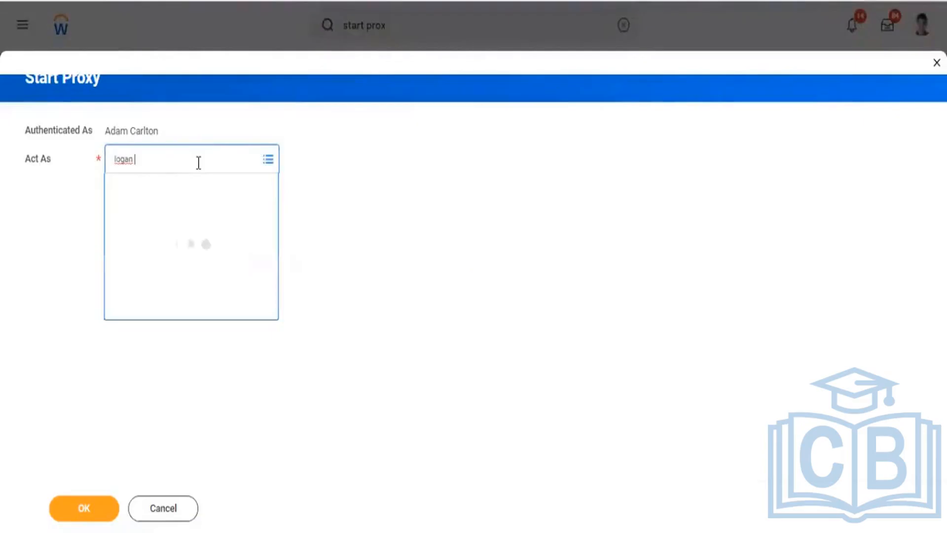
Step: Start a proxy session acting as the Vice President, Human Resources
click(196, 245)
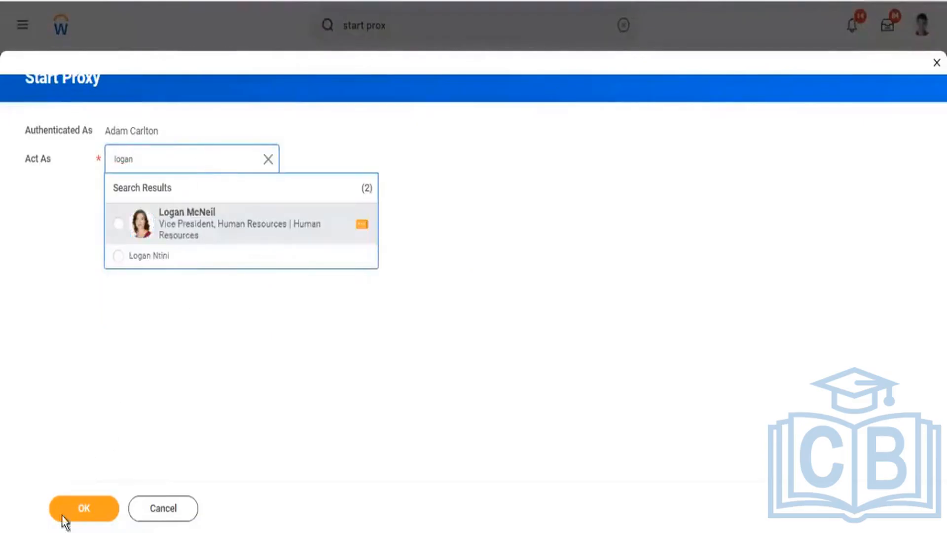
click(74, 508)
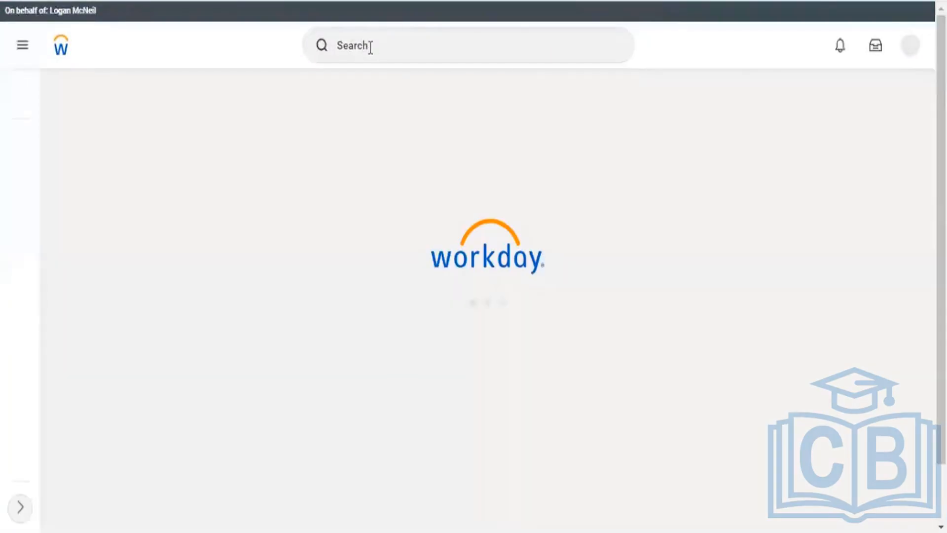
click(371, 46)
text(rd)
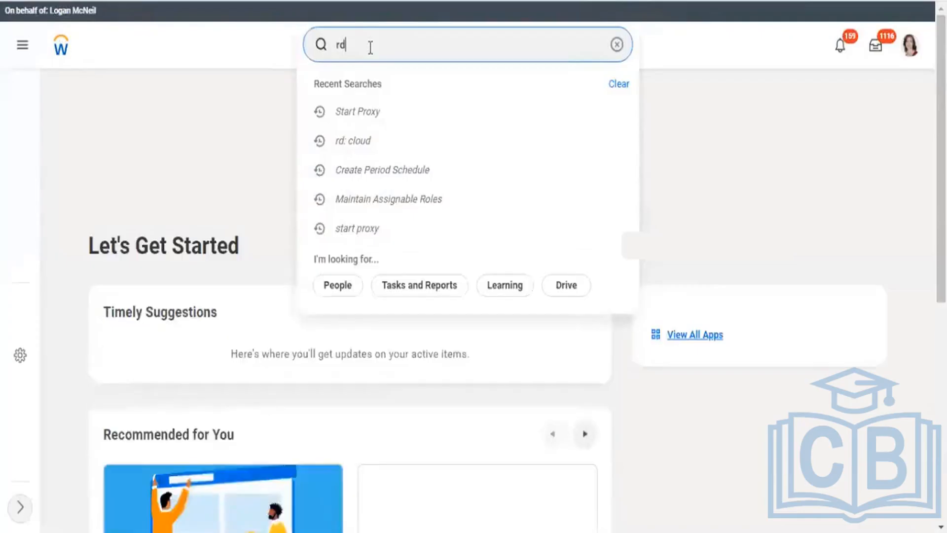
key(Return)
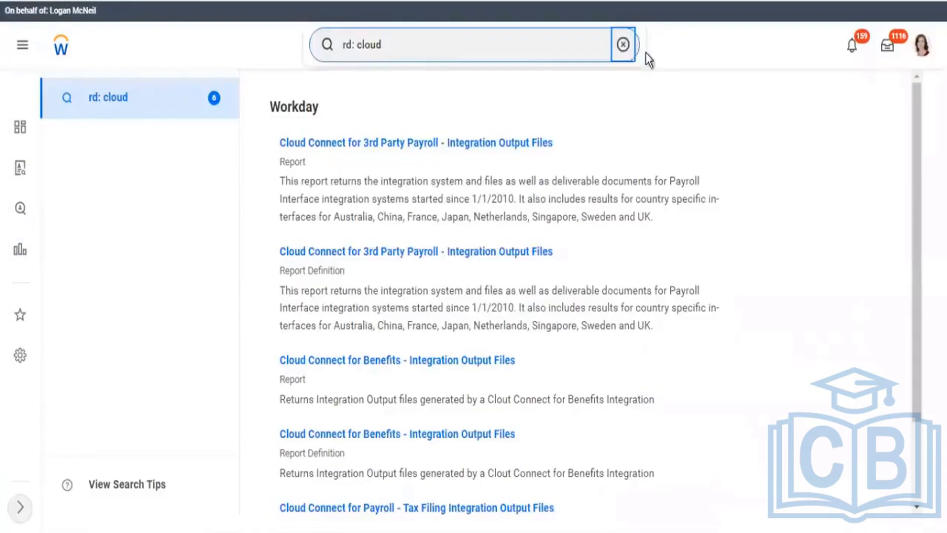
Step: Search for "create custom repo" and open the Create Custom Report task
click(623, 45)
text(create cust)
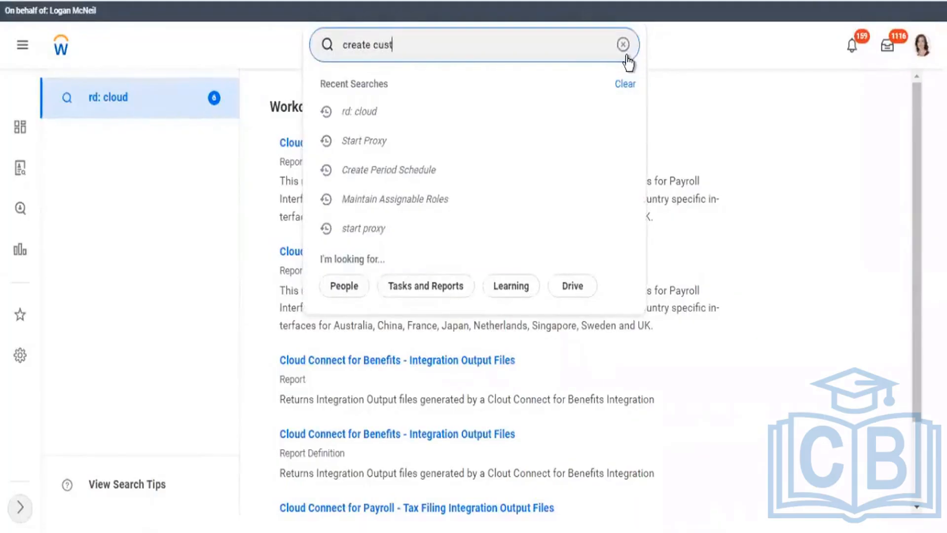
text(om repo)
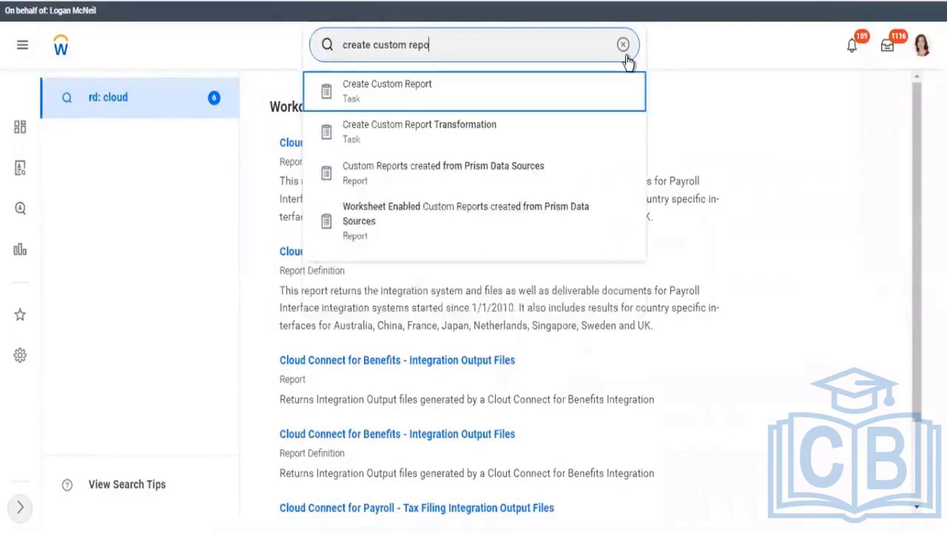
key(Return)
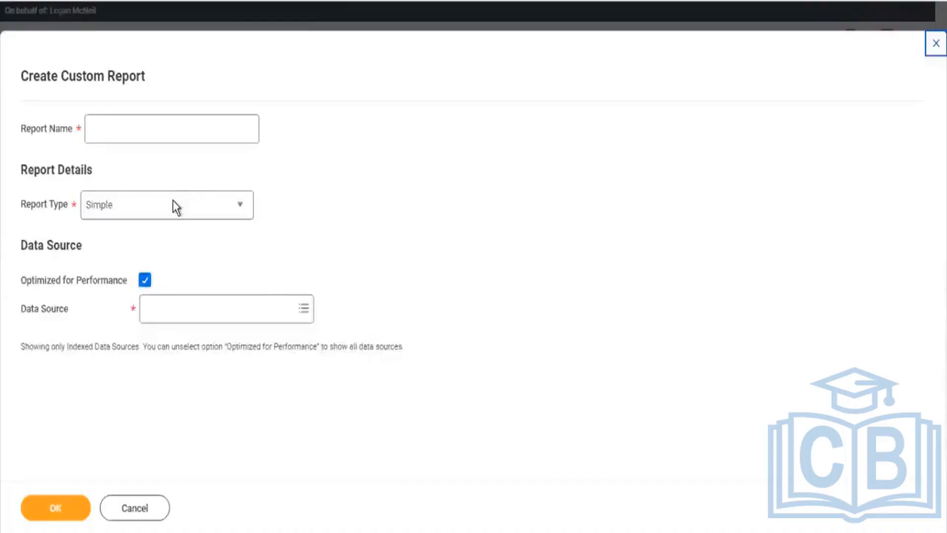
Step: Set the report type to Advanced and name the report "Rep - Worker - Calc Details"
click(191, 218)
click(120, 252)
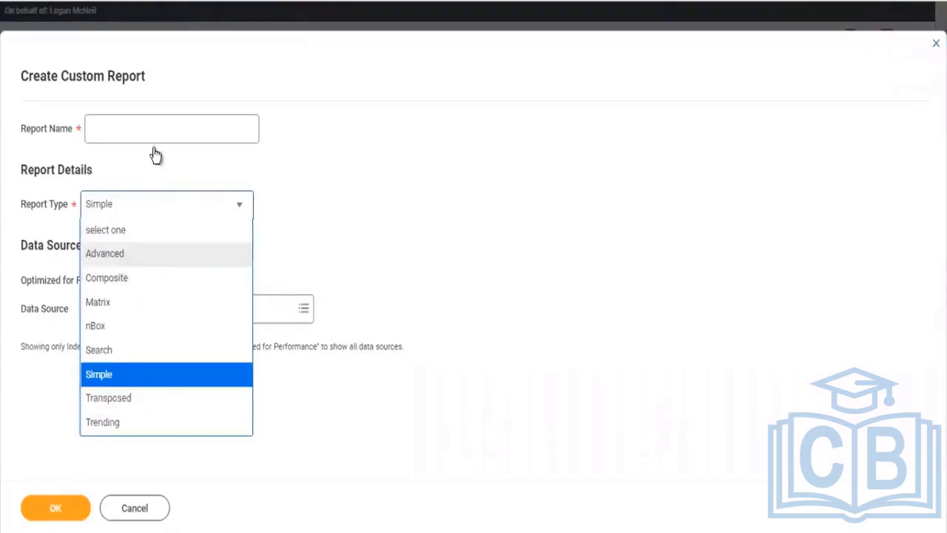
click(155, 140)
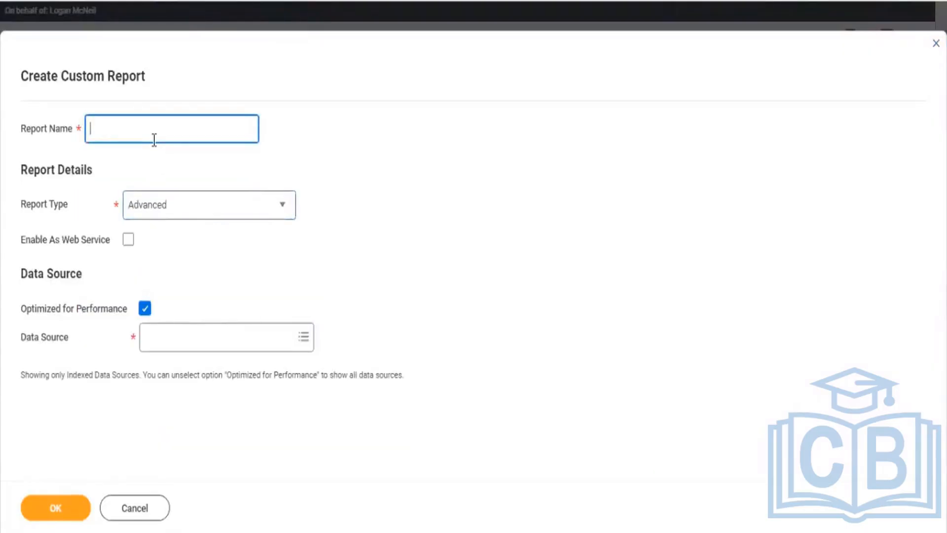
text(CF)
key(BackSpace)
key(BackSpace)
text(Rep -)
text(Worker)
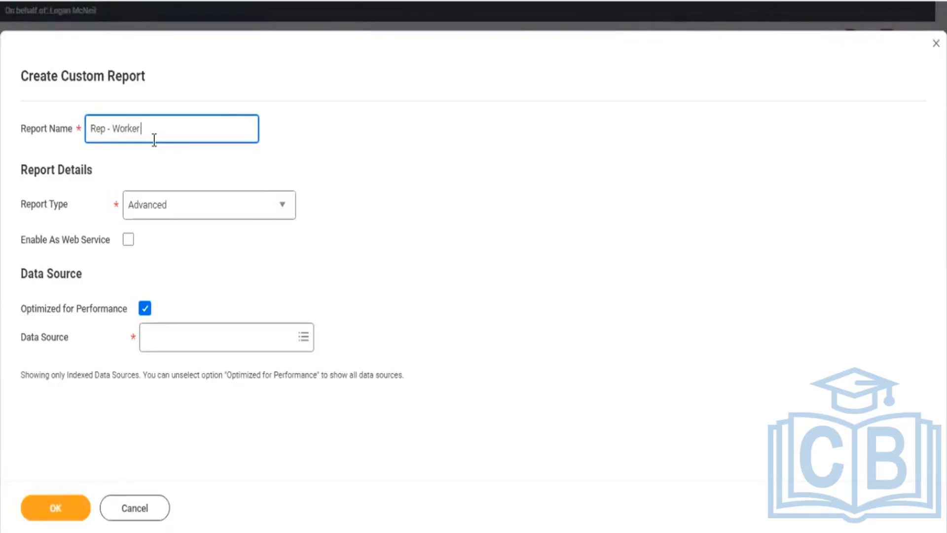
text( - Calc Details)
Step: Disable Optimized for Performance and create the report on the All Active and Terminated Workers data source
click(145, 312)
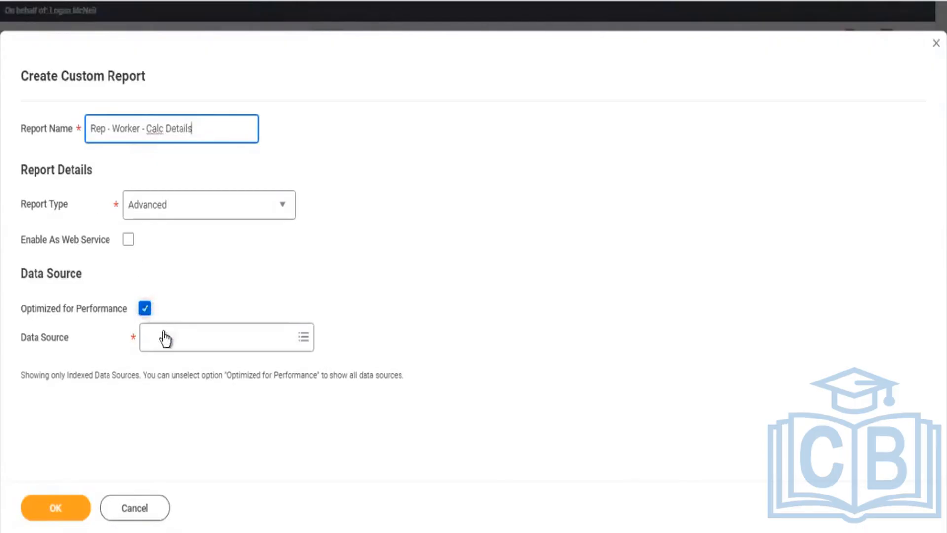
click(165, 345)
text(al)
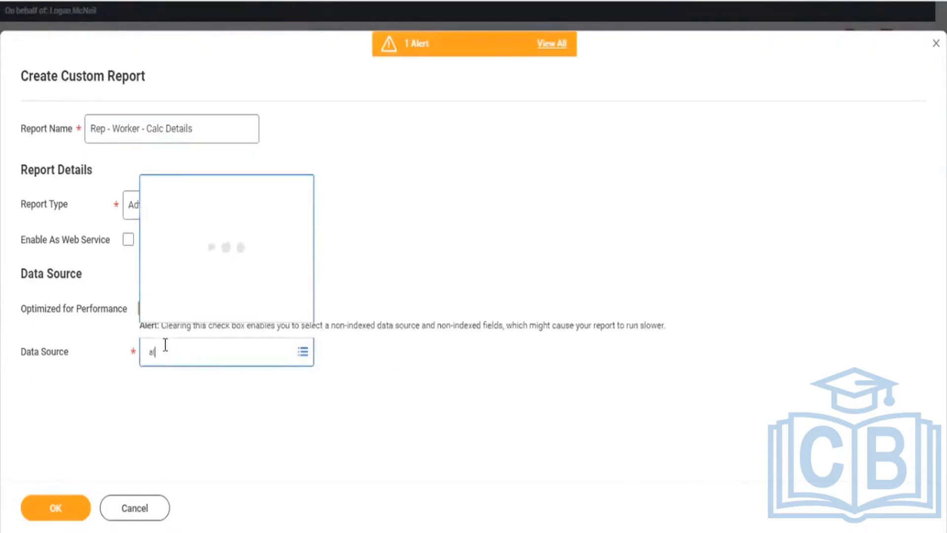
text(l act and term work7)
key(BackSpace)
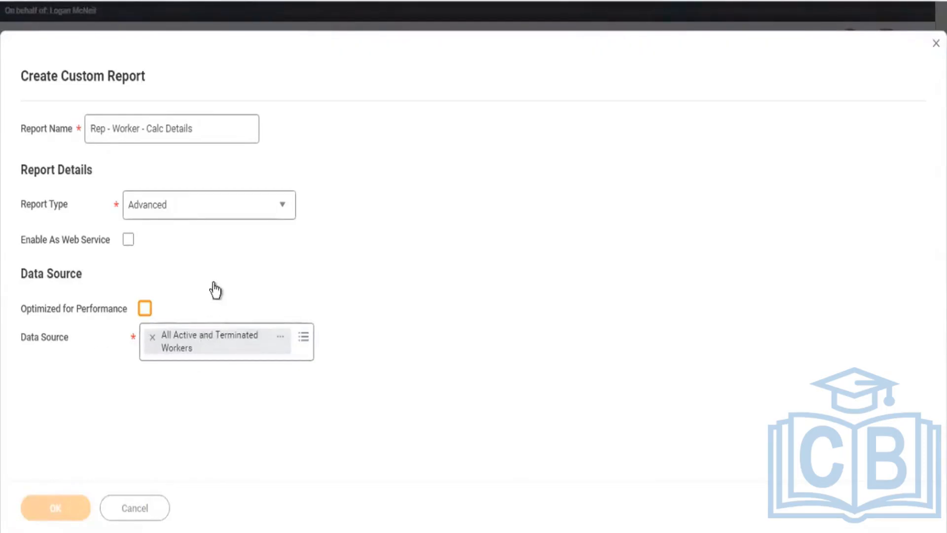
Step: Set the field of the report's first column to Worker
scroll(296, 301, down, 5)
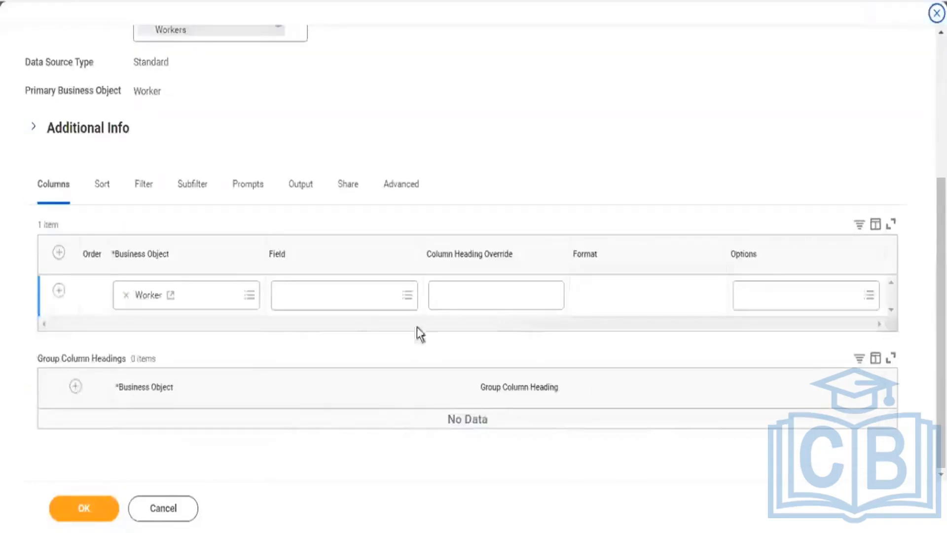
click(328, 290)
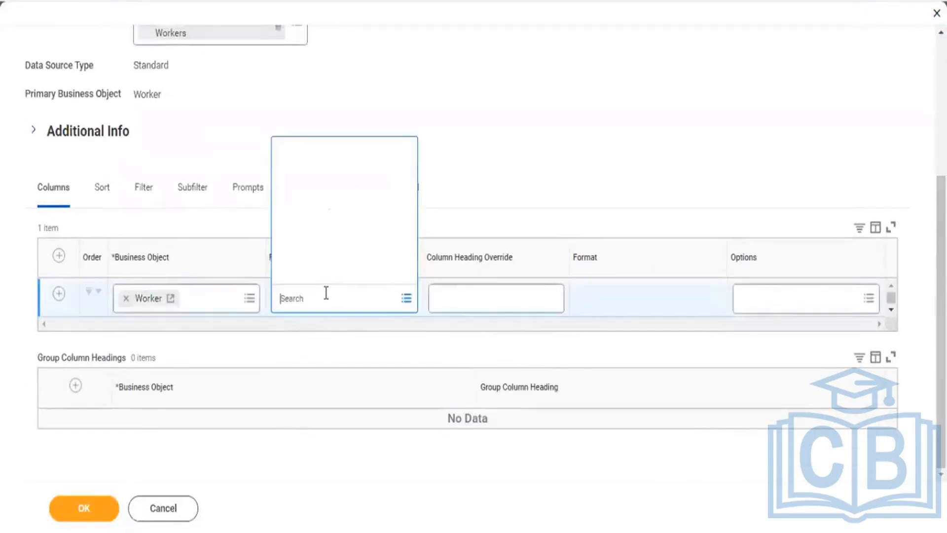
text(worker)
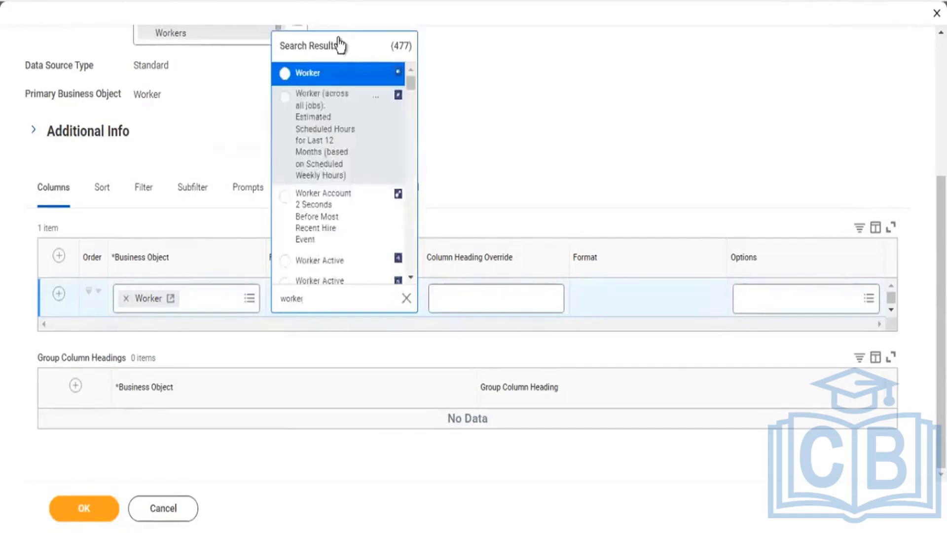
click(319, 74)
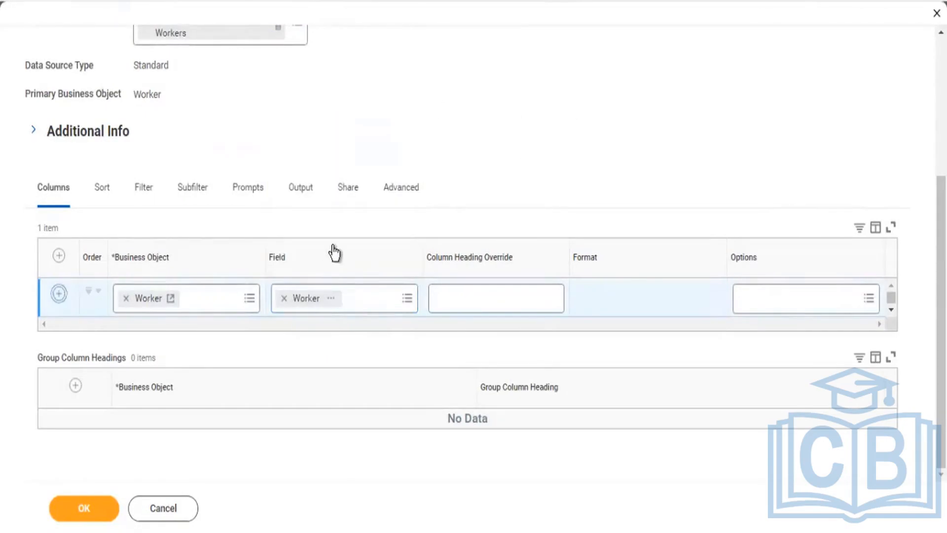
Step: Add a second column on the Worker business object with the Organization Membership field
click(322, 342)
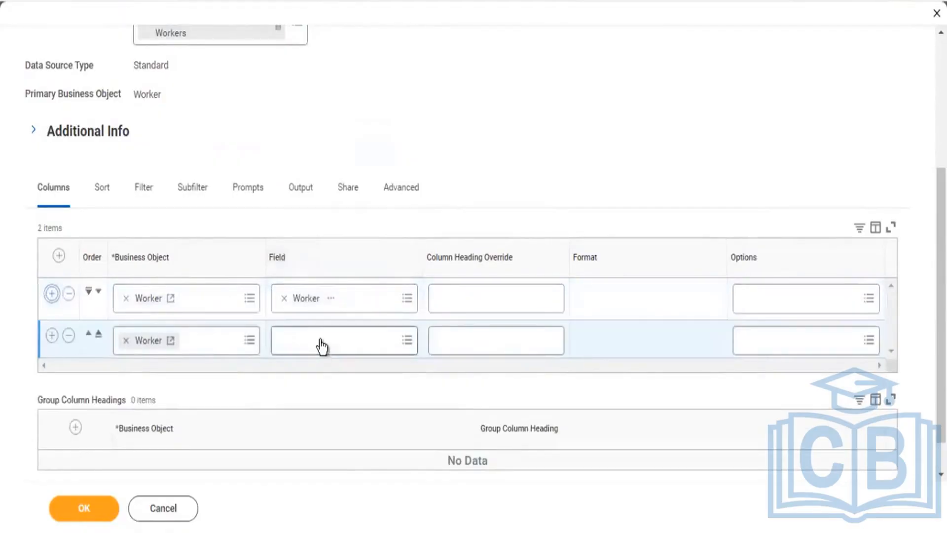
text(o)
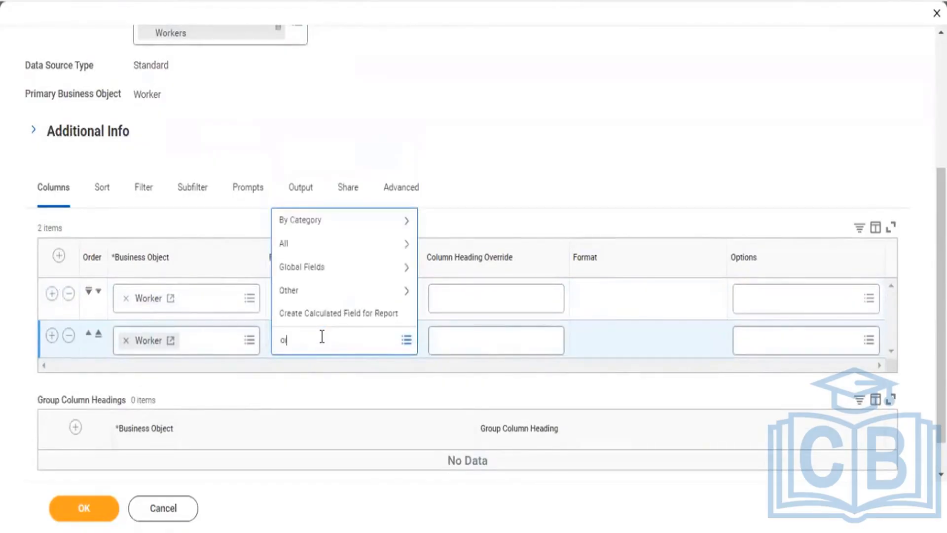
text(rg membership)
key(Return)
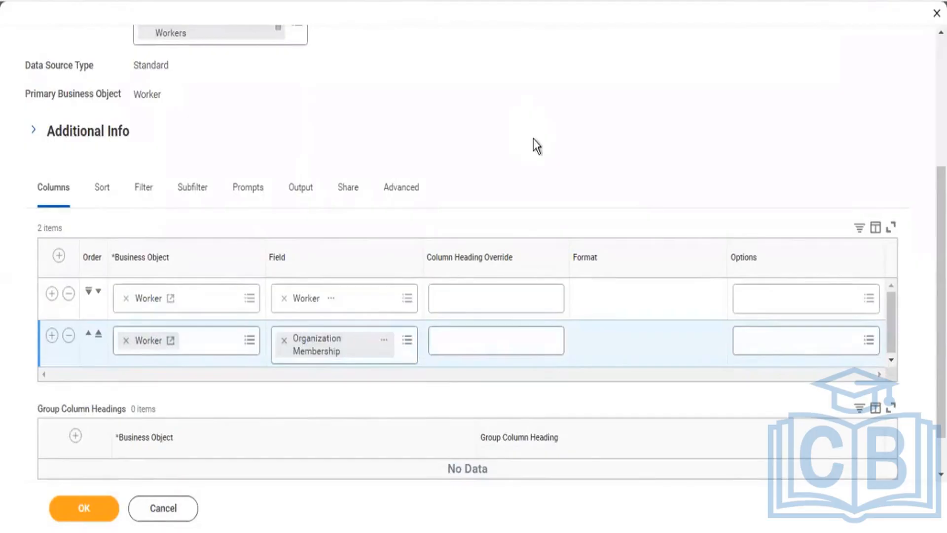
Step: Change the report's data source to Workers by Organization and save the report definition
scroll(291, 119, up, 5)
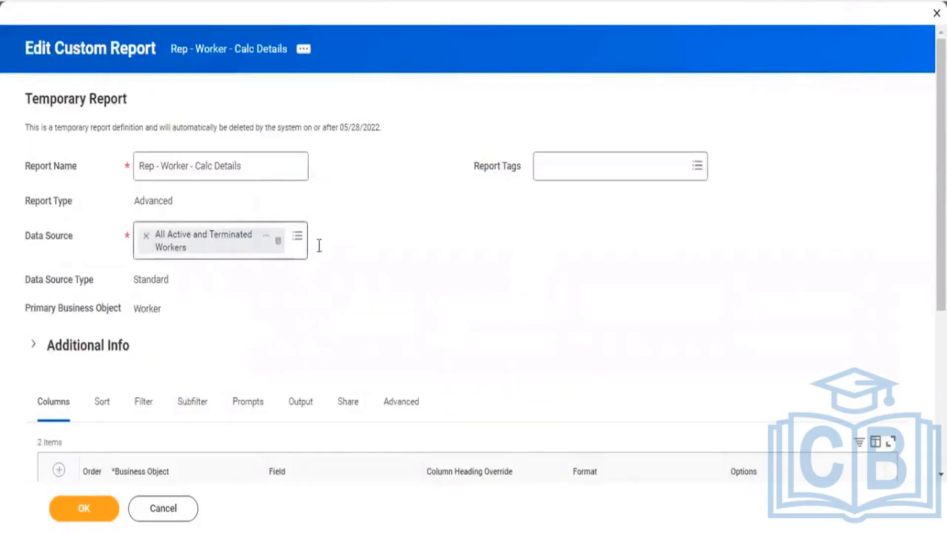
click(253, 256)
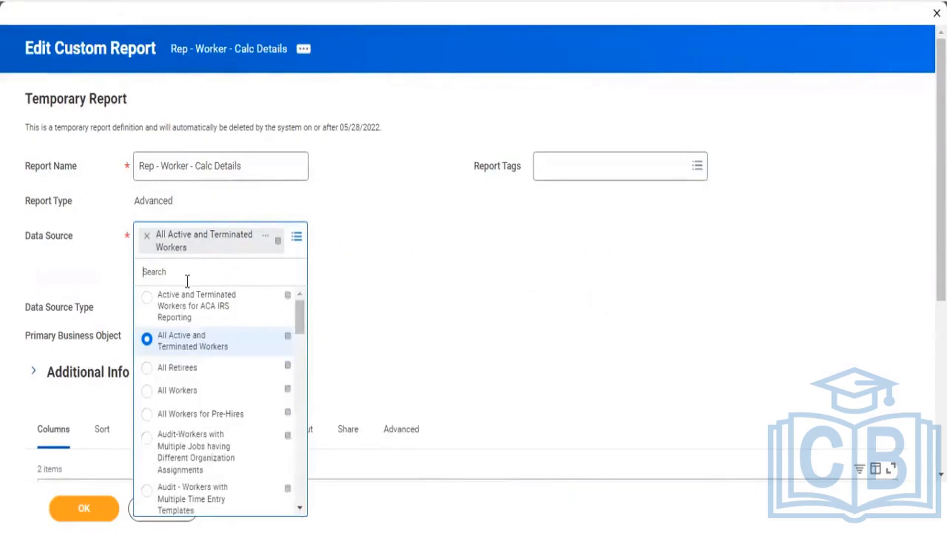
text(worker by org)
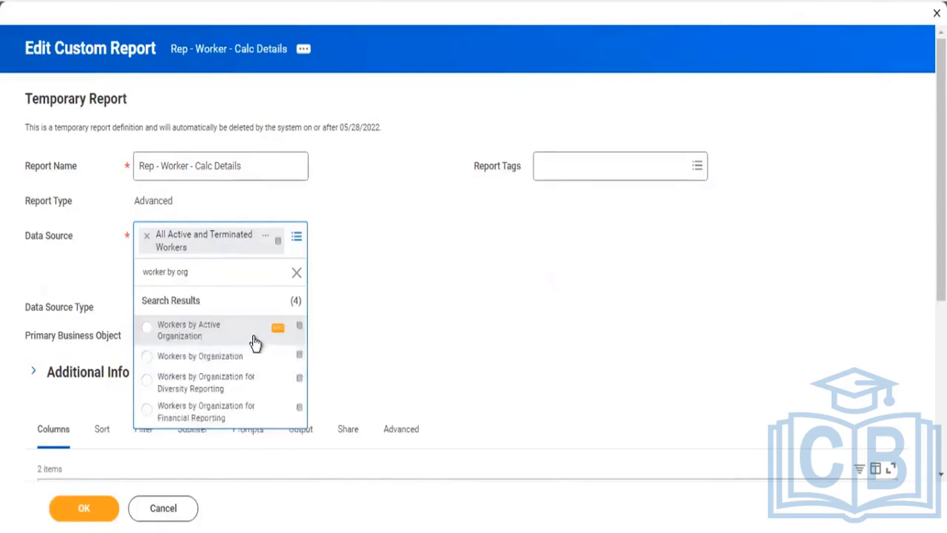
click(222, 356)
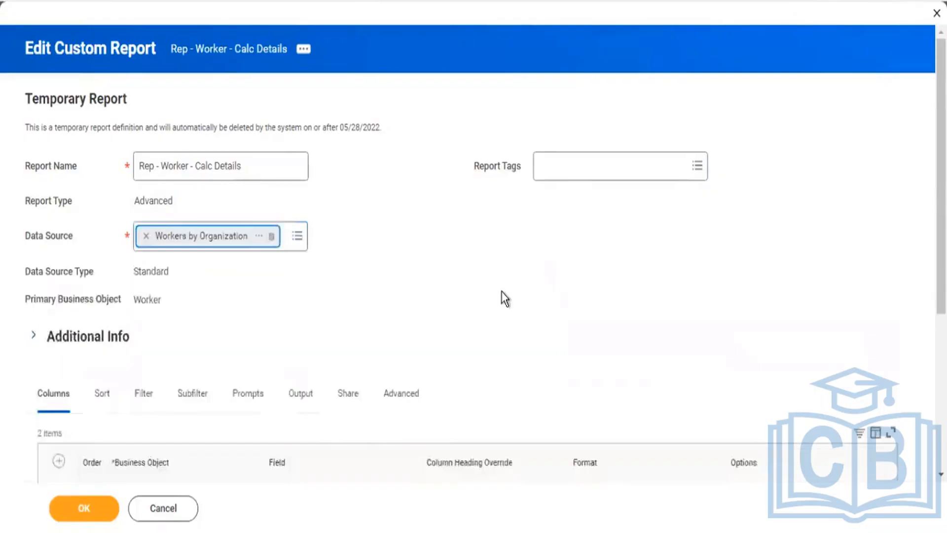
scroll(508, 291, down, 5)
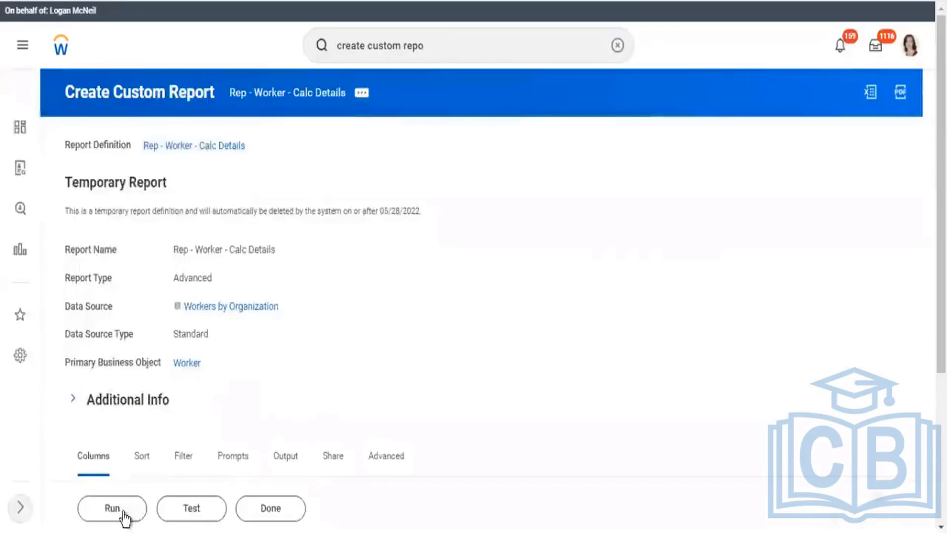
Step: Run the report for the Executive Management Group organization
click(123, 513)
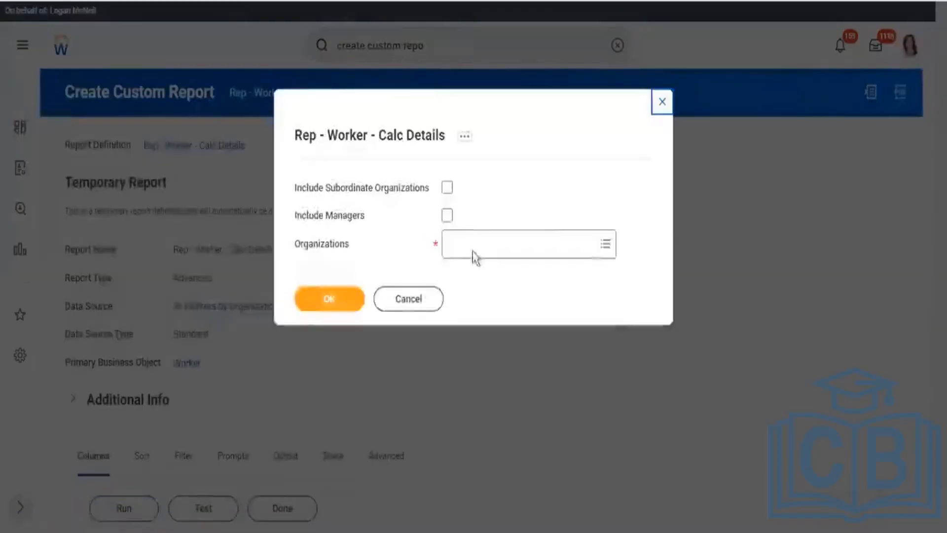
click(473, 249)
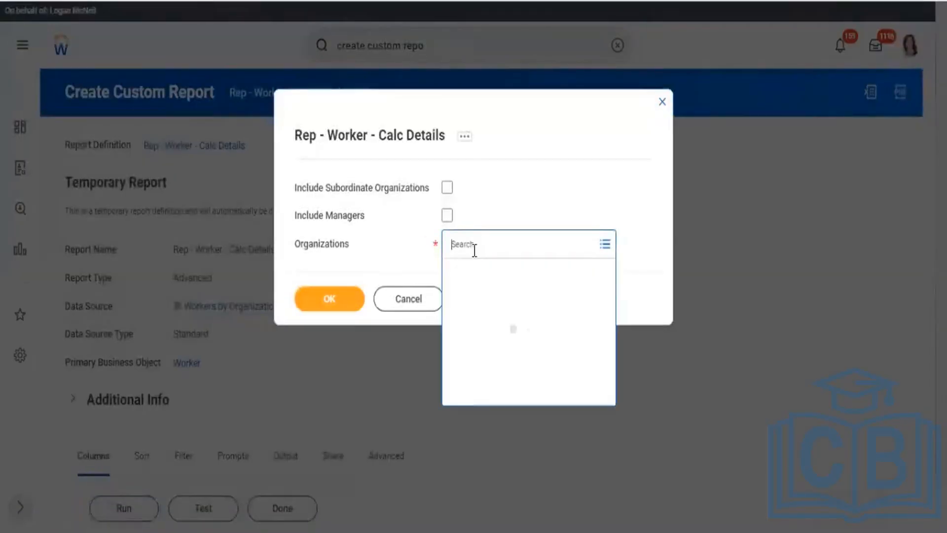
text(execut)
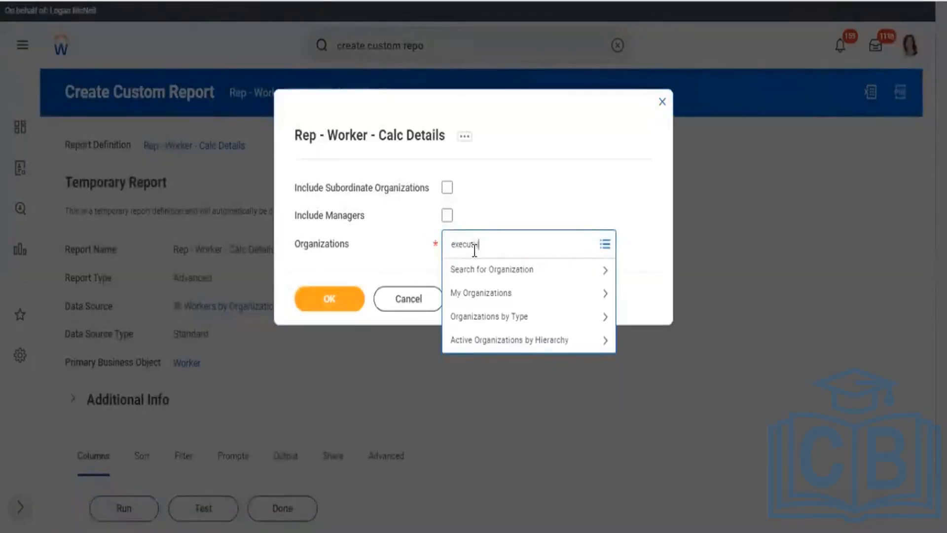
text(ive management group)
key(Return)
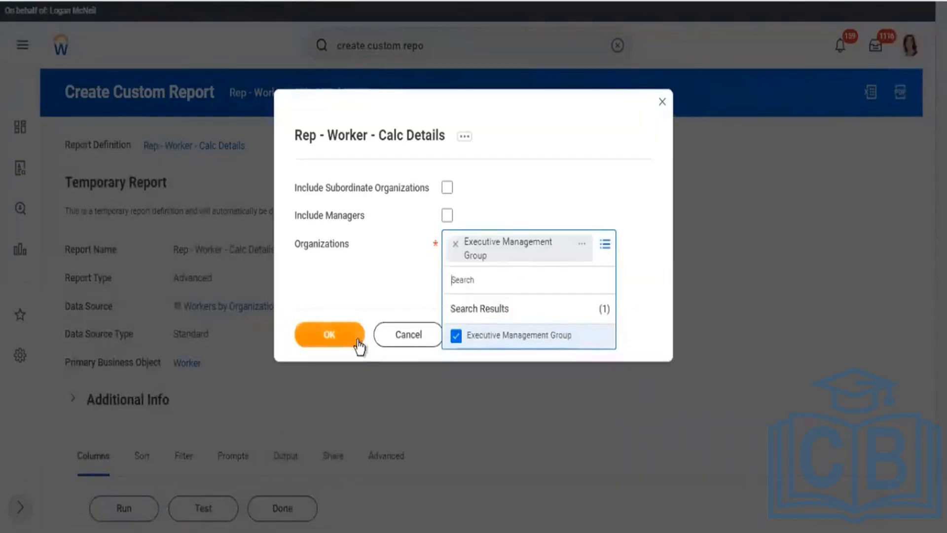
click(352, 340)
click(326, 319)
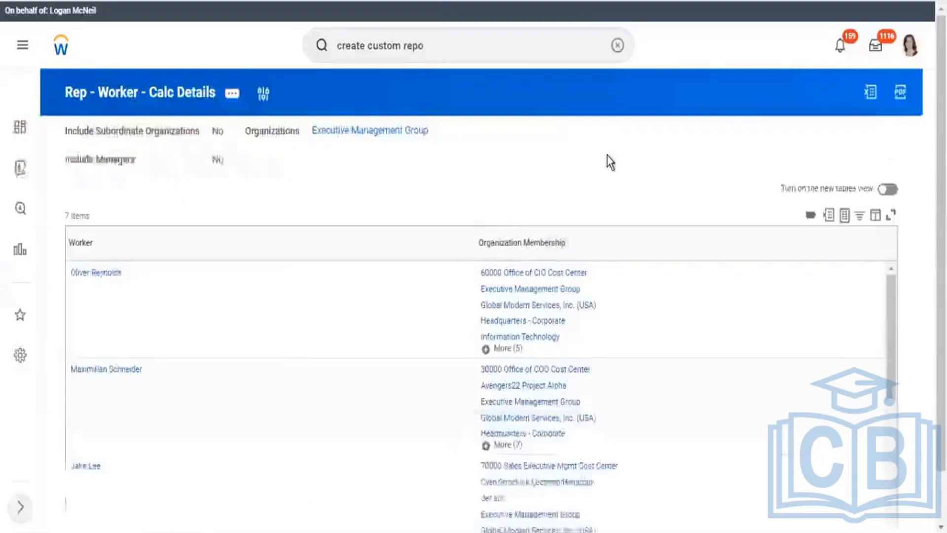
Step: Expand the first worker's organization memberships in the report output and examine the listed organizations
scroll(610, 162, down, 1)
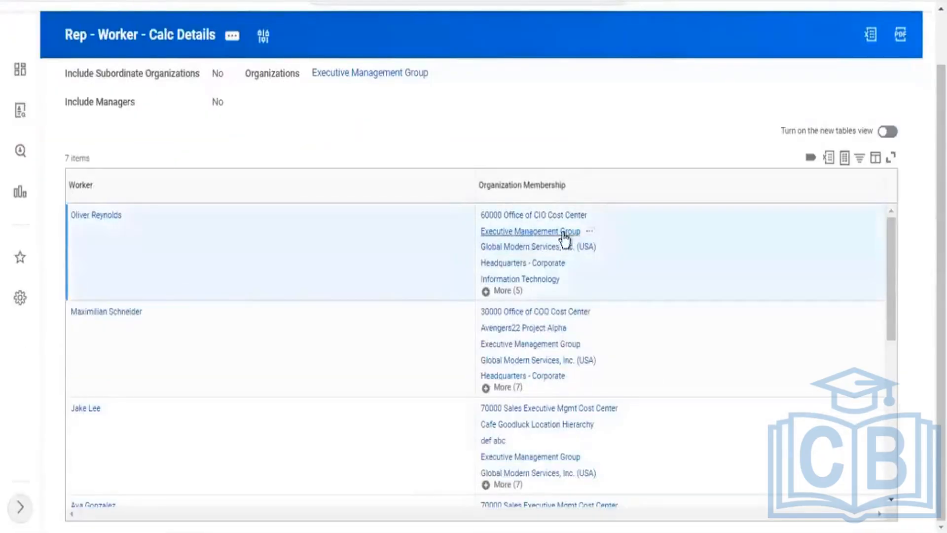
click(502, 291)
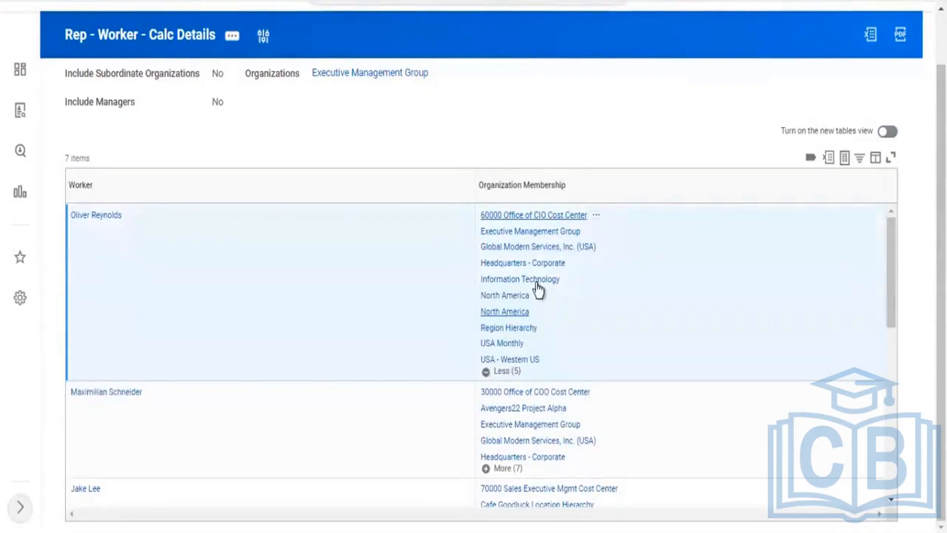
triple_click(501, 237)
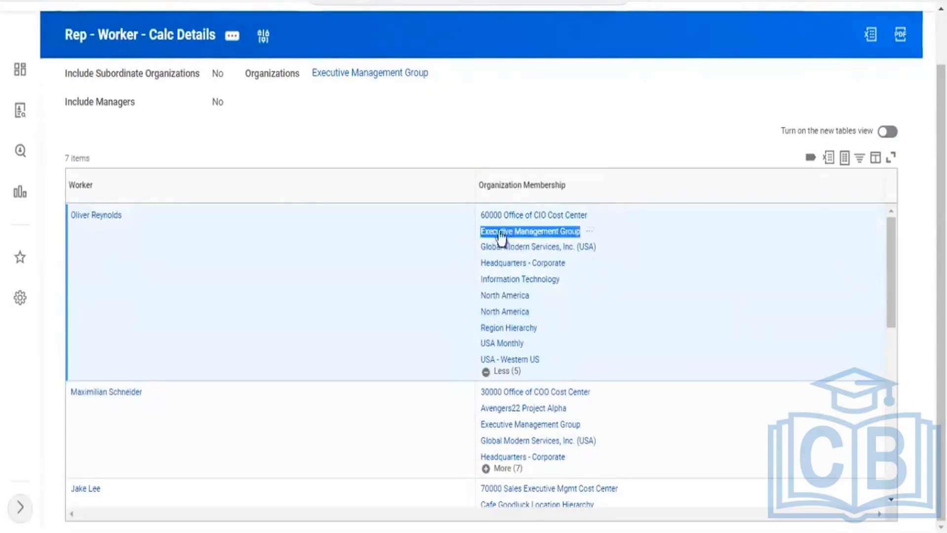
click(605, 239)
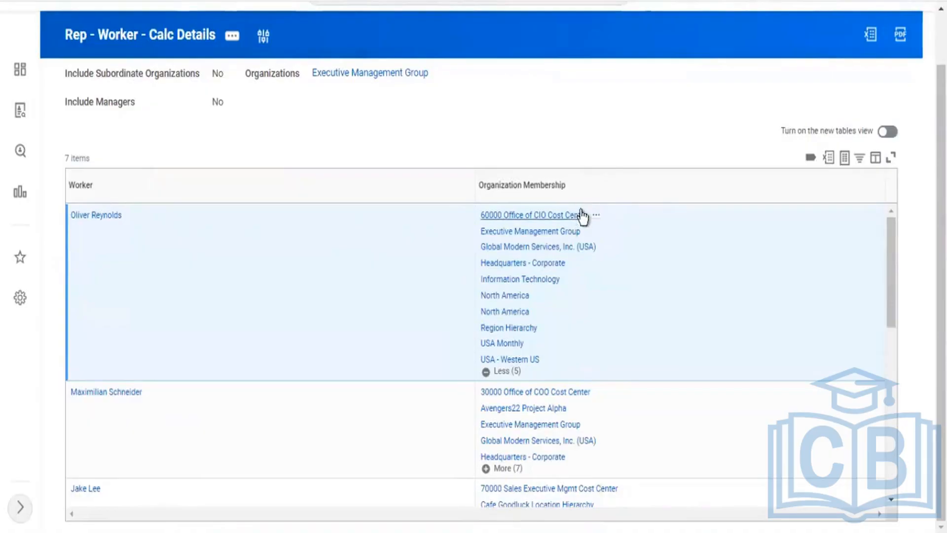
Step: Open the Rep - Worker - Calc Details report definition for editing and go to its column definitions
click(236, 38)
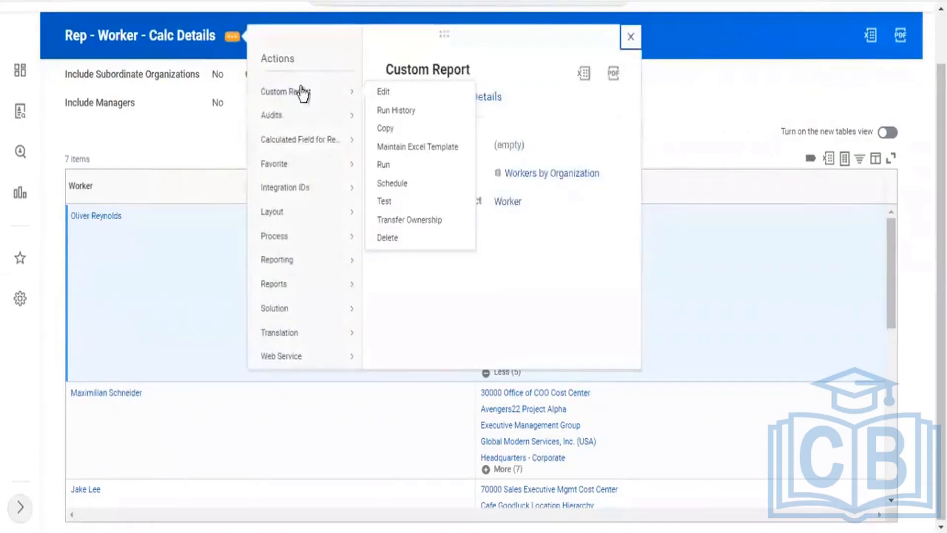
click(415, 91)
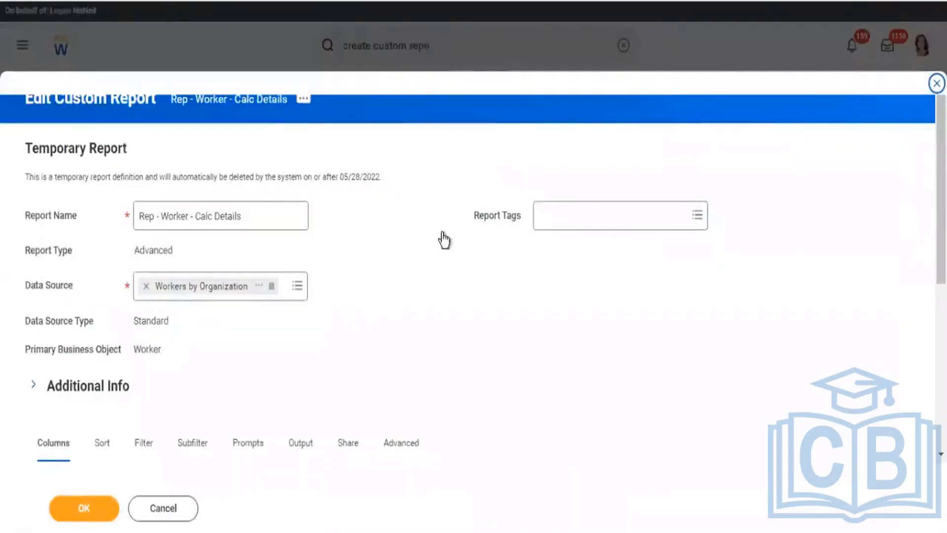
scroll(439, 237, down, 6)
right_click(377, 289)
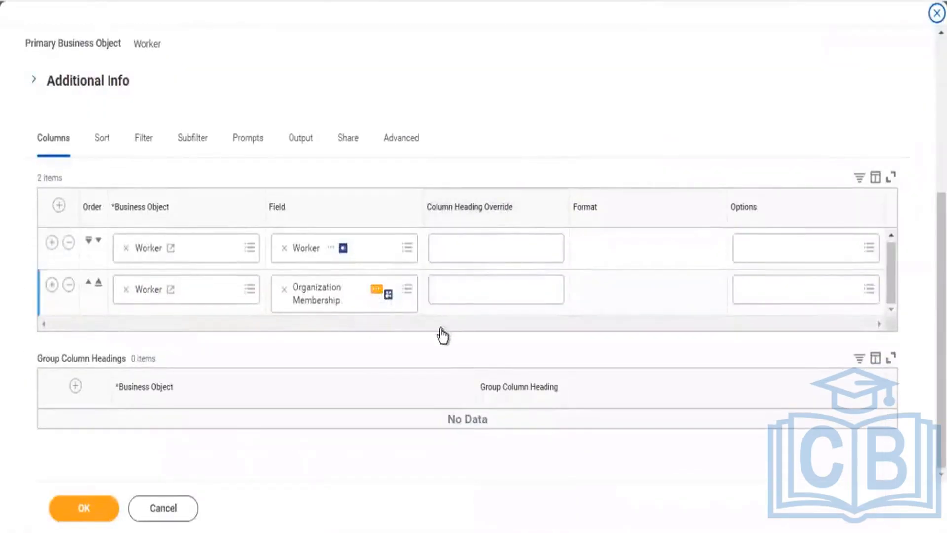
click(402, 345)
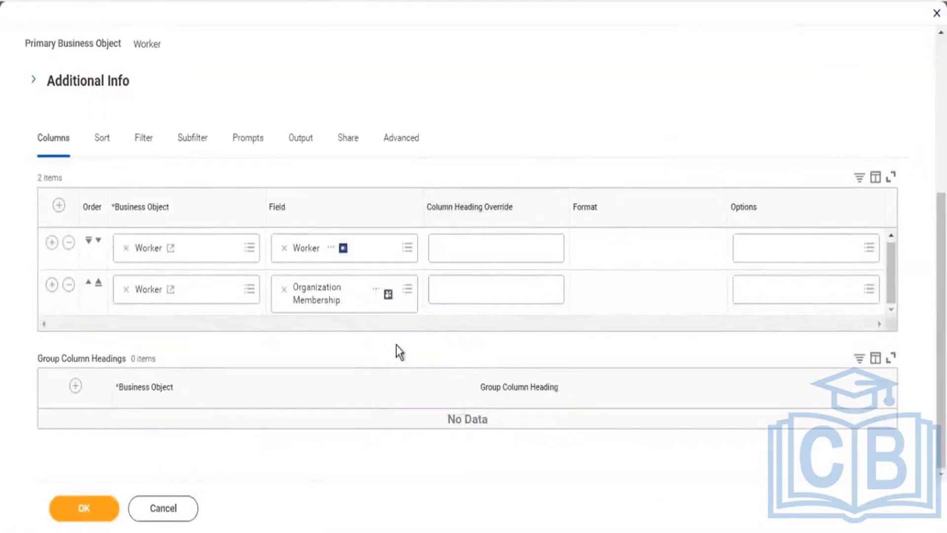
Step: Add a third column on the Organization Membership business object with the Subtype field
click(52, 288)
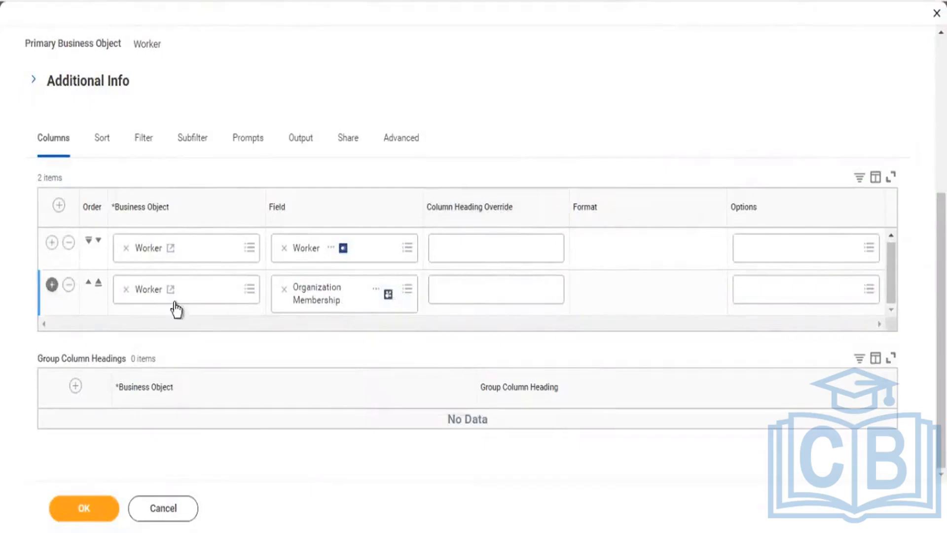
click(126, 338)
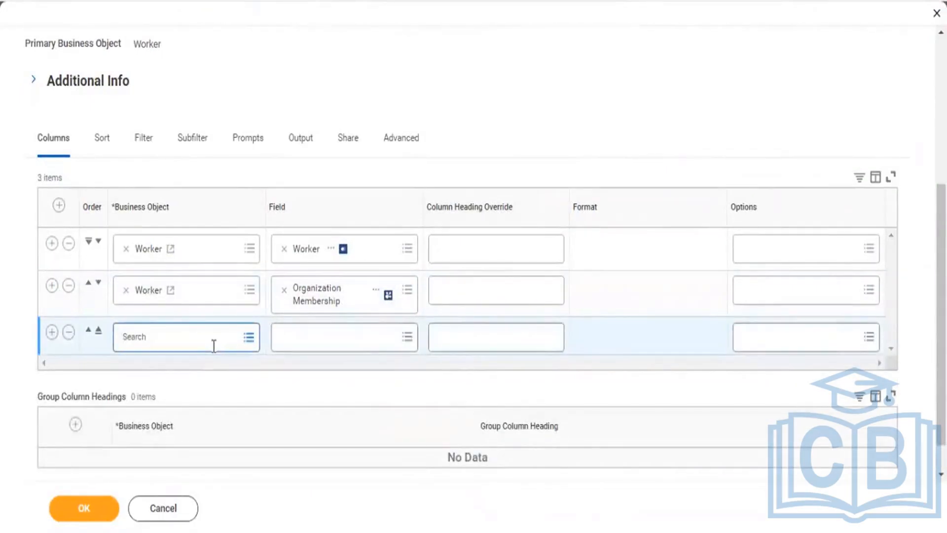
text(Organization Membership)
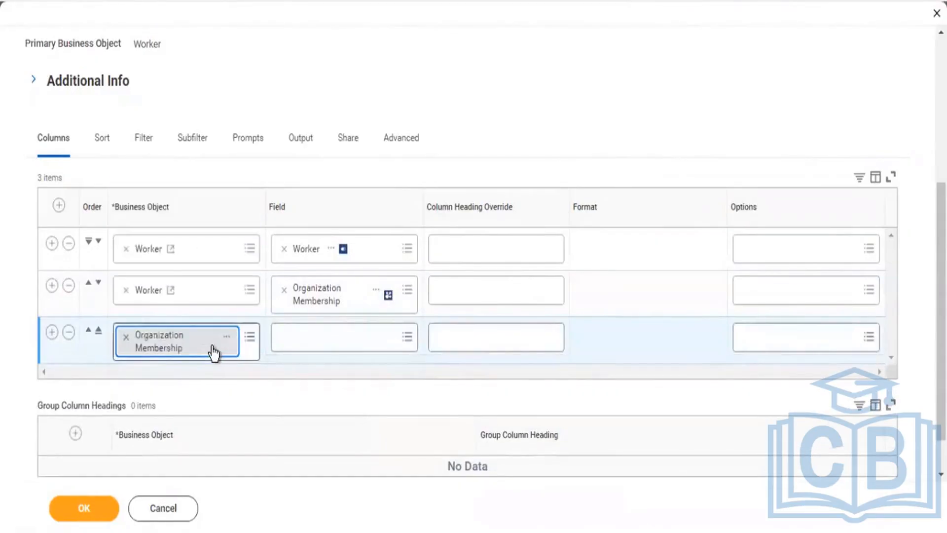
click(304, 338)
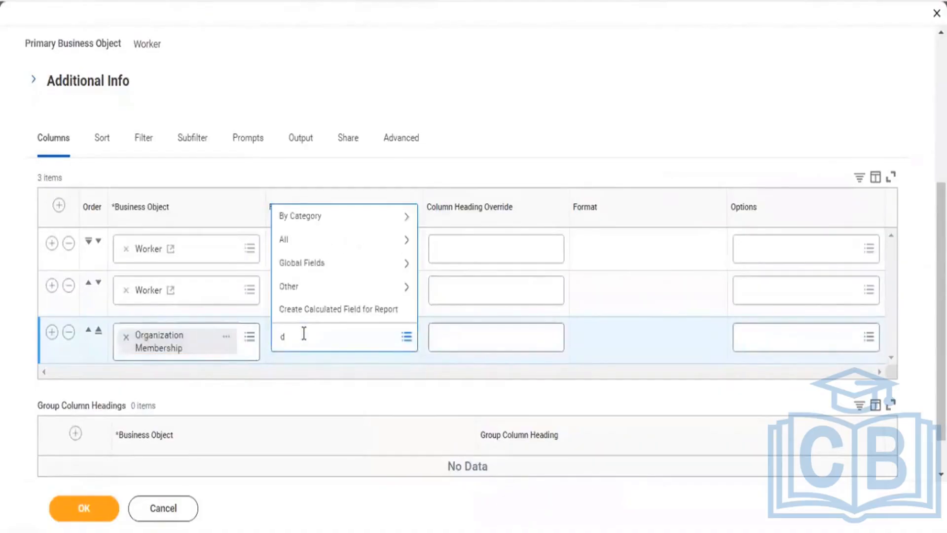
text(subtype)
key(Return)
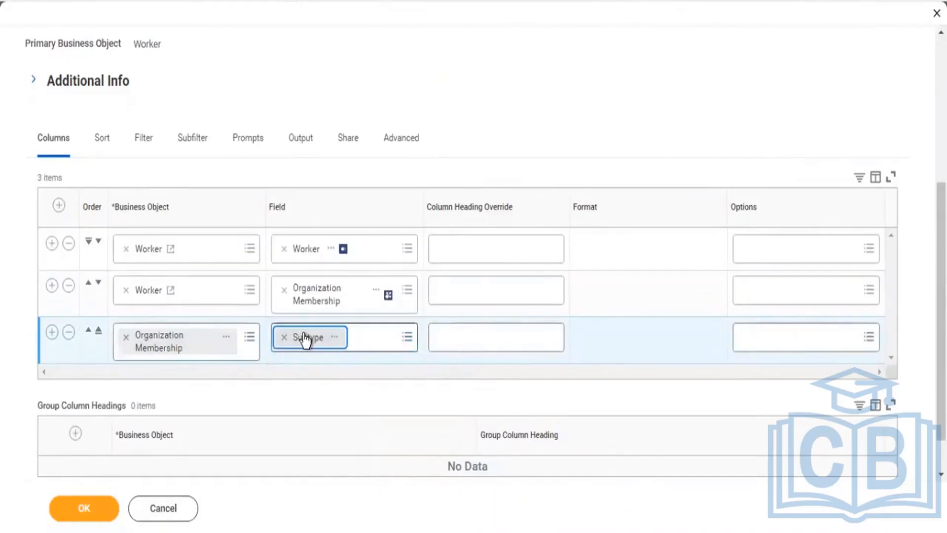
Step: Add a fourth column on Organization Membership with the Leadership Role Assigned To field, checking its description, and save the report definition
click(52, 332)
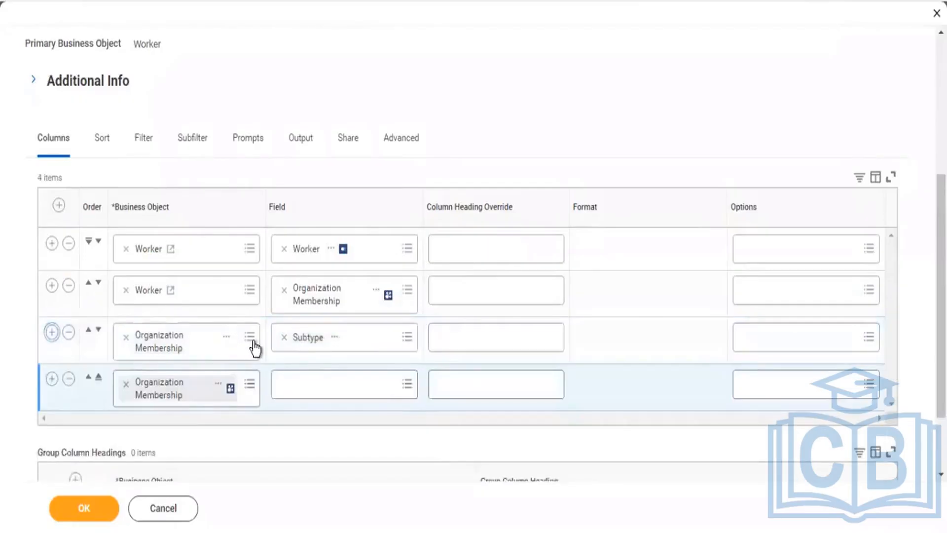
scroll(206, 345, down, 2)
click(313, 298)
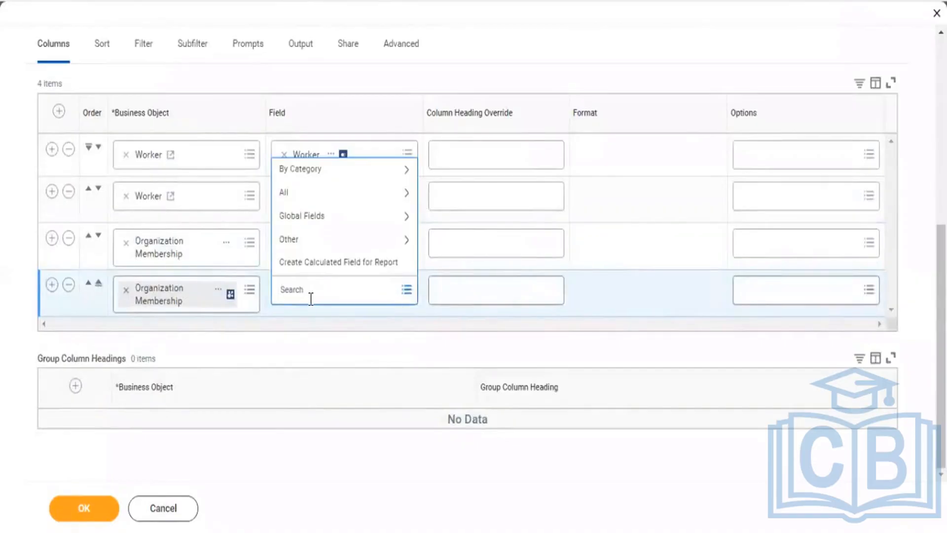
text(leader assigned)
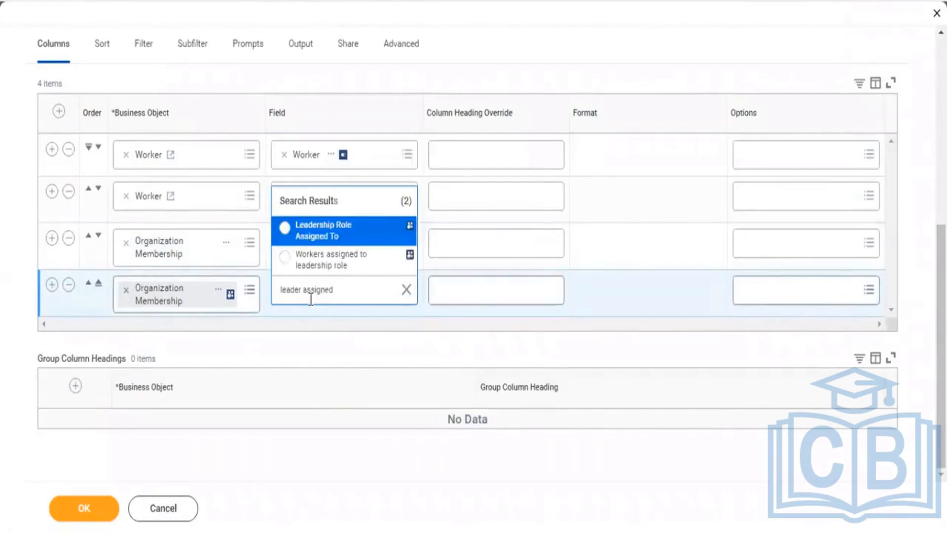
mouse_move(378, 221)
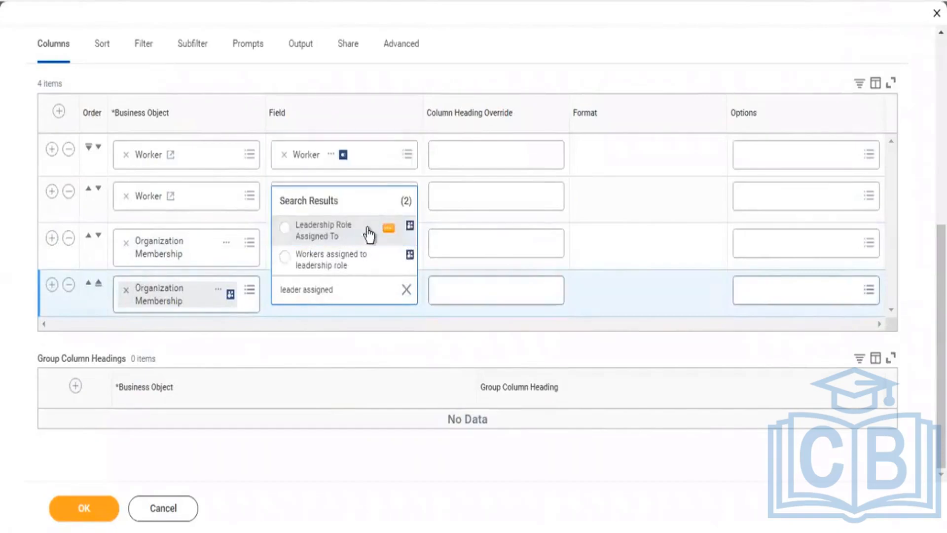
click(358, 221)
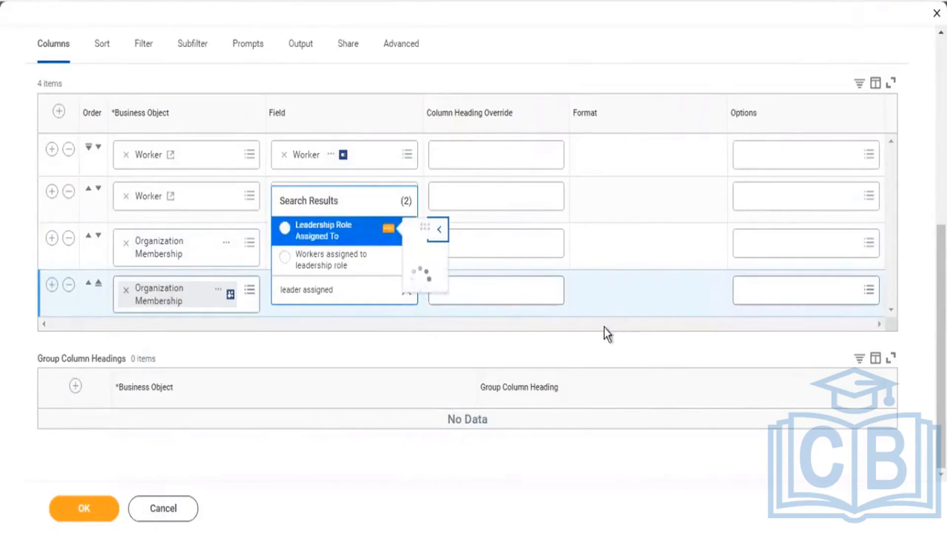
drag(569, 395, 663, 395)
drag(745, 389, 754, 395)
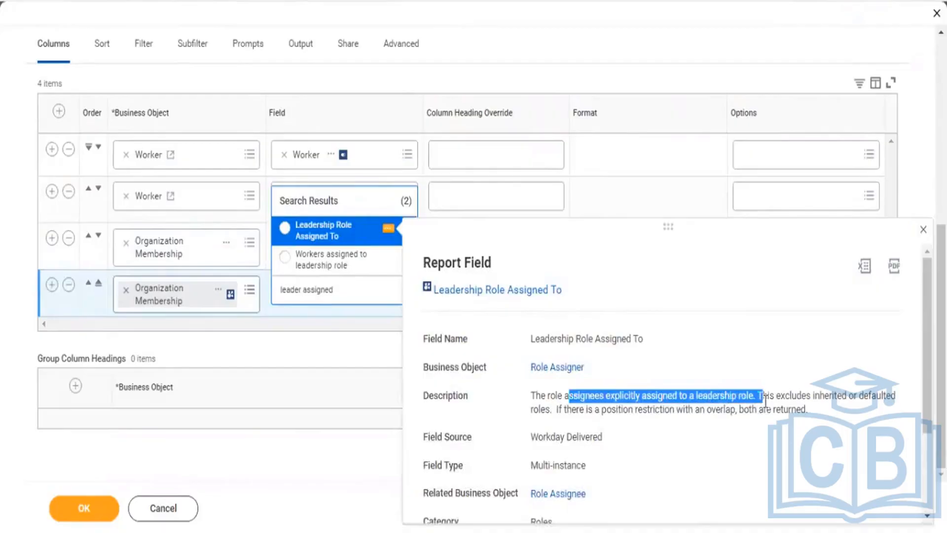
click(556, 91)
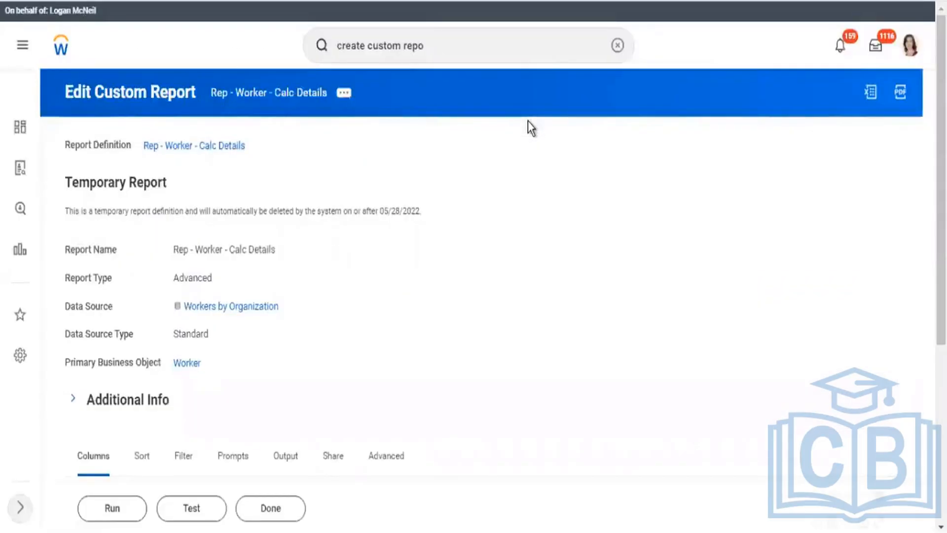
Step: Run the updated report for the Executive Management Group organization
click(110, 503)
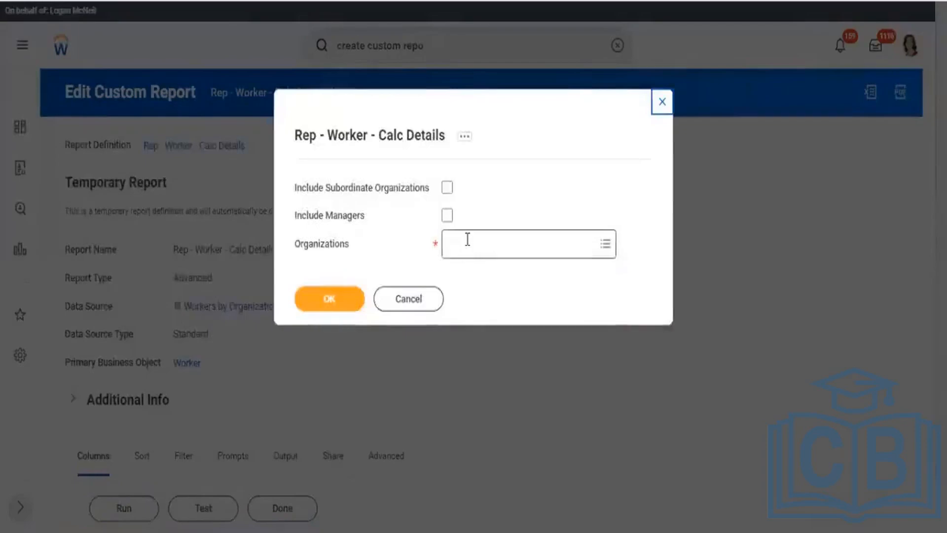
click(468, 239)
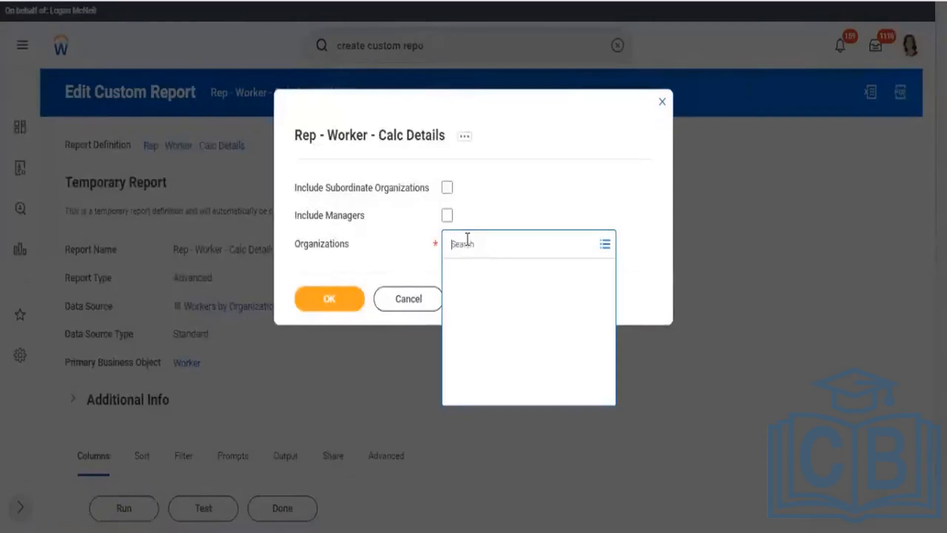
text(exec)
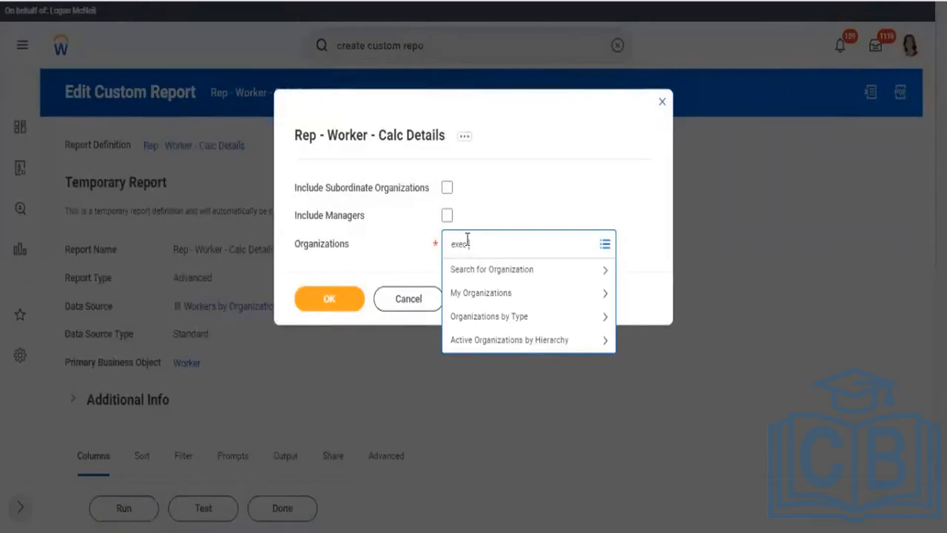
text( mana group)
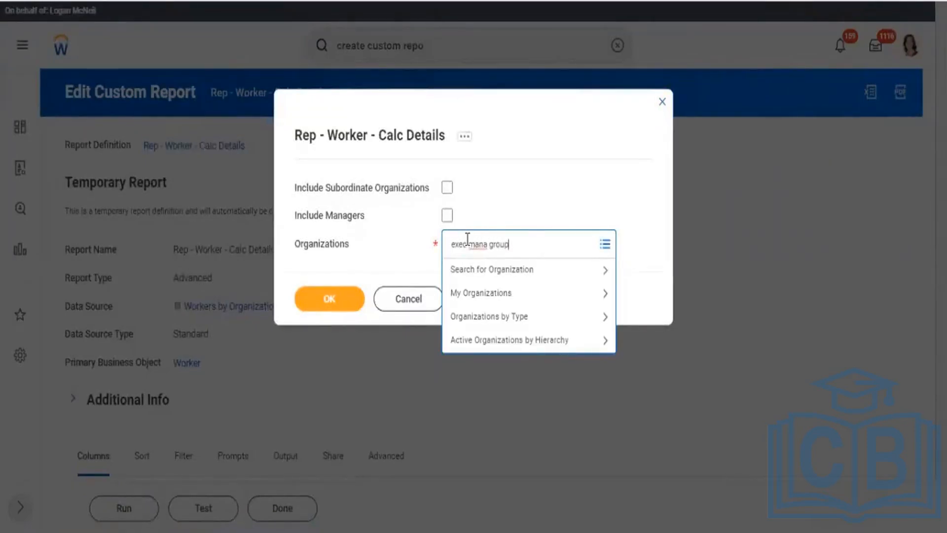
key(Return)
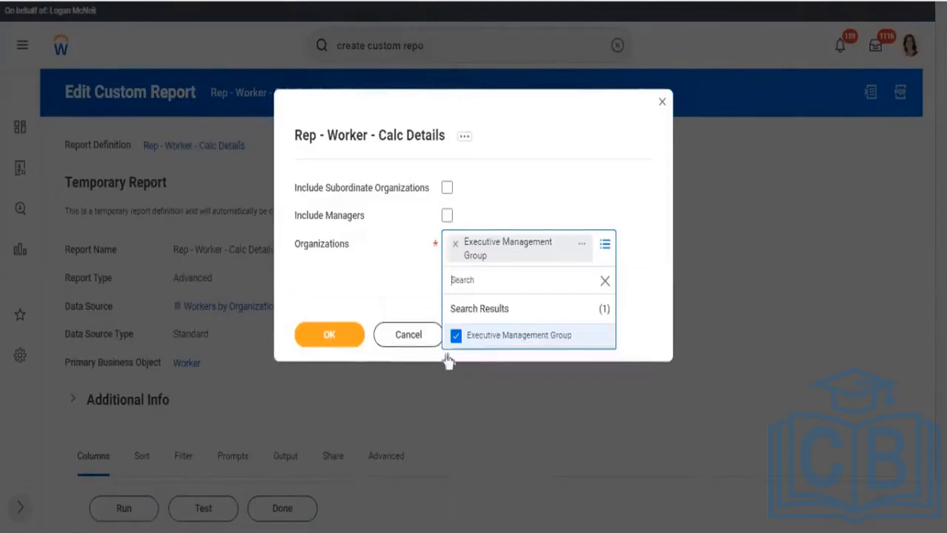
click(339, 335)
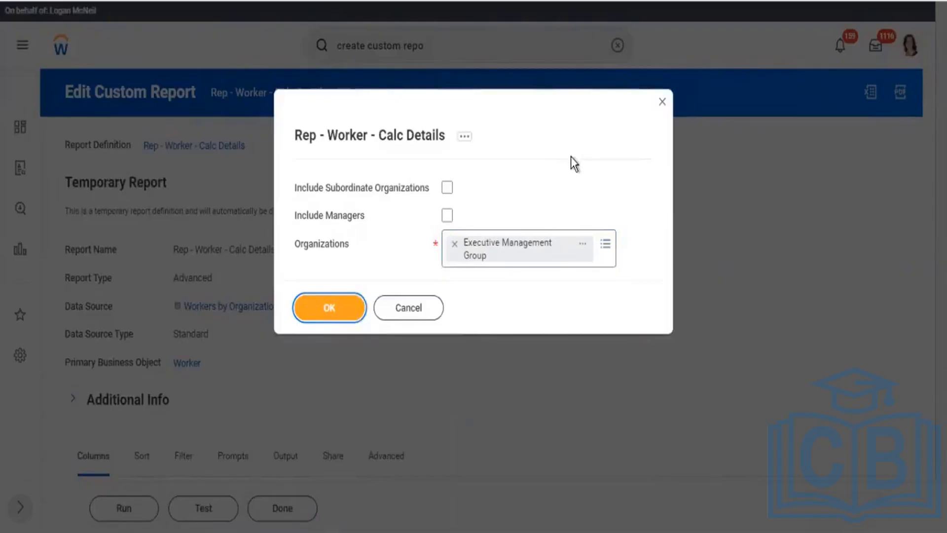
click(339, 307)
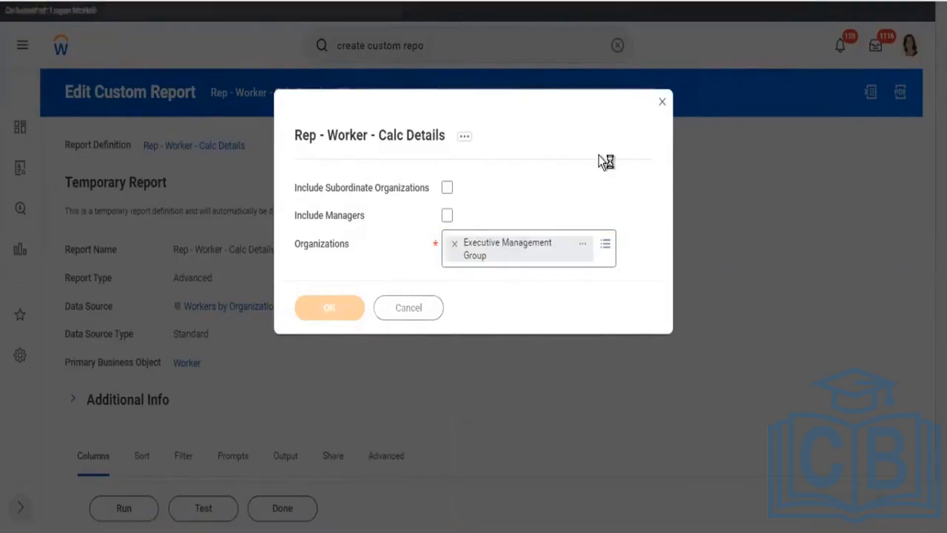
Step: Examine the subtype and assigned leadership role on each organization membership row of the first worker
scroll(607, 338, down, 2)
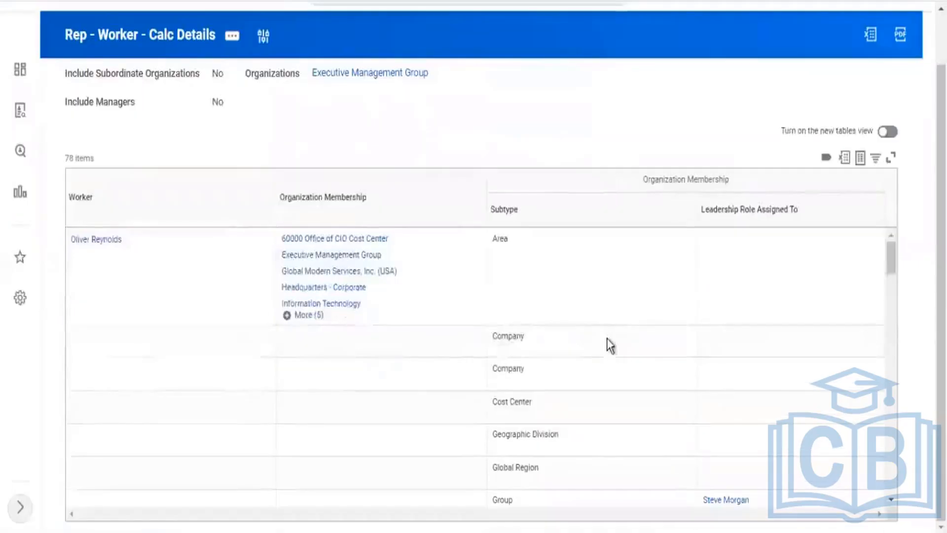
scroll(624, 321, down, 3)
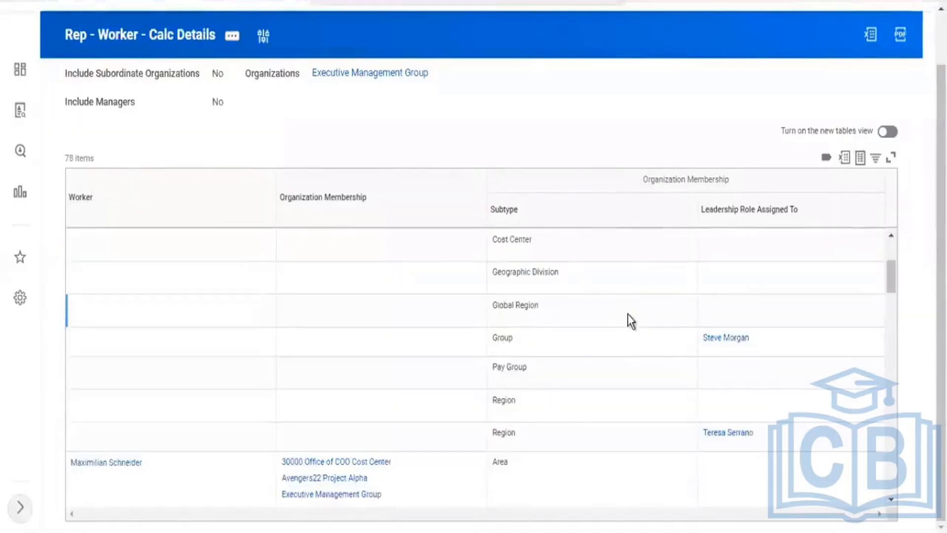
scroll(628, 314, up, 3)
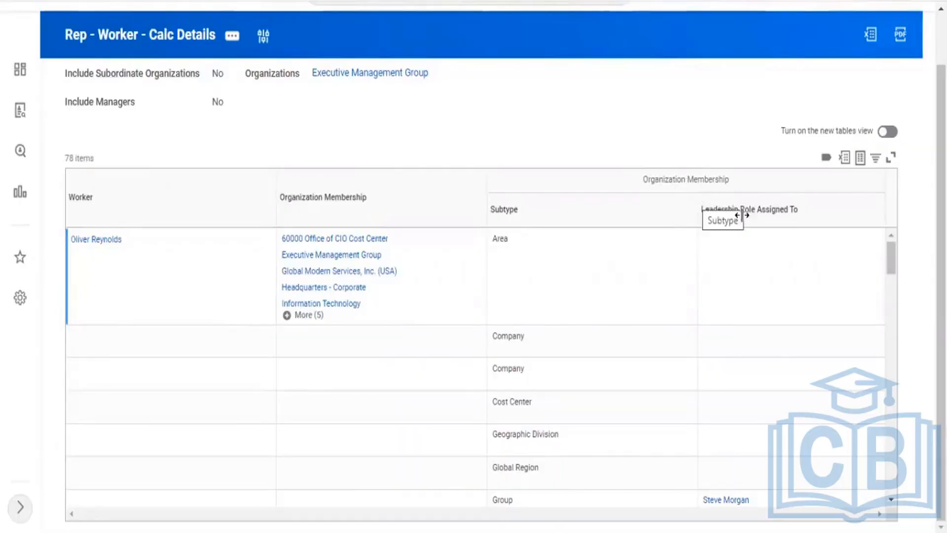
scroll(814, 365, down, 2)
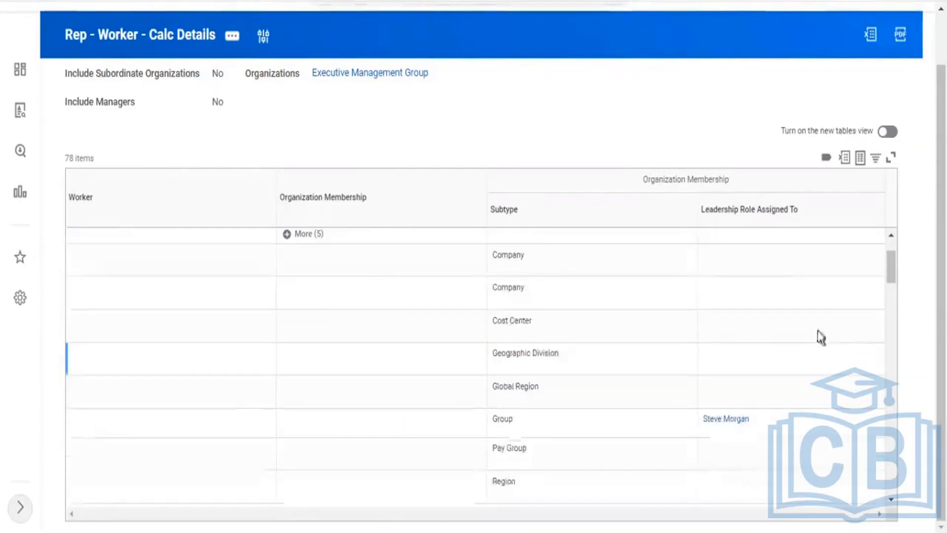
scroll(817, 349, up, 2)
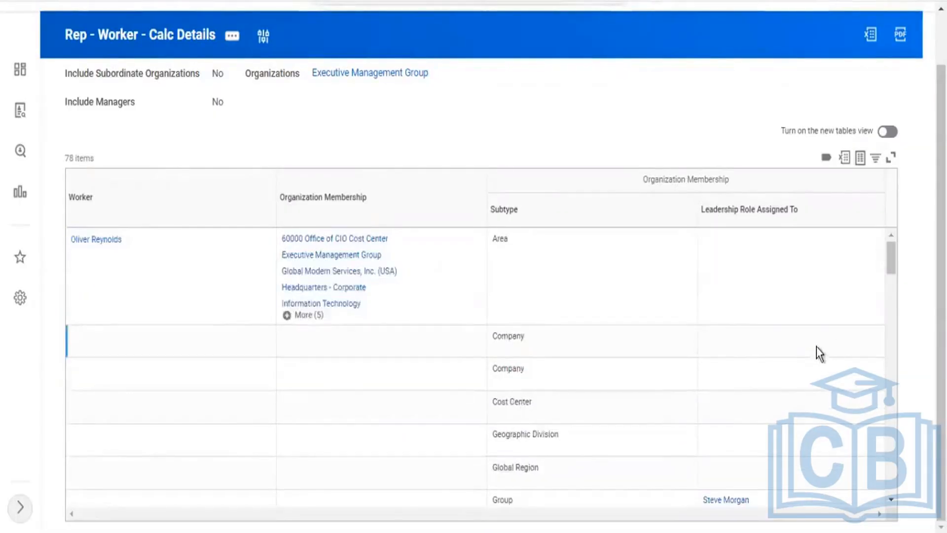
scroll(816, 346, up, 1)
Step: Compare the Worker and Organization Membership columns with the Subtype and Leadership Role Assigned To columns grouped under Organization Membership
double_click(81, 255)
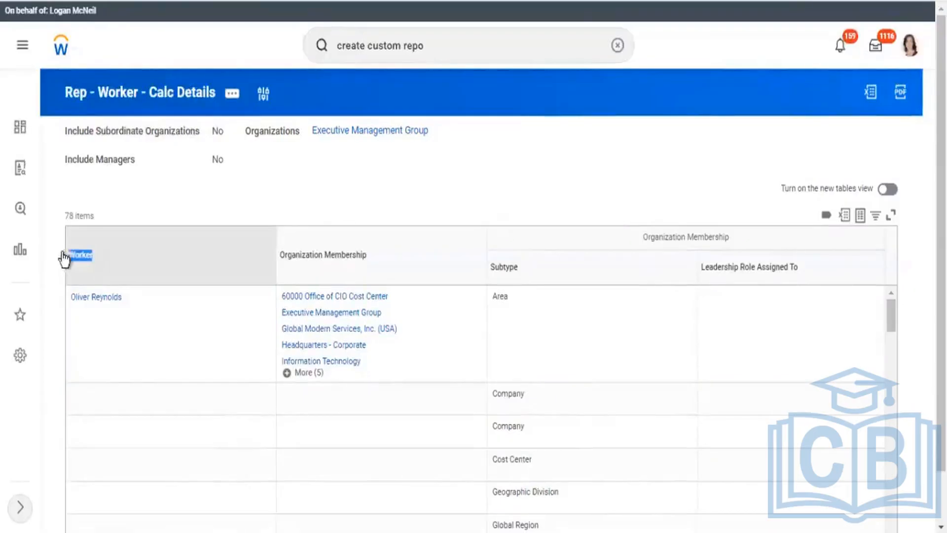
drag(286, 256, 372, 265)
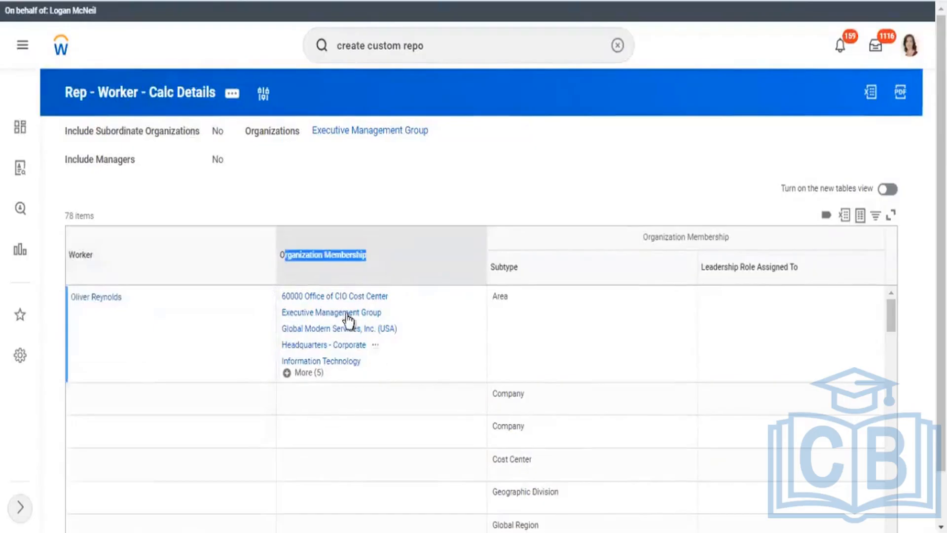
click(87, 302)
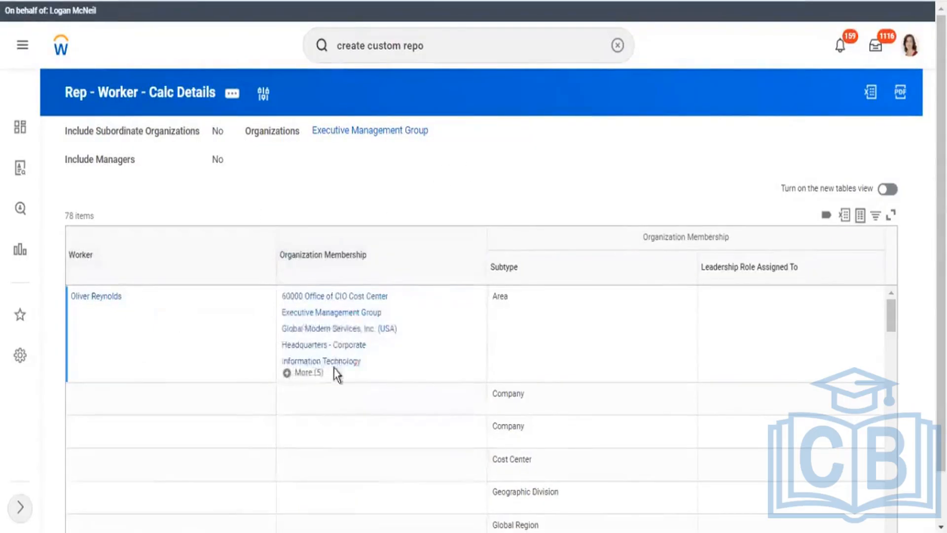
drag(336, 372, 277, 288)
click(660, 202)
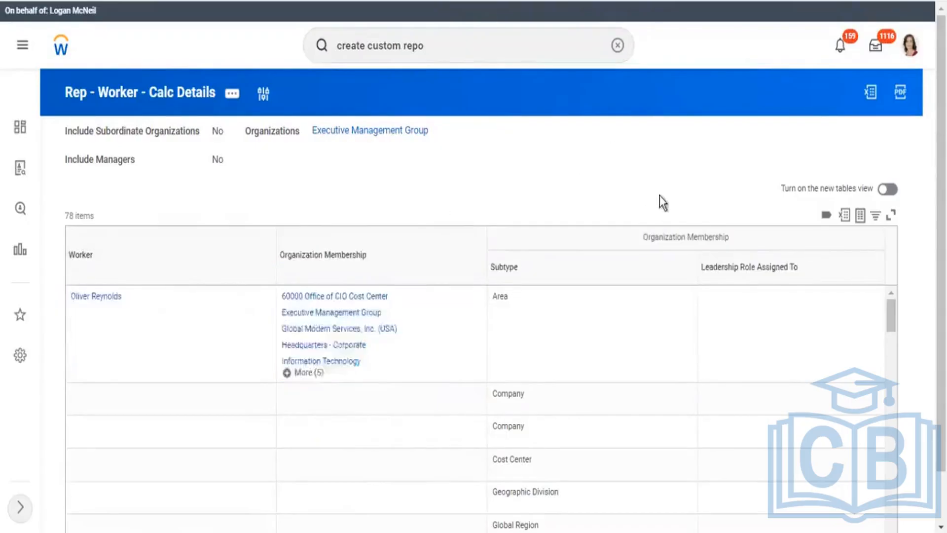
scroll(323, 213, down, 2)
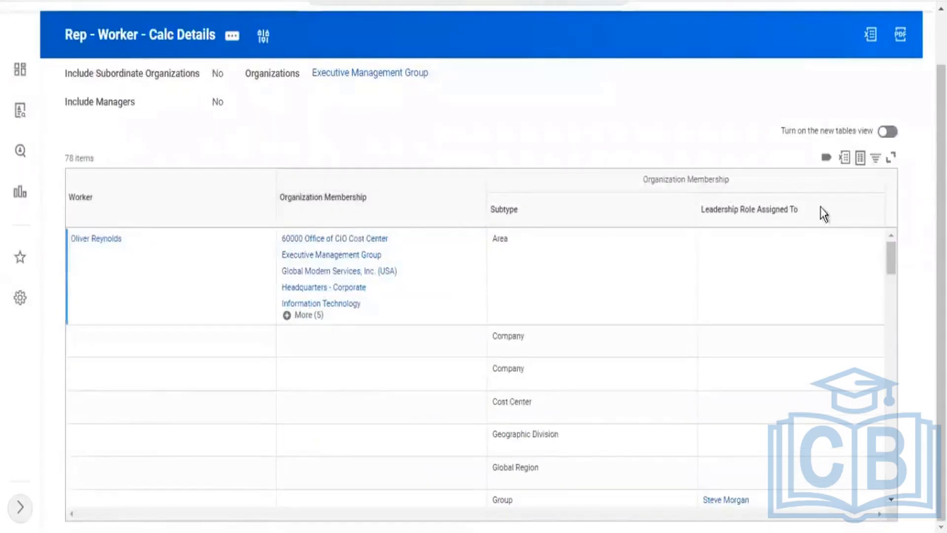
drag(637, 179, 730, 184)
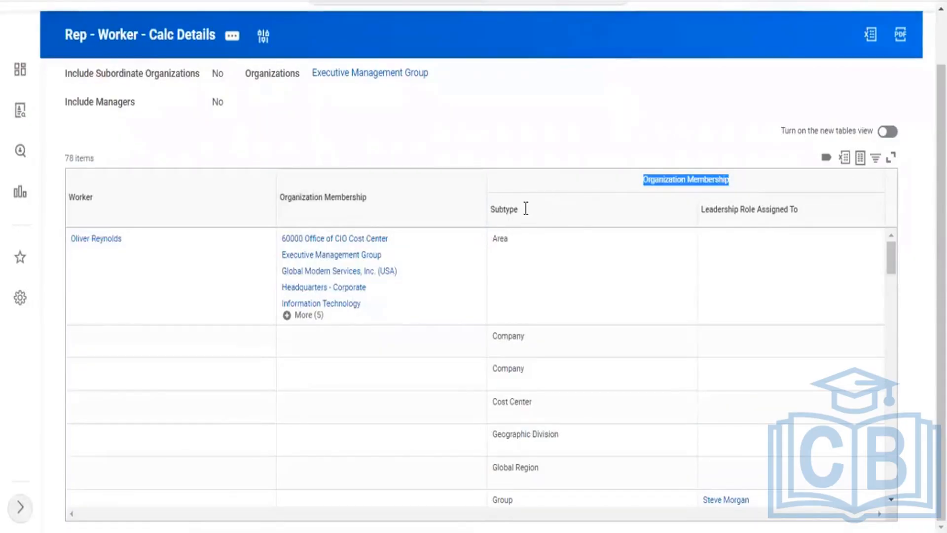
drag(525, 209, 499, 209)
drag(717, 210, 770, 210)
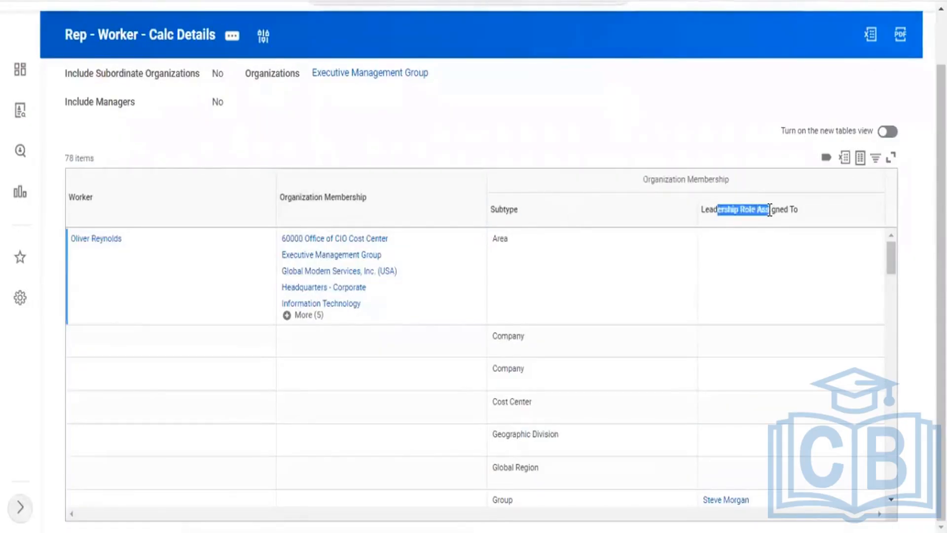
Step: Compare the first worker's organization memberships with the subtype rows listed under the Organization Membership heading
click(511, 106)
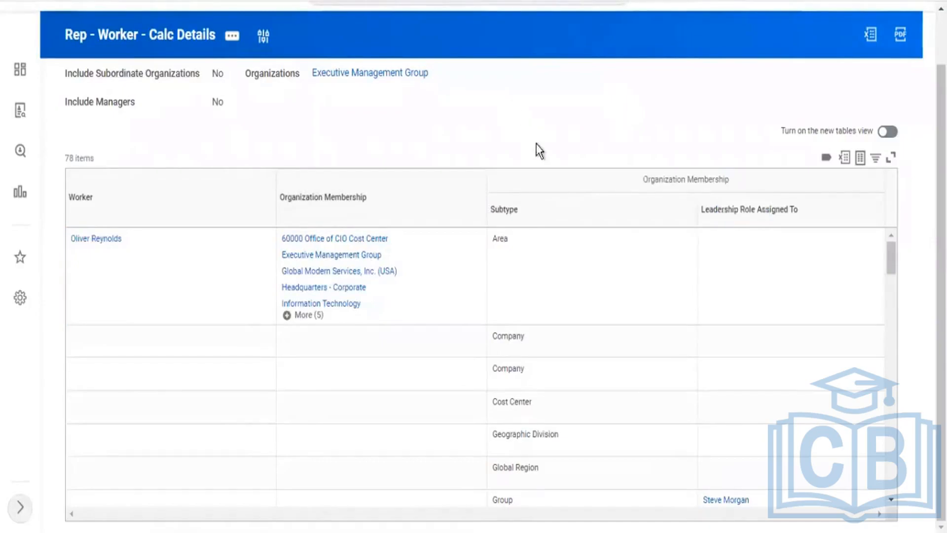
scroll(587, 315, down, 3)
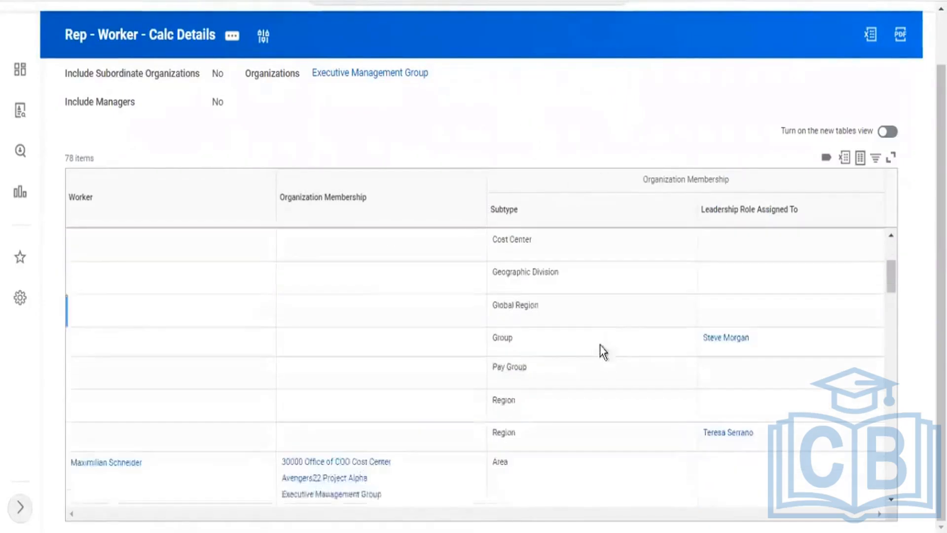
scroll(602, 325, up, 3)
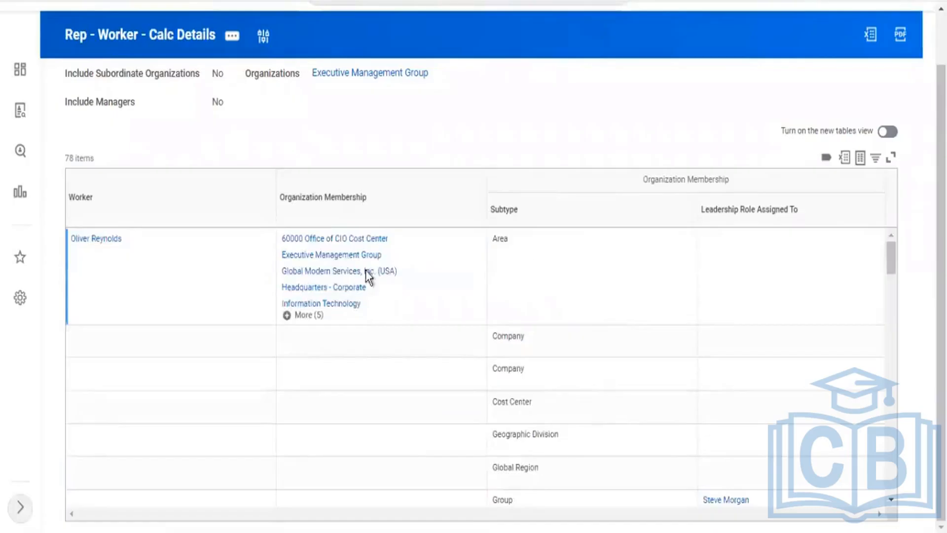
drag(648, 179, 738, 180)
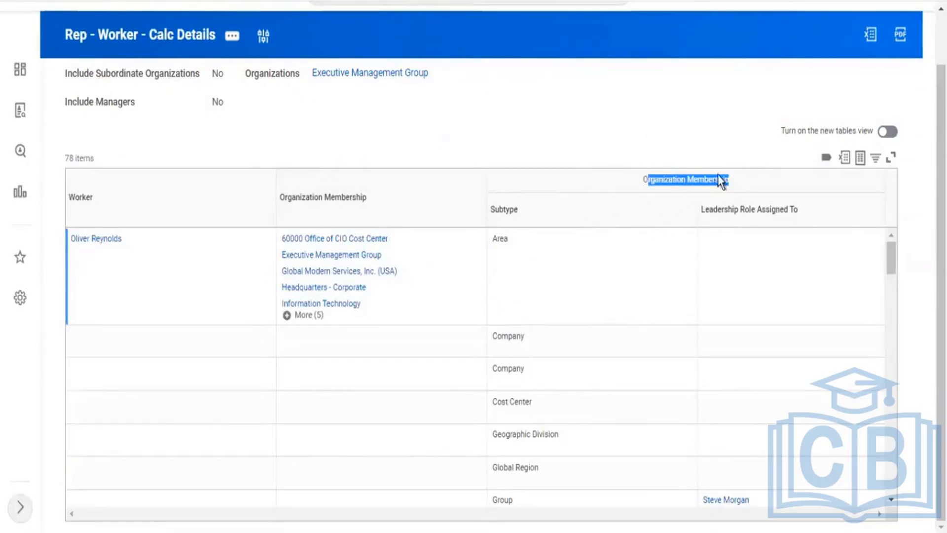
drag(529, 208, 482, 205)
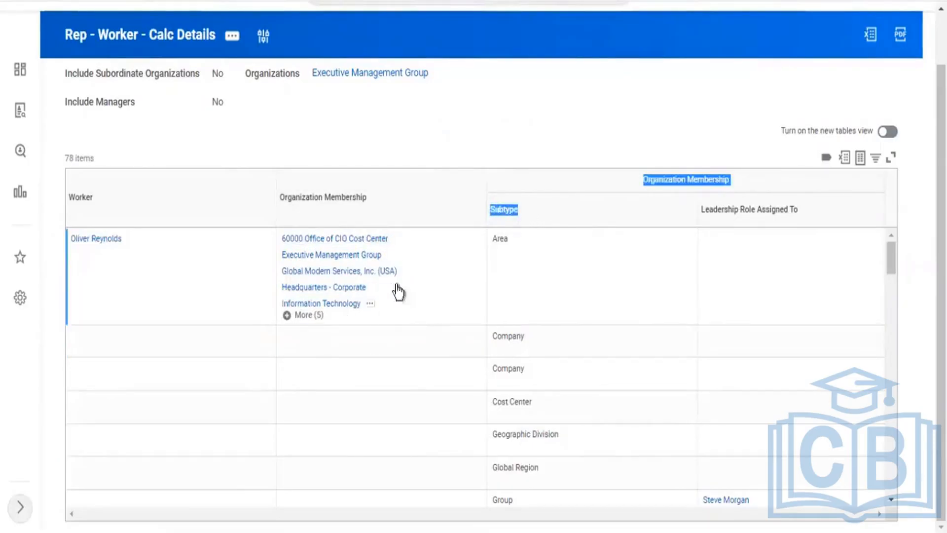
click(508, 337)
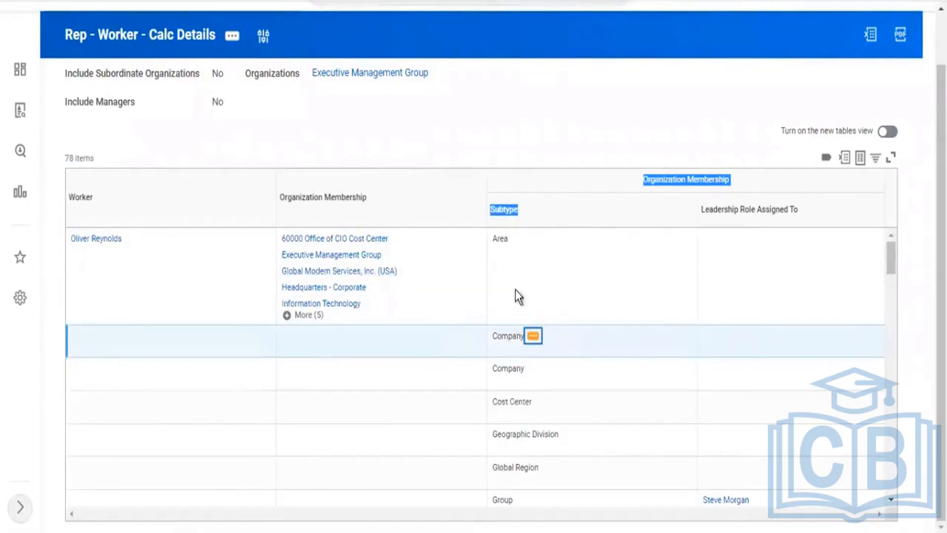
scroll(533, 419, down, 2)
scroll(365, 266, up, 2)
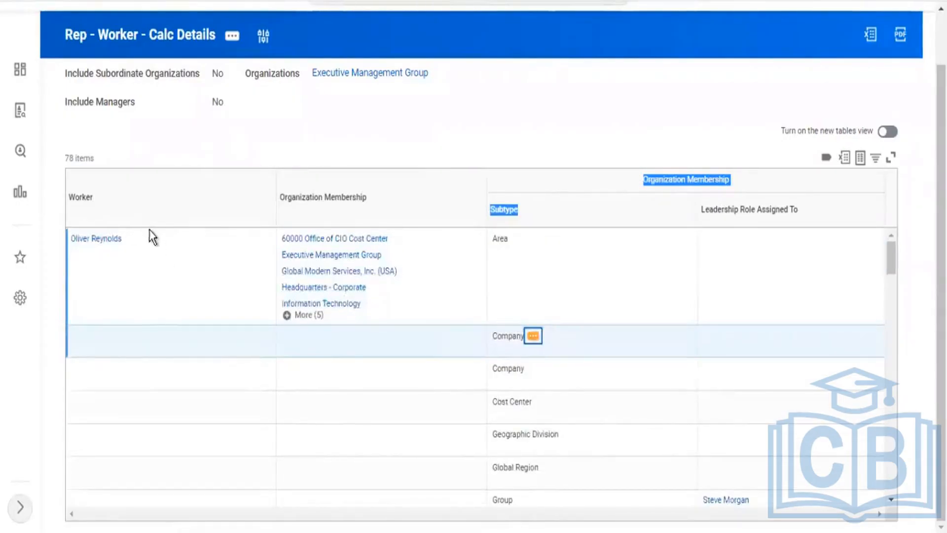
Step: Review the Organization Membership group heading and its rows against the worker-level Organization Membership column
click(635, 187)
triple_click(723, 180)
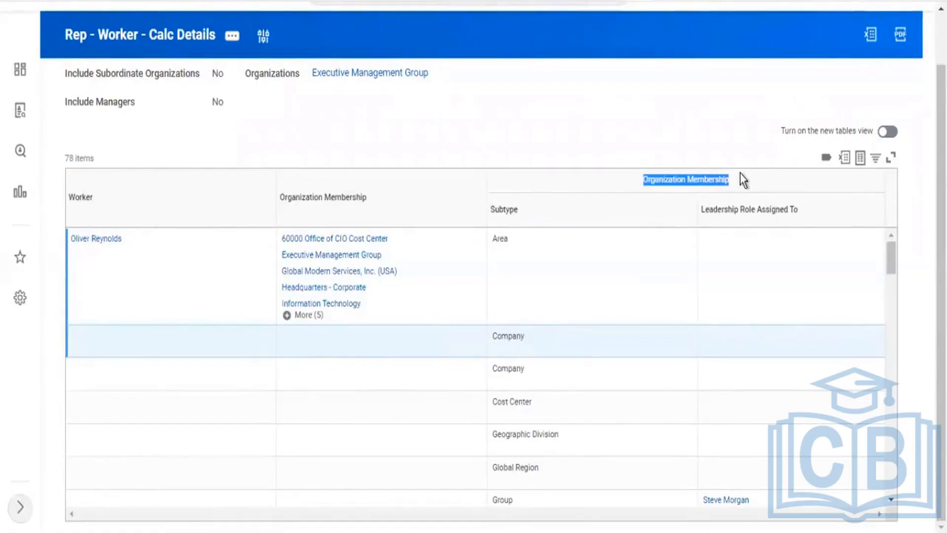
scroll(628, 319, down, 6)
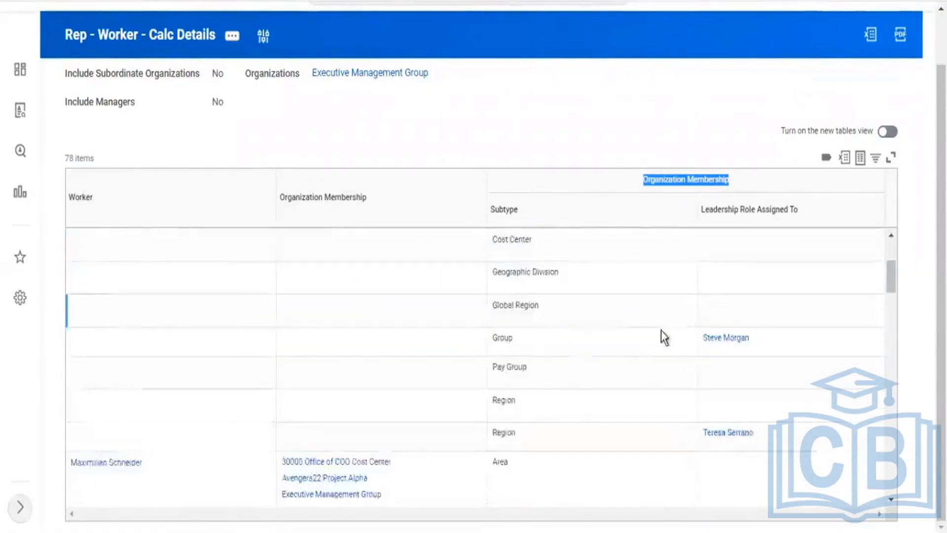
scroll(558, 261, up, 5)
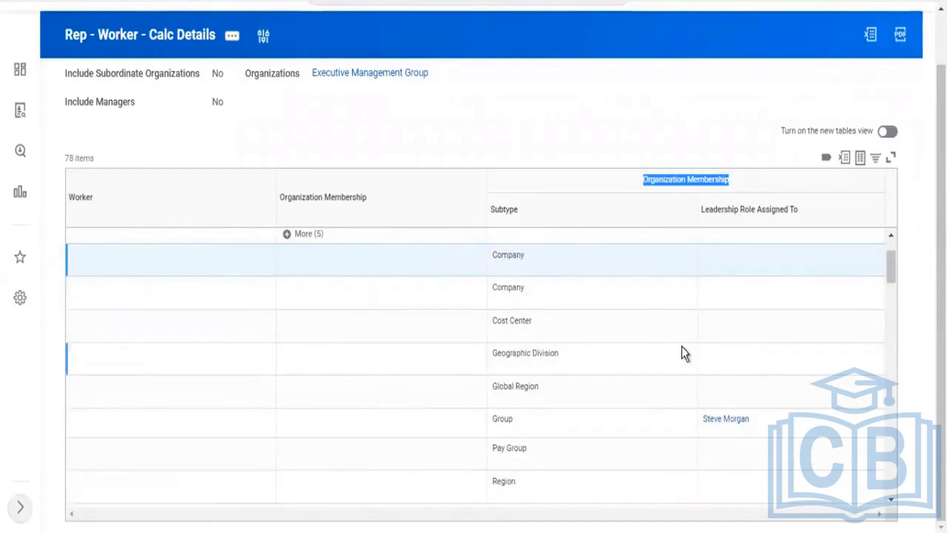
scroll(670, 345, up, 2)
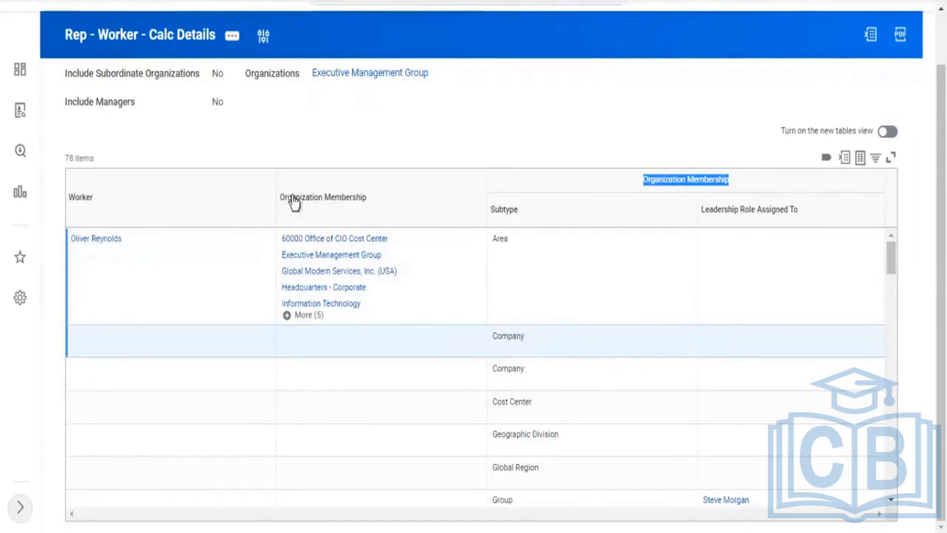
drag(290, 197, 359, 203)
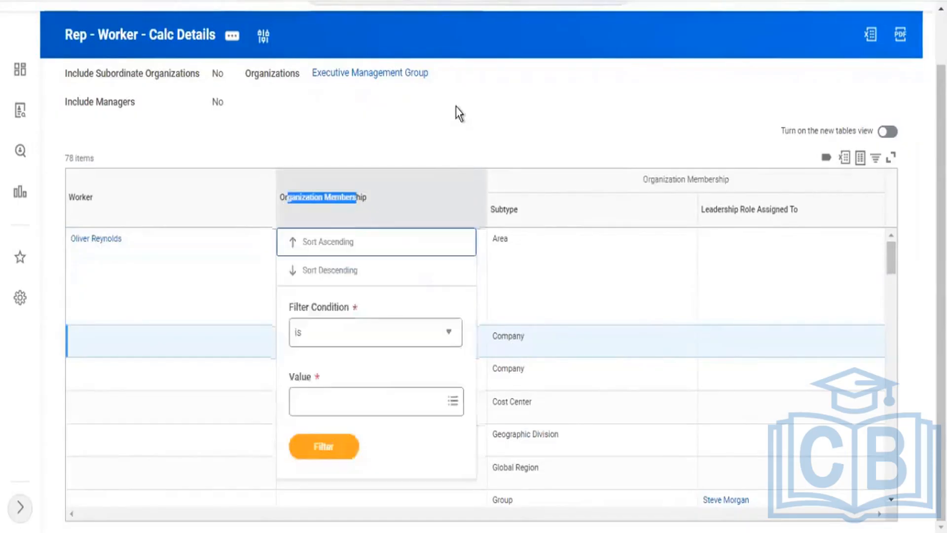
click(501, 144)
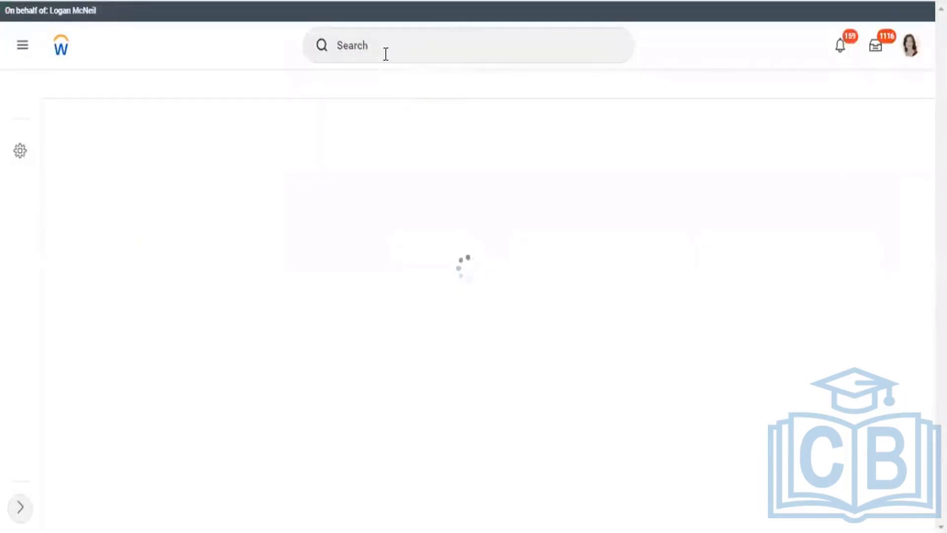
Step: Start the Create Calculated Field task and search for "worker" as the business object
click(386, 53)
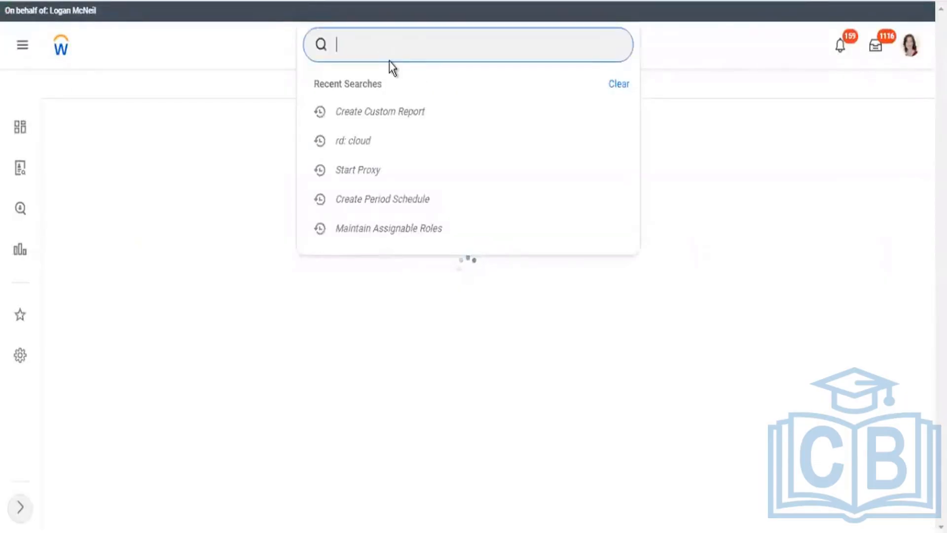
text(create calc fiel)
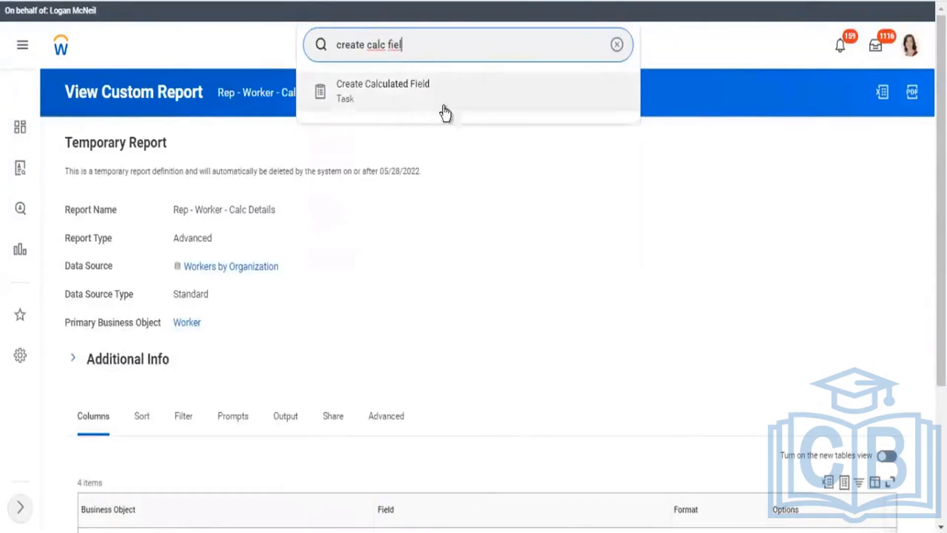
click(444, 107)
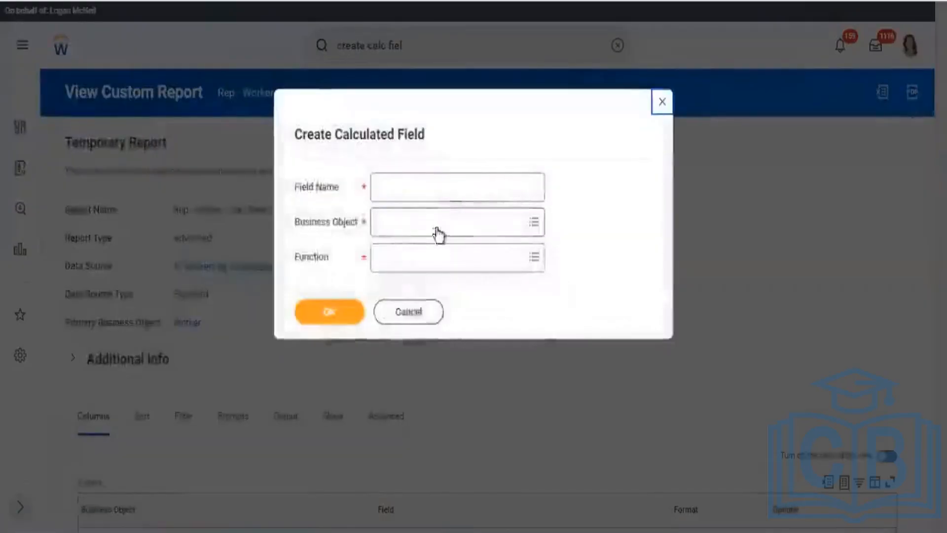
click(436, 229)
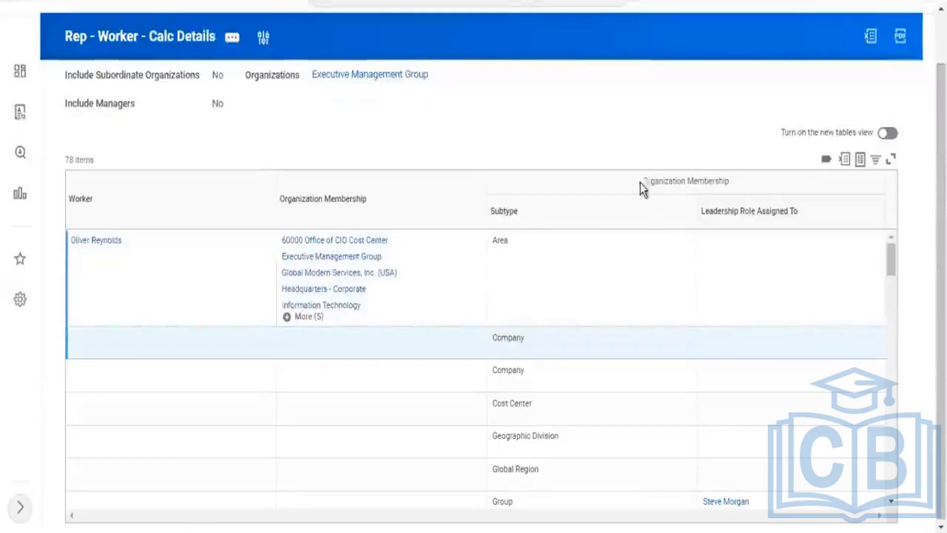
drag(640, 184, 734, 186)
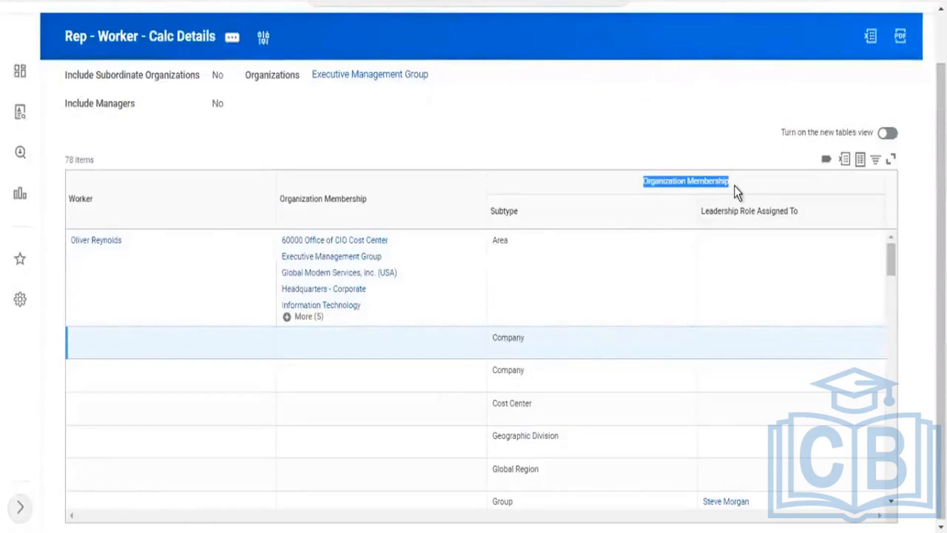
double_click(63, 197)
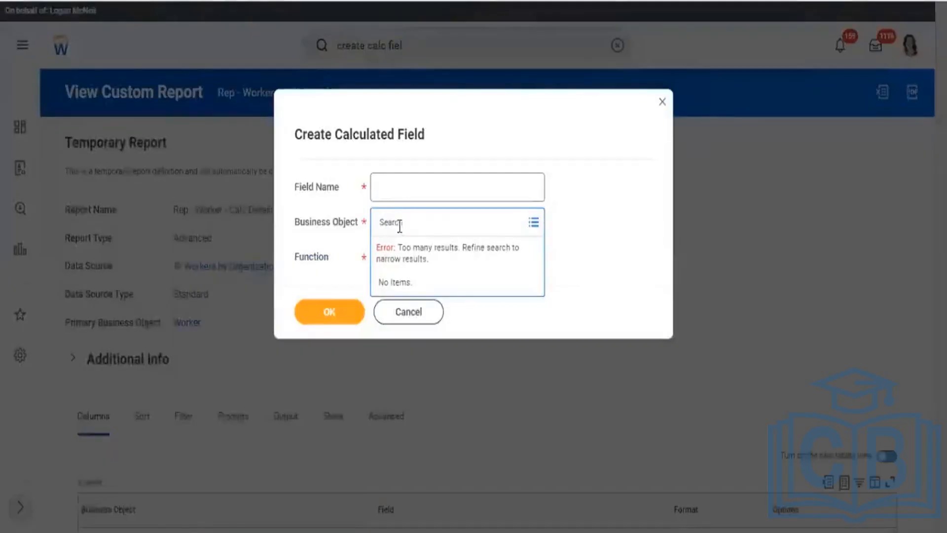
text(worker)
key(Return)
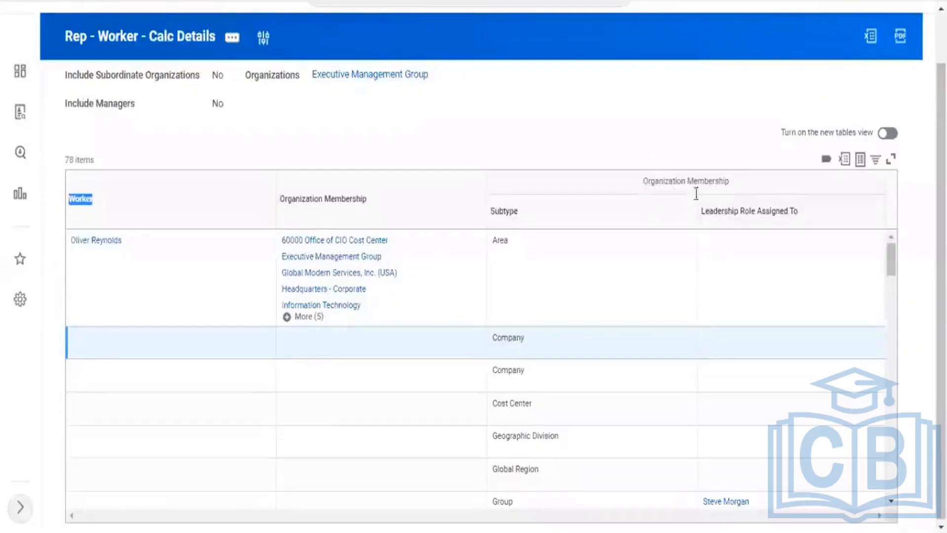
Step: Compare the Organization Membership group heading with the Worker column heading in the report output
drag(643, 183, 695, 185)
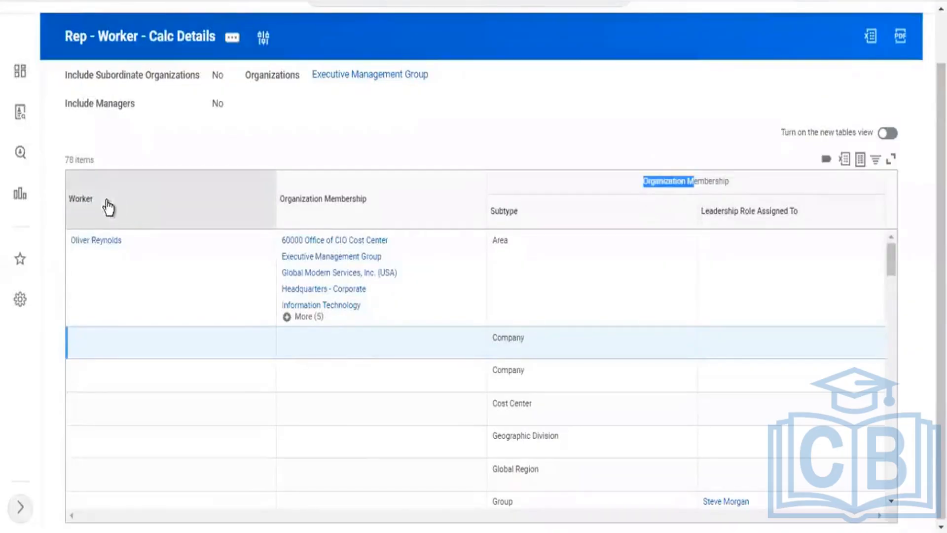
drag(105, 199, 67, 198)
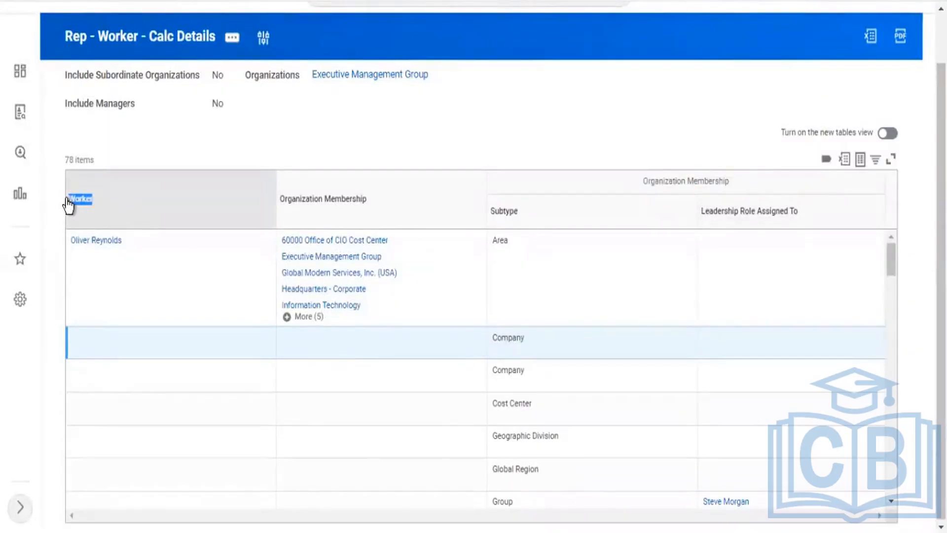
click(106, 205)
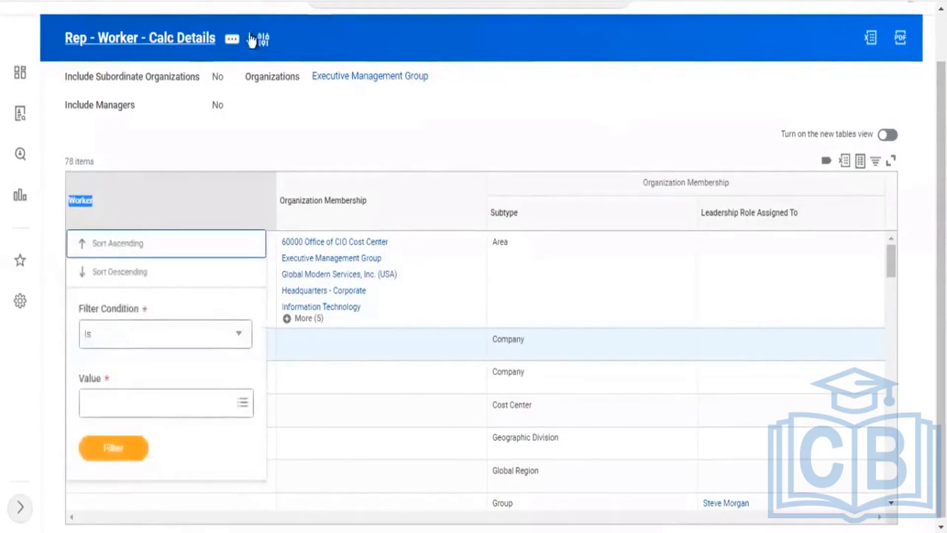
click(252, 39)
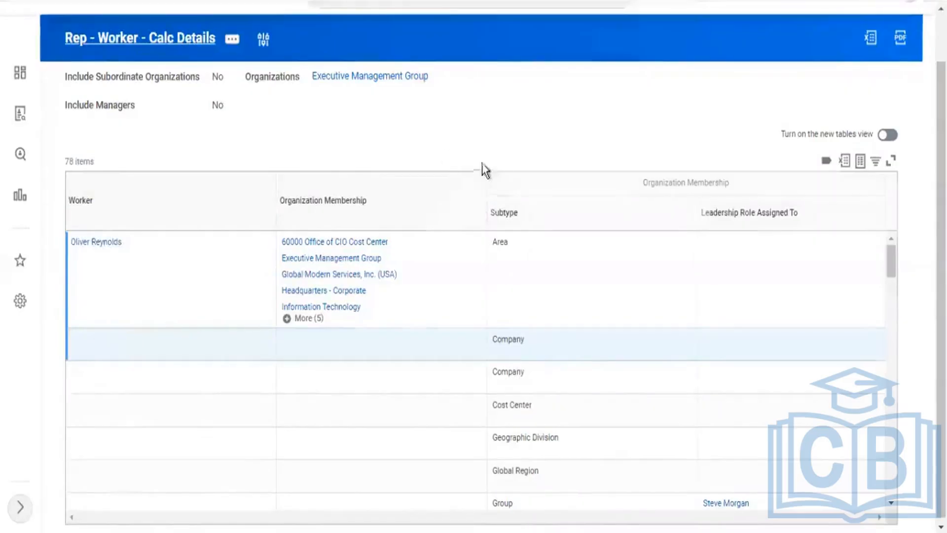
Step: Examine the business object and related business object of the Organization Membership field in the report definition
scroll(557, 382, down, 4)
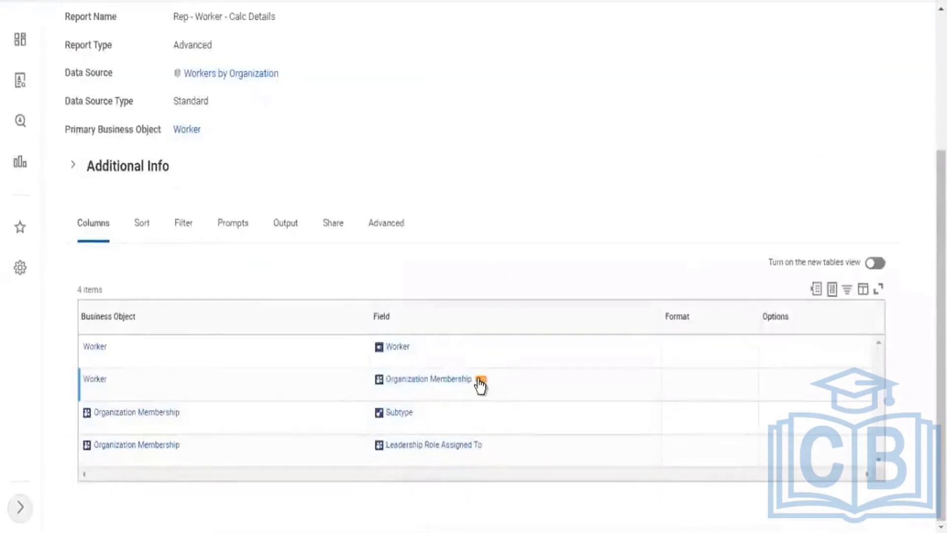
click(632, 415)
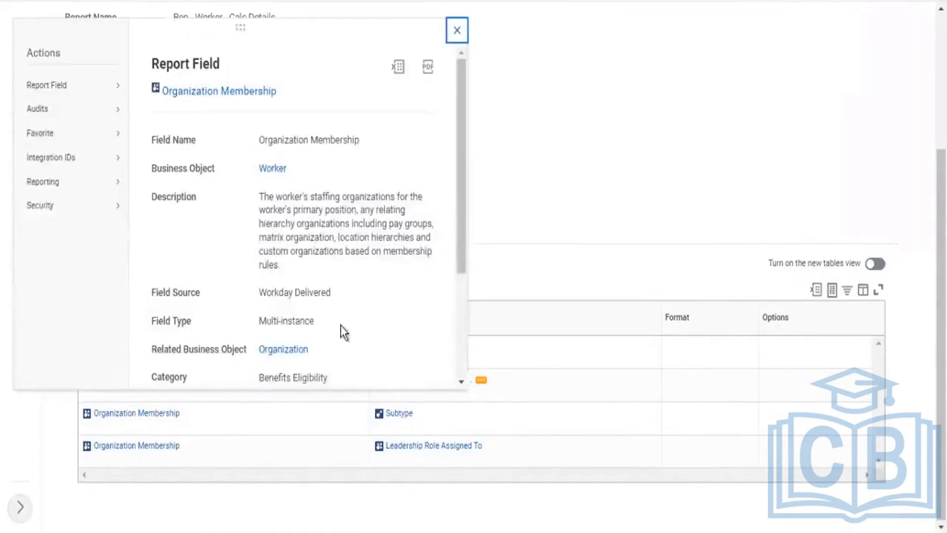
triple_click(165, 94)
double_click(263, 350)
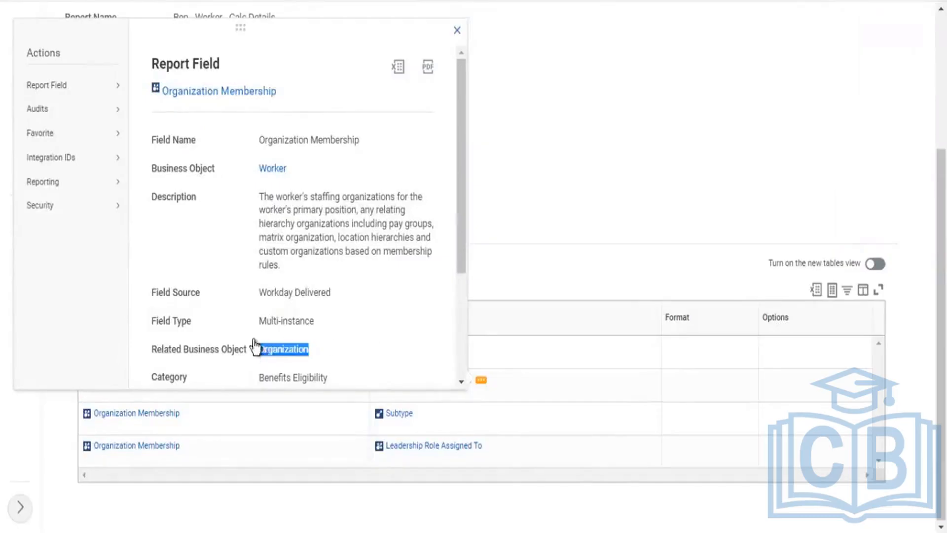
drag(310, 168, 243, 174)
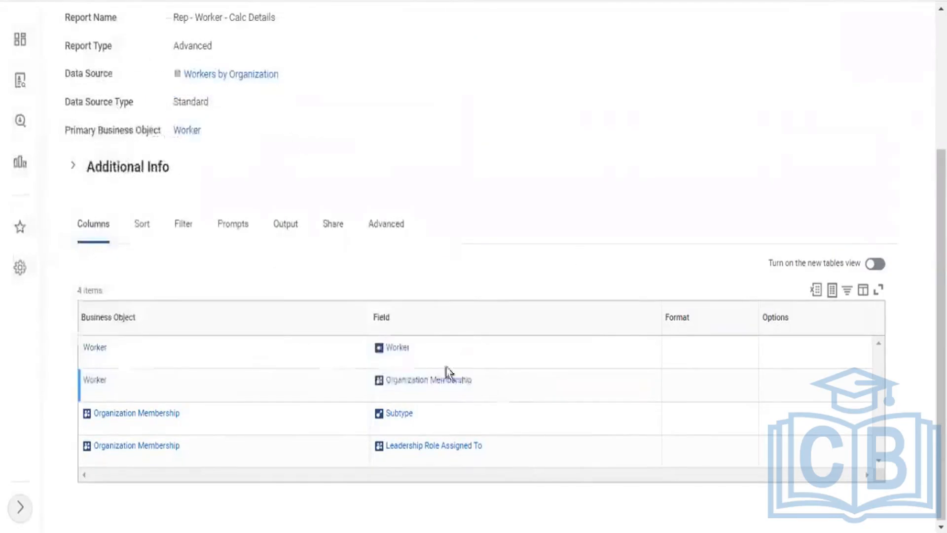
triple_click(386, 389)
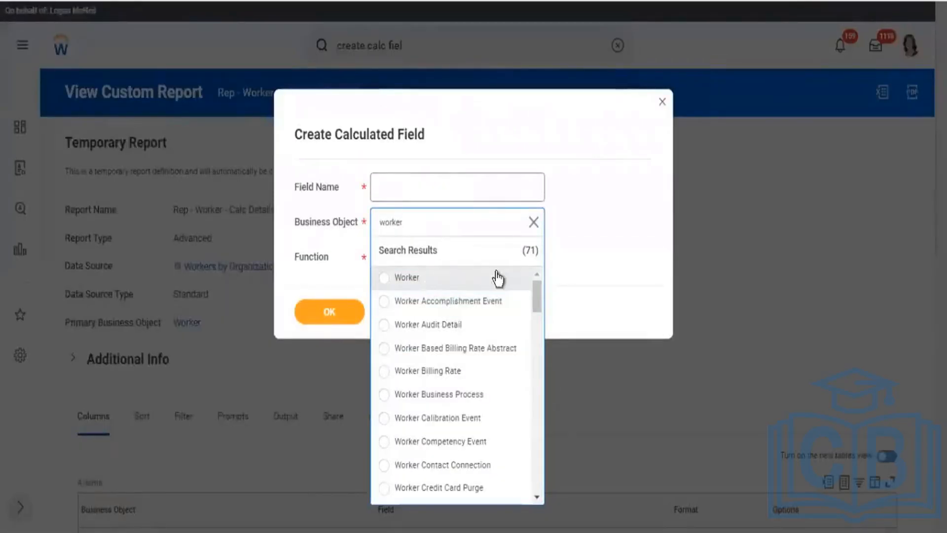
Step: Set the calculated field's business object to Worker and its function to Aggregate Related Instances
click(413, 280)
click(402, 261)
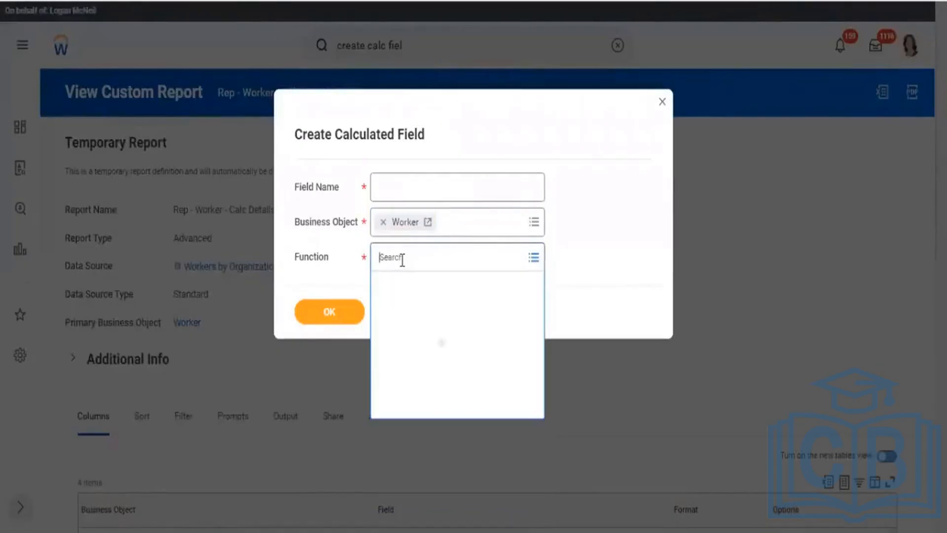
key(Return)
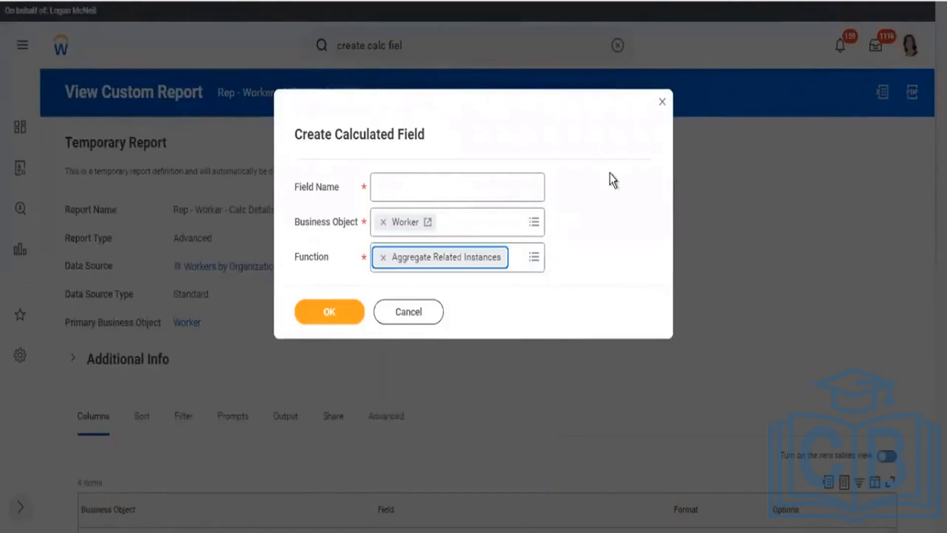
Step: Name the calculated field "CF - ARI - Org Subtype" and confirm its creation
click(438, 191)
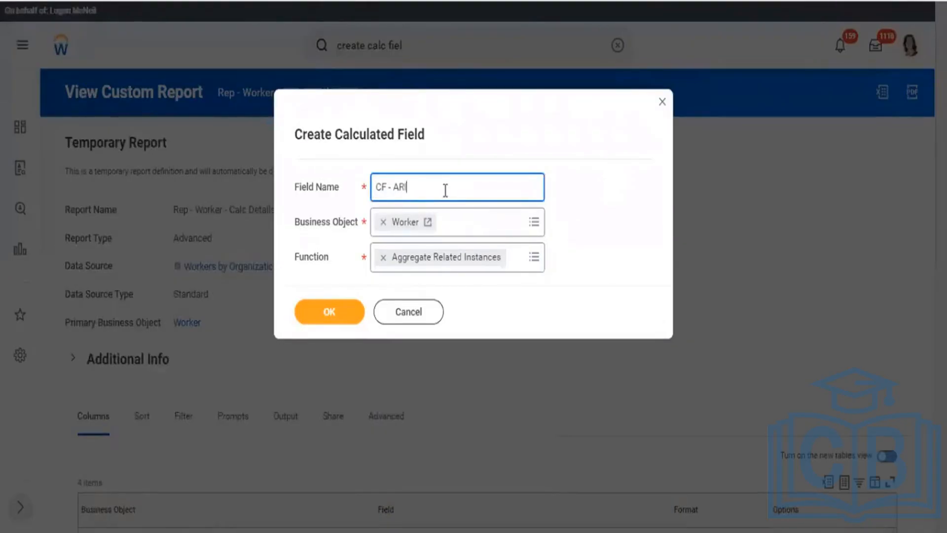
text(CF - ARI - Org)
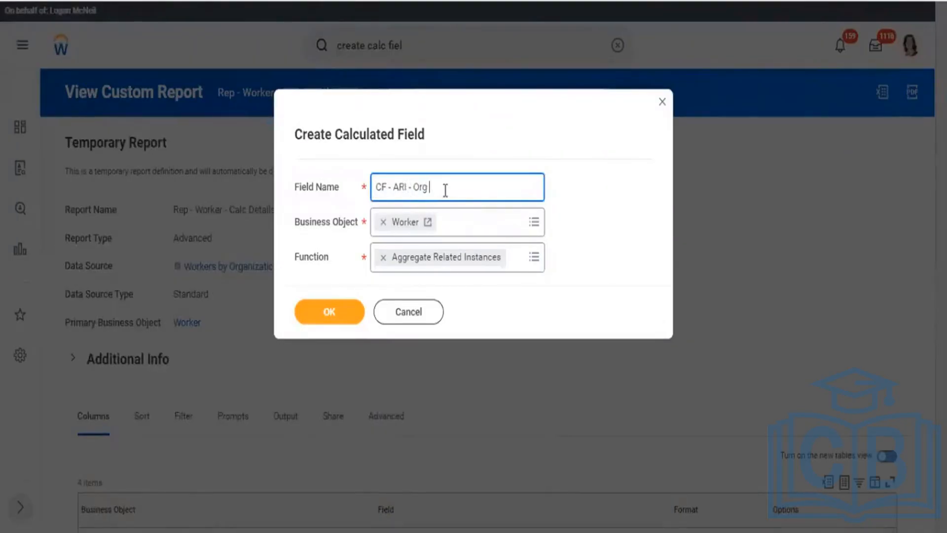
text( Subtype)
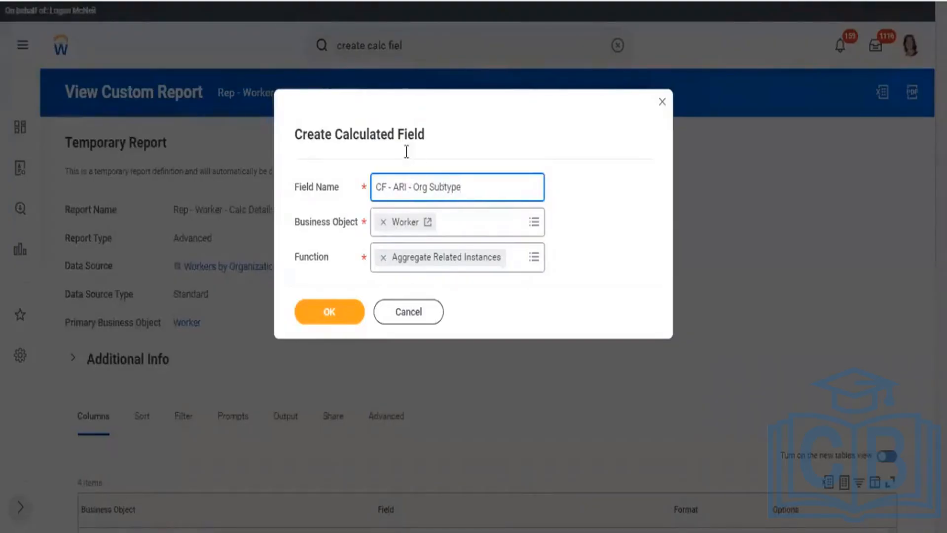
click(332, 322)
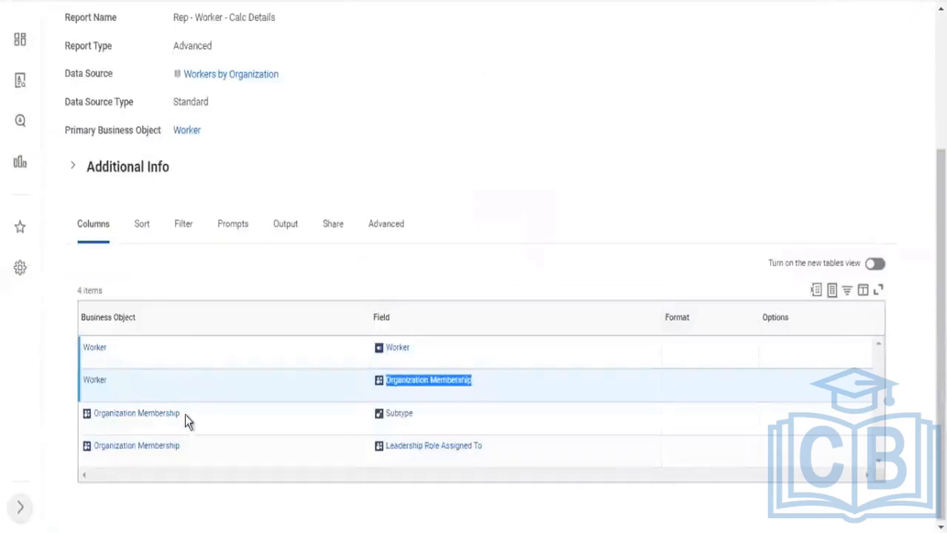
Step: Set the calculated field's source field to Organization Membership, copying the field name from the report definition
right_click(187, 415)
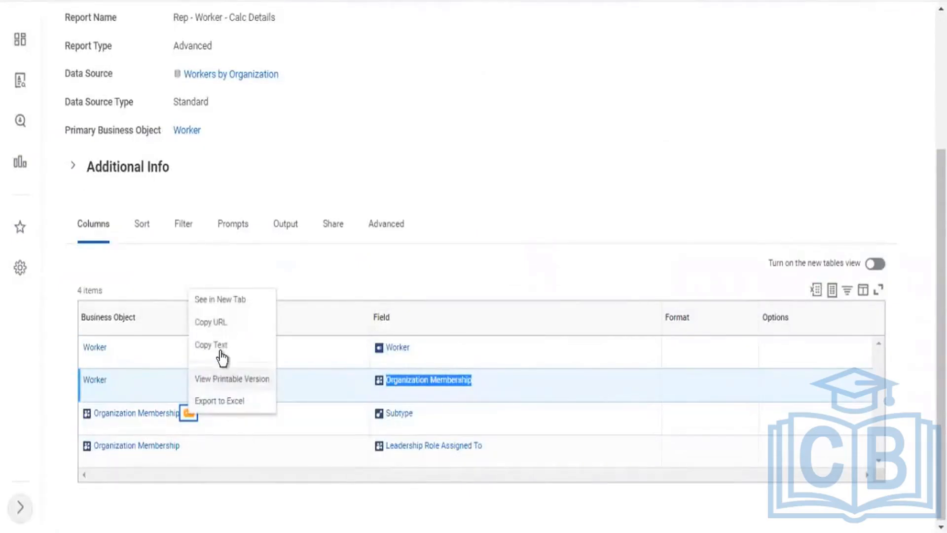
click(222, 344)
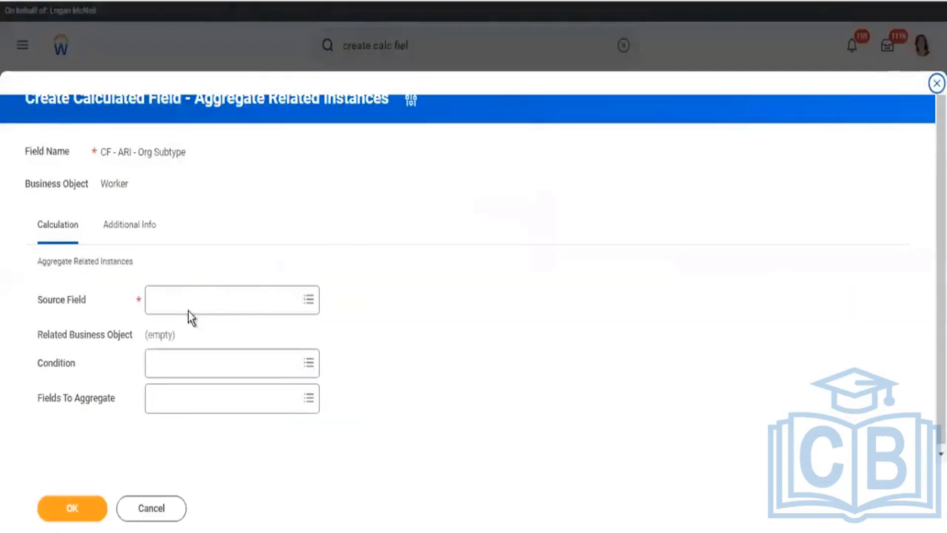
click(188, 304)
key(ctrl+v)
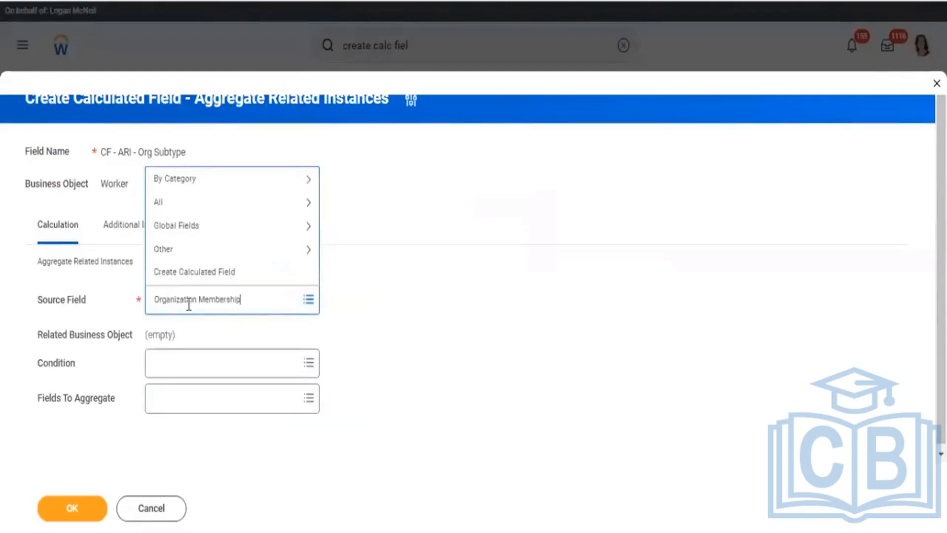
key(Return)
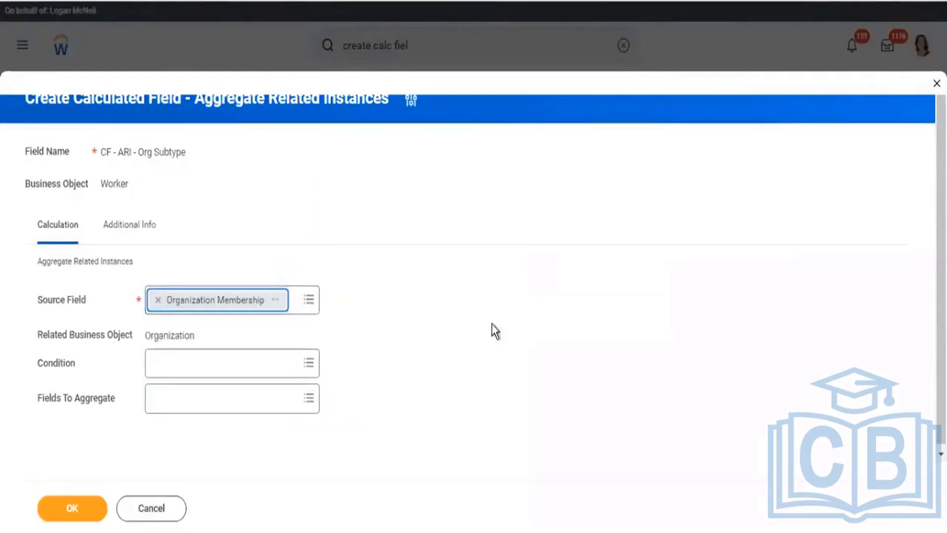
click(493, 324)
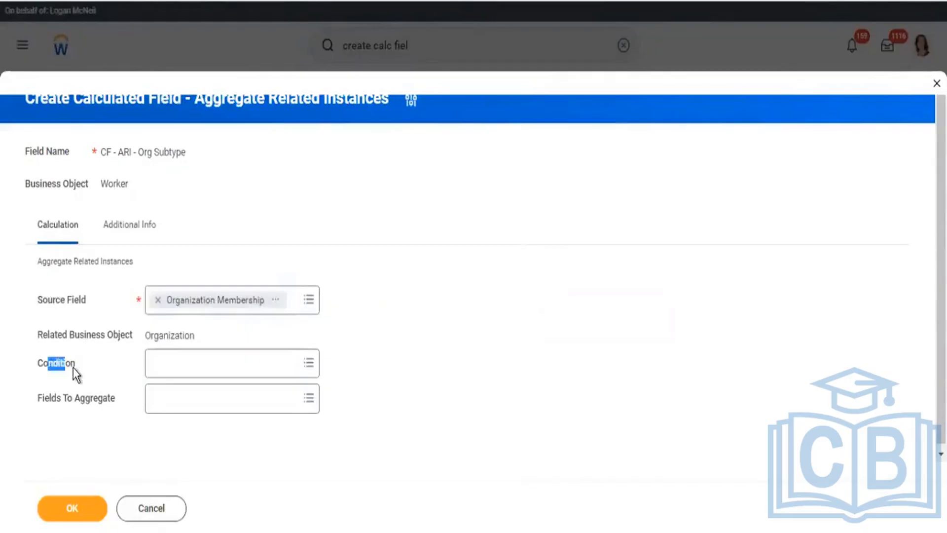
Step: Set Subtype as the field to aggregate, leave the condition empty, and save the calculated field
drag(75, 375, 309, 360)
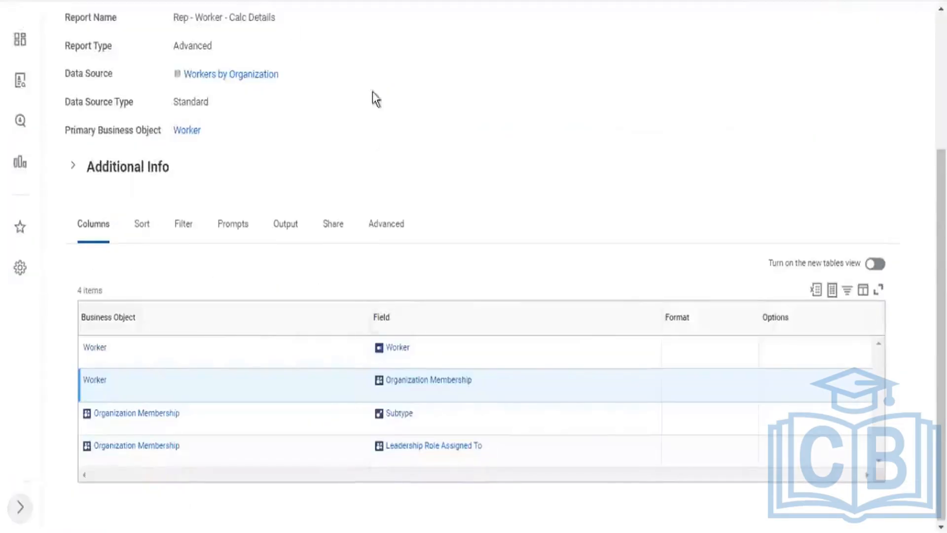
triple_click(393, 386)
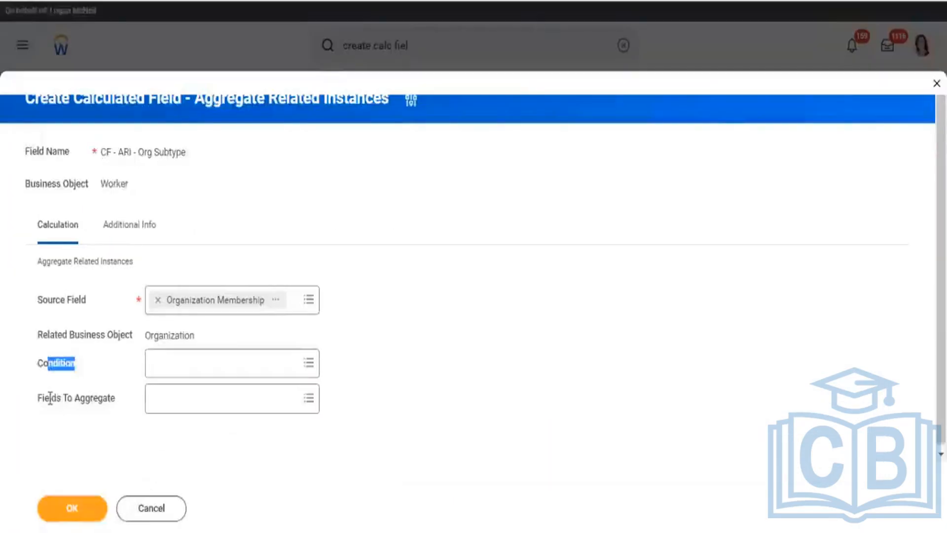
drag(50, 399, 104, 405)
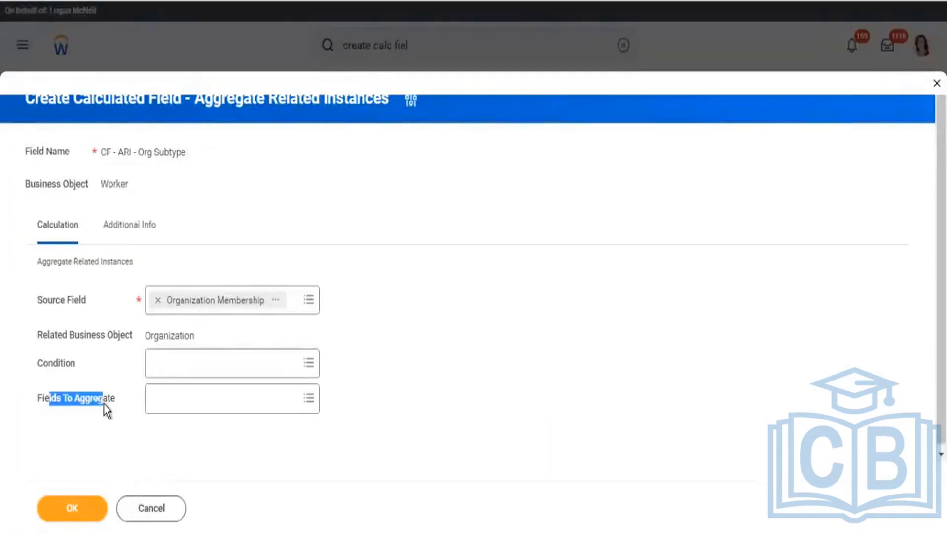
click(177, 399)
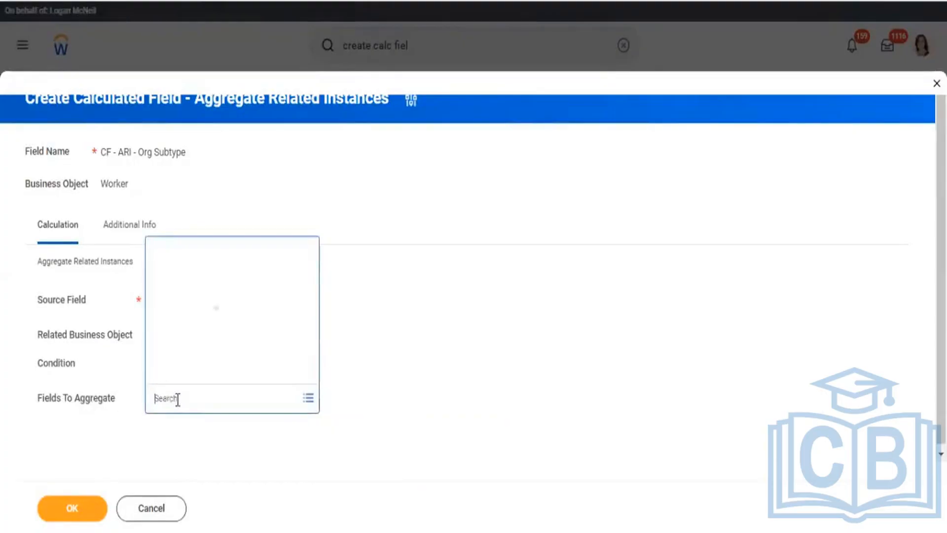
text(subtype)
key(Return)
click(190, 340)
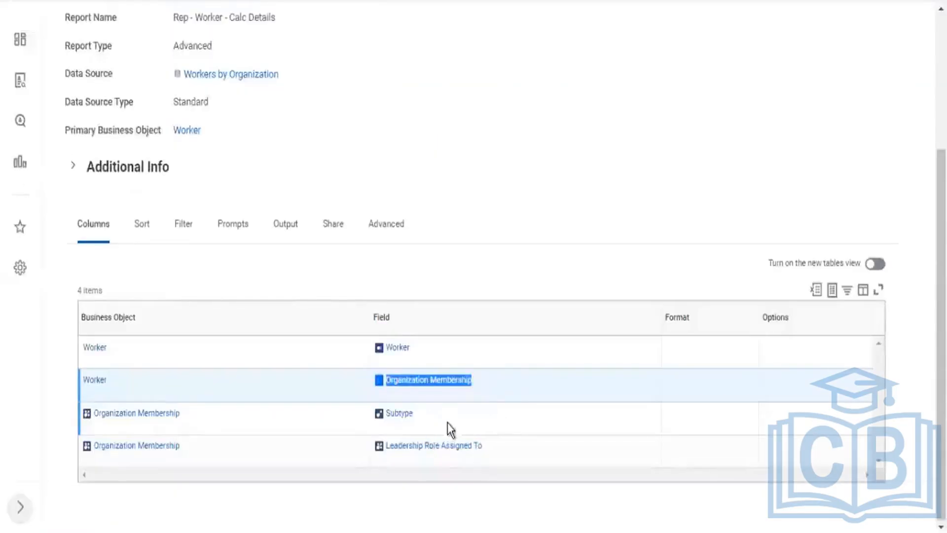
drag(376, 415, 420, 413)
drag(194, 414, 80, 413)
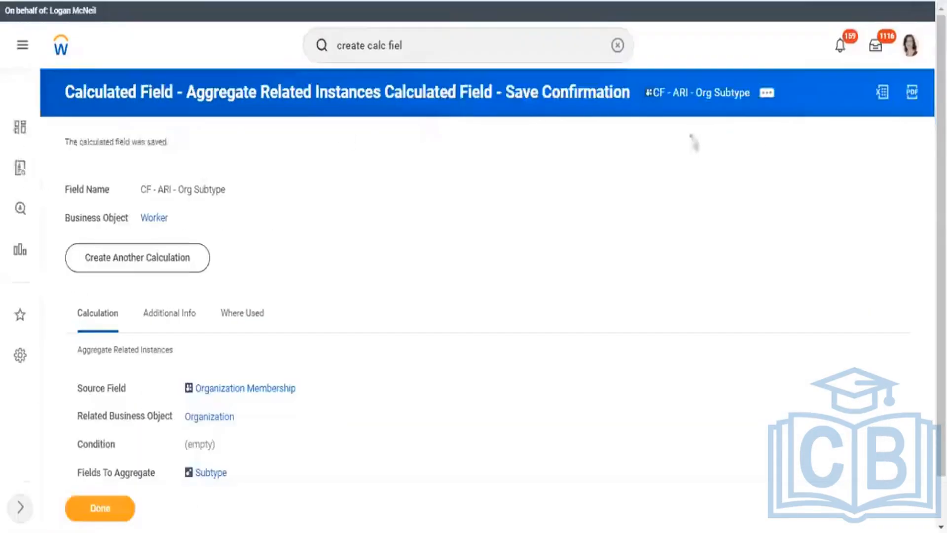
Step: Copy the saved calculated field's name and open the Rep - Worker - Calc Details report definition for editing
right_click(769, 91)
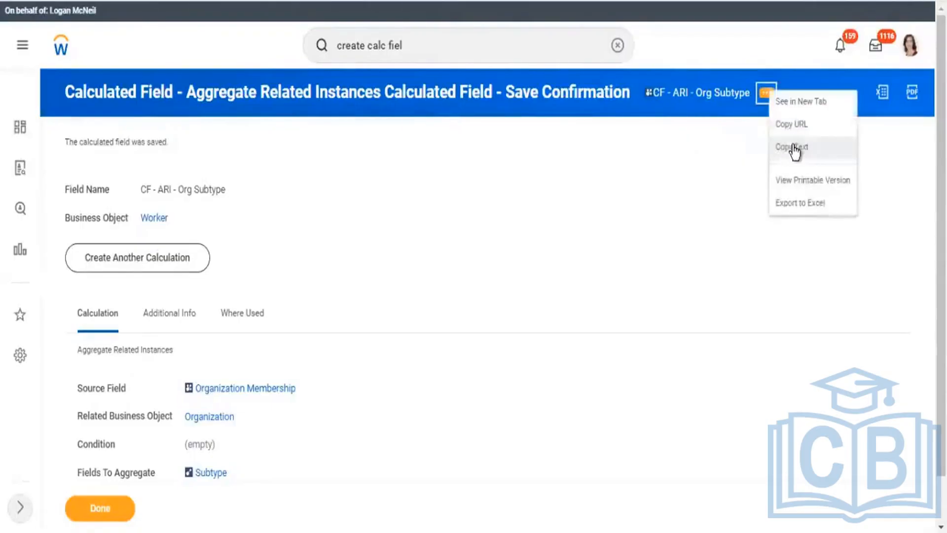
click(793, 147)
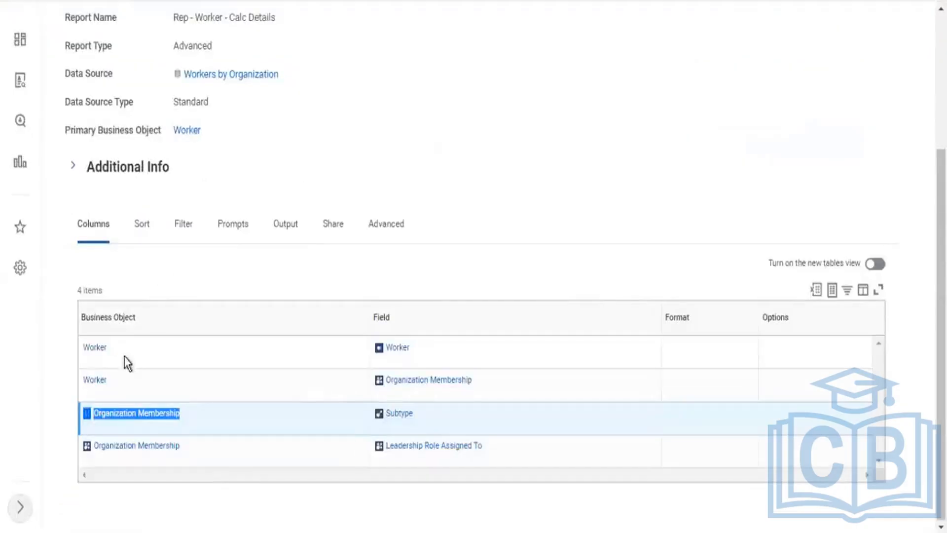
scroll(364, 91, up, 3)
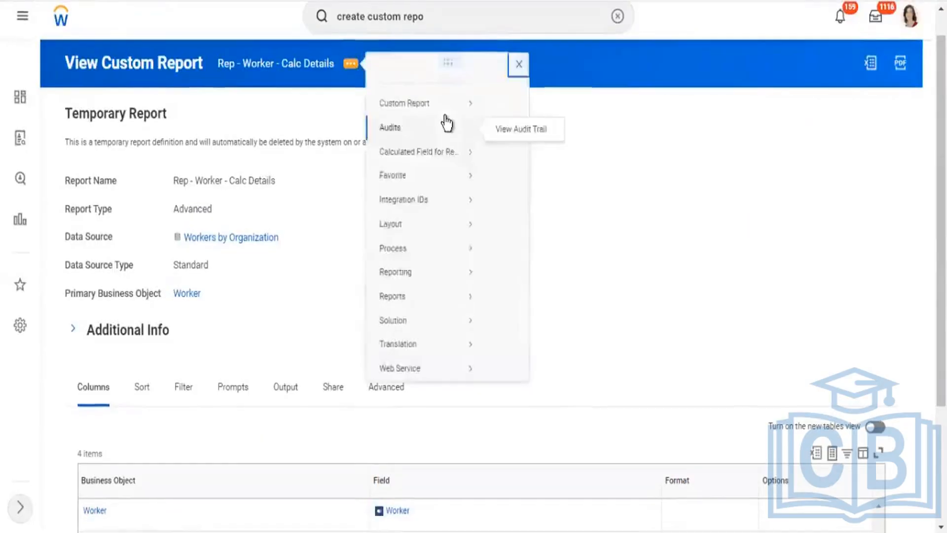
mouse_move(418, 128)
click(512, 155)
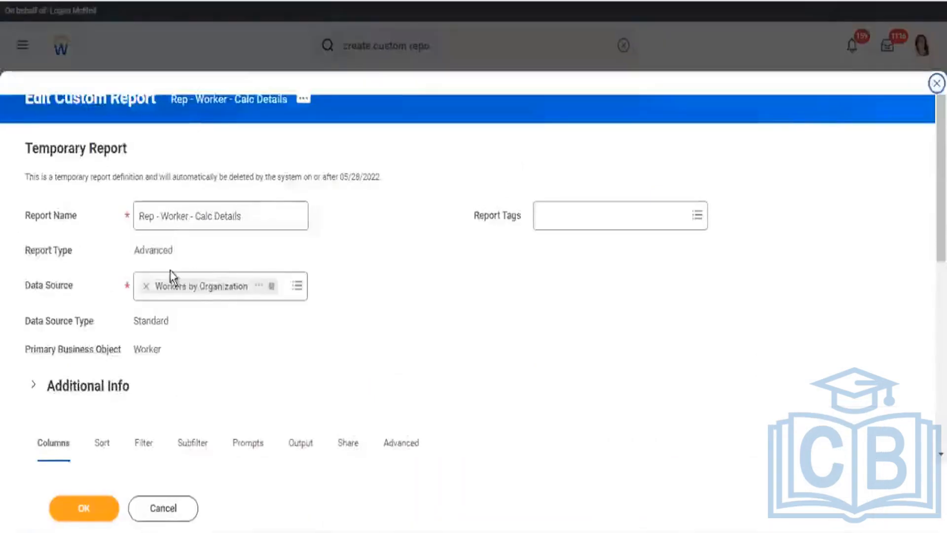
Step: Add a Worker column with the field CF - ARI - Org Subtype below the Organization Membership column and save the report
scroll(326, 268, down, 8)
scroll(40, 311, down, 1)
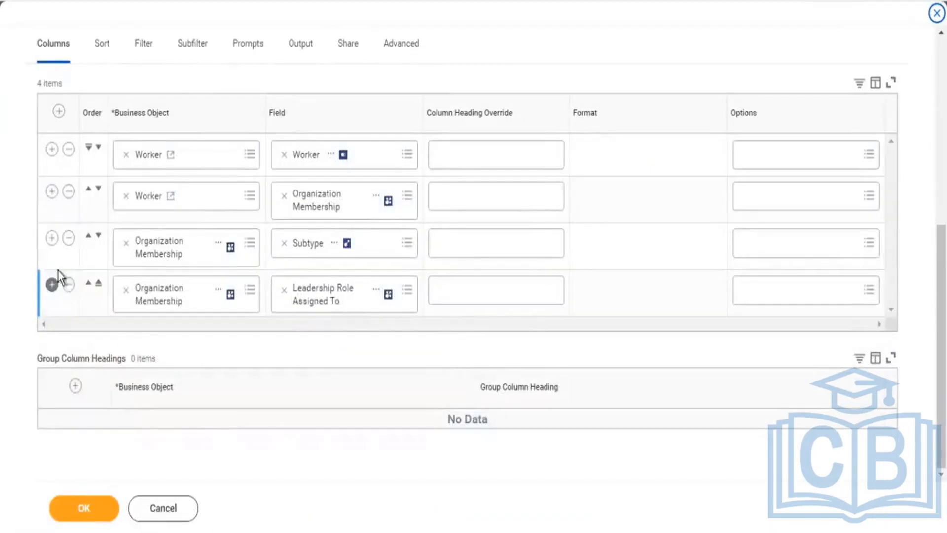
click(52, 191)
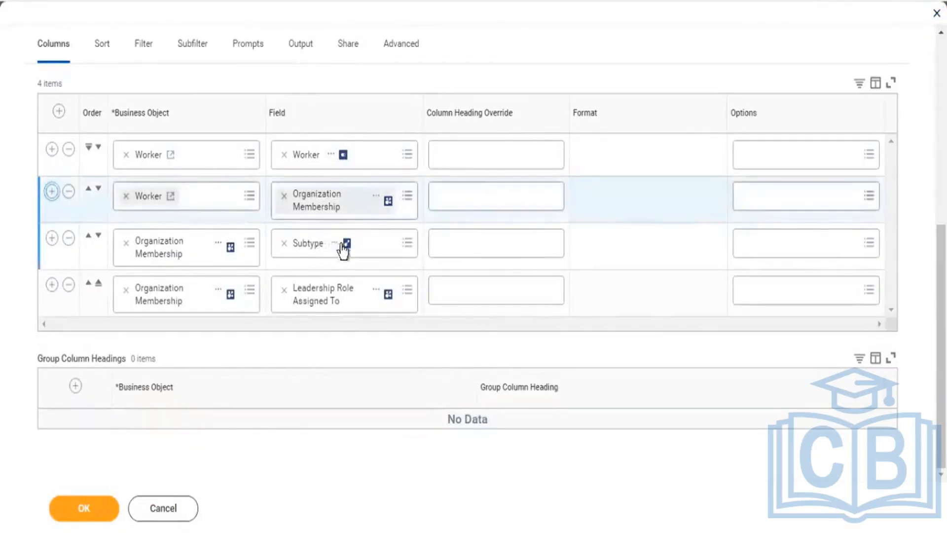
click(331, 252)
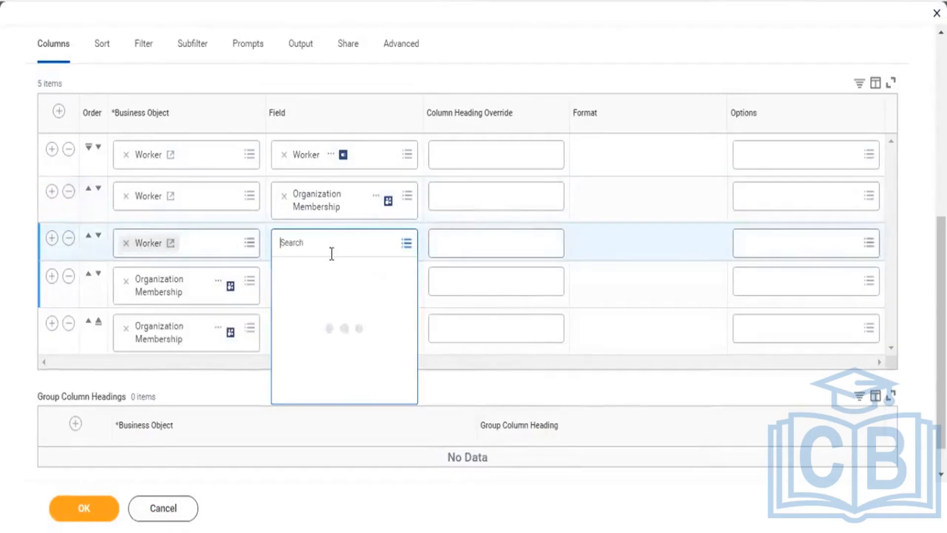
key(ctrl+v)
key(Return)
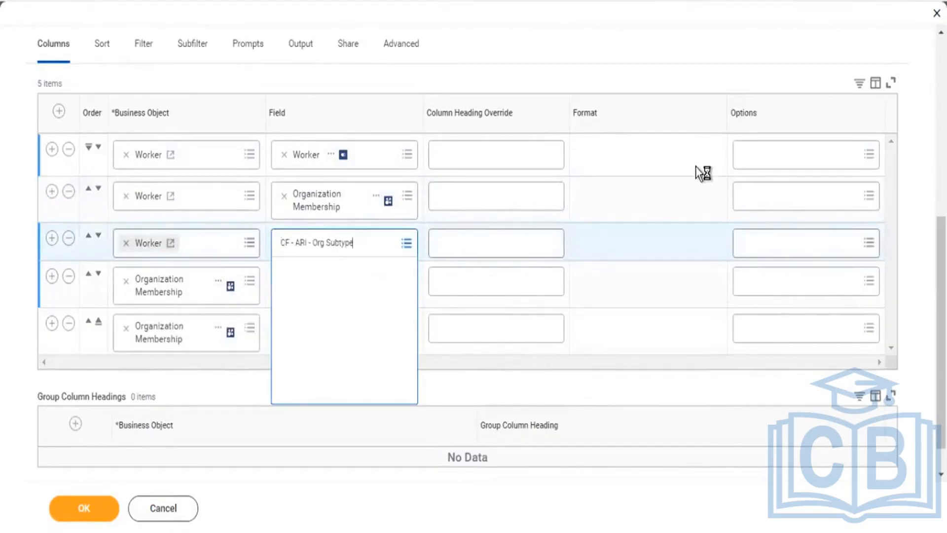
click(563, 51)
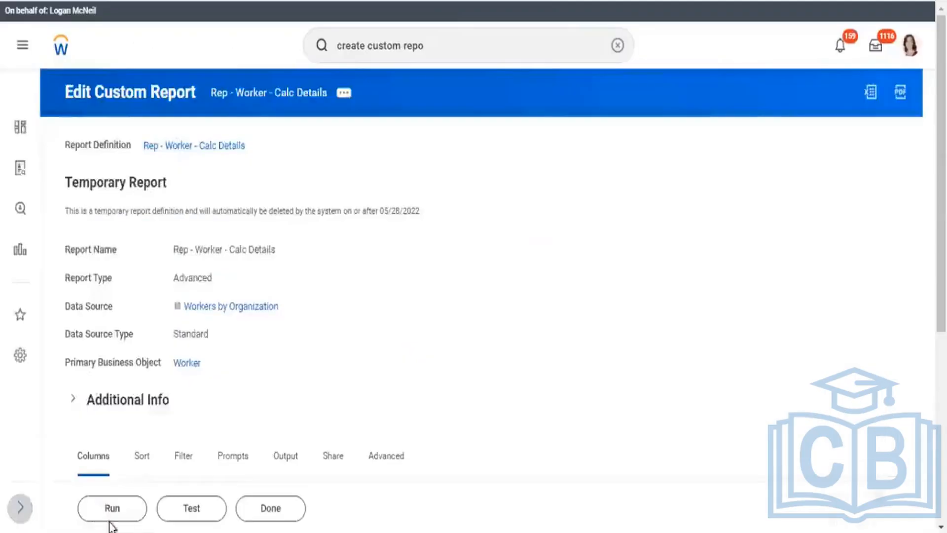
Step: Run the report for the Executive Management Group organization
click(110, 515)
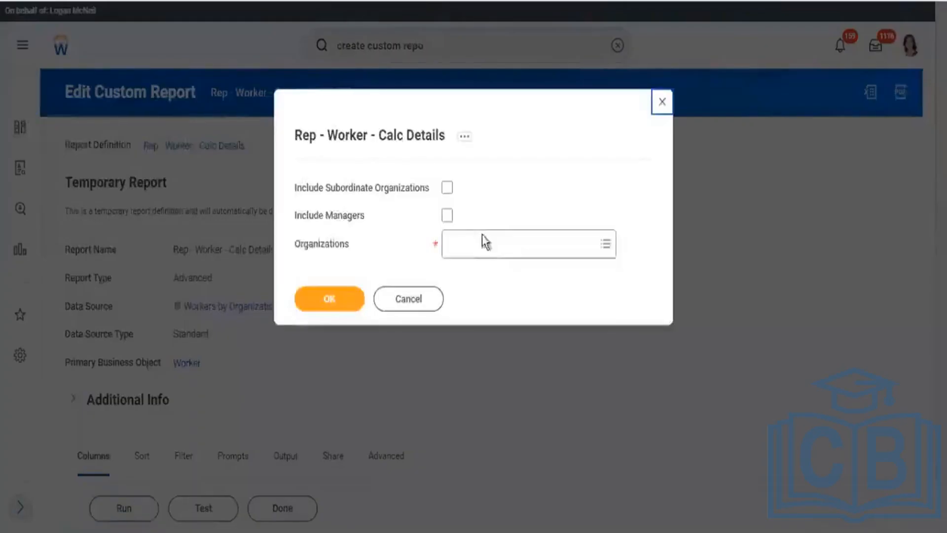
click(482, 237)
text(es)
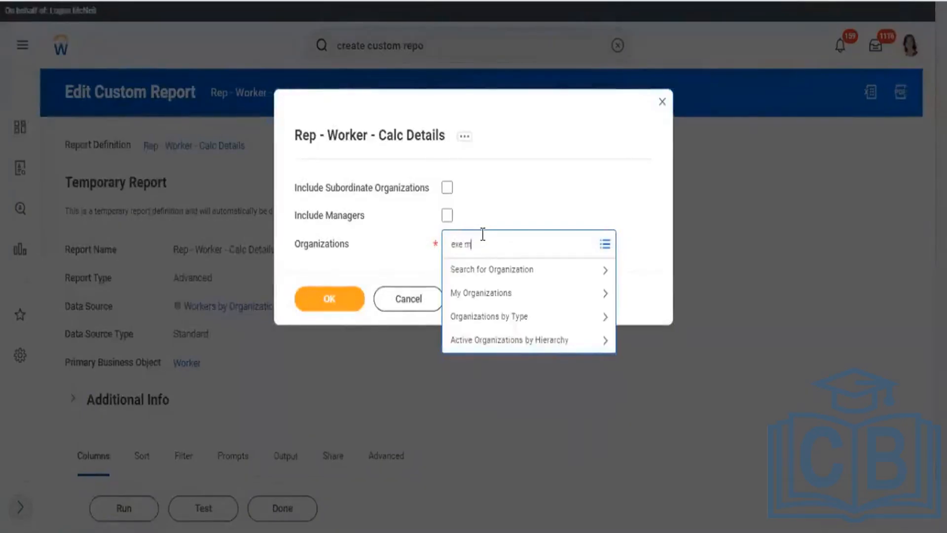
key(Return)
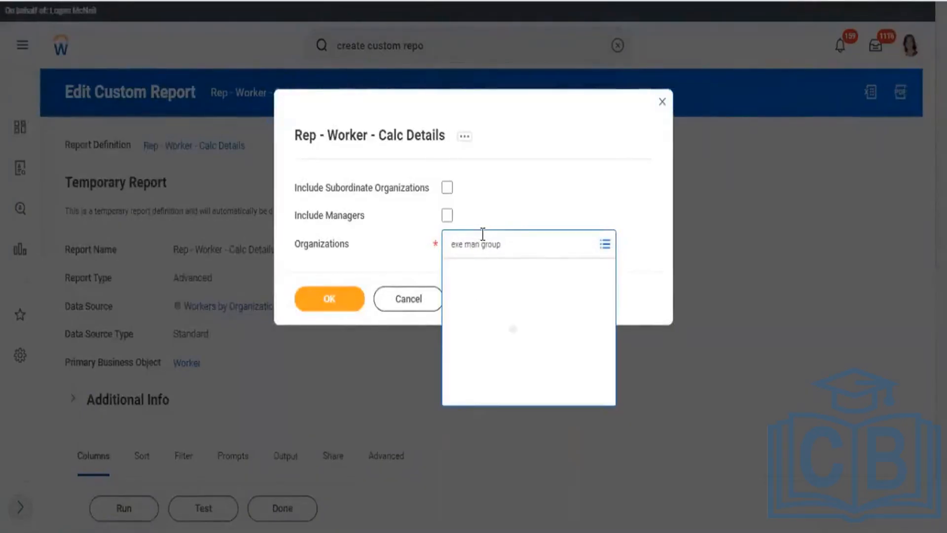
click(505, 296)
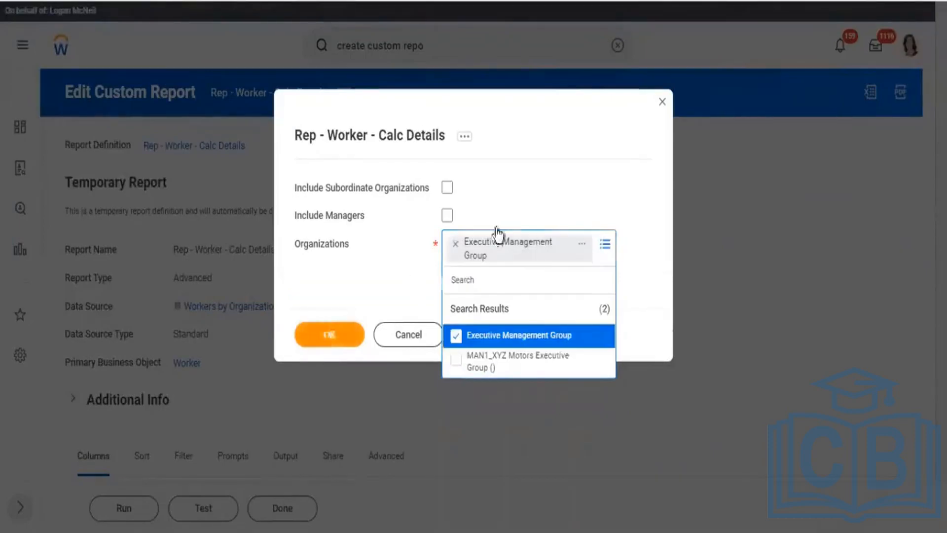
click(596, 174)
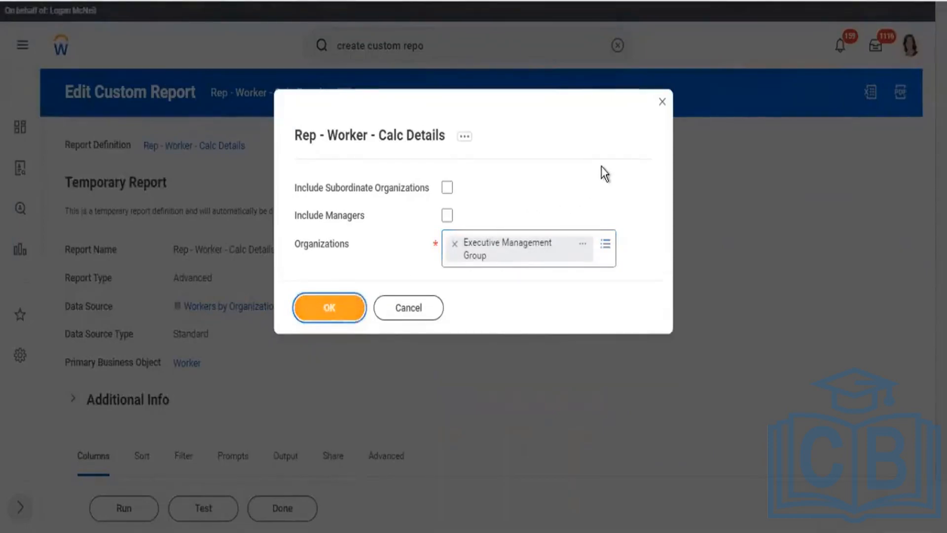
click(328, 311)
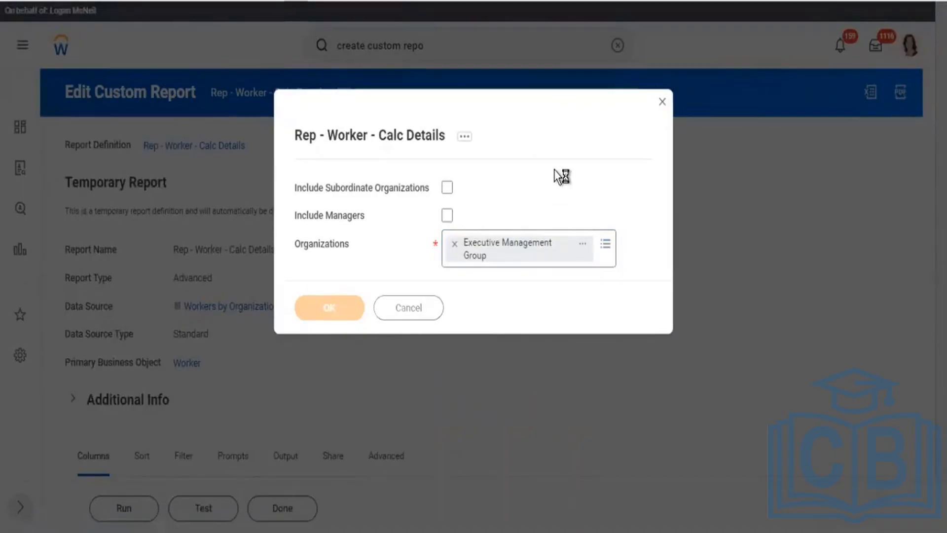
Step: Compare the expanded CF - ARI - Org Subtype values of the first worker with the separate Subtype rows under Organization Membership
scroll(575, 222, down, 2)
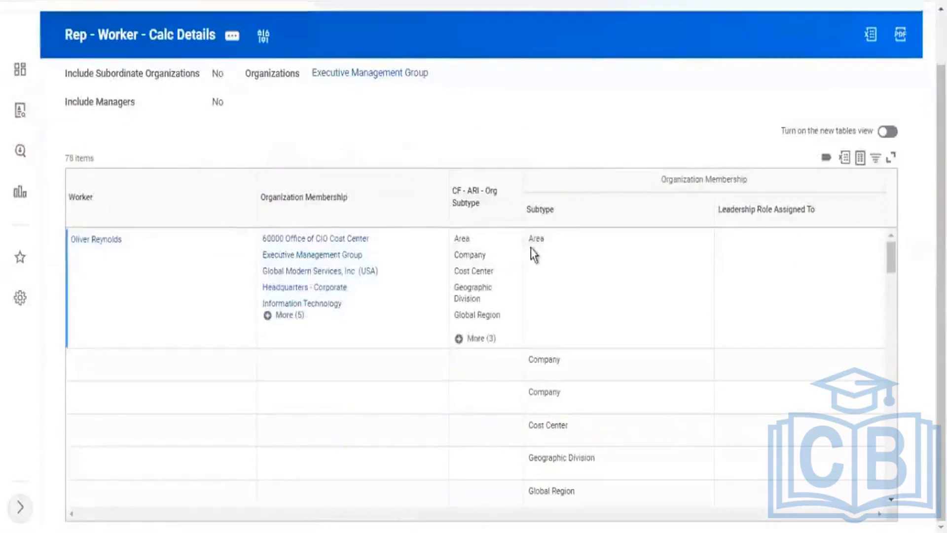
drag(538, 244, 545, 273)
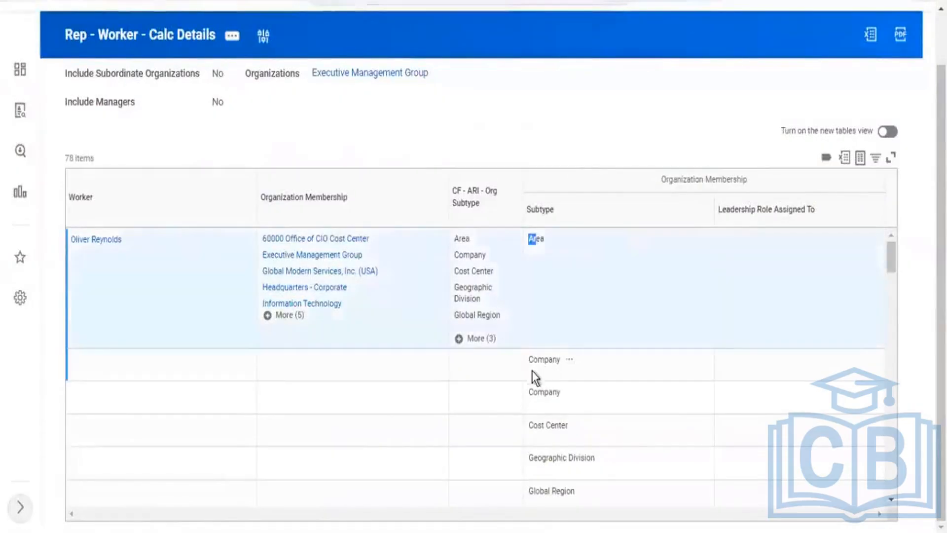
click(546, 364)
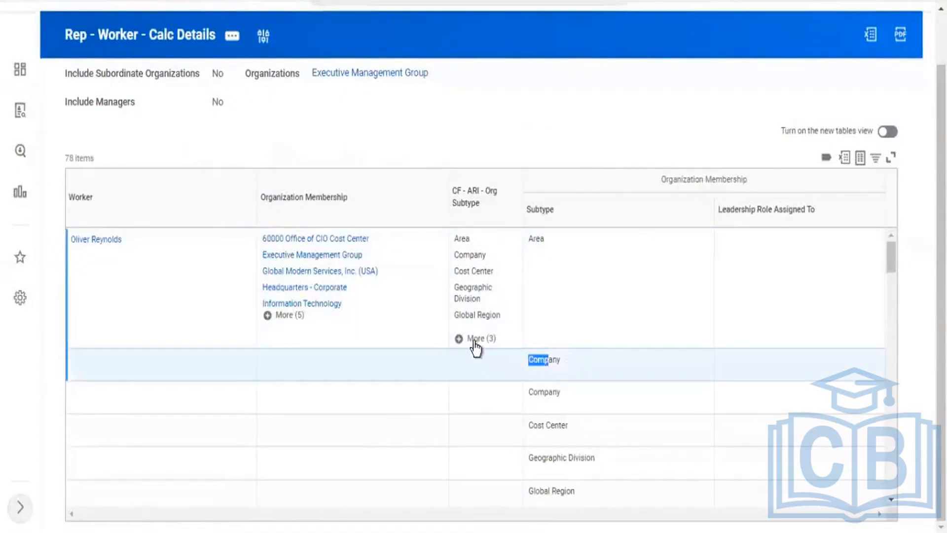
click(475, 338)
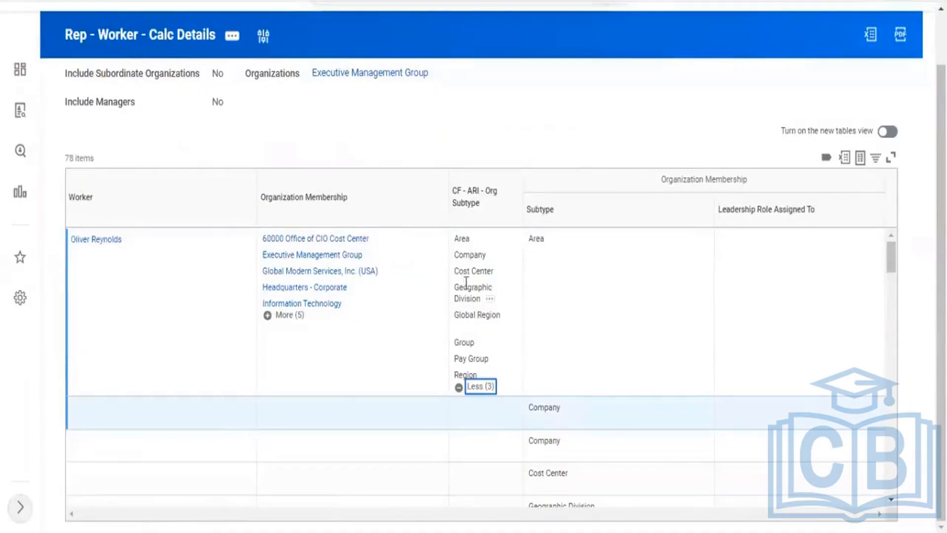
drag(480, 204, 452, 190)
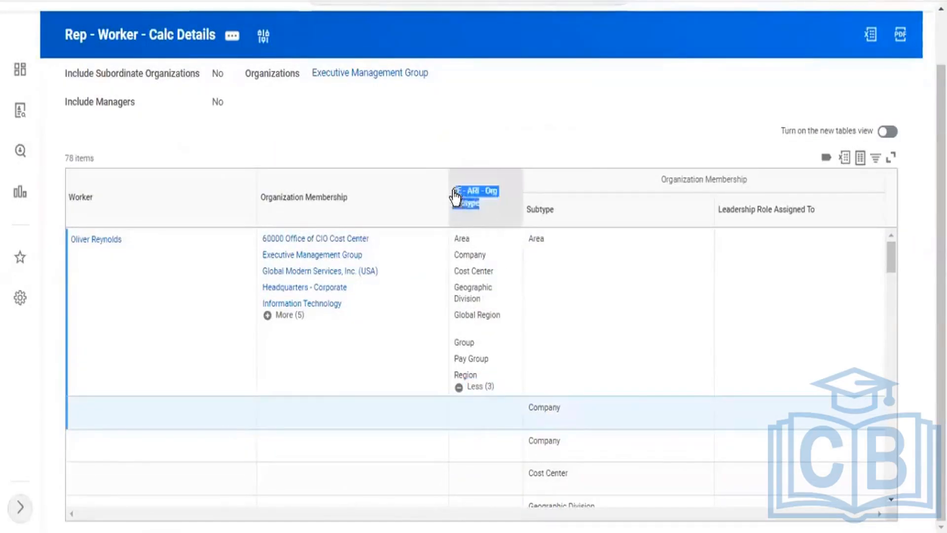
drag(347, 203, 263, 202)
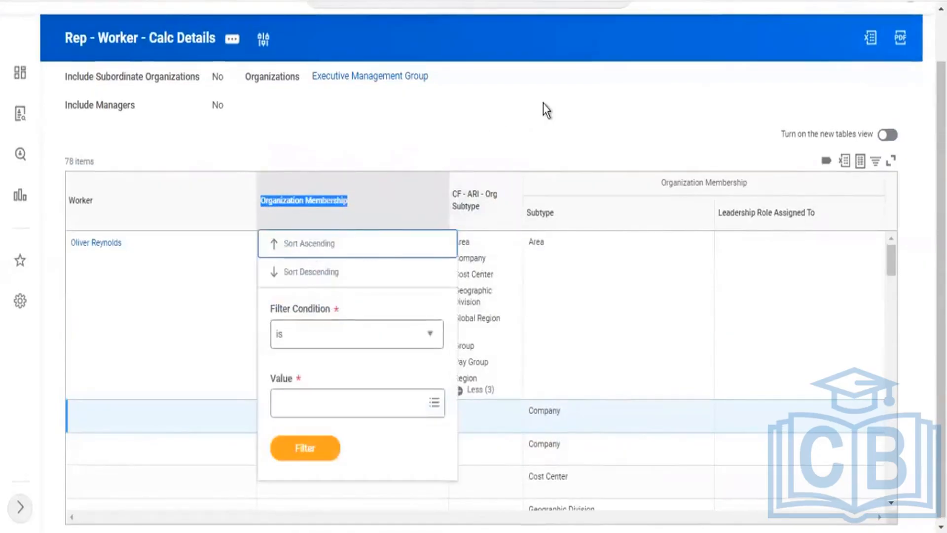
click(546, 110)
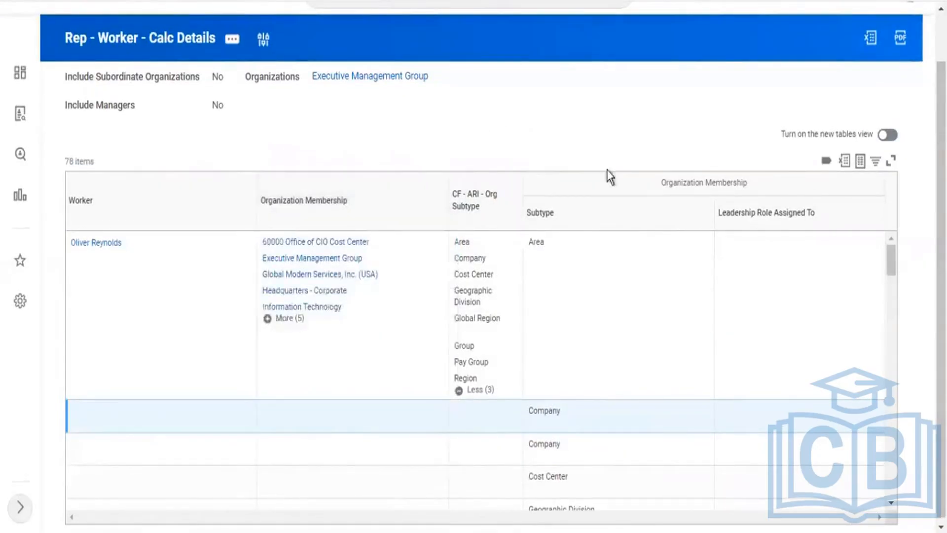
scroll(645, 292, down, 3)
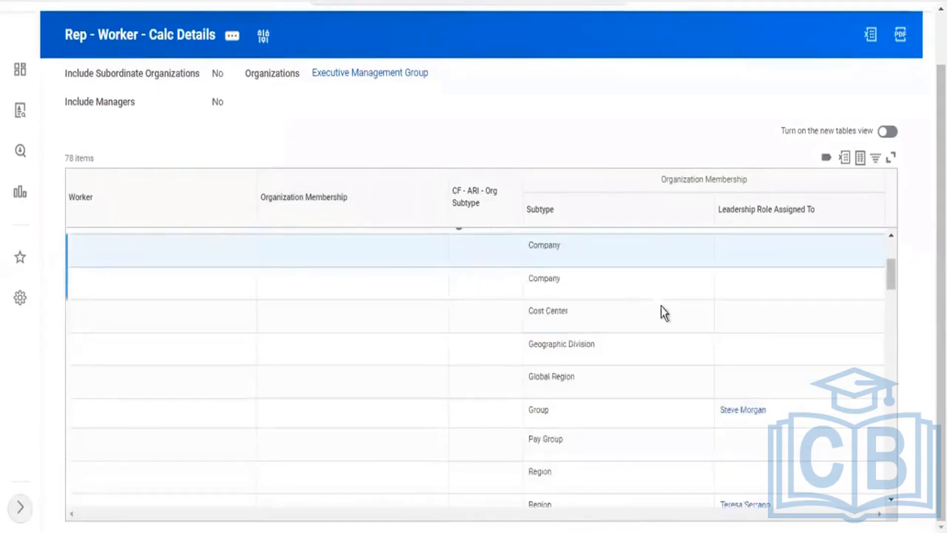
scroll(661, 310, down, 2)
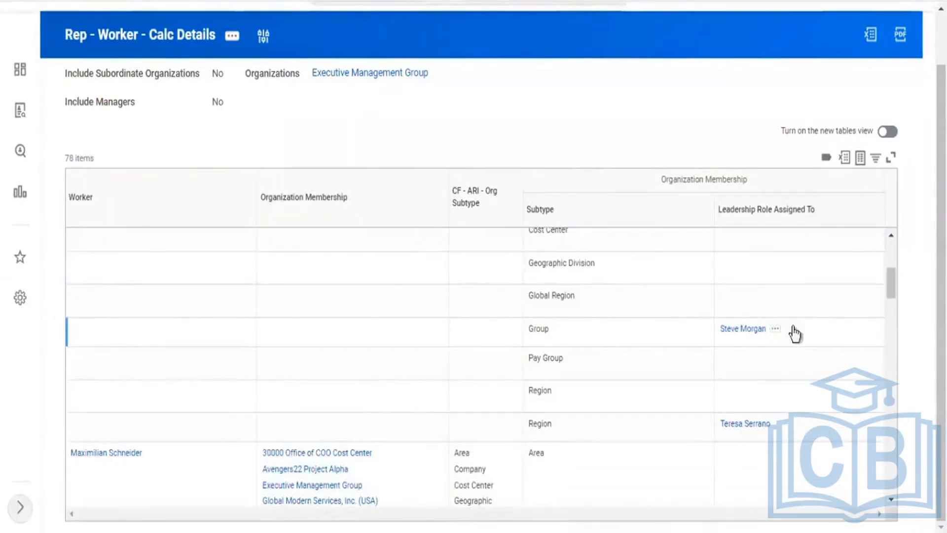
Step: Examine the Leadership Role Assigned To values beside the Group and Region subtypes for the first worker and the workers below
drag(758, 332, 717, 336)
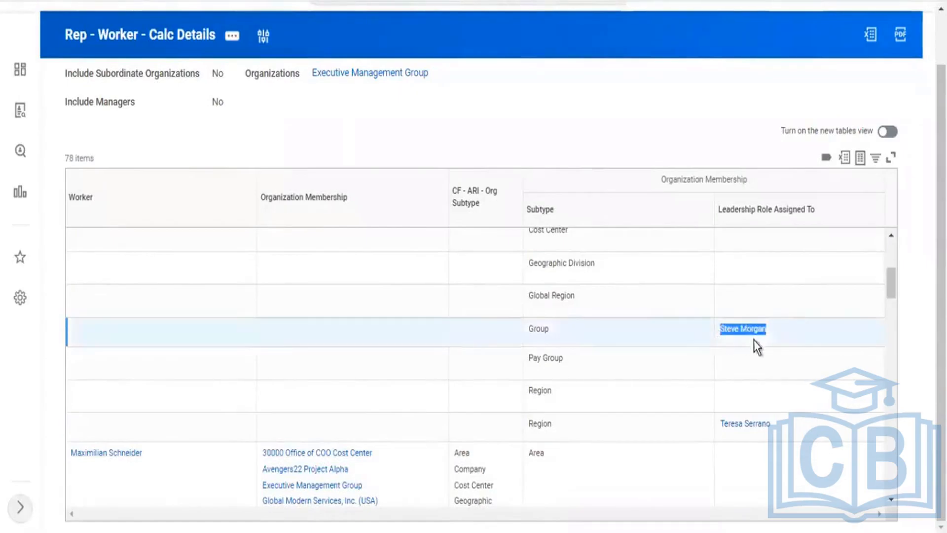
scroll(778, 340, up, 2)
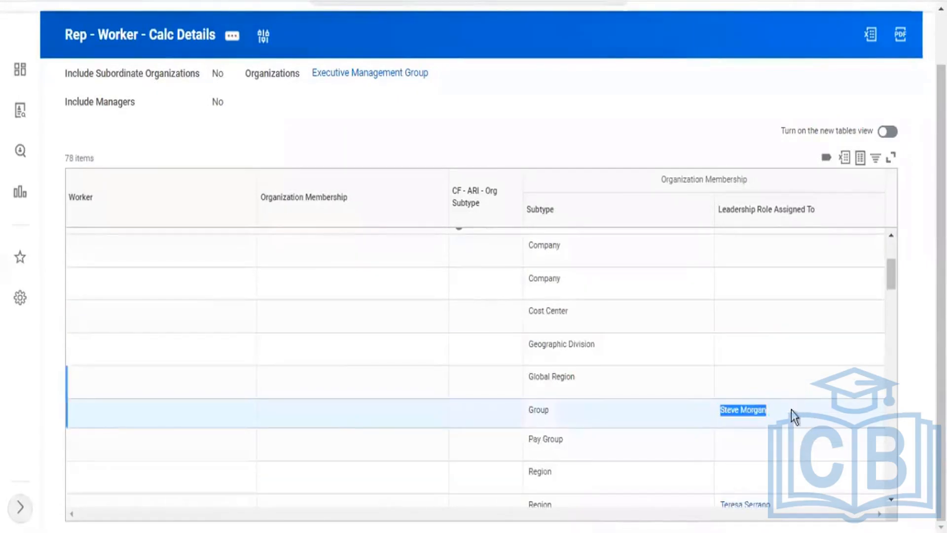
scroll(338, 264, up, 5)
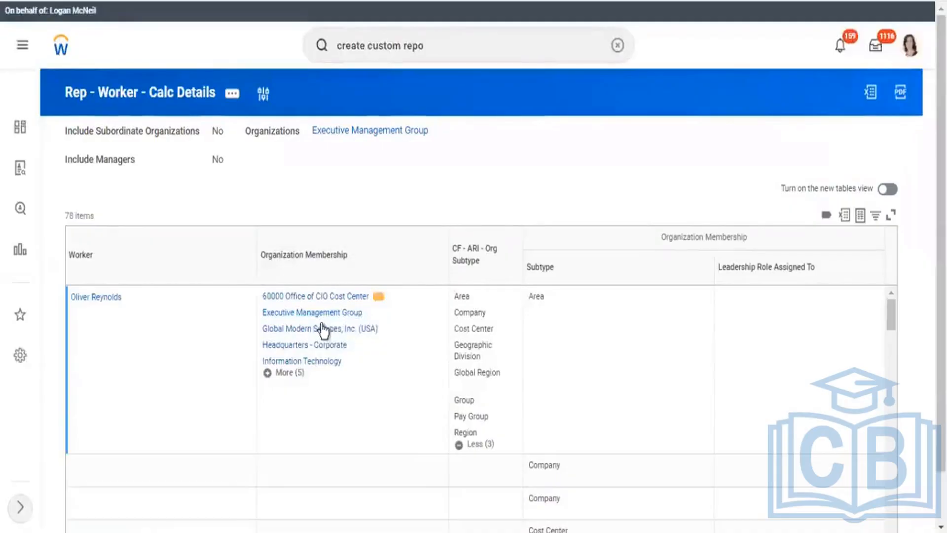
scroll(777, 369, down, 8)
scroll(784, 370, down, 2)
scroll(789, 372, up, 2)
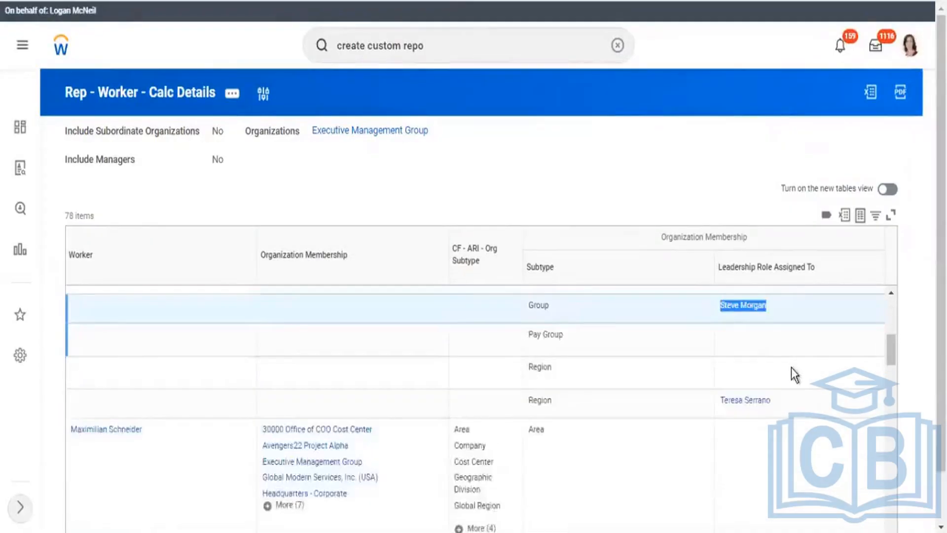
scroll(792, 375, up, 2)
drag(794, 484, 712, 491)
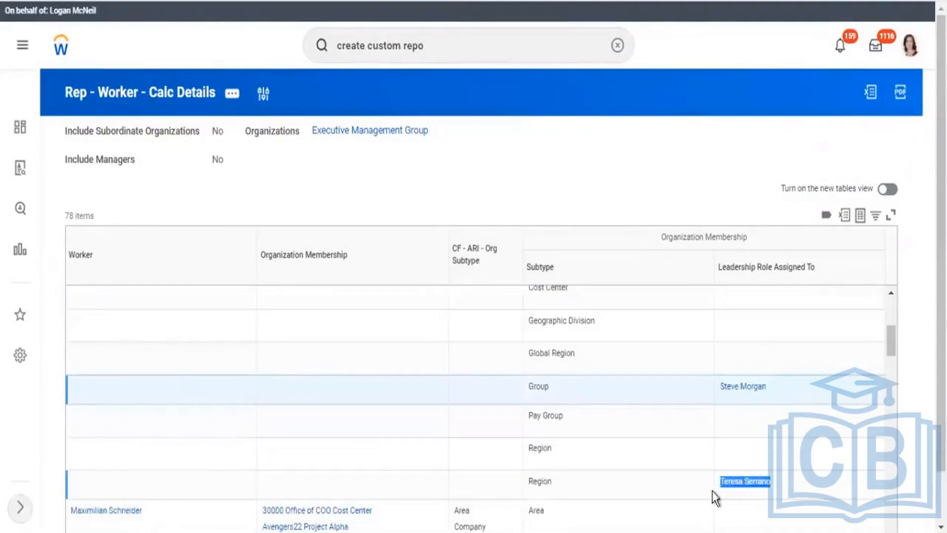
scroll(752, 458, down, 3)
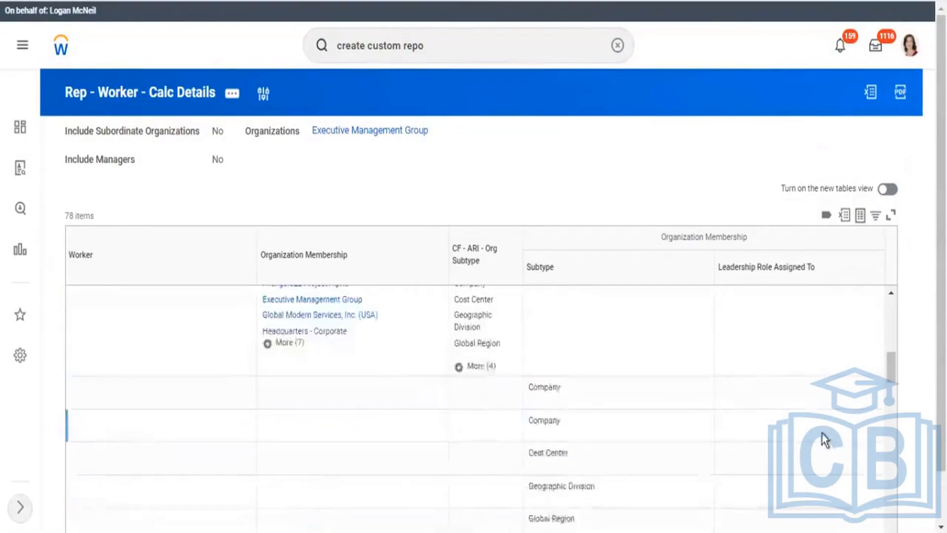
scroll(801, 440, down, 5)
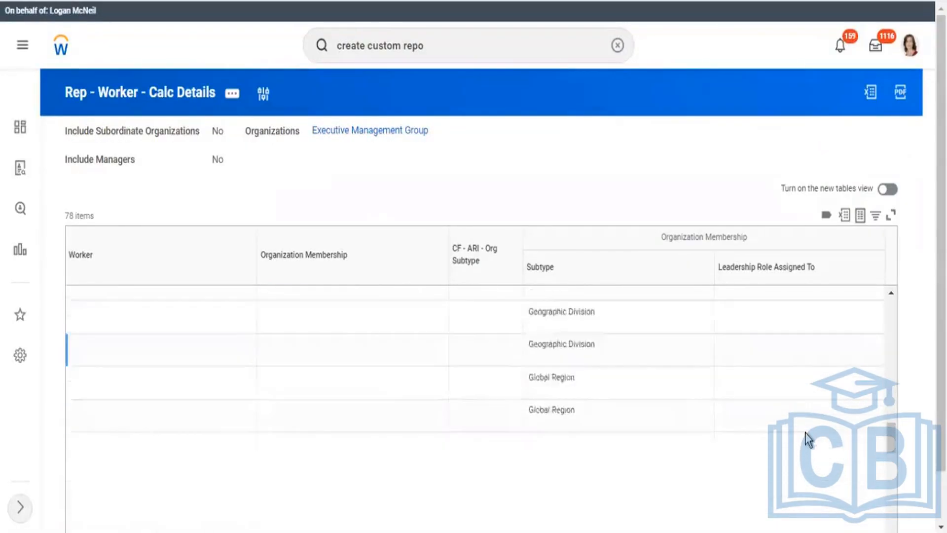
scroll(807, 439, up, 2)
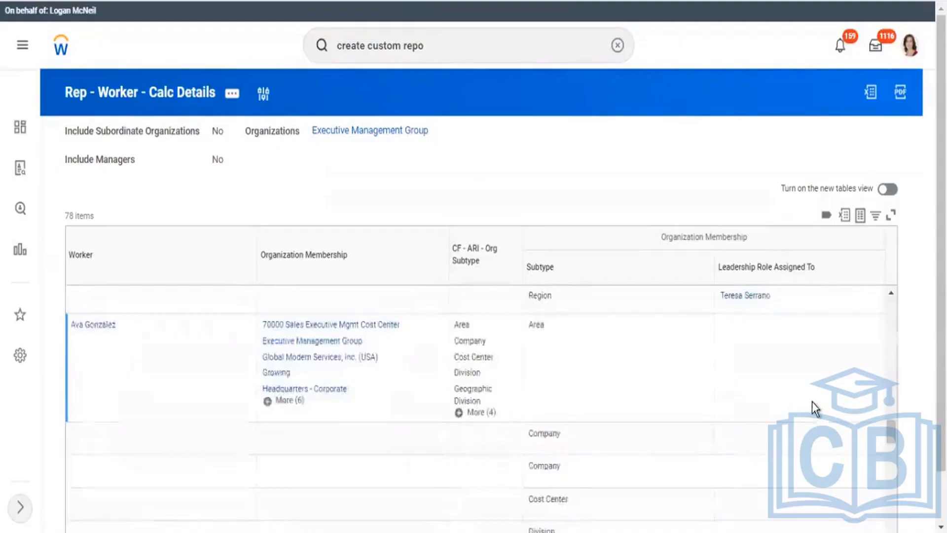
scroll(813, 399, down, 5)
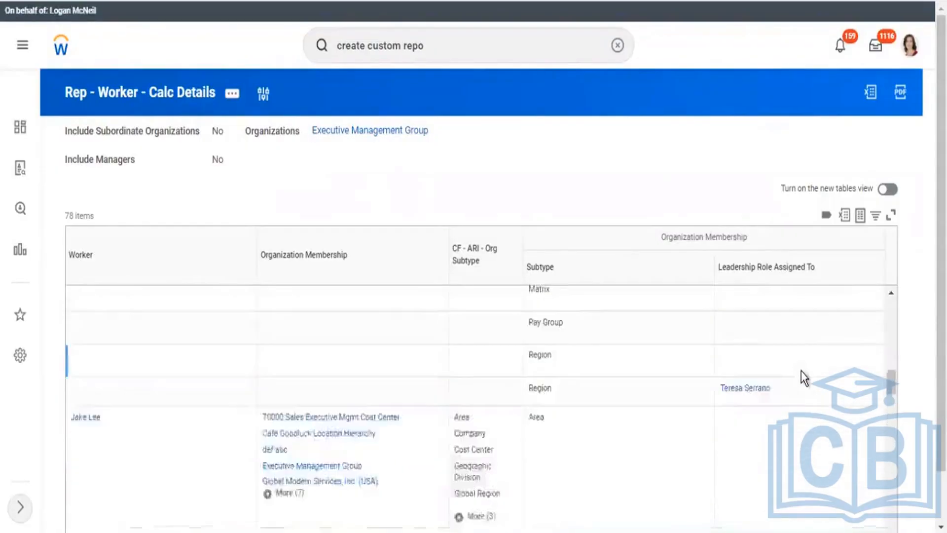
scroll(803, 345, up, 3)
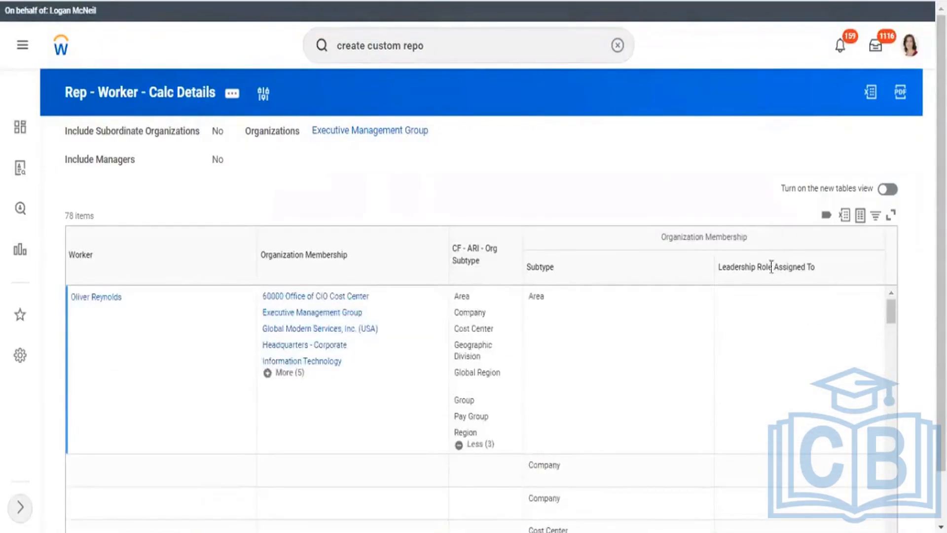
drag(815, 267, 710, 281)
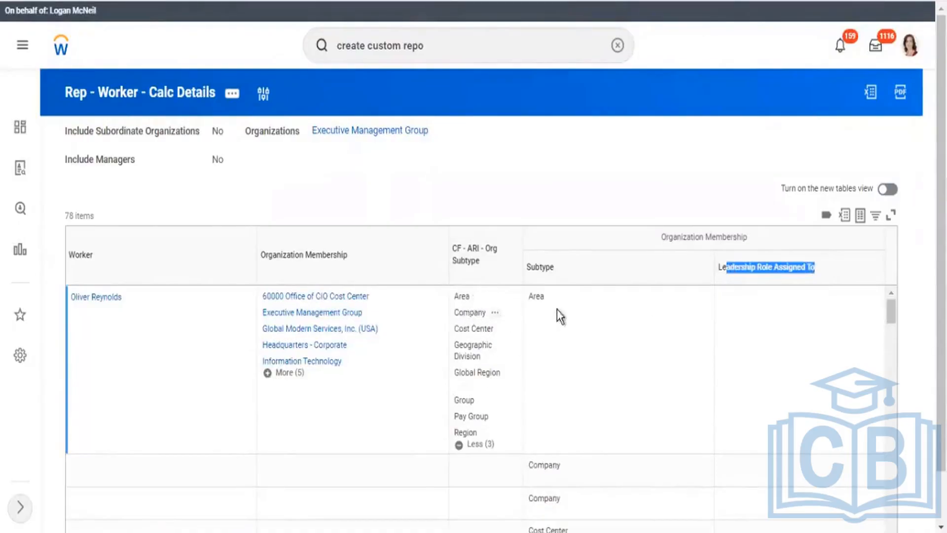
Step: Compare the Area and Company rows under Subtype with the expanded CF - ARI - Org Subtype values of the first worker
drag(528, 296, 542, 296)
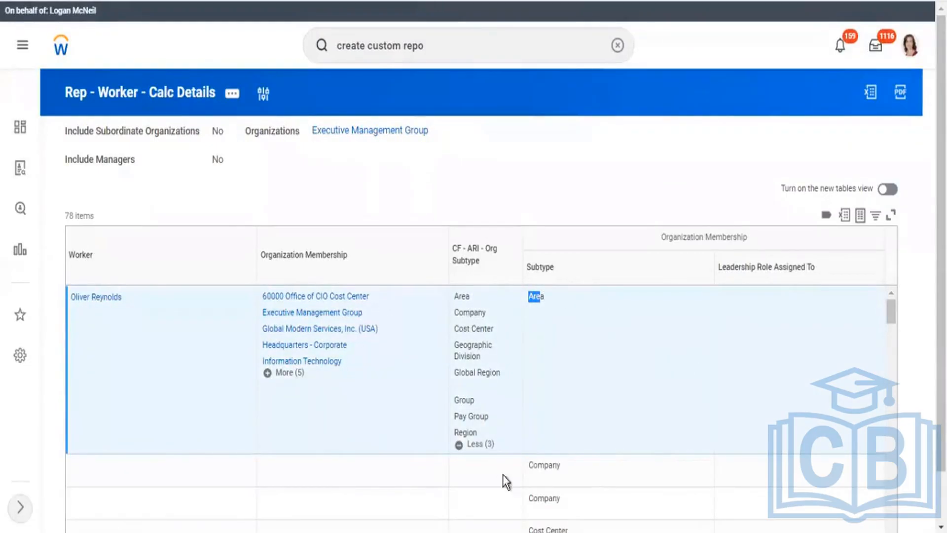
scroll(587, 461, down, 2)
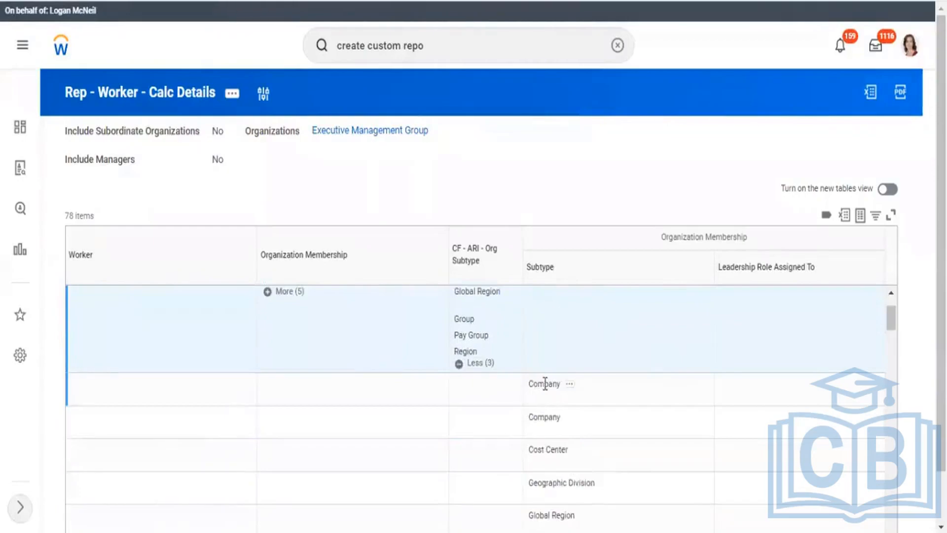
drag(545, 383, 533, 384)
drag(548, 417, 536, 417)
scroll(468, 434, up, 2)
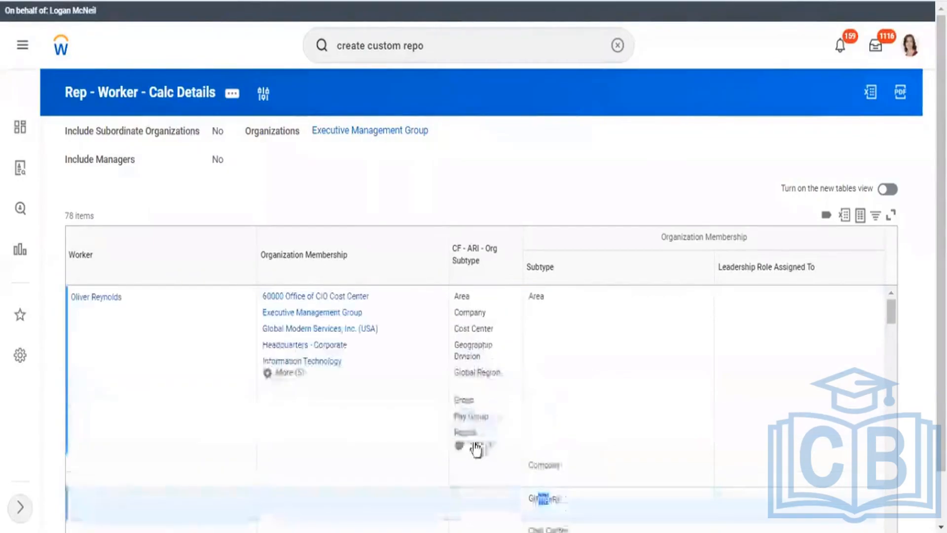
click(474, 445)
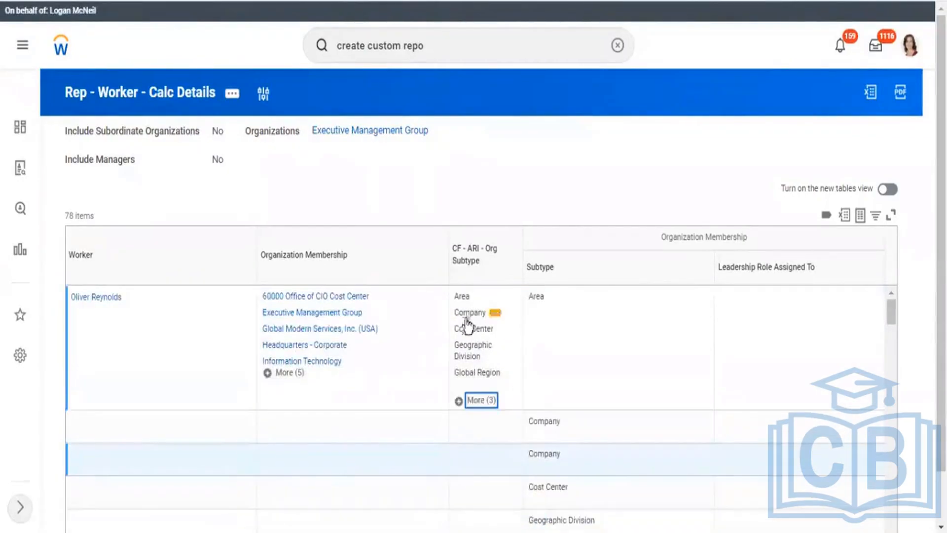
click(475, 401)
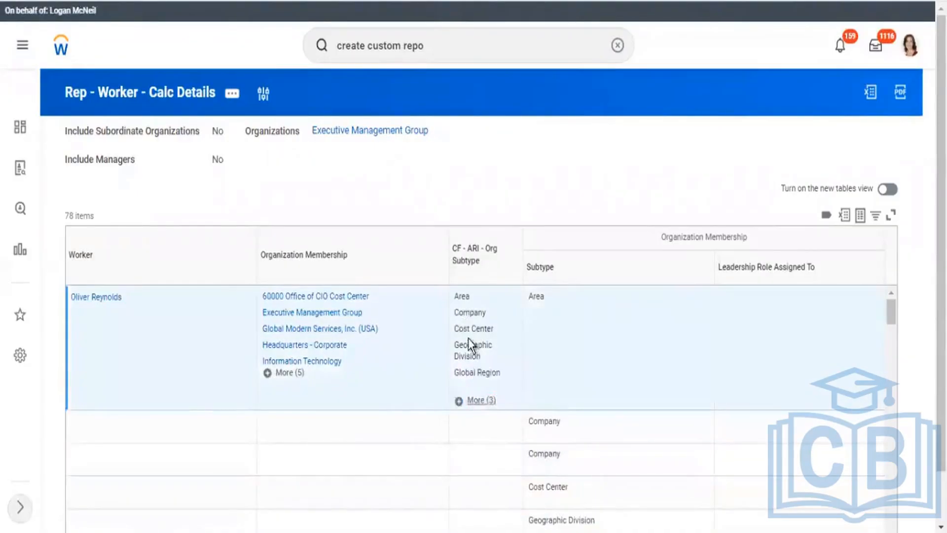
drag(454, 312, 478, 314)
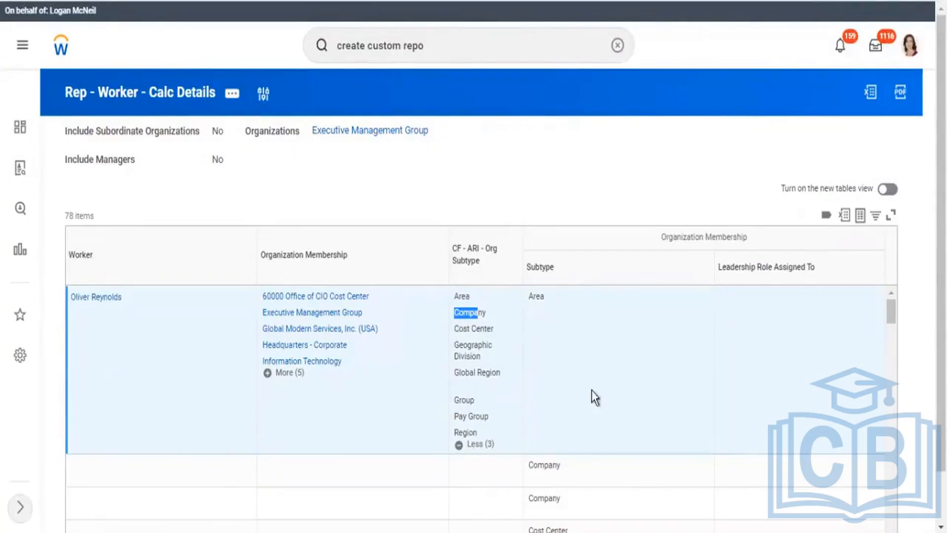
scroll(610, 384, down, 3)
scroll(612, 389, up, 3)
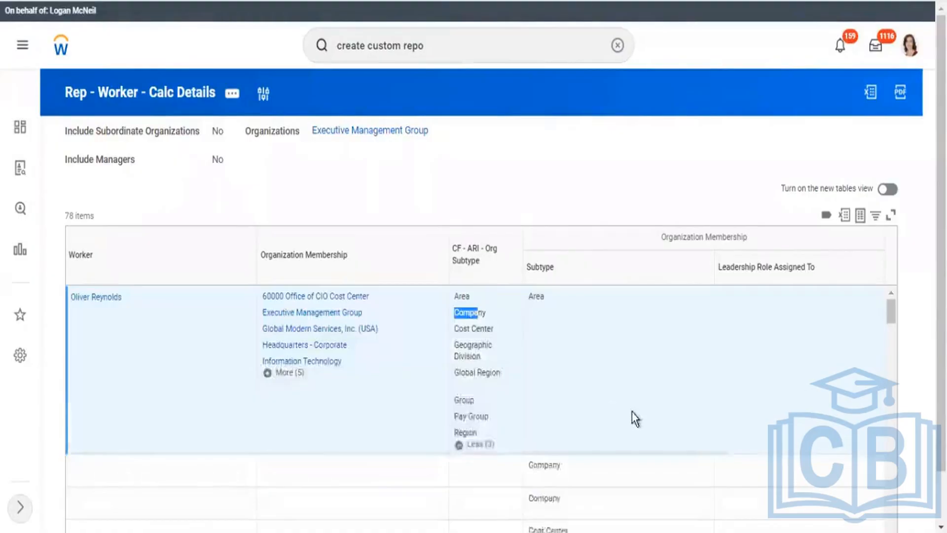
scroll(636, 419, down, 3)
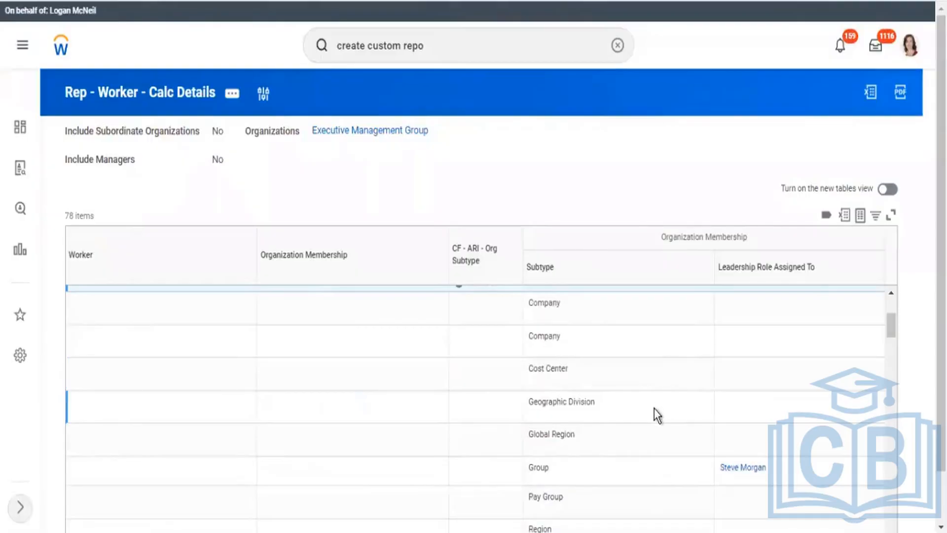
scroll(493, 325, up, 3)
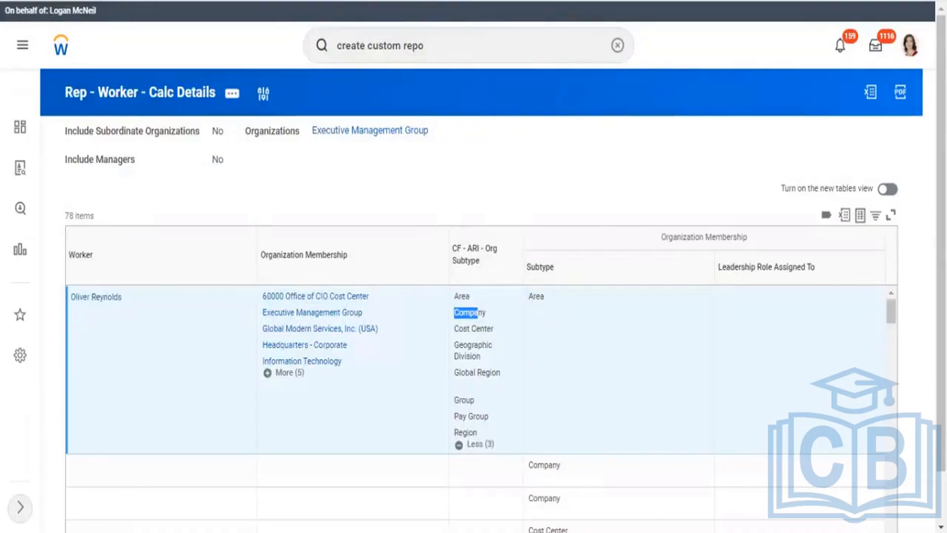
click(288, 372)
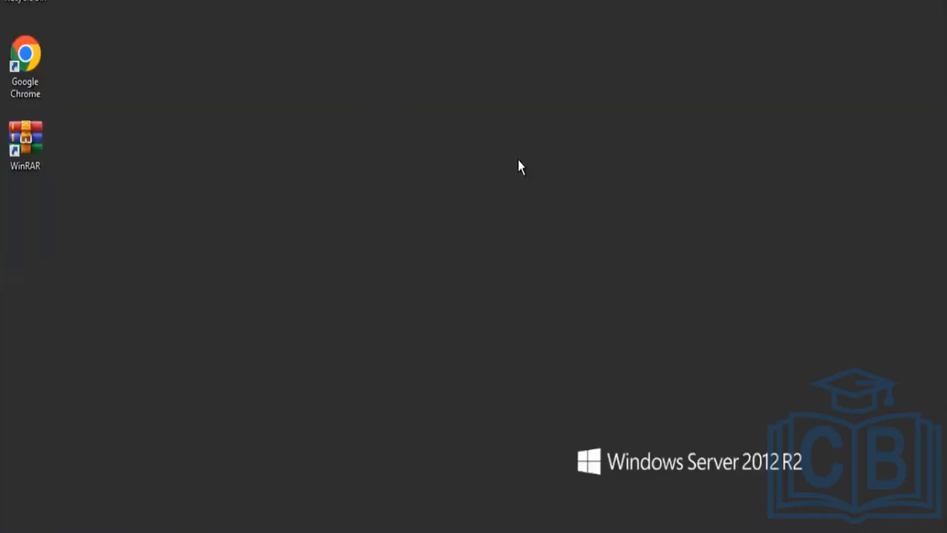
Step: Create a new Microsoft Excel worksheet on the desktop, open it in Excel and dismiss the Office welcome window
right_click(426, 130)
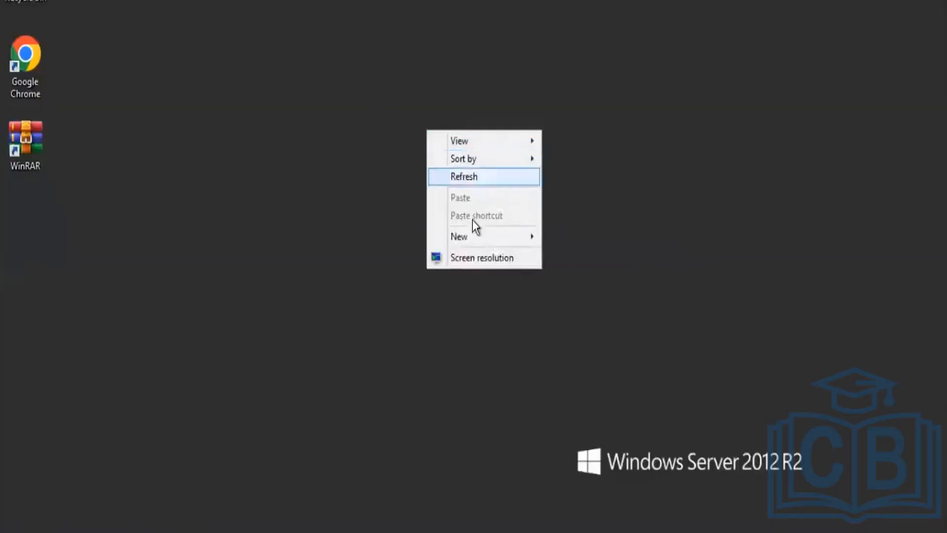
mouse_move(473, 237)
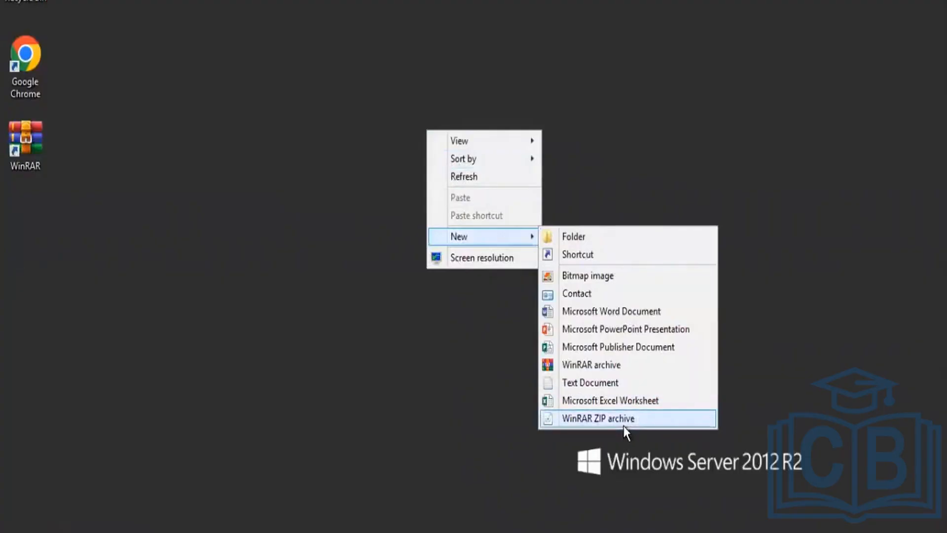
click(626, 402)
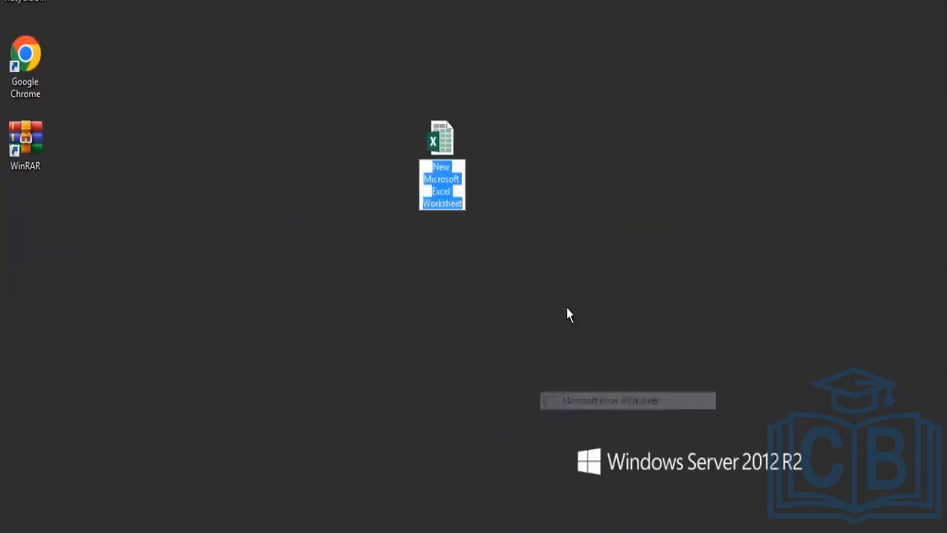
double_click(446, 137)
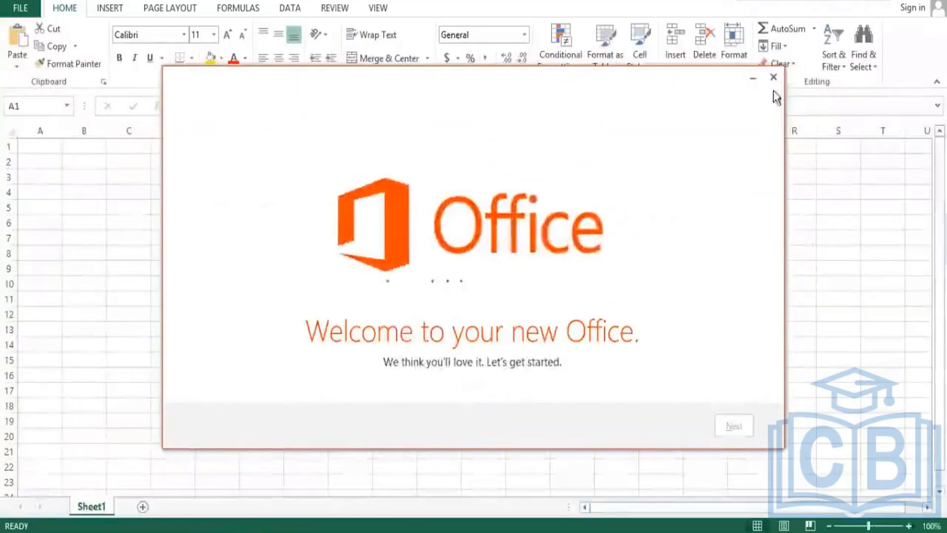
click(773, 78)
Step: Enter Shell Plc in cell K4 as the top-level organization
click(465, 195)
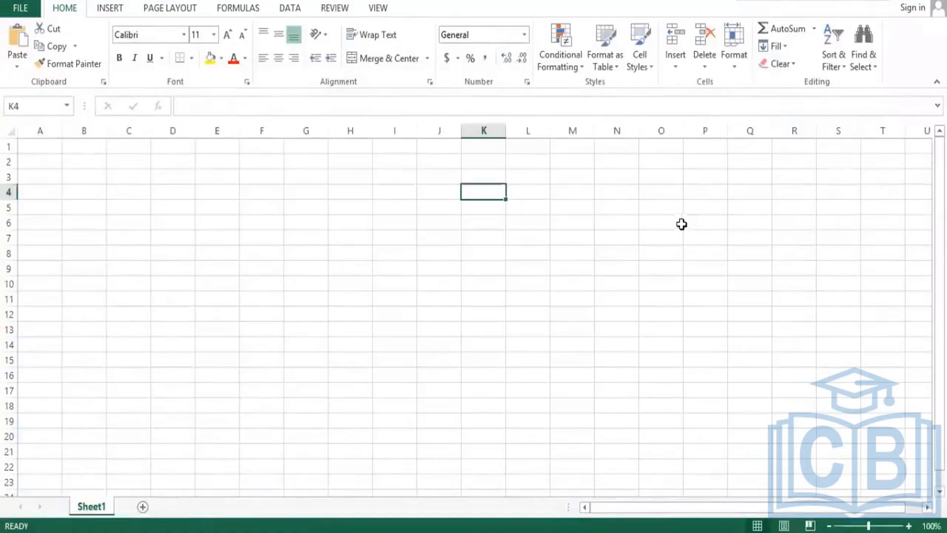
text(She)
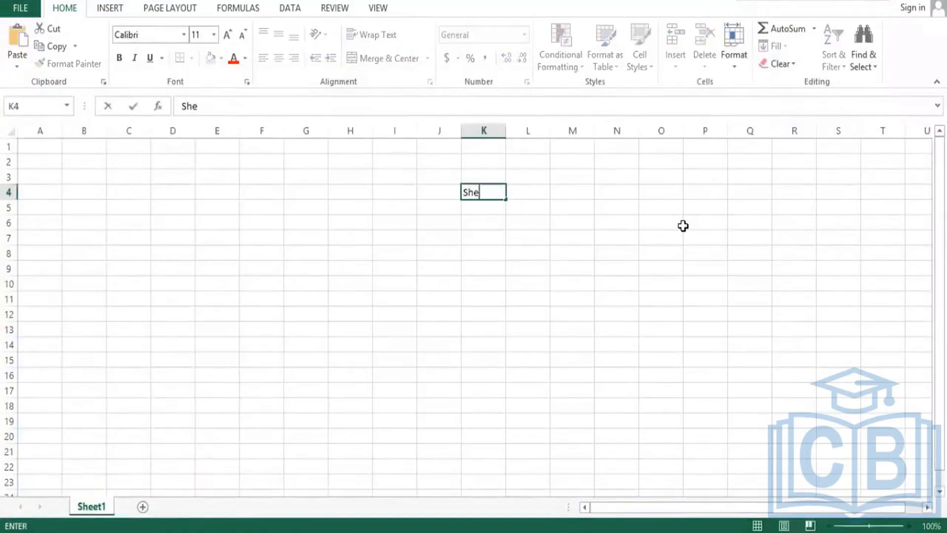
text(ll Plc)
key(Return)
Step: Enter the departments HR, Sales and Operations in cells I6, J6 and K6 below Shell Plc
key(Down)
key(Left)
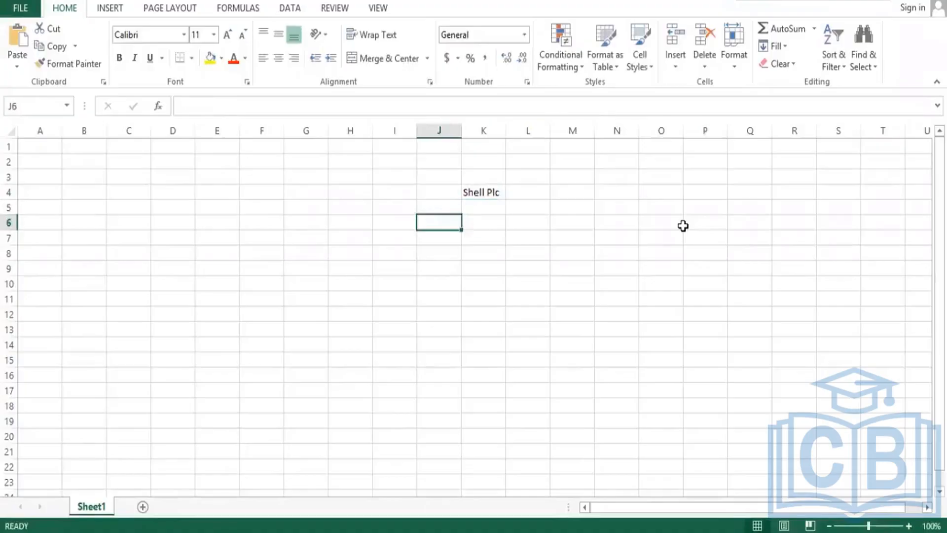
key(Left)
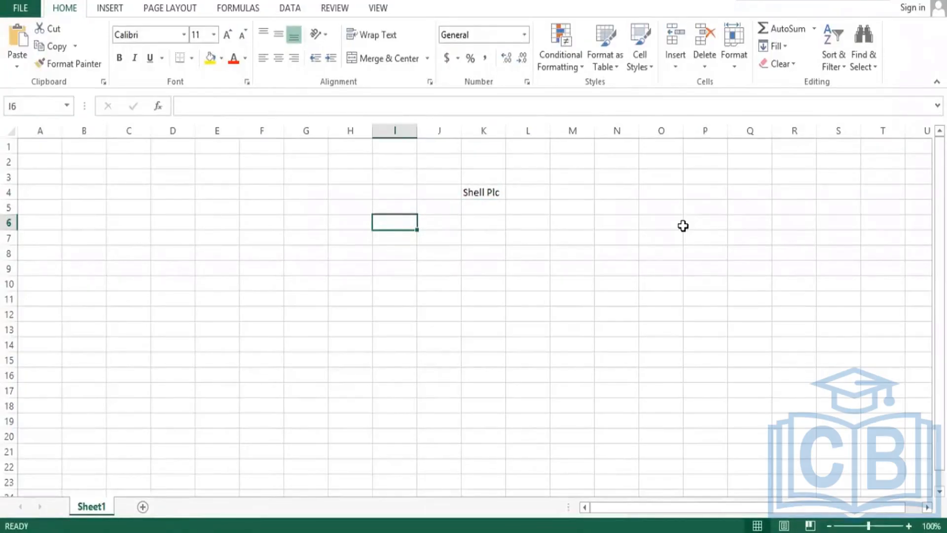
text(HR)
key(Tab)
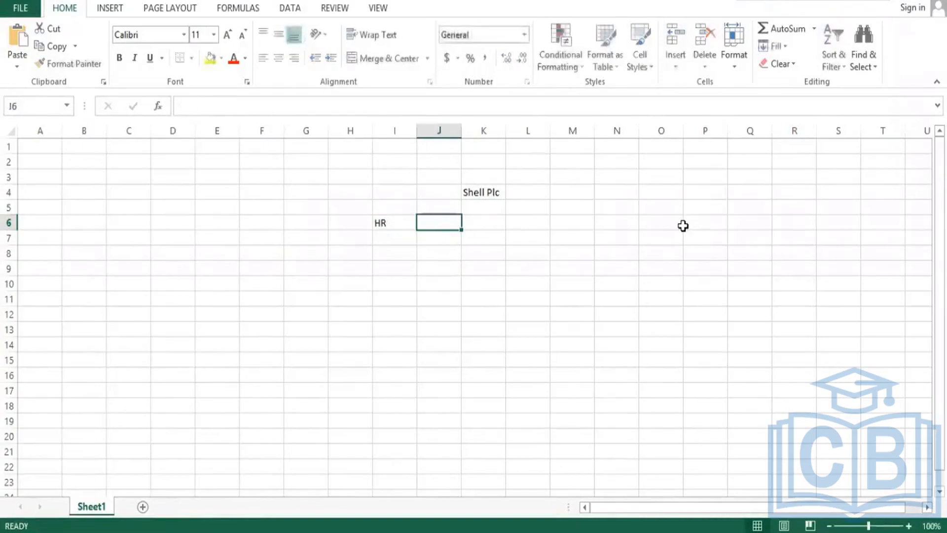
text(Sales)
key(Tab)
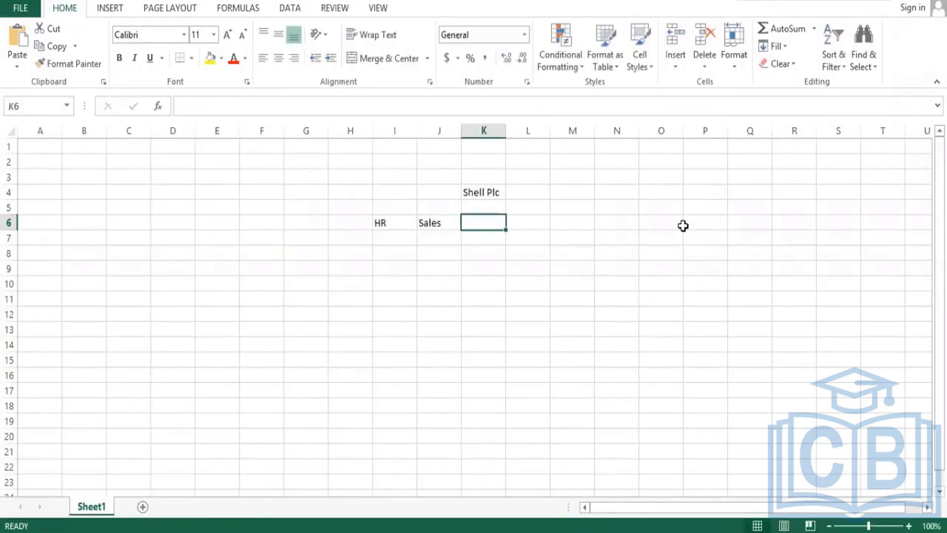
text(Operations)
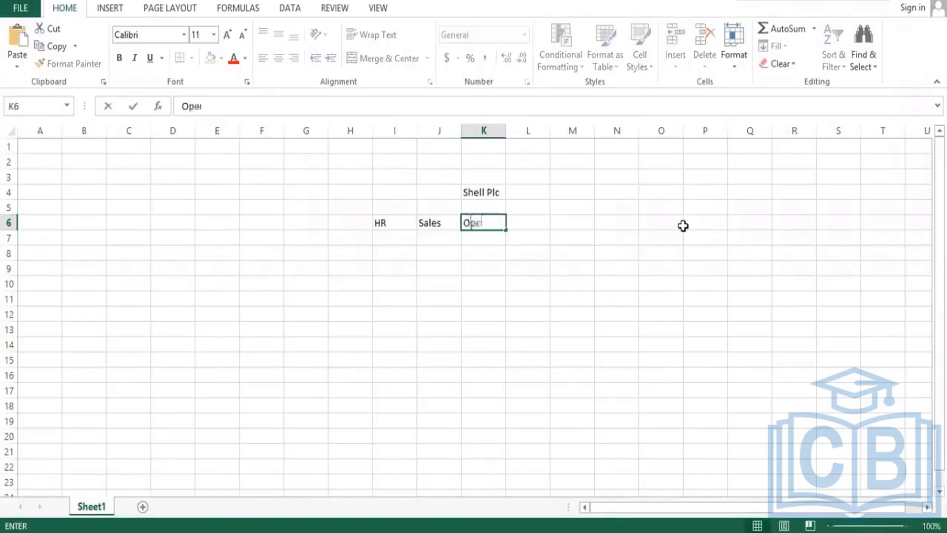
key(Tab)
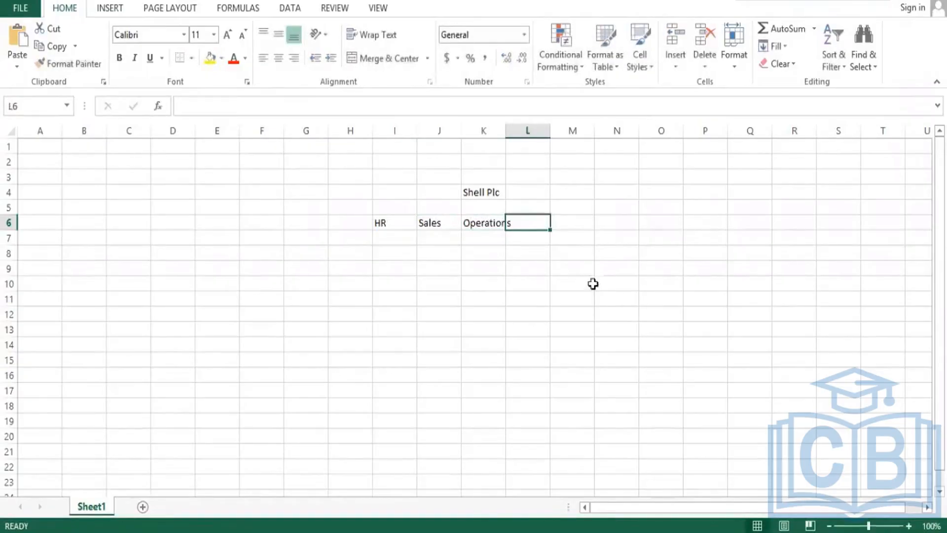
Step: Enter Payroll in cell I8 as a unit below the HR department
drag(382, 221, 509, 223)
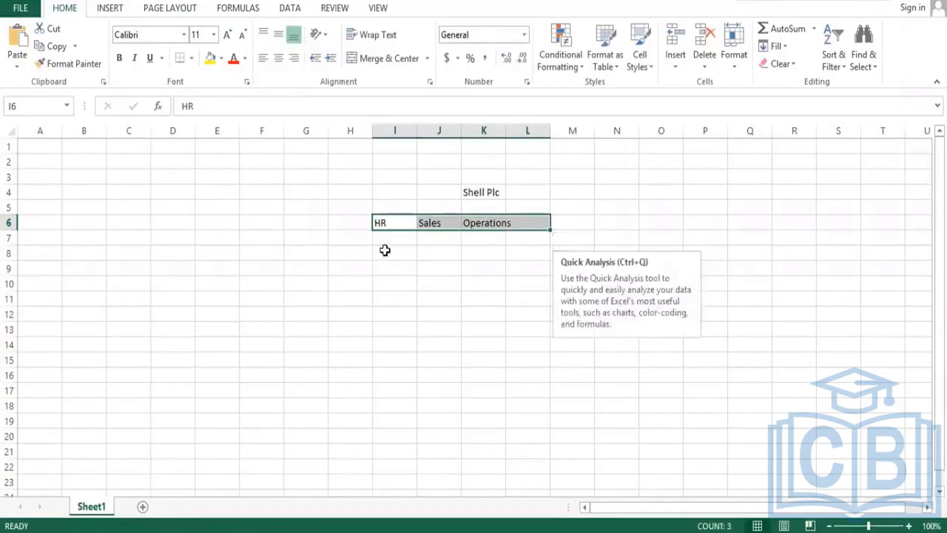
click(410, 249)
text(Payro)
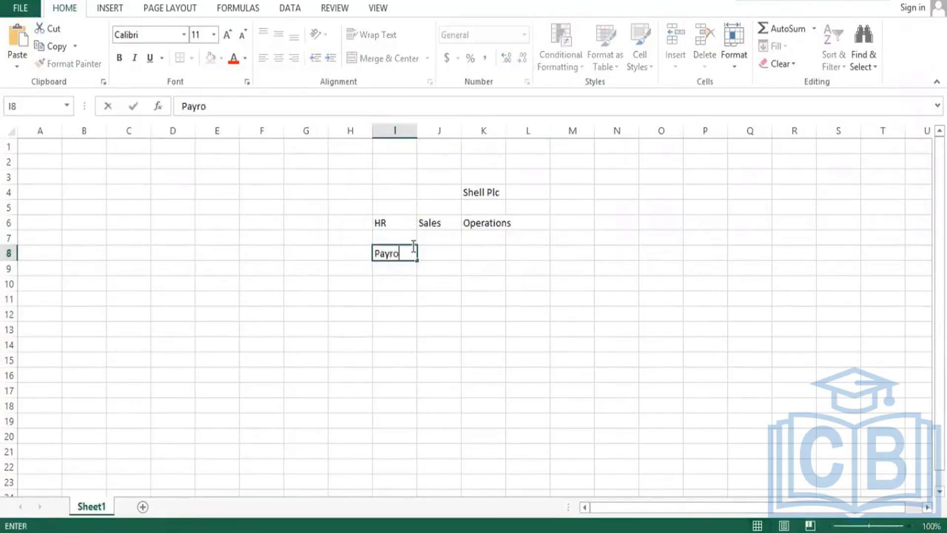
text(ll)
key(Return)
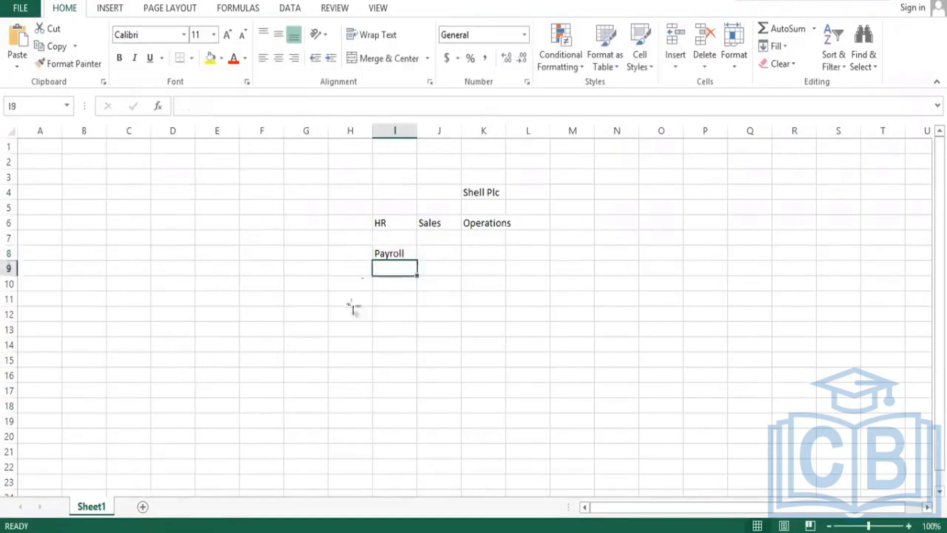
click(389, 252)
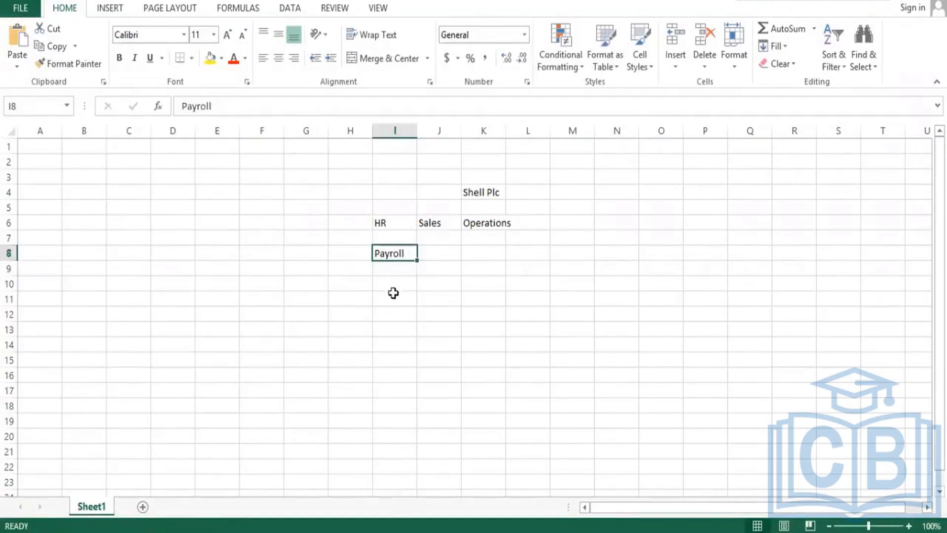
Step: Enter the lower-level units ABC in cell I10 and DEC in cell I12 below Payroll
click(410, 301)
key(Up)
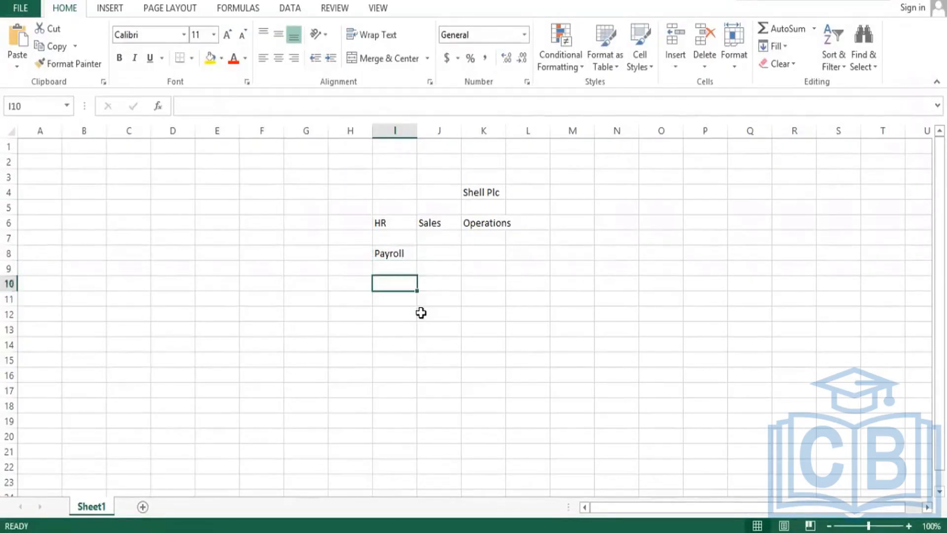
text(ABC)
key(Return)
key(Return)
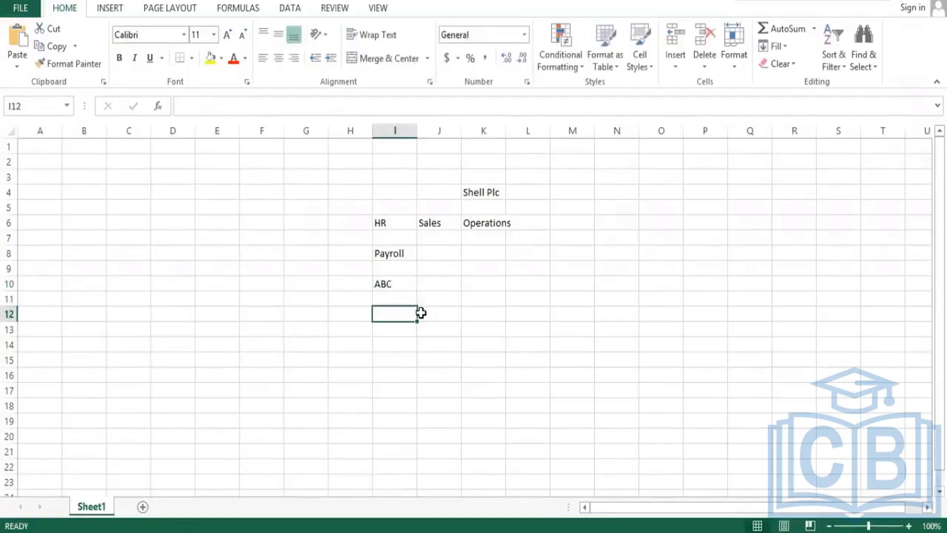
text(DEC)
key(Return)
key(Return)
key(Return)
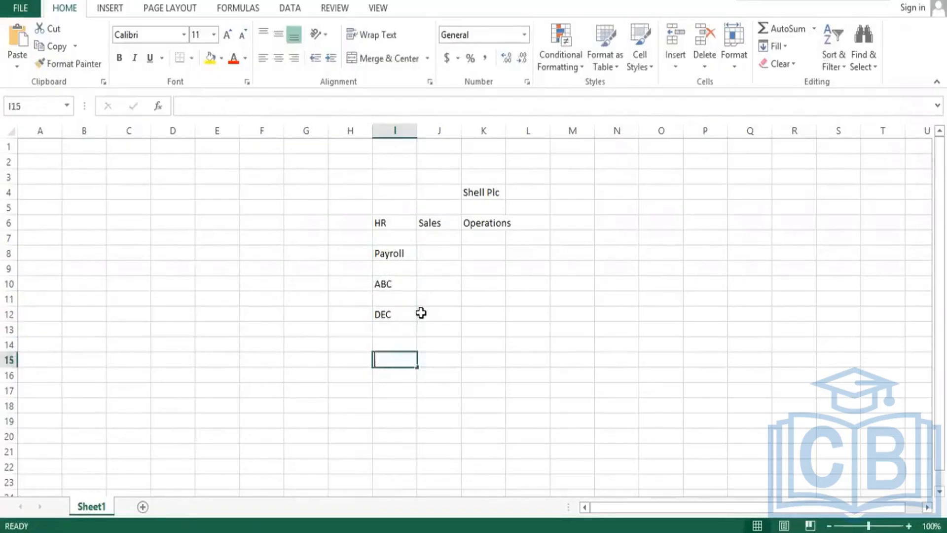
Step: Enter KLM in cell I15 and a sample worker's surname in cell I16 at the bottom of the HR branch
text(KLM)
key(Return)
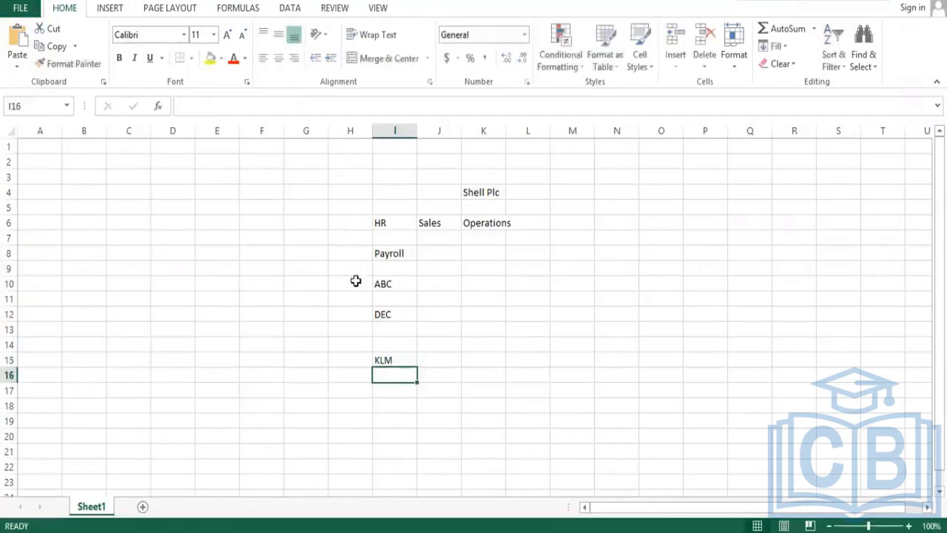
text(Smith)
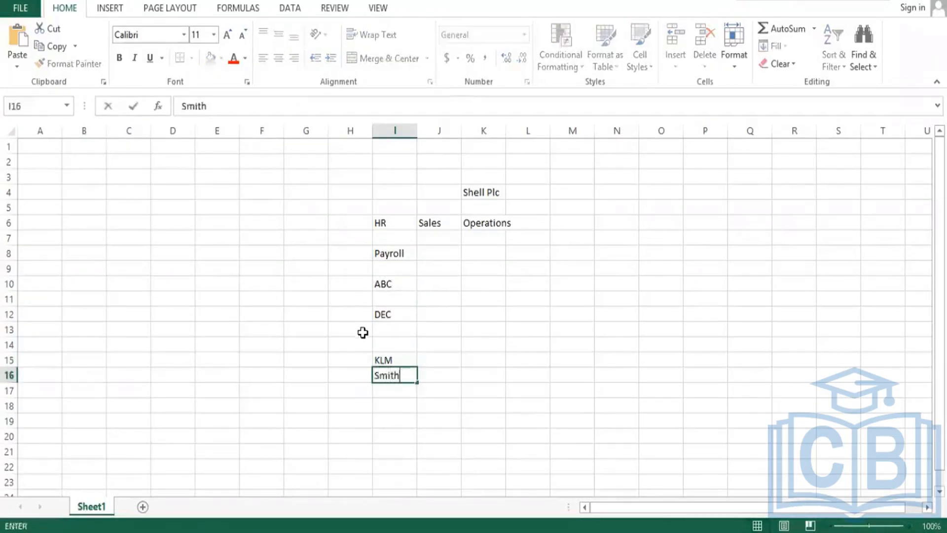
key(Return)
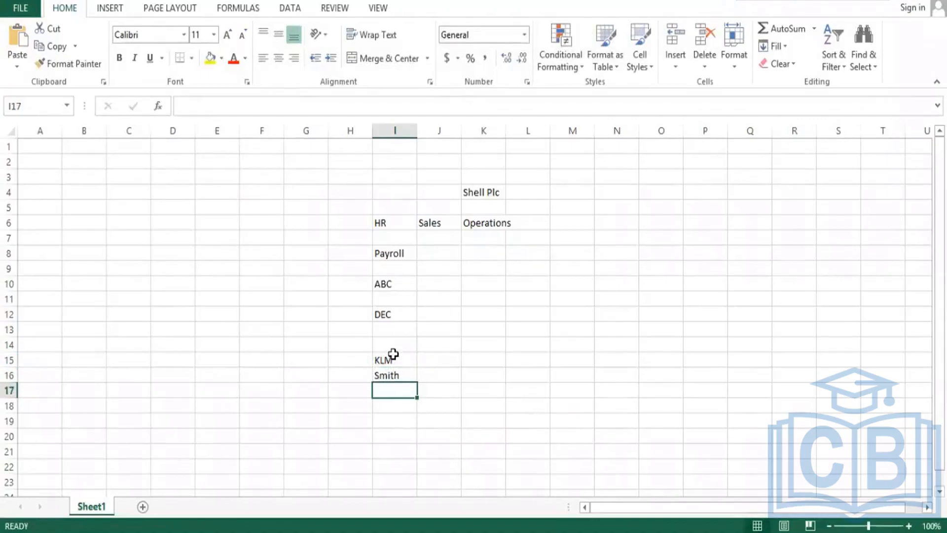
drag(393, 354, 398, 375)
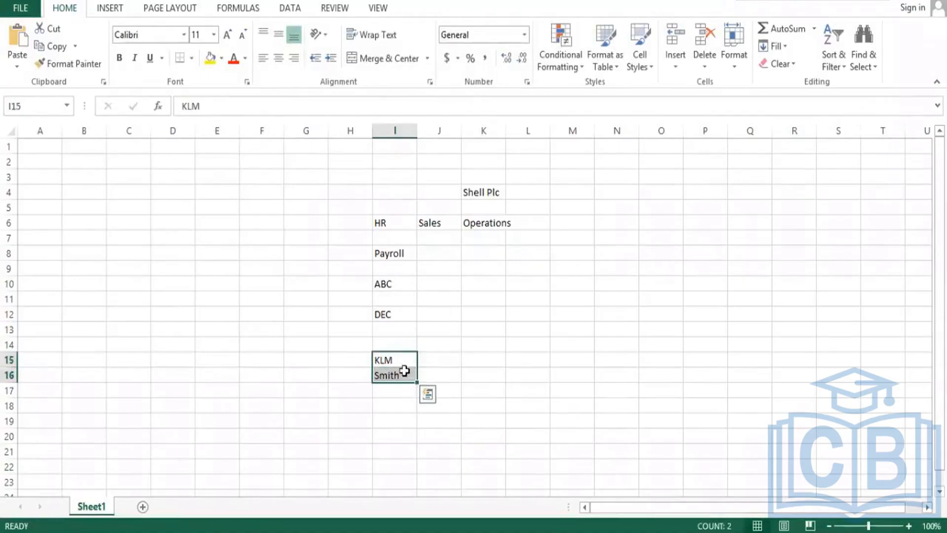
key(Down)
click(390, 223)
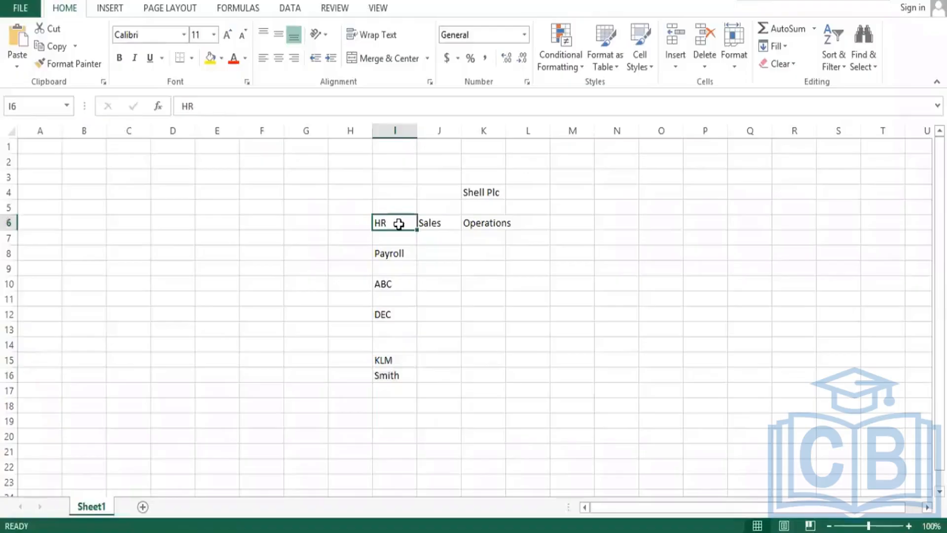
Step: Enter a sample worker's first name in cell J20 and relate it to the departments HR, Sales and Operations
click(439, 436)
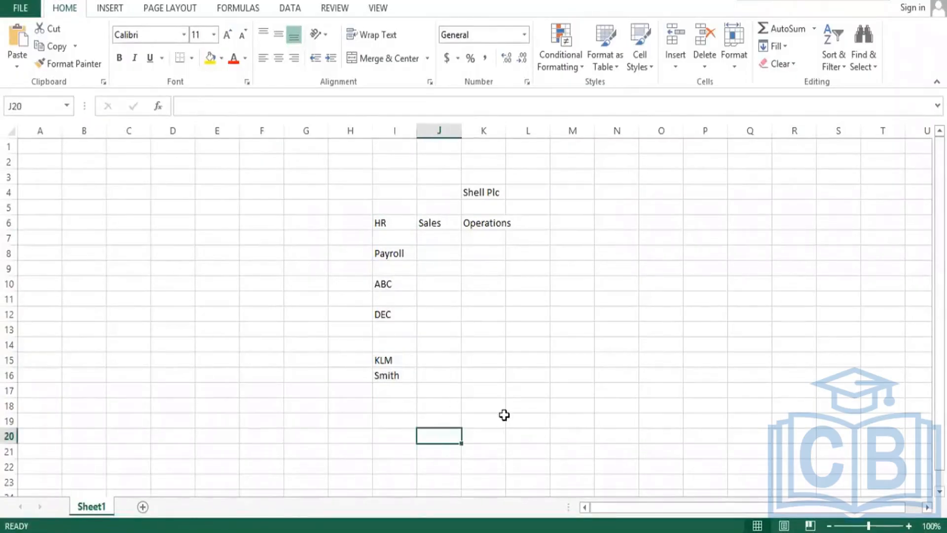
text(Ravi)
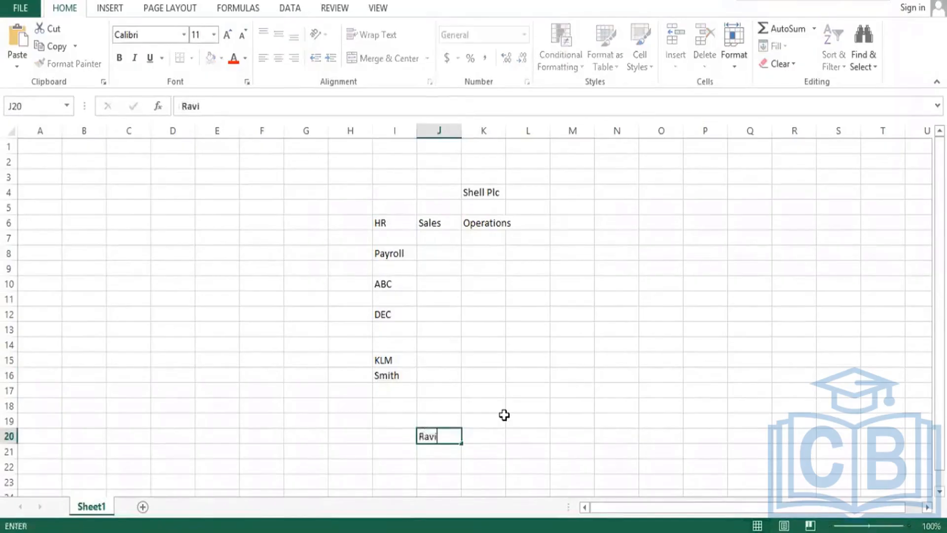
key(Return)
click(440, 222)
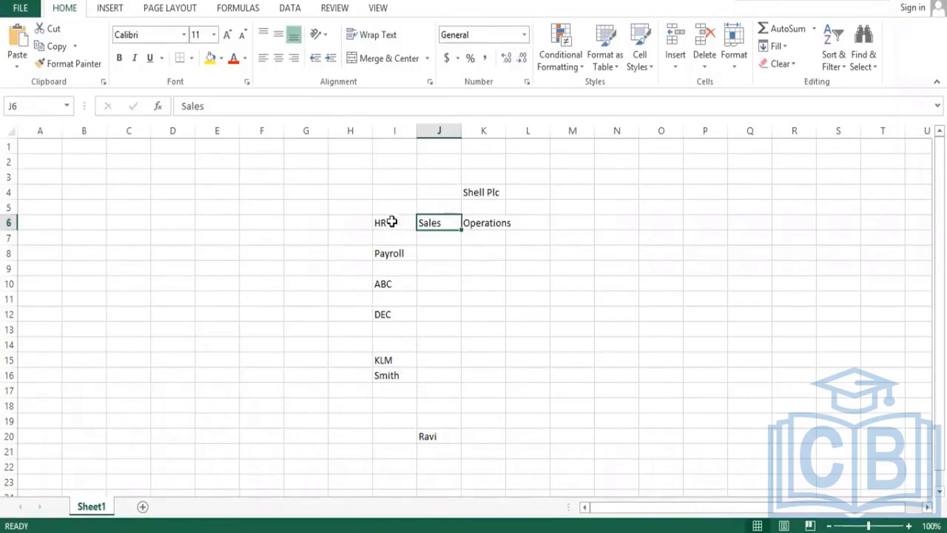
drag(389, 224, 511, 227)
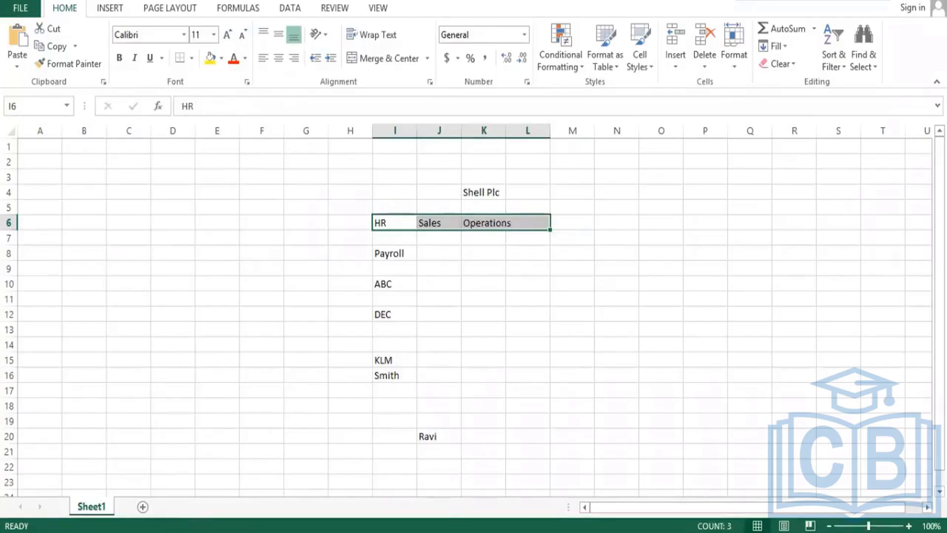
Step: Switch to the Rep - Worker - Calc Details report in Chrome and examine the first worker's Subtype and Leadership Role Assigned To rows
mouse_move(173, 516)
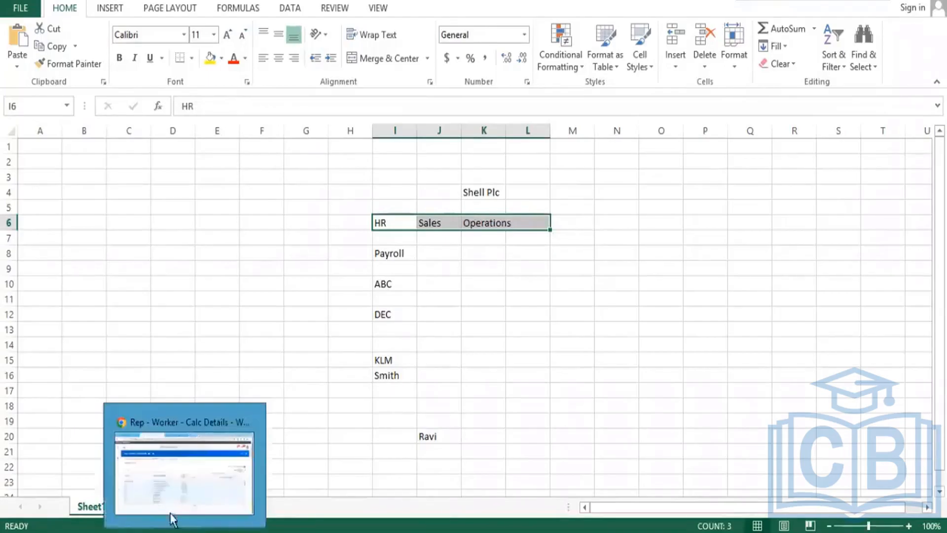
click(206, 478)
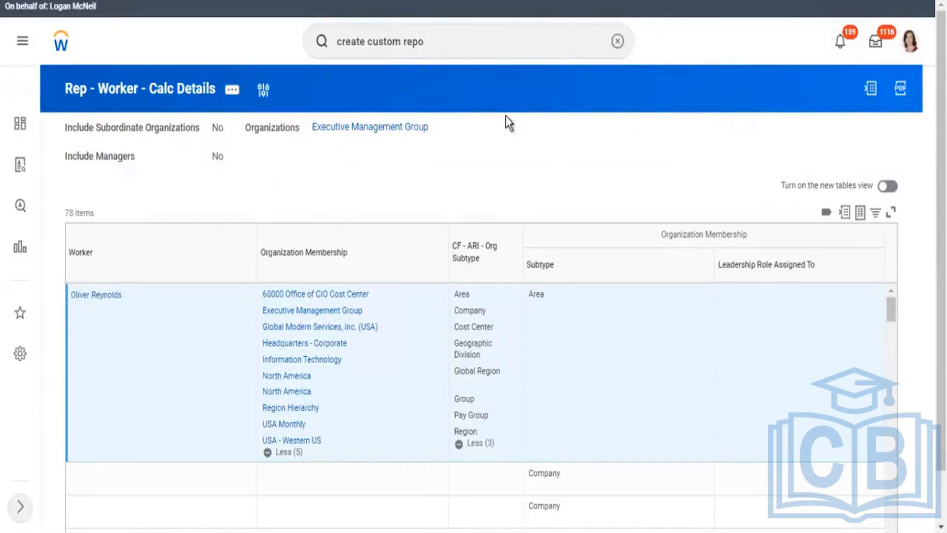
scroll(517, 126, down, 2)
scroll(521, 115, up, 2)
click(891, 389)
scroll(913, 401, down, 2)
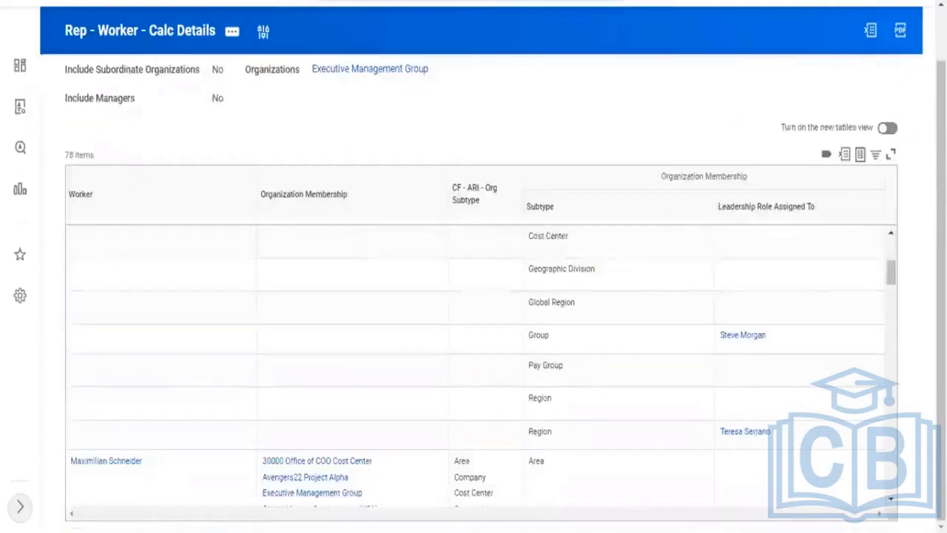
scroll(725, 397, up, 2)
scroll(744, 392, up, 2)
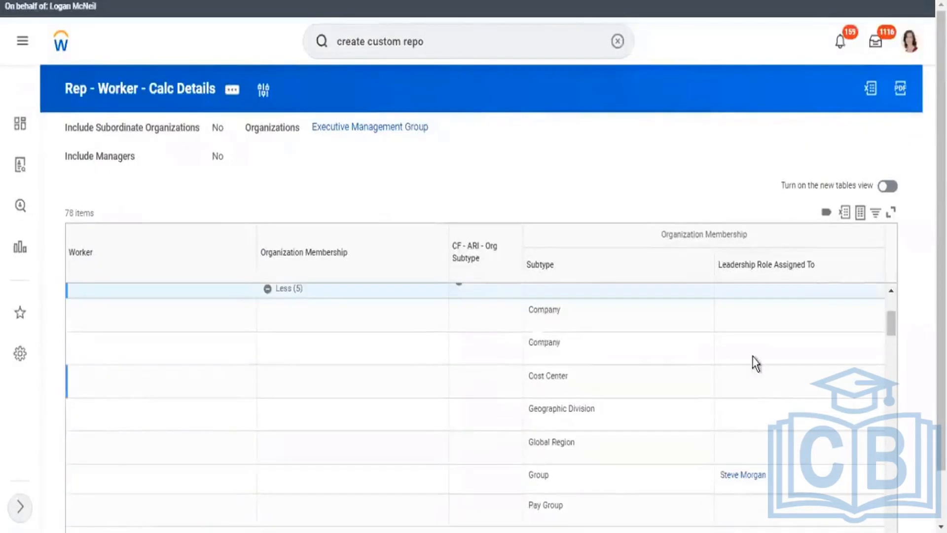
scroll(750, 360, up, 2)
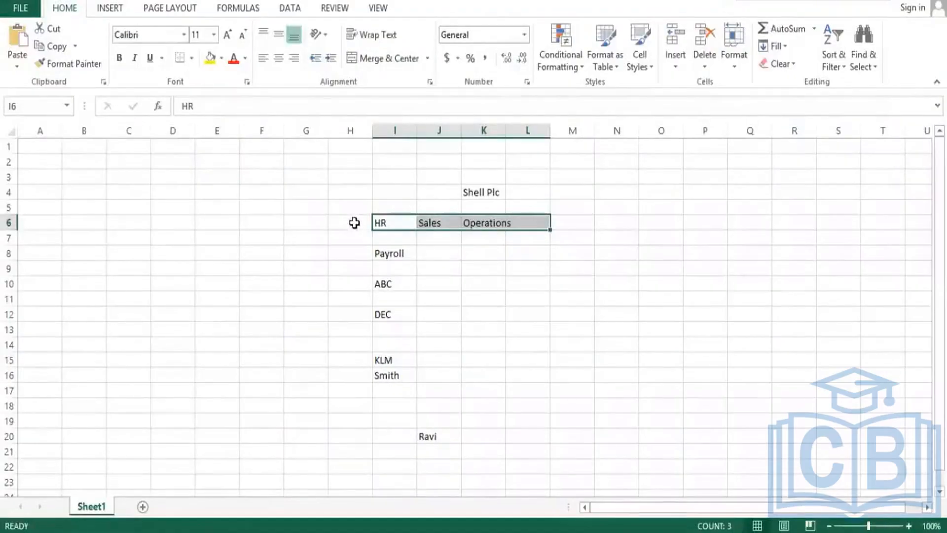
Step: Return to the Excel sheet and compare the department row with the worker entry in cell J20
drag(355, 221, 537, 223)
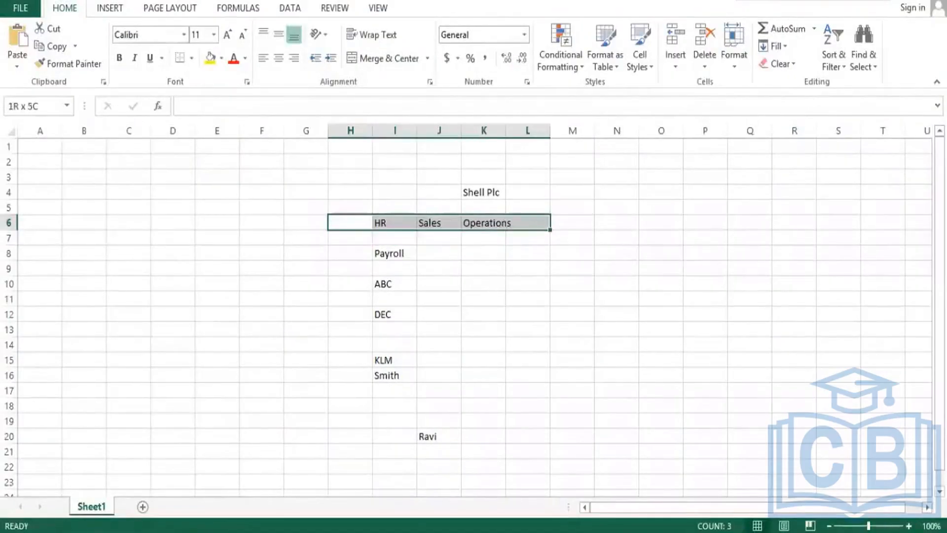
click(457, 430)
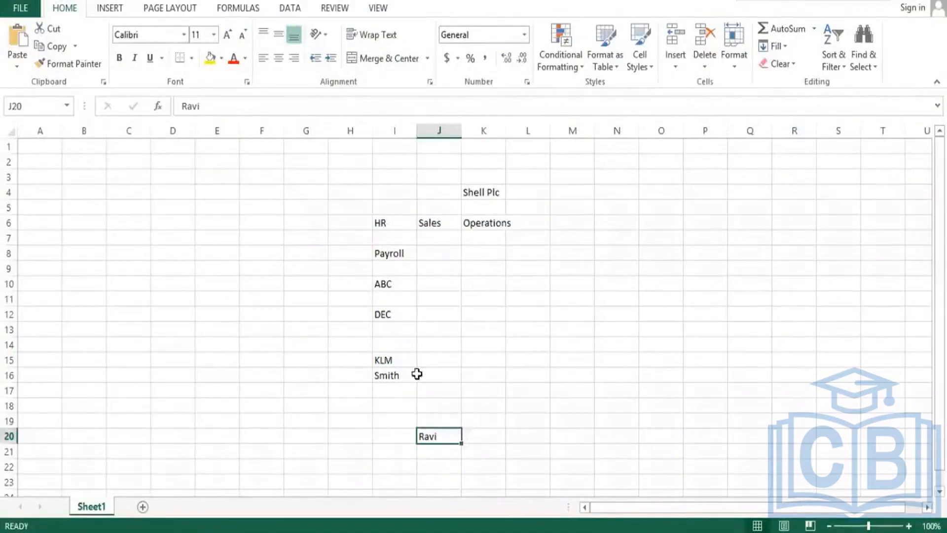
click(430, 252)
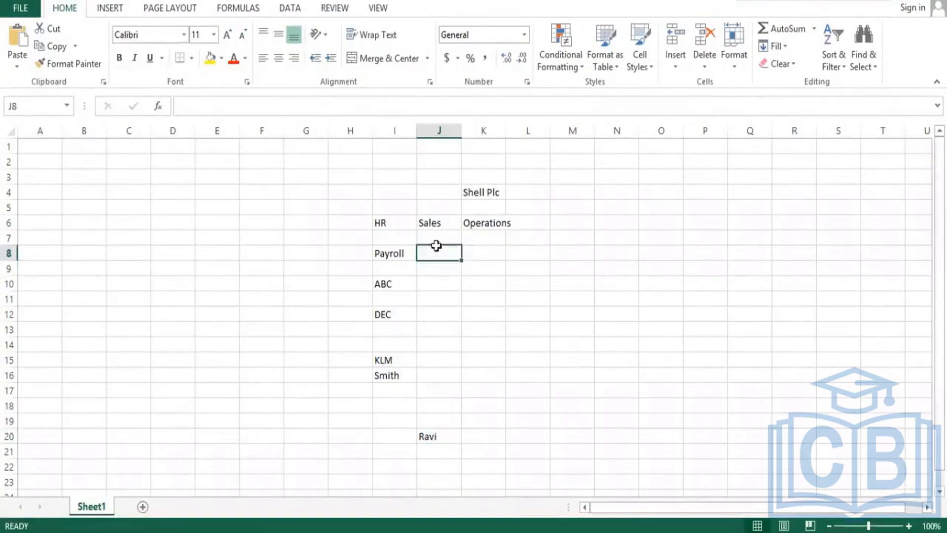
click(439, 223)
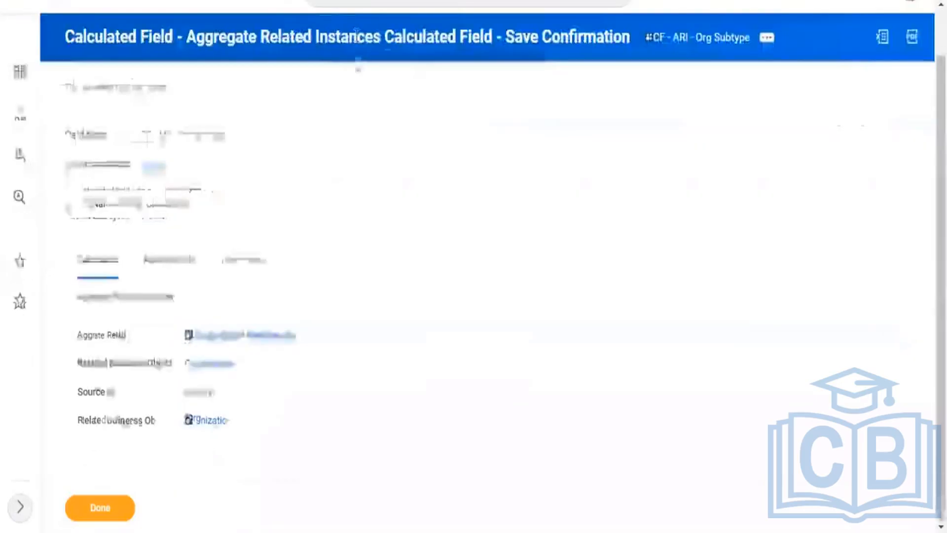
Step: Switch back to Workday, search for "create calc fiel" and open the Create Calculated Field task
scroll(399, 72, up, 1)
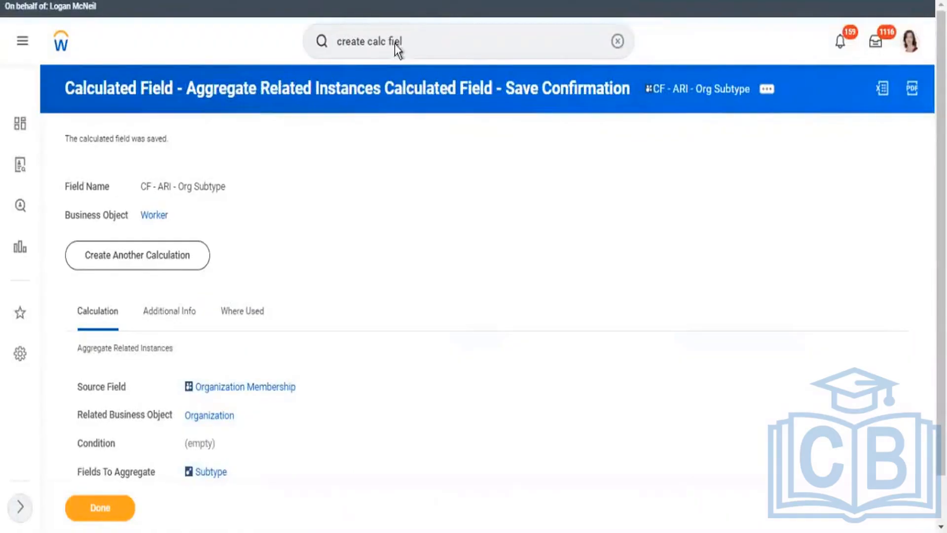
click(417, 34)
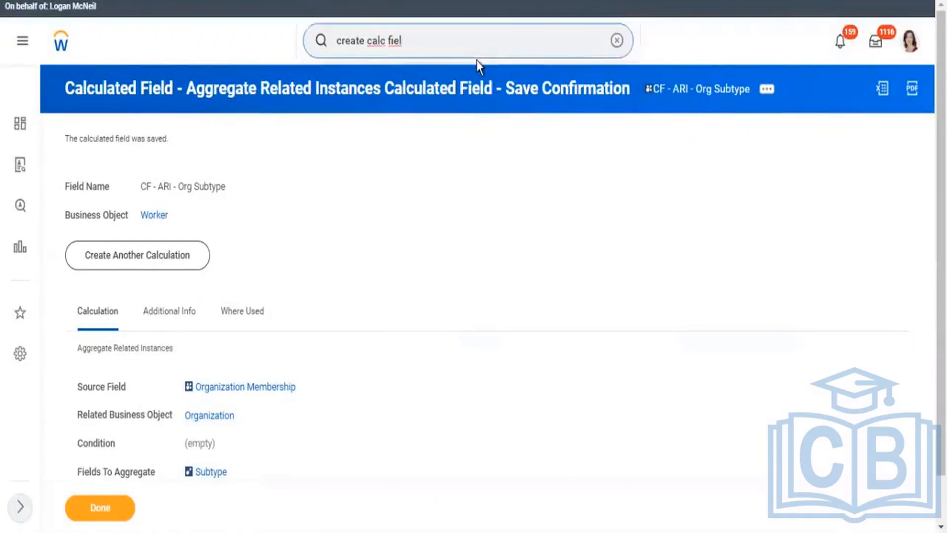
key(Return)
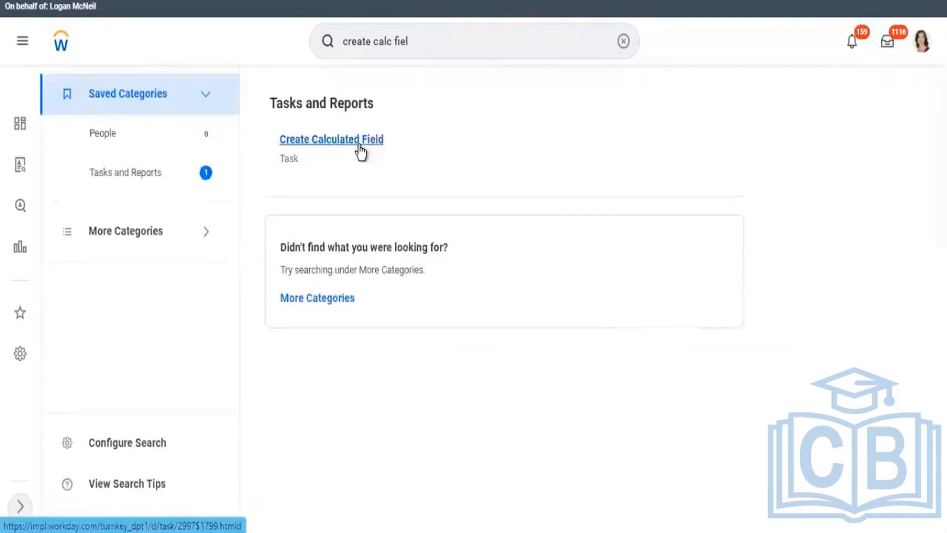
click(431, 149)
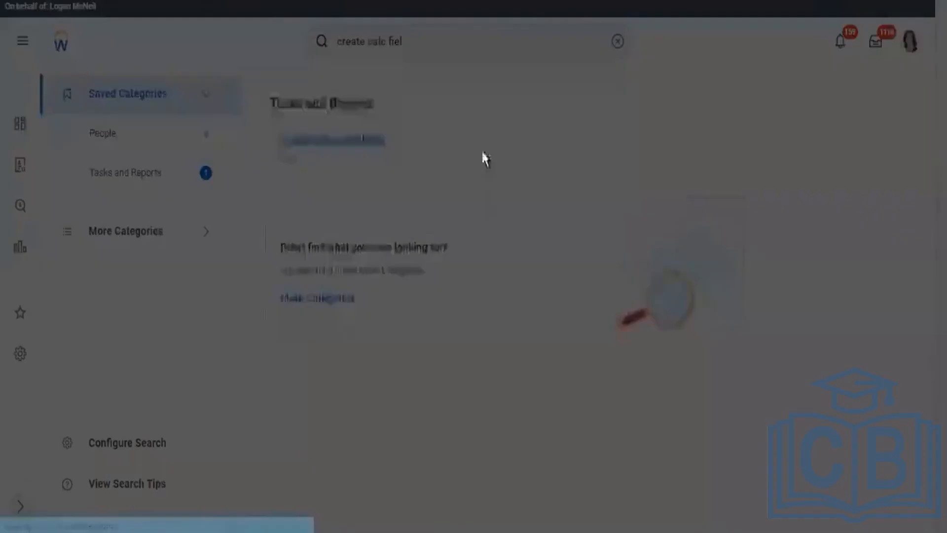
Step: Set the new calculated field's business object to Worker and its function to Lookup Organization
click(413, 217)
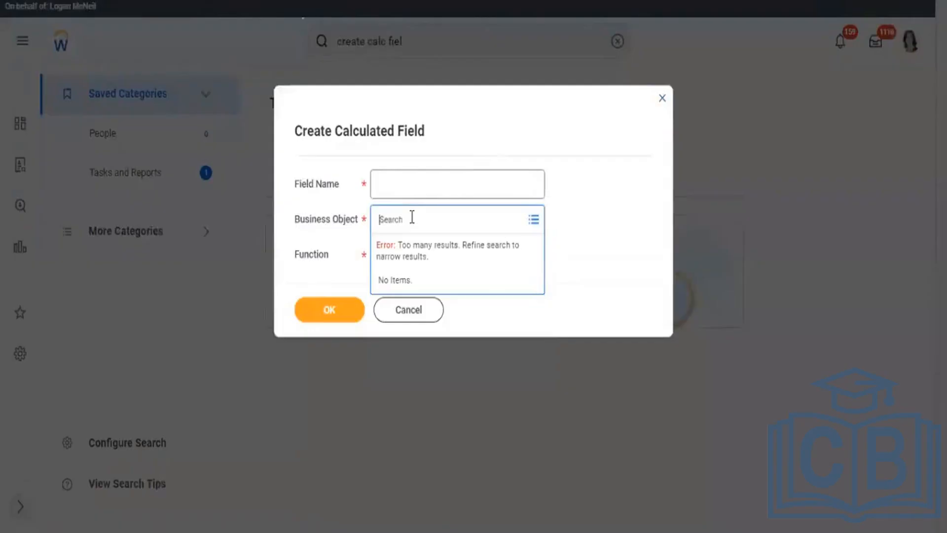
text(worker)
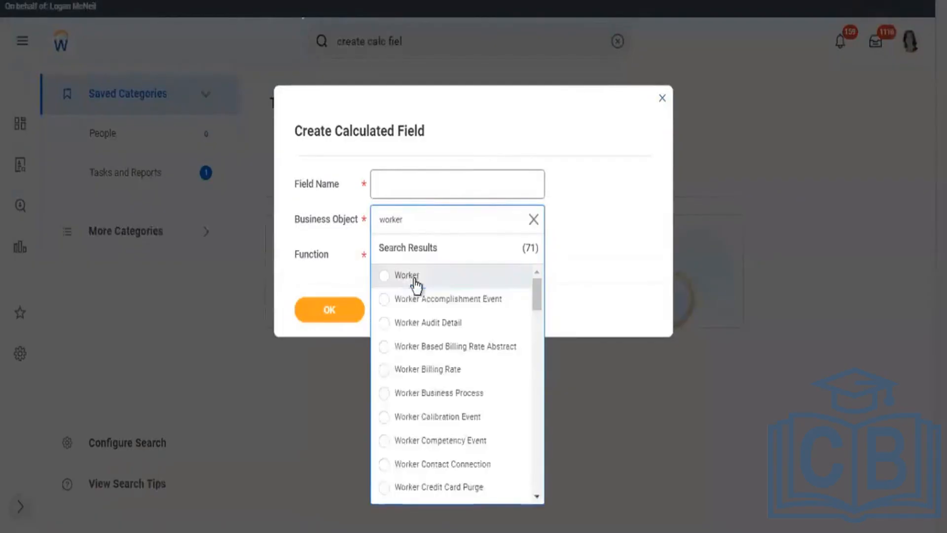
click(435, 273)
click(436, 264)
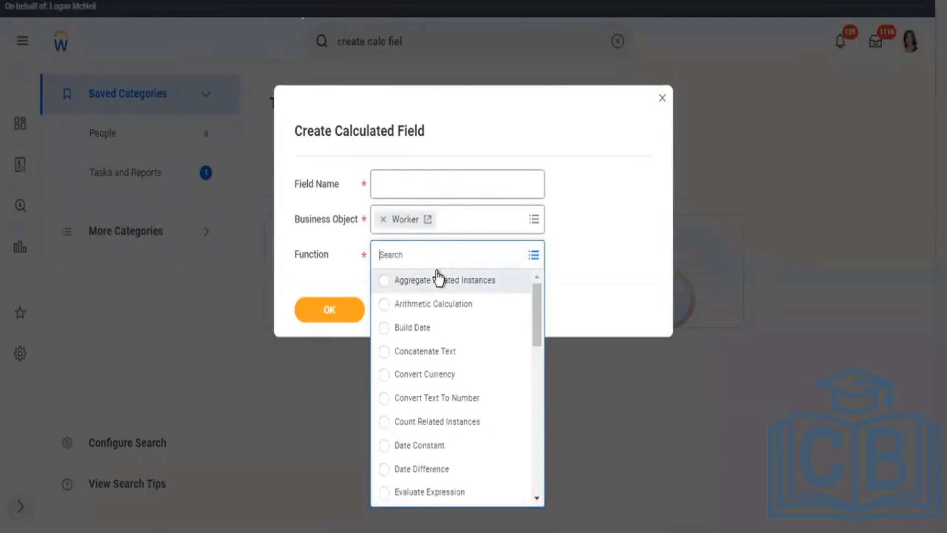
text(c)
key(BackSpace)
text(loo)
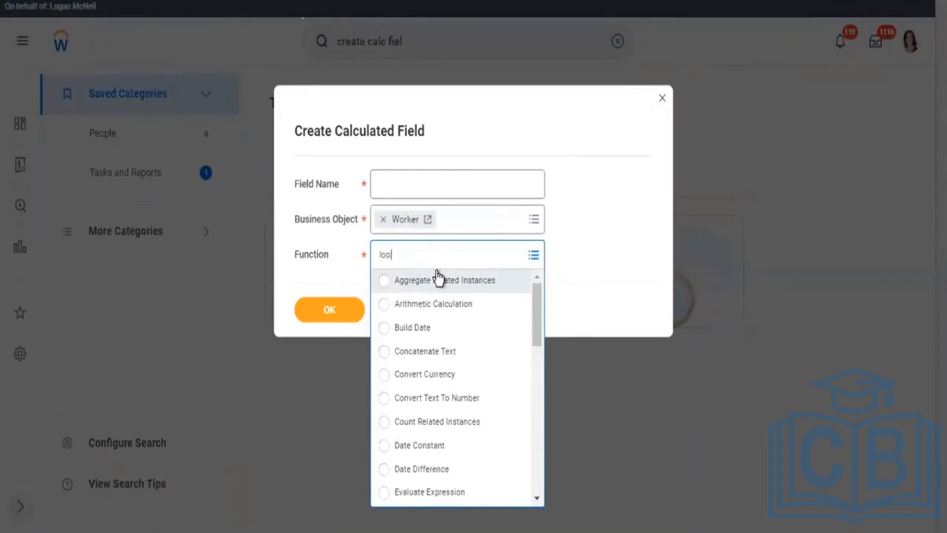
text( org)
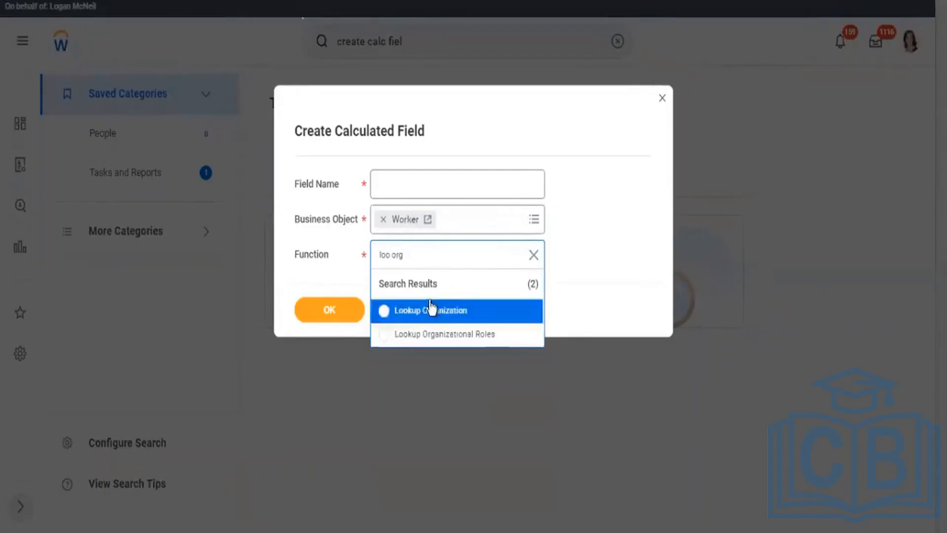
click(427, 316)
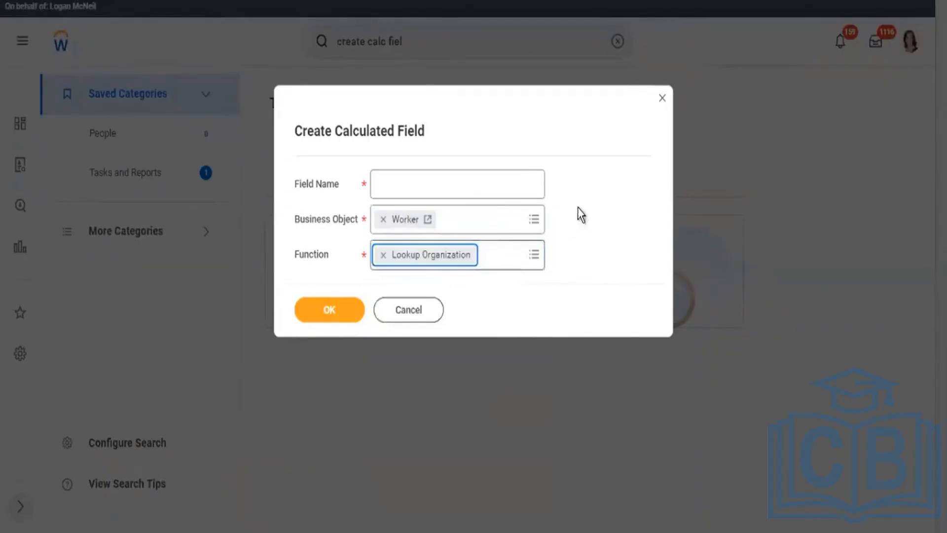
Step: Name the calculated field "CF - Worker - Business Unit" and continue to its Lookup Organization settings
click(420, 190)
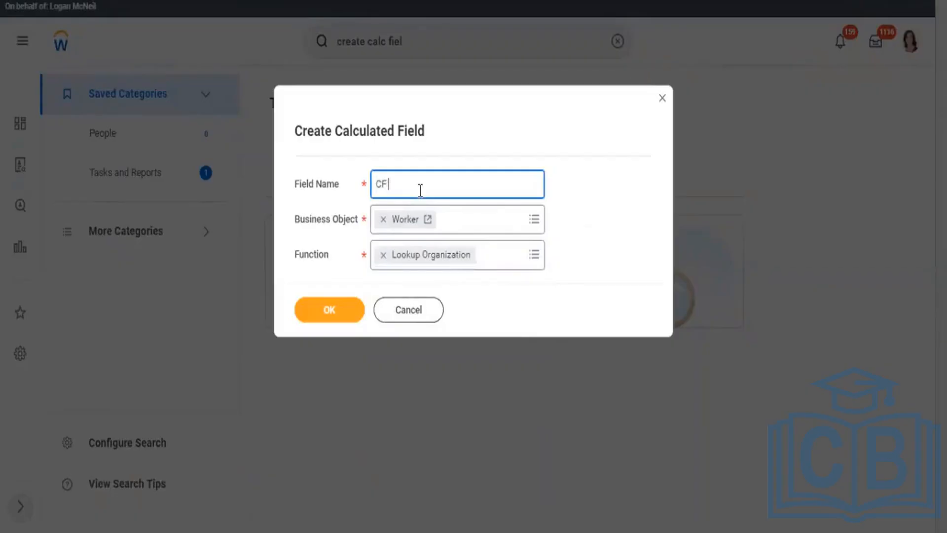
text(CF - Worker - Bus)
text(ines)
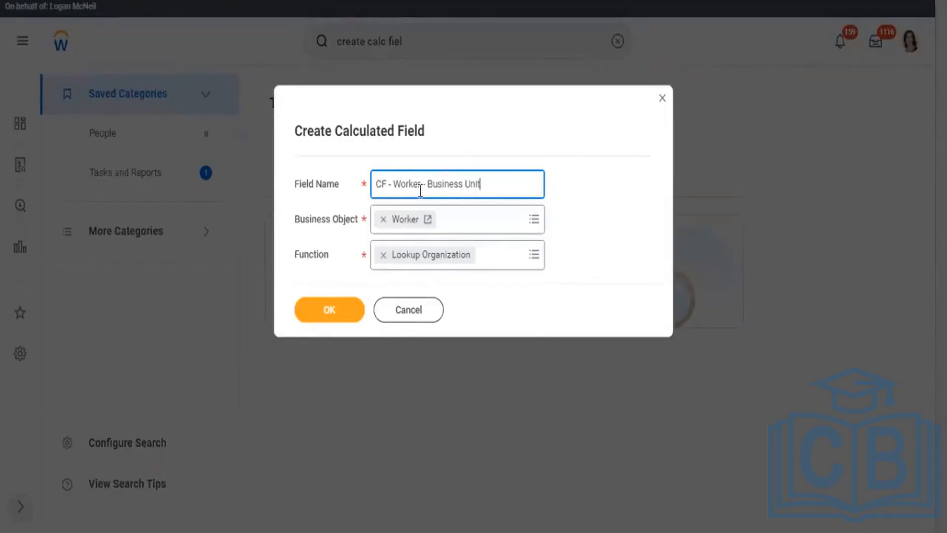
text(s Unit)
click(333, 314)
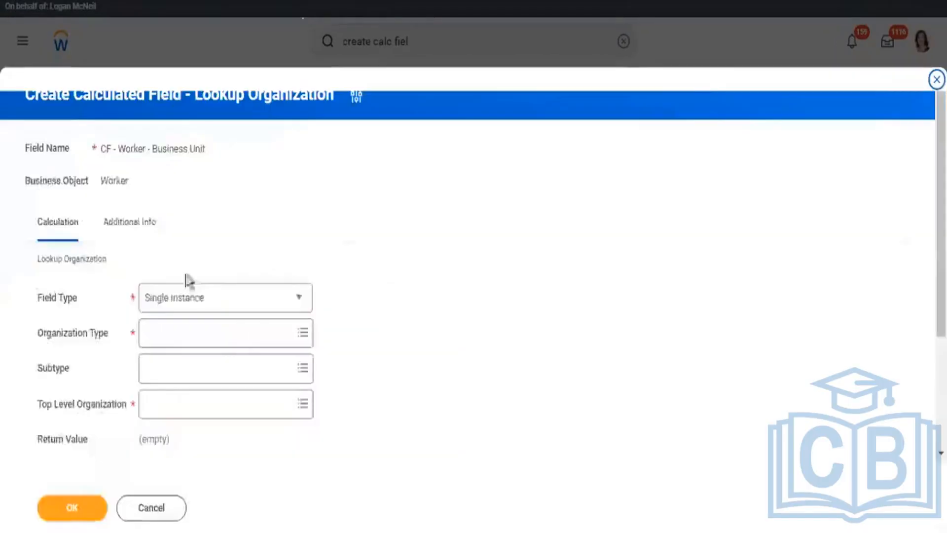
Step: Open the Organization Type choices, then switch to the Excel sheet and review the whole hierarchy from row 4 to row 20
scroll(70, 288, down, 3)
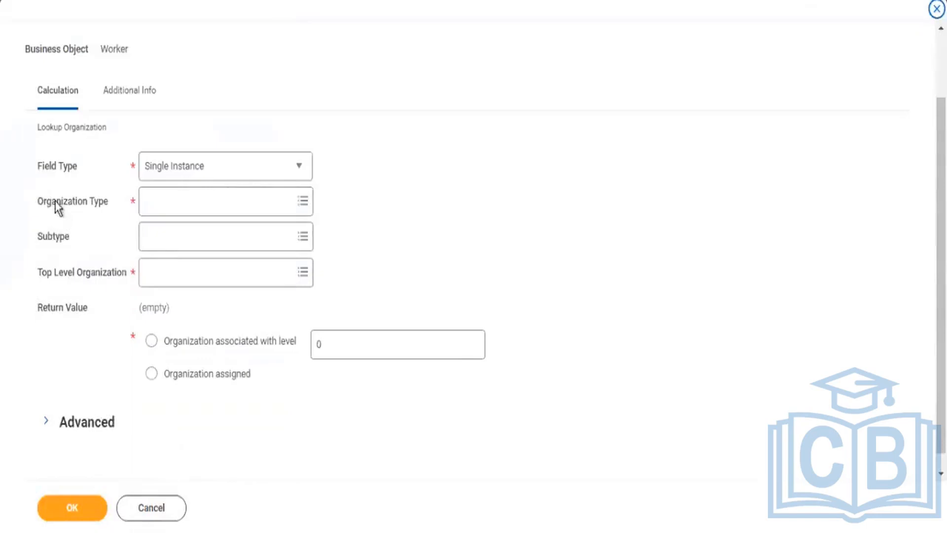
drag(57, 201, 77, 201)
click(218, 211)
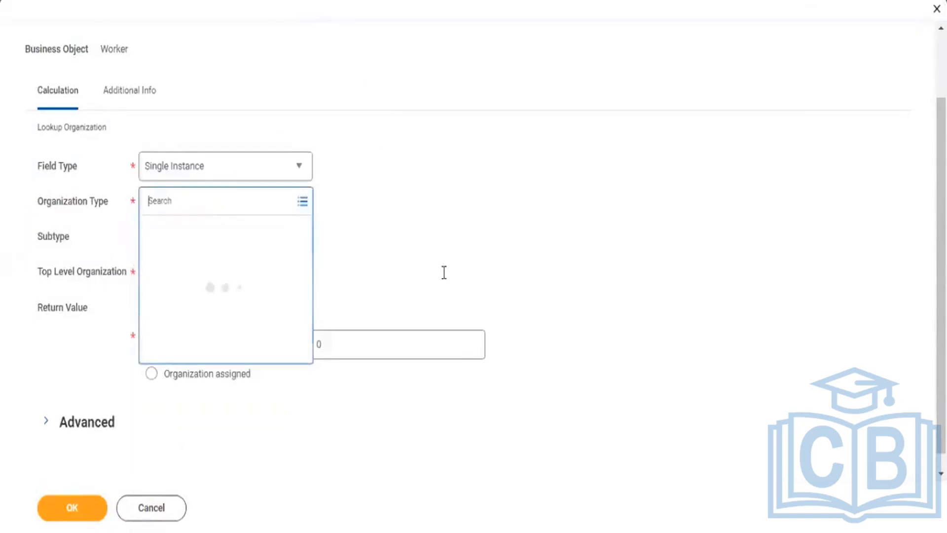
key(alt+Tab)
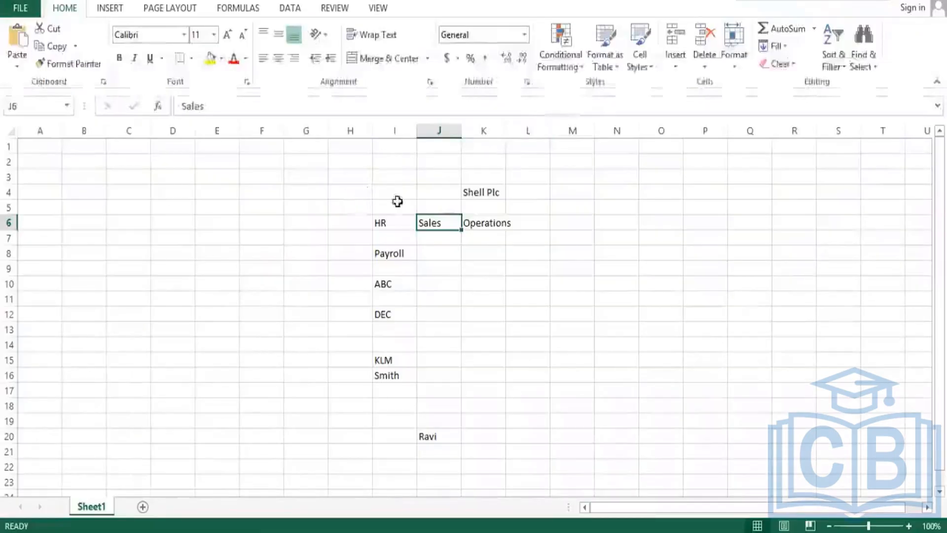
drag(353, 193, 631, 437)
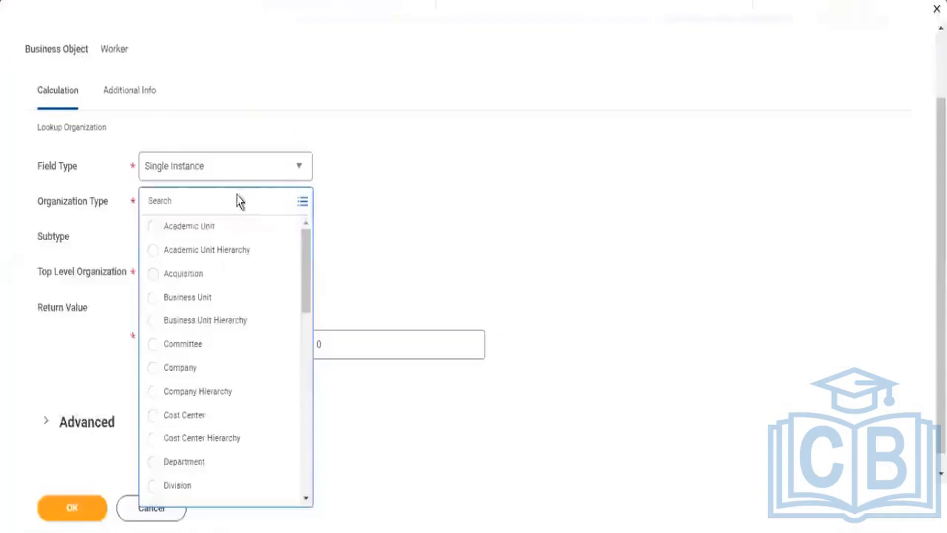
Step: Switch back to Workday and set the calculated field's Organization Type to Supervisory
drag(49, 201, 95, 204)
click(277, 213)
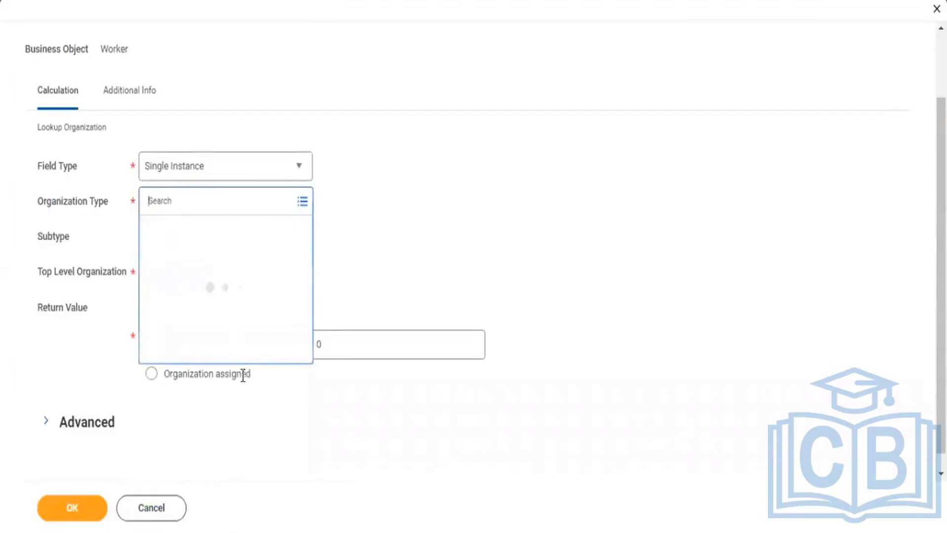
scroll(253, 383, down, 3)
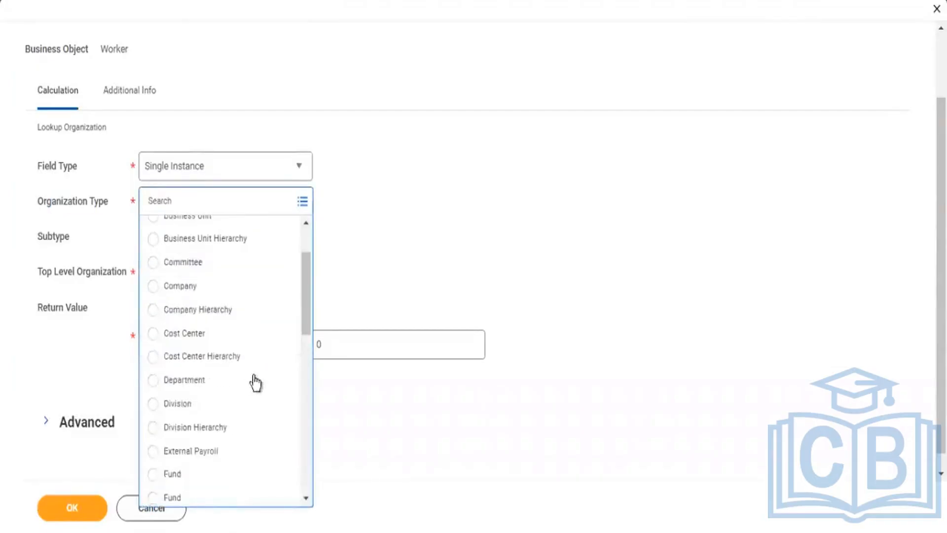
scroll(244, 447, down, 5)
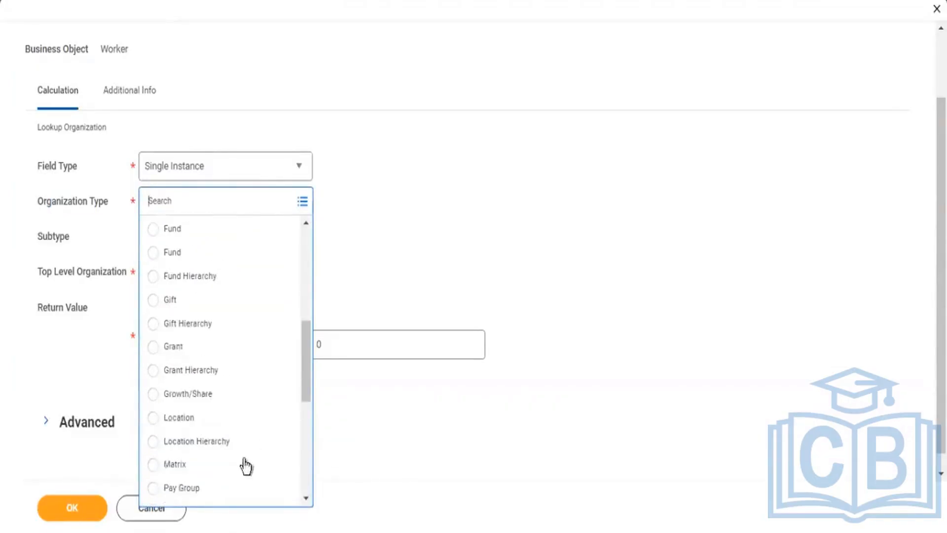
scroll(224, 469, down, 3)
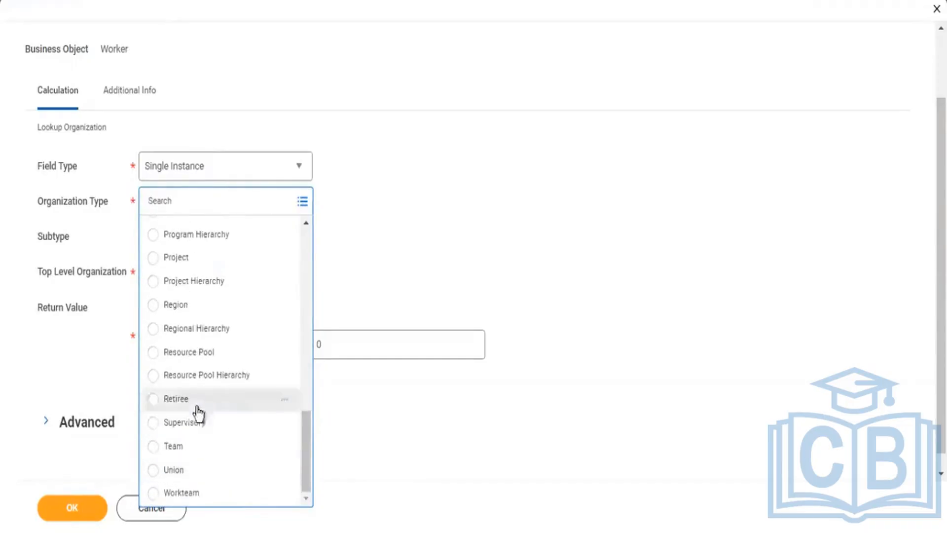
click(183, 425)
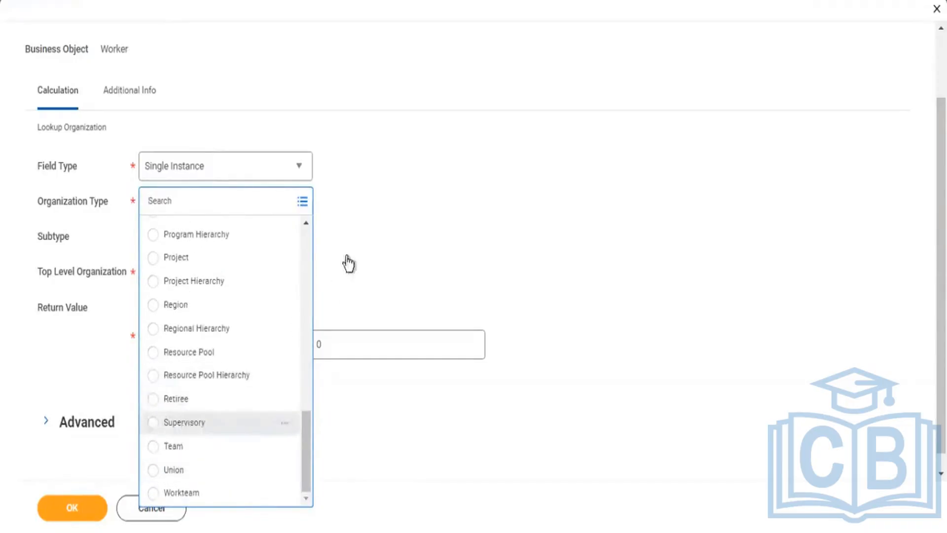
click(380, 214)
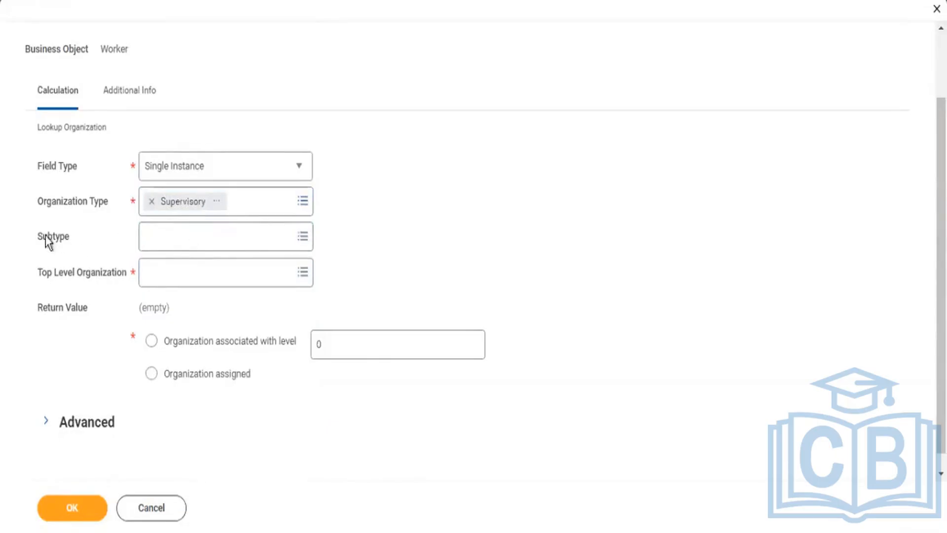
Step: Leave Subtype empty and set the Top Level Organization to Global Modern Services
double_click(70, 238)
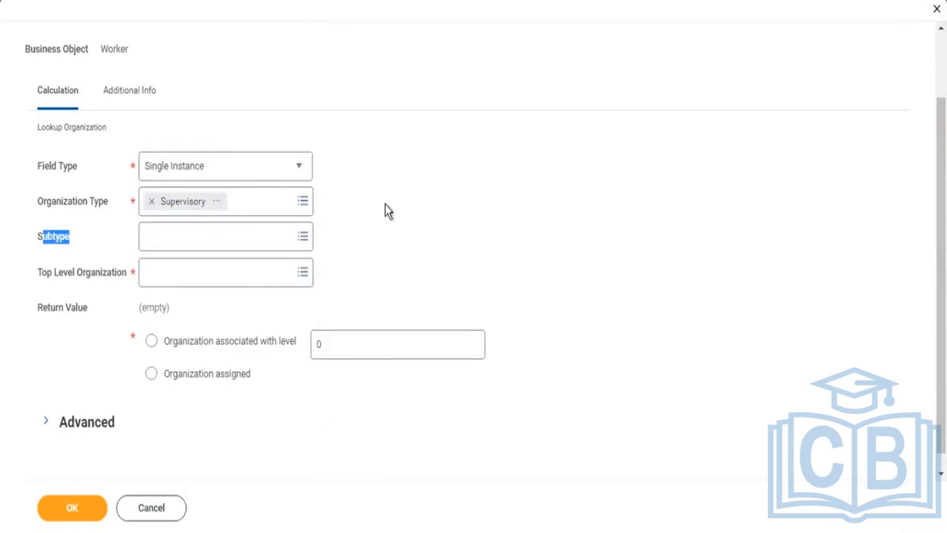
drag(113, 201, 51, 201)
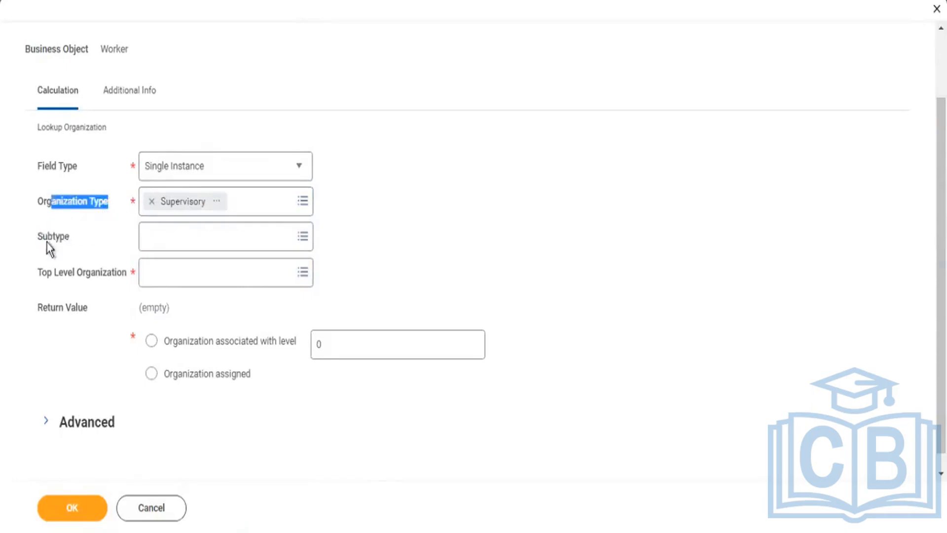
drag(36, 238, 70, 240)
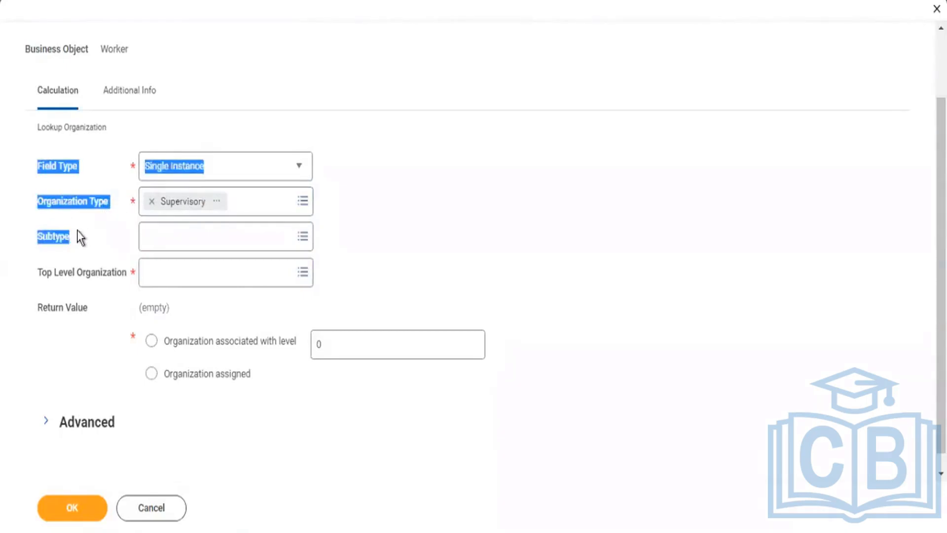
click(75, 276)
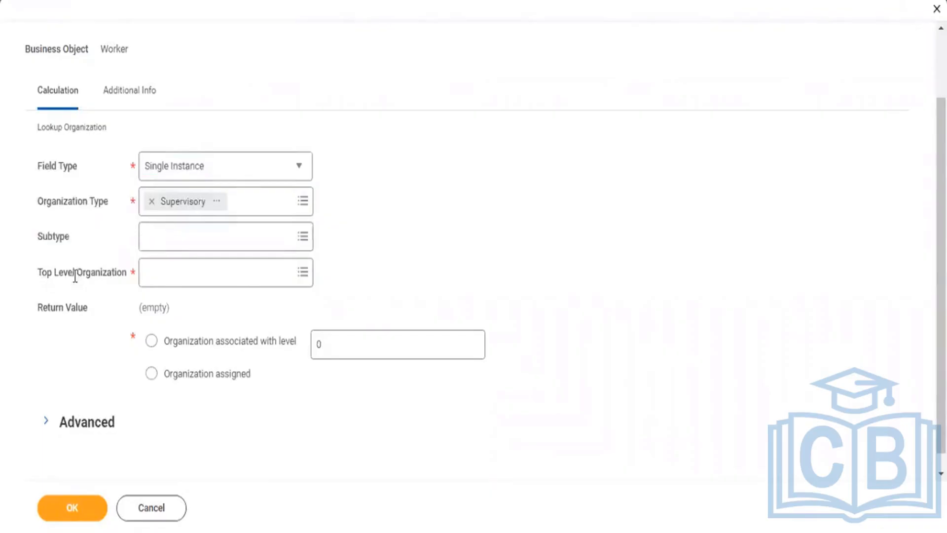
drag(38, 272, 73, 282)
click(210, 274)
text(glo)
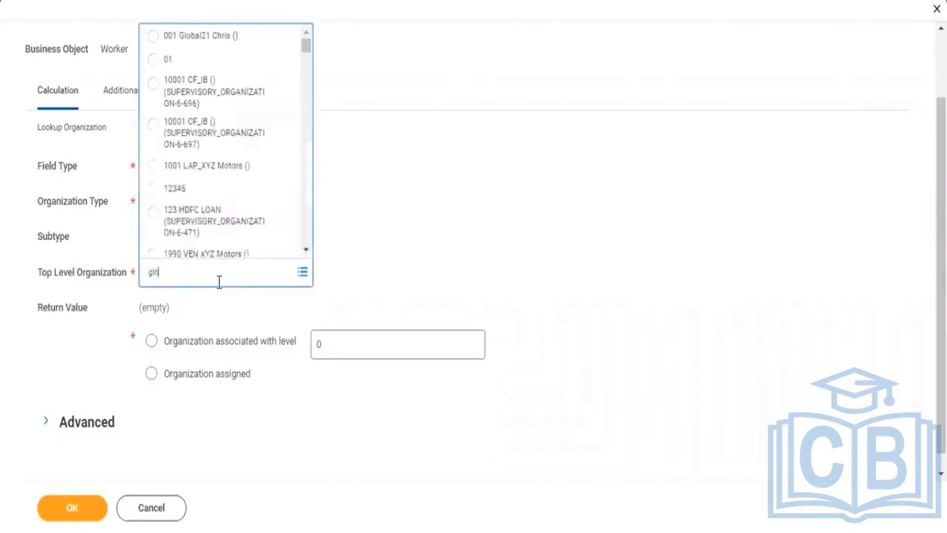
text(bal modern services)
key(Return)
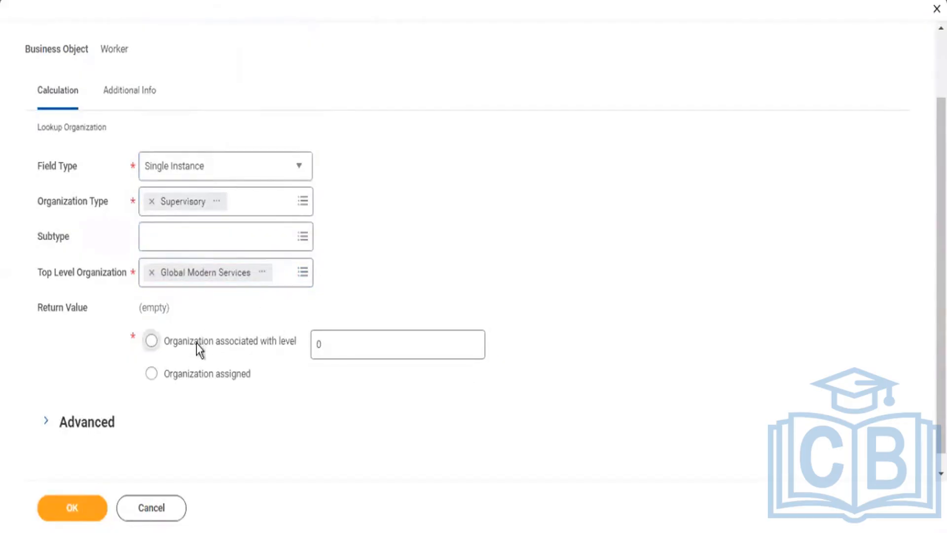
Step: Switch to the Excel sheet and replace the top-level organization name in cell K4 with GMS
drag(197, 342, 163, 341)
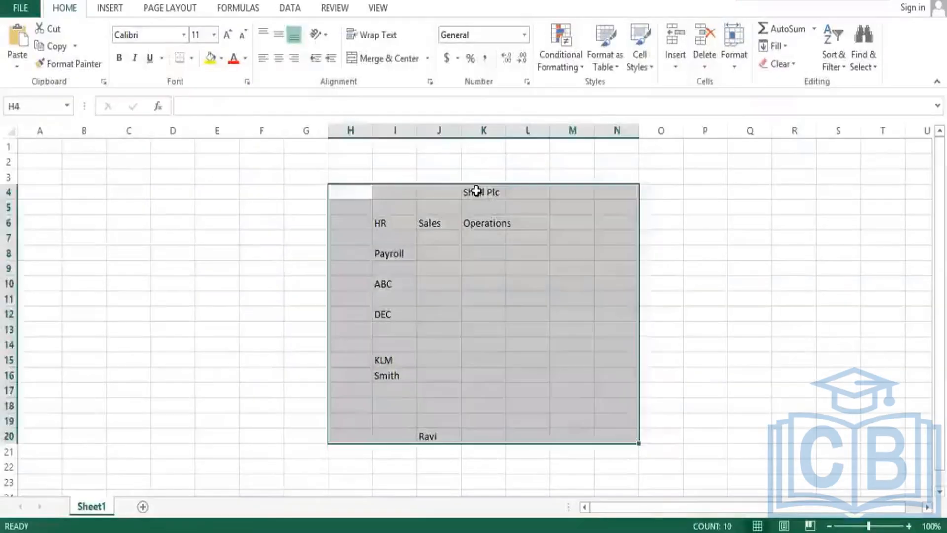
click(476, 191)
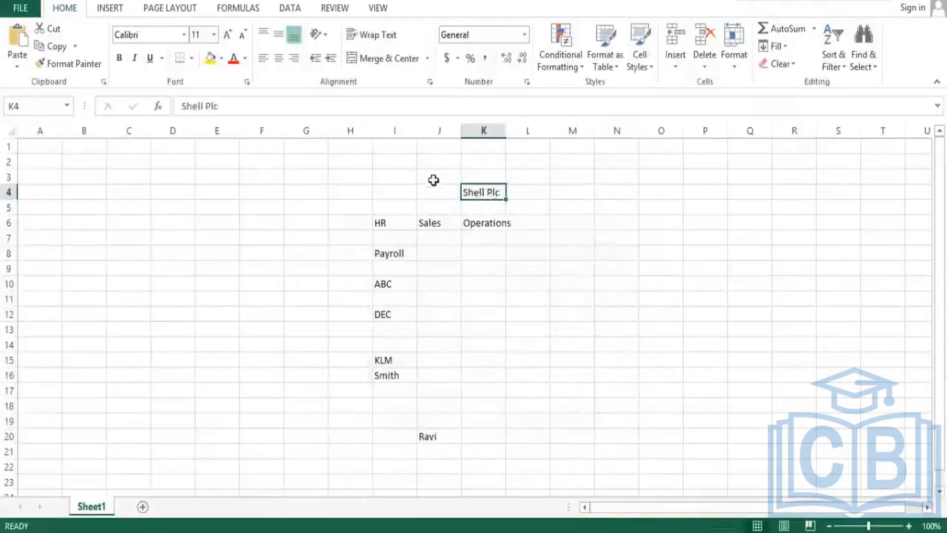
text(GMS)
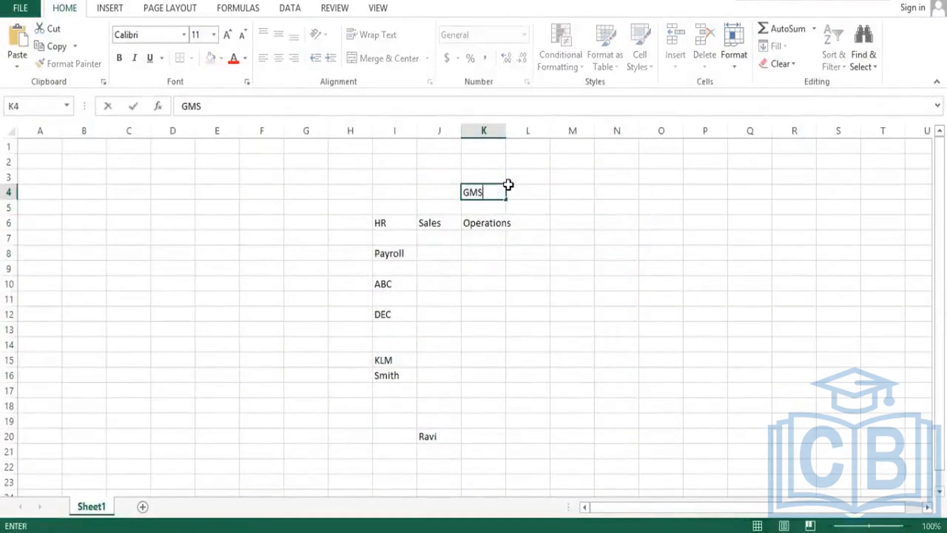
key(Return)
drag(379, 196, 510, 197)
click(497, 189)
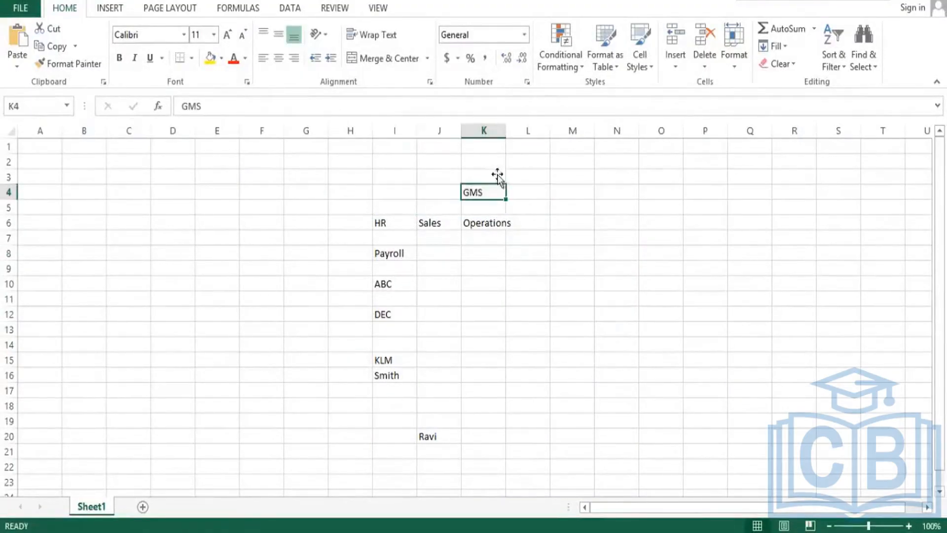
Step: Compare the "Organization associated with level" option in Workday with the HR, Payroll and ABC levels in the Excel hierarchy
drag(309, 203, 754, 493)
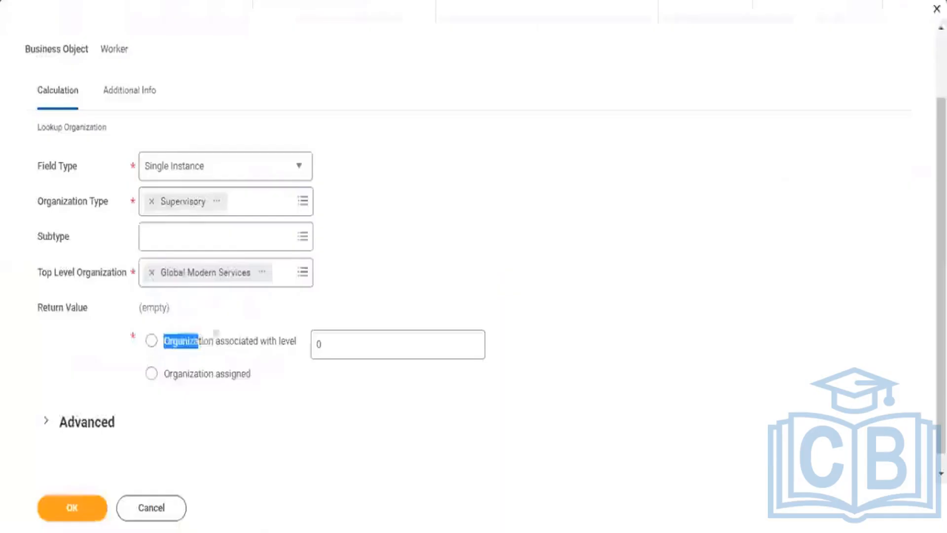
drag(240, 349, 298, 354)
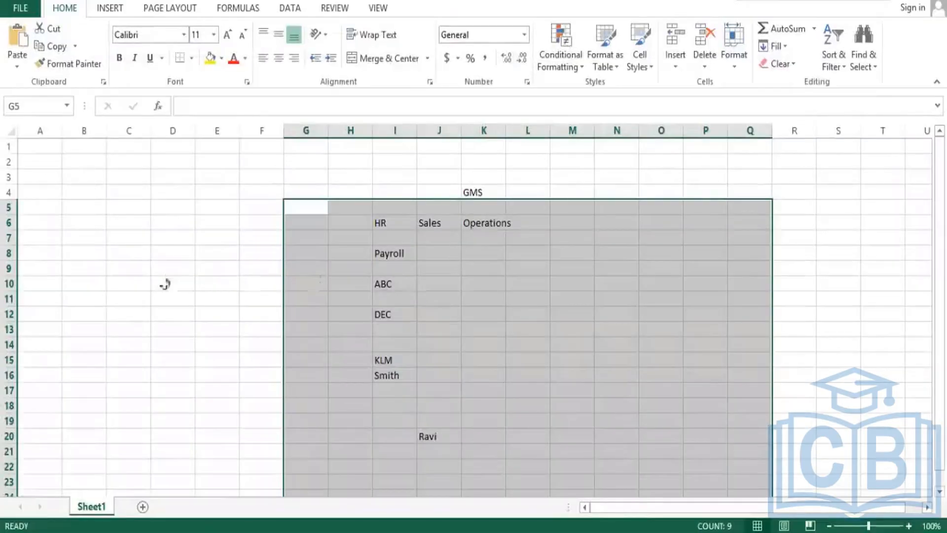
drag(383, 221, 530, 234)
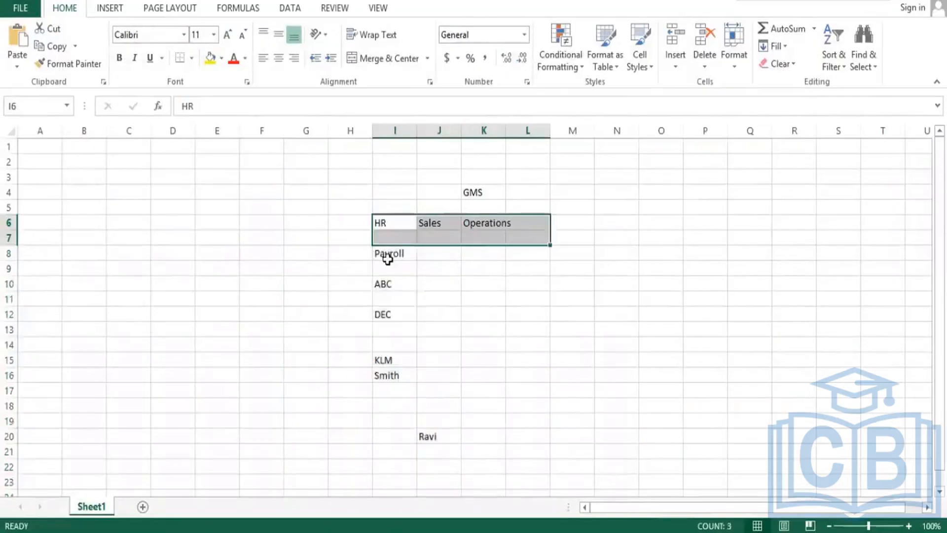
drag(383, 256, 469, 252)
click(390, 284)
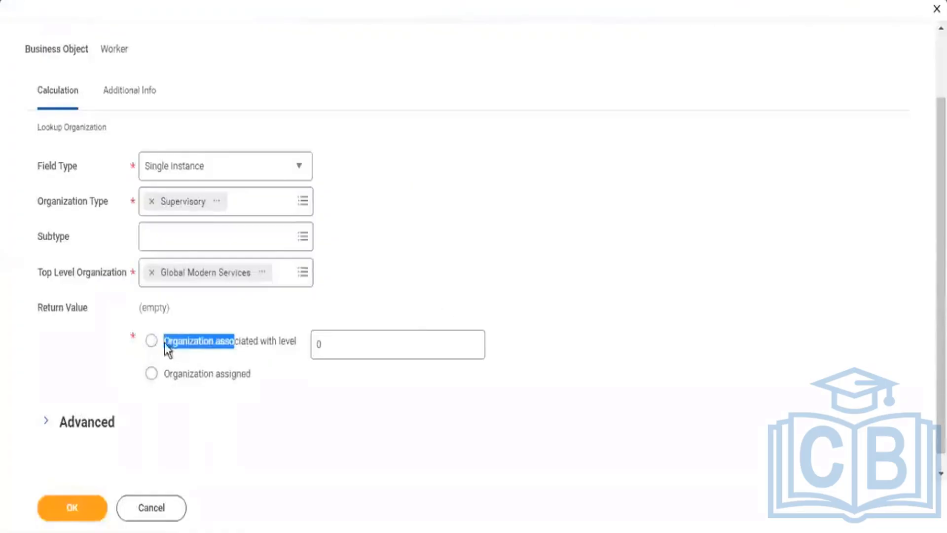
Step: In Workday, choose "Organization associated with level" as the return value and set the level to 3
click(151, 341)
click(358, 344)
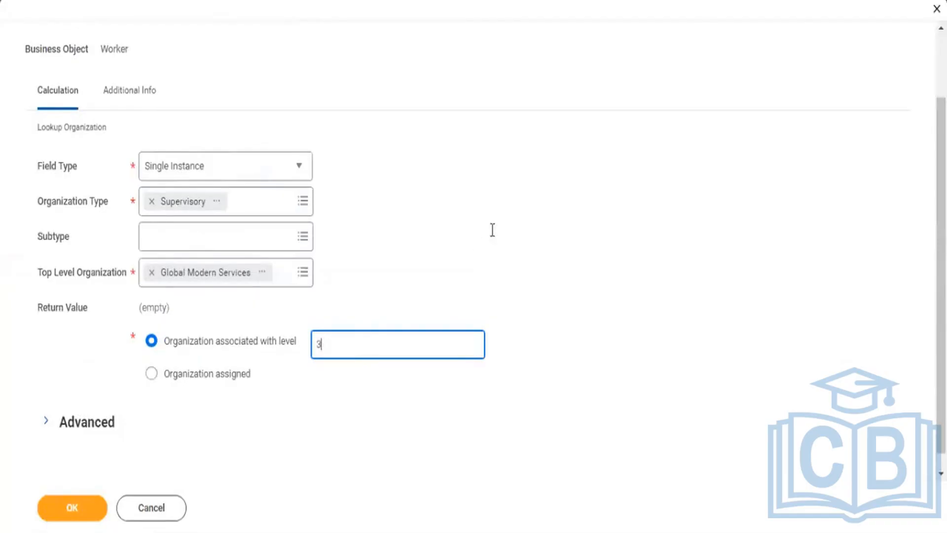
click(589, 246)
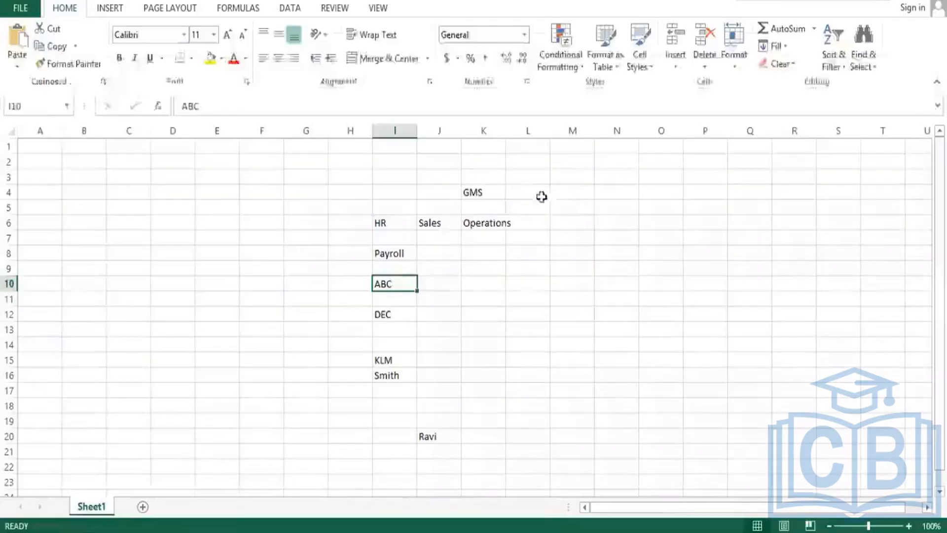
Step: Switch to the Excel sheet and examine the GMS cell and the department row directly below it
click(488, 191)
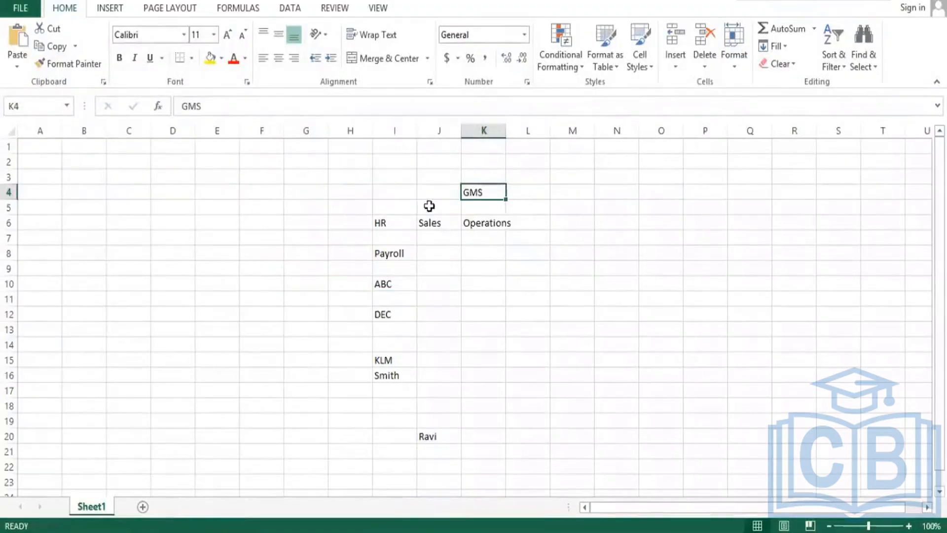
drag(409, 203, 508, 235)
click(483, 206)
click(387, 225)
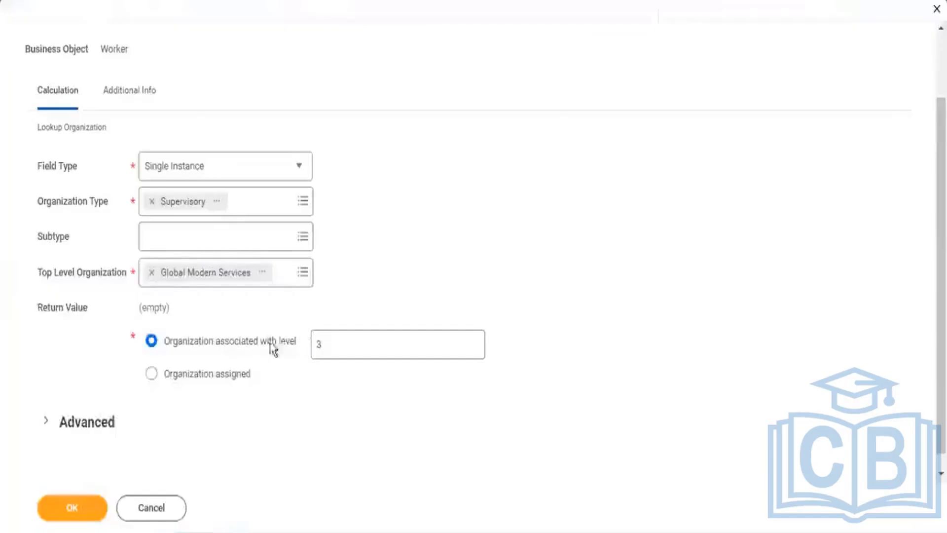
Step: Switch back to Workday, set the organization level to 2 and save the calculated field
click(338, 344)
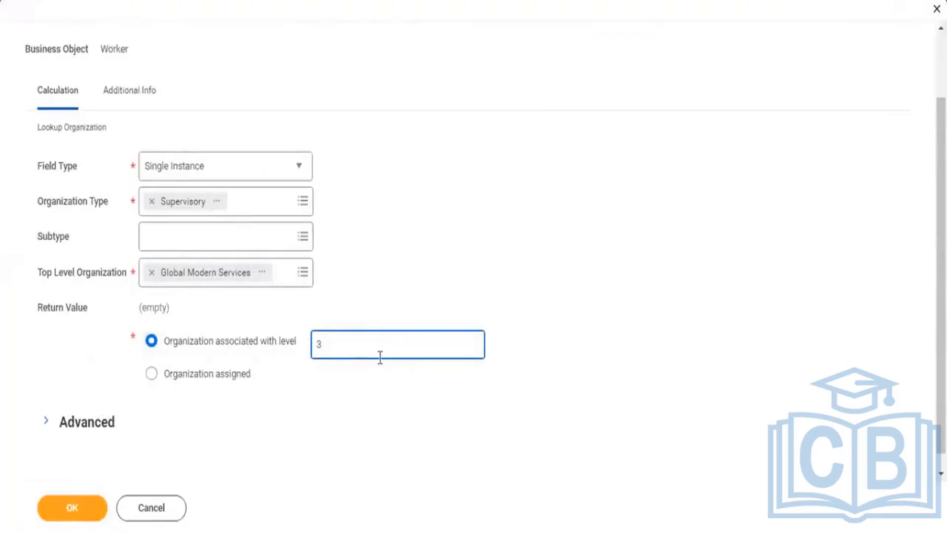
key(BackSpace)
text(2)
click(88, 526)
click(75, 513)
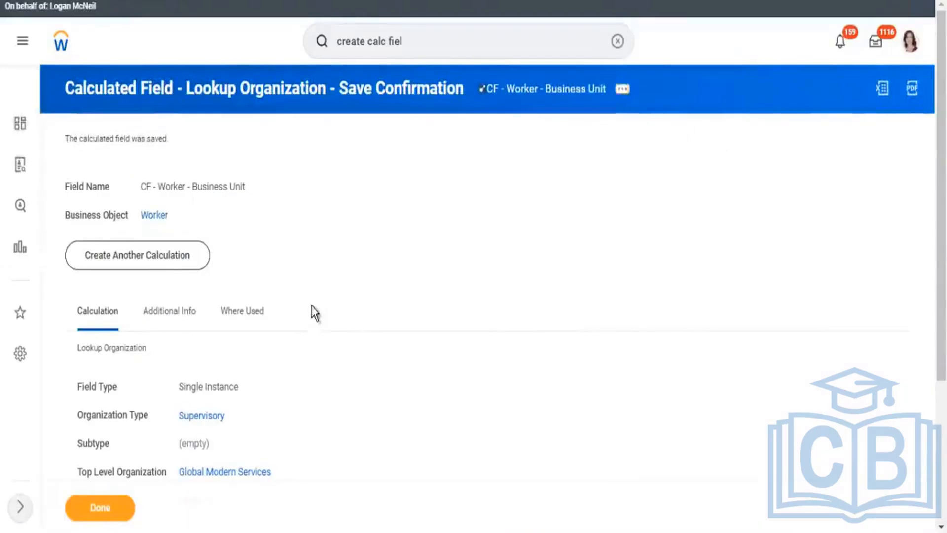
Step: Review the saved lookup's organization type and field type, and copy the calculated field's name, CF - Worker - Business Unit
scroll(128, 380, down, 2)
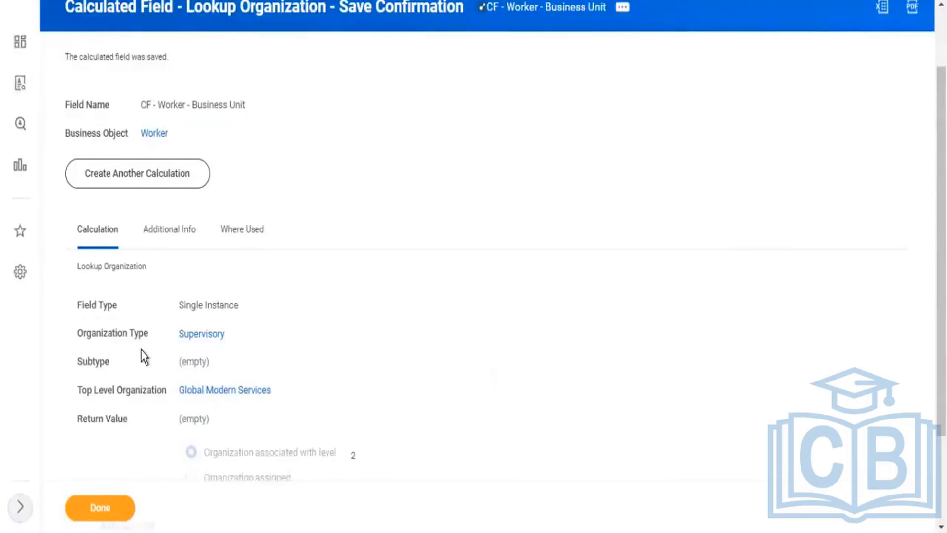
drag(93, 327, 161, 325)
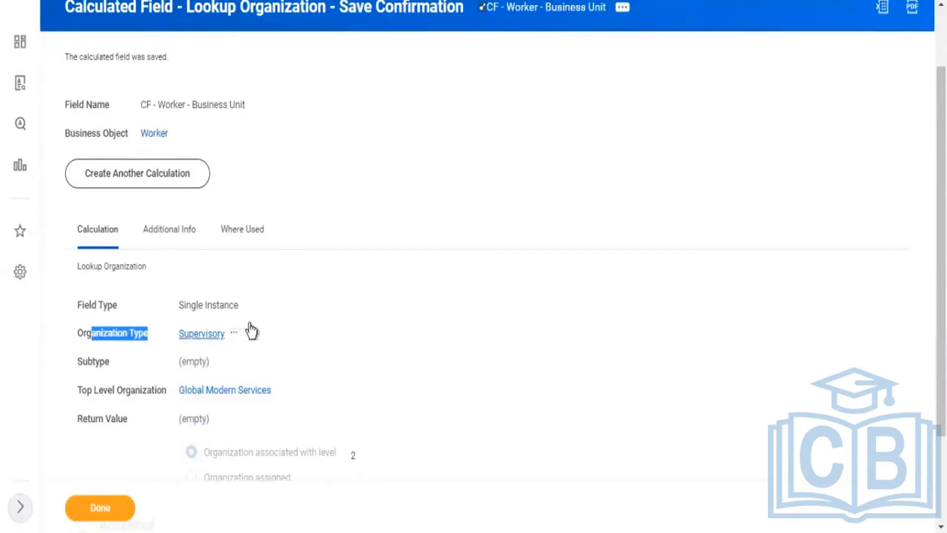
scroll(249, 273, up, 2)
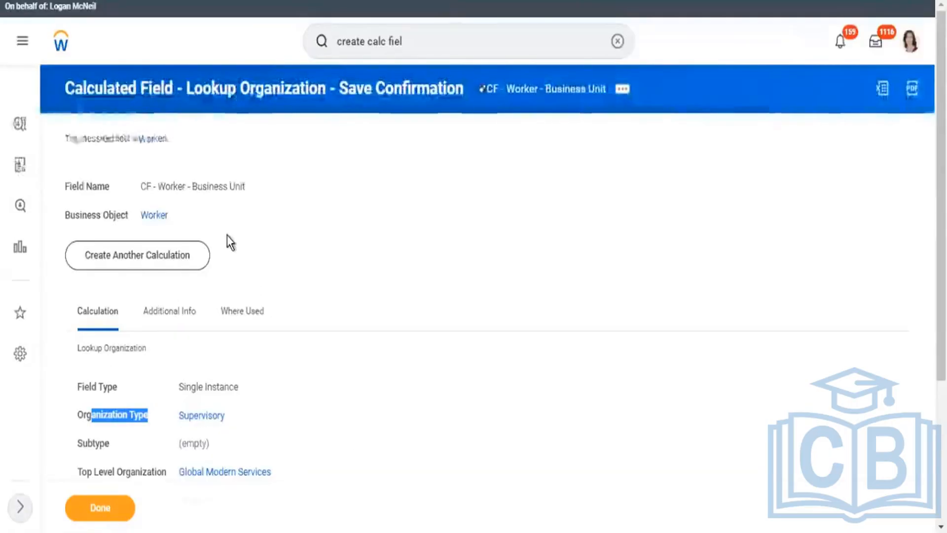
drag(191, 386, 216, 386)
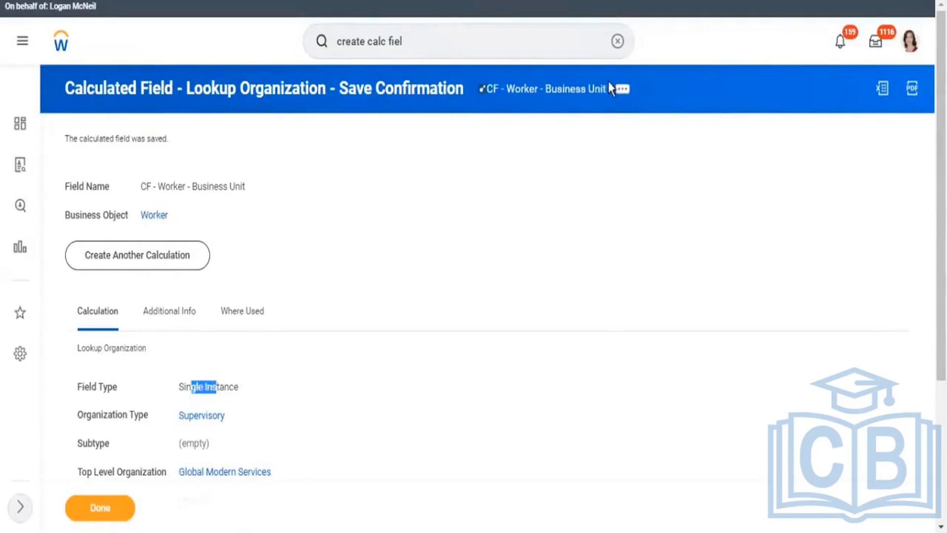
click(632, 96)
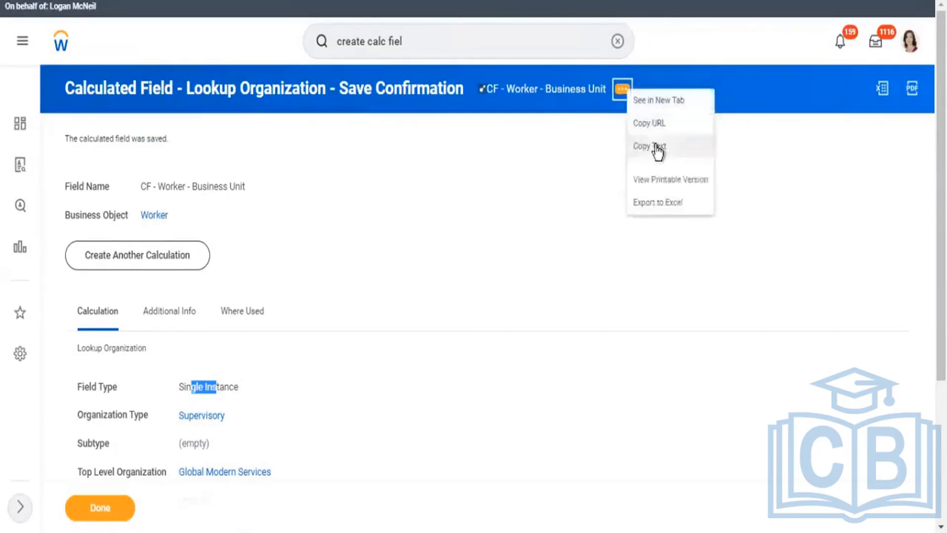
click(659, 149)
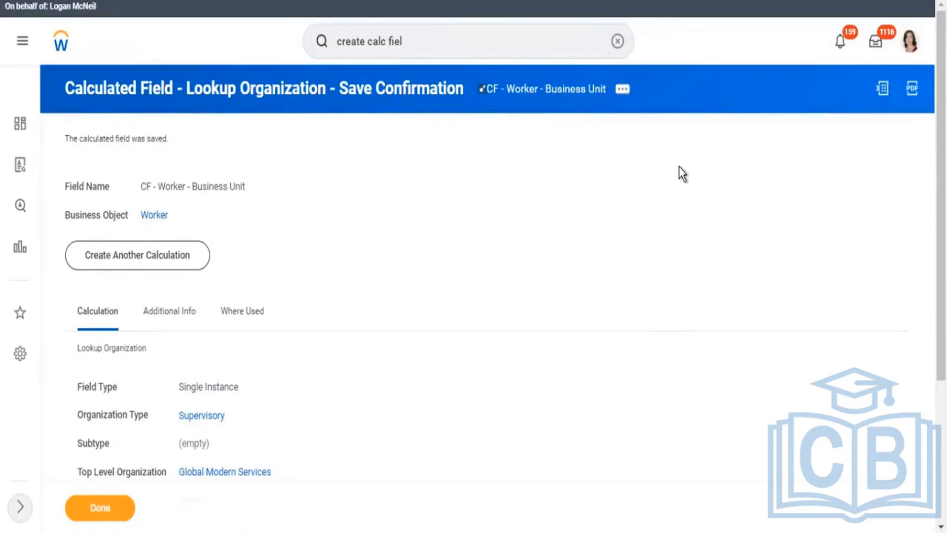
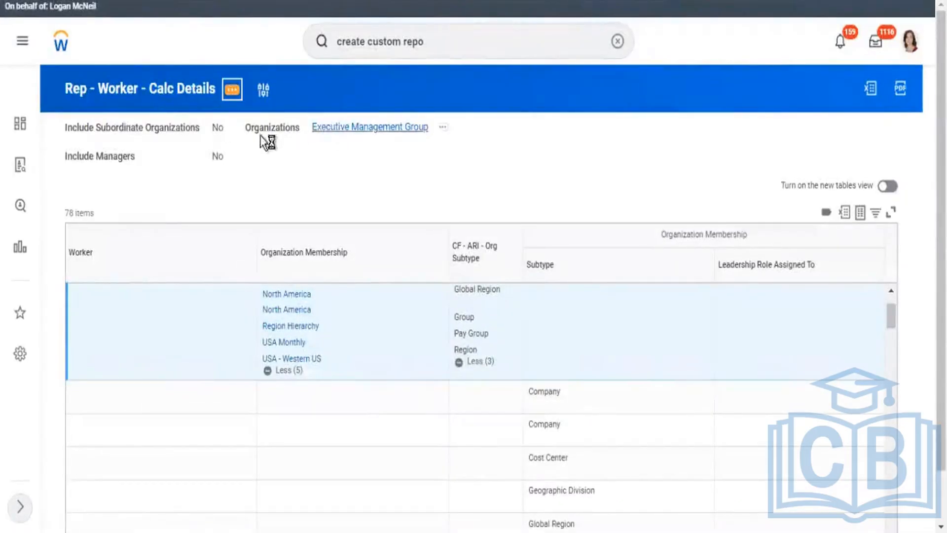
Step: Open the Rep - Worker - Calc Details report for editing and remove the Organization Membership columns for Leadership Role Assigned To and Subtype
click(232, 89)
mouse_move(251, 138)
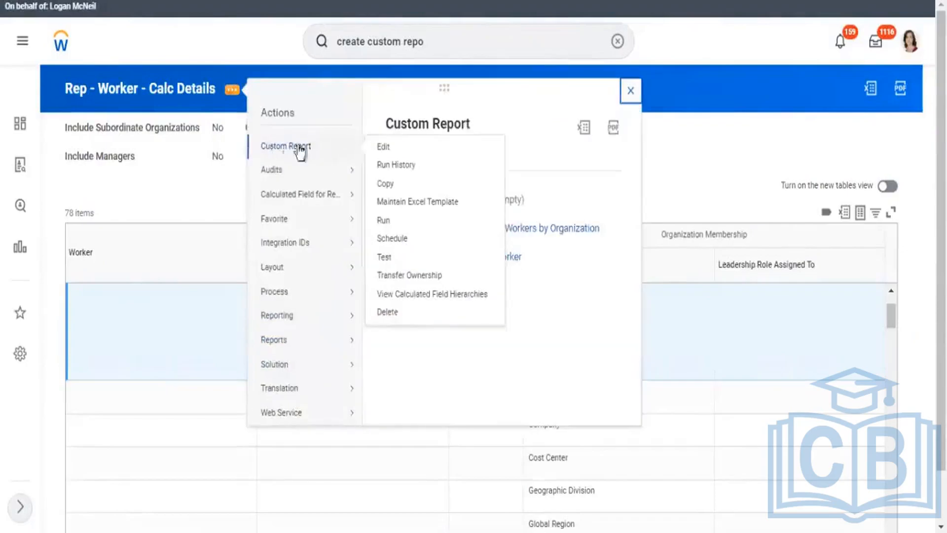
click(385, 147)
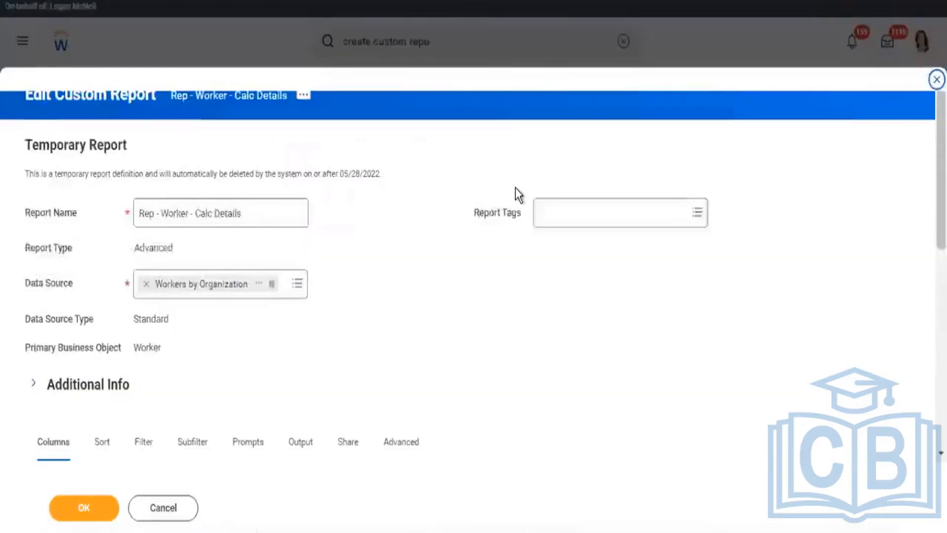
scroll(393, 266, down, 10)
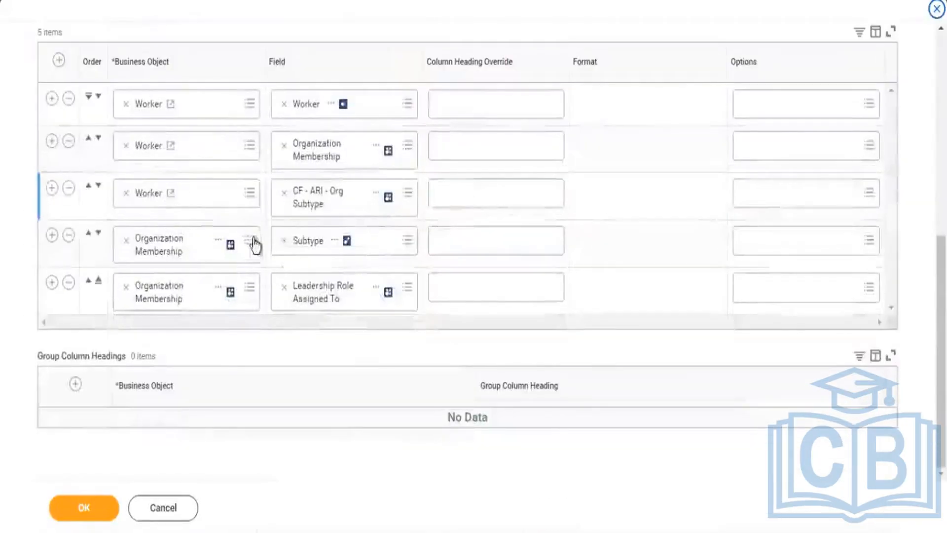
click(69, 282)
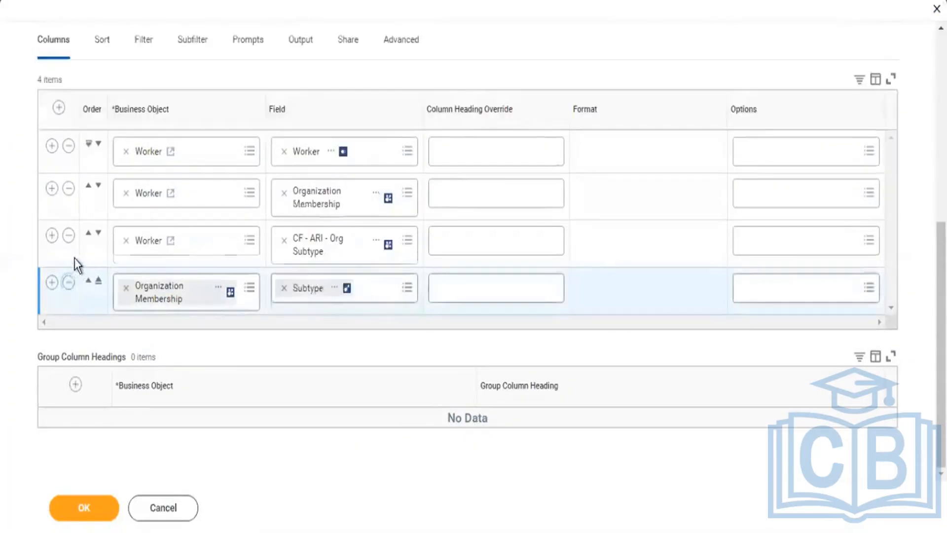
click(69, 282)
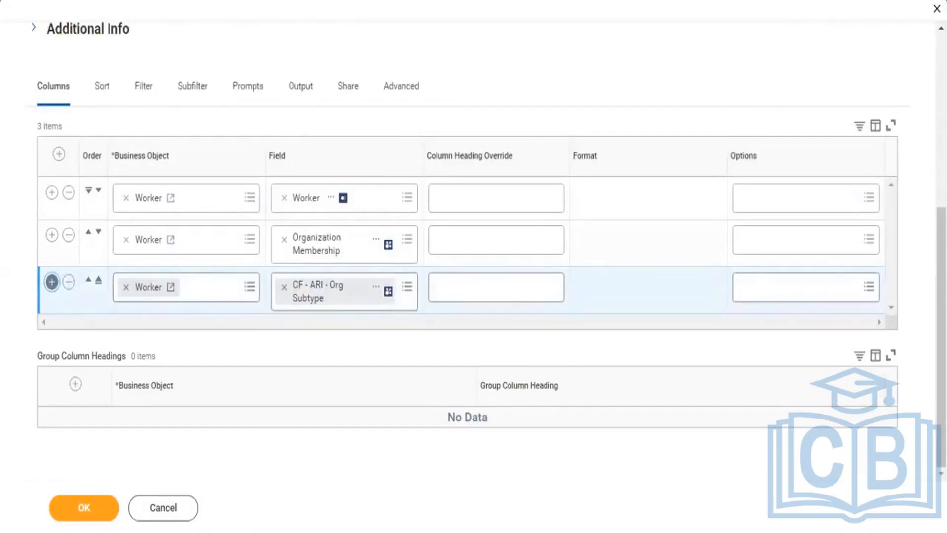
Step: Add a report column on the Worker business object with the field CF - Worker - Business Unit
click(51, 282)
click(303, 336)
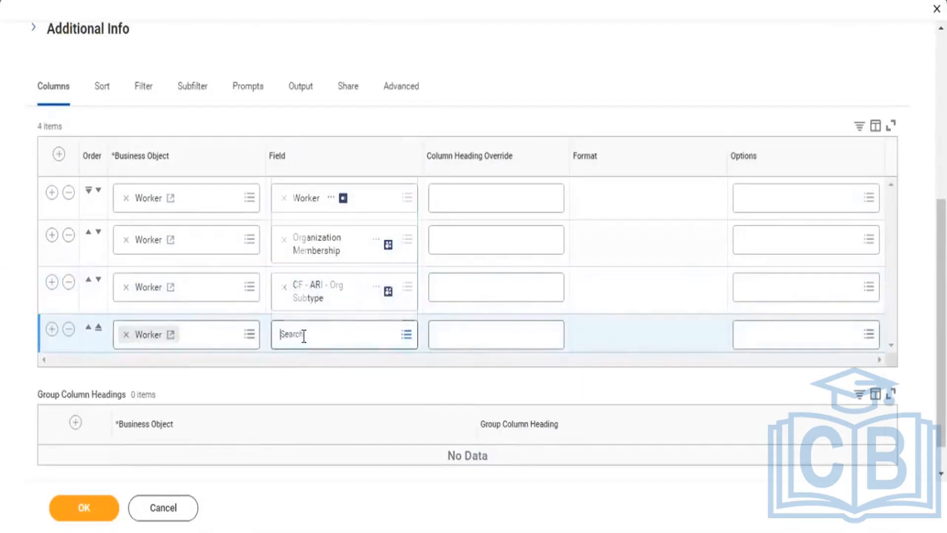
text(CF - Worker - Business Unit)
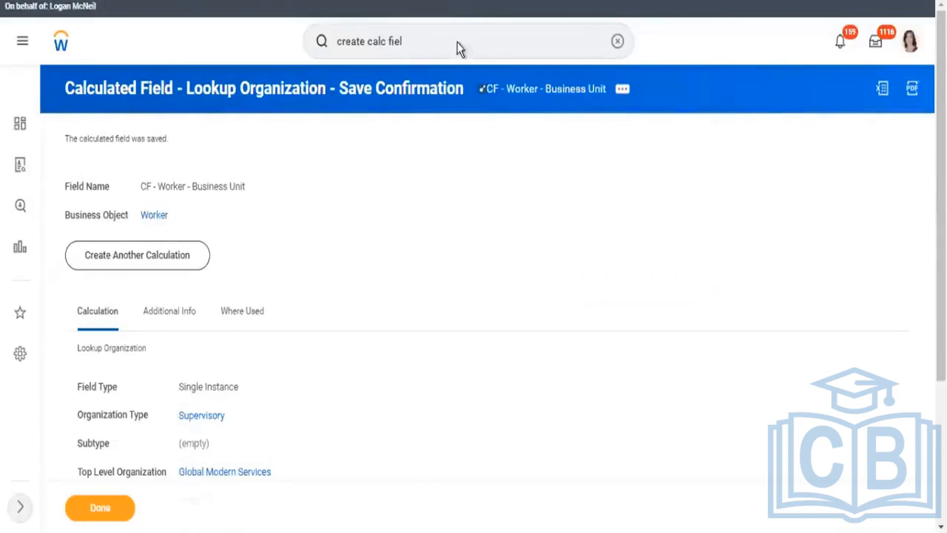
Step: Compare the calculated field's business object, organization type and return level with the report's primary business object
scroll(520, 435, down, 4)
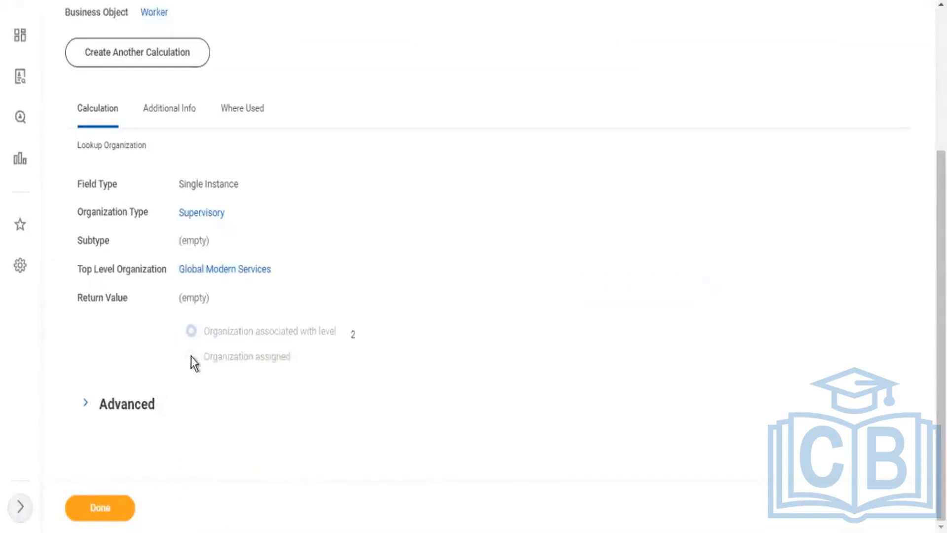
scroll(312, 333, up, 4)
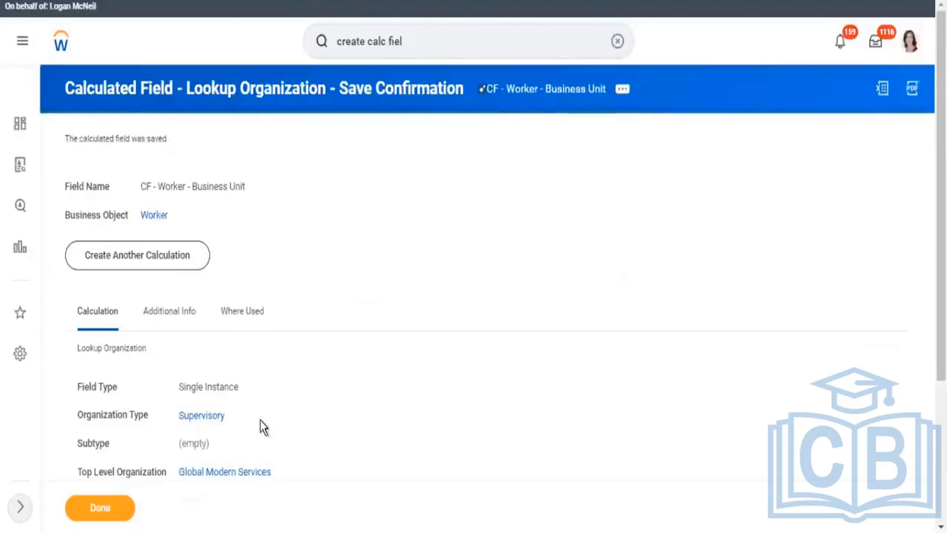
scroll(332, 444, down, 2)
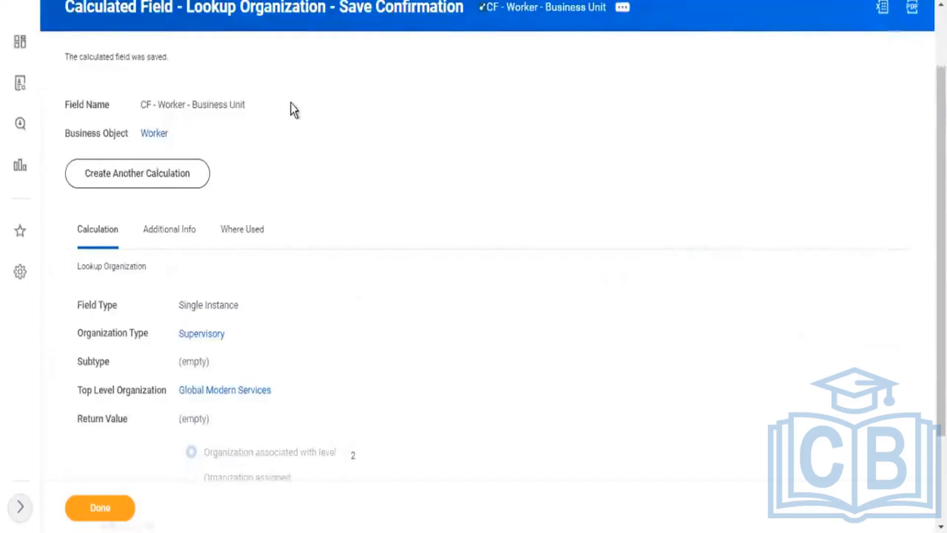
scroll(291, 103, up, 2)
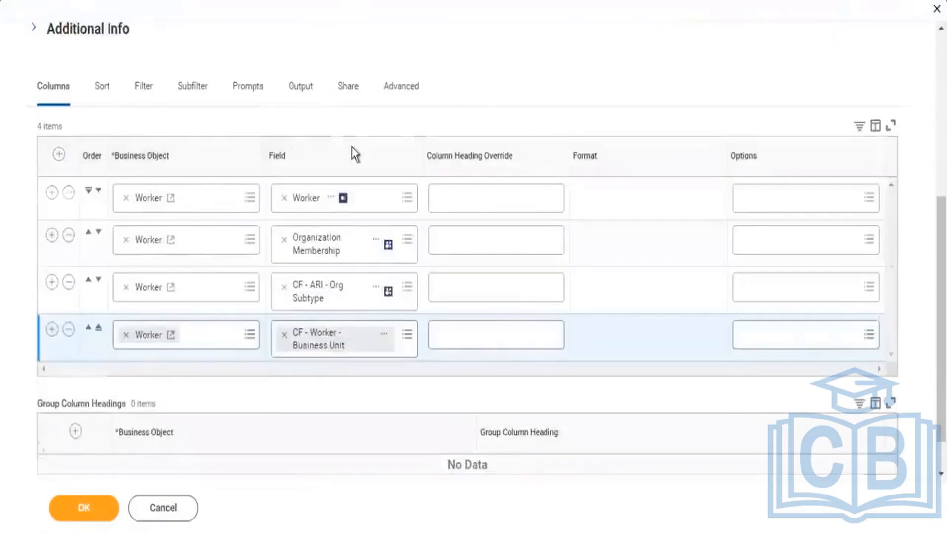
scroll(351, 146, up, 5)
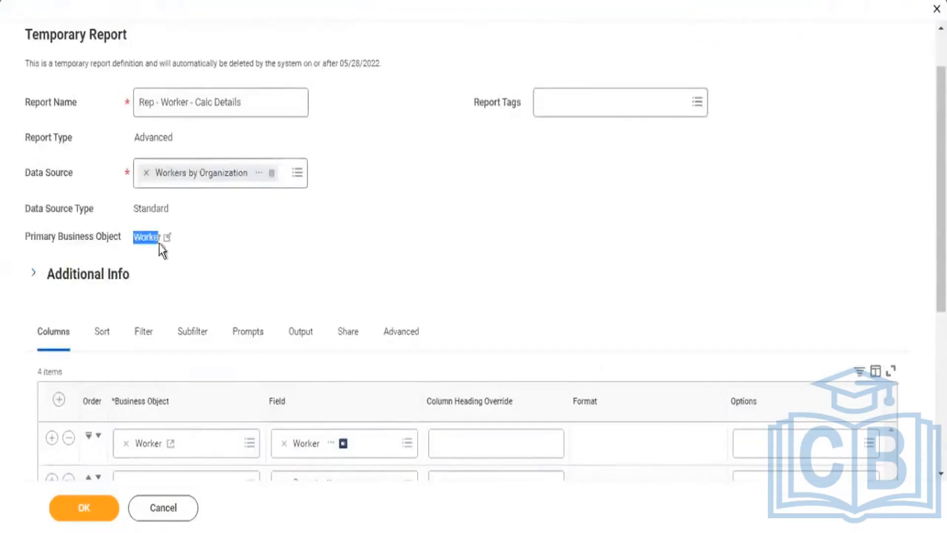
scroll(151, 352, down, 5)
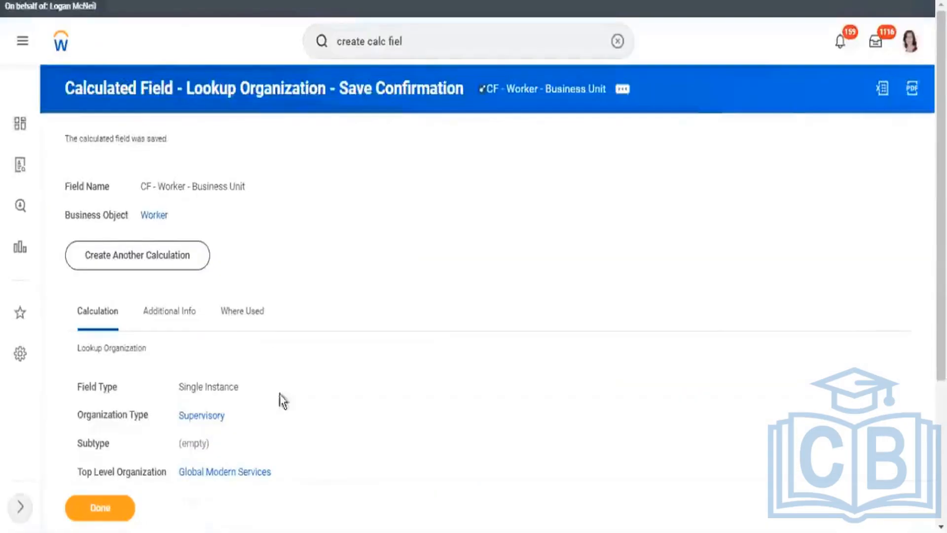
drag(174, 424, 268, 410)
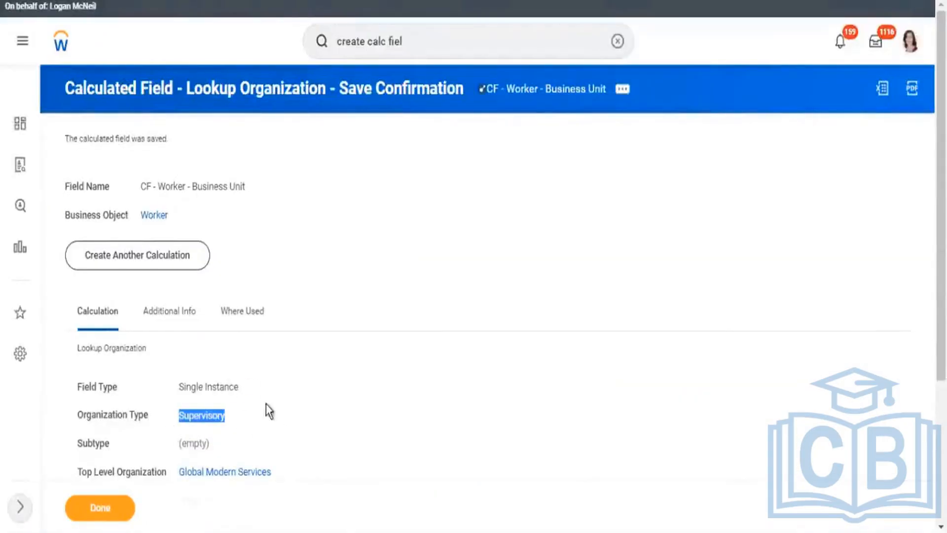
scroll(306, 411, down, 4)
drag(292, 358, 282, 331)
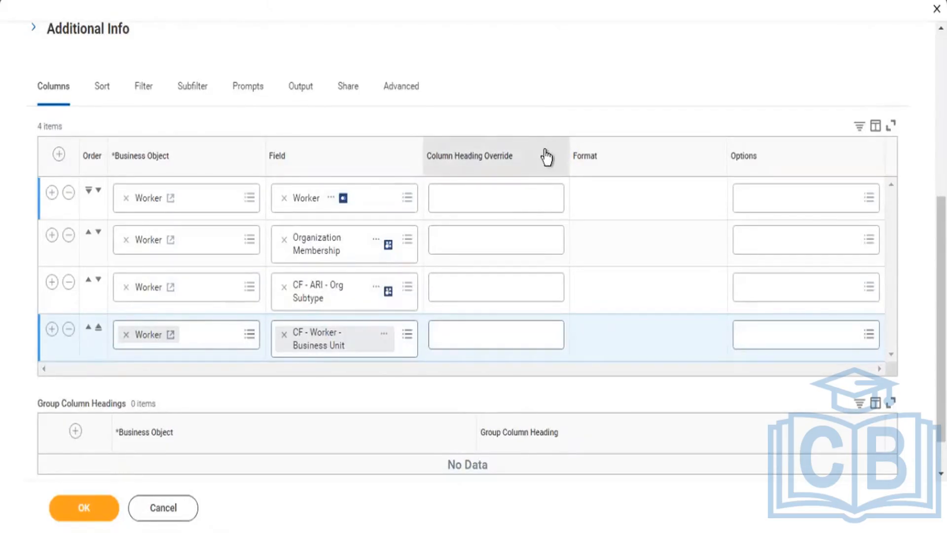
Step: Save the report and run it for the Global Modern Services organization, including subordinate organizations and managers
click(80, 509)
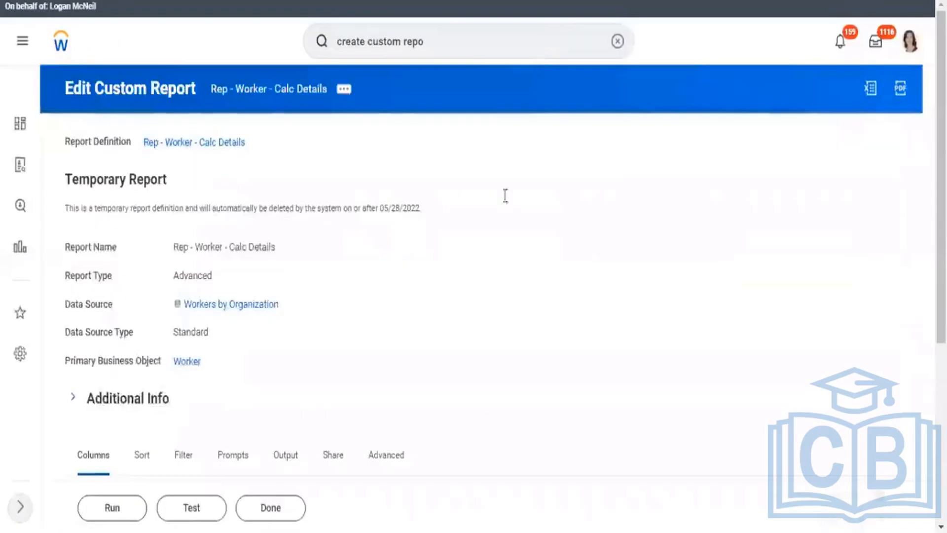
click(120, 516)
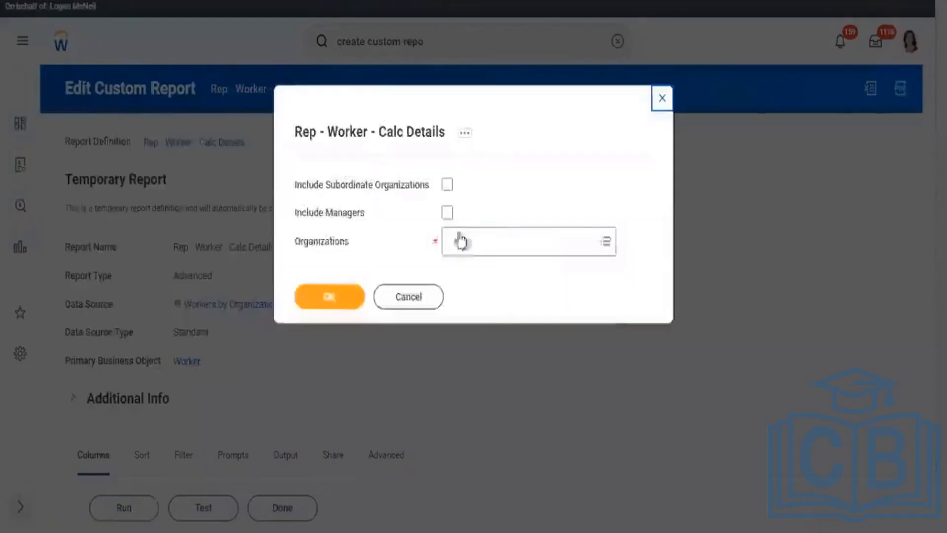
click(461, 241)
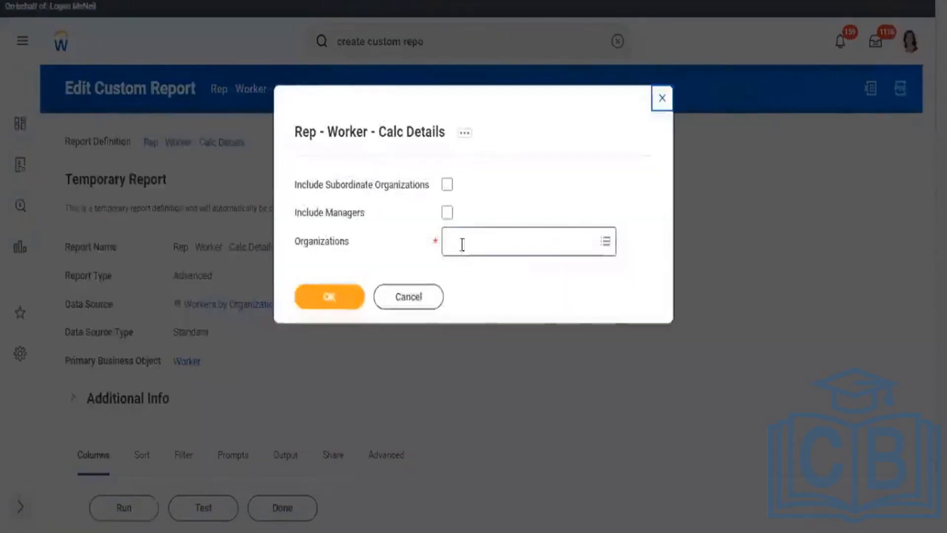
text(global modern services)
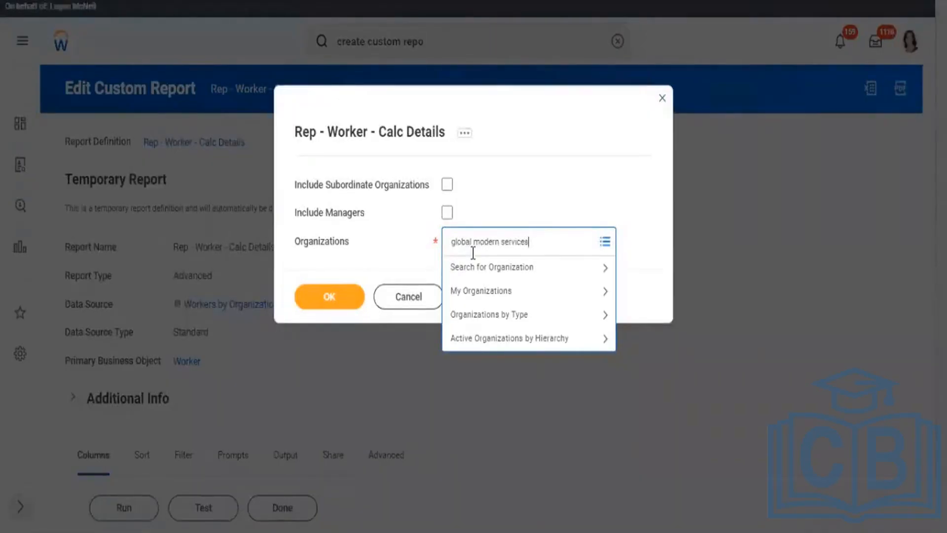
key(Return)
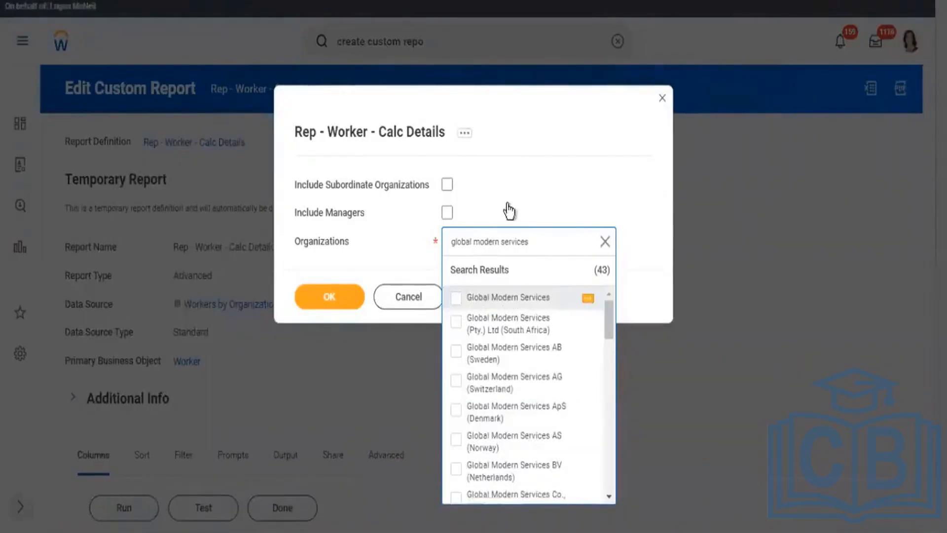
key(Return)
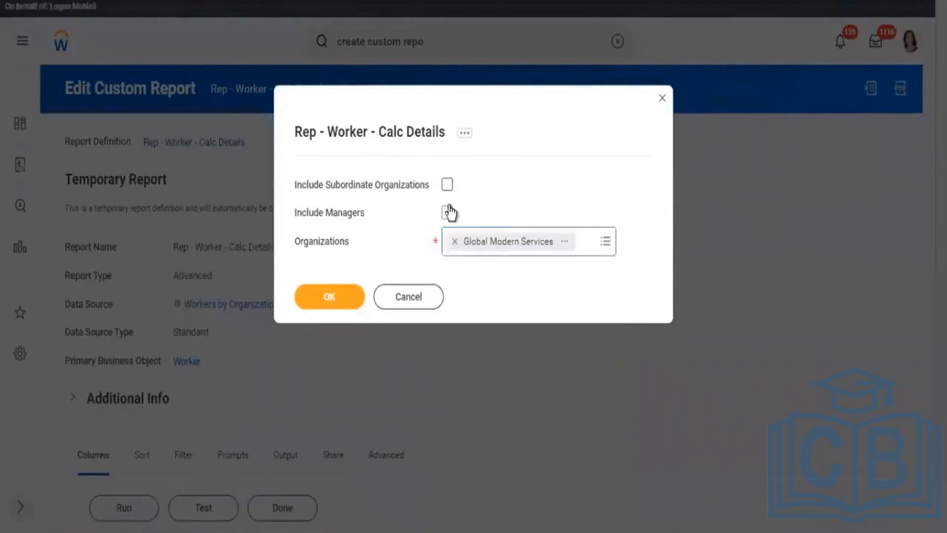
click(447, 183)
click(447, 213)
click(332, 302)
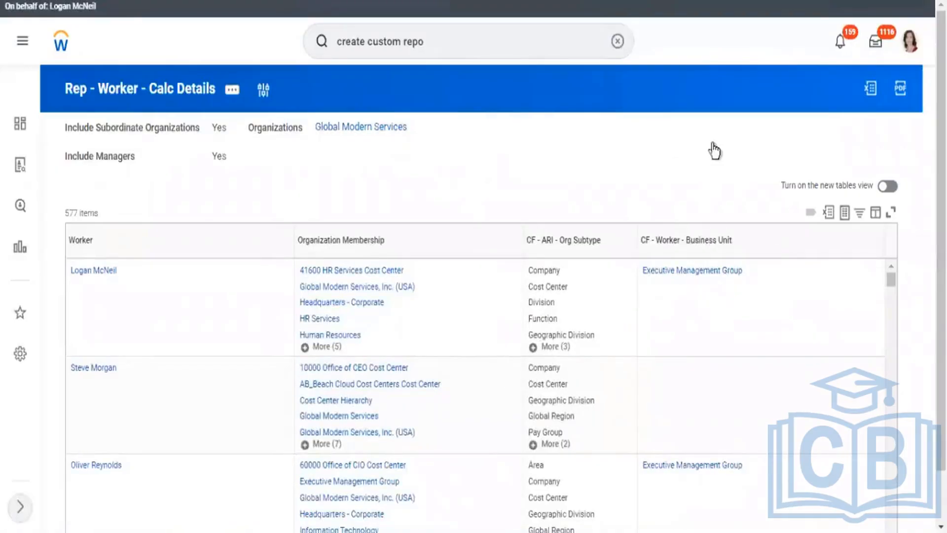
Step: Examine the CF - Worker - Business Unit values for the workers in the report output
scroll(723, 150, down, 1)
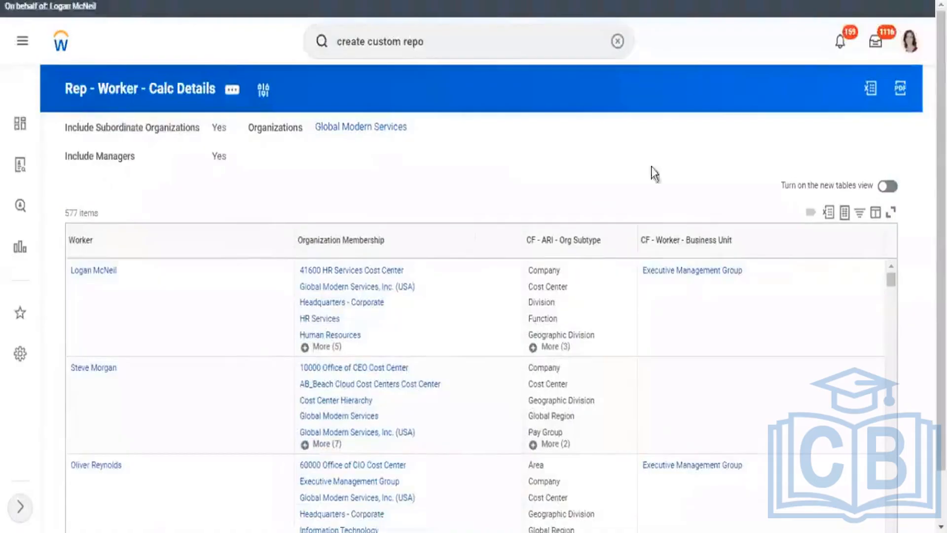
scroll(712, 316, down, 1)
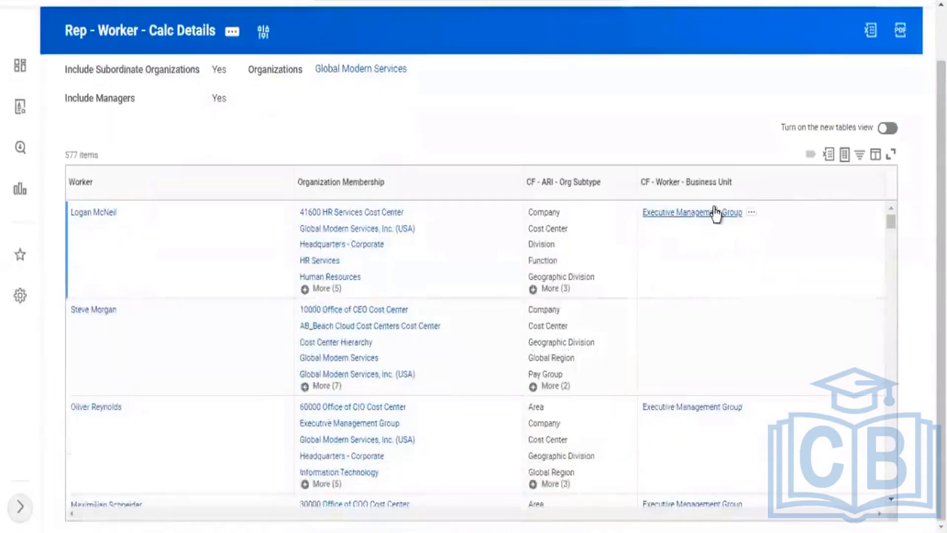
scroll(714, 218, down, 1)
scroll(695, 216, up, 1)
Step: Open the Executive Management Group organization, expand its details, and check its place in the hierarchy against the calculated field's level setting
mouse_move(694, 216)
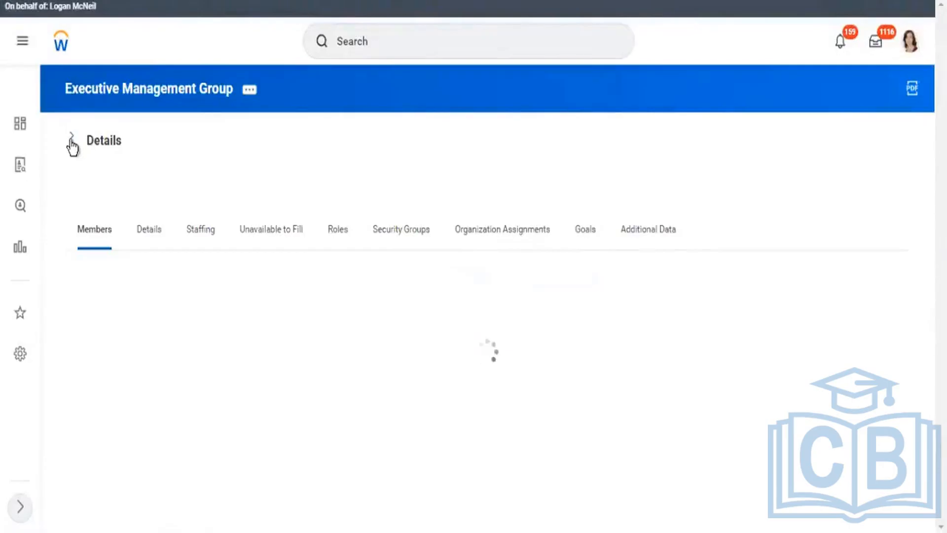
click(72, 140)
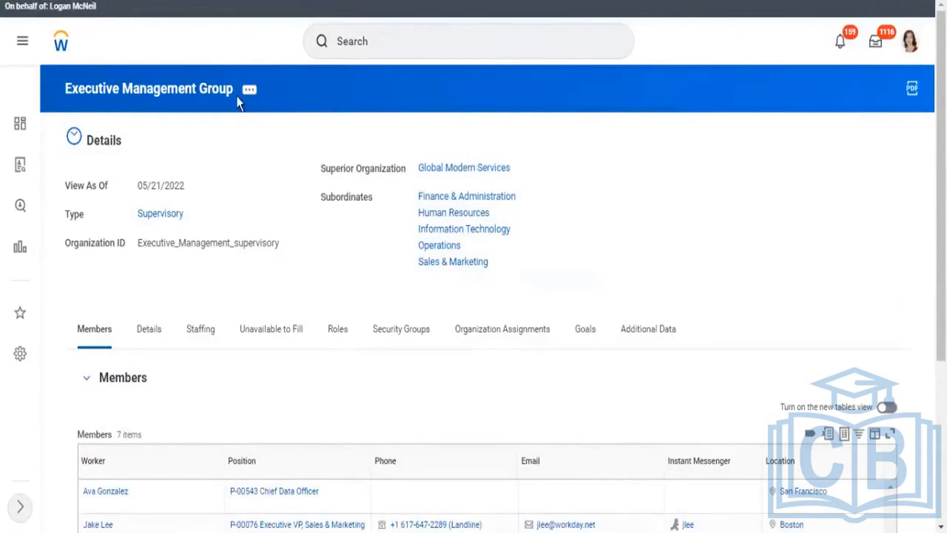
drag(236, 96, 65, 95)
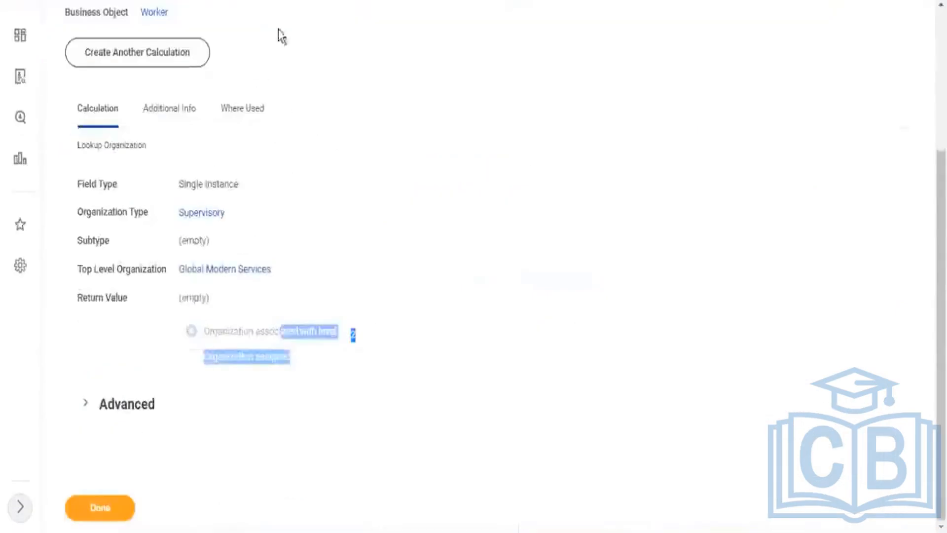
scroll(317, 47, up, 5)
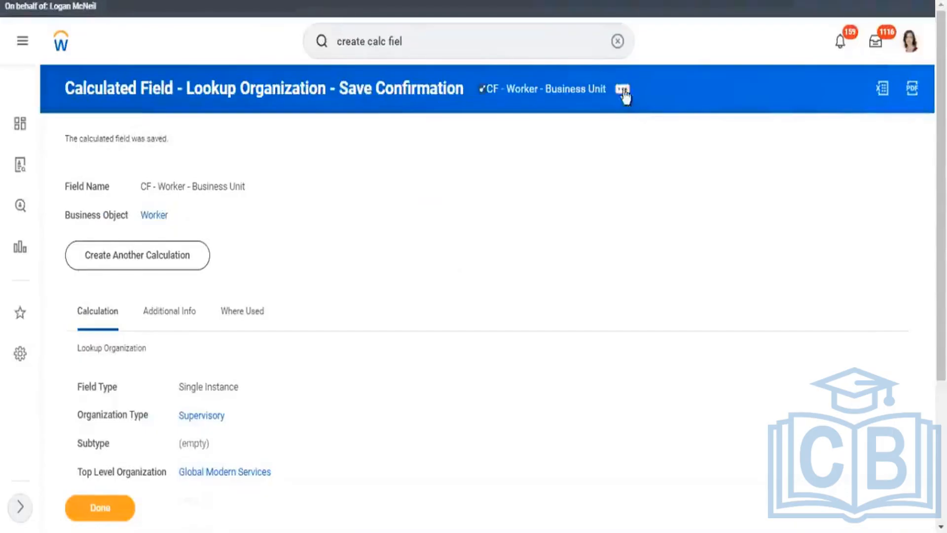
Step: Edit the CF - Worker - Business Unit calculated field to return the organization associated with level 3, and save it
click(622, 89)
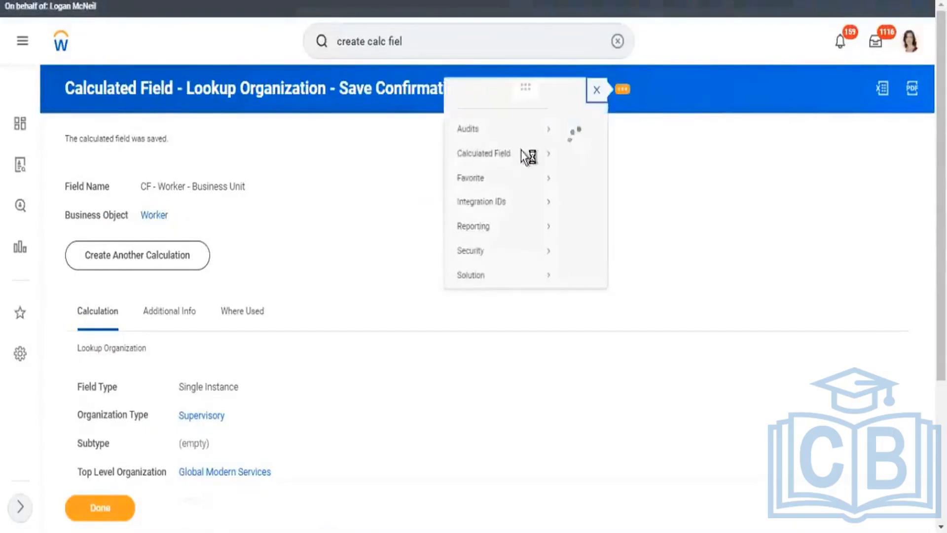
mouse_move(225, 170)
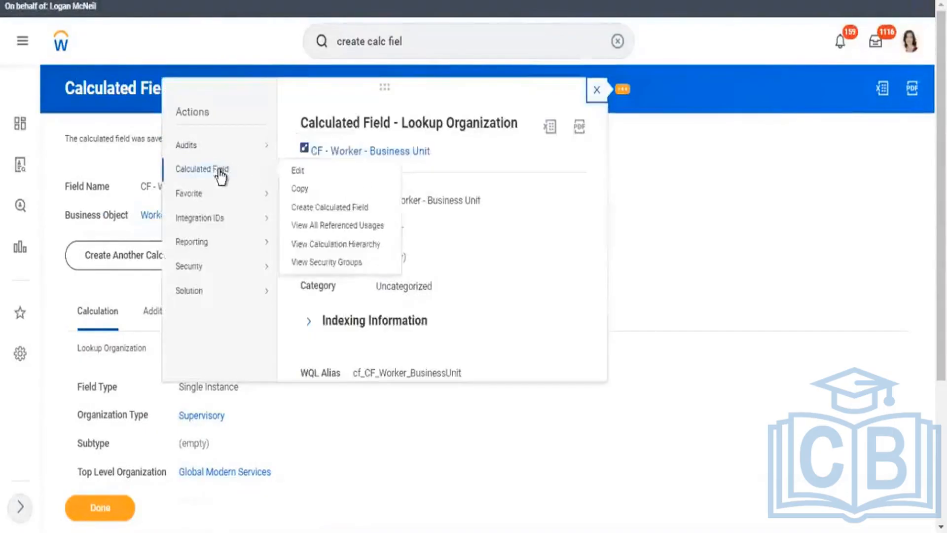
click(412, 215)
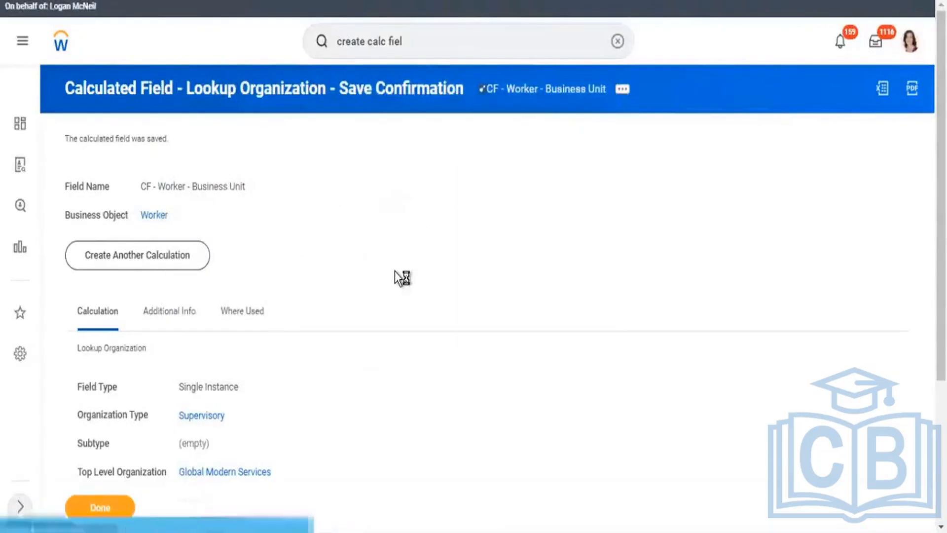
scroll(290, 428, down, 3)
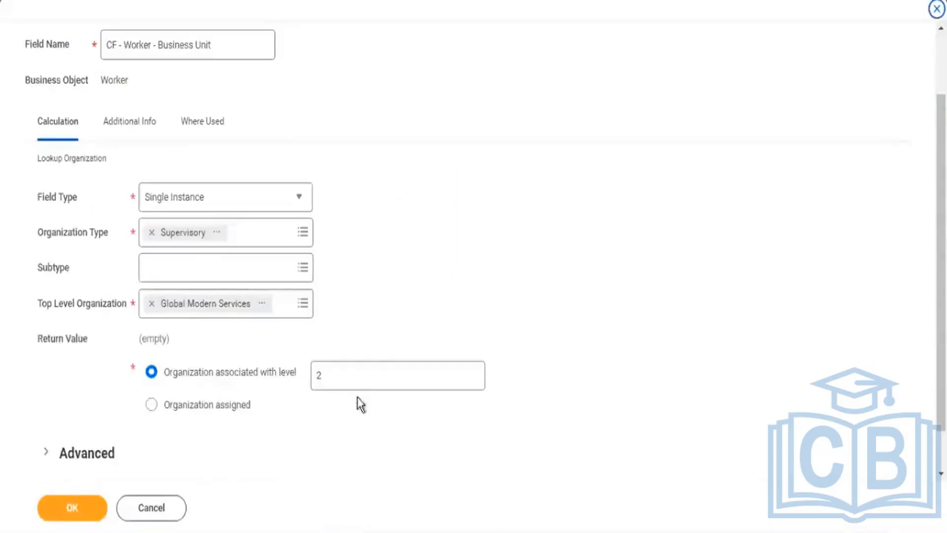
click(279, 376)
text(3)
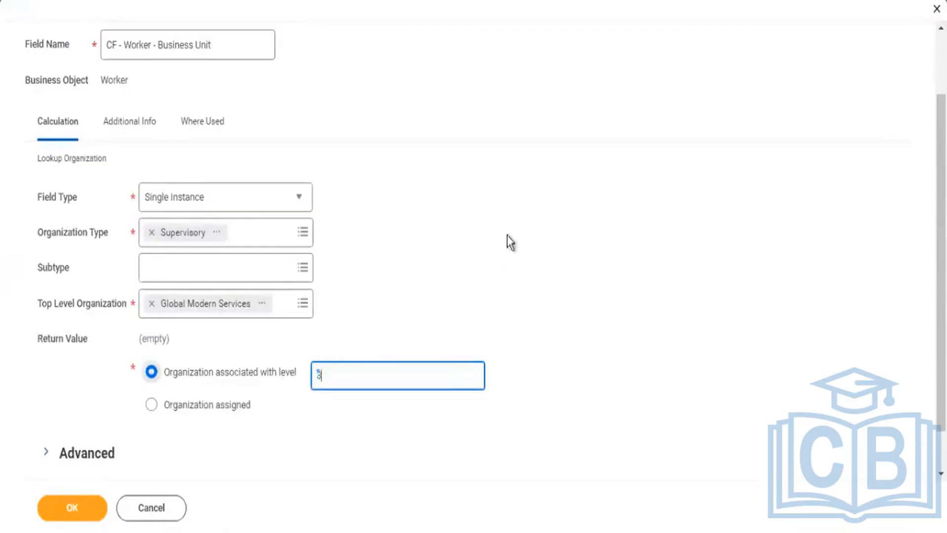
click(72, 508)
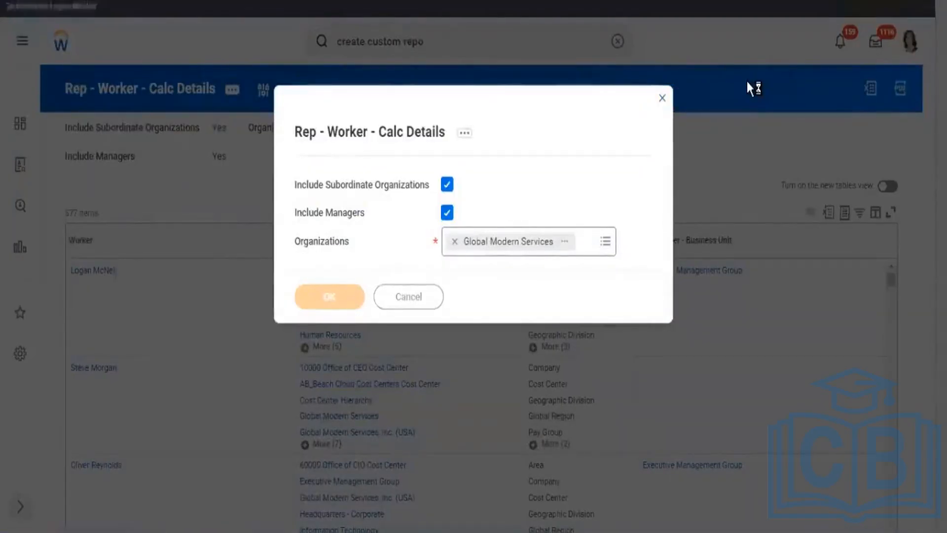
Step: Check the superior organization and subordinates on the Executive Management Group organization page
scroll(637, 126, down, 1)
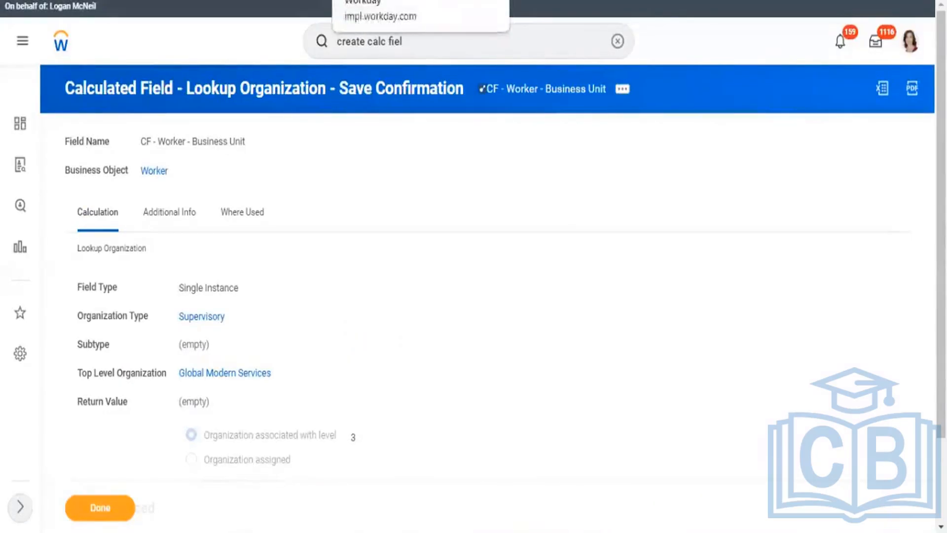
click(513, 1)
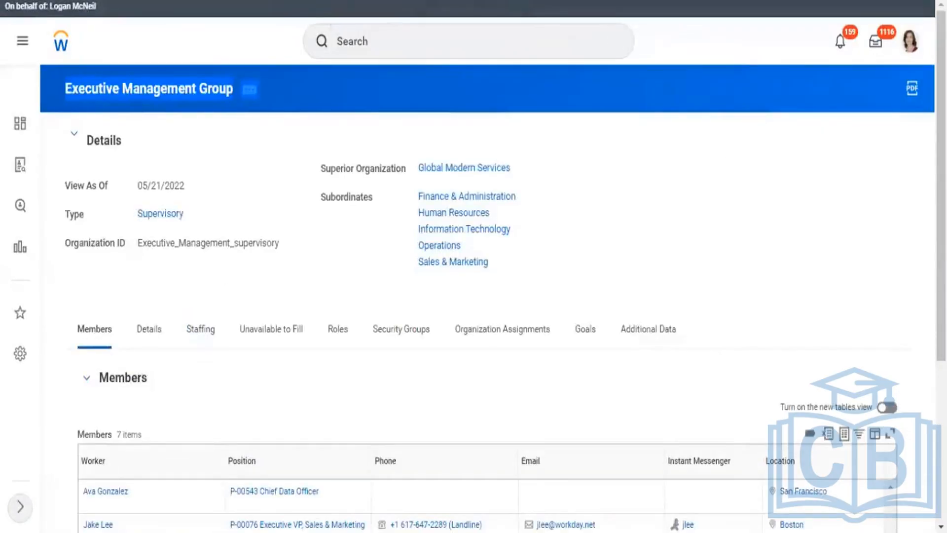
scroll(531, 156, down, 2)
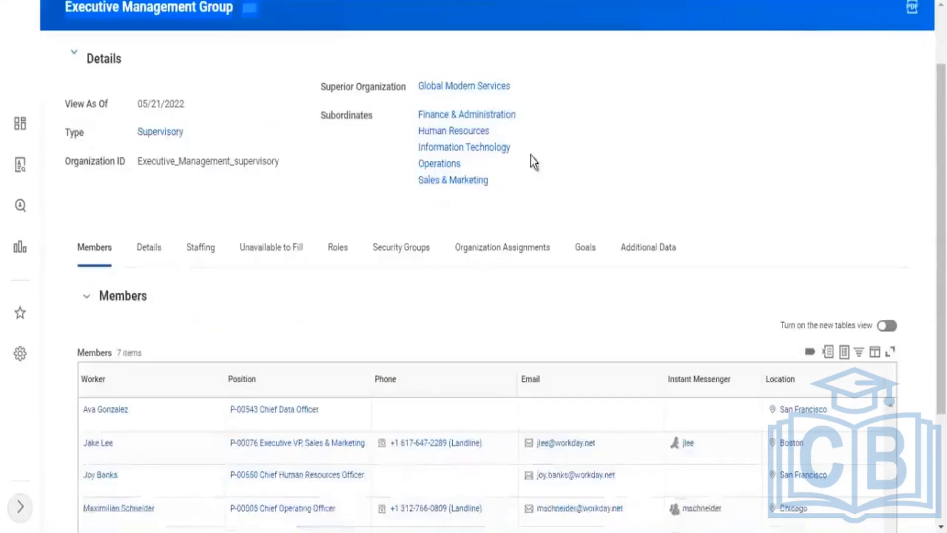
drag(515, 86, 431, 87)
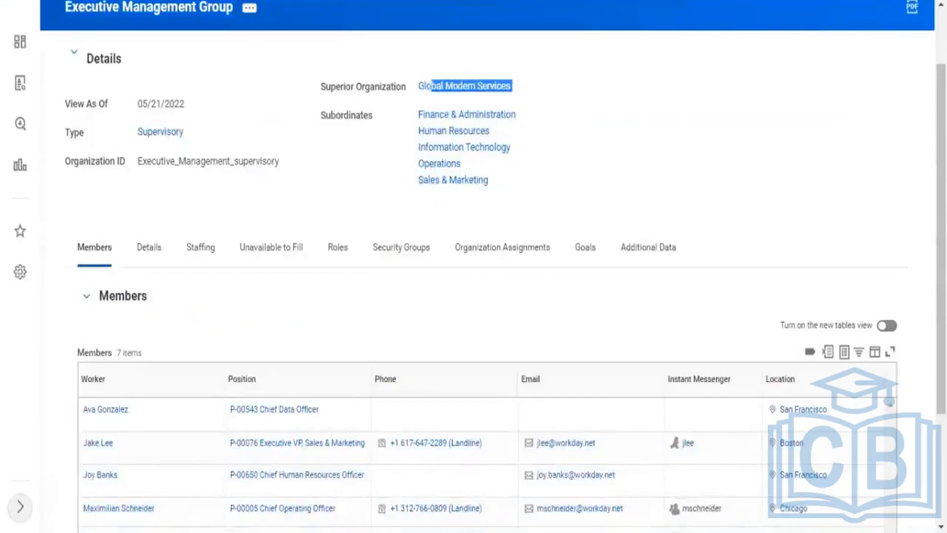
Step: Review the CF - Worker - Business Unit values across workers in the Rep - Worker - Calc Details report
click(419, 1)
scroll(451, 307, down, 10)
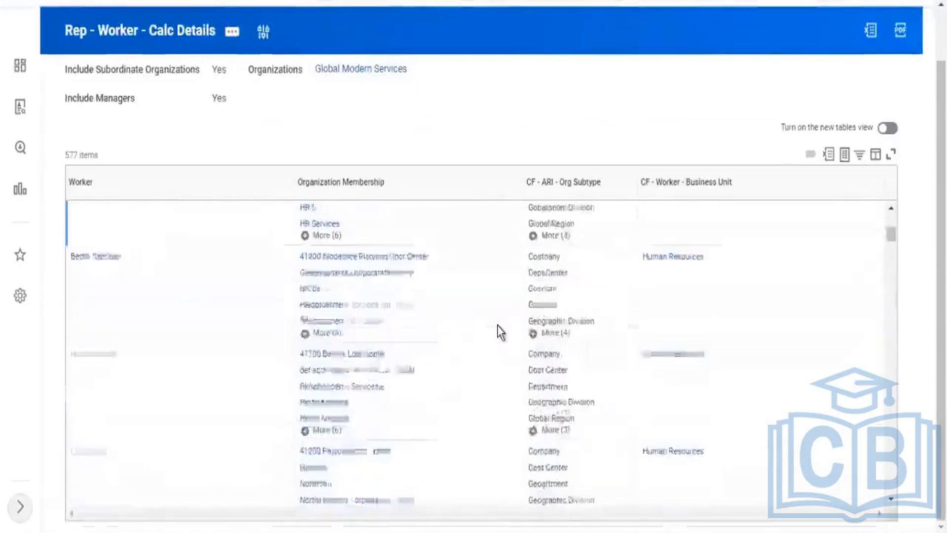
scroll(498, 330, down, 15)
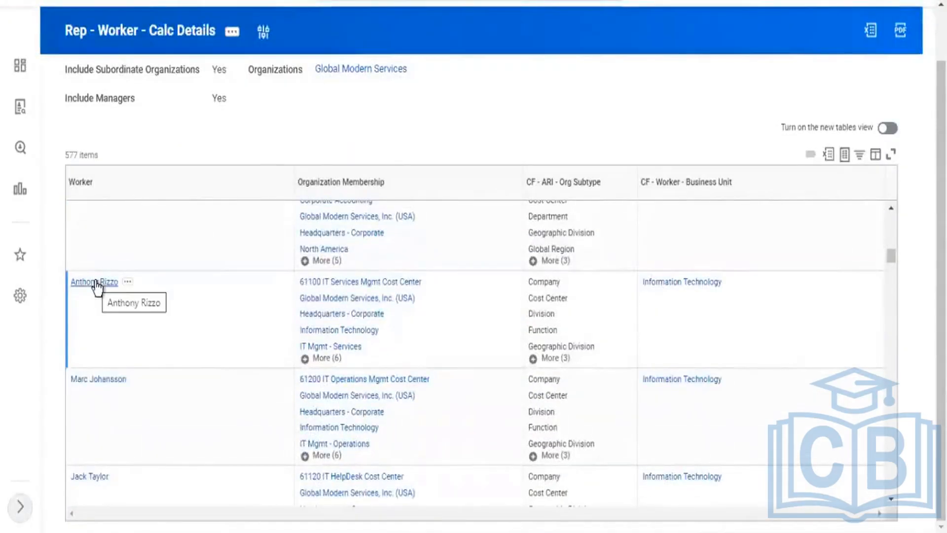
drag(891, 259, 898, 390)
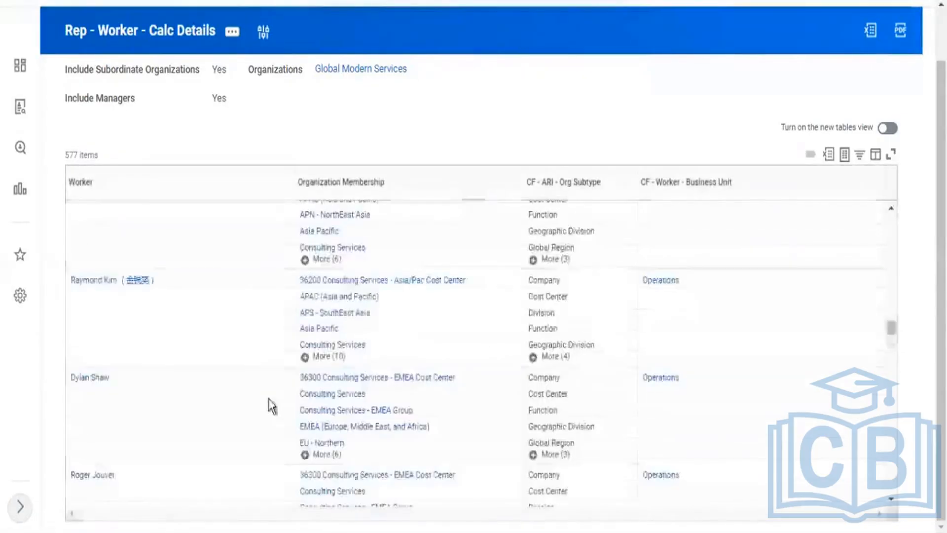
Step: Trace an Asia/Pac consultant's supervisory organization from the worker profile up to Consulting Services and its superior organization
click(99, 278)
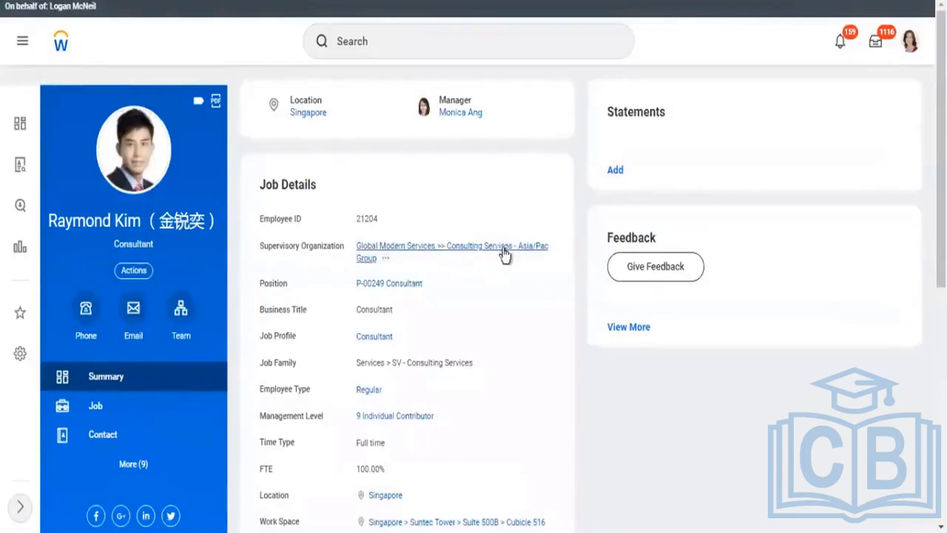
click(547, 243)
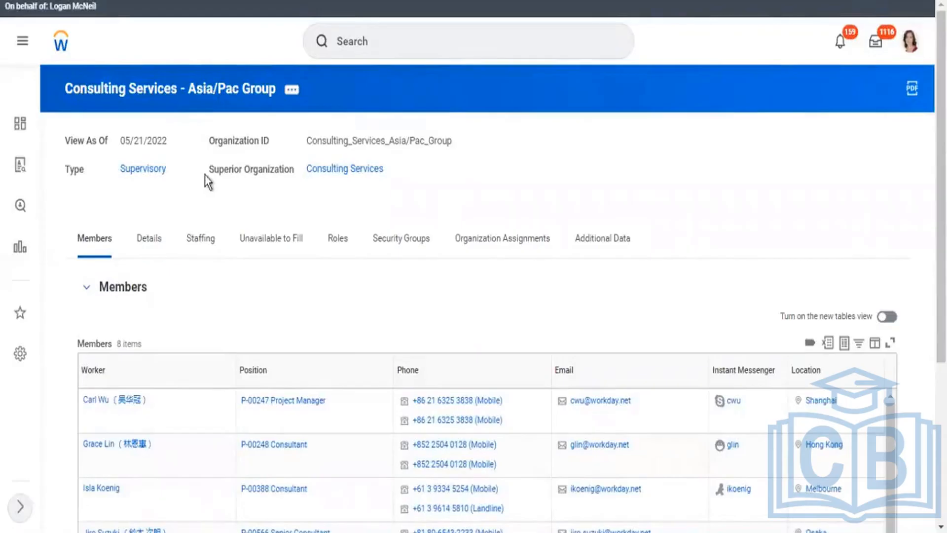
drag(284, 170, 364, 171)
click(345, 170)
click(73, 136)
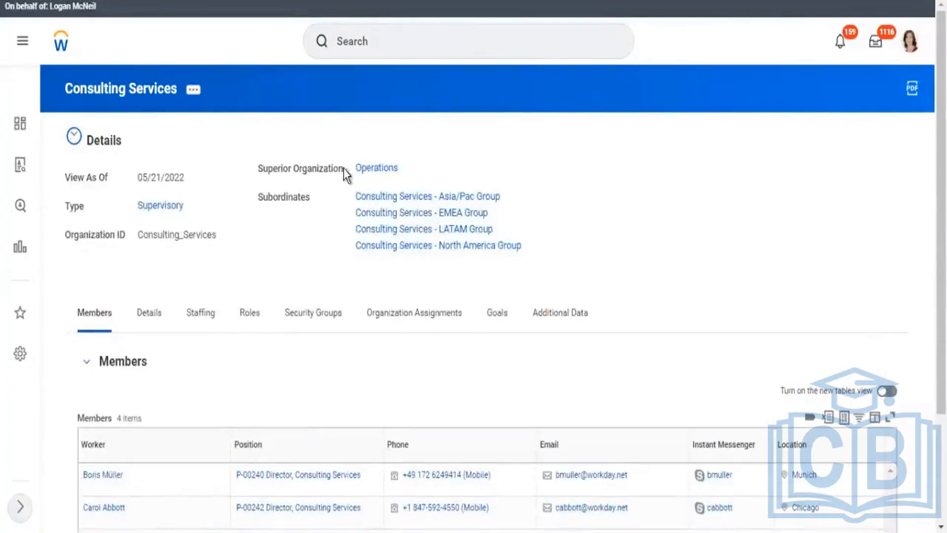
drag(345, 172, 414, 177)
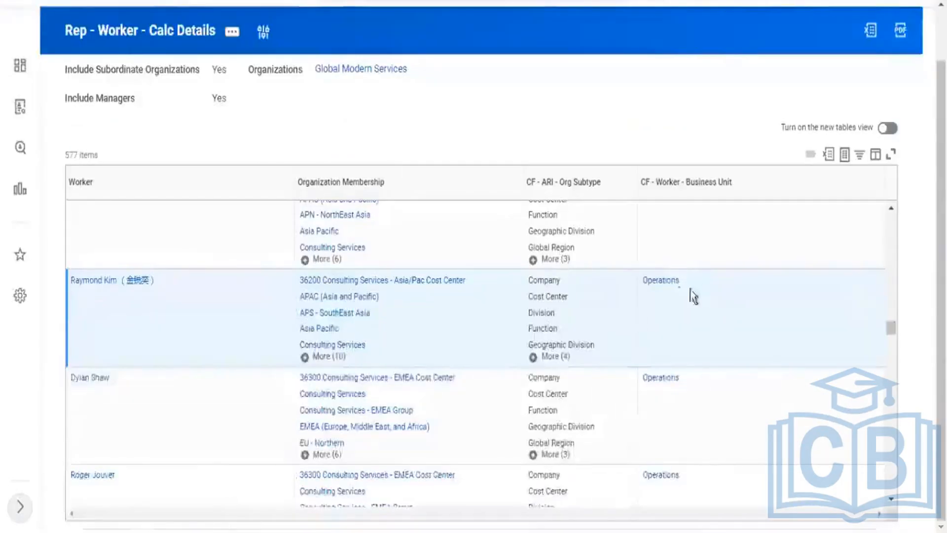
Step: Check the same worker's business unit in the report and trace Operations up to Executive Management Group
drag(693, 297, 645, 280)
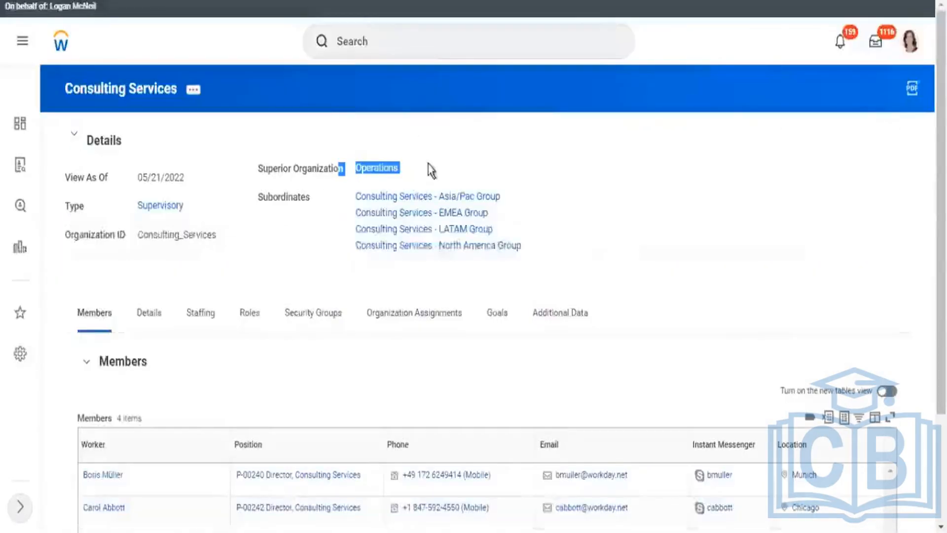
click(388, 176)
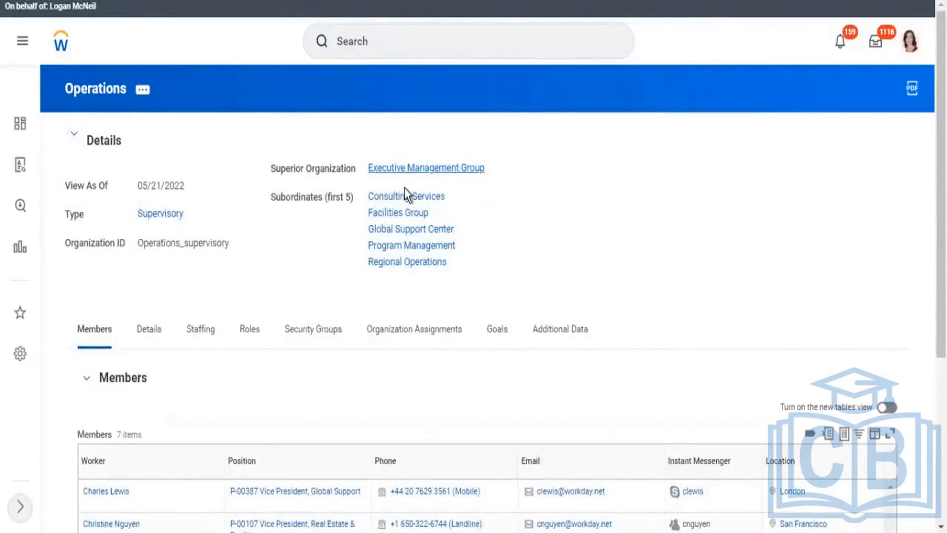
click(421, 170)
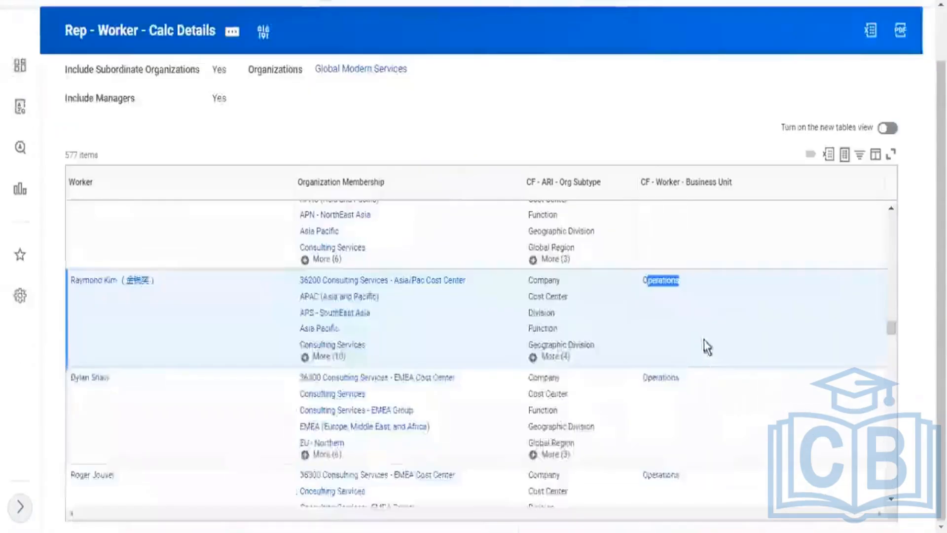
Step: Compare the business unit values of the consulting workers in the neighbouring report rows
scroll(708, 344, down, 2)
scroll(716, 311, up, 5)
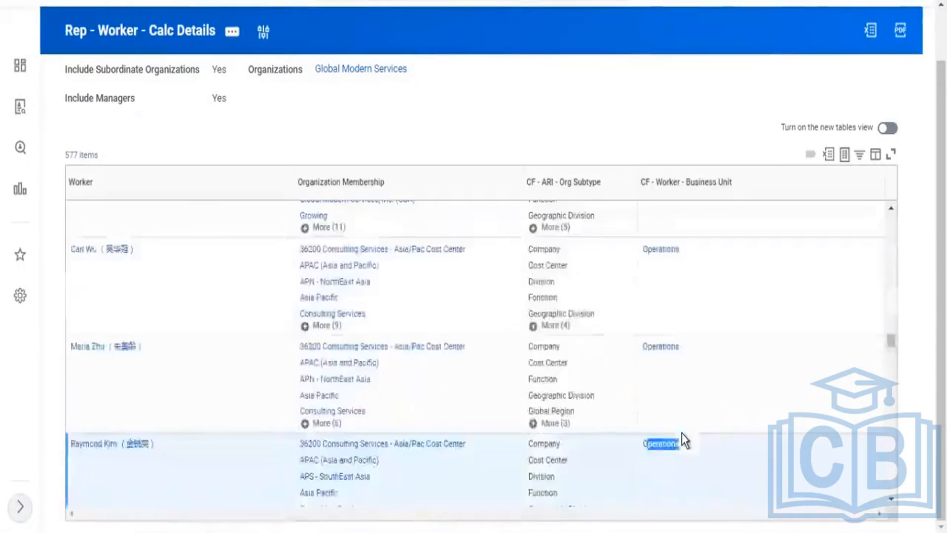
scroll(682, 434, down, 3)
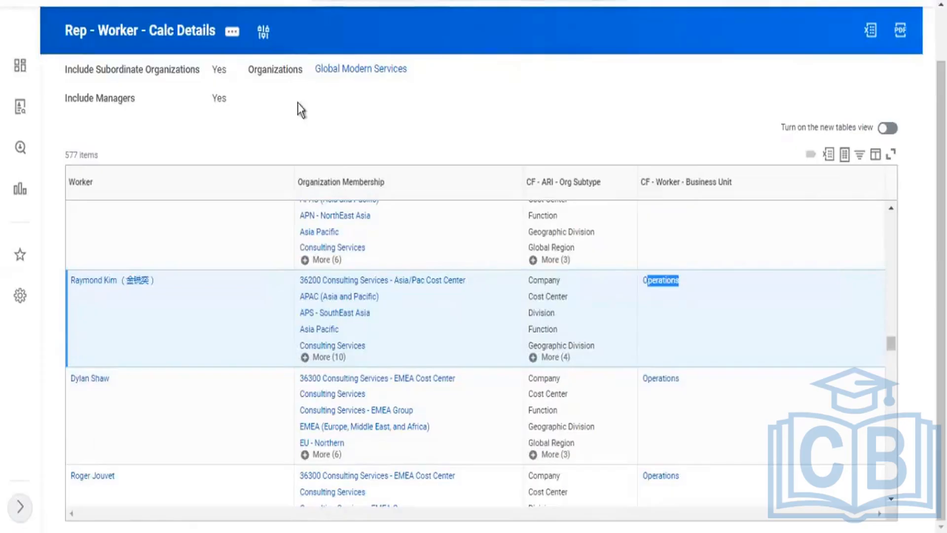
Step: Open the Rep - Worker - Calc Details report definition for editing at its column list
scroll(444, 148, up, 2)
click(169, 89)
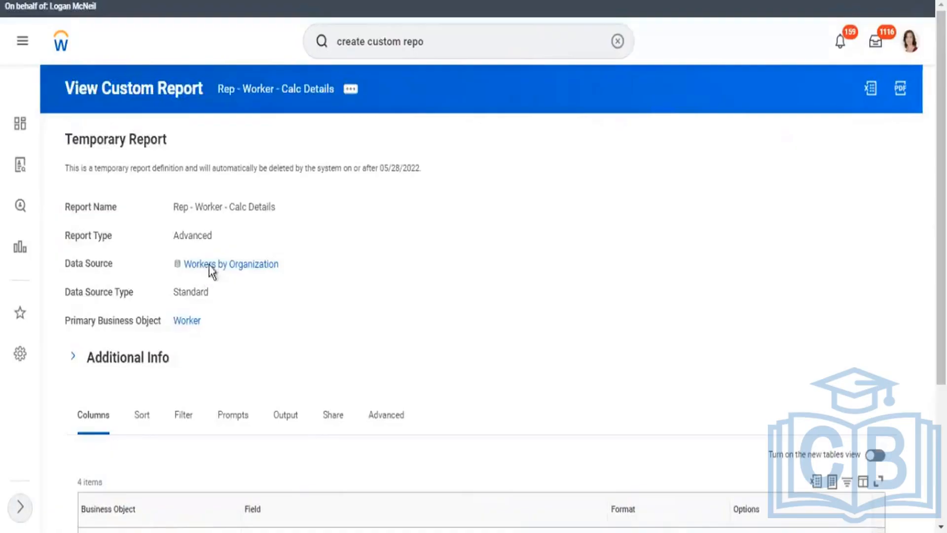
triple_click(362, 248)
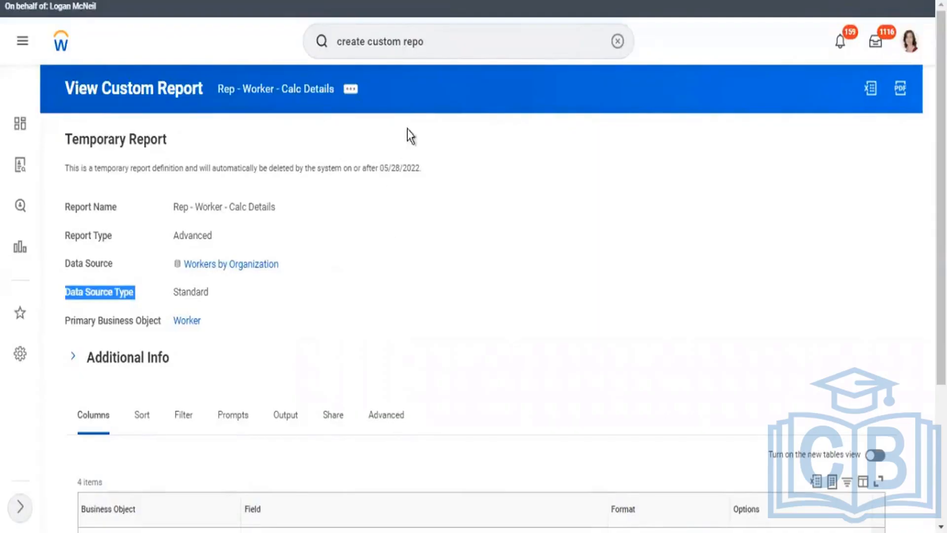
click(351, 90)
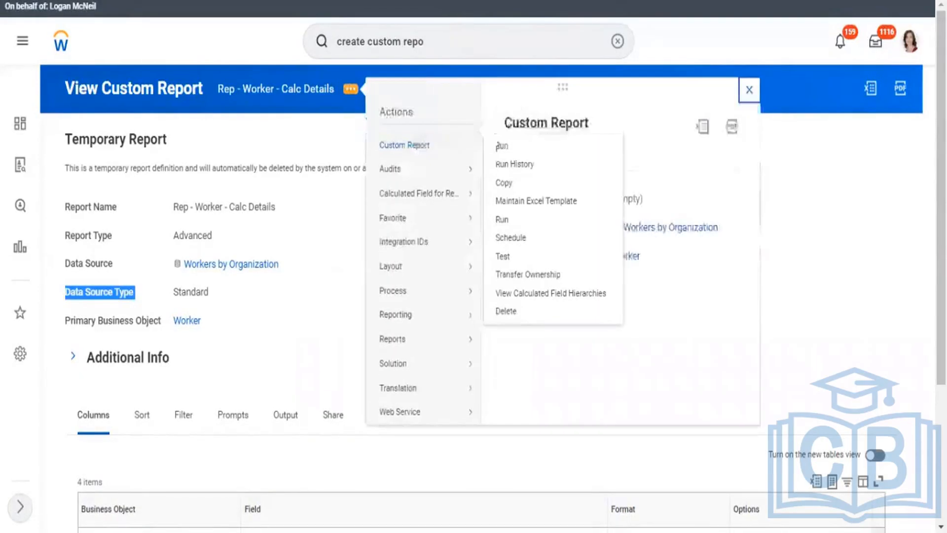
click(499, 147)
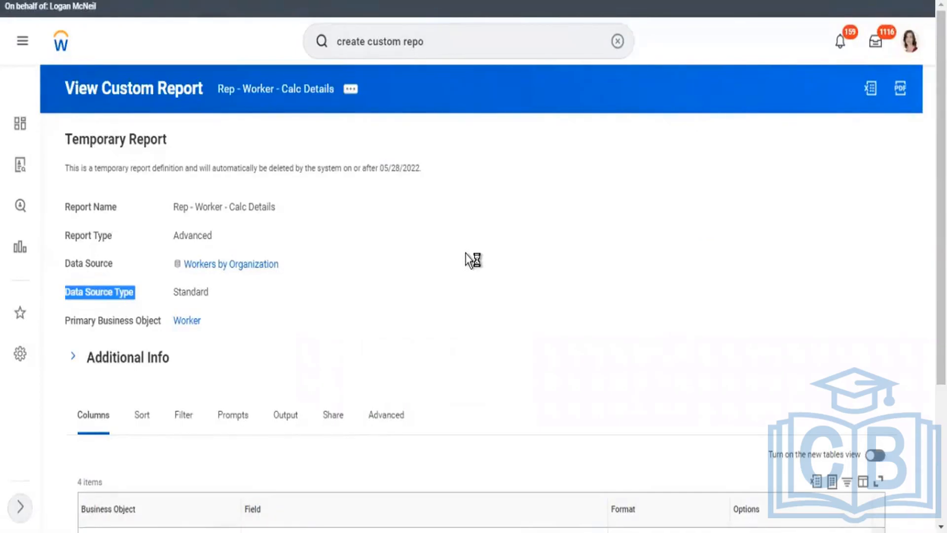
scroll(466, 253, down, 2)
scroll(466, 255, down, 2)
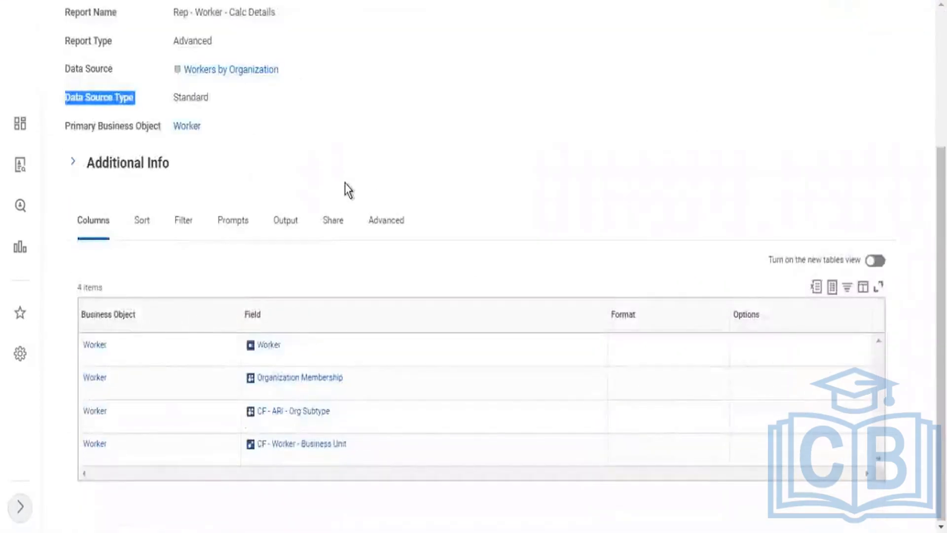
scroll(291, 241, down, 8)
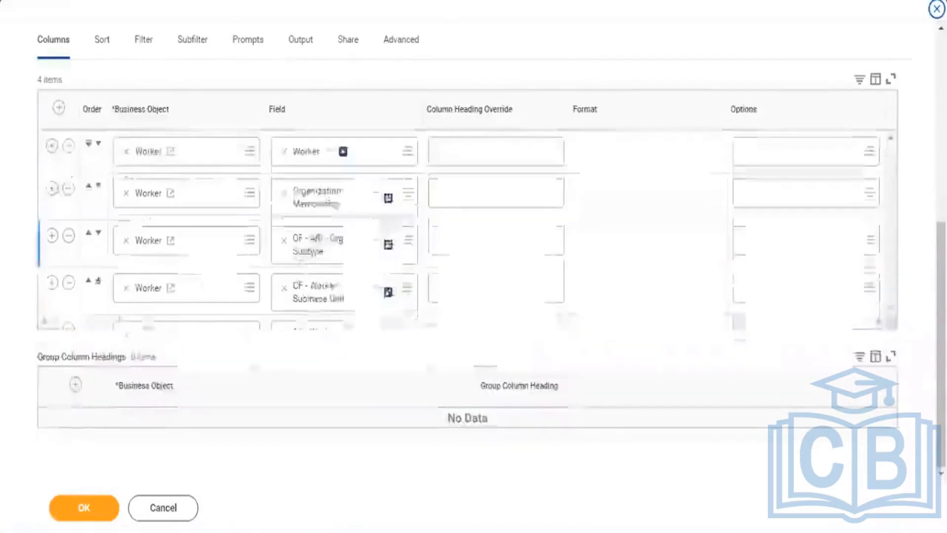
Step: Add a Worker column row after CF - Worker - Business Unit and search its field for "org by type"
click(51, 283)
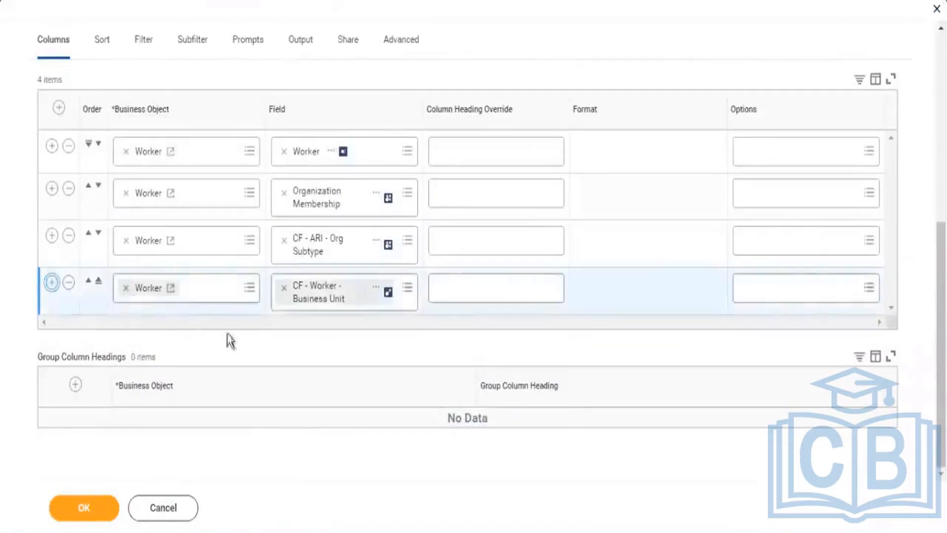
click(309, 332)
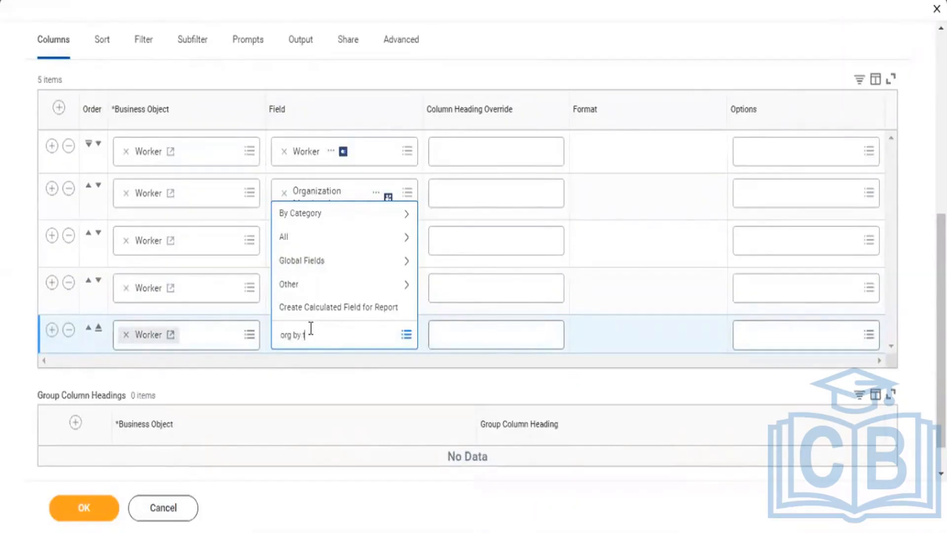
key(Return)
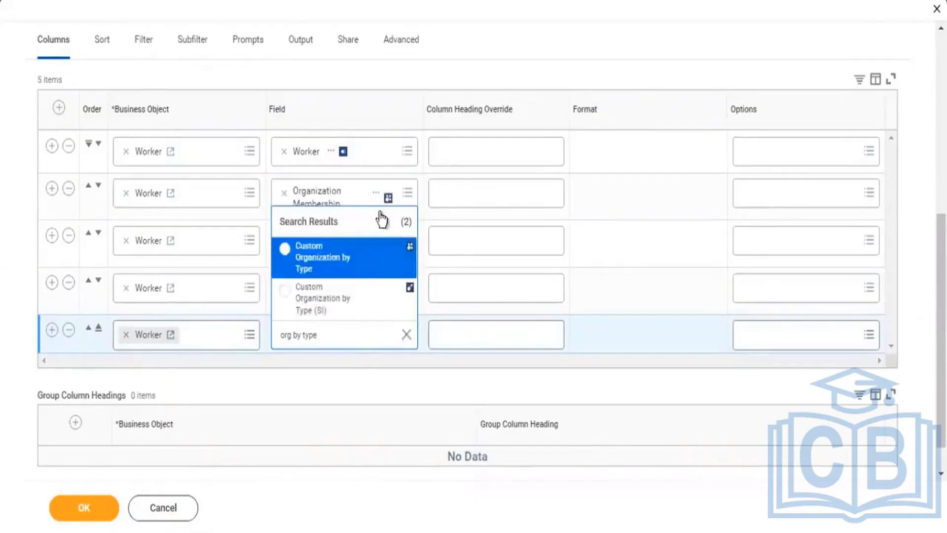
Step: Examine the description, parameters and built-in prompts of the Custom Organization by Type report field
mouse_move(311, 268)
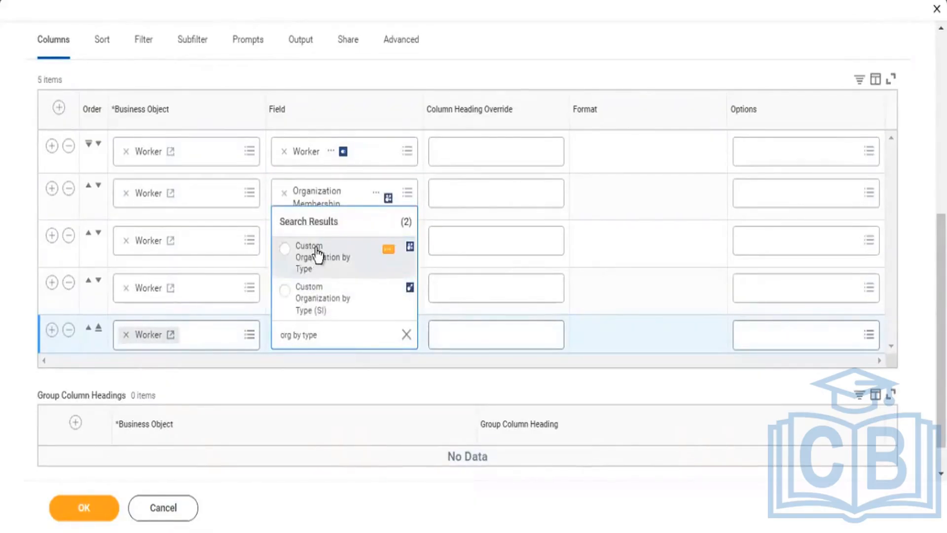
click(387, 249)
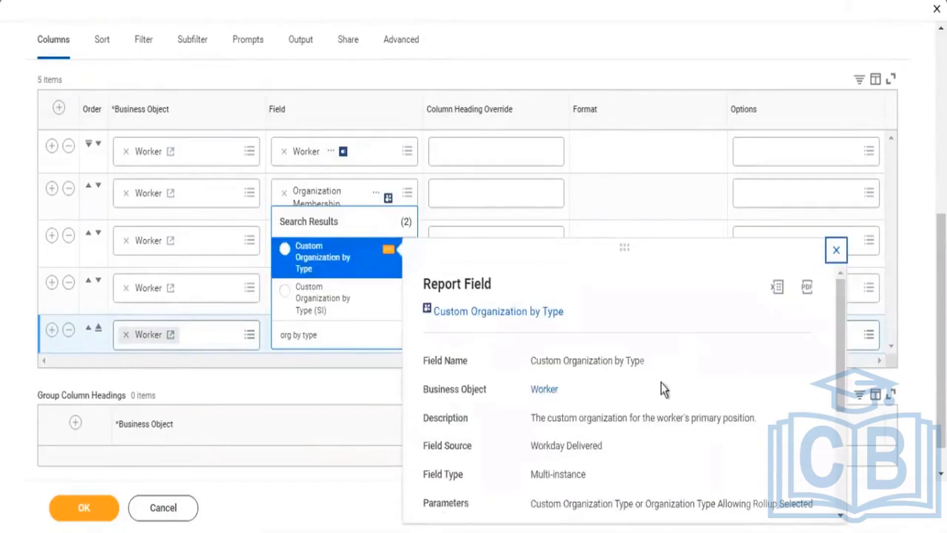
scroll(661, 387, down, 2)
drag(546, 336, 754, 336)
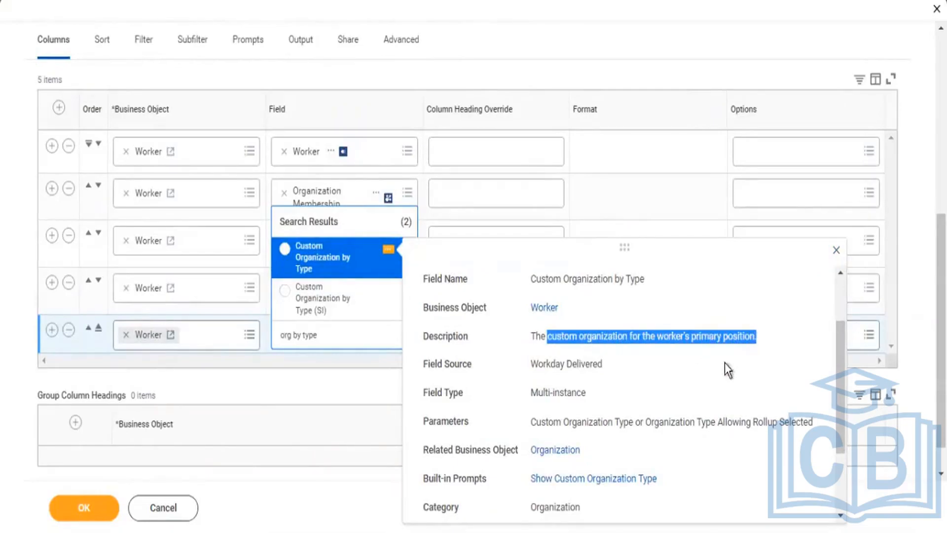
scroll(701, 405, down, 2)
drag(659, 397, 535, 400)
scroll(628, 370, up, 3)
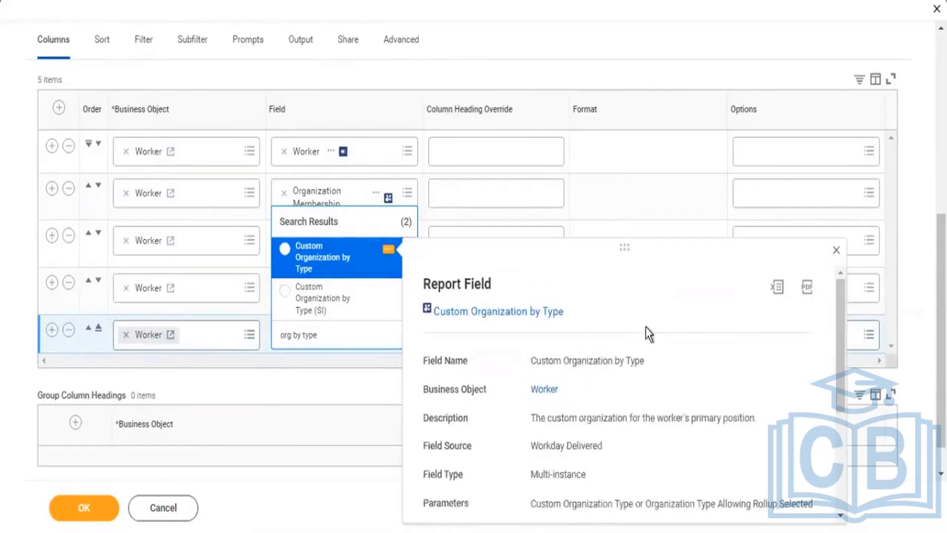
Step: Assign Custom Organization by Type to the new Worker column and run the saved Rep - Worker - Calc Details report
drag(641, 362, 564, 361)
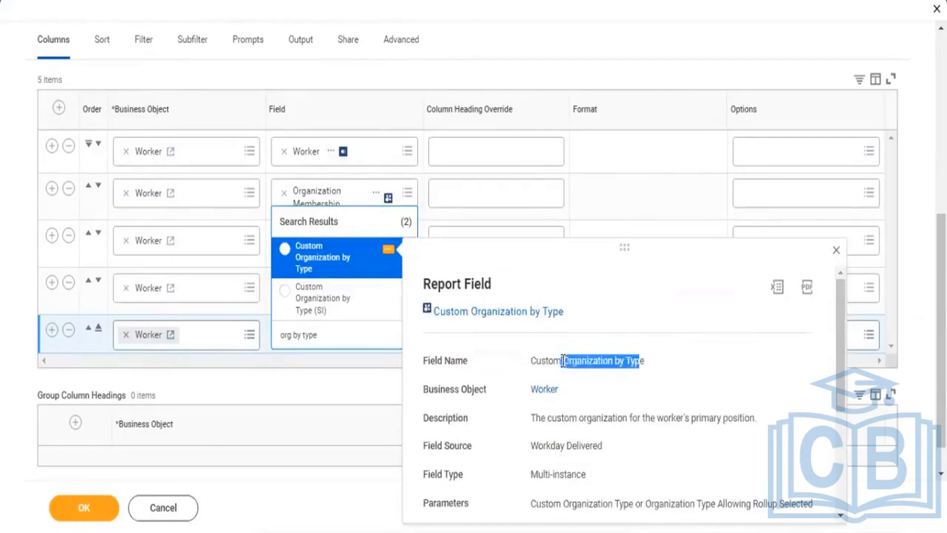
click(335, 257)
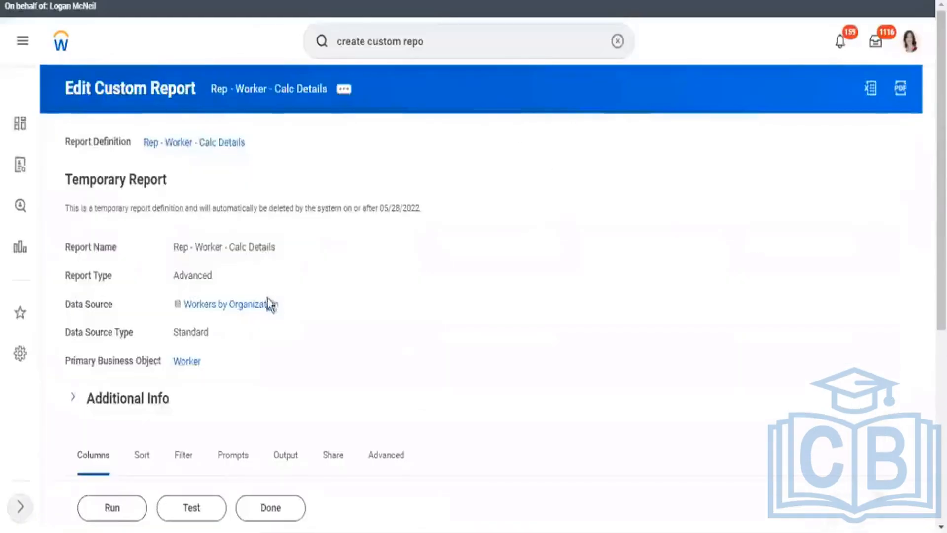
click(119, 503)
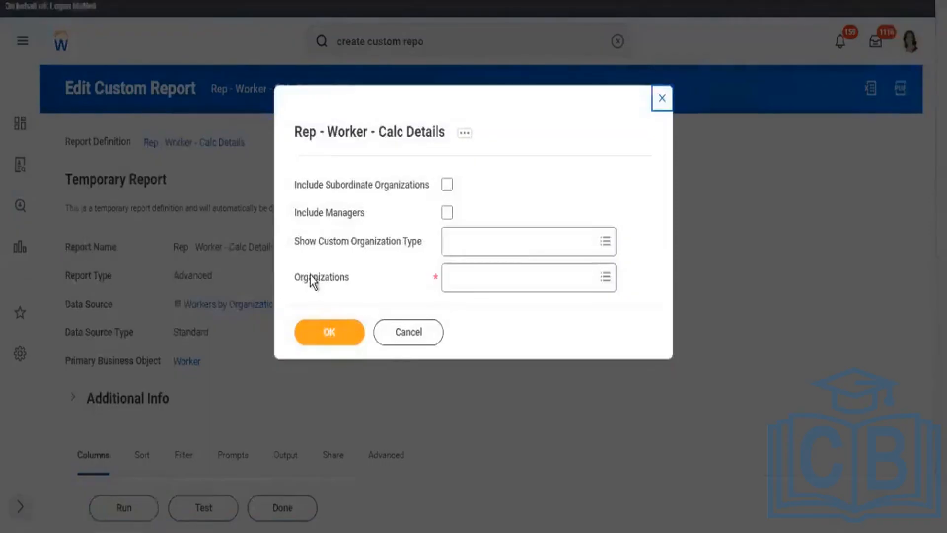
Step: Examine the organization types offered by the Organizations prompt and compare that prompt with Show Custom Organization Type
double_click(345, 281)
click(503, 273)
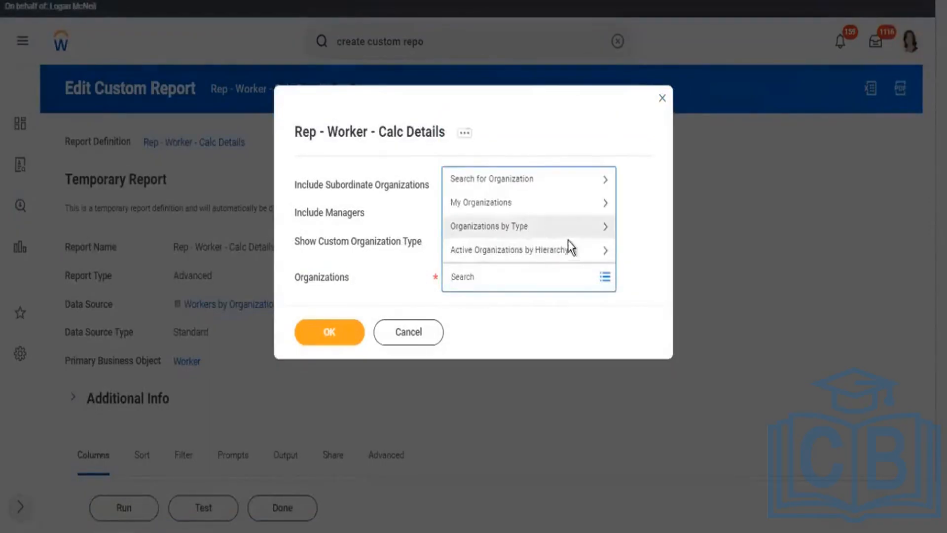
click(566, 244)
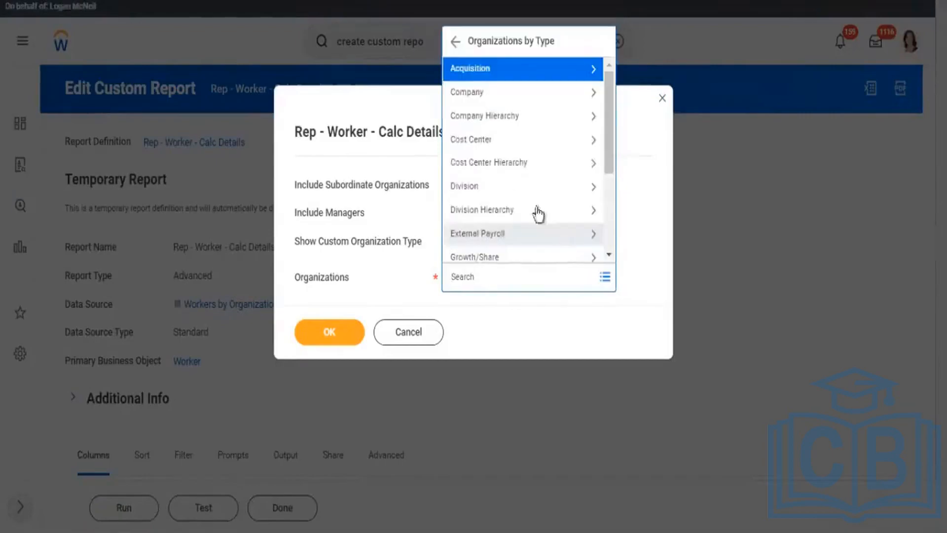
scroll(539, 211, down, 3)
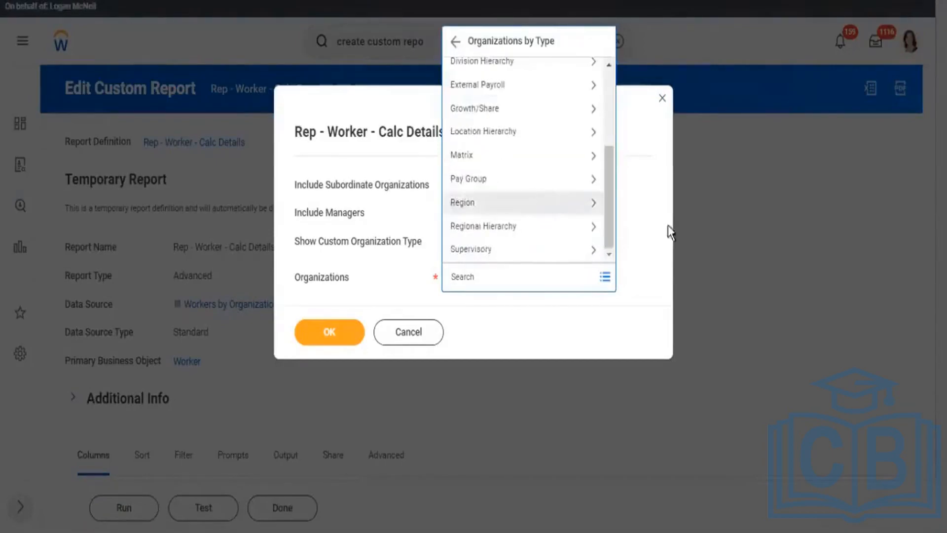
click(308, 243)
drag(305, 244, 392, 244)
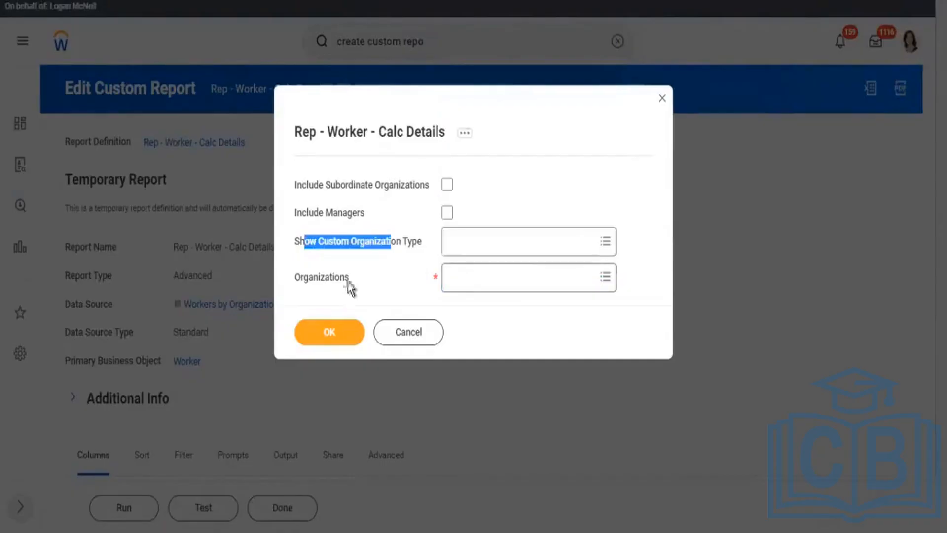
drag(335, 278, 350, 279)
drag(336, 246, 397, 242)
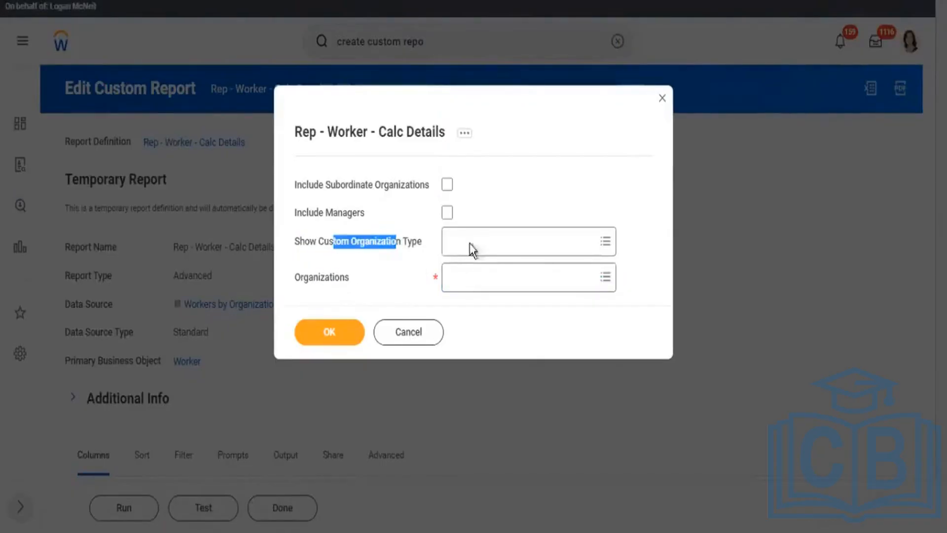
Step: Set the report's Show Custom Organization Type prompt to Gift Hierarchy
click(490, 246)
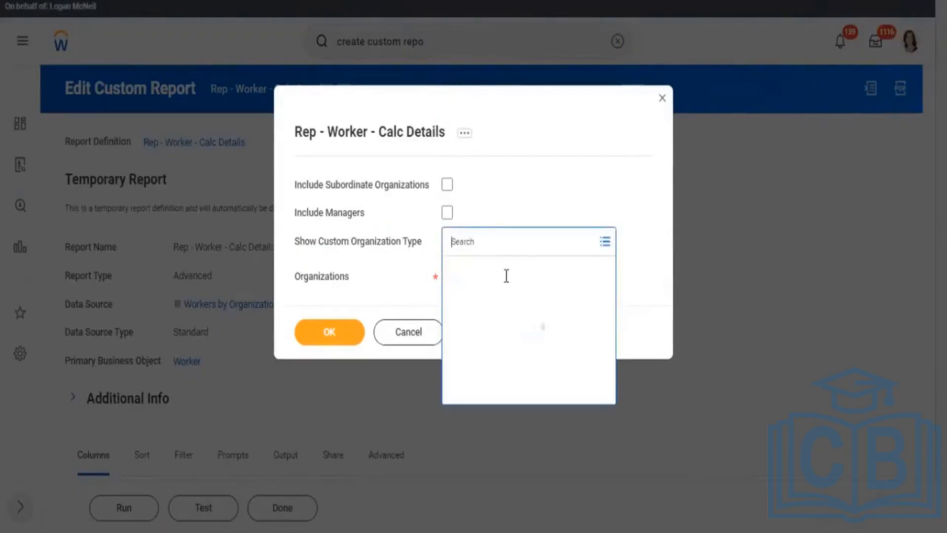
scroll(535, 376, down, 5)
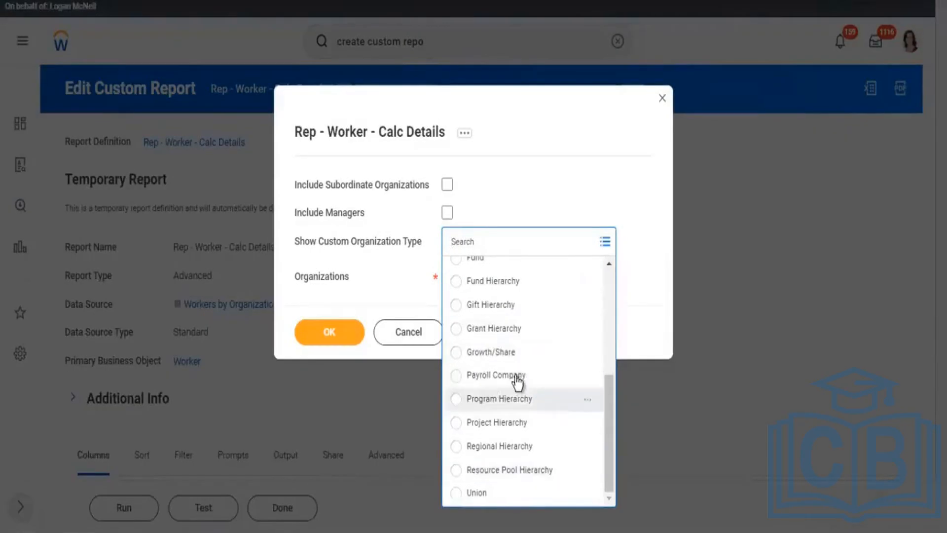
scroll(513, 408, up, 3)
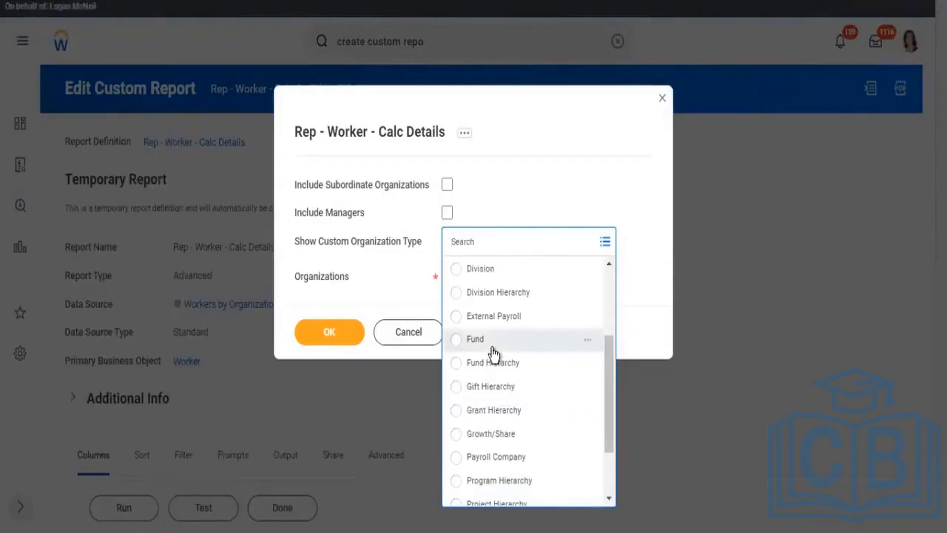
scroll(498, 358, down, 2)
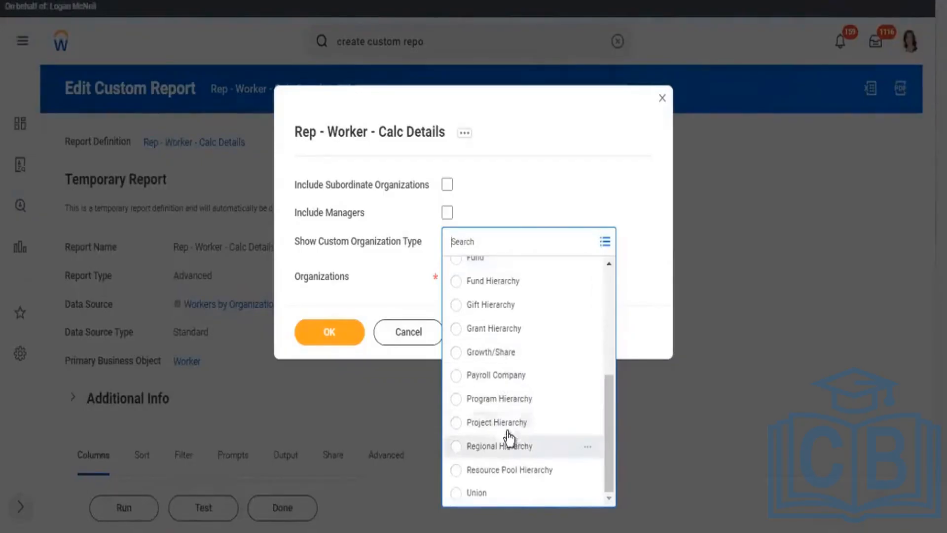
scroll(495, 390, up, 2)
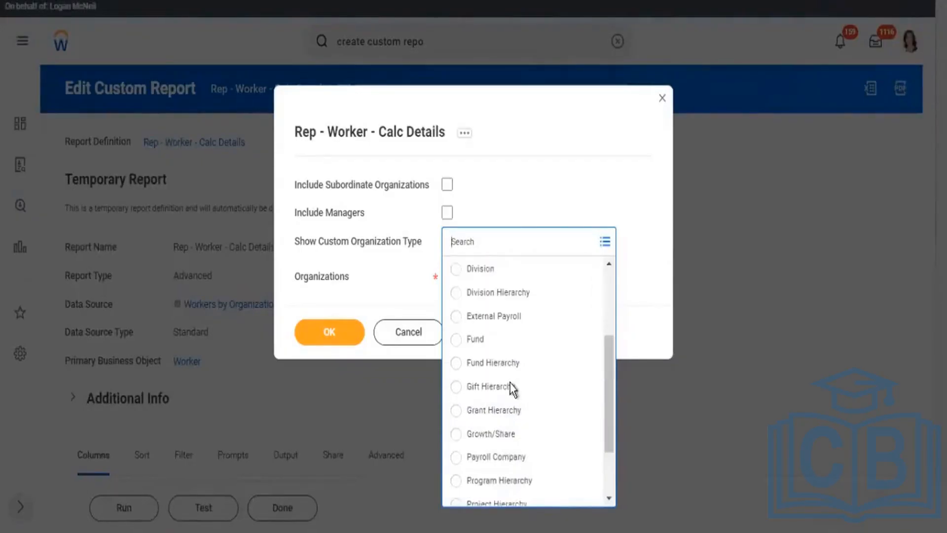
click(456, 388)
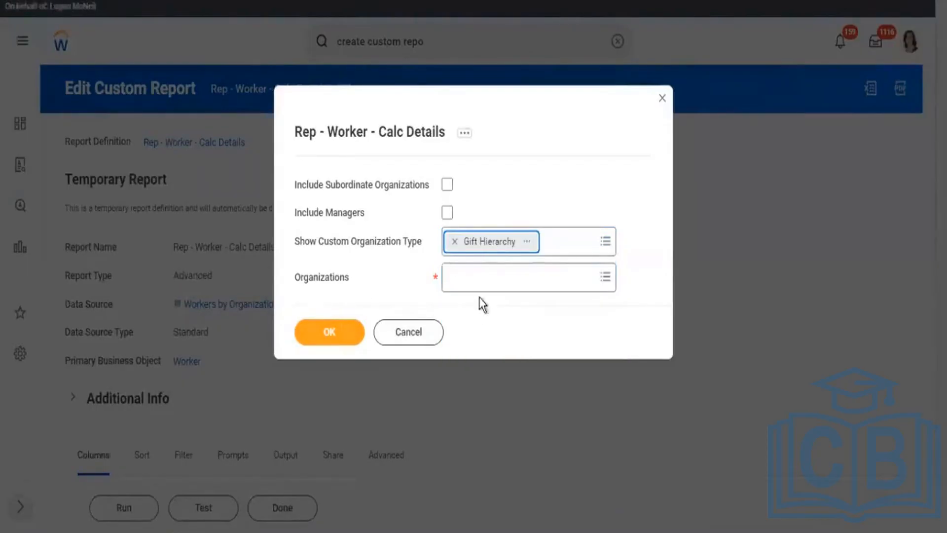
Step: Set the Organizations prompt to Global Modern Services and run the report
click(492, 278)
text(gi)
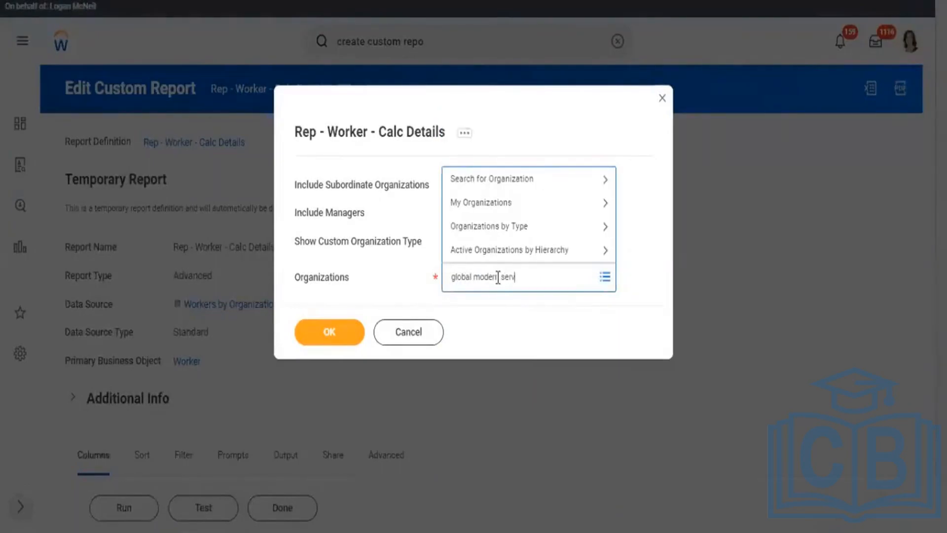
text(obal modern services)
key(Return)
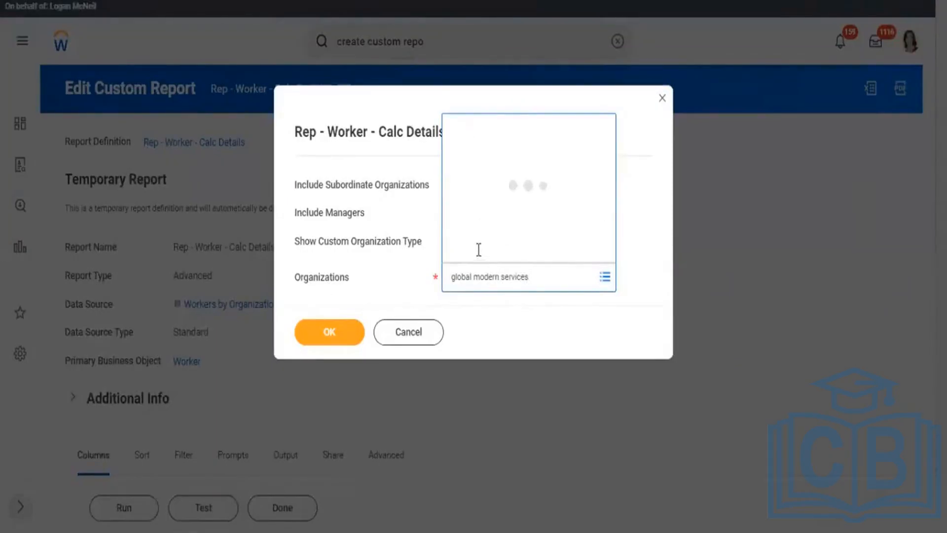
click(644, 195)
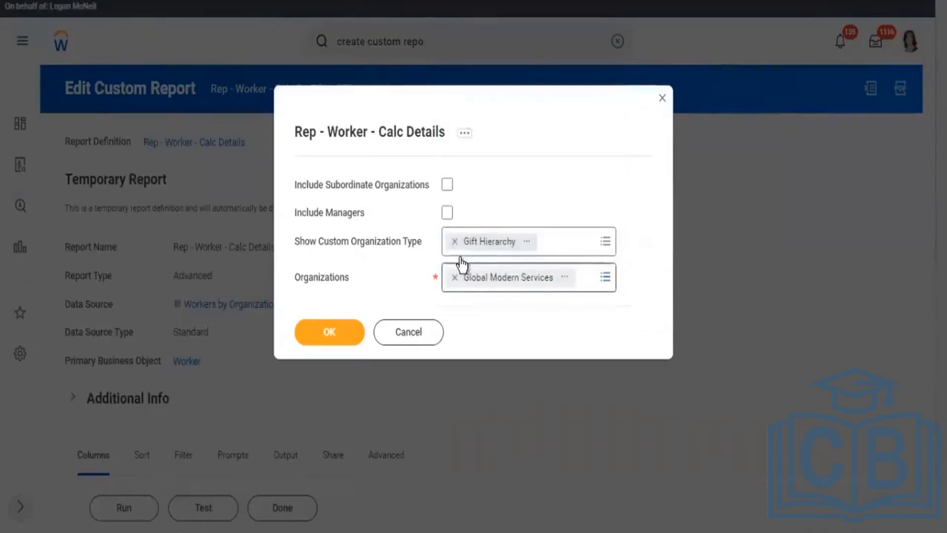
click(327, 332)
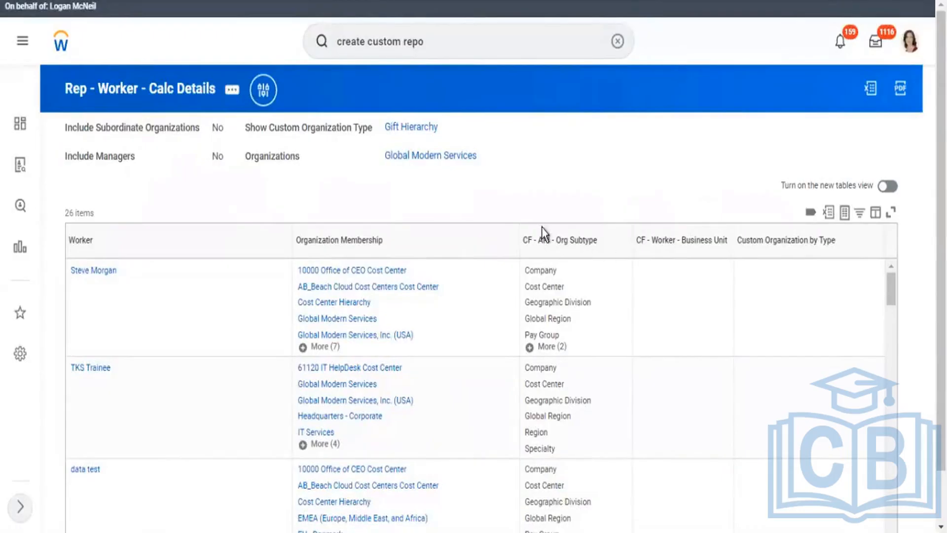
Step: Rerun the report with subordinate organizations and managers included
click(264, 92)
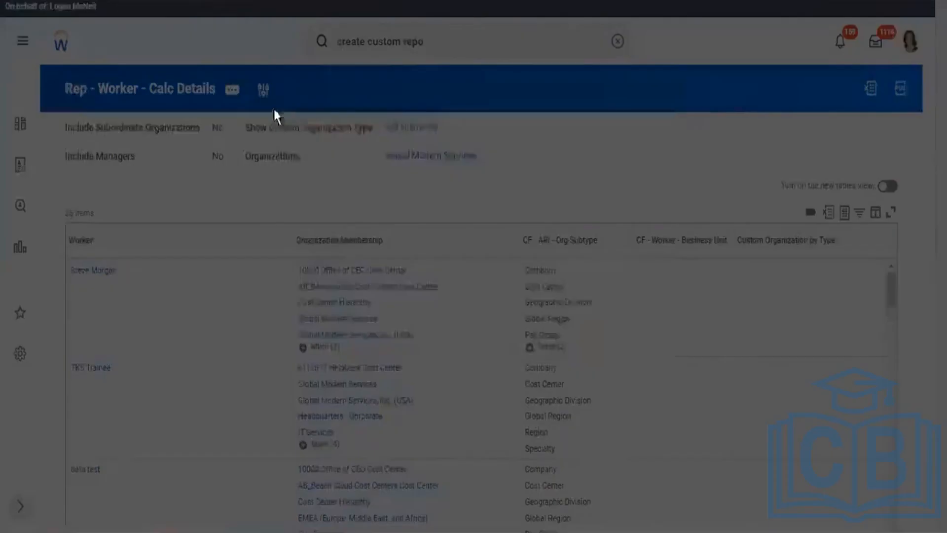
click(447, 212)
click(447, 187)
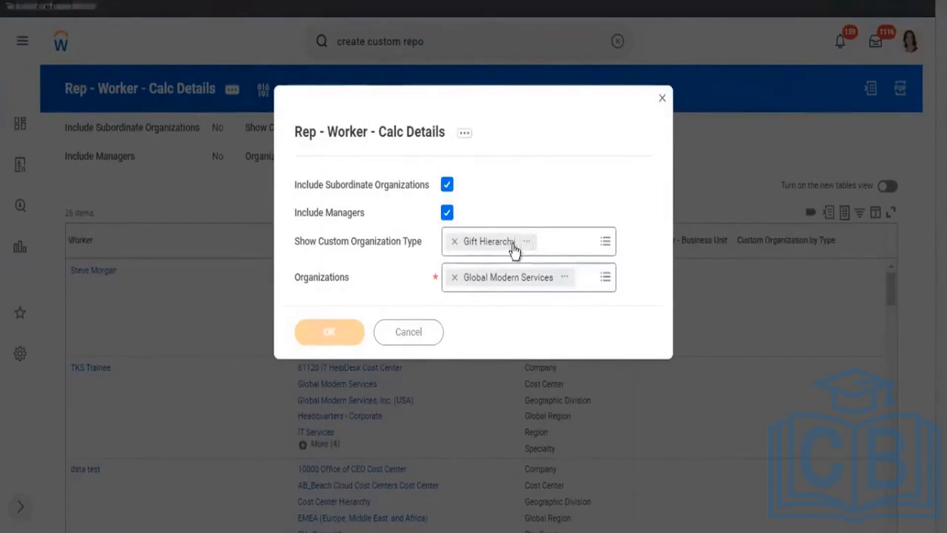
Step: Check the Custom Organization by Type column across the workers down to the last report rows
scroll(158, 186, down, 1)
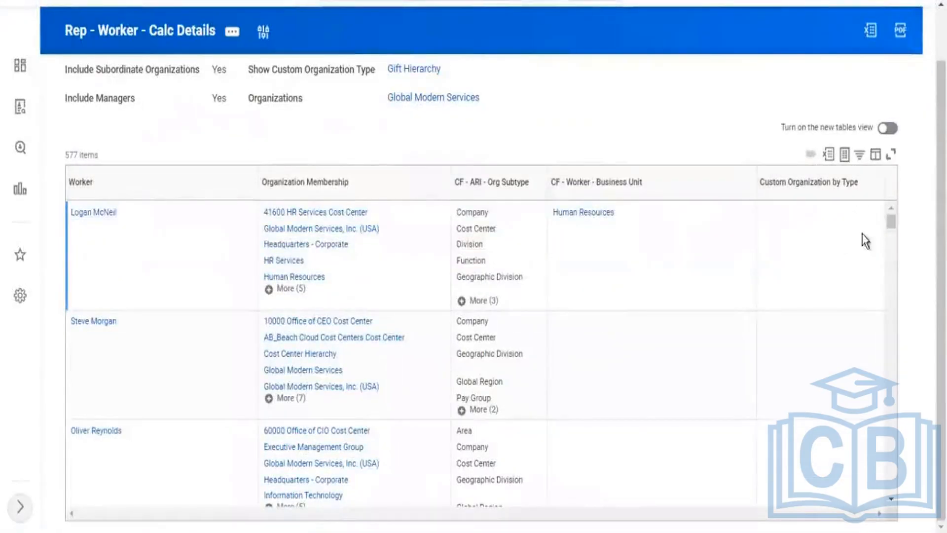
scroll(836, 262, down, 5)
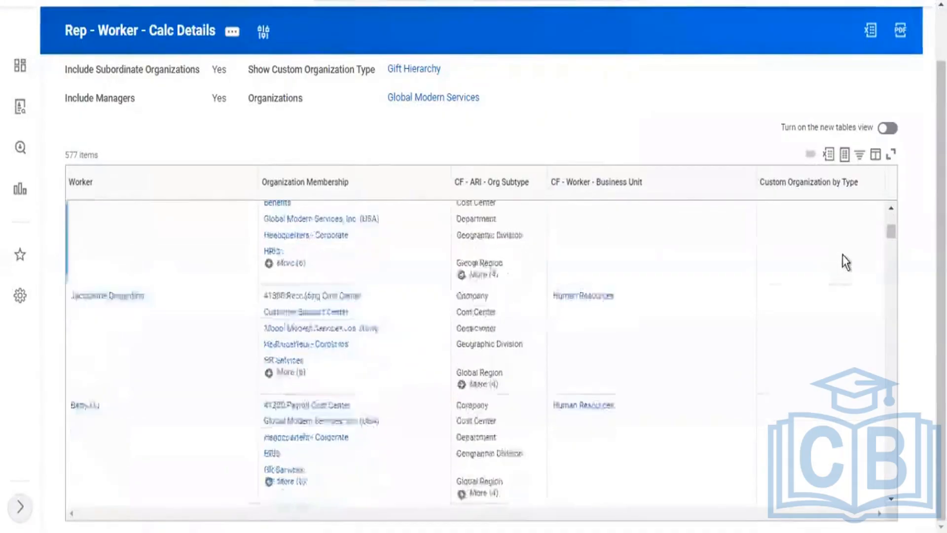
scroll(842, 255, down, 4)
drag(890, 246, 883, 530)
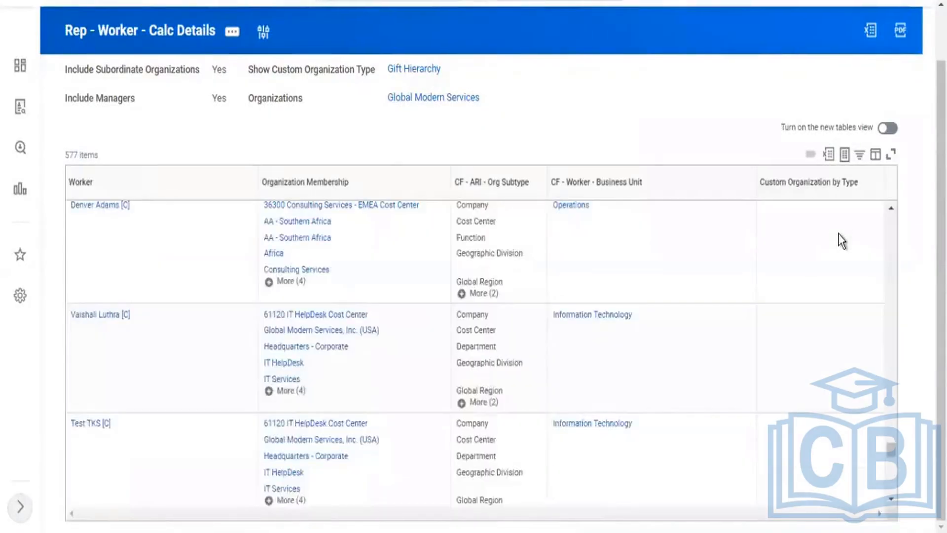
scroll(842, 236, down, 5)
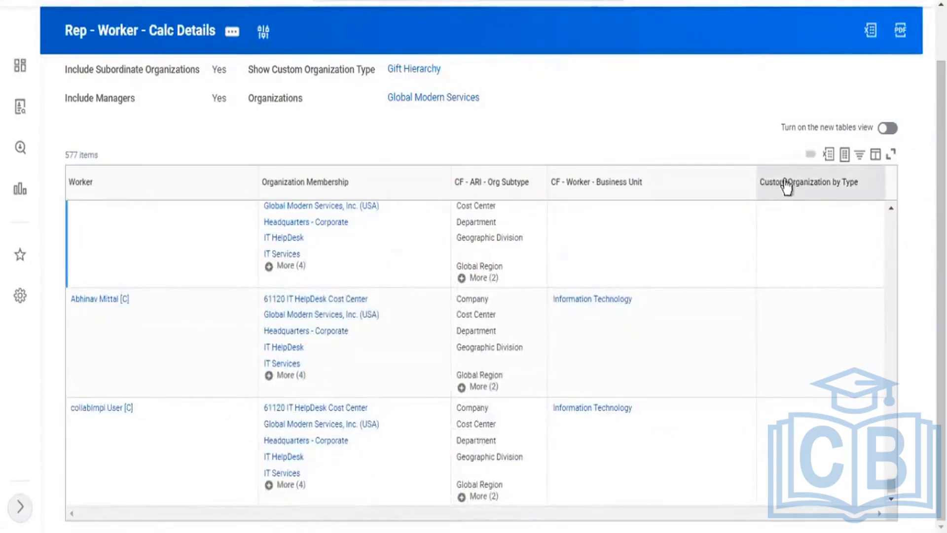
drag(788, 183, 873, 199)
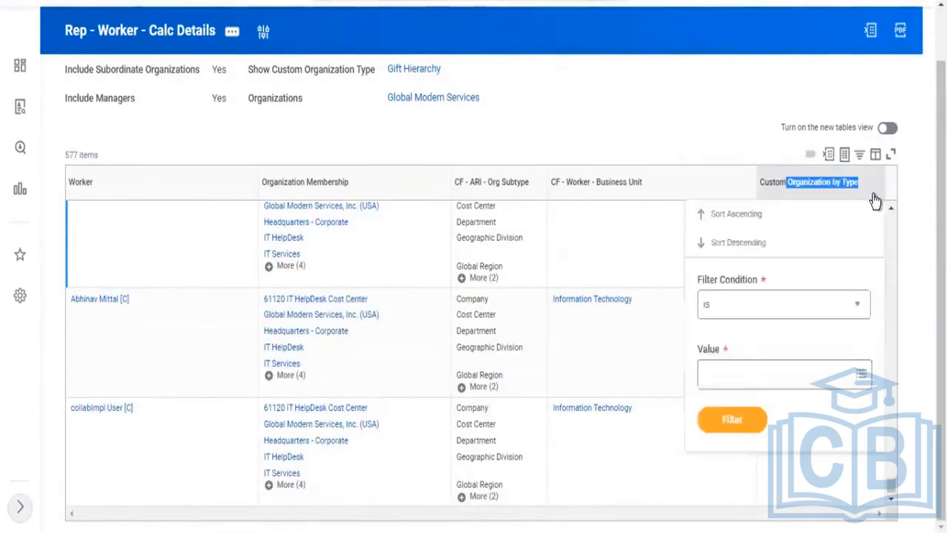
click(718, 107)
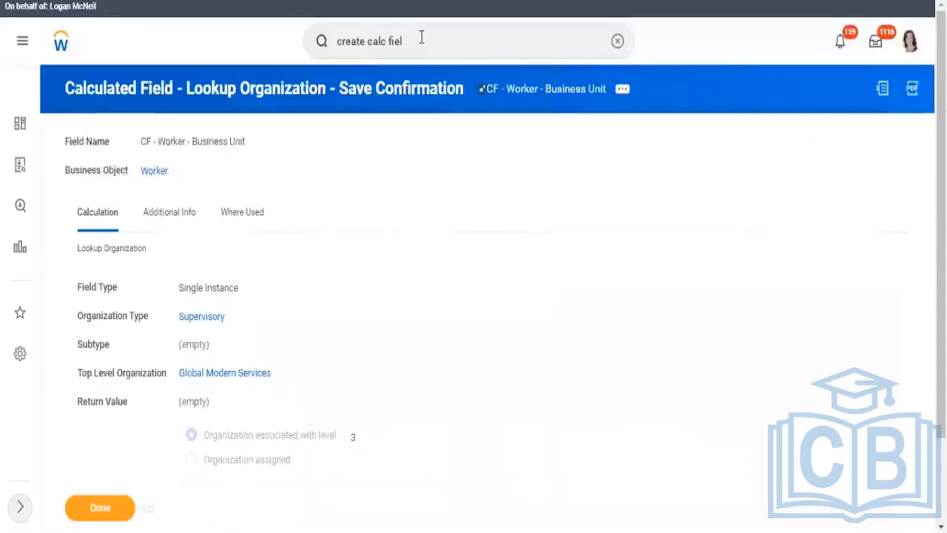
Step: Start the Create Calculated Field task and set its business object to Worker
click(423, 39)
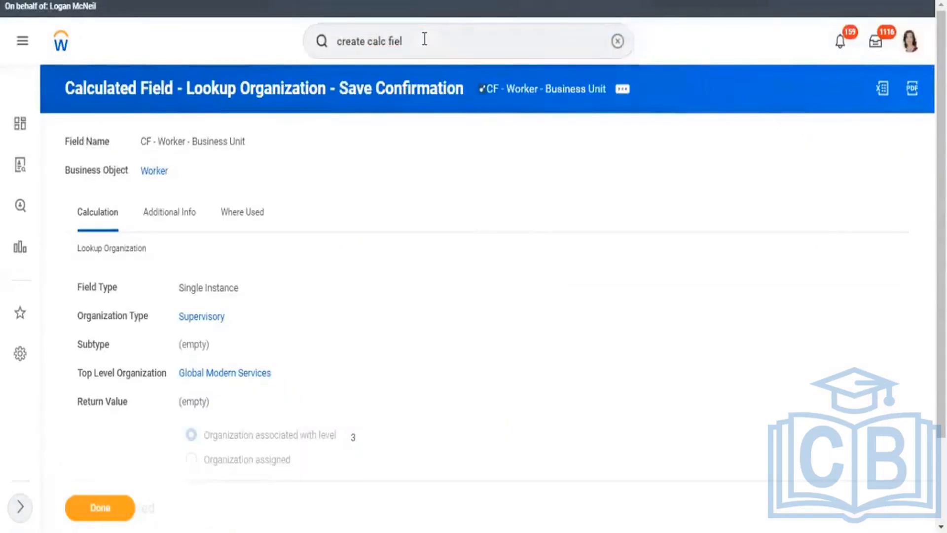
key(Return)
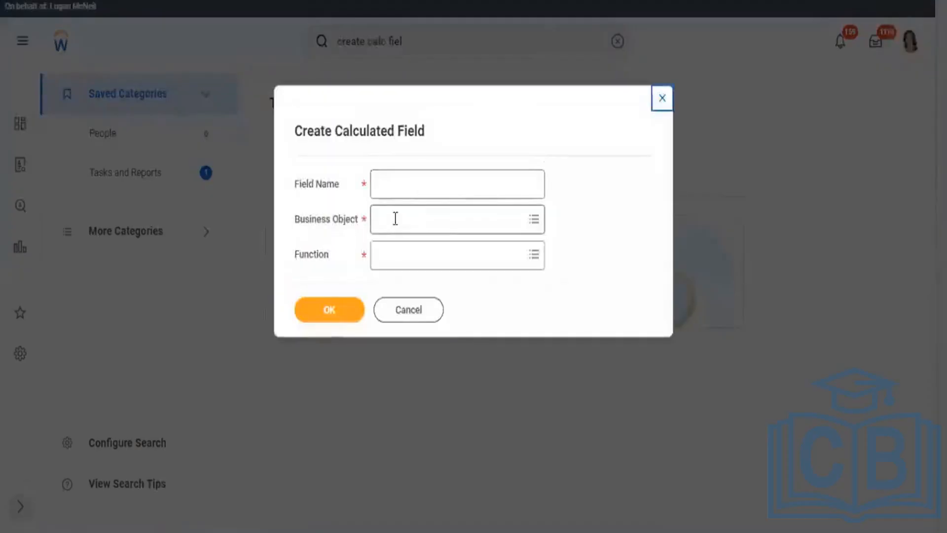
click(395, 219)
text(worke)
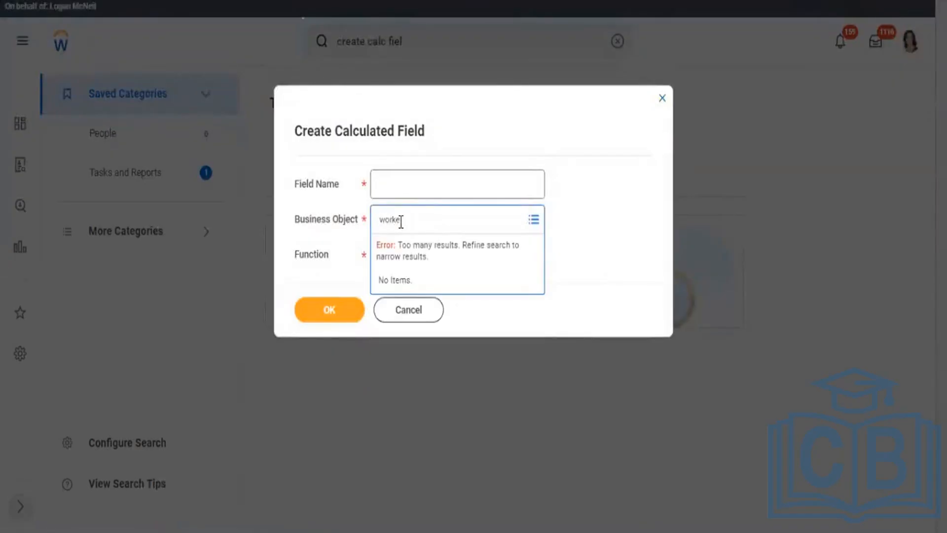
text(r)
key(Return)
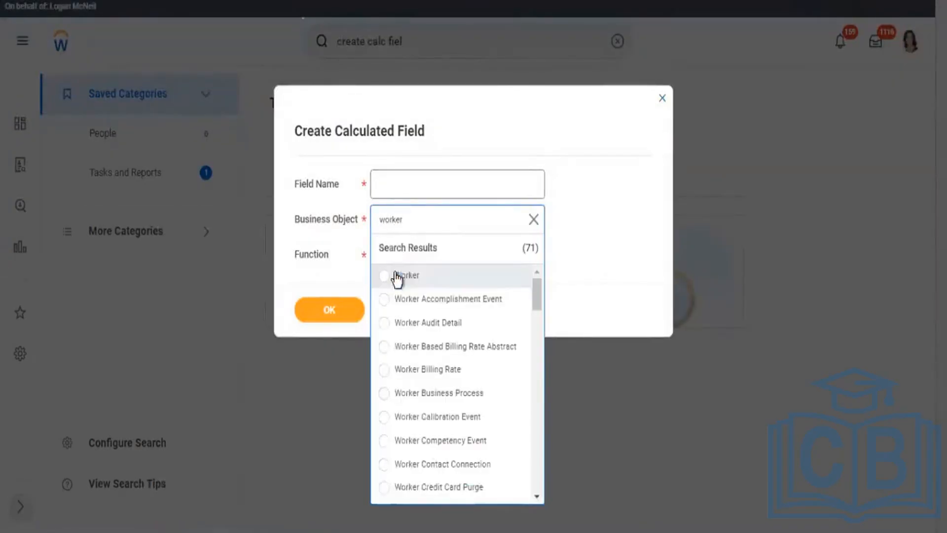
click(417, 272)
Step: Set the function to Lookup Field with Prompts, name the field CF - Worker - Custom org, and open its definition
click(429, 263)
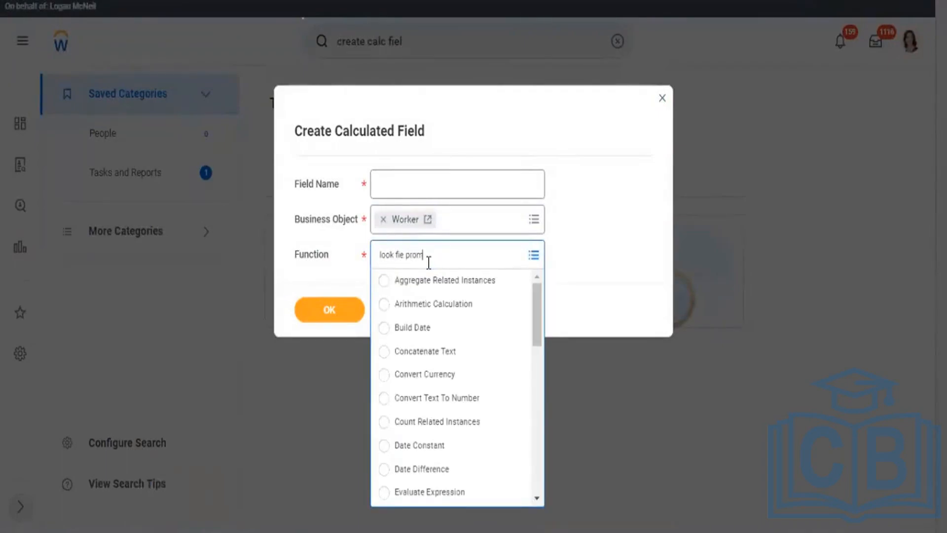
key(Return)
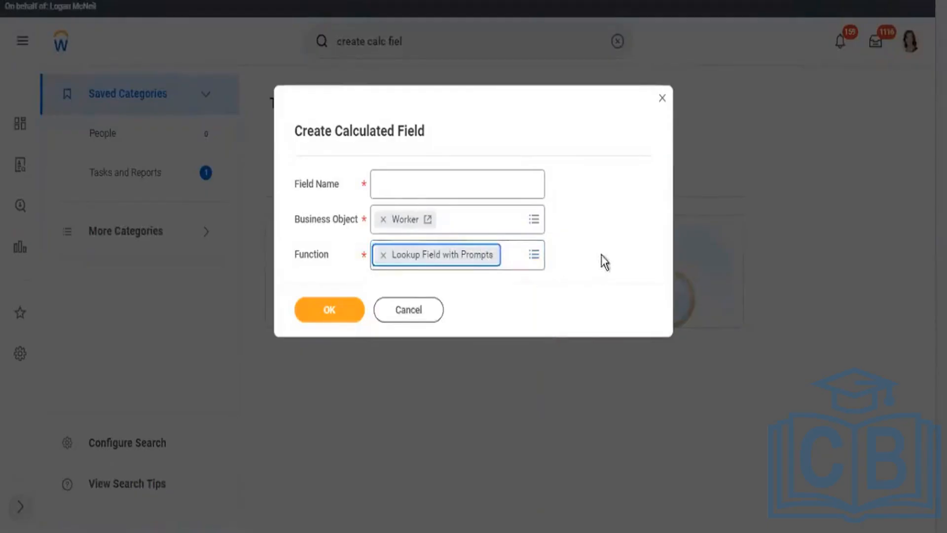
click(601, 255)
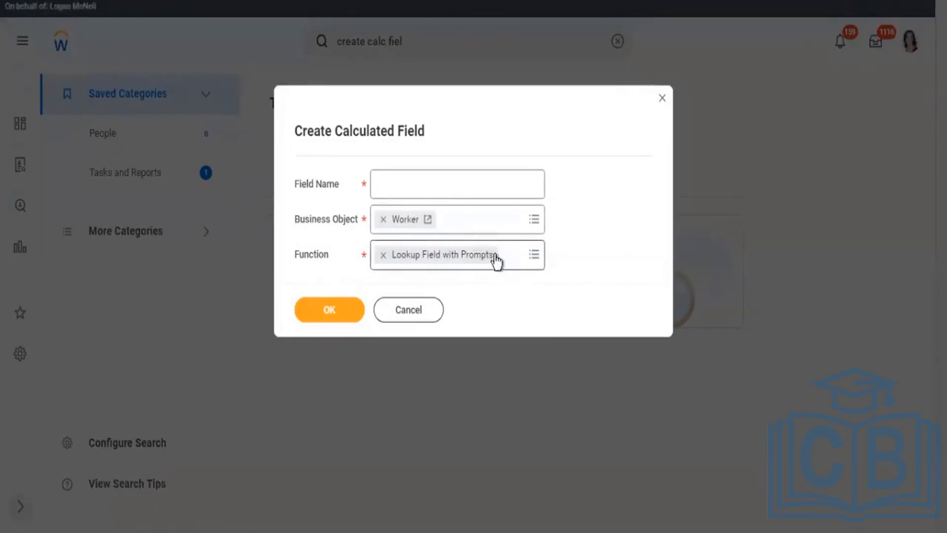
click(393, 182)
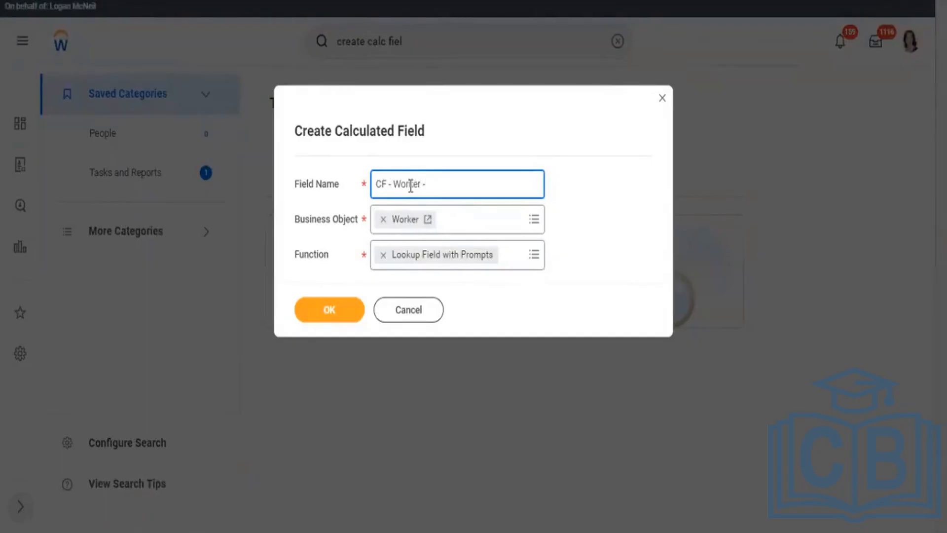
click(340, 323)
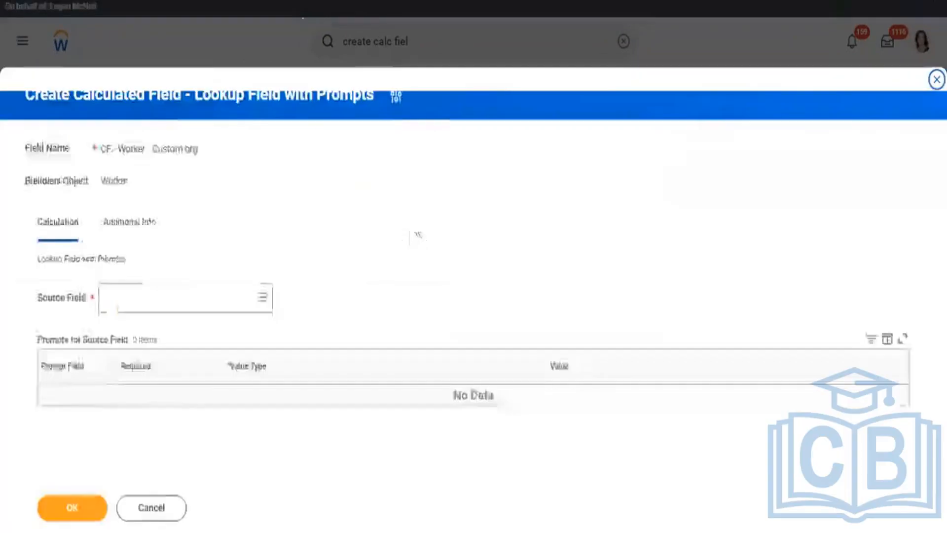
Step: Set the calculated field's source field to Custom Organization by Type, copying the name from the report's column heading
drag(48, 297, 74, 297)
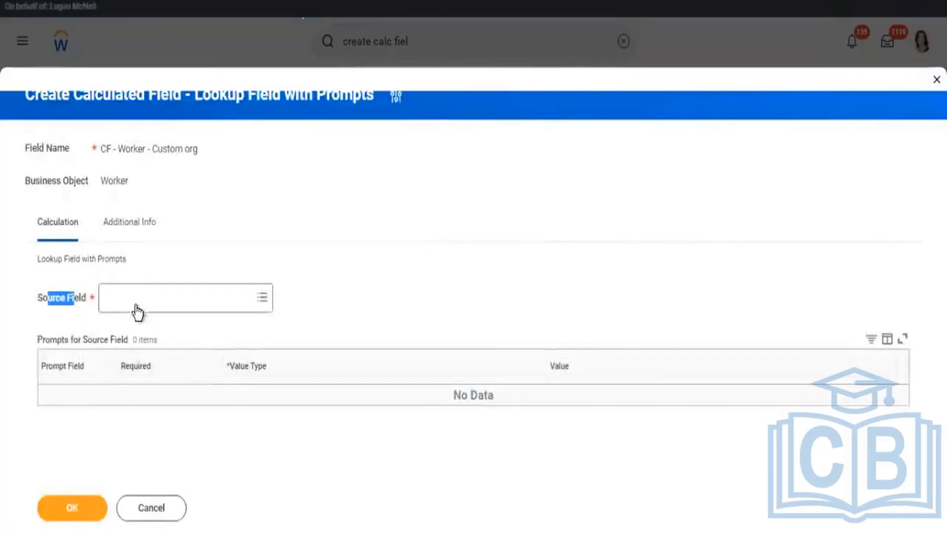
click(186, 300)
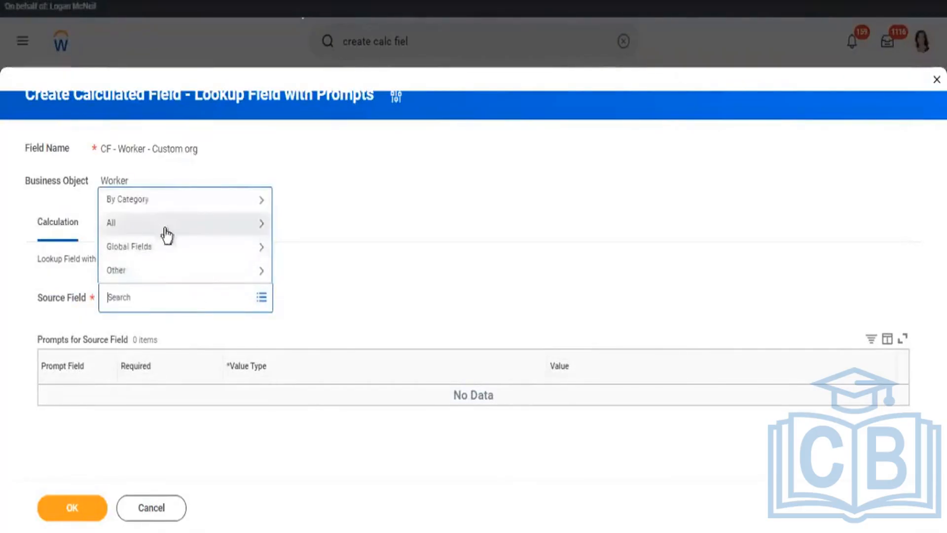
click(166, 228)
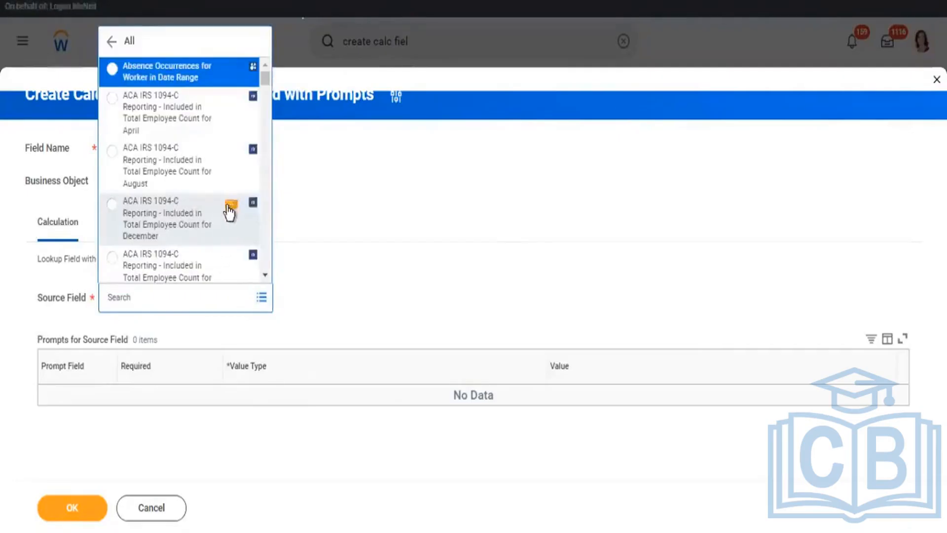
scroll(231, 210, down, 5)
scroll(238, 216, down, 2)
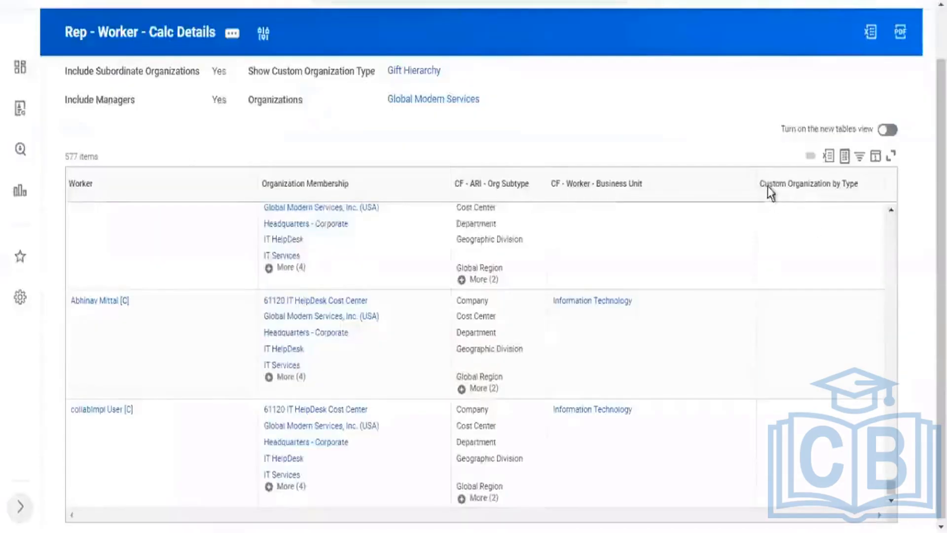
drag(761, 189, 861, 197)
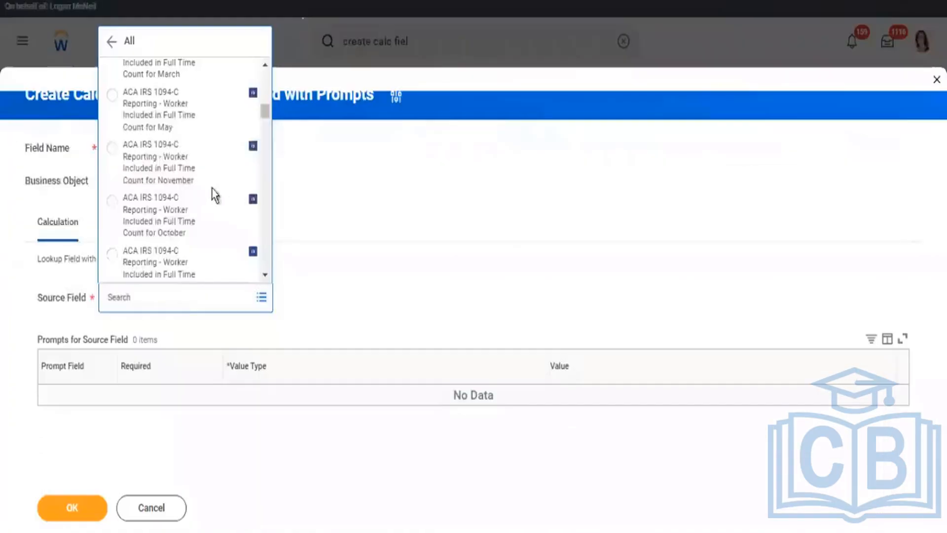
text(Custom Organization by Typ)
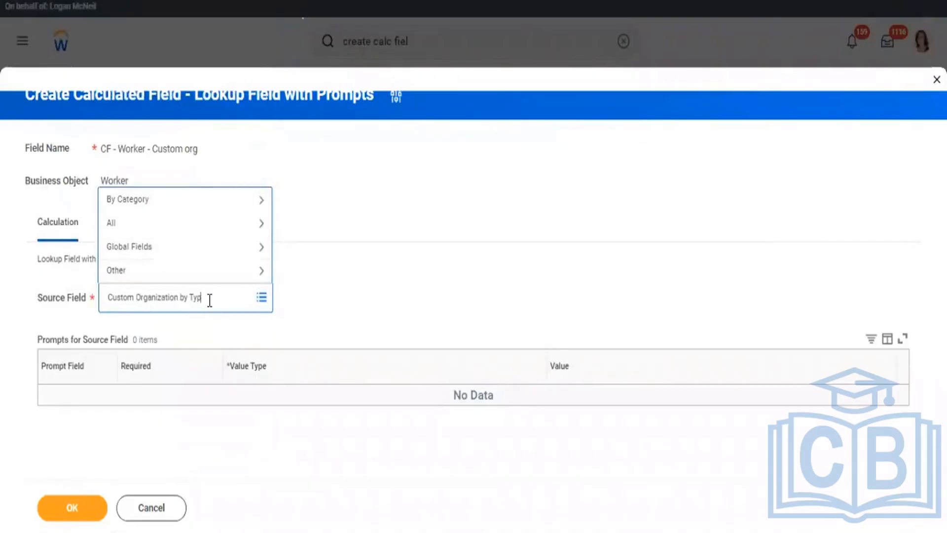
key(Return)
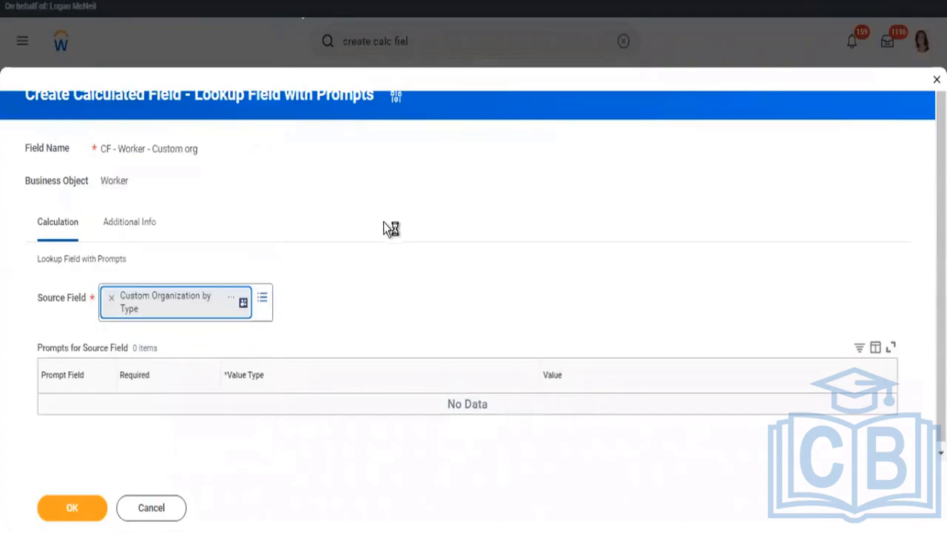
Step: Clear the source field, search for "posi", and examine the built-in prompts of the Positions for Worker field
click(111, 297)
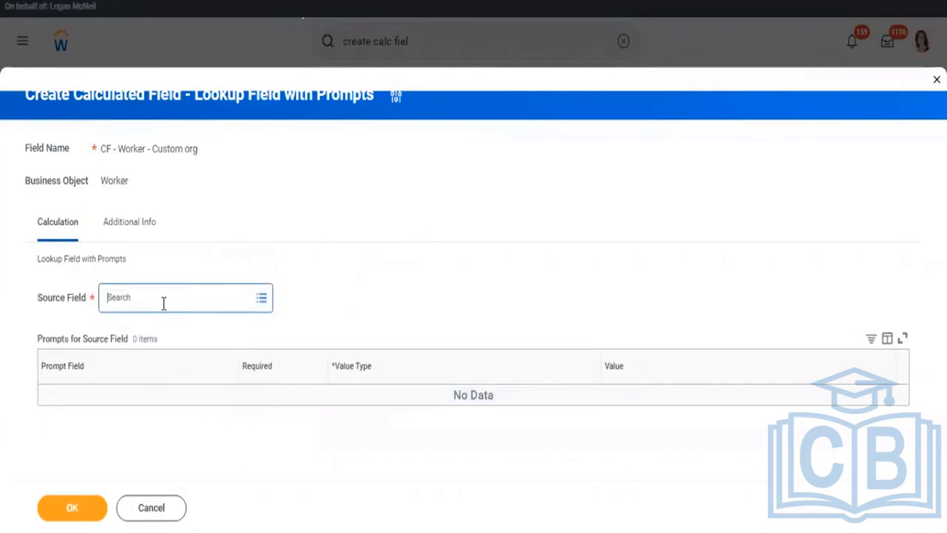
text(posi)
key(Return)
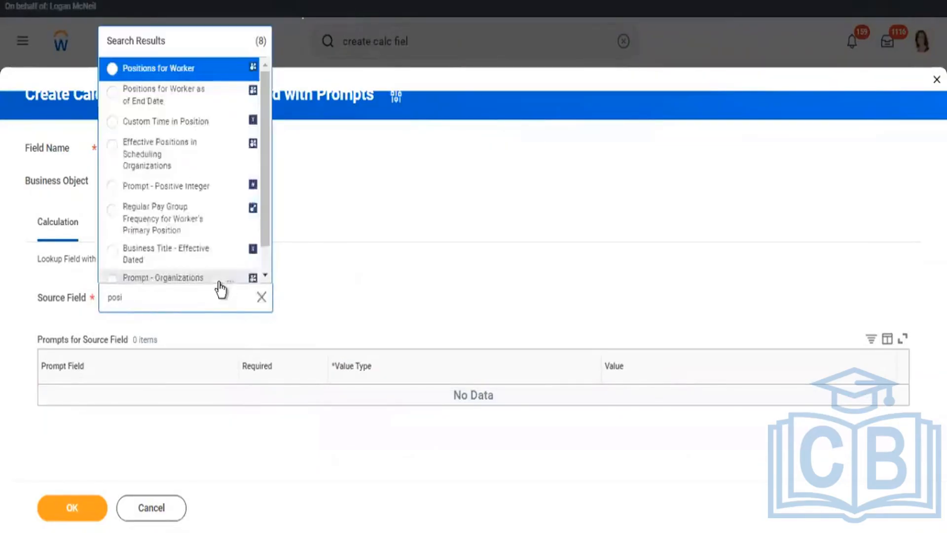
scroll(194, 146, down, 1)
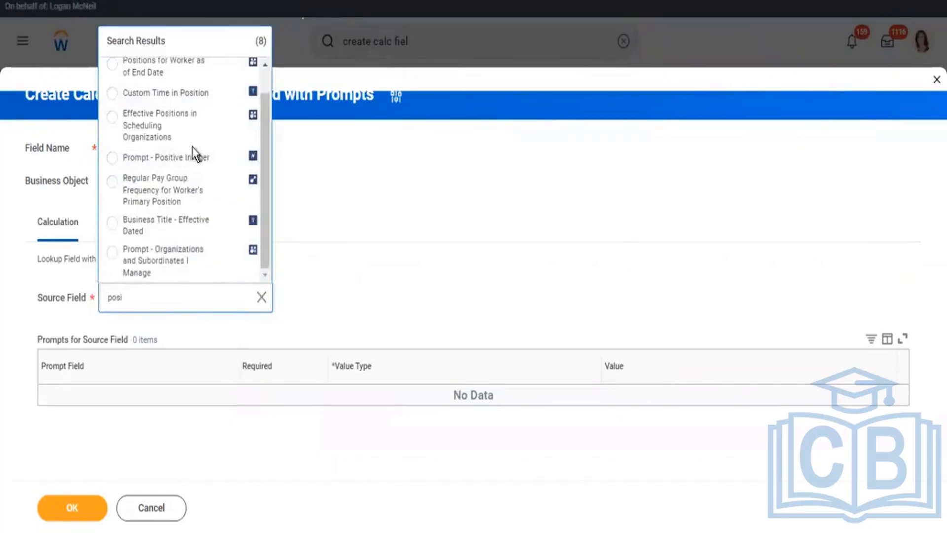
scroll(203, 147, up, 1)
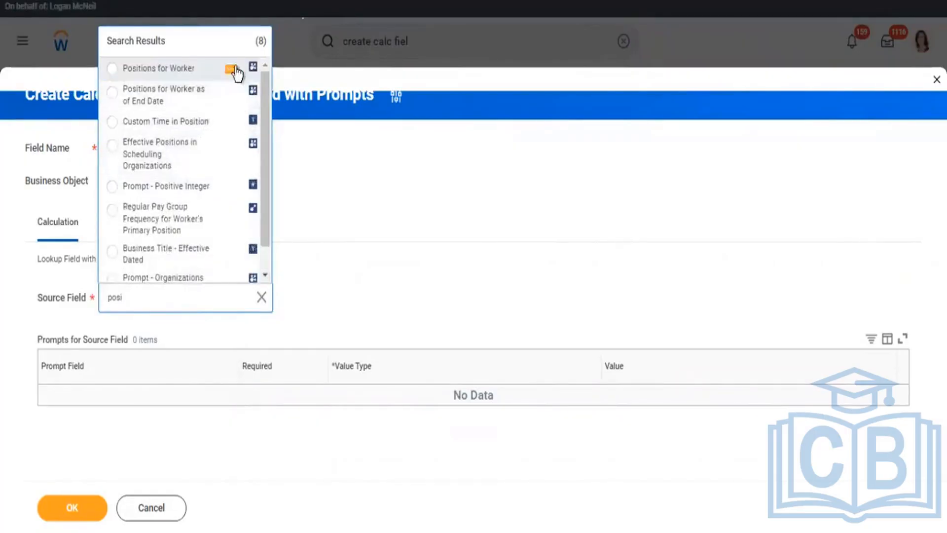
click(231, 69)
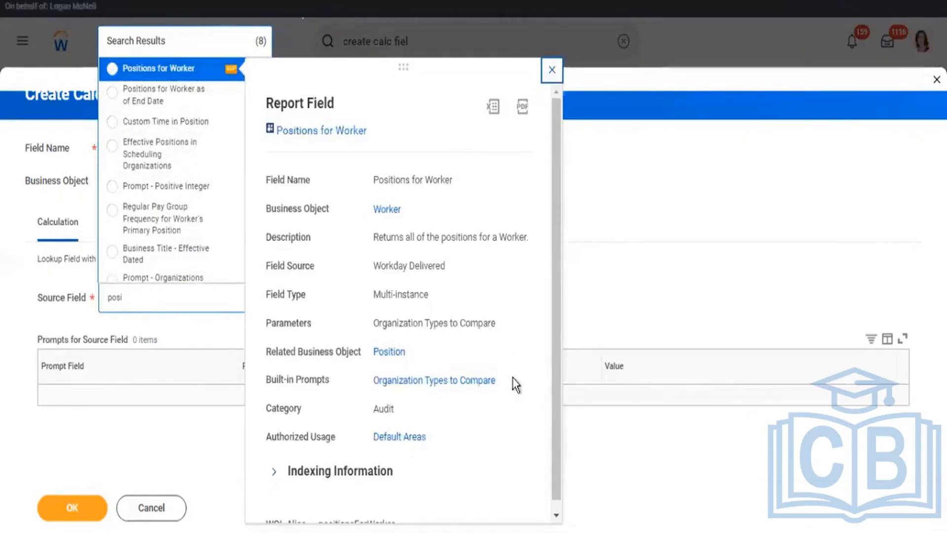
drag(512, 379, 370, 391)
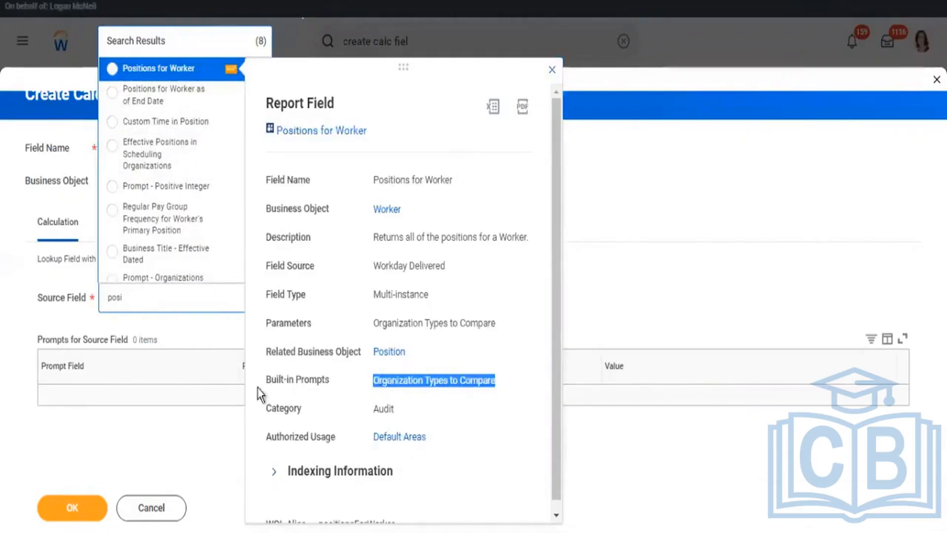
drag(272, 387, 323, 397)
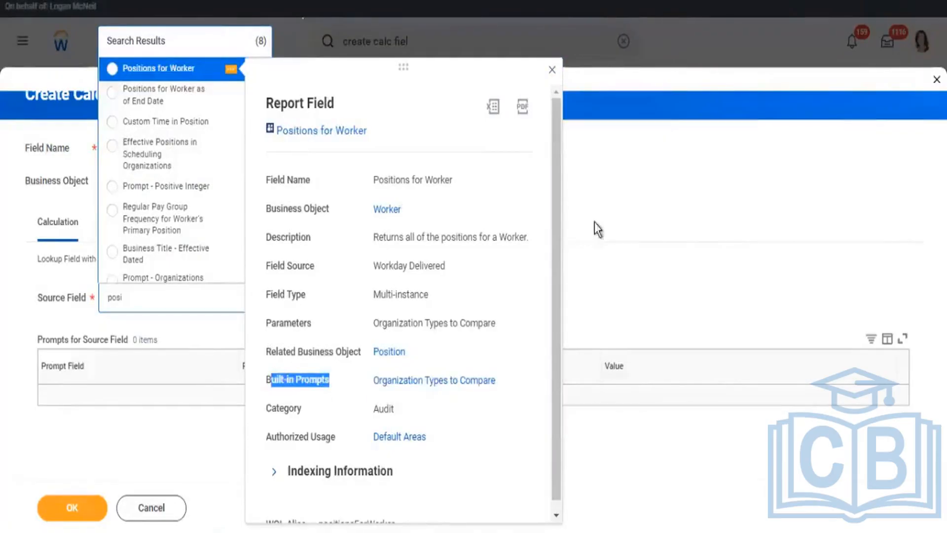
click(674, 211)
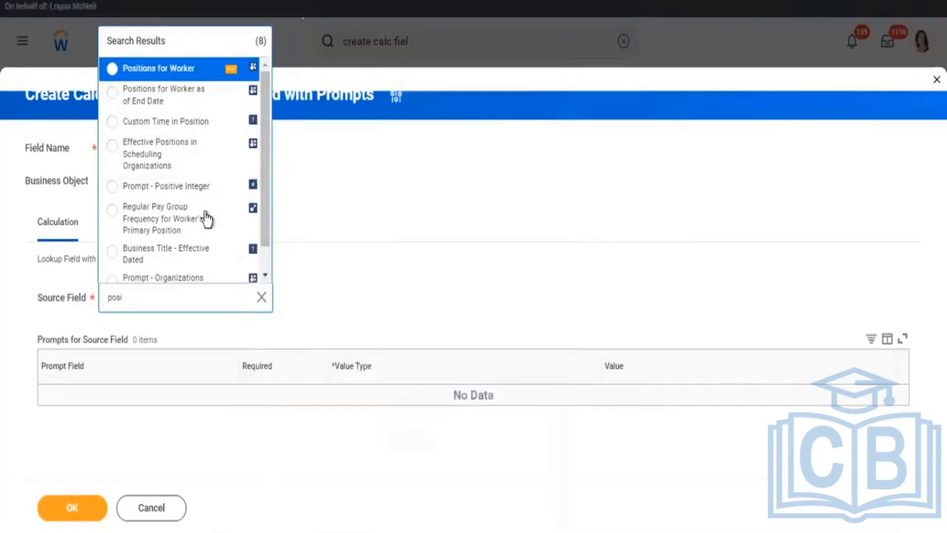
Step: Use Custom Organization by Type as the source field, specify Cost Center Hierarchy for its organization type prompt, and save the calculated field
scroll(206, 270, down, 1)
drag(125, 298, 79, 311)
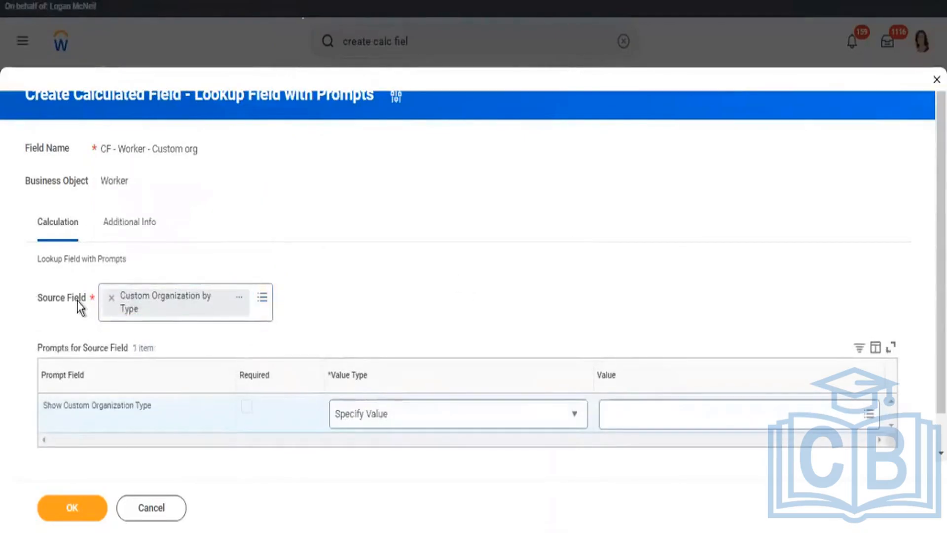
click(569, 412)
click(655, 425)
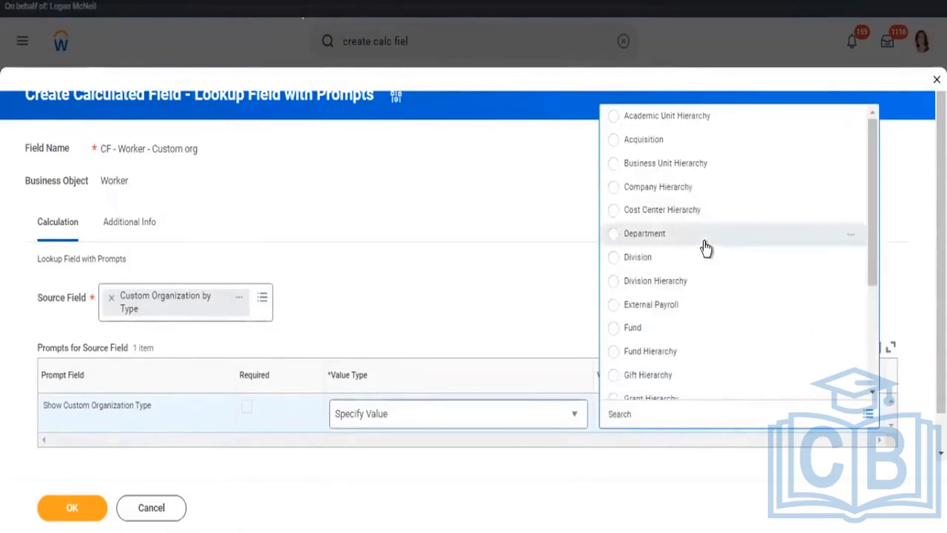
scroll(715, 246, down, 4)
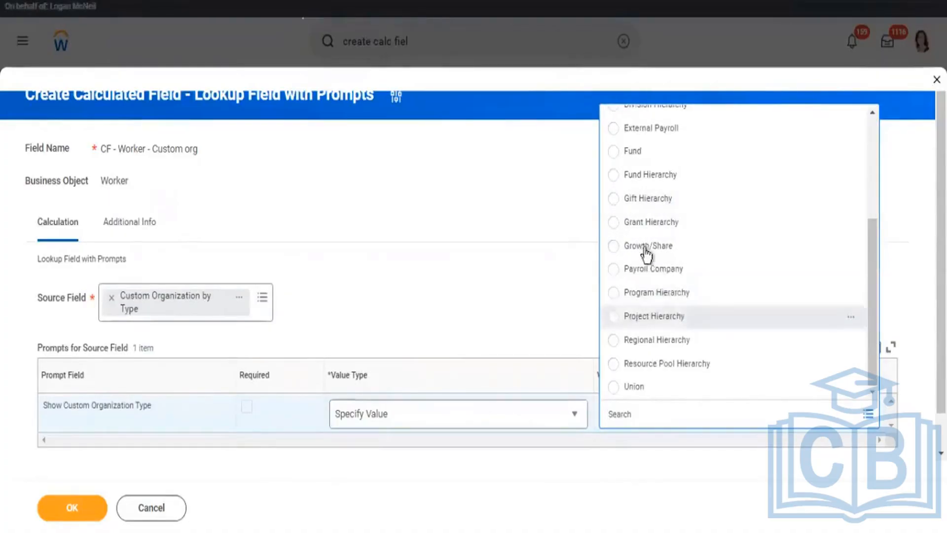
scroll(698, 317, up, 4)
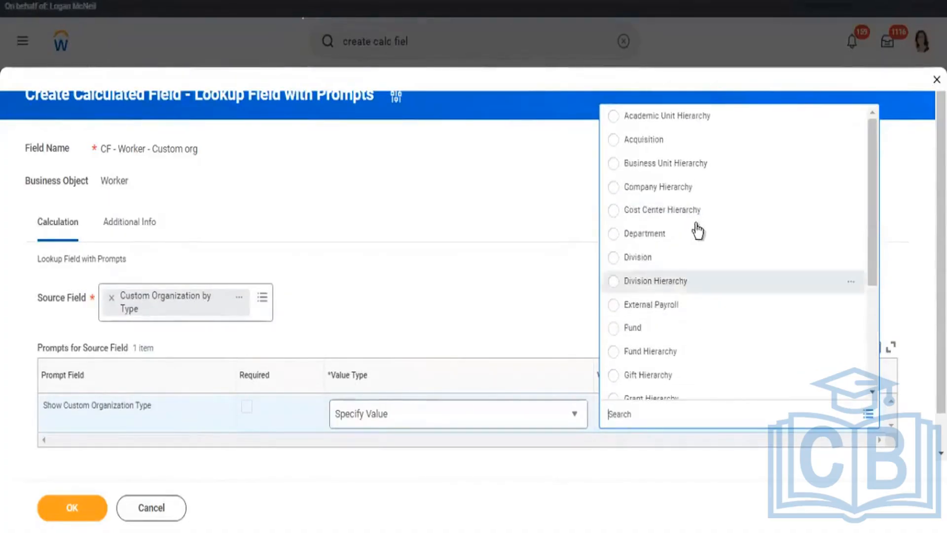
click(669, 220)
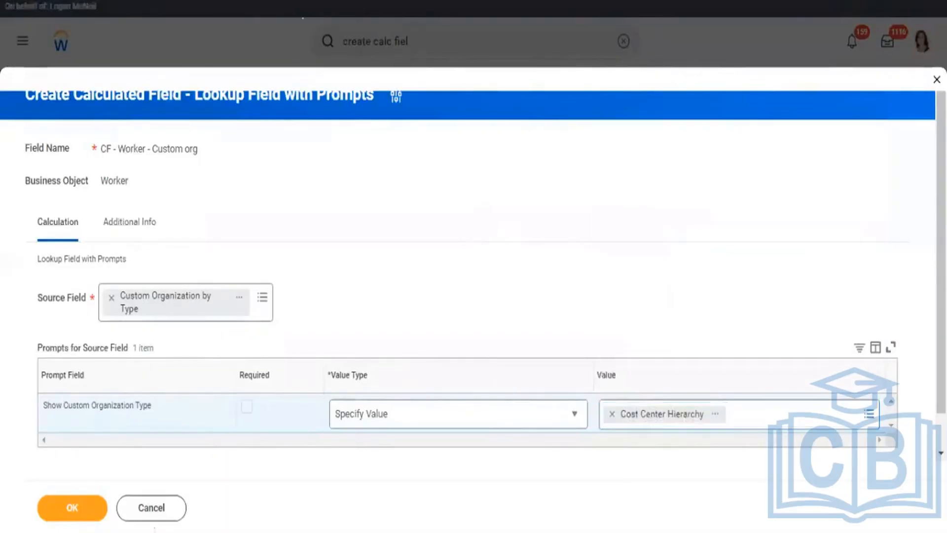
click(84, 512)
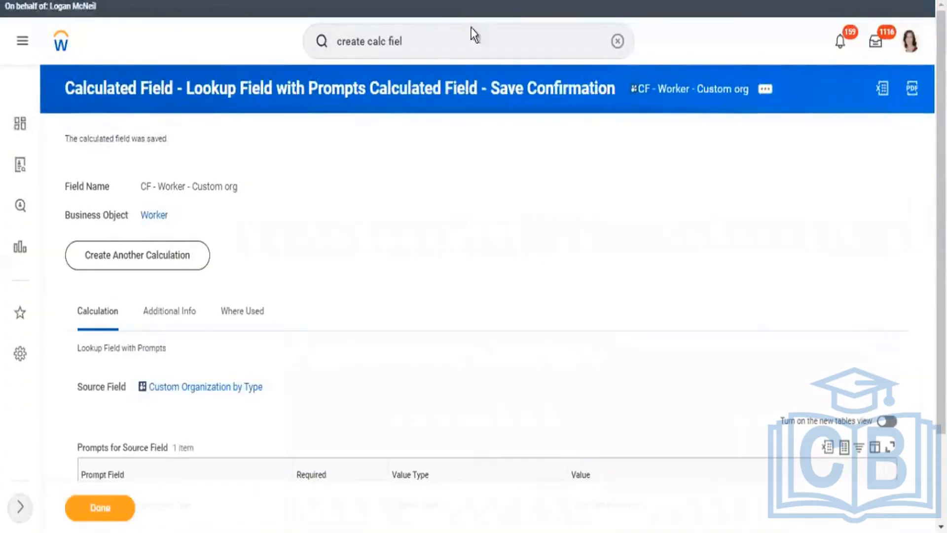
Step: Copy the saved calculated field's name and rerun the report with Show Custom Organization Type set to Cost Center Hierarchy
click(769, 90)
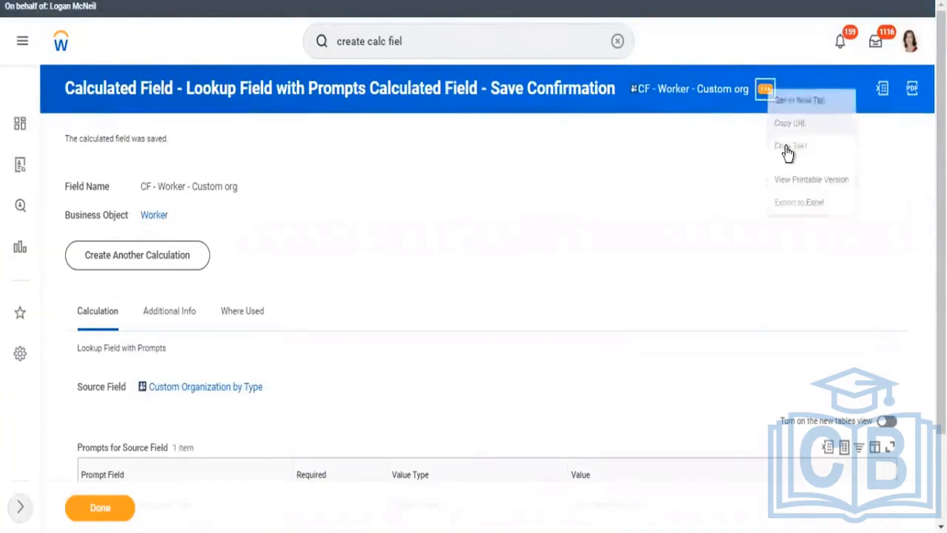
click(788, 143)
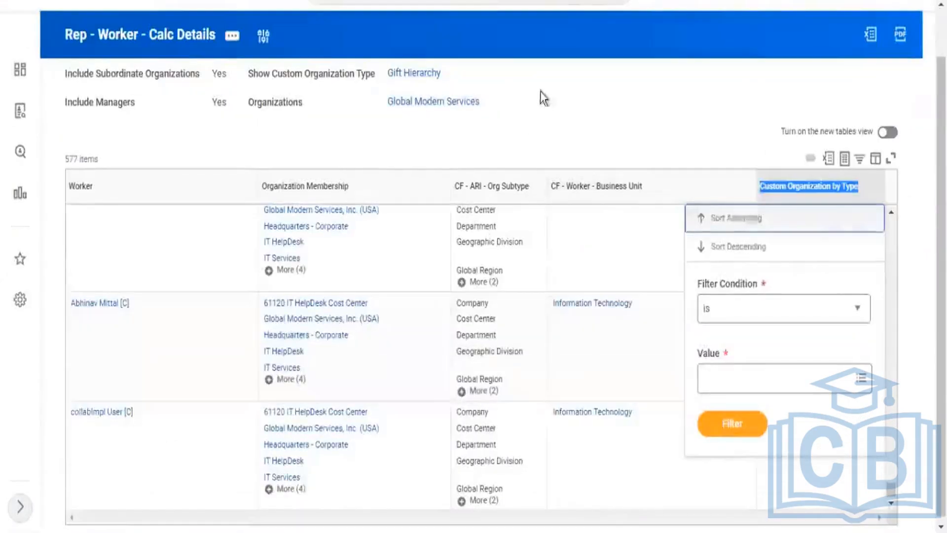
click(543, 95)
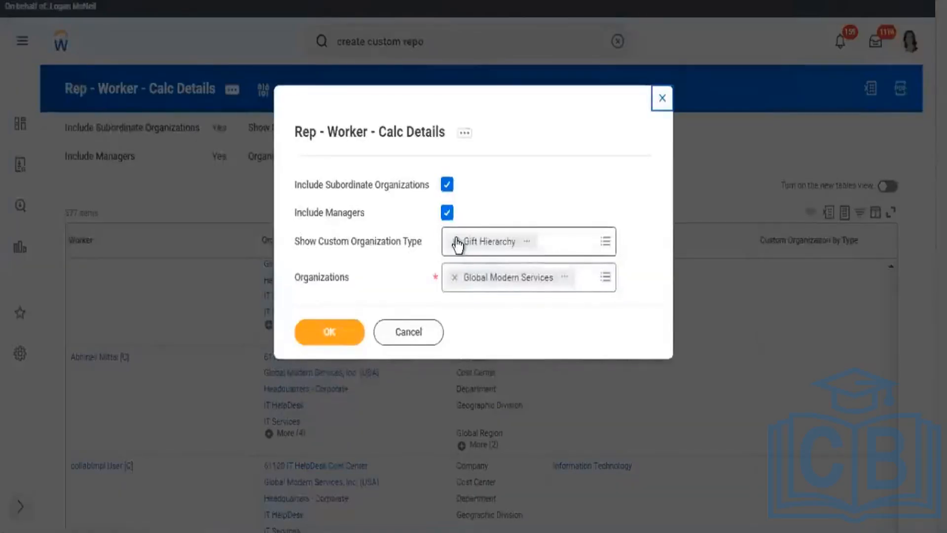
click(454, 241)
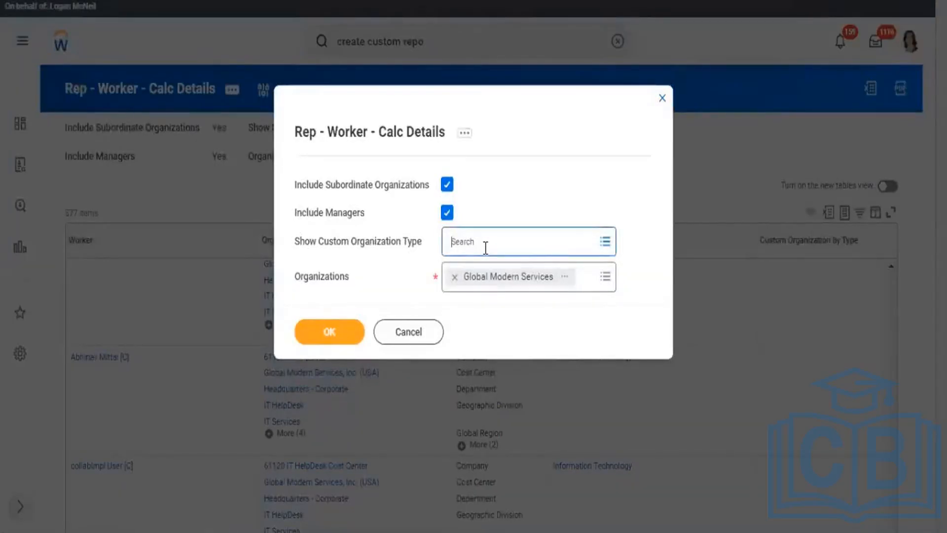
text(cost)
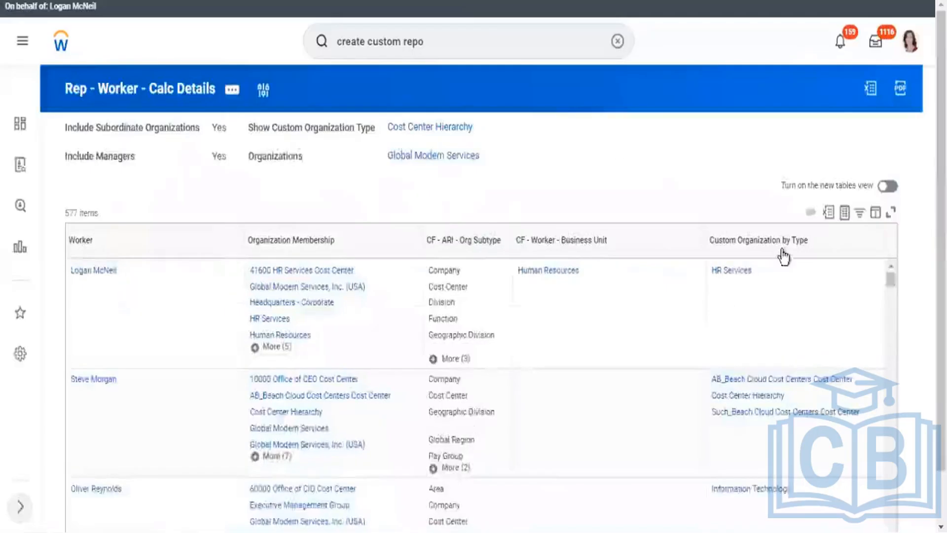
Step: Compare the Custom Organization by Type values with the organization memberships of the first workers in the report
scroll(784, 256, down, 1)
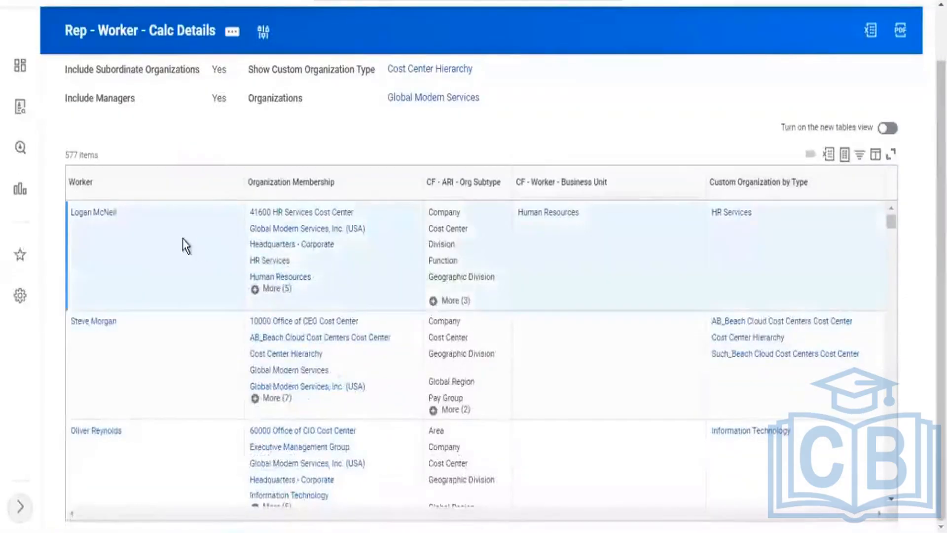
mouse_move(738, 214)
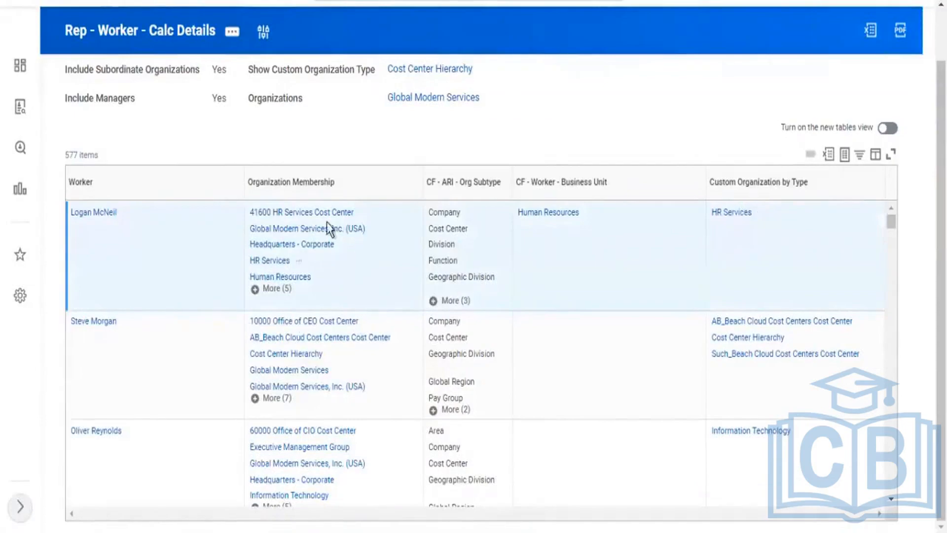
mouse_move(320, 221)
drag(711, 215, 761, 231)
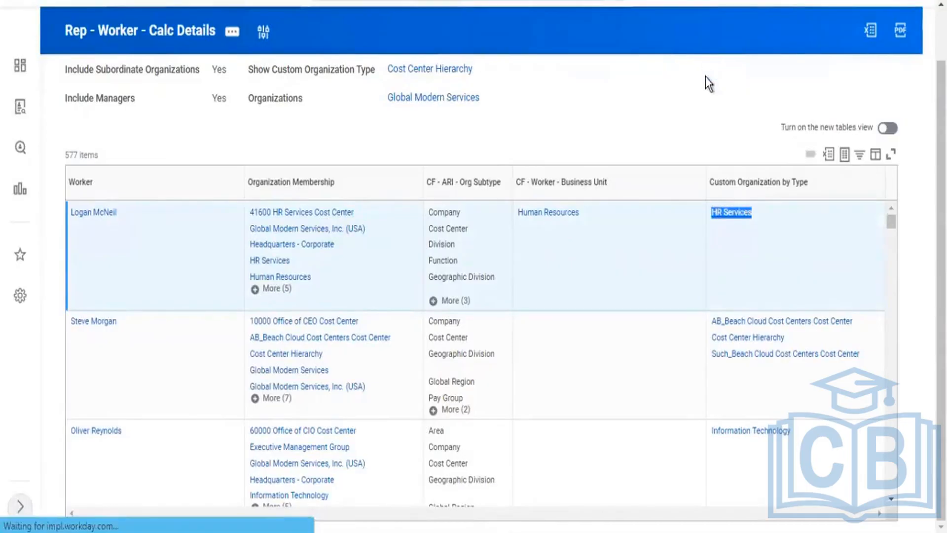
click(769, 336)
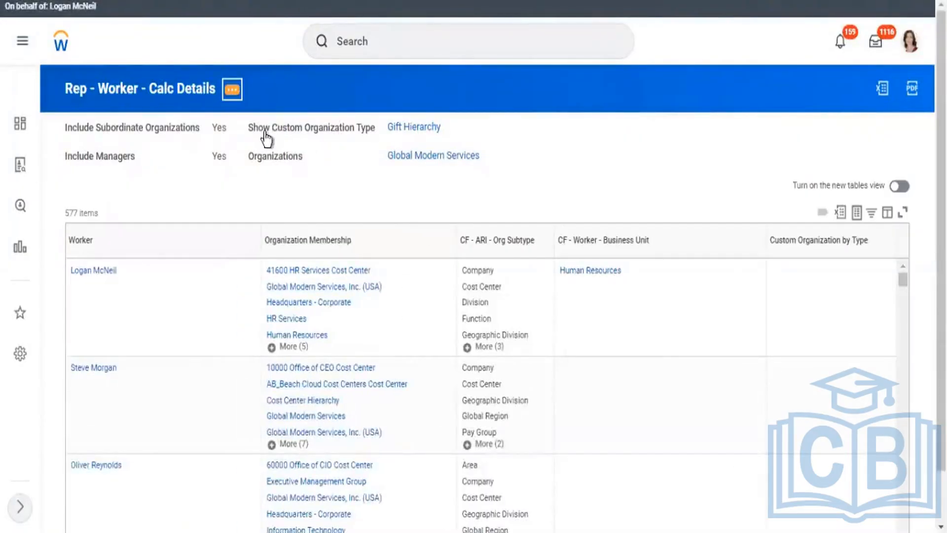
Step: Copy the CF - Worker - Custom org field name and open the Rep - Worker - Calc Details report definition for editing
mouse_move(284, 134)
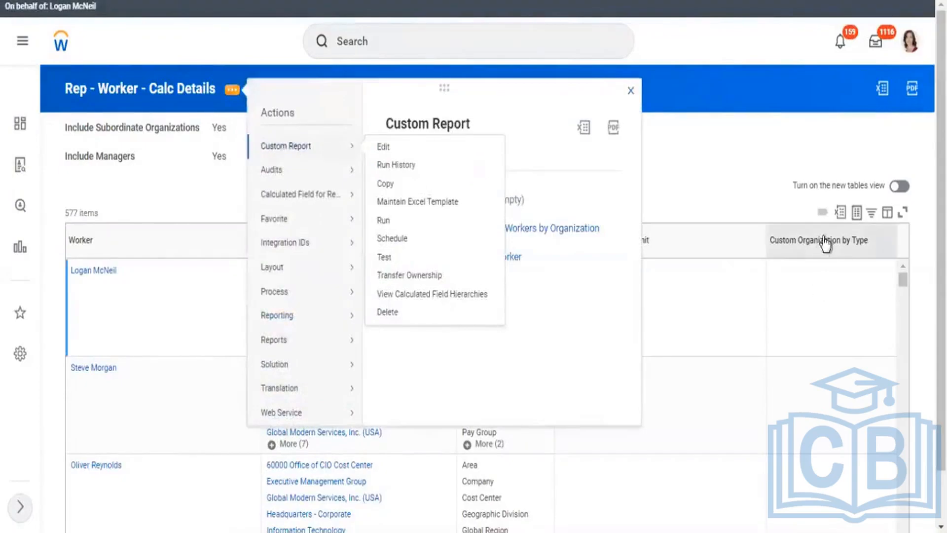
click(348, 51)
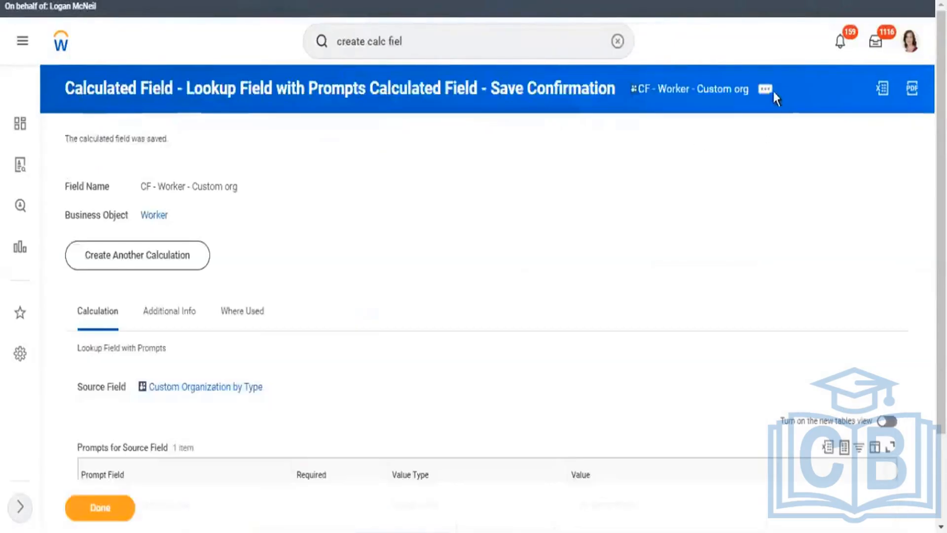
click(764, 89)
click(793, 146)
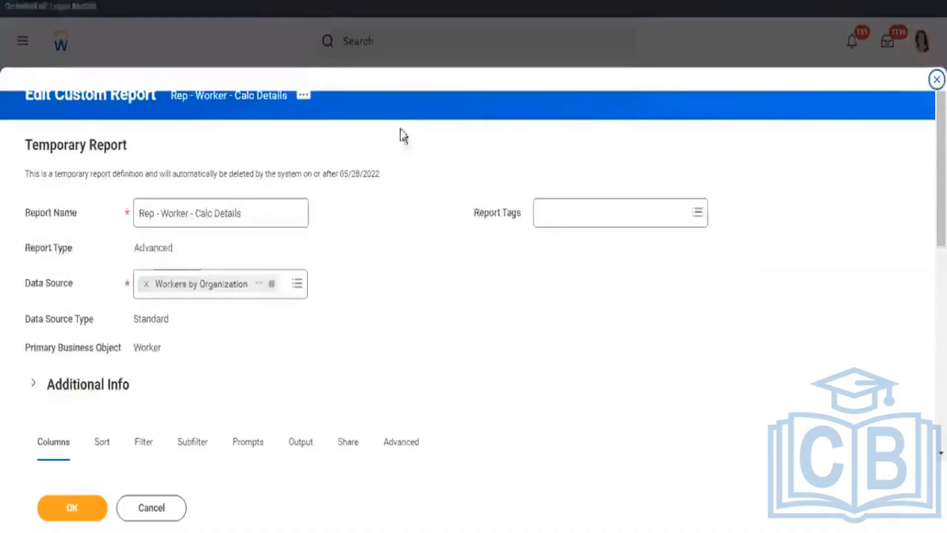
scroll(433, 218, down, 8)
scroll(407, 365, down, 2)
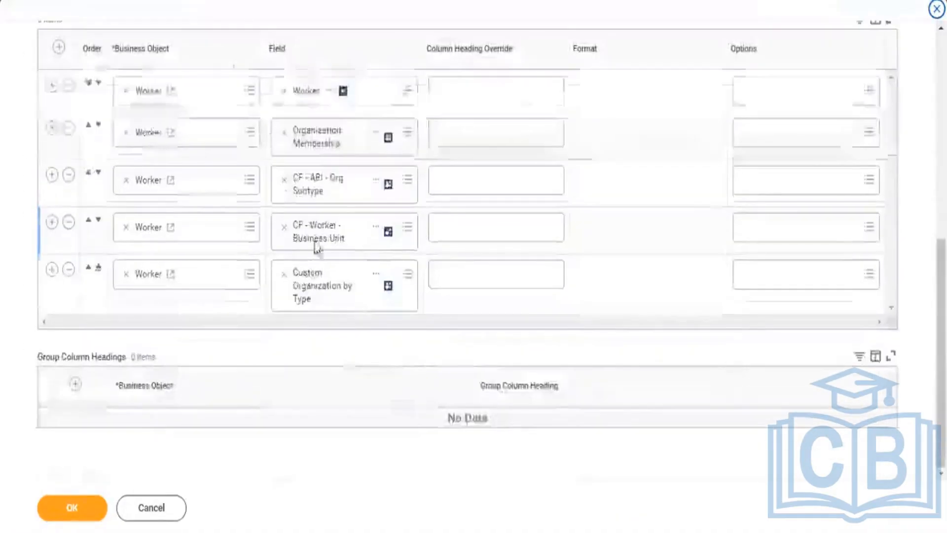
scroll(239, 334, up, 10)
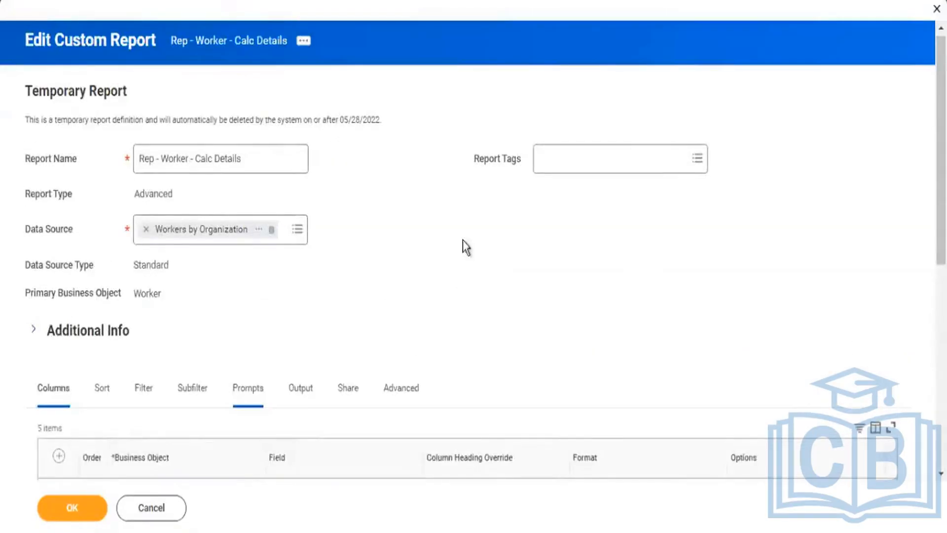
Step: Populate the report's undefined prompt defaults and remove the Show Custom Organization Type prompt from them
scroll(466, 239, down, 8)
click(198, 262)
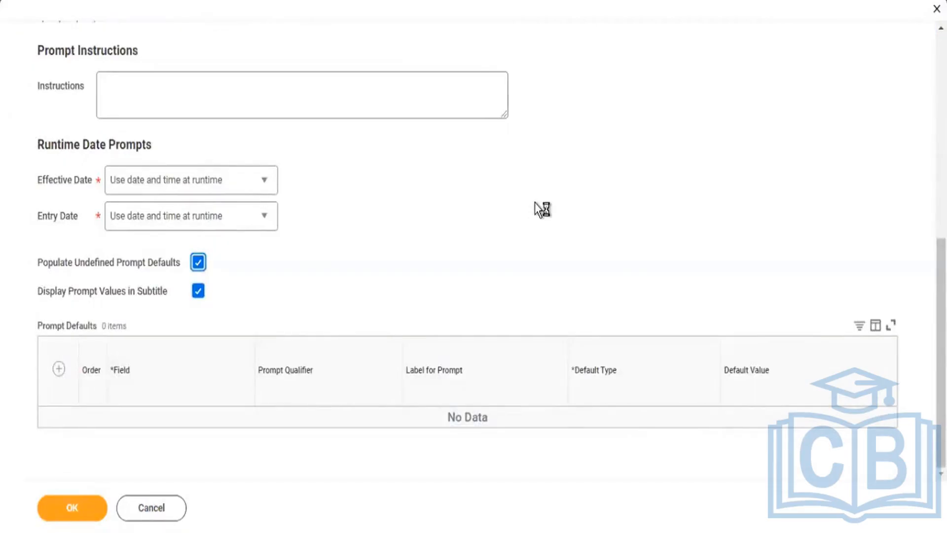
scroll(542, 207, down, 4)
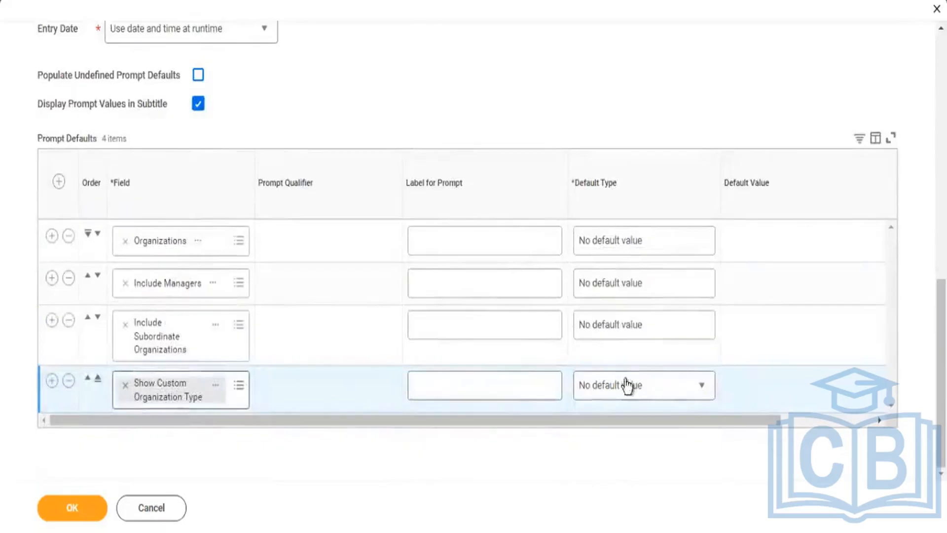
drag(679, 419, 837, 415)
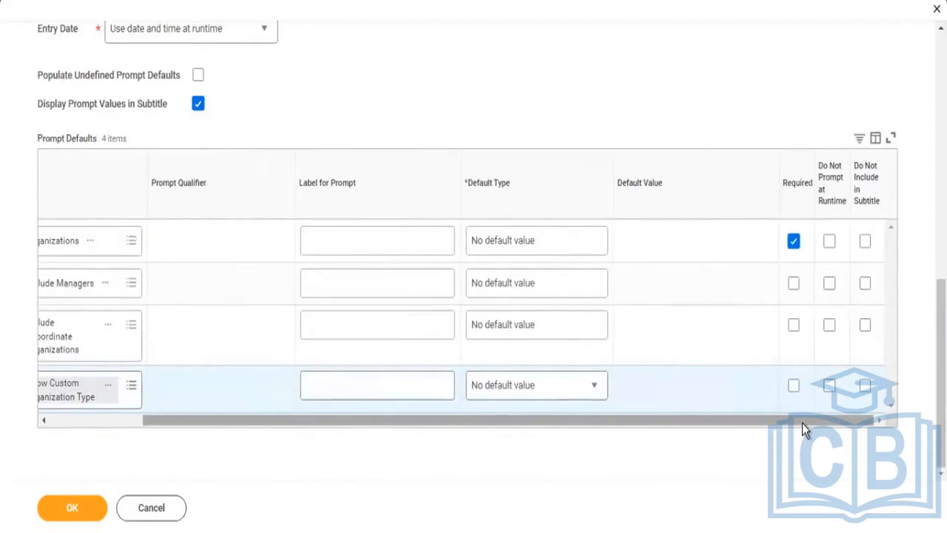
drag(557, 422, 345, 476)
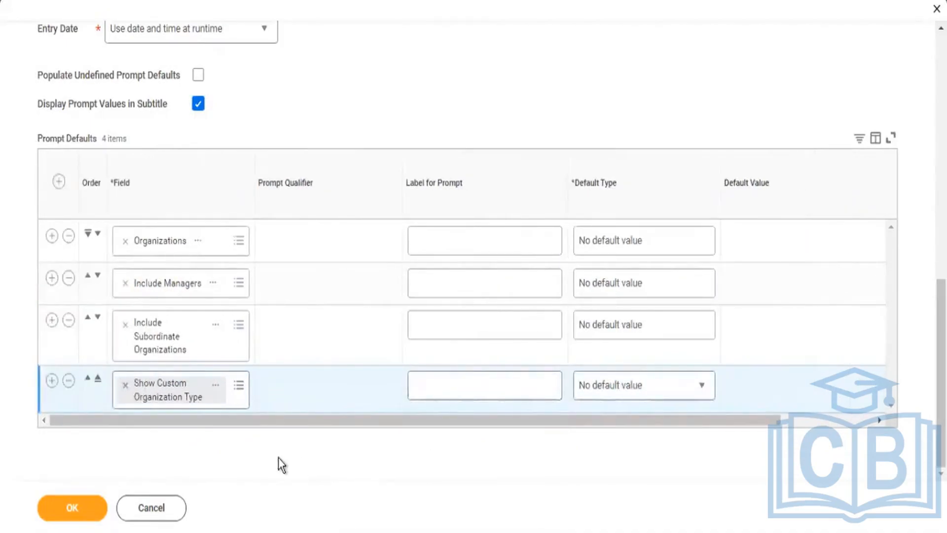
click(69, 381)
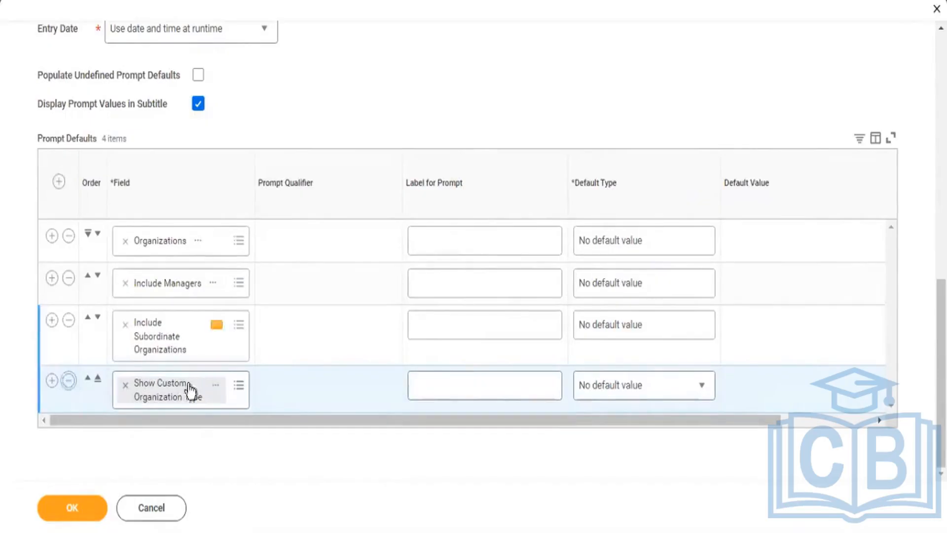
Step: Return to the report's column definitions and copy the CF - Worker - Custom org name from the saved calculated field
scroll(91, 202, up, 8)
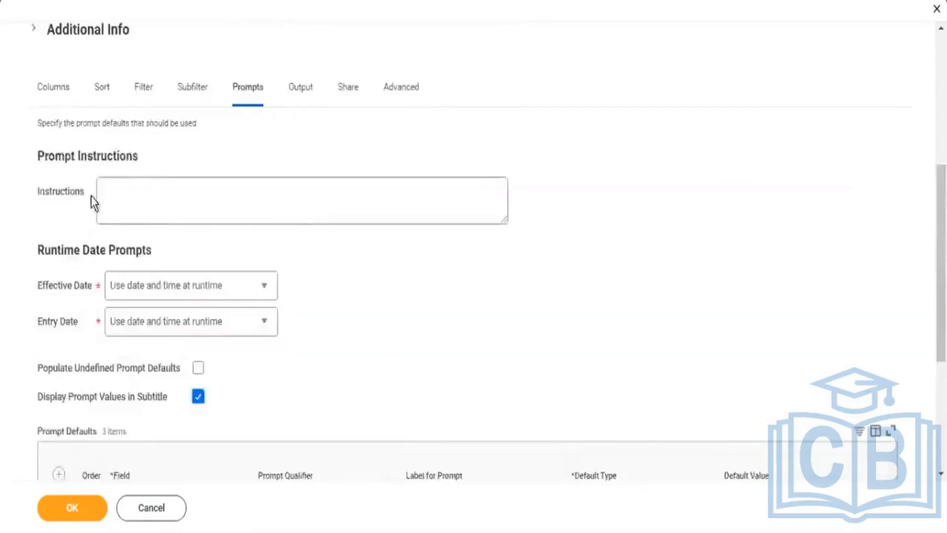
click(52, 266)
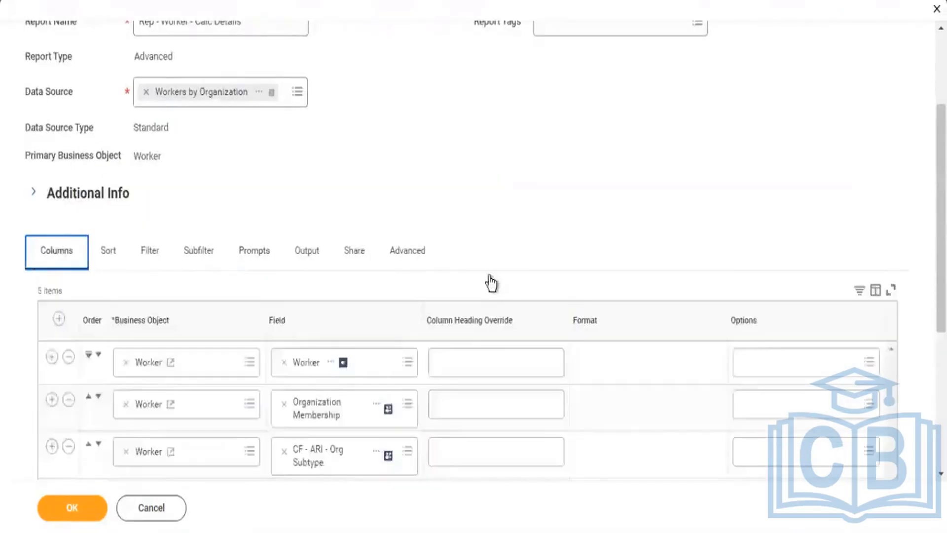
scroll(491, 279, down, 5)
click(50, 270)
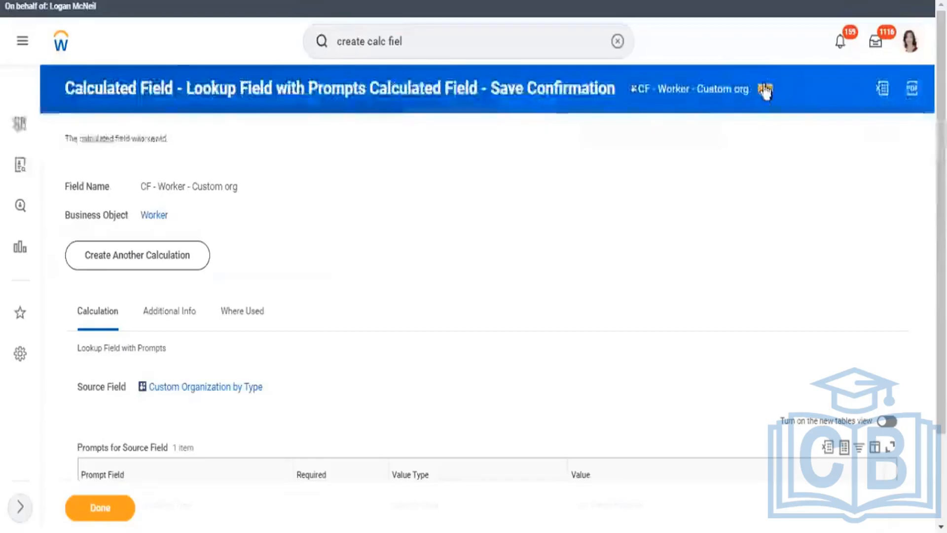
right_click(765, 88)
click(788, 144)
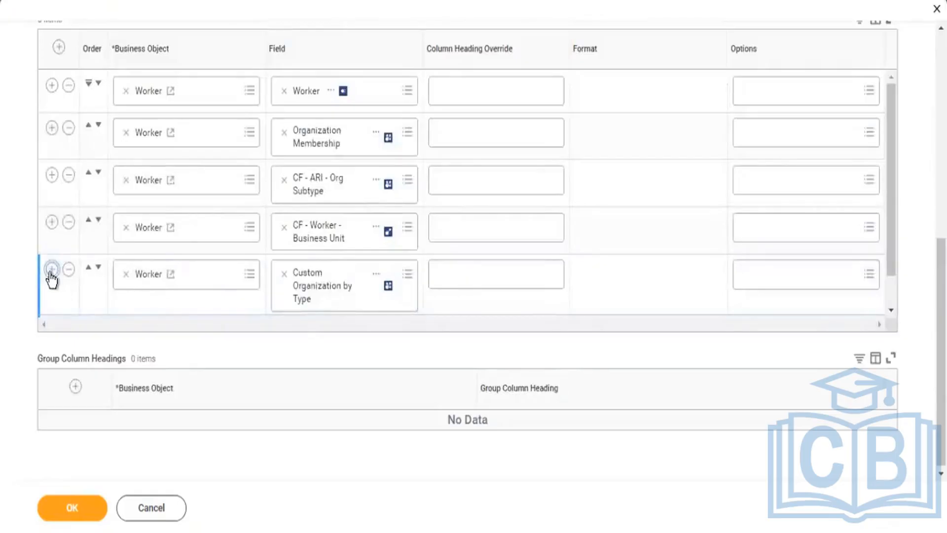
Step: Replace the Custom Organization by Type column with a Worker column using CF - Worker - Custom org, and save the report
click(52, 269)
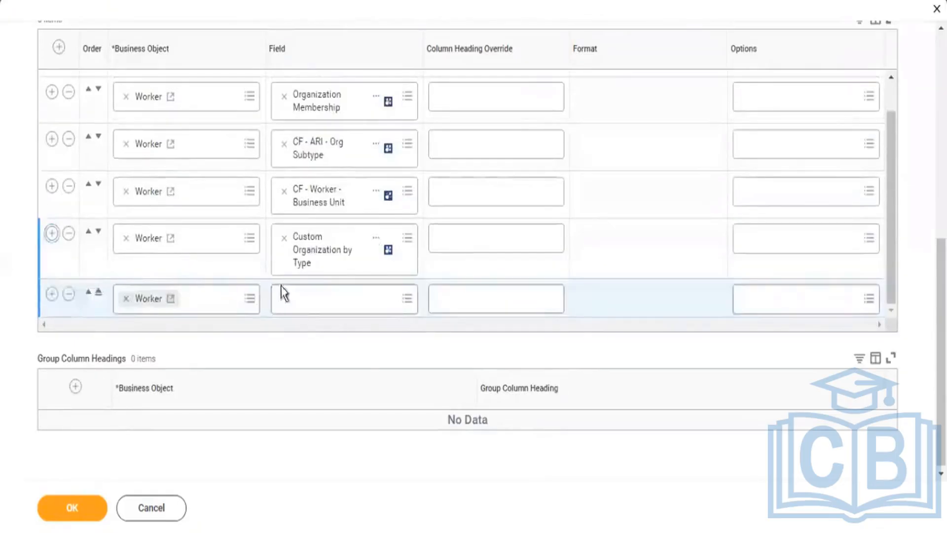
click(302, 297)
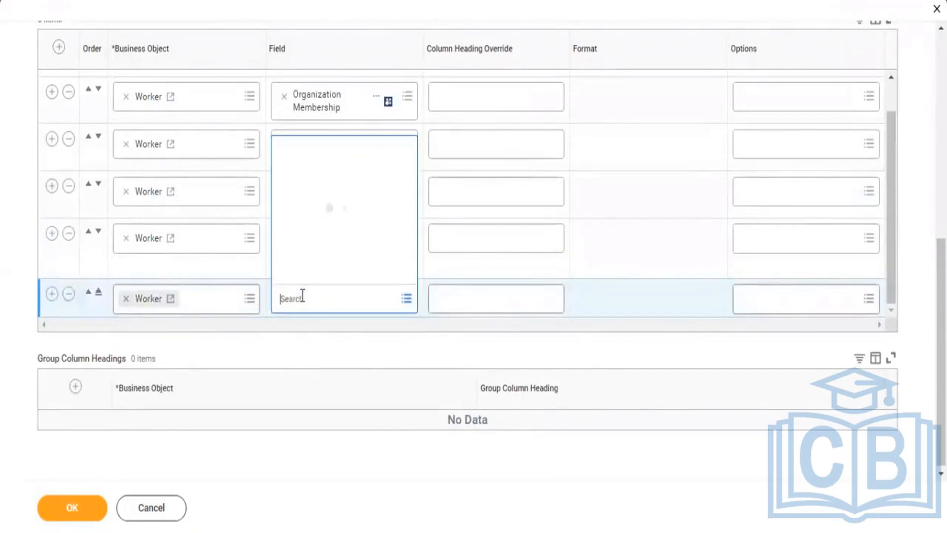
key(ctrl+v)
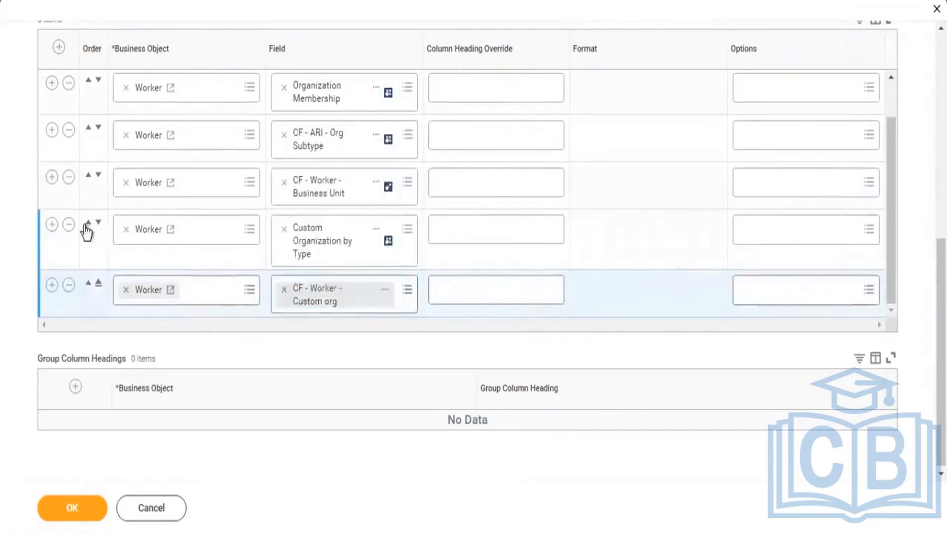
click(86, 231)
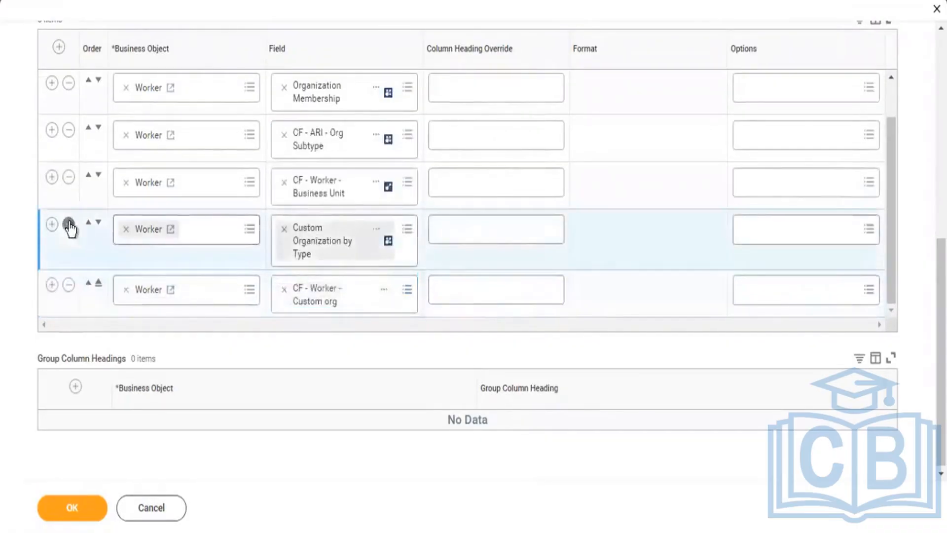
click(78, 512)
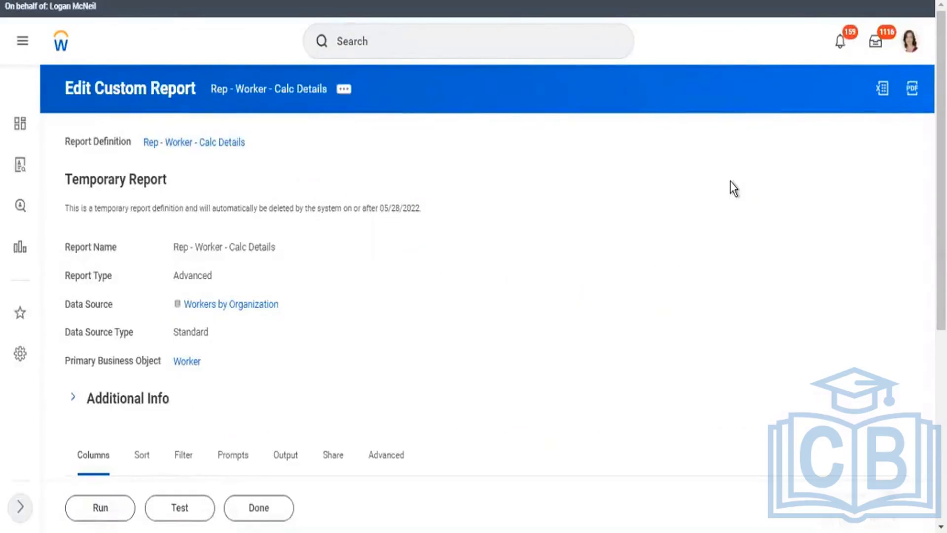
Step: Run the report for the Global Modern Services organization, including managers and subordinate organizations
click(102, 509)
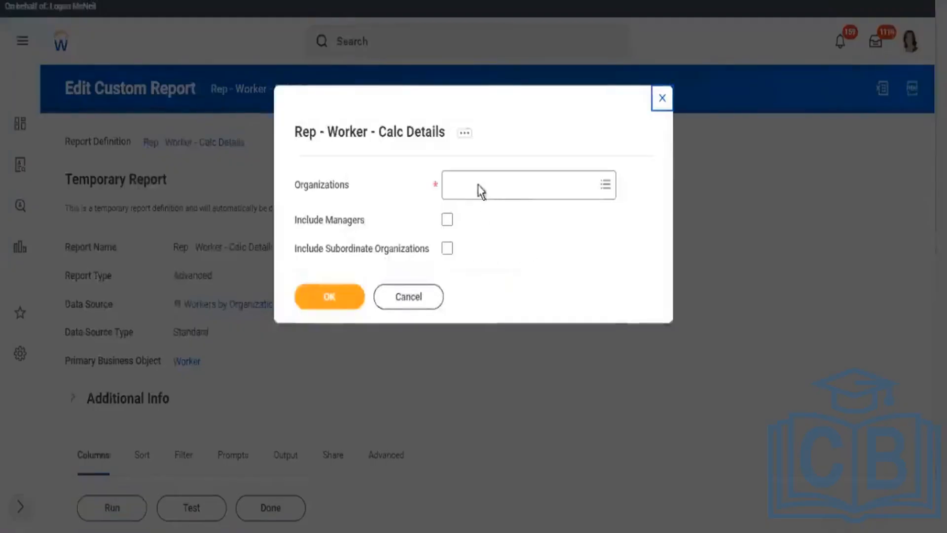
click(481, 190)
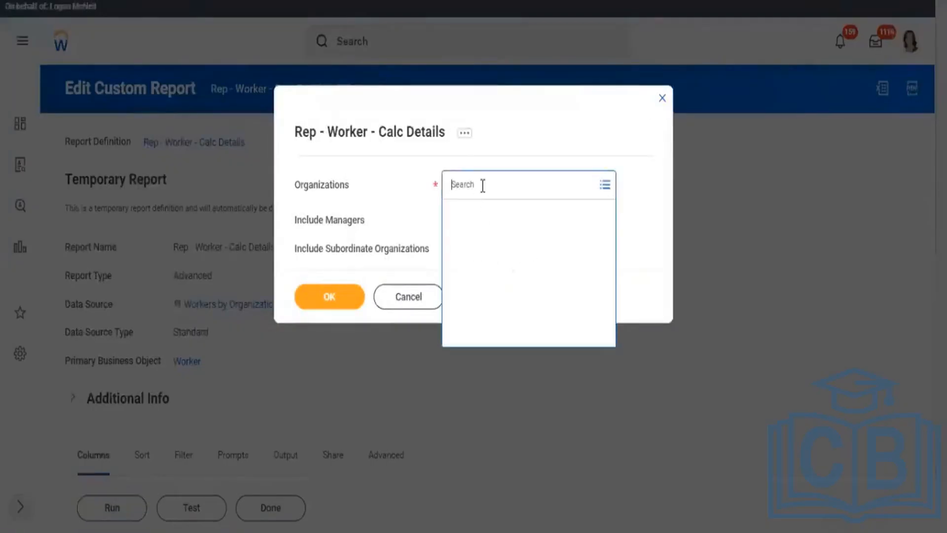
text(global mi)
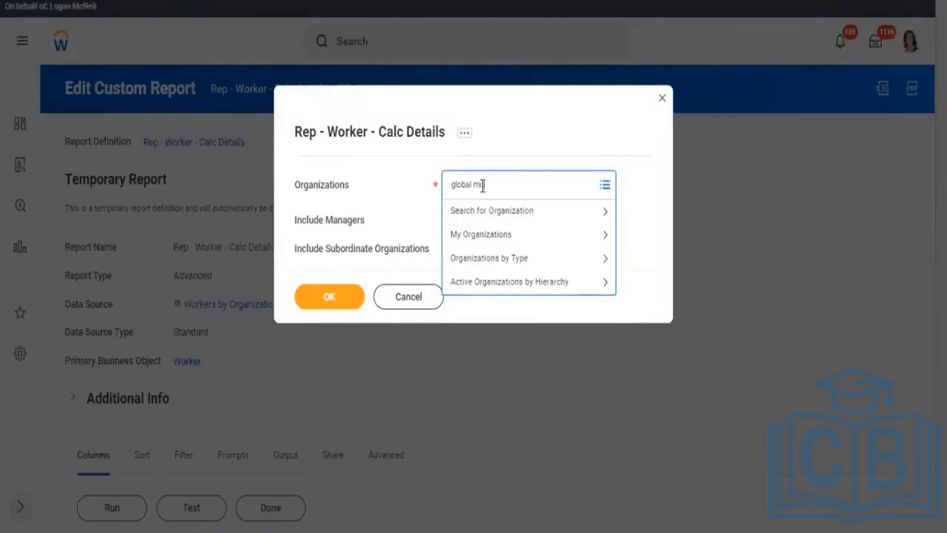
text(dern se)
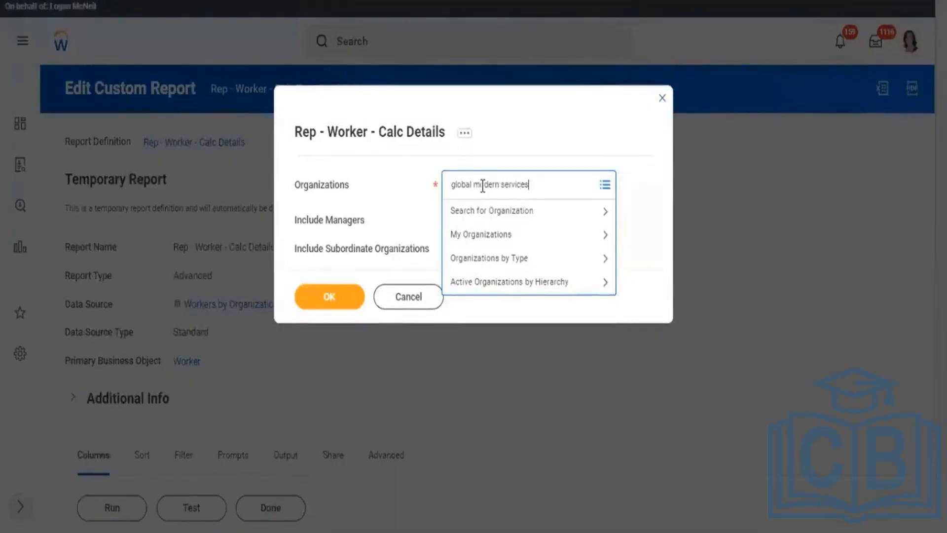
text(rvices)
key(Return)
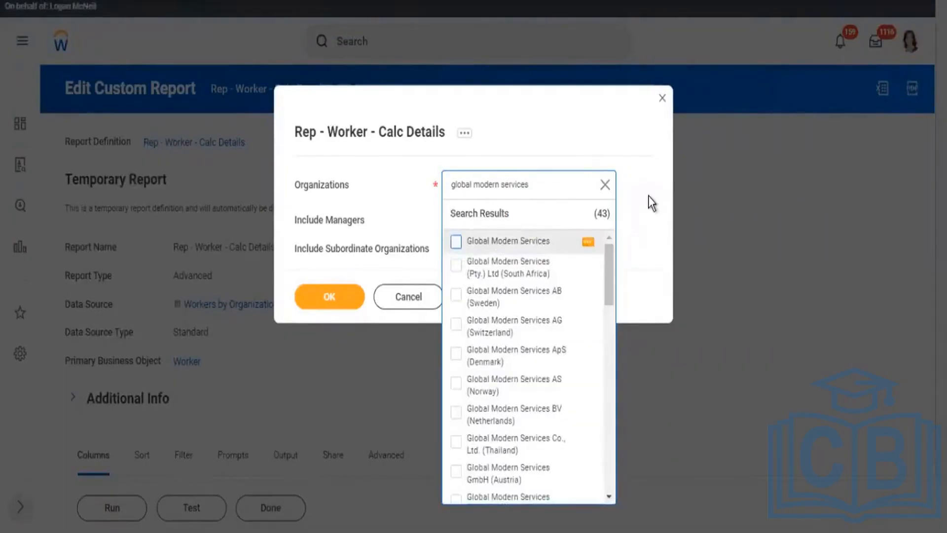
key(Return)
click(453, 230)
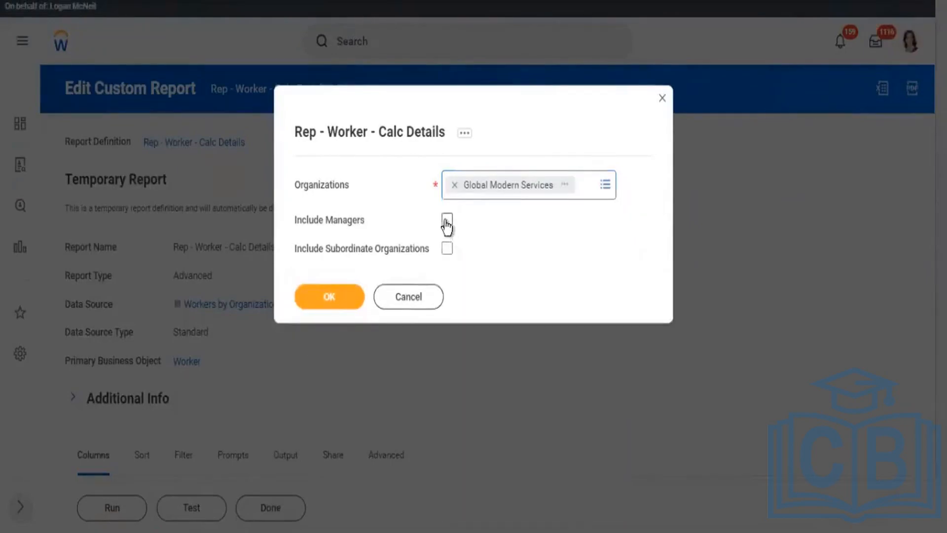
click(446, 221)
click(447, 248)
click(345, 297)
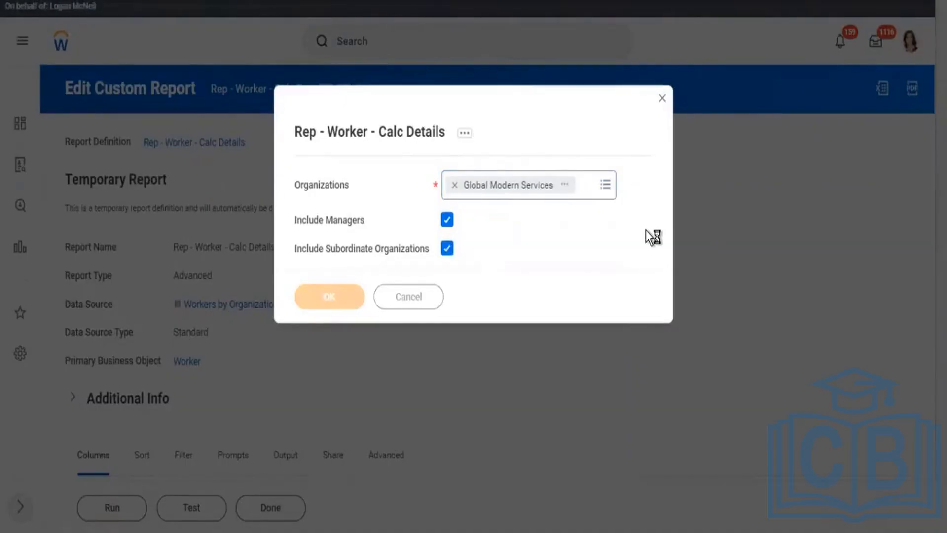
Step: Compare the CF - Worker - Custom org values with the workers' organization memberships and the calculated field's source field and prompt value
scroll(763, 227, down, 2)
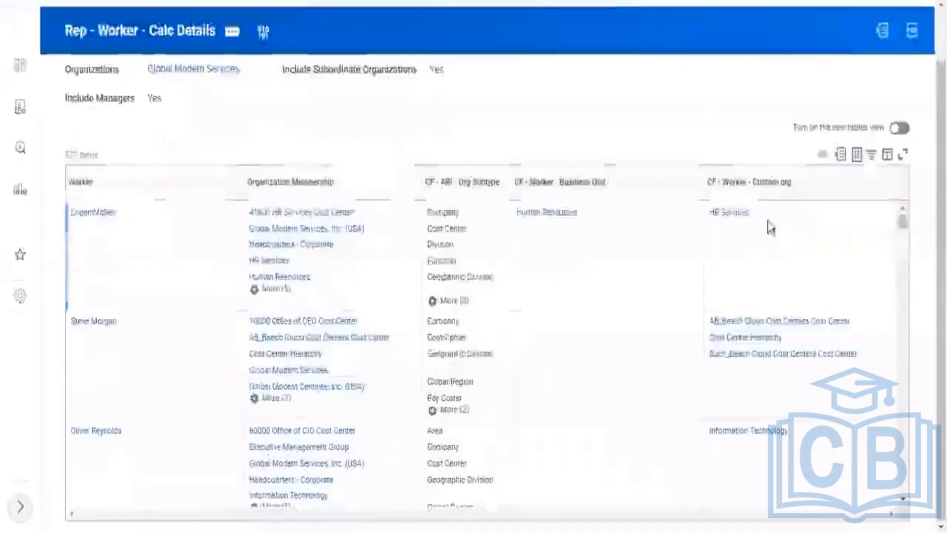
drag(762, 217, 706, 214)
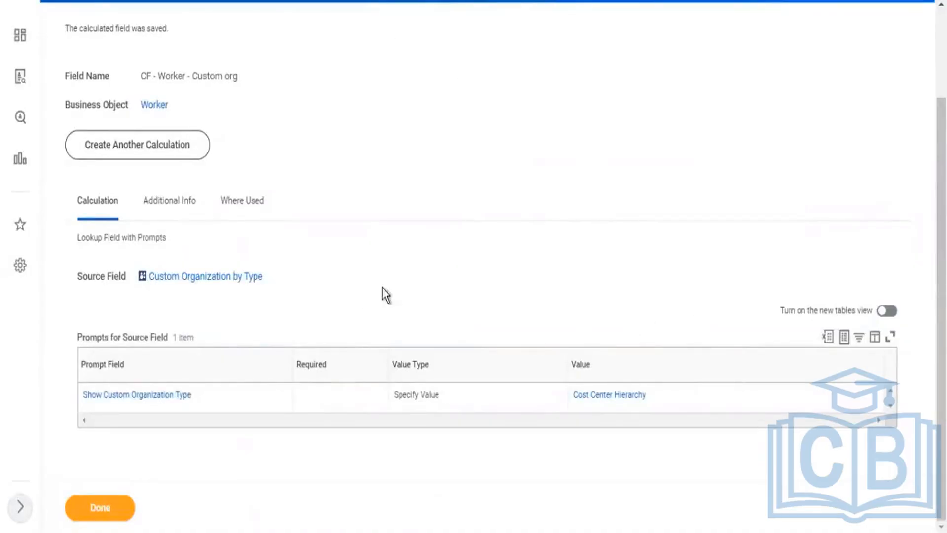
drag(277, 280, 143, 288)
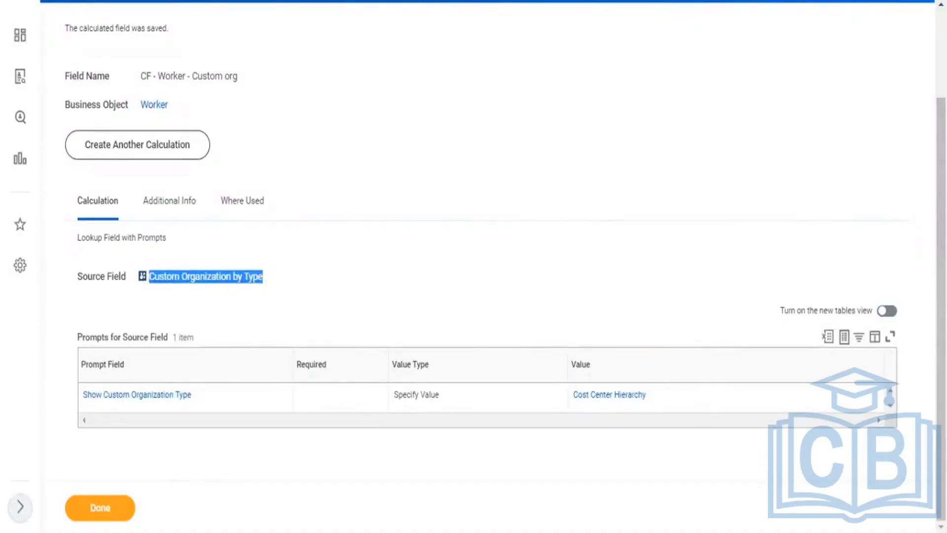
drag(668, 406, 260, 22)
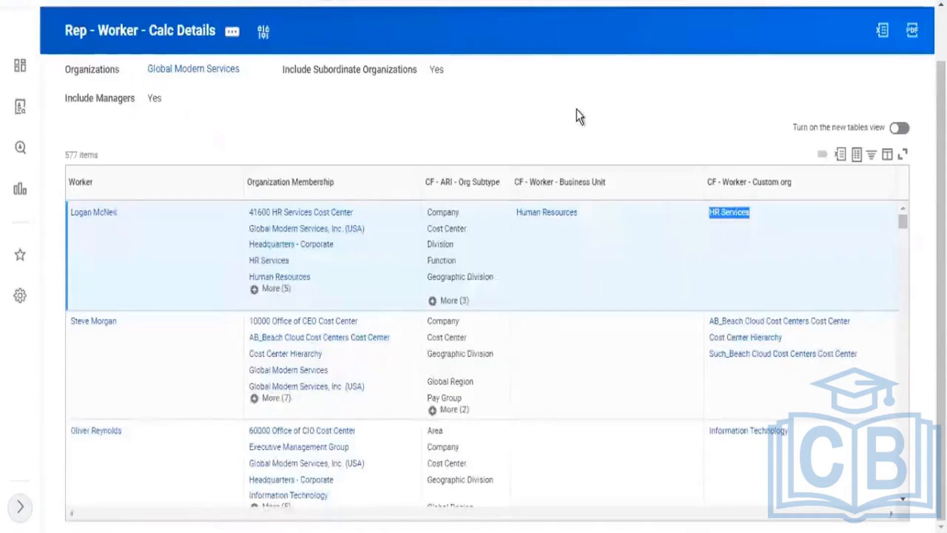
click(577, 109)
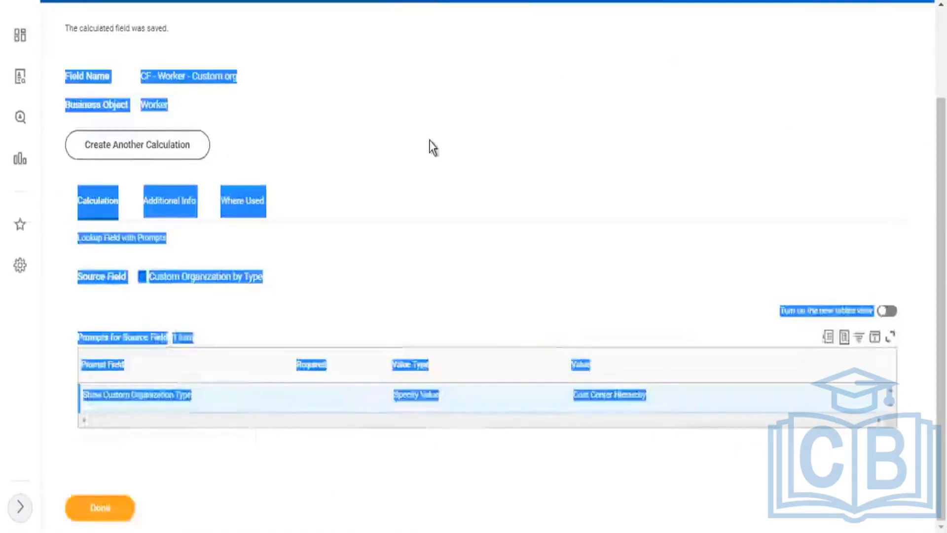
scroll(429, 140, up, 2)
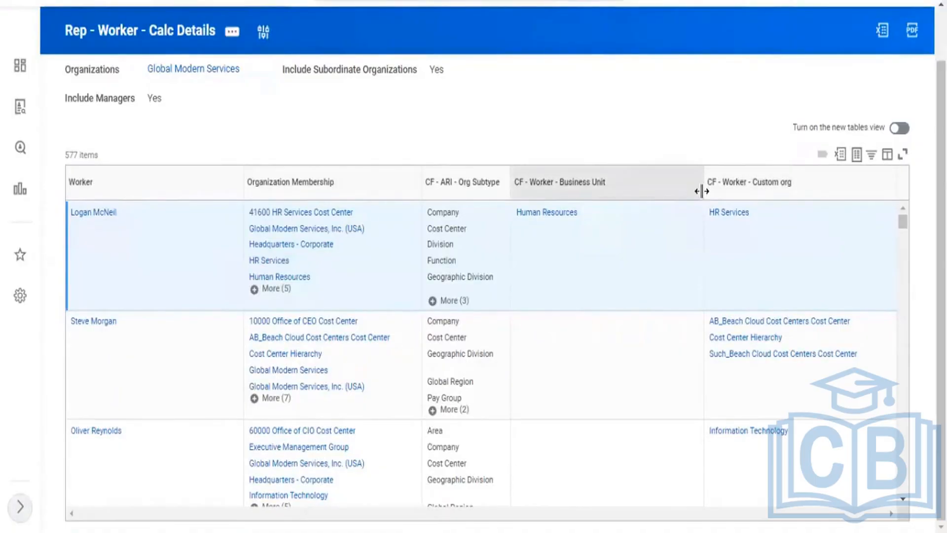
drag(701, 191, 679, 194)
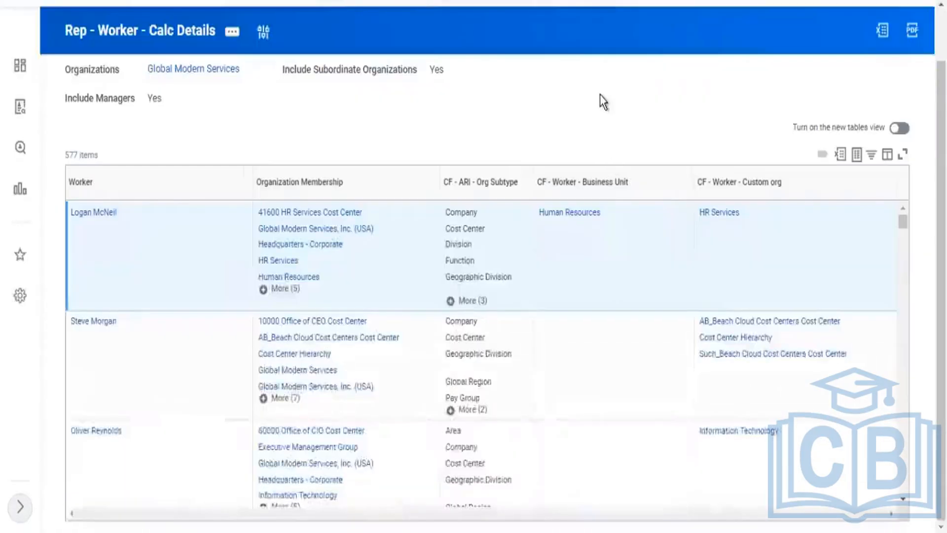
click(294, 290)
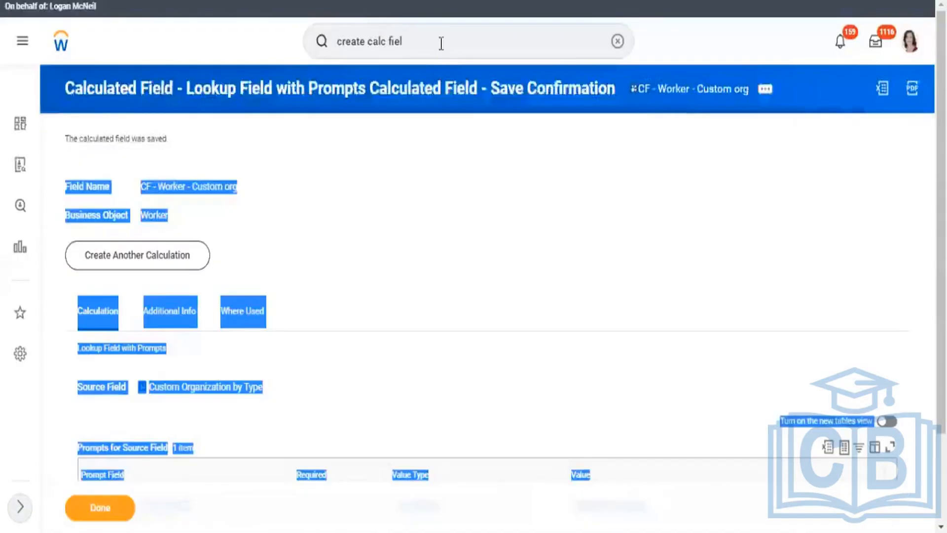
Step: Search for the Create Calculated Field task, start it, and set the business object to Worker
click(446, 38)
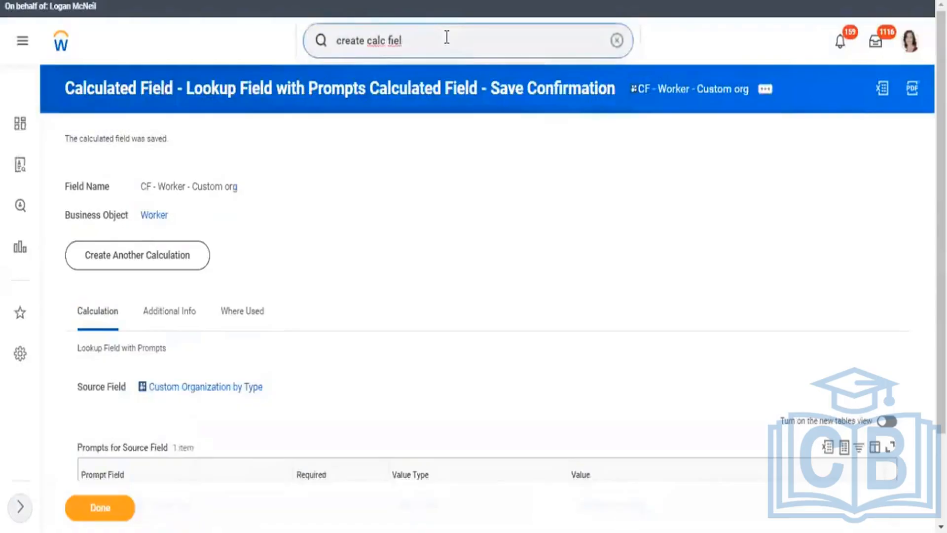
key(Return)
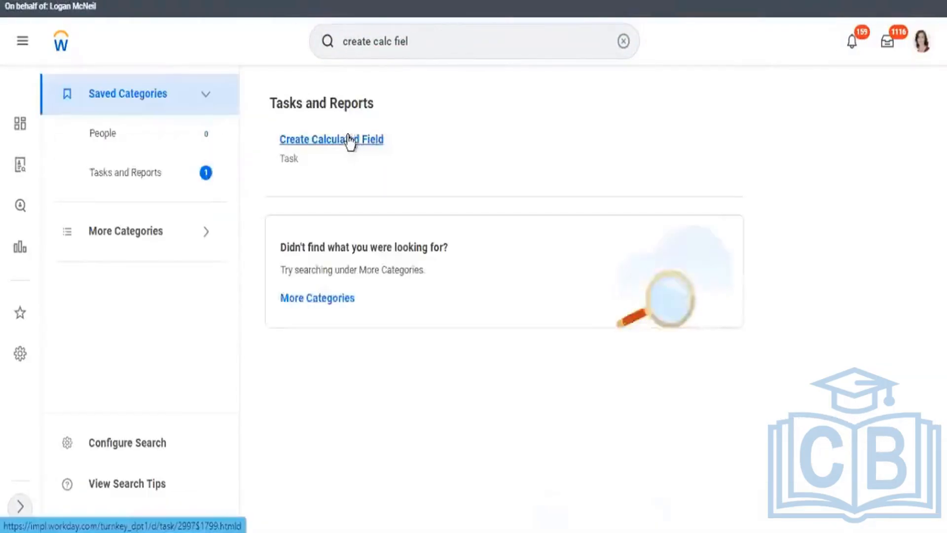
click(404, 150)
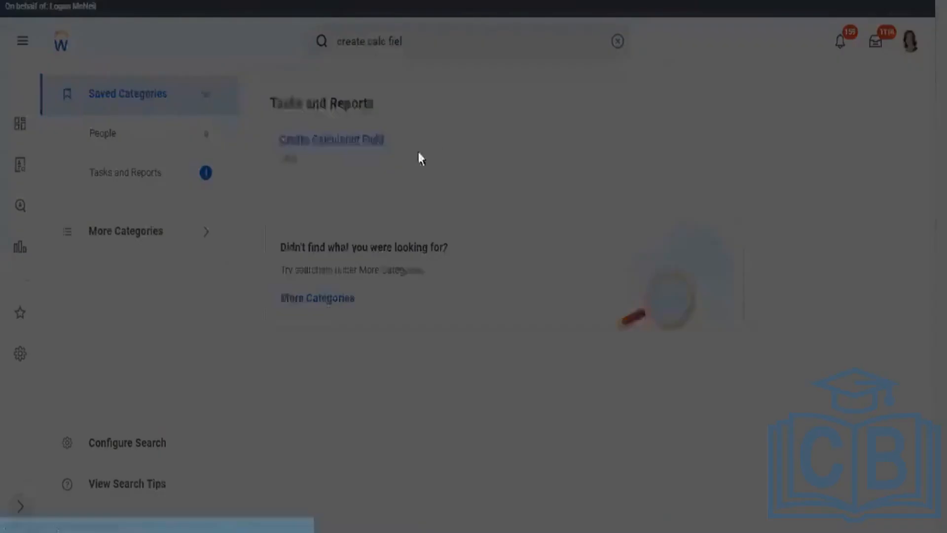
click(403, 217)
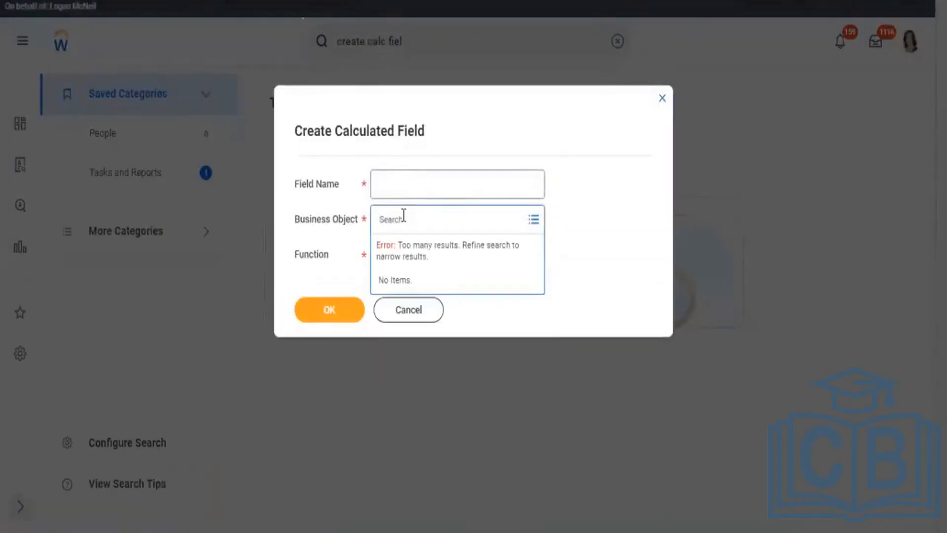
text(worker)
key(Return)
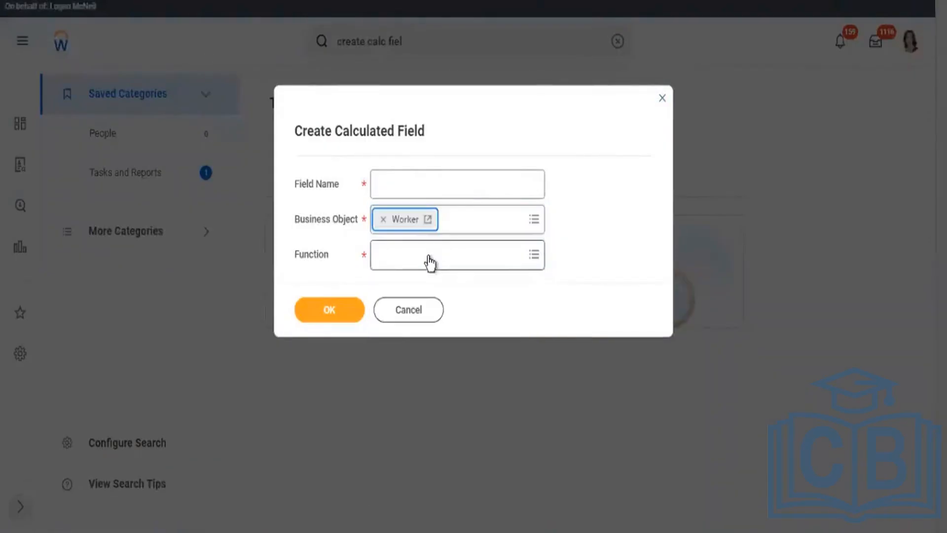
Step: Set the calculated field's function to Lookup Organizational Roles
click(427, 270)
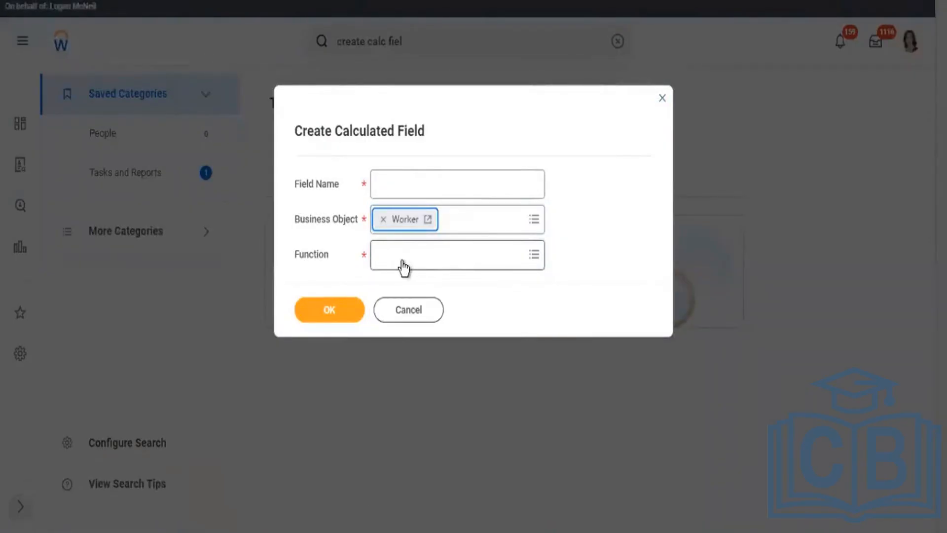
click(404, 256)
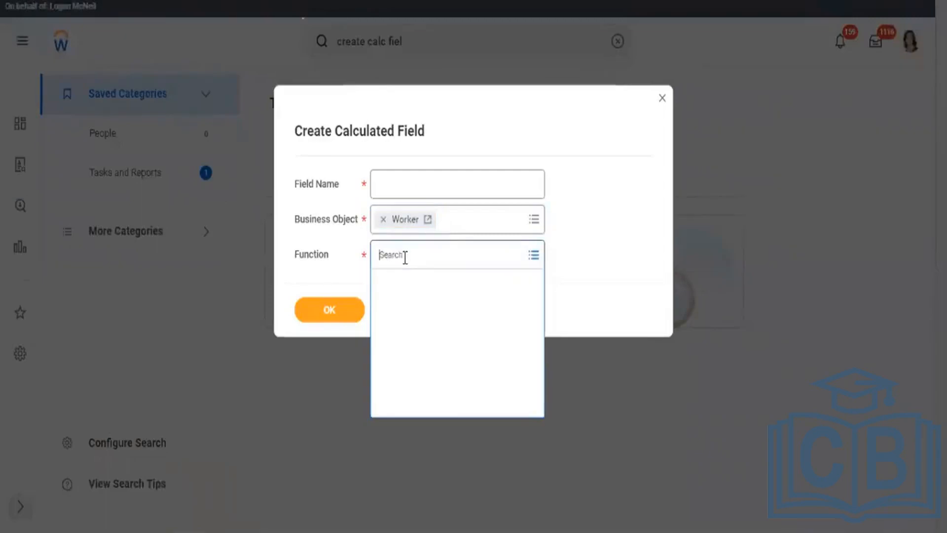
text(l)
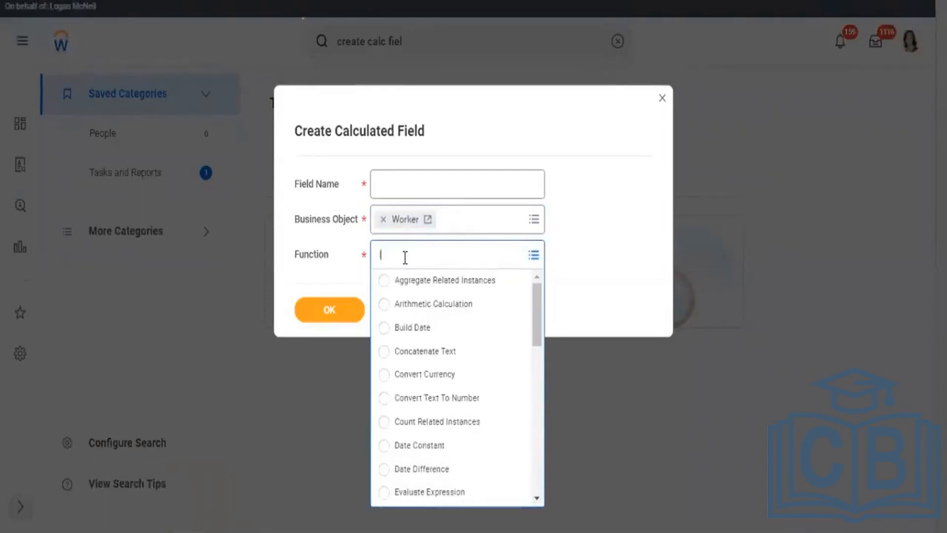
text(ook re)
text(l)
click(440, 277)
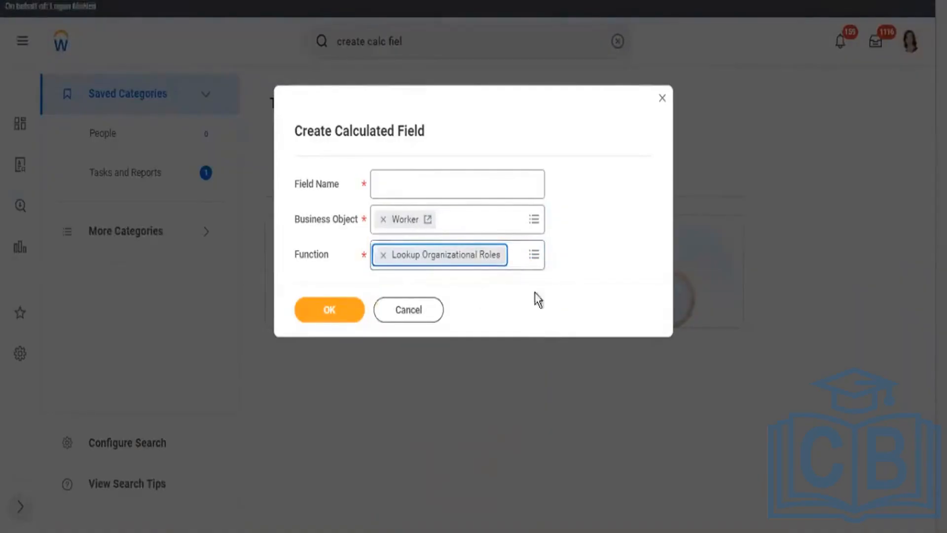
Step: Name the calculated field CF - Worker - HR Partner and continue to its calculation definition
click(420, 192)
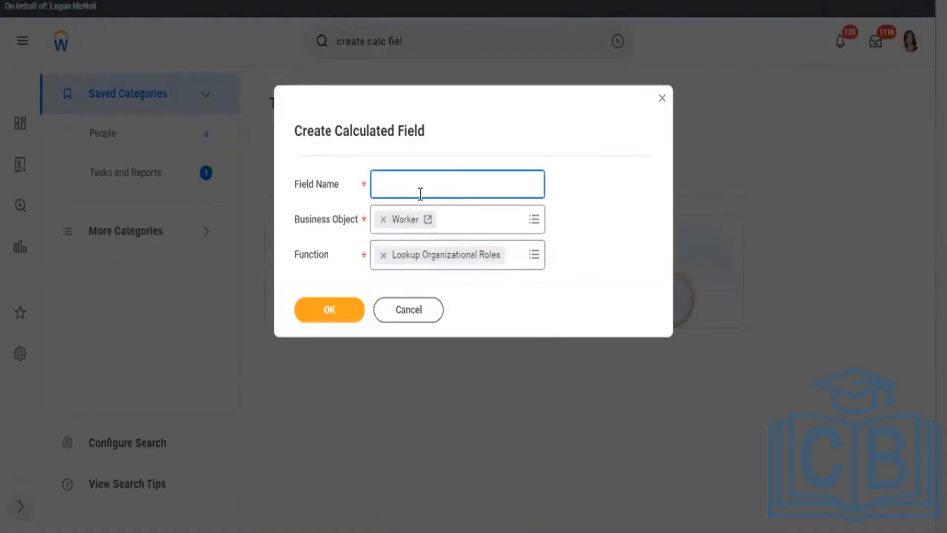
text(CF - Worker)
text(- HR Partner)
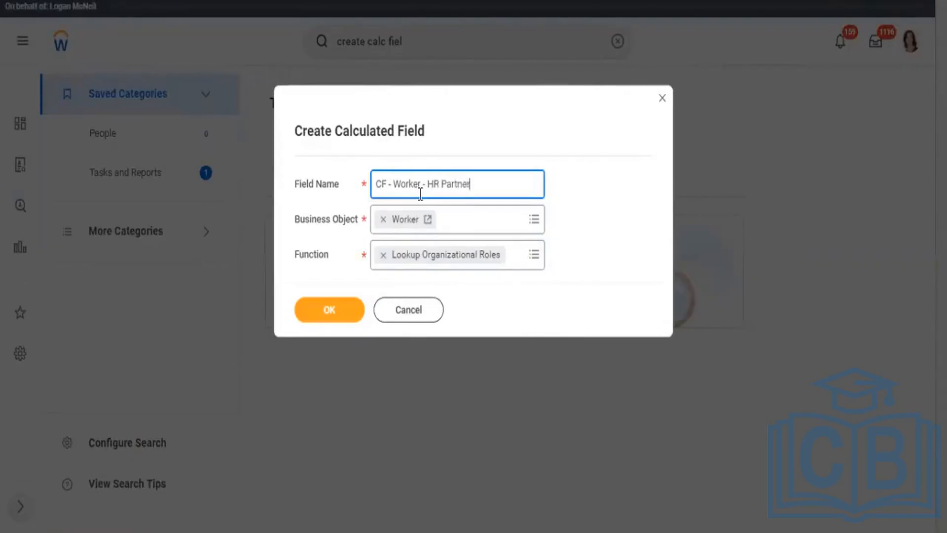
click(348, 326)
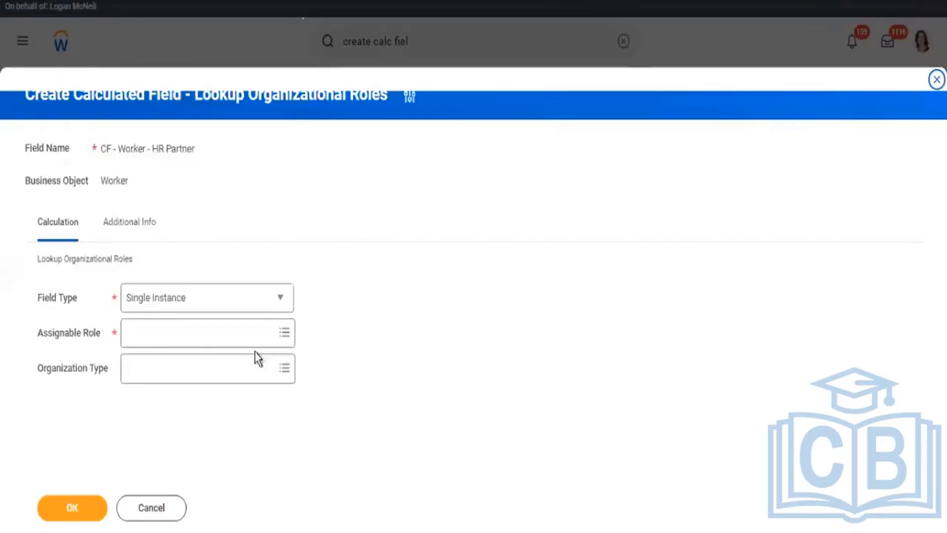
Step: Search the assignable roles for hr partner, inspect the two HR Partner roles' details, and select HR Partner (By Location)
click(196, 335)
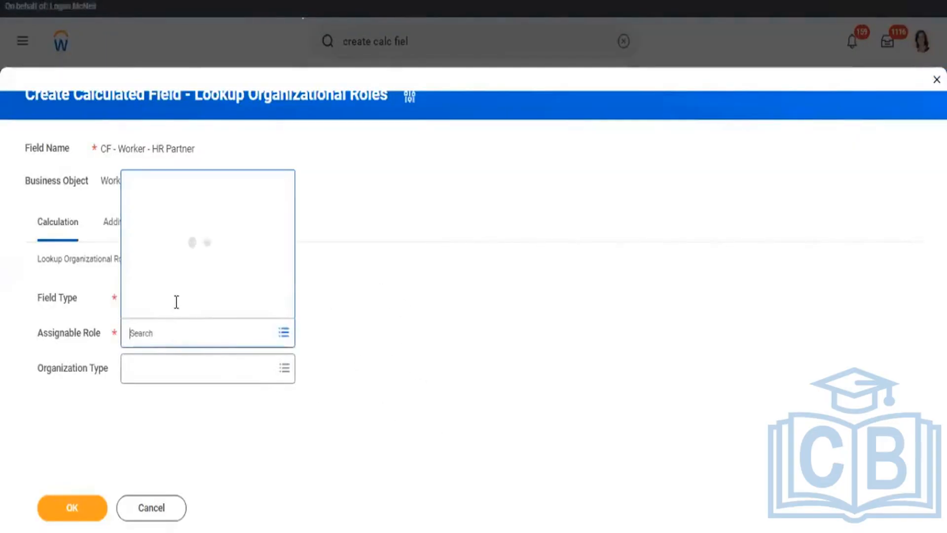
scroll(248, 210, down, 5)
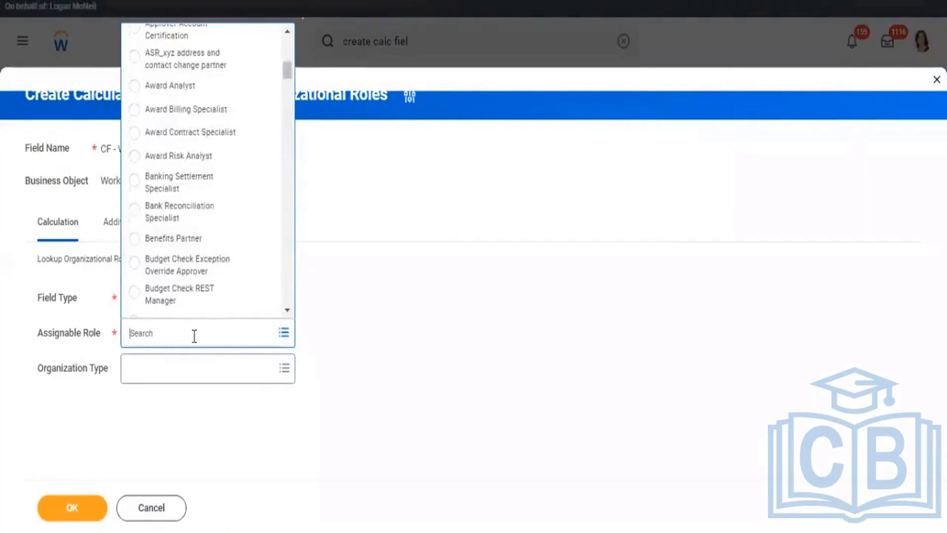
text(hr partner)
key(Return)
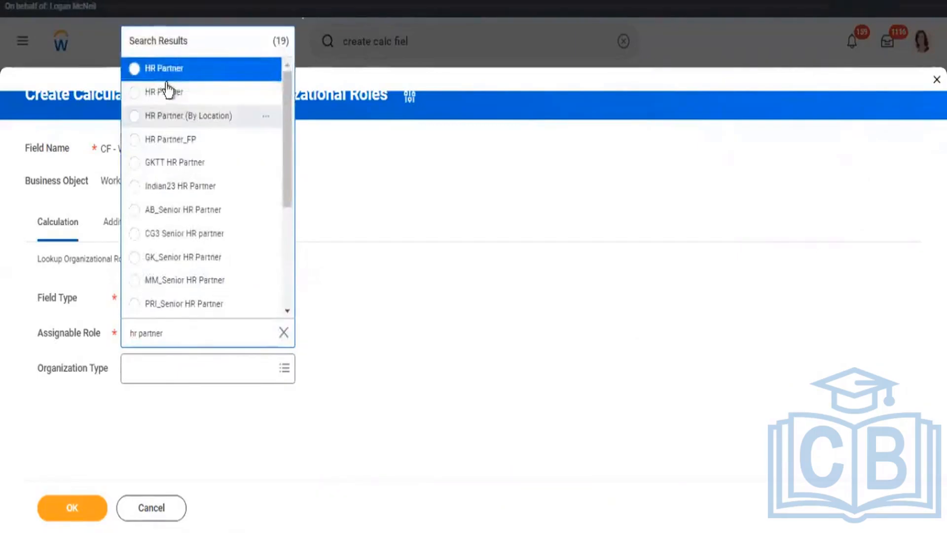
click(230, 77)
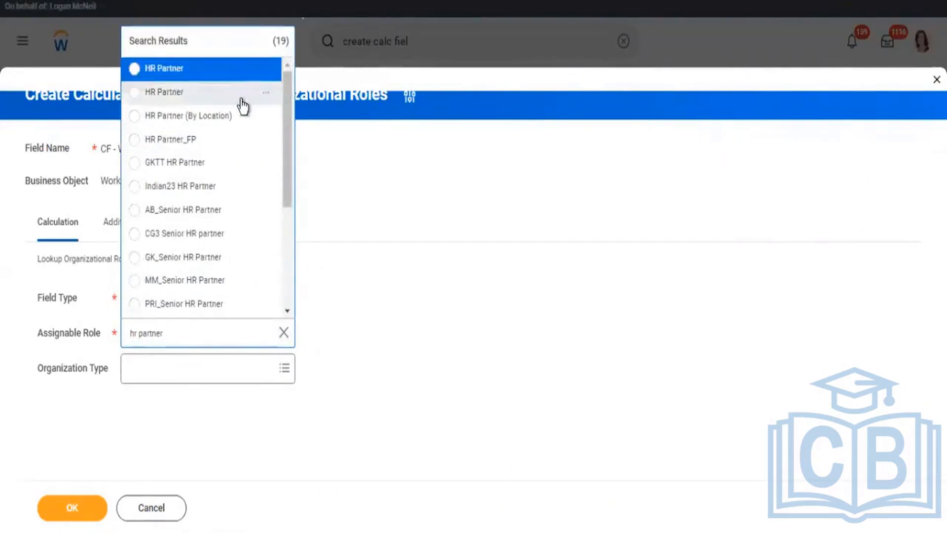
click(265, 75)
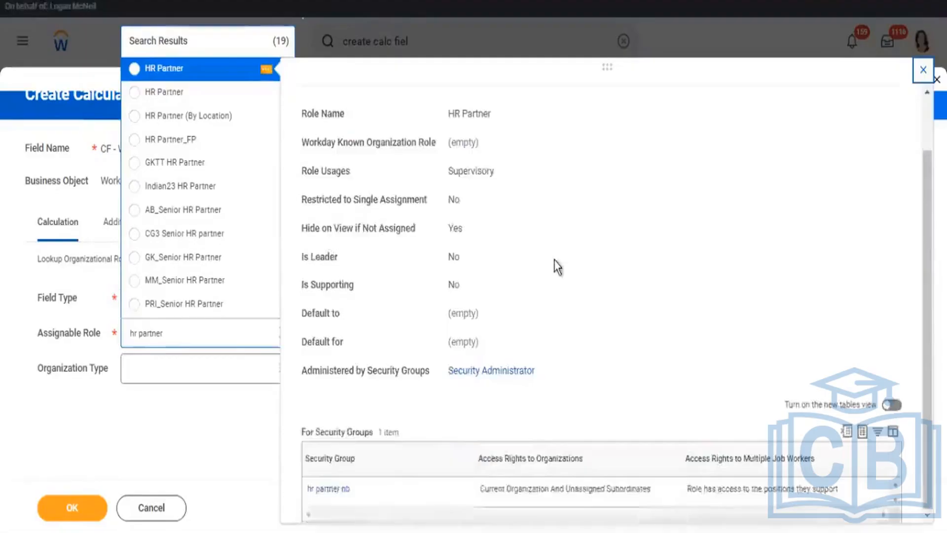
scroll(556, 267, down, 1)
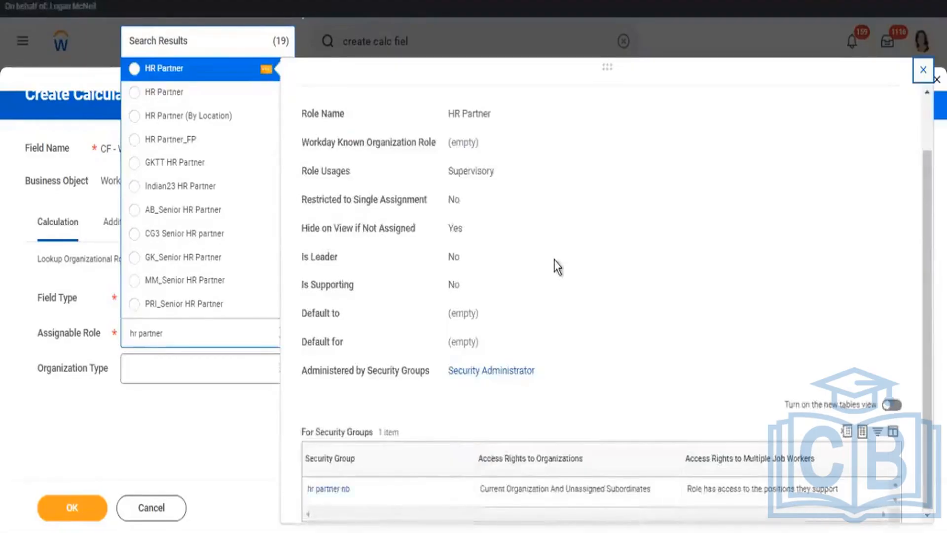
click(265, 95)
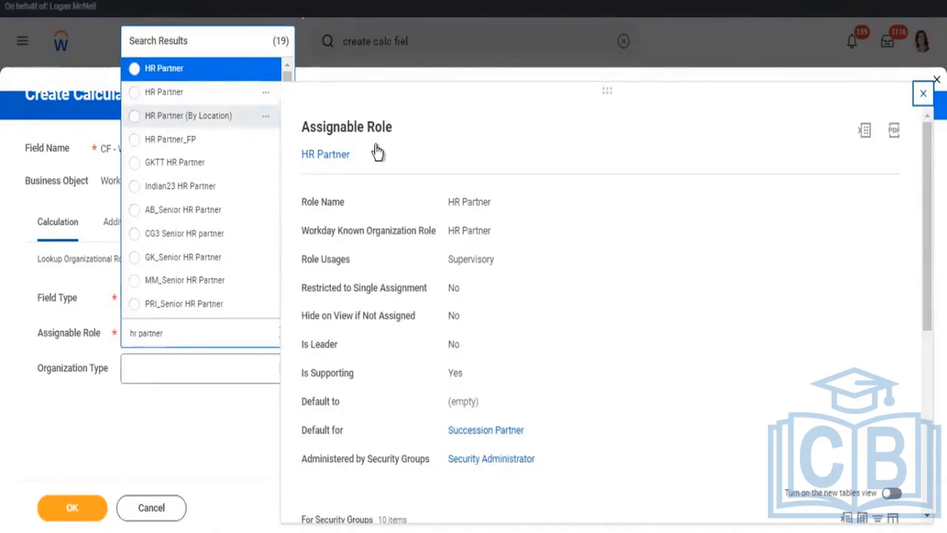
key(Escape)
click(559, 206)
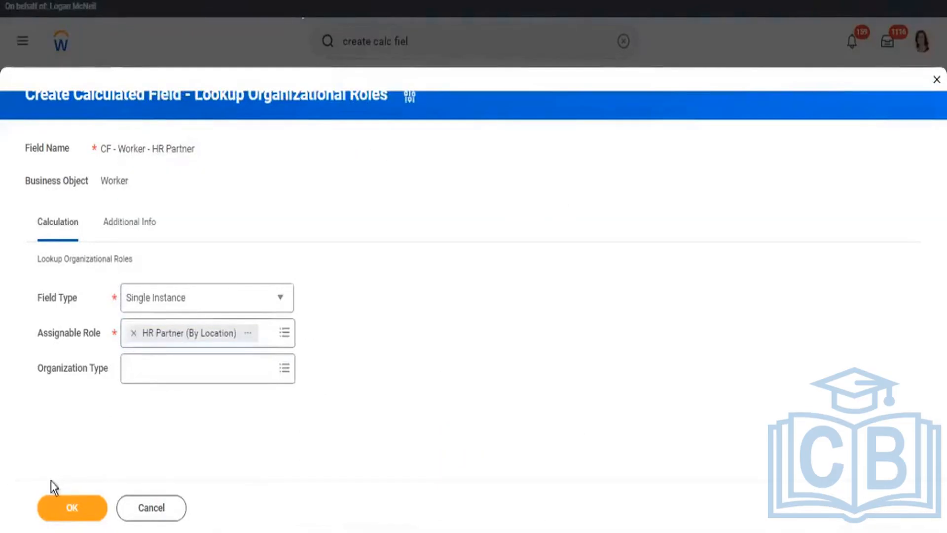
Step: Examine the Organization Type setting and the role usages of the HR Partner (By Location) role
drag(43, 376, 77, 379)
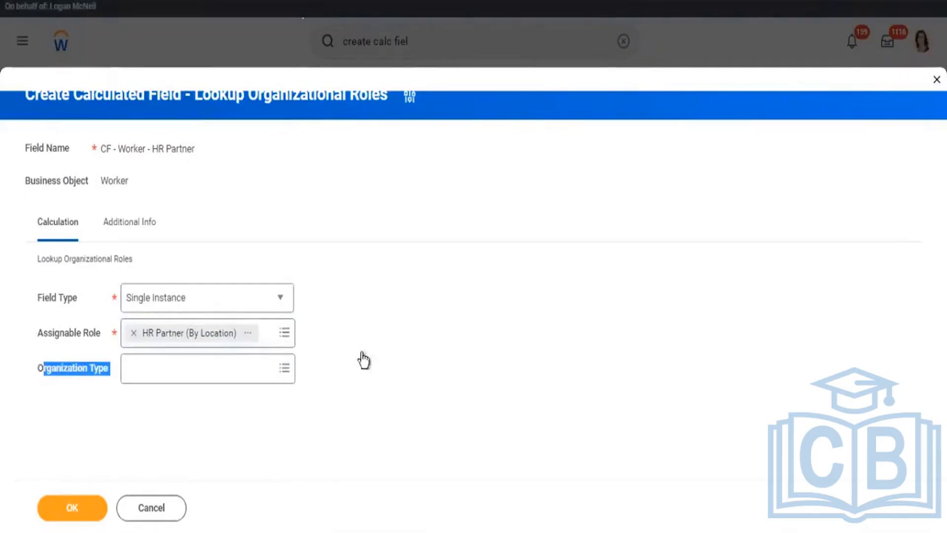
click(86, 370)
drag(56, 369, 97, 380)
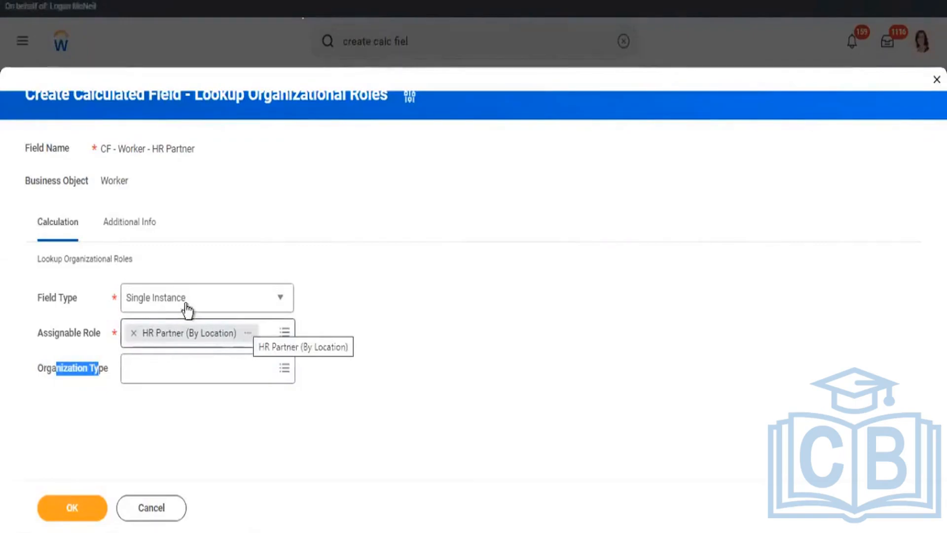
click(462, 372)
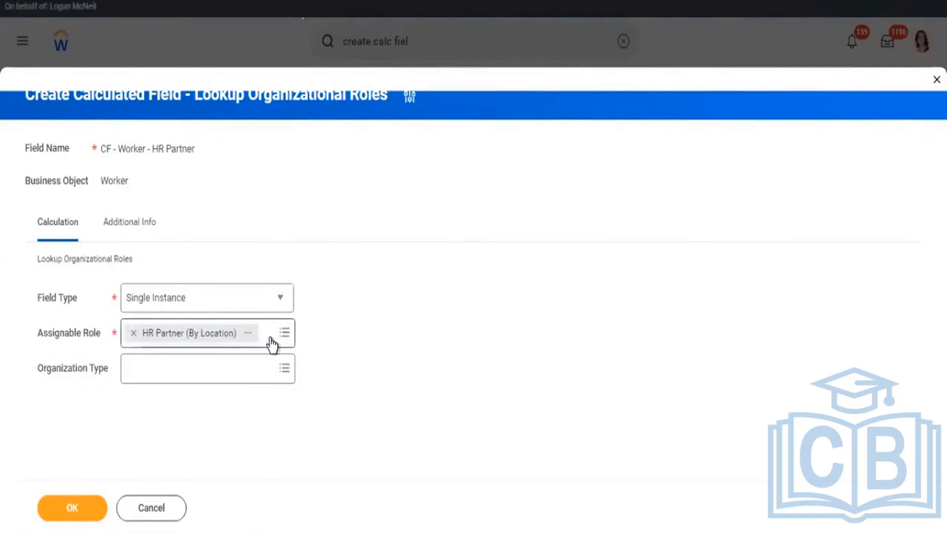
click(237, 337)
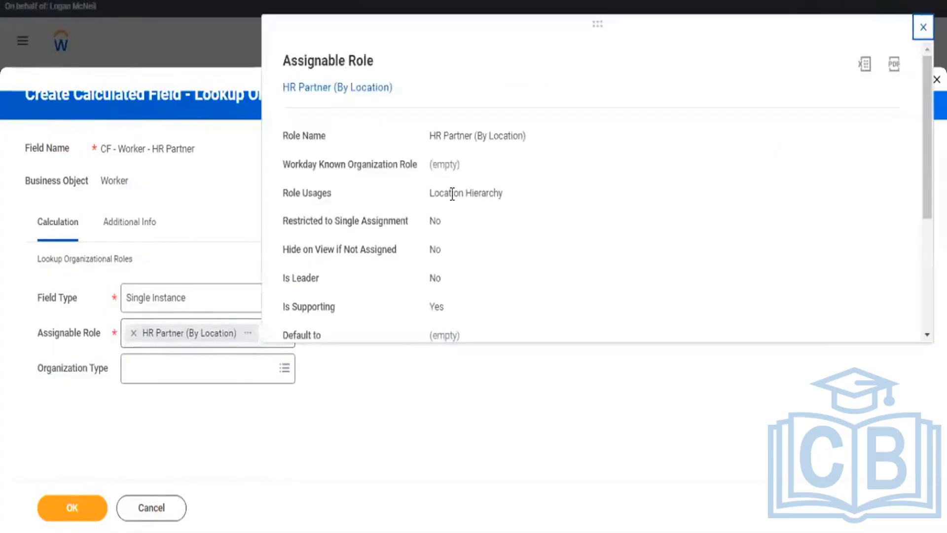
mouse_move(487, 206)
mouse_down()
mouse_move(495, 195)
mouse_move(481, 195)
mouse_up()
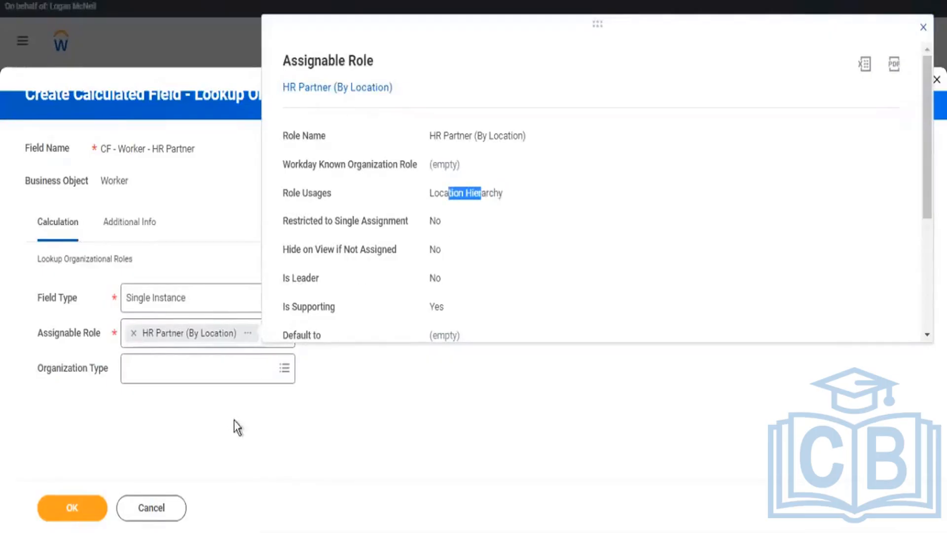
Step: Save the calculated field without an organization type and copy the CF - Worker - HR Partner name
click(68, 512)
click(69, 510)
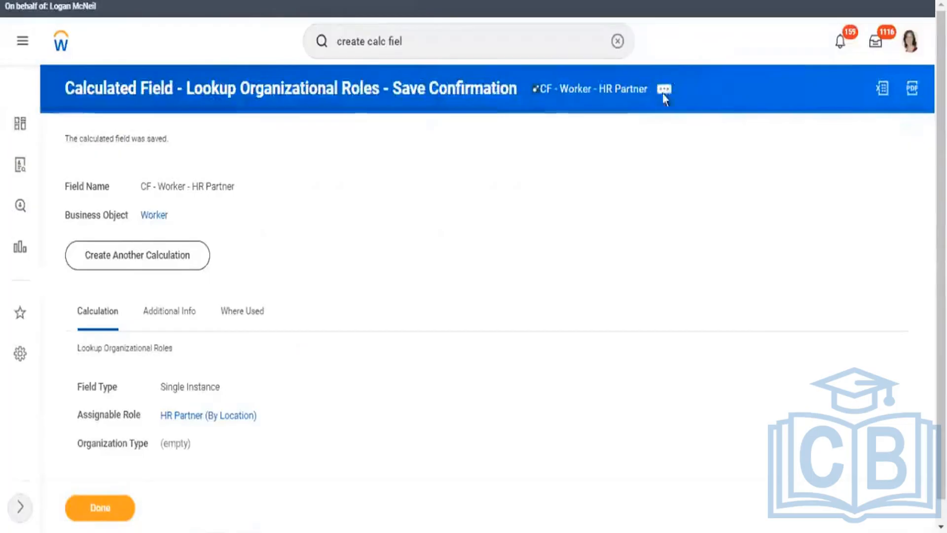
right_click(664, 89)
click(697, 148)
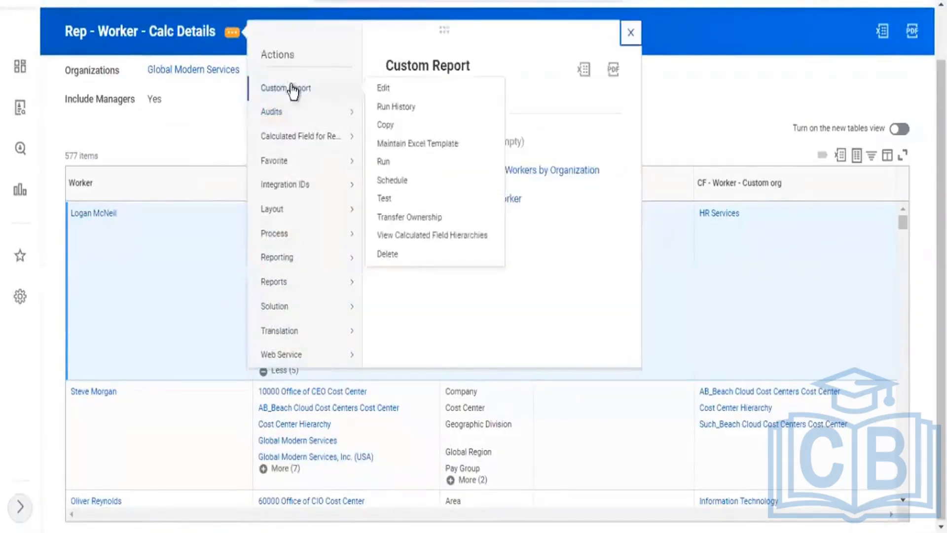
Step: Edit Rep - Worker - Calc Details to add a Worker column using CF - Worker - HR Partner, and save the report
click(358, 113)
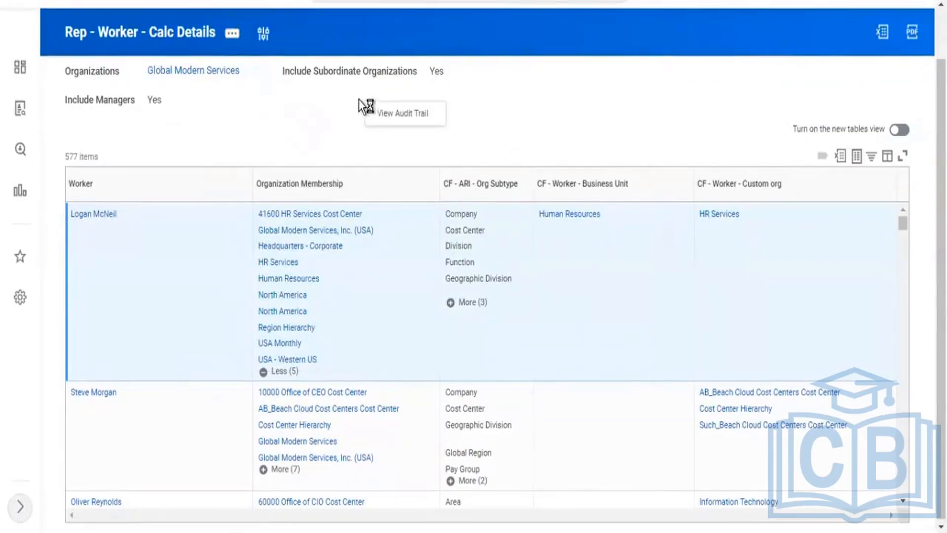
scroll(356, 264, down, 9)
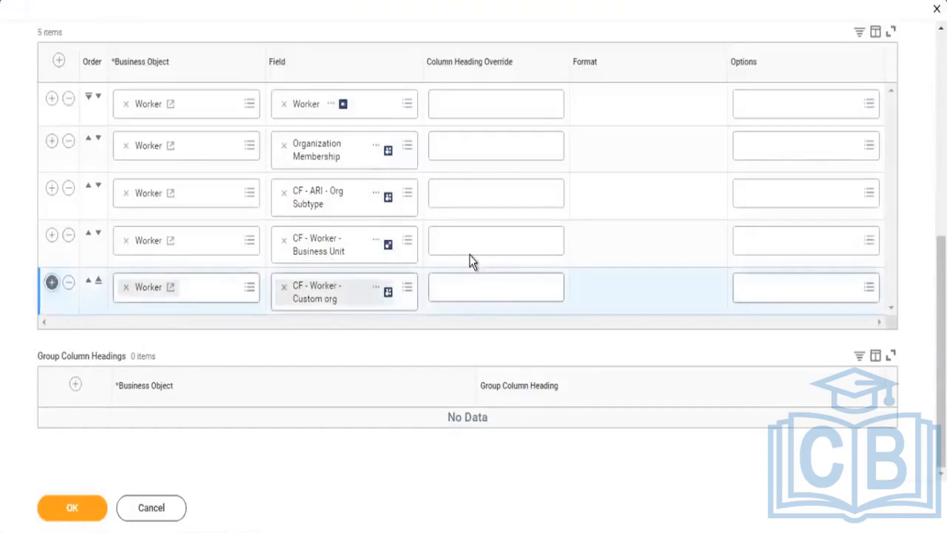
click(328, 321)
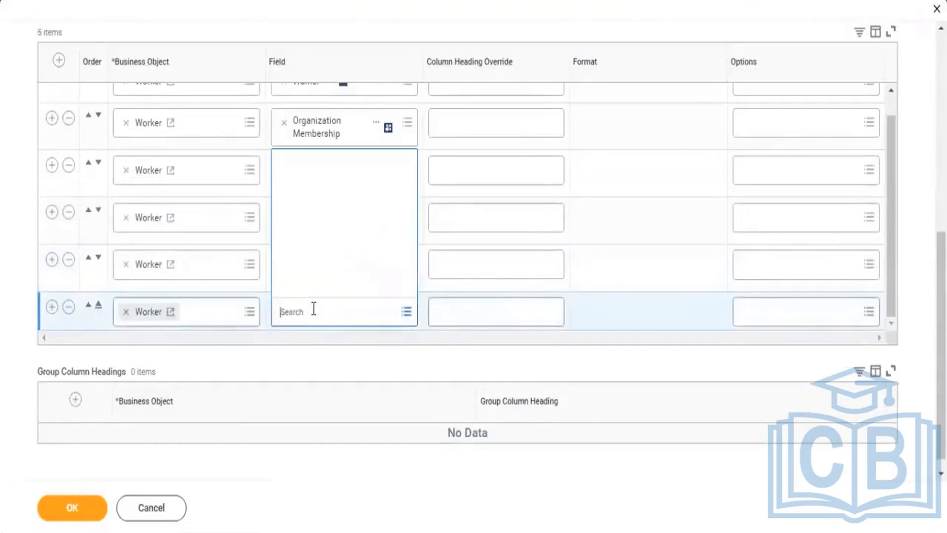
key(ctrl+v)
key(Return)
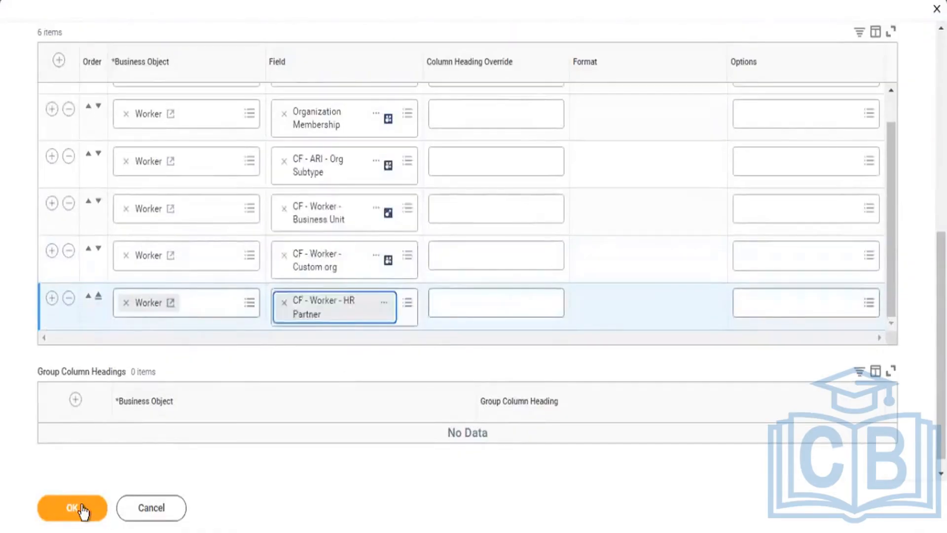
click(73, 508)
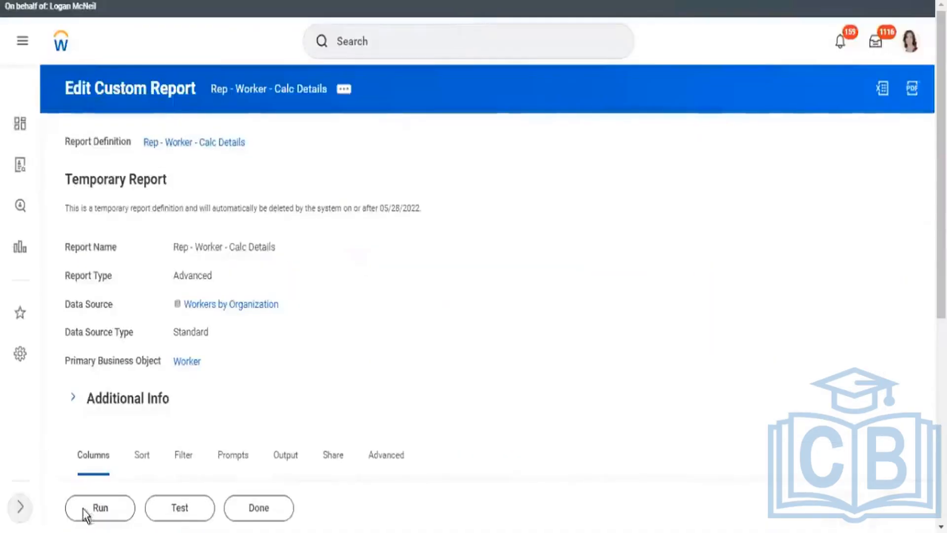
Step: Run Rep - Worker - Calc Details for the Global Modern Services organization, including managers and subordinate organizations
click(99, 508)
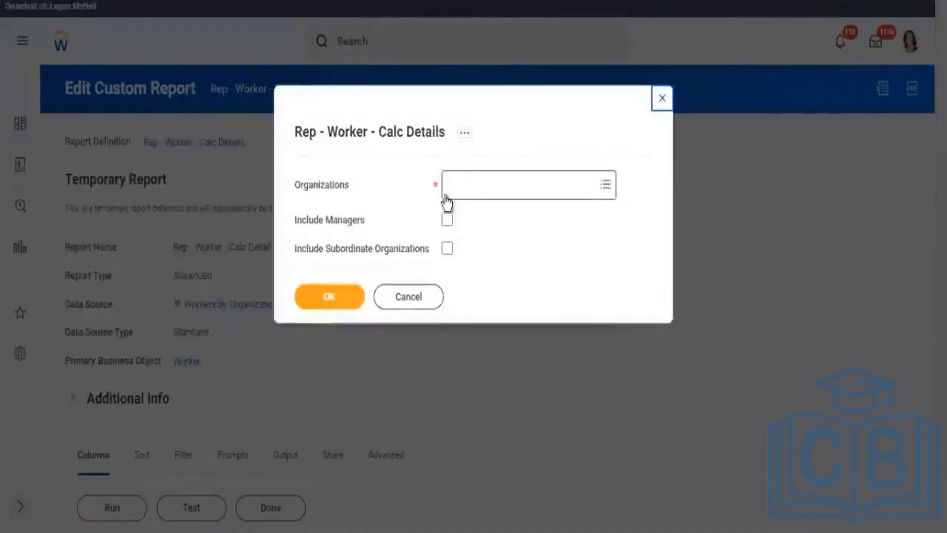
click(467, 193)
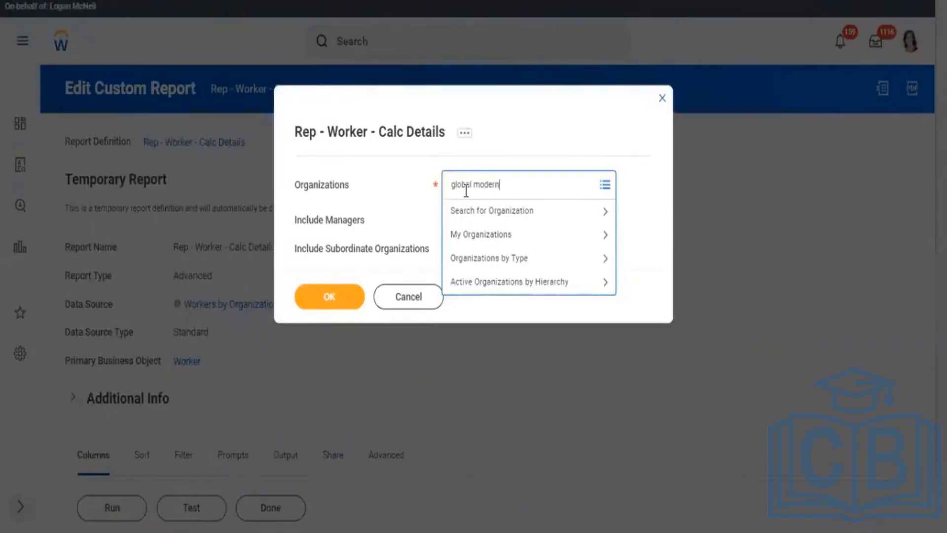
key(Return)
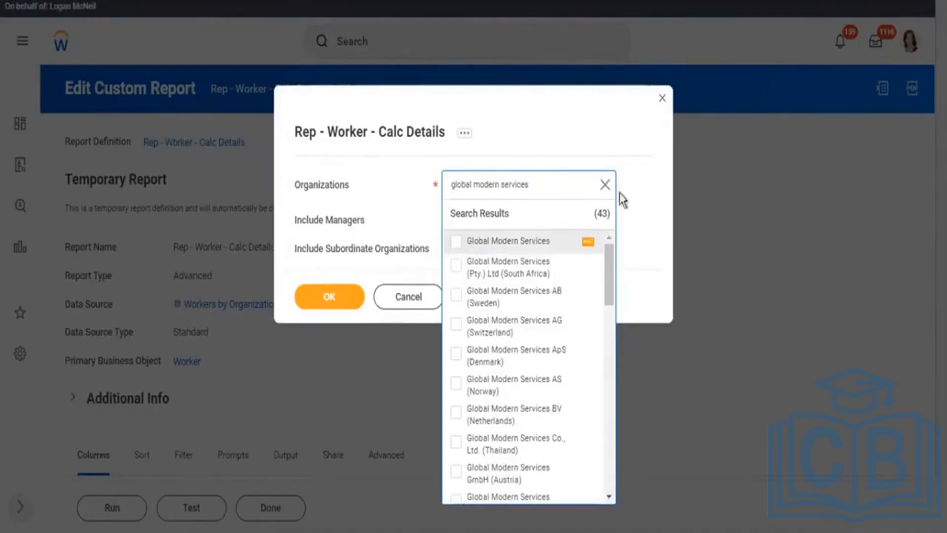
click(458, 243)
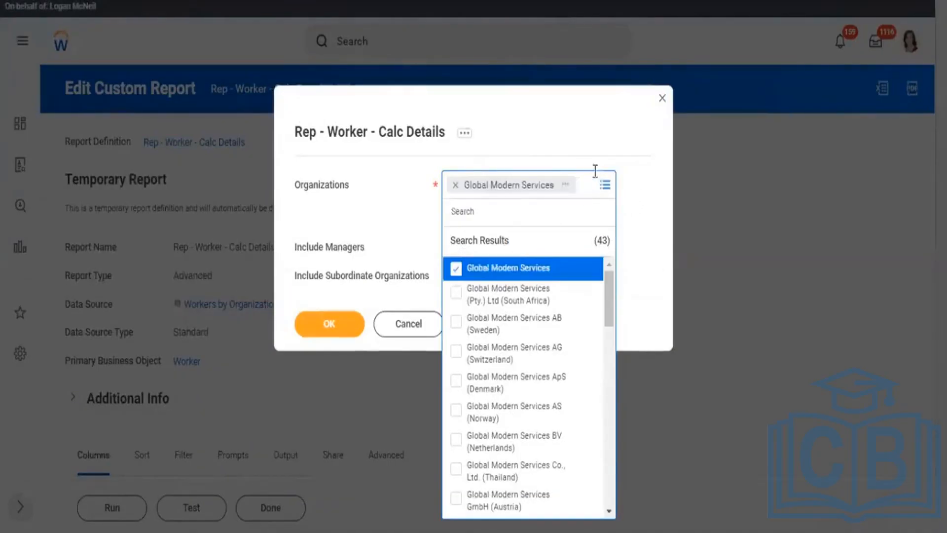
click(569, 167)
click(447, 219)
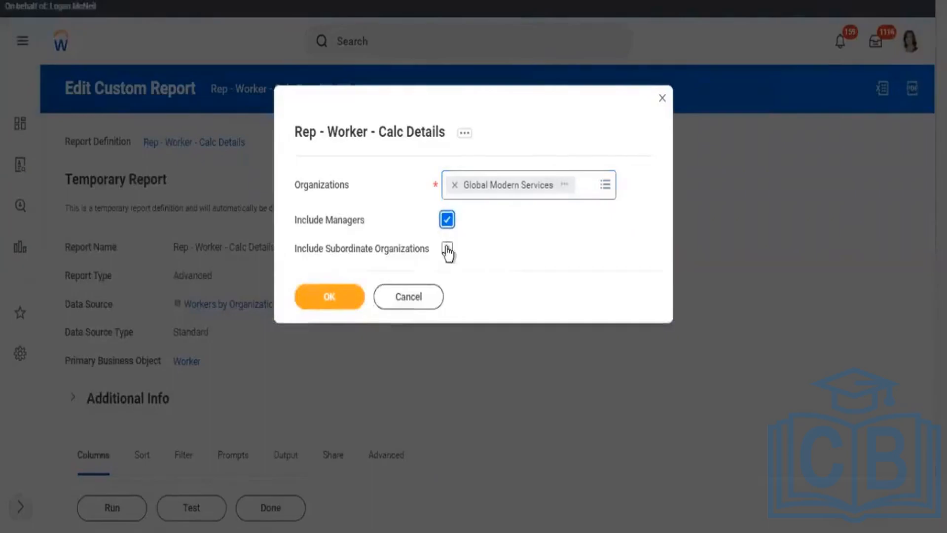
click(447, 248)
click(339, 300)
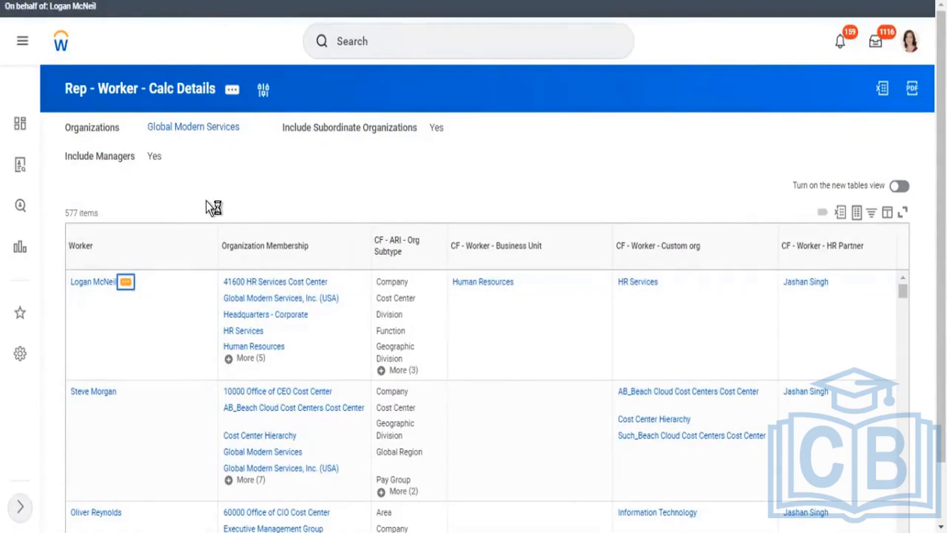
Step: Open the first worker's support roles separately and examine the CF - Worker - HR Partner column down the report
scroll(192, 173, down, 20)
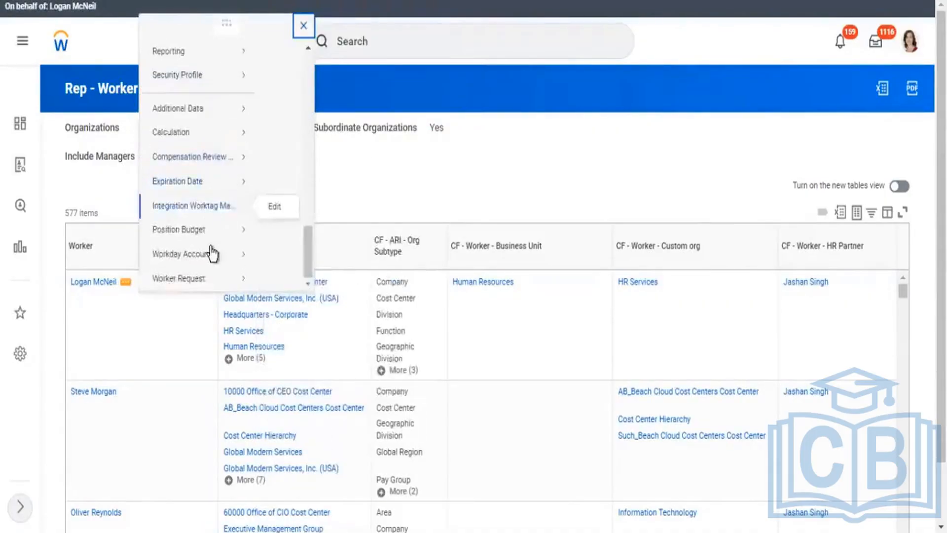
scroll(215, 207, down, 2)
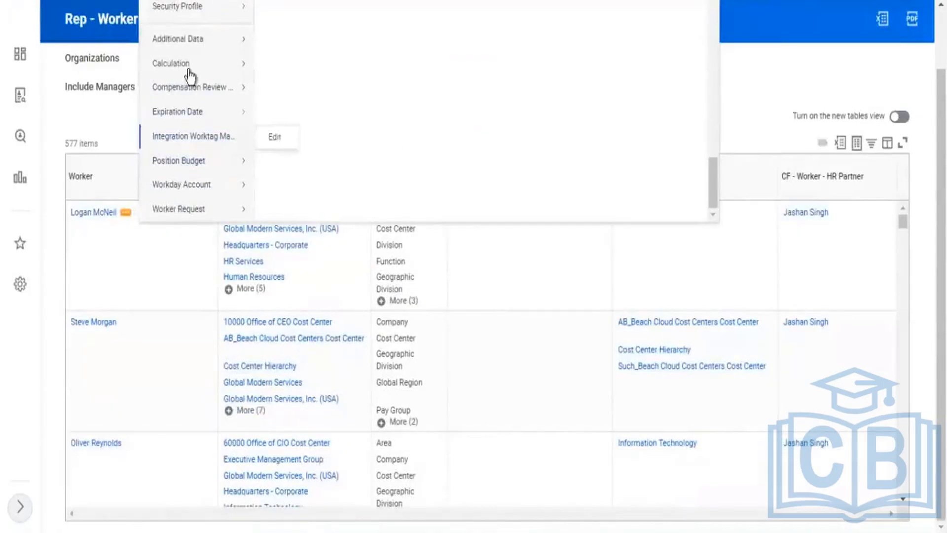
mouse_move(246, 8)
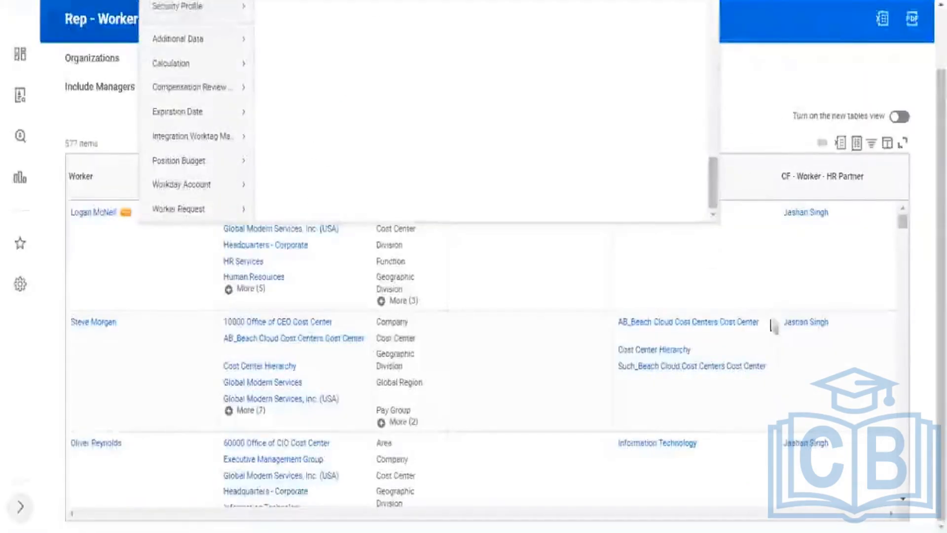
scroll(771, 368, down, 10)
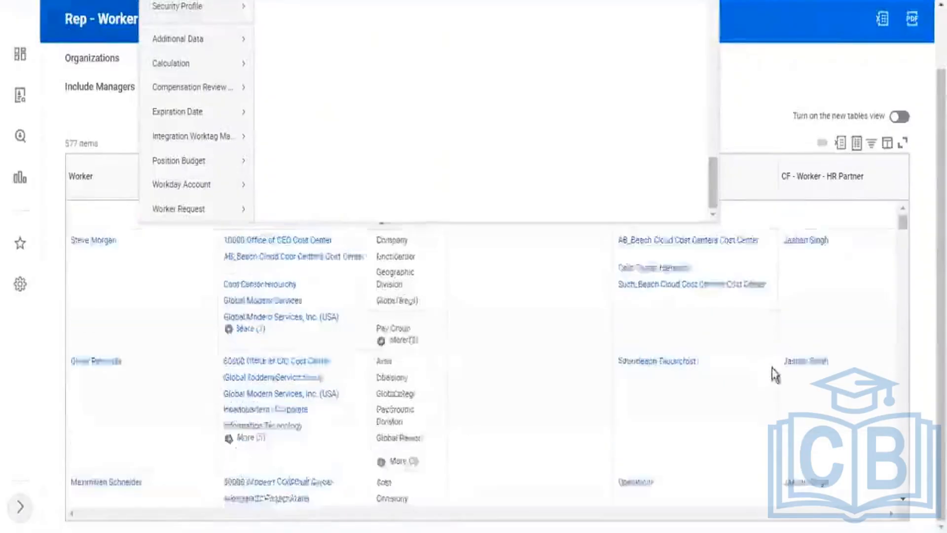
scroll(777, 364, down, 10)
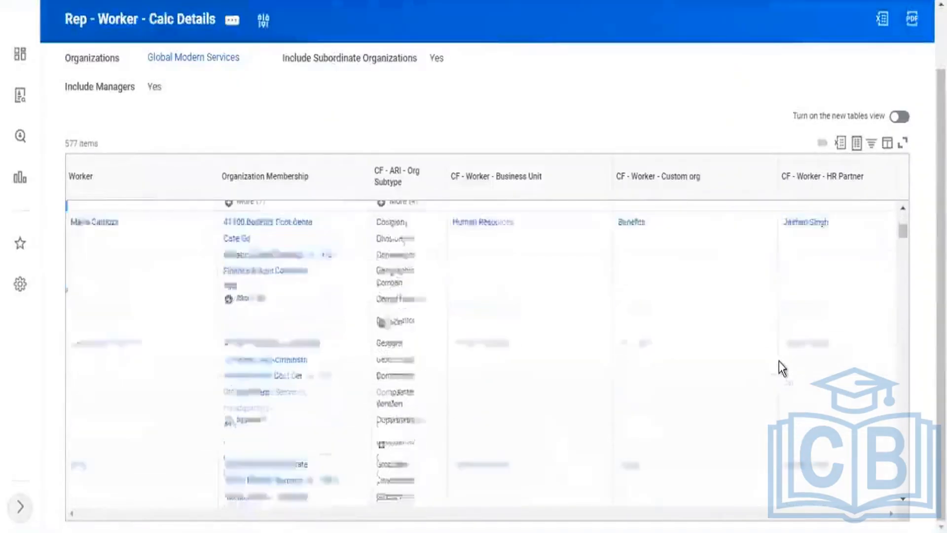
scroll(780, 367, down, 10)
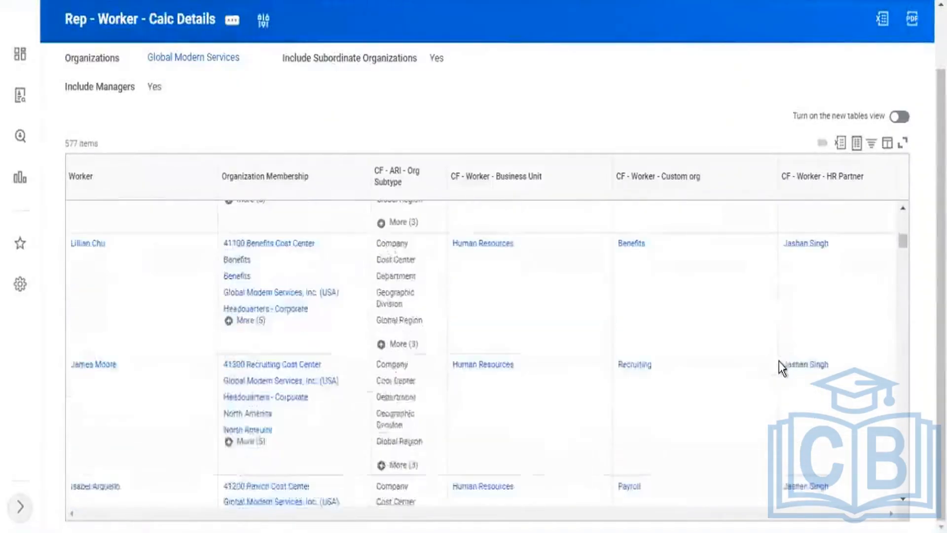
scroll(782, 367, down, 10)
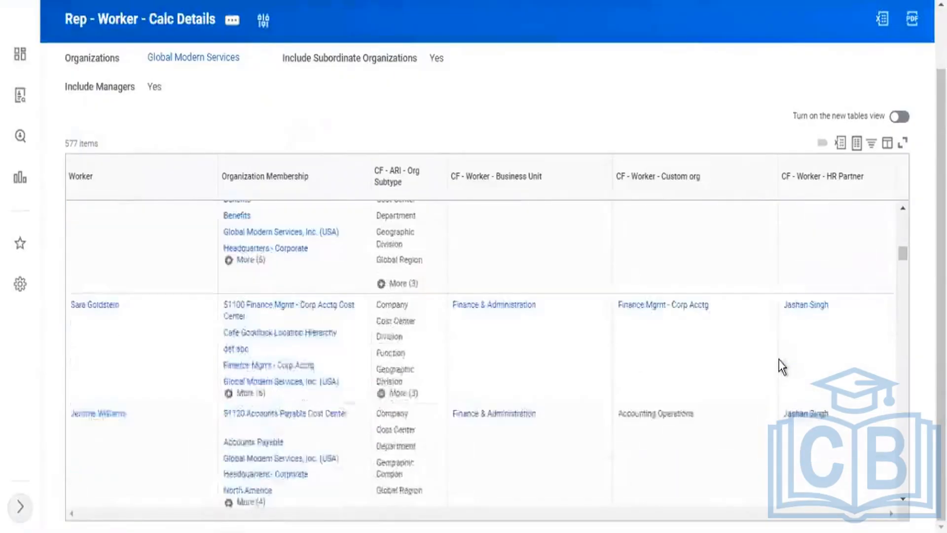
scroll(782, 367, down, 10)
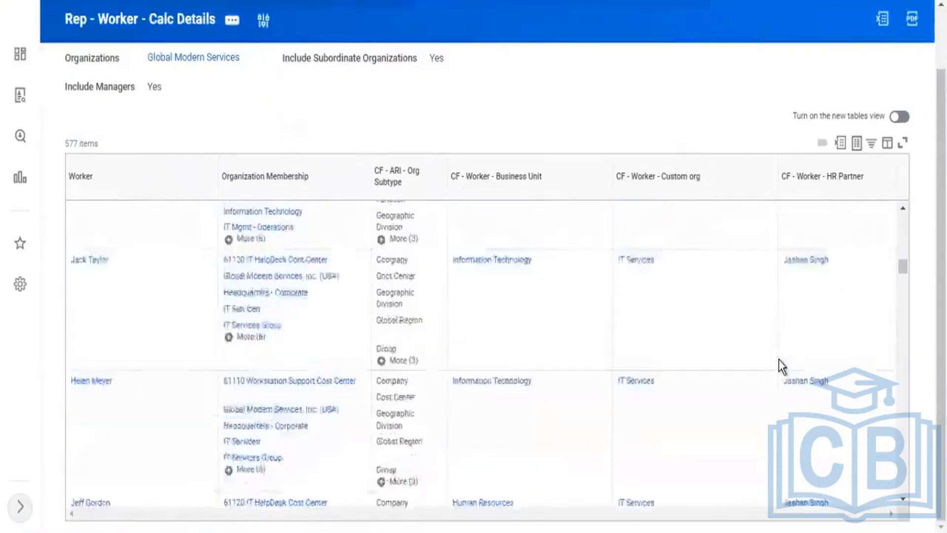
scroll(781, 366, down, 5)
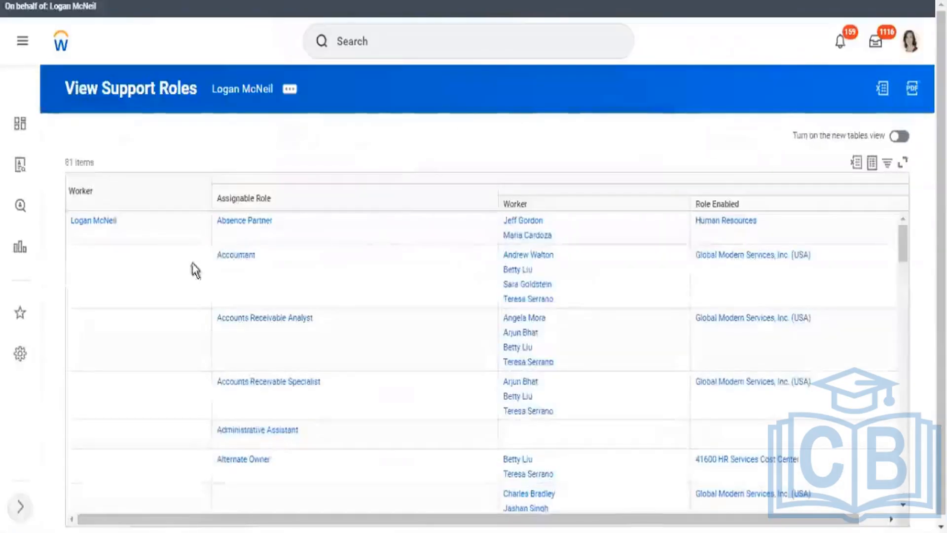
Step: Examine the workers assigned to the HR Partner and HR Partner (By Location) roles in the worker's support roles
scroll(330, 354, down, 5)
scroll(330, 357, down, 10)
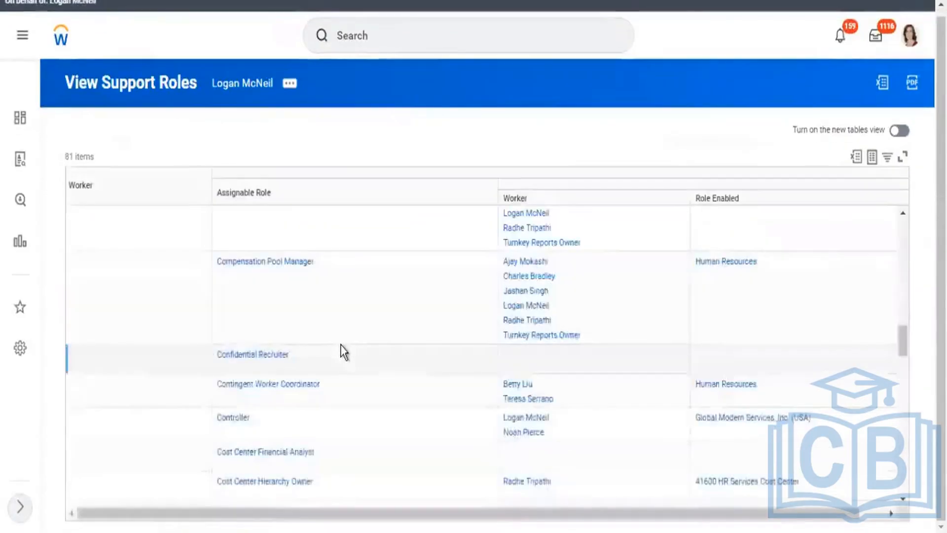
scroll(344, 352, down, 3)
scroll(344, 352, down, 10)
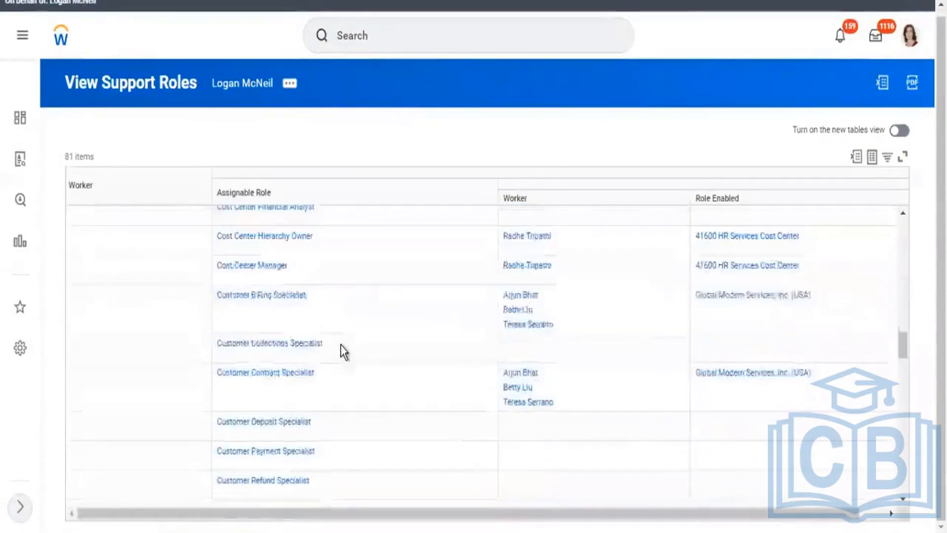
scroll(345, 350, down, 5)
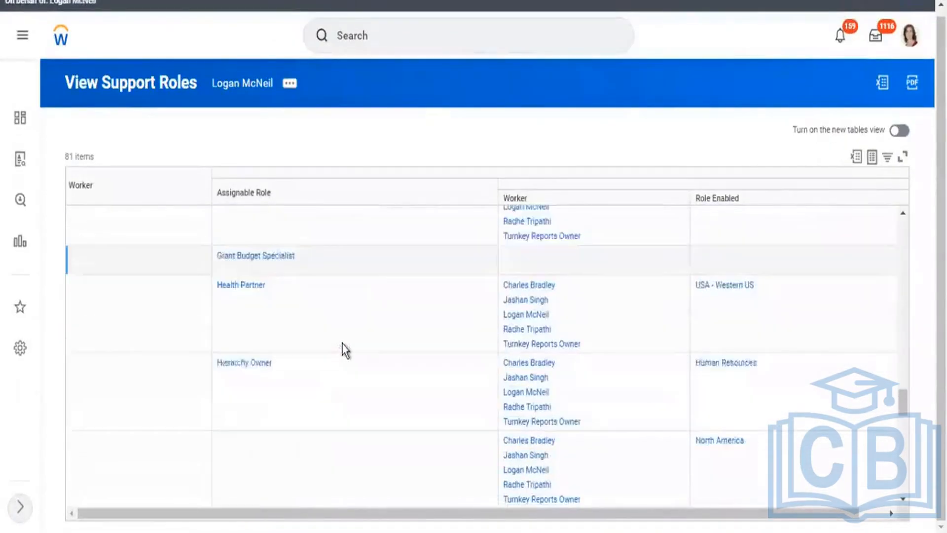
scroll(343, 350, down, 4)
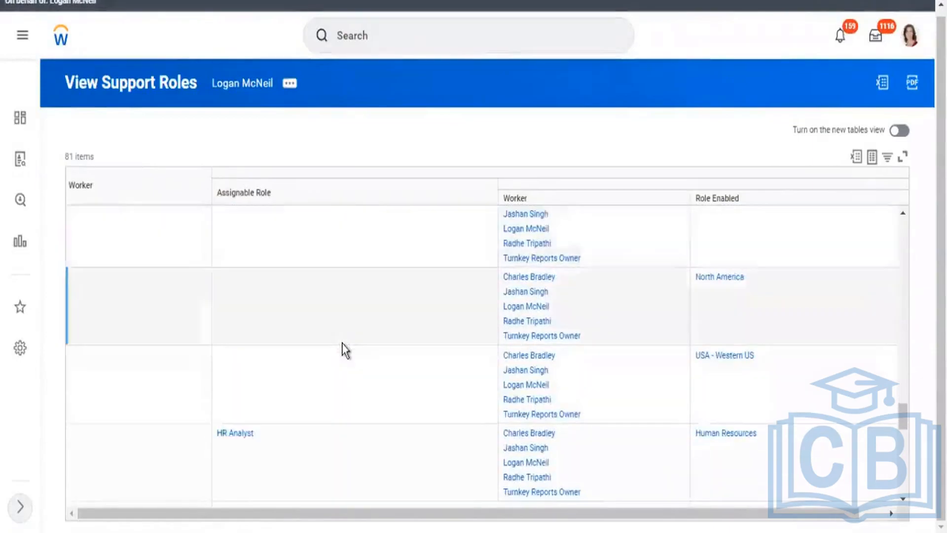
scroll(356, 346, down, 4)
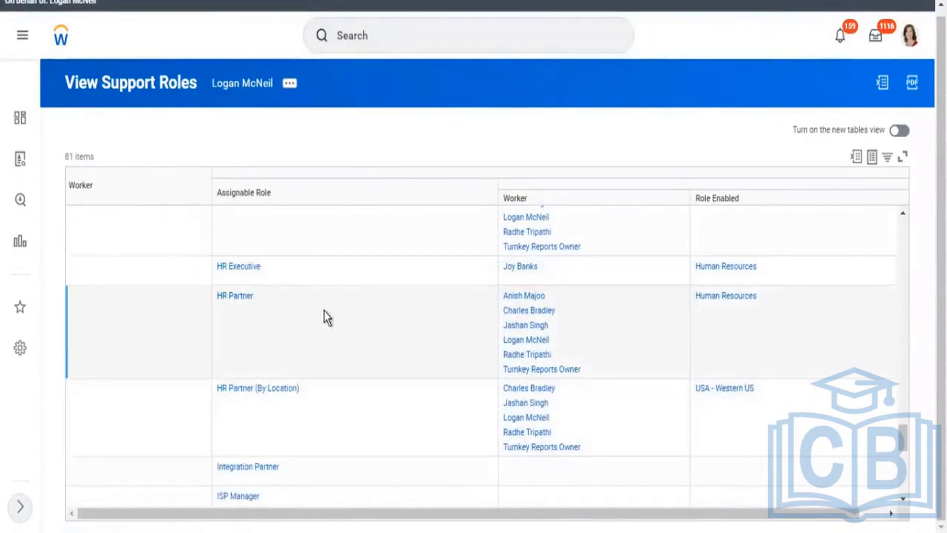
click(253, 312)
click(359, 416)
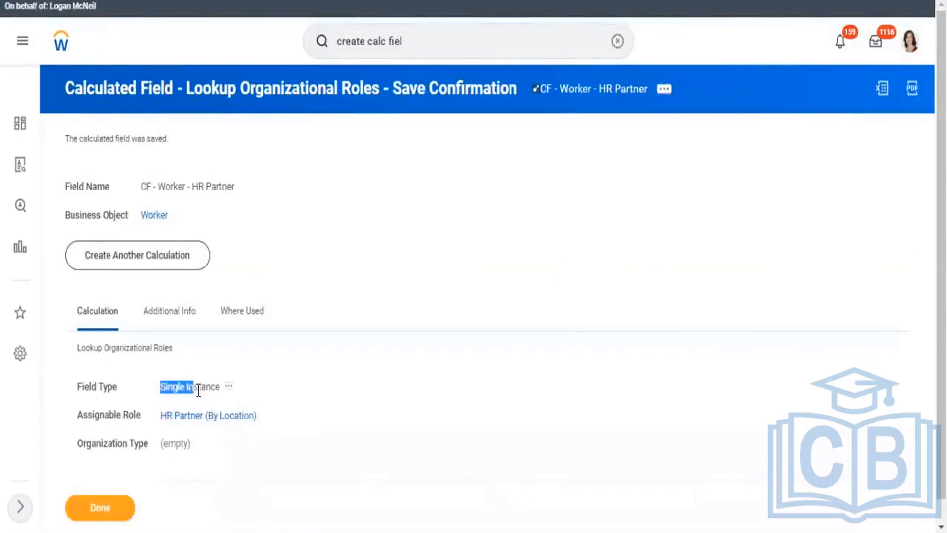
Step: Change the field type of CF - Worker - HR Partner to Multi-Instance, save it, and rerun the report with the same prompt values
drag(198, 391, 200, 391)
click(664, 90)
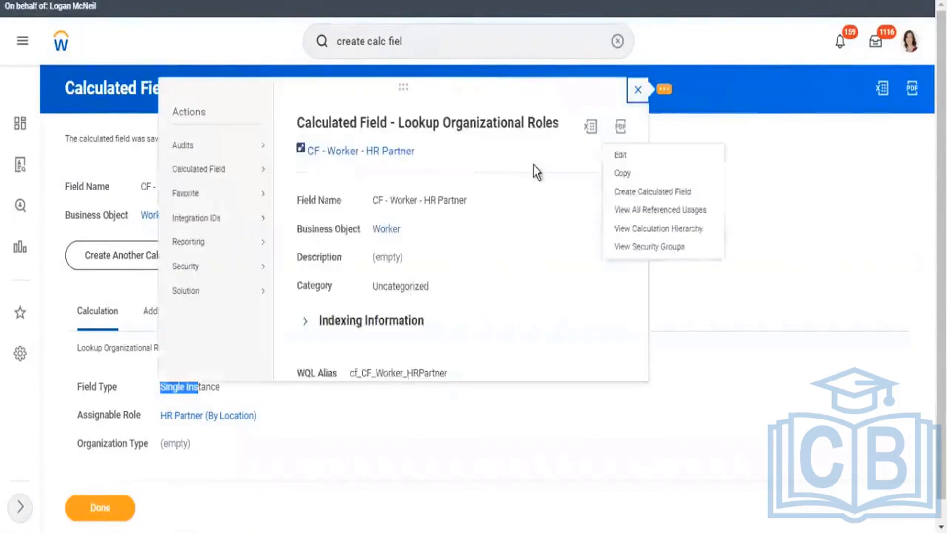
mouse_move(238, 176)
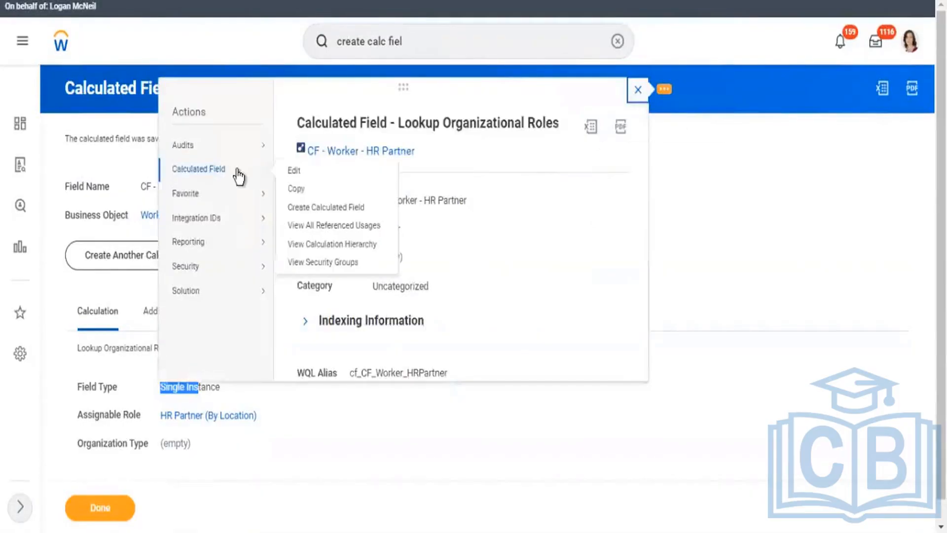
click(323, 414)
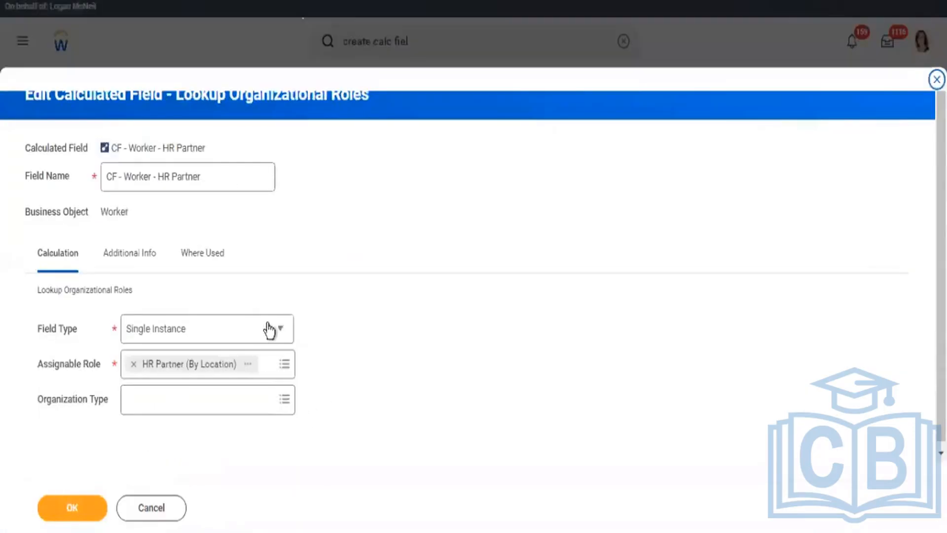
click(193, 329)
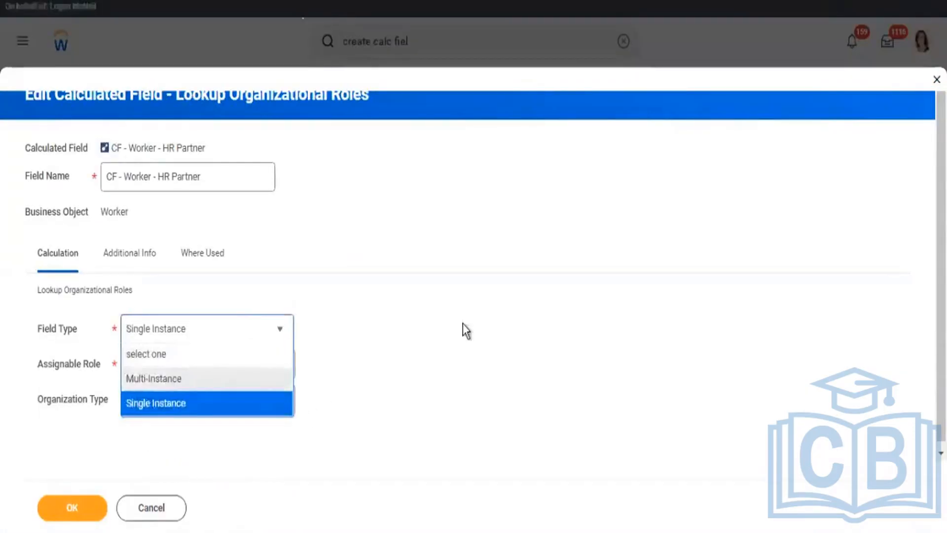
click(177, 380)
click(83, 504)
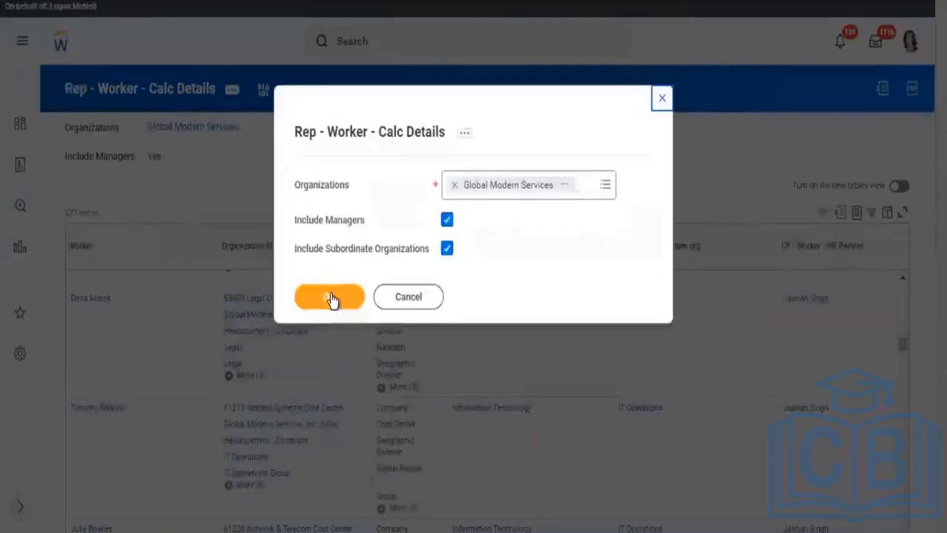
click(332, 298)
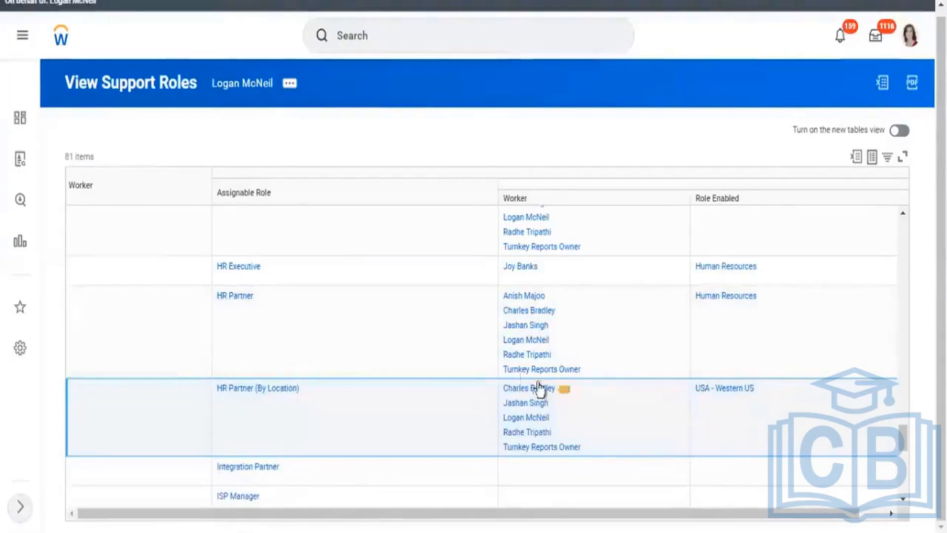
Step: Compare the worker's HR Partner (By Location) support role assignments with the CF - Worker - HR Partner values down the report
triple_click(699, 401)
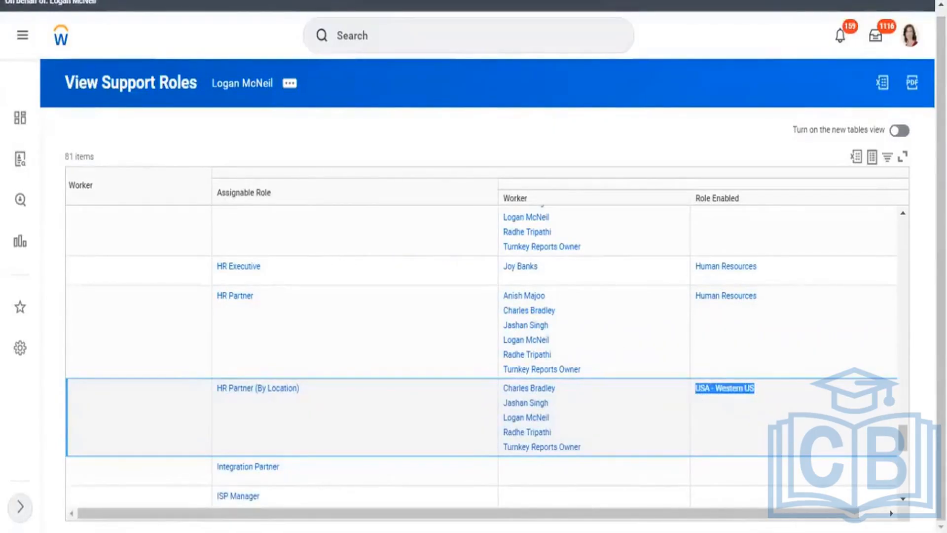
key(ctrl+shift+Tab)
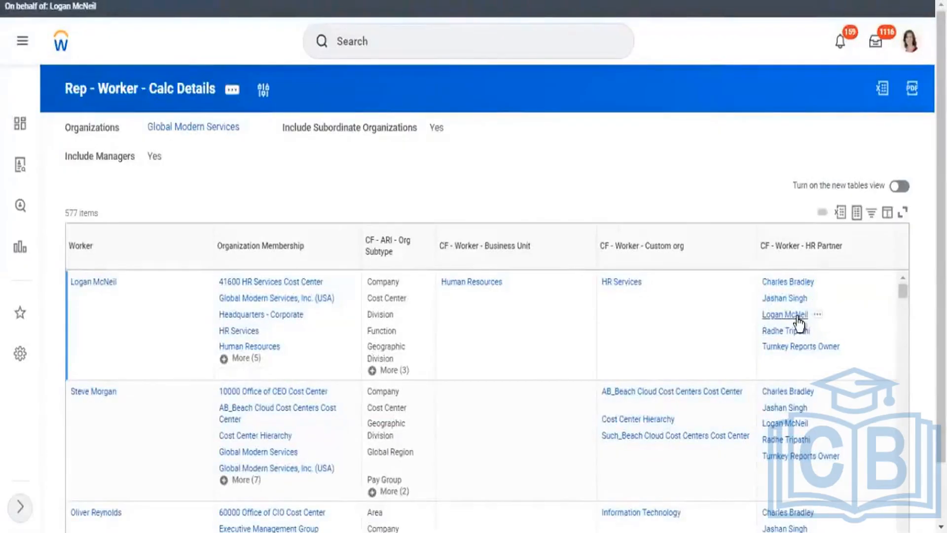
scroll(795, 397, down, 3)
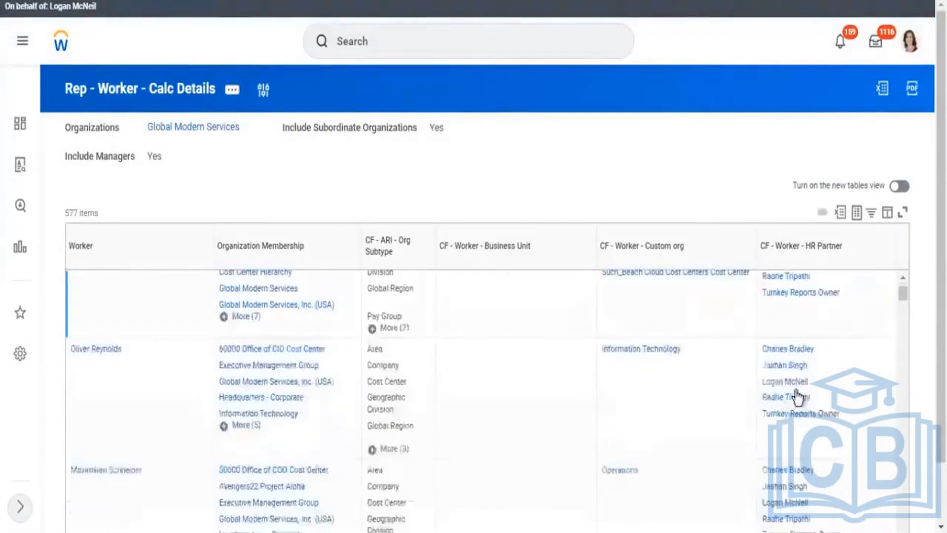
scroll(795, 395, down, 8)
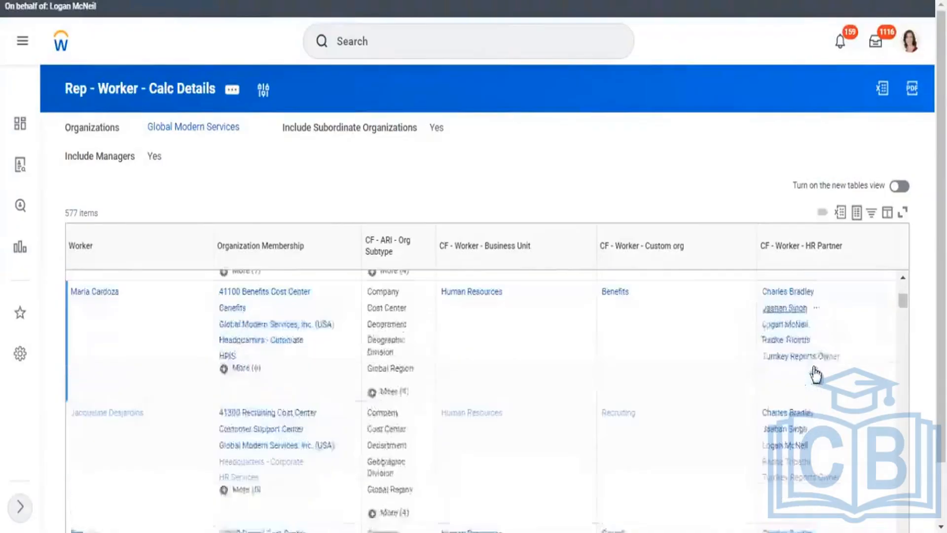
scroll(815, 375, down, 10)
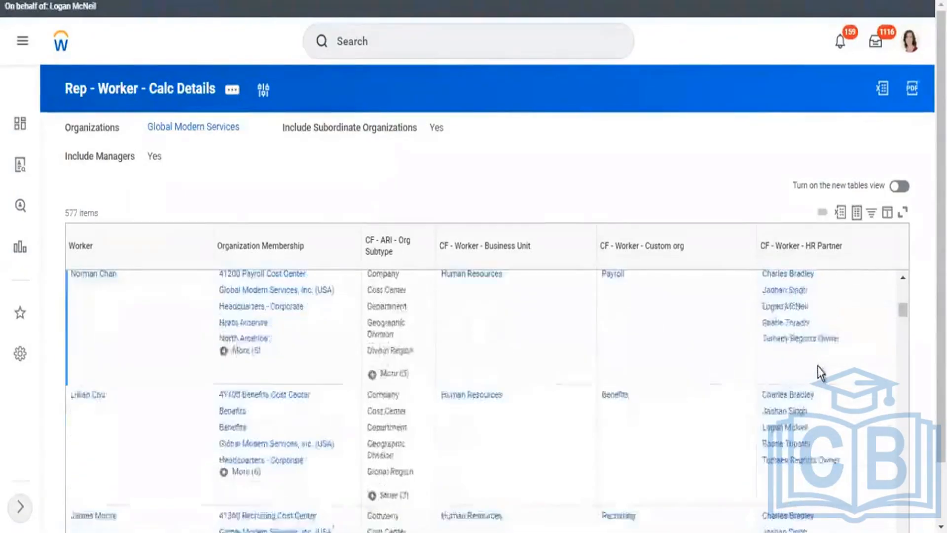
scroll(818, 375, down, 15)
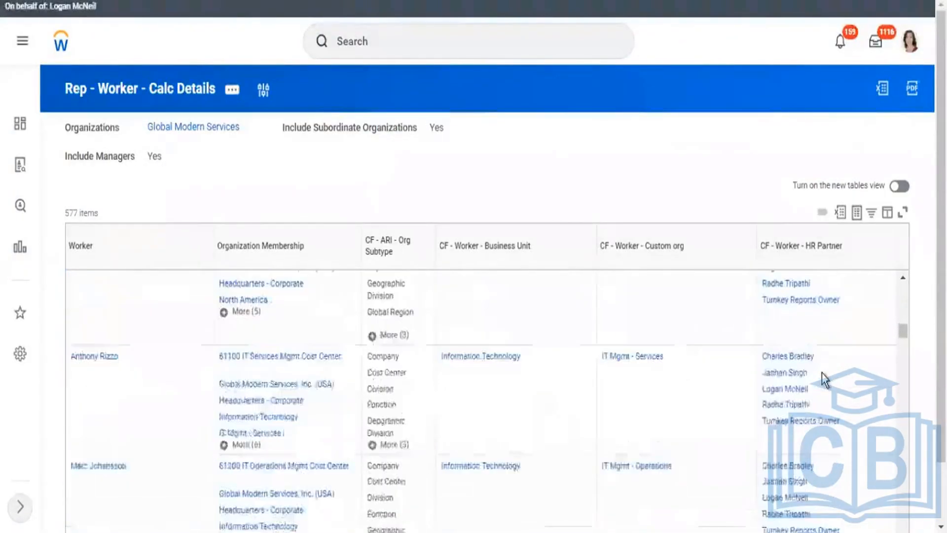
scroll(822, 380, down, 10)
scroll(834, 385, down, 3)
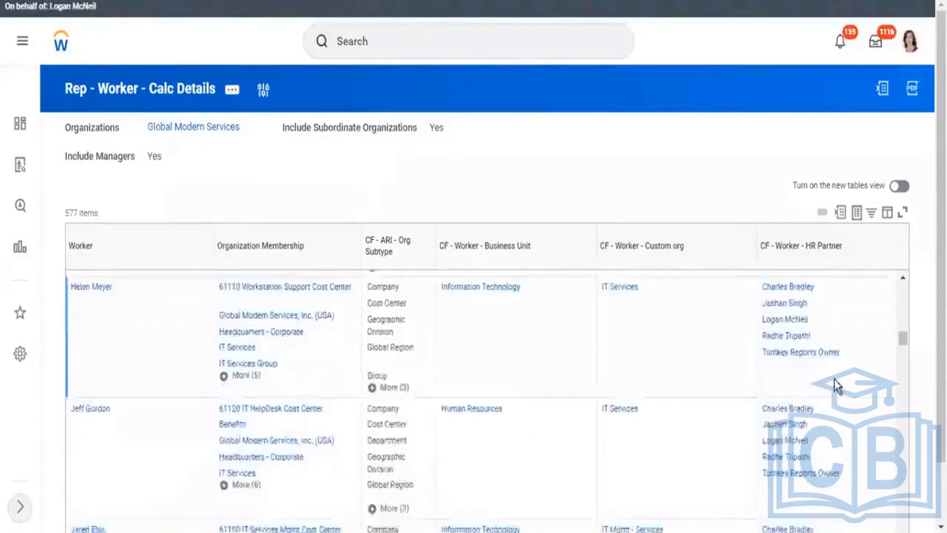
scroll(833, 387, down, 8)
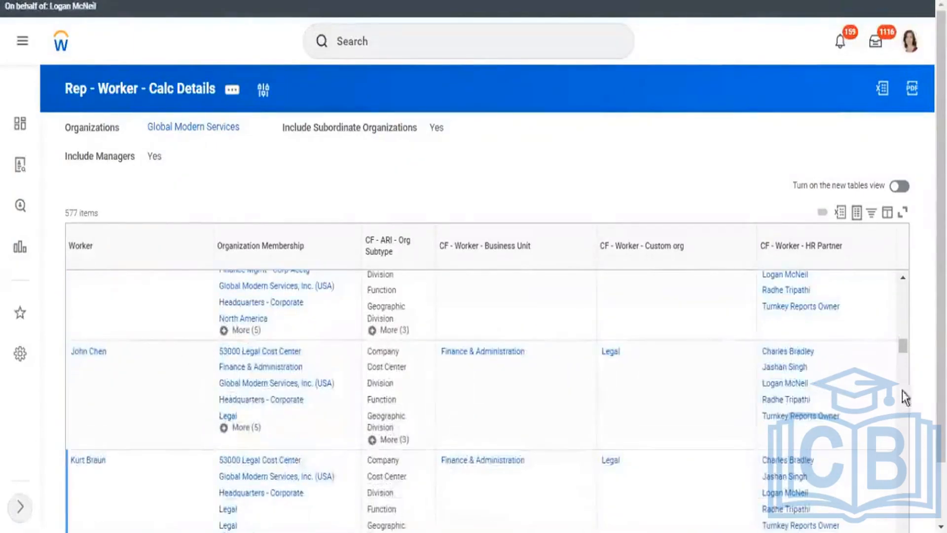
Step: Check the HR Partner values further down the report and save CF - Worker - HR Partner with the HR Partner (By Location) role
drag(903, 351, 904, 437)
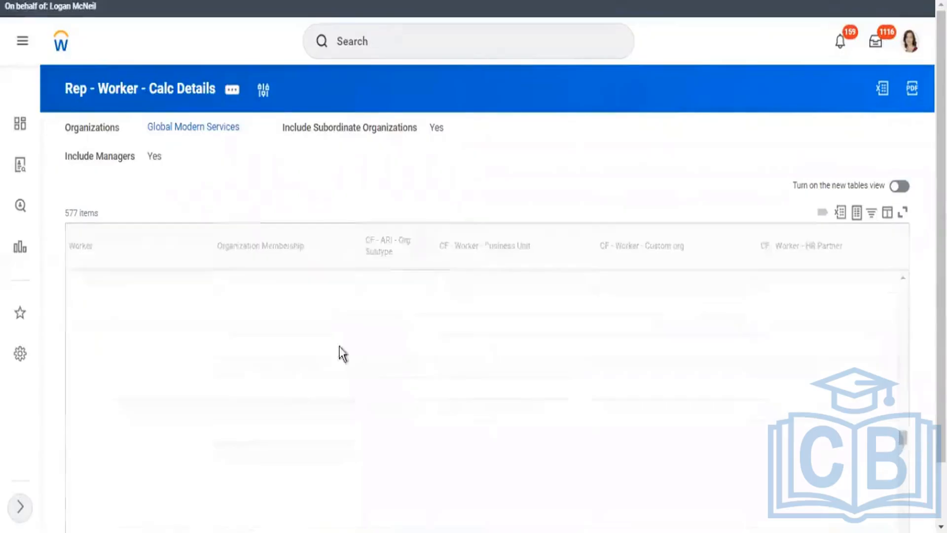
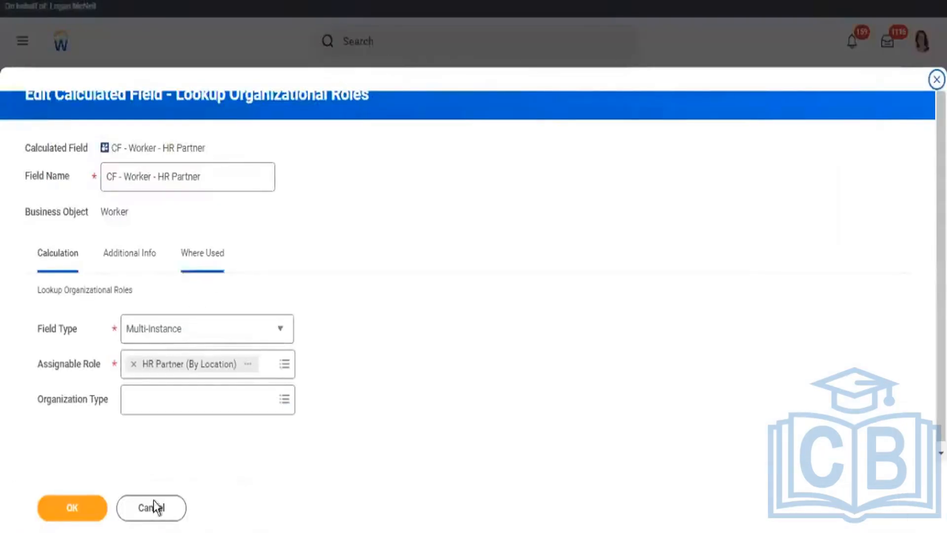
click(82, 513)
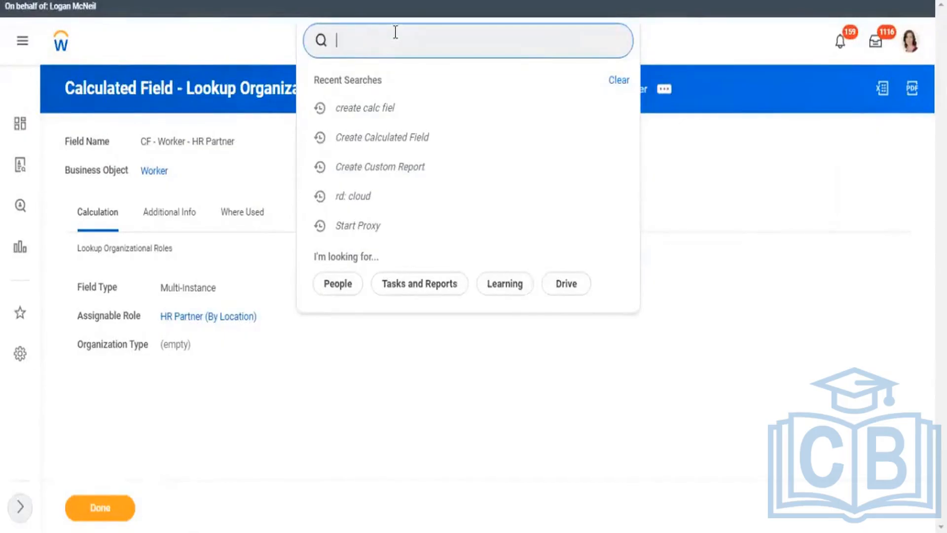
Step: Start creating a new calculated field on the Worker business object
text(create )
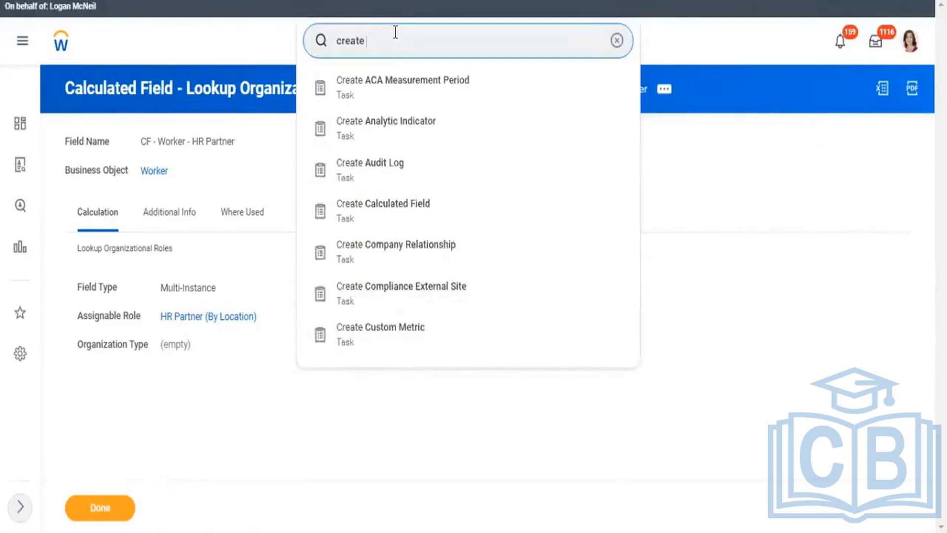
text(calc field)
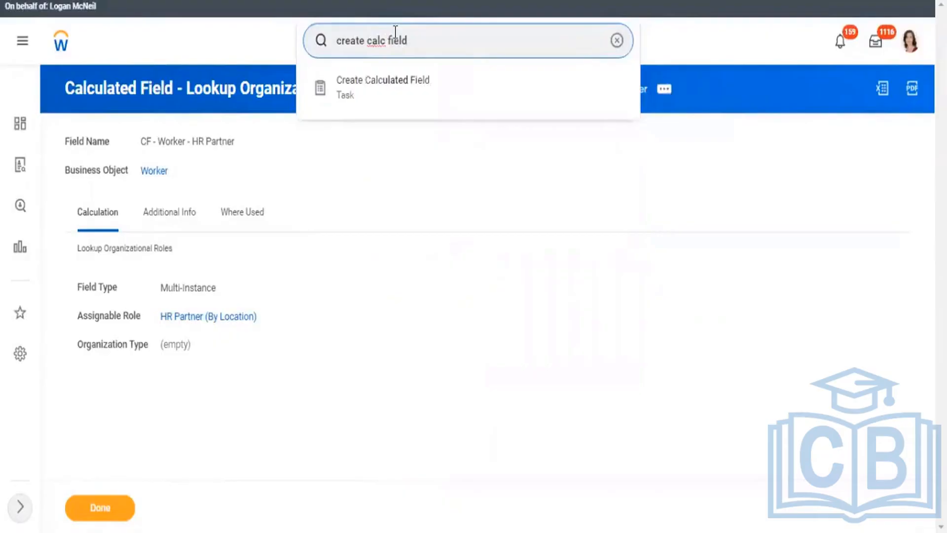
key(Return)
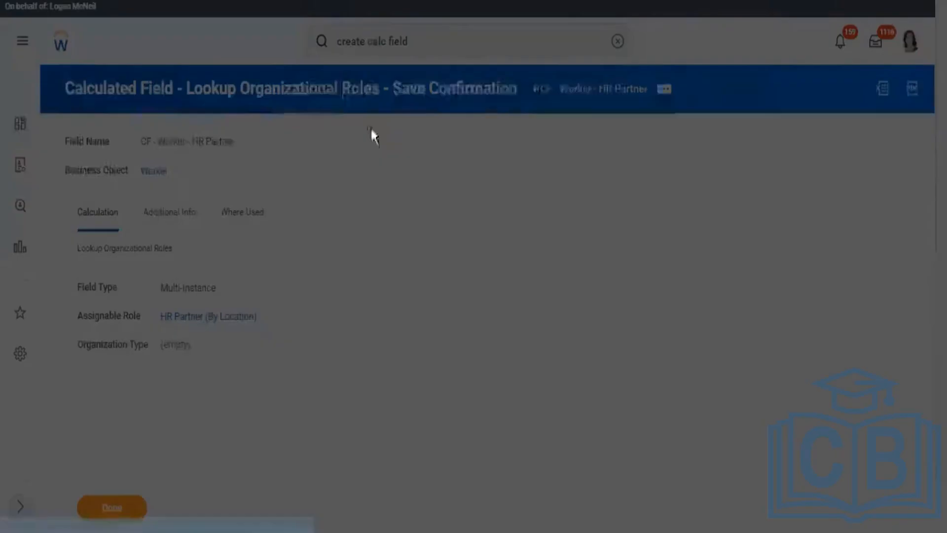
click(472, 222)
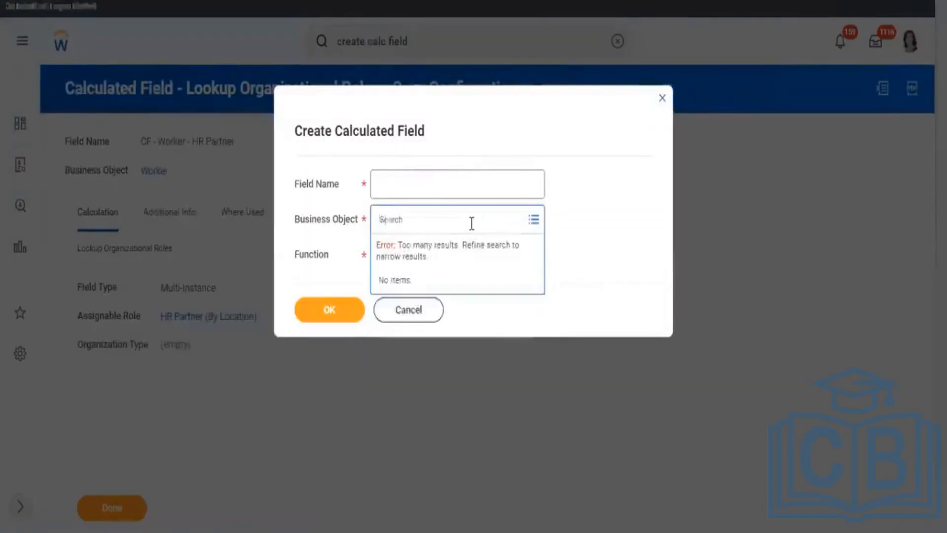
text(worker)
key(Return)
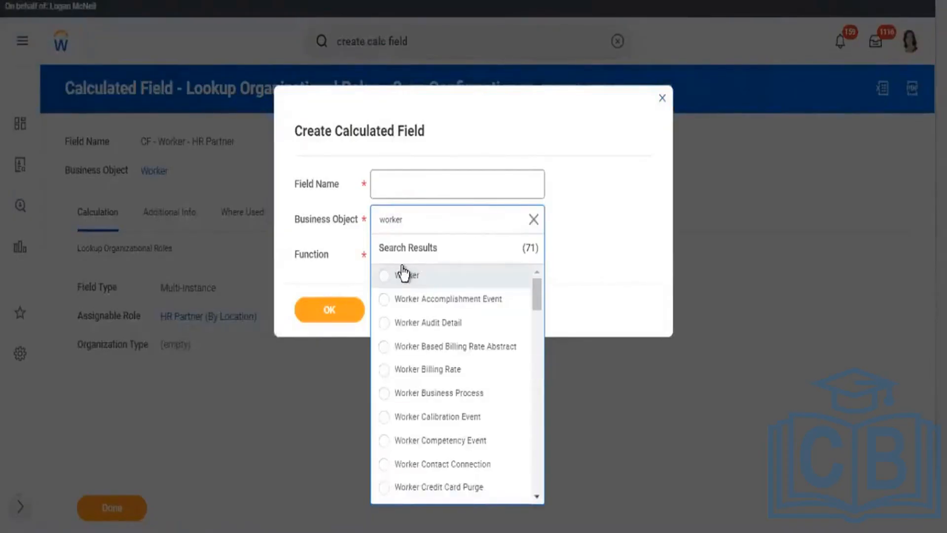
click(422, 278)
Step: Set the function to Count Related Instances, name the field CF - CRI - Worker - Allowance, and continue to its definition
click(425, 270)
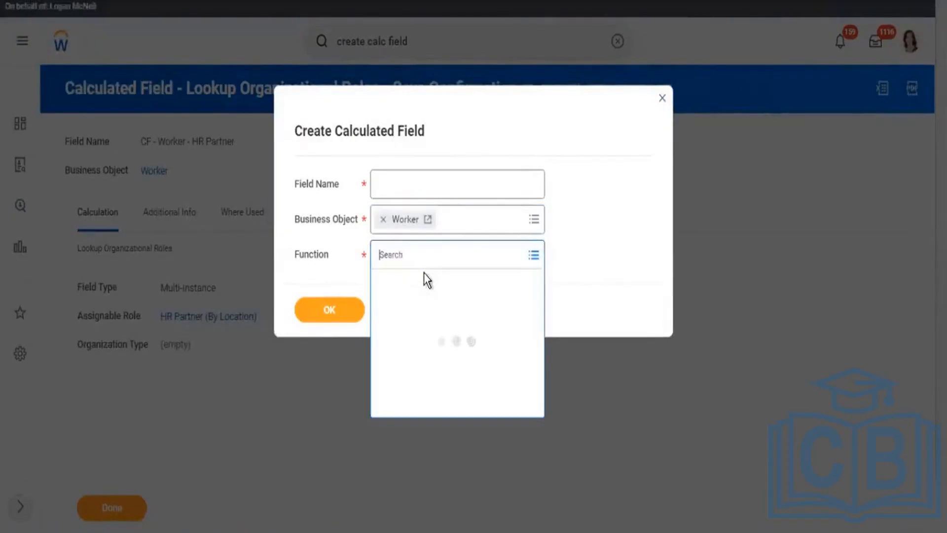
text(count)
key(Return)
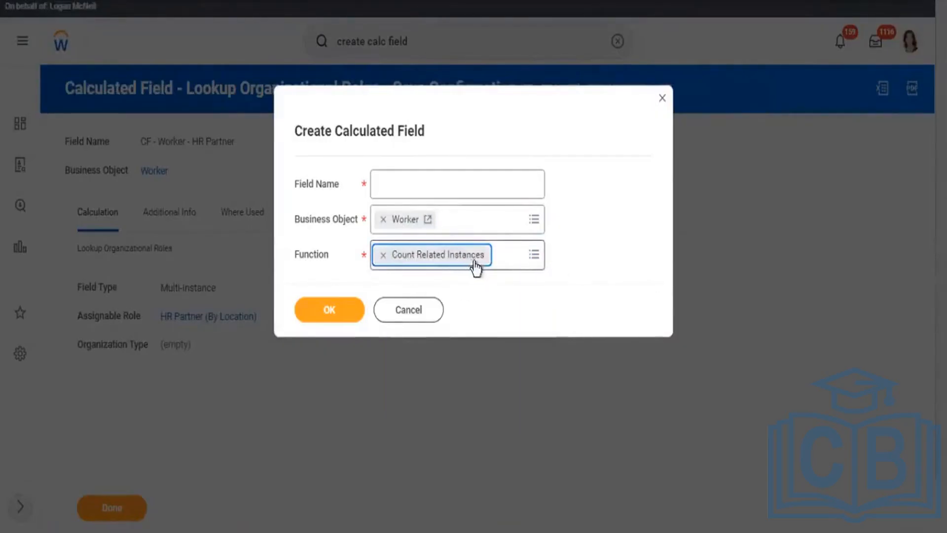
click(414, 186)
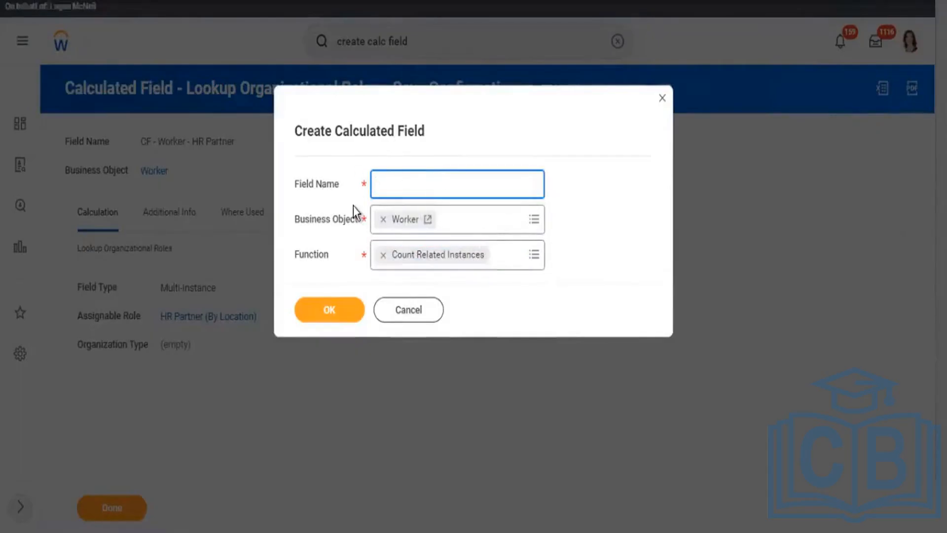
text(CF - CRI - Worker - Allowa)
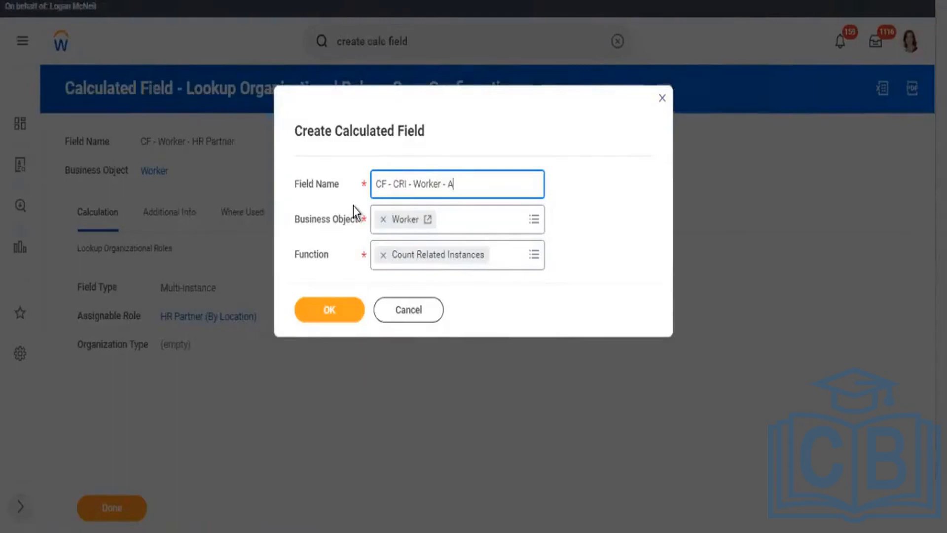
text(nce)
click(327, 315)
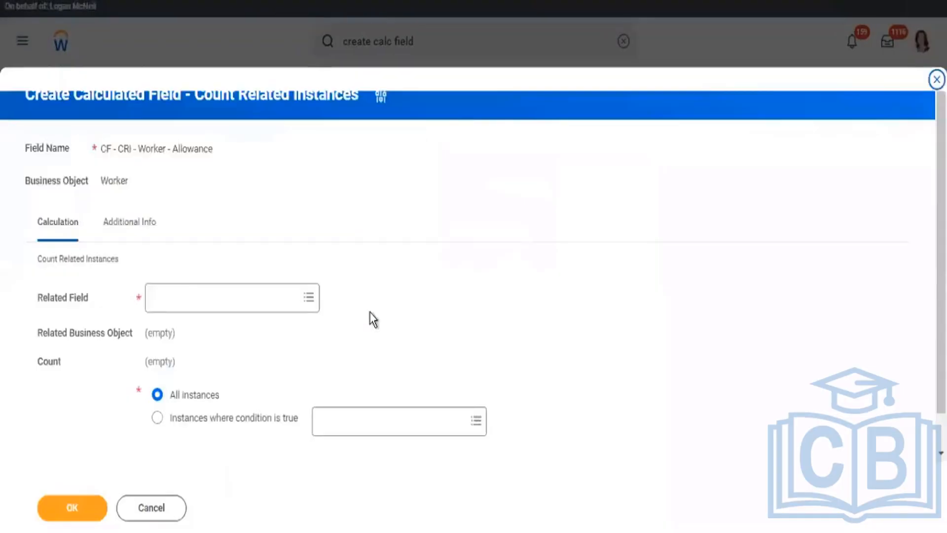
Step: Search the related fields for allowance and choose Allowance Plan Assignments as the related field
click(167, 296)
text(allowance)
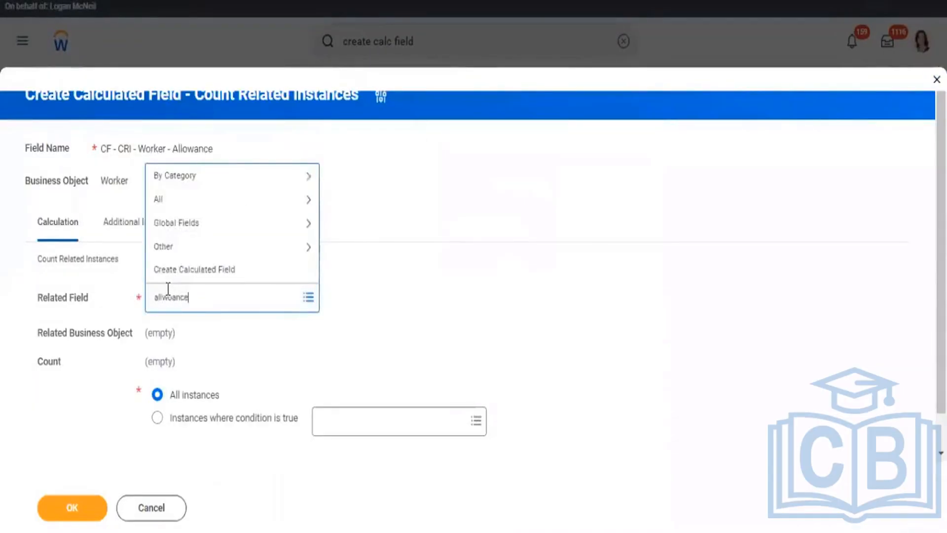
key(Return)
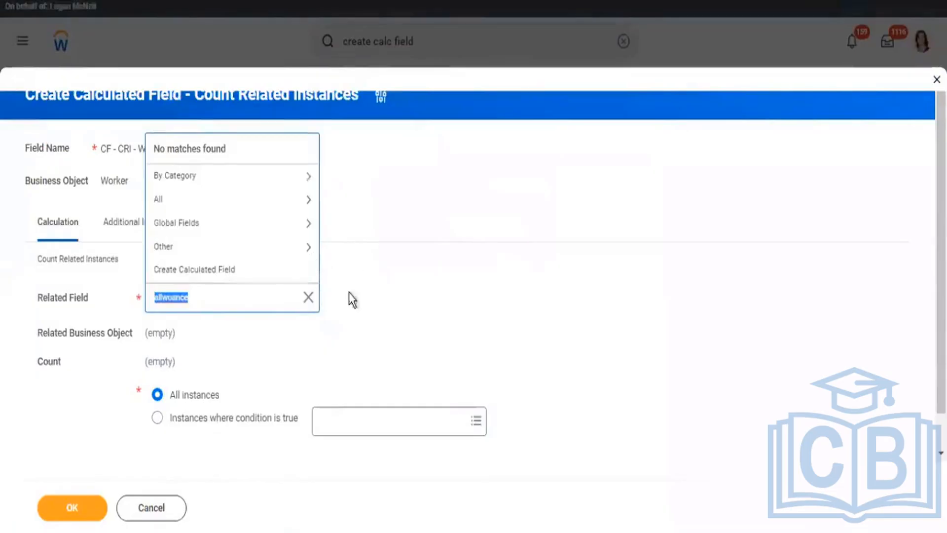
click(223, 299)
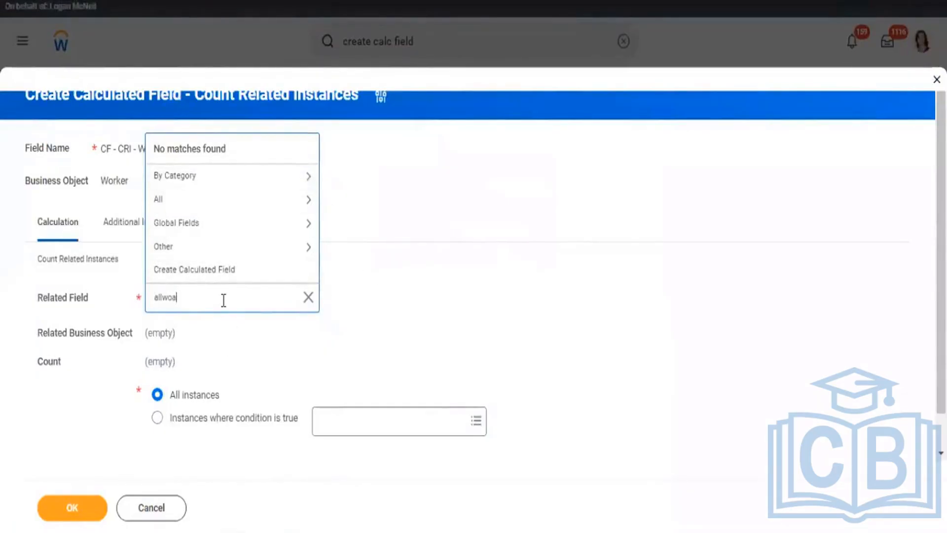
text(nd)
key(BackSpace)
key(BackSpace)
key(BackSpace)
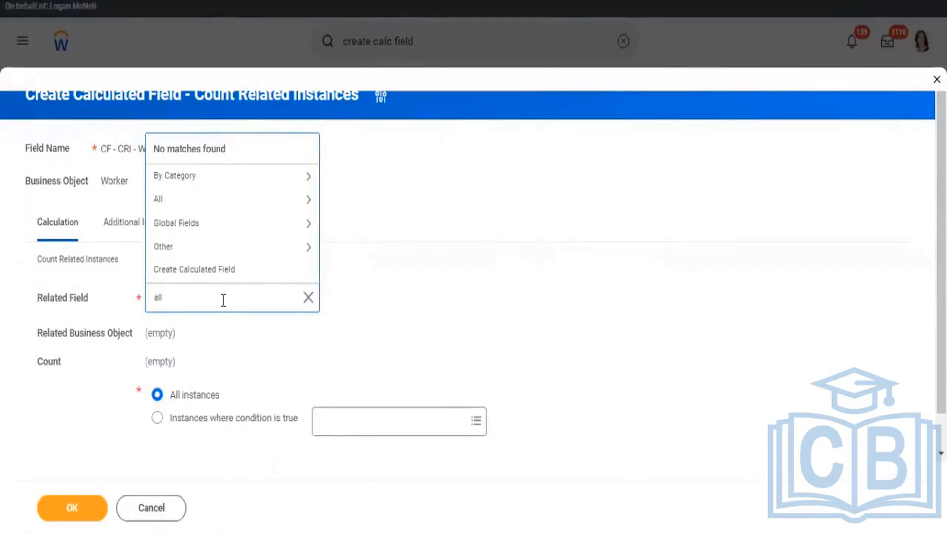
text(owance)
key(Return)
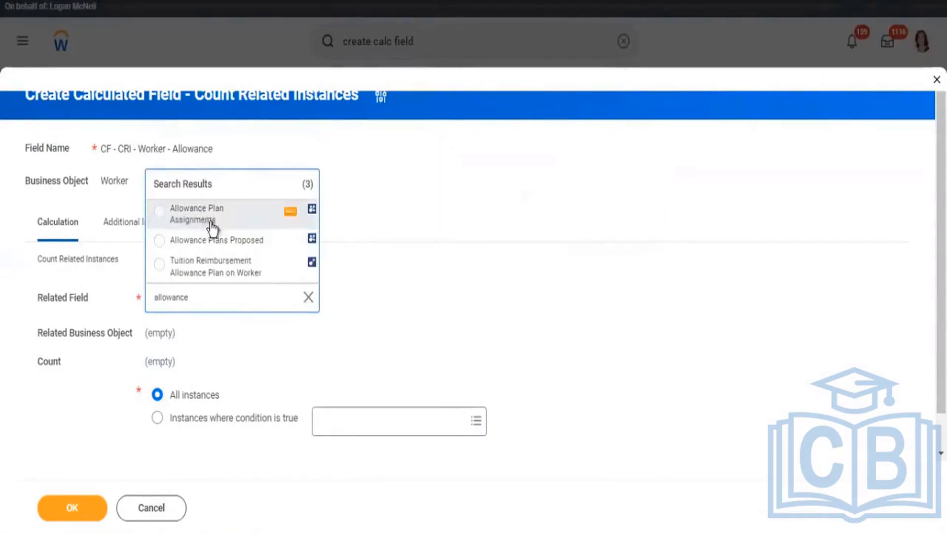
click(212, 227)
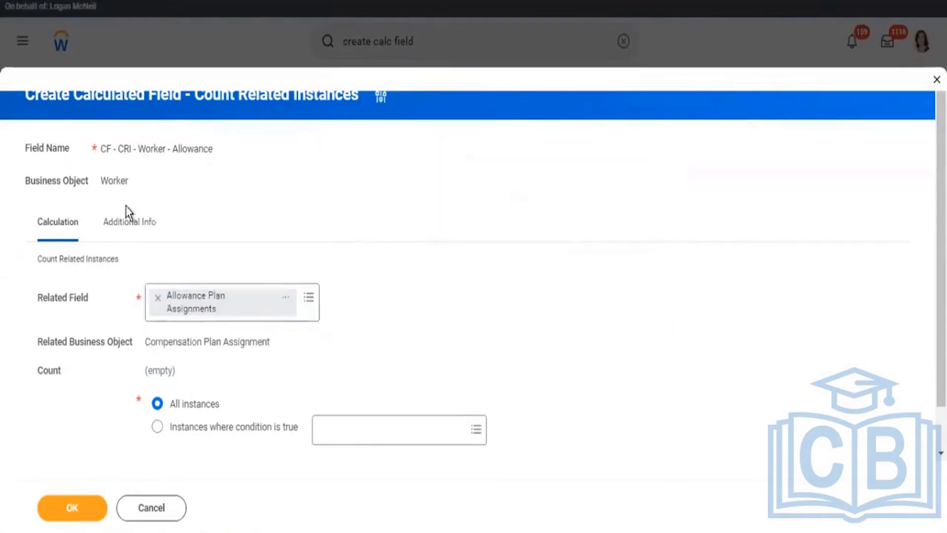
Step: Review the count options, keep the count on All instances, and save the calculated field
drag(100, 181, 112, 181)
scroll(220, 379, down, 1)
drag(180, 354, 201, 353)
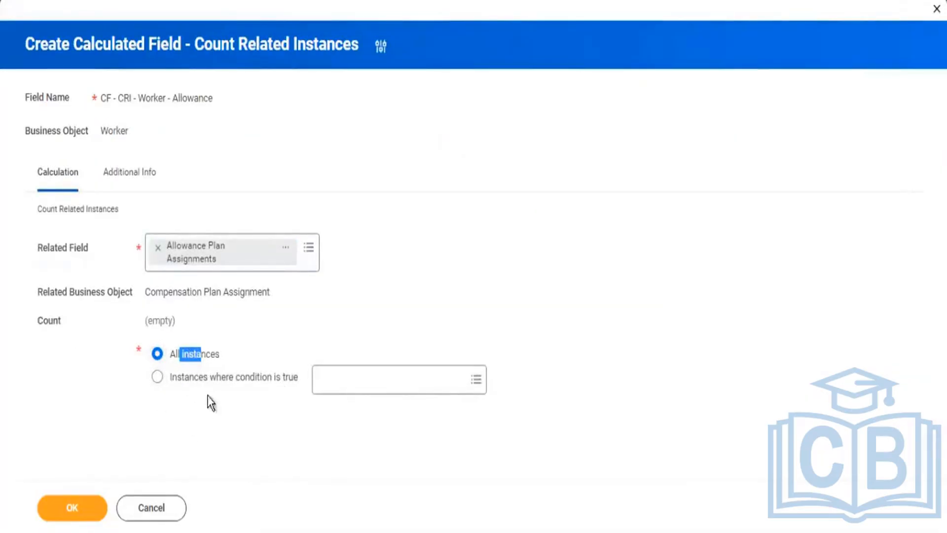
drag(217, 377, 244, 377)
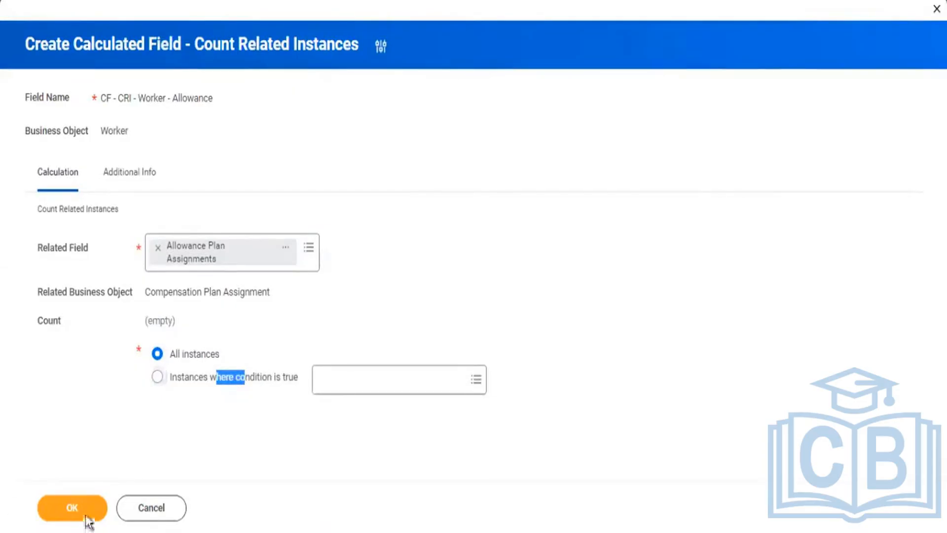
click(73, 509)
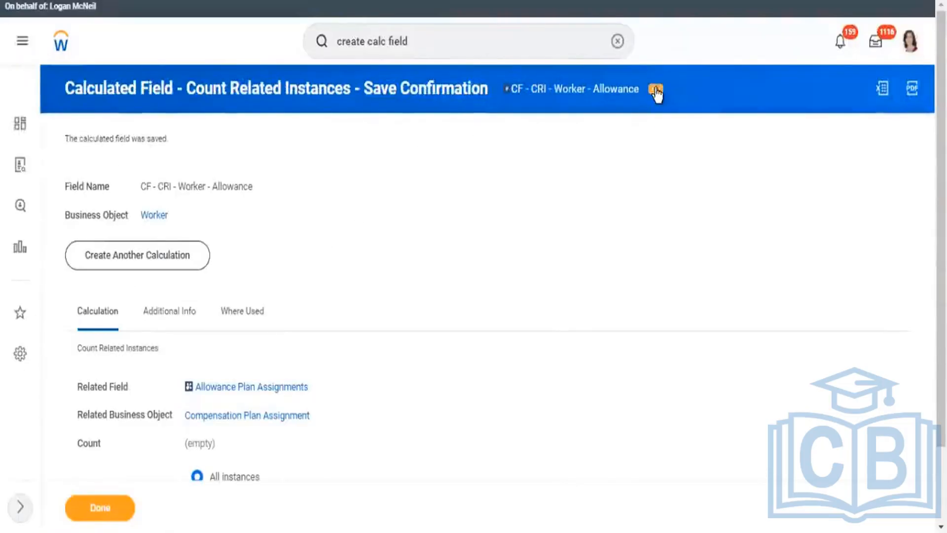
Step: Return to the Rep - Worker - Calc Details report and open its definition for editing
click(656, 92)
click(683, 146)
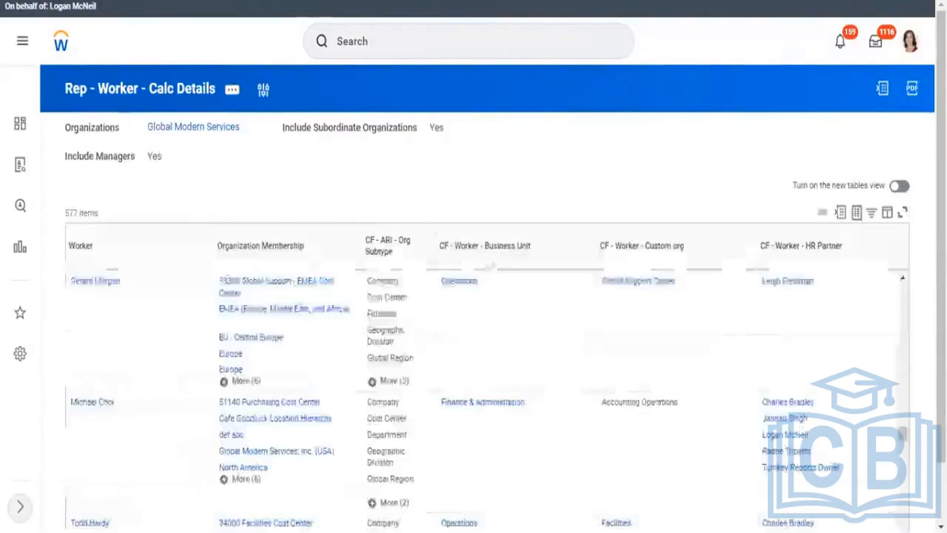
click(232, 91)
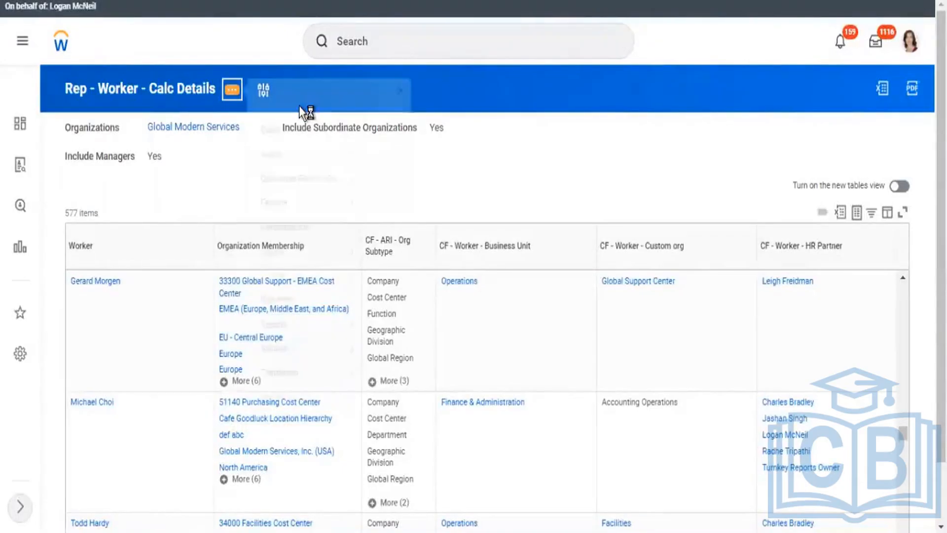
mouse_move(288, 147)
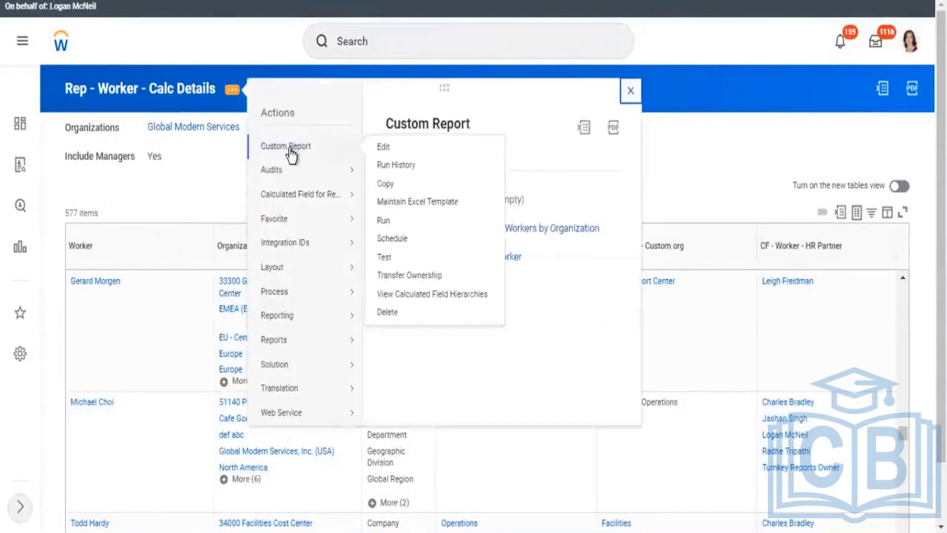
click(382, 147)
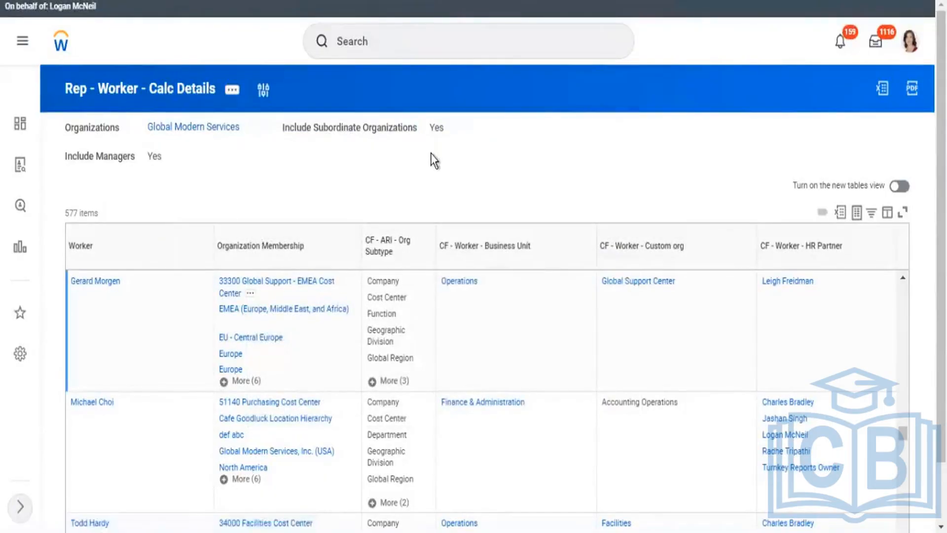
Step: Add CF - CRI - Worker - Allowance on the Worker object as the last report column and save the report
scroll(261, 328, down, 10)
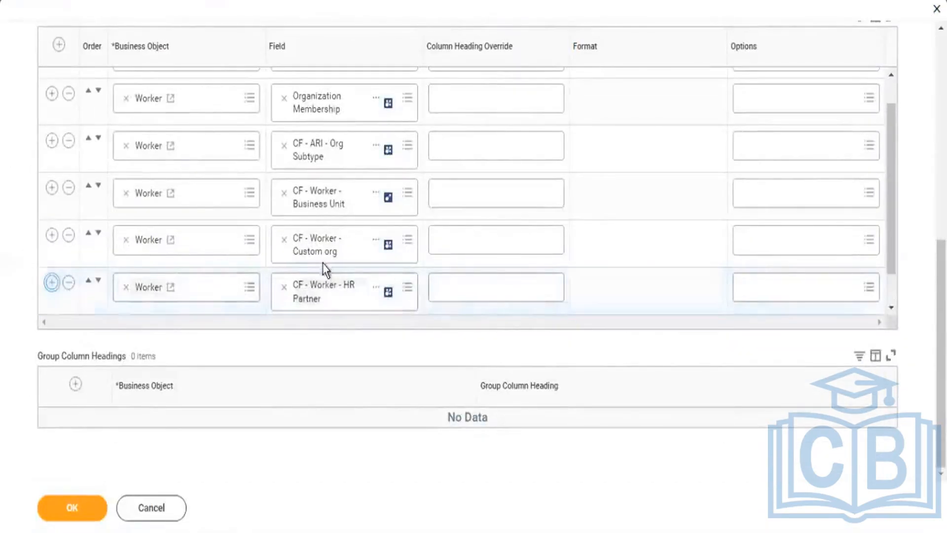
click(323, 298)
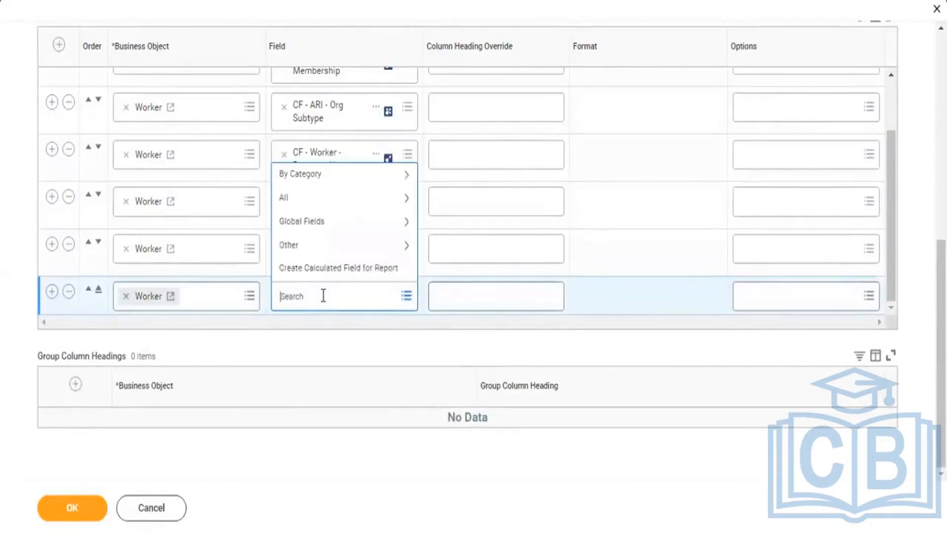
key(ctrl+v)
key(Return)
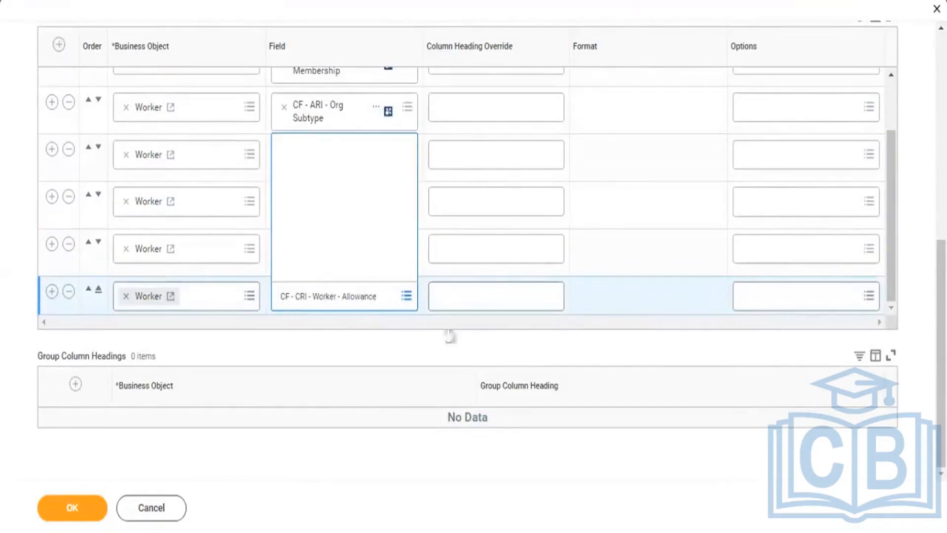
click(64, 509)
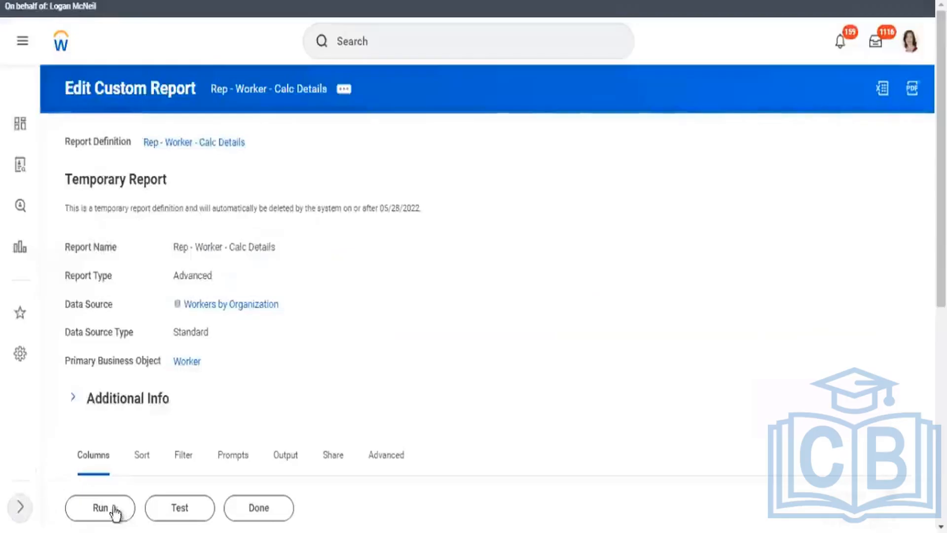
Step: Run the Rep - Worker - Calc Details report and set its organization to Global Modern Services
click(113, 511)
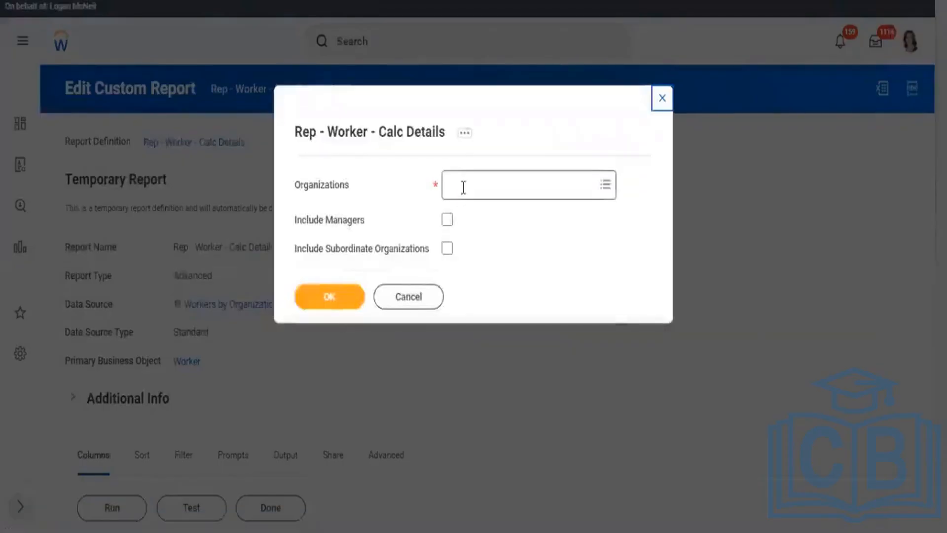
click(463, 185)
text(count)
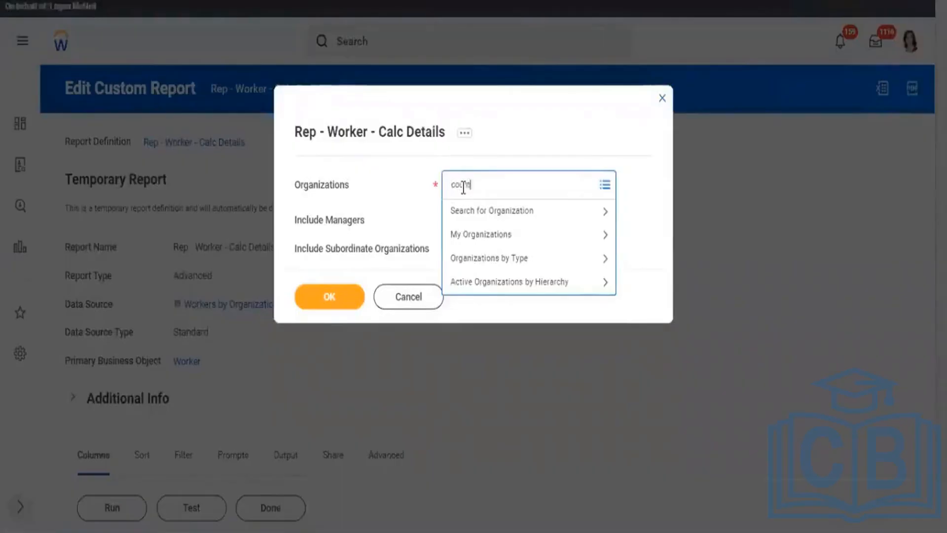
text(r)
key(BackSpace)
key(BackSpace)
key(BackSpace)
key(BackSpace)
key(BackSpace)
key(BackSpace)
text(globin a)
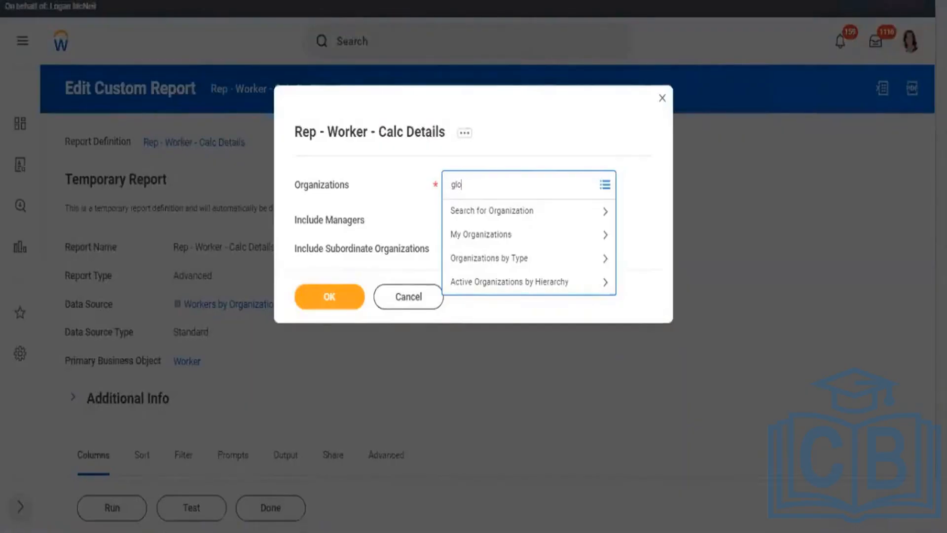
text(bal modern serv)
key(Return)
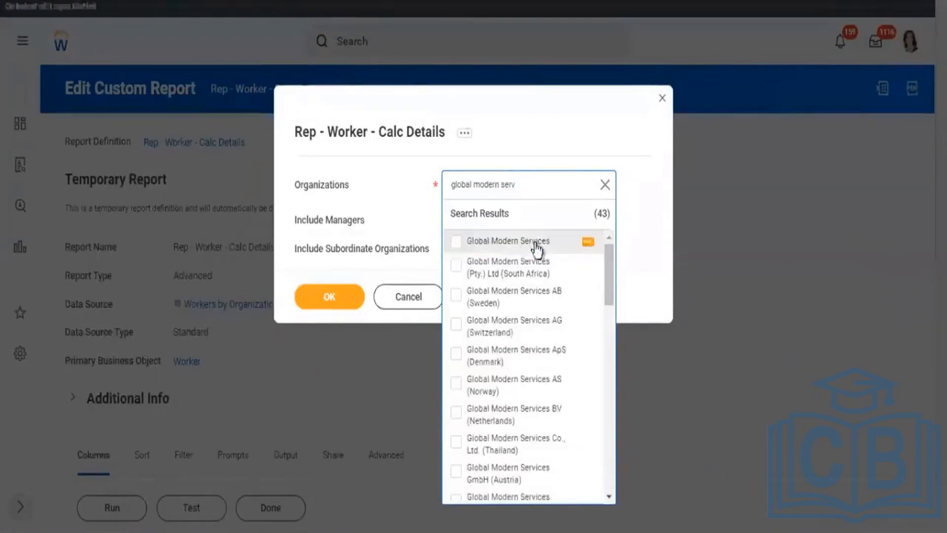
click(456, 241)
click(640, 213)
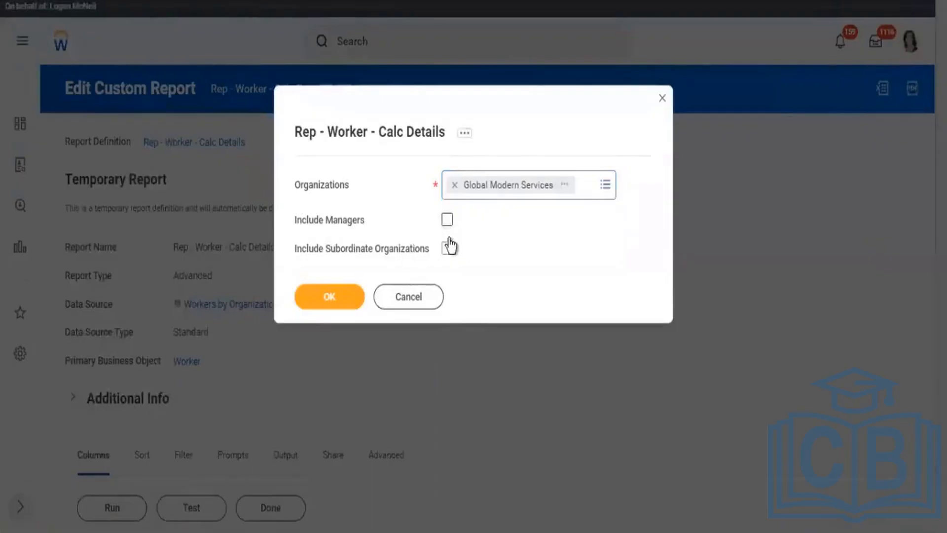
Step: Include managers and subordinate organizations, submit the report prompts, and bring the result rows into view
click(446, 219)
click(447, 248)
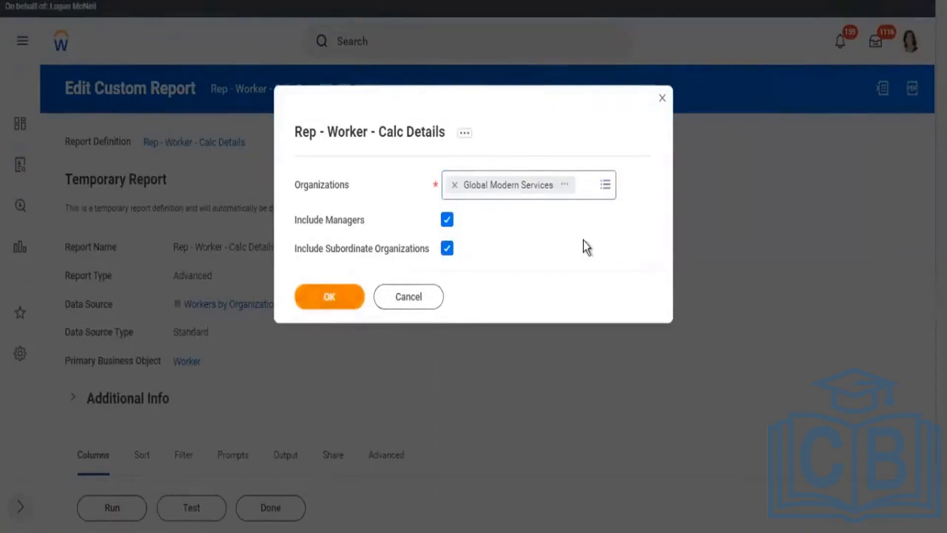
key(Return)
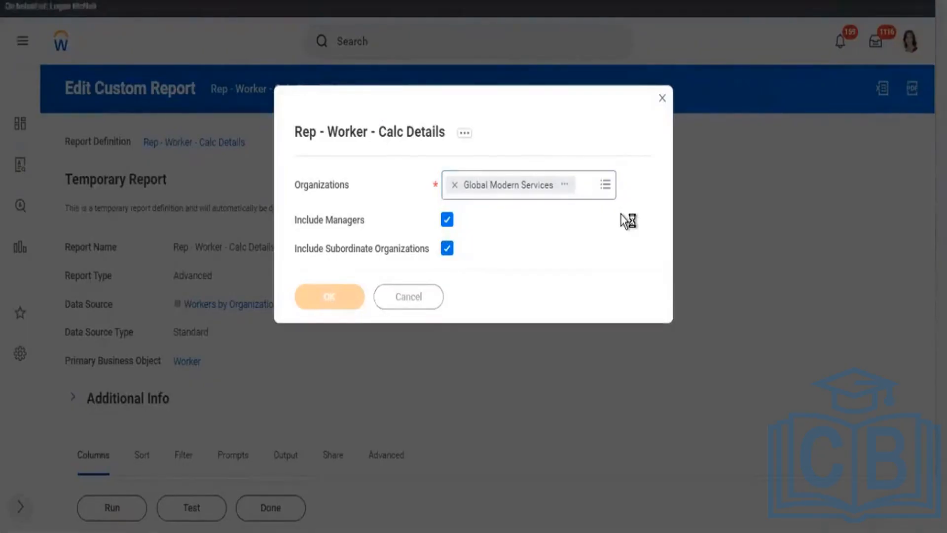
scroll(855, 240, down, 2)
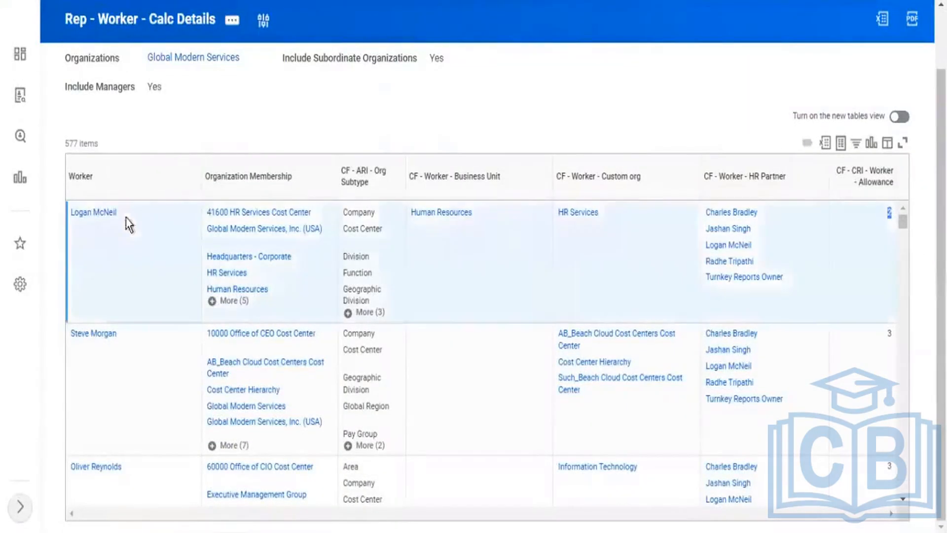
Step: Examine the first listed worker's compensation plan assignments and compare the allowance plans with the CF - CRI - Worker - Allowance counts in the report
mouse_move(99, 212)
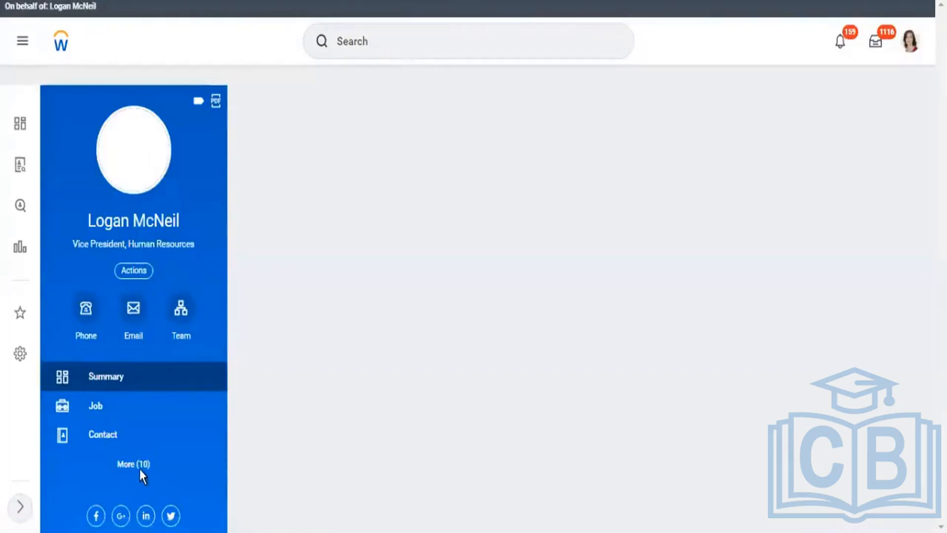
click(150, 472)
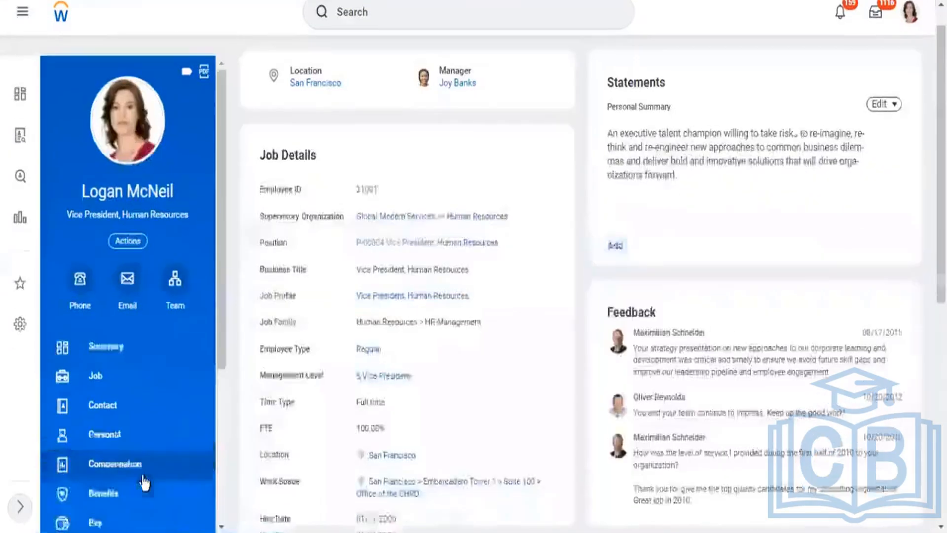
click(143, 468)
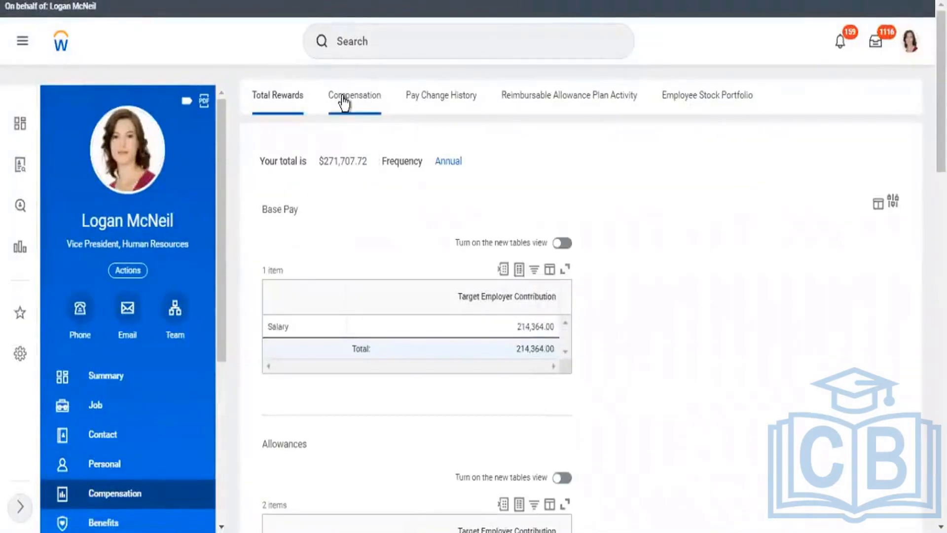
click(342, 97)
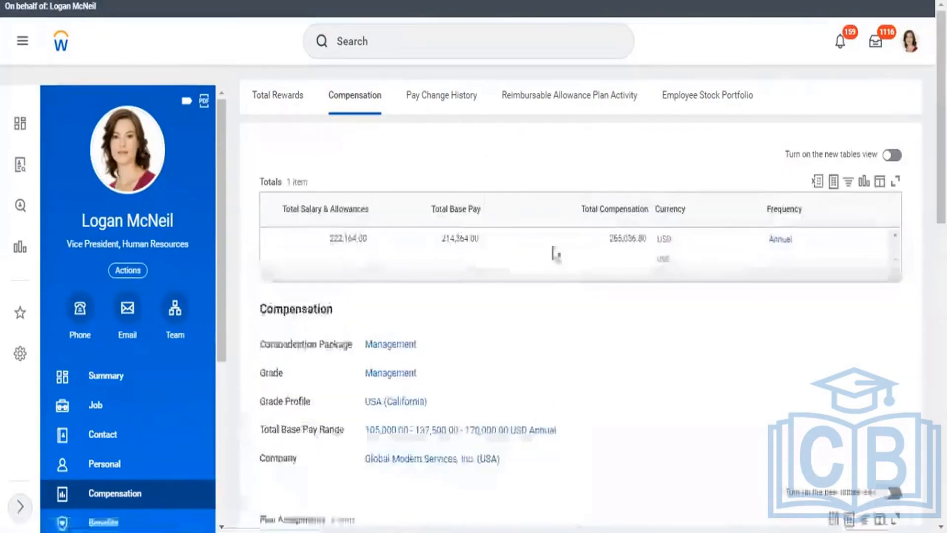
scroll(583, 251, down, 3)
scroll(583, 251, down, 3)
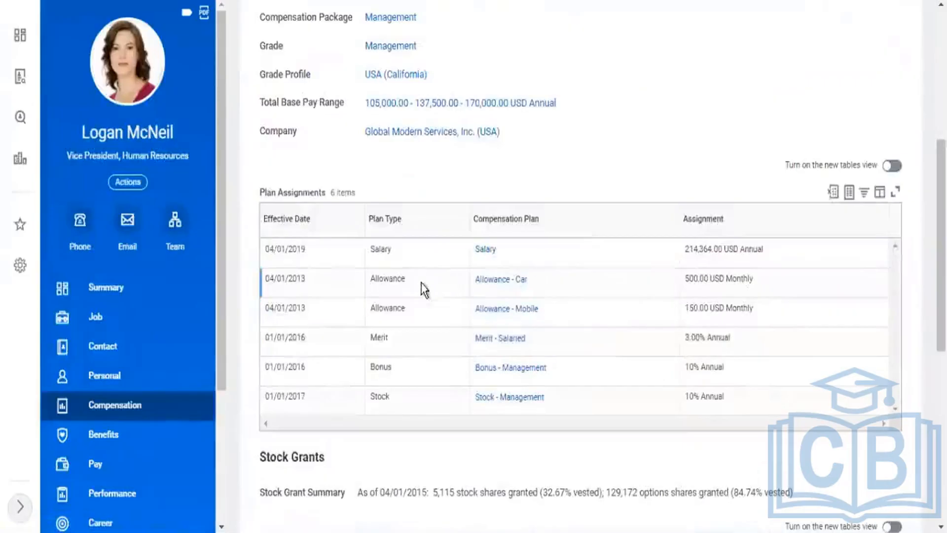
drag(401, 279, 378, 308)
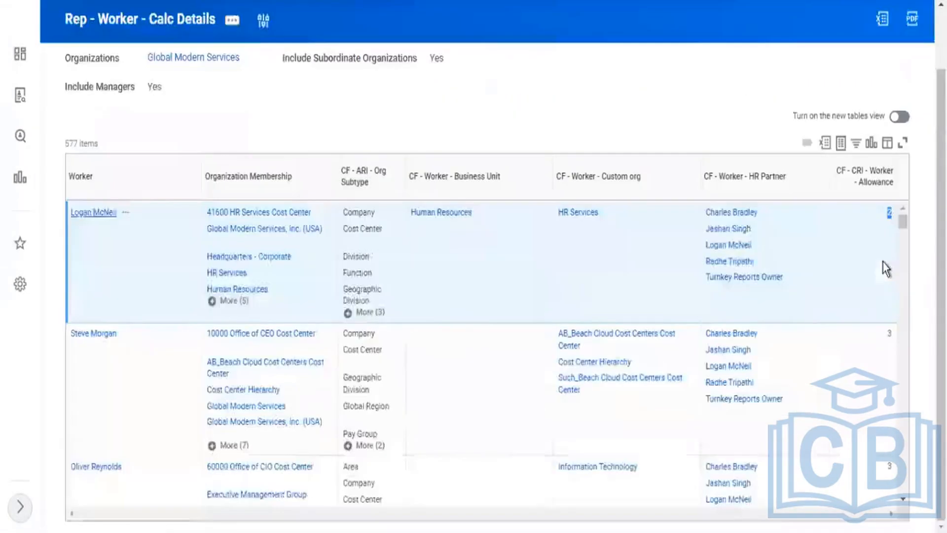
double_click(890, 334)
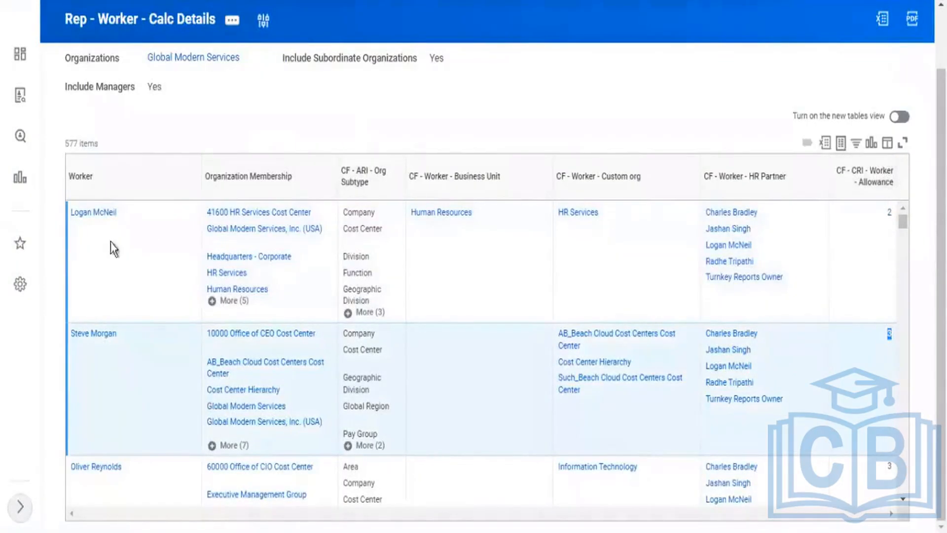
drag(69, 215, 69, 235)
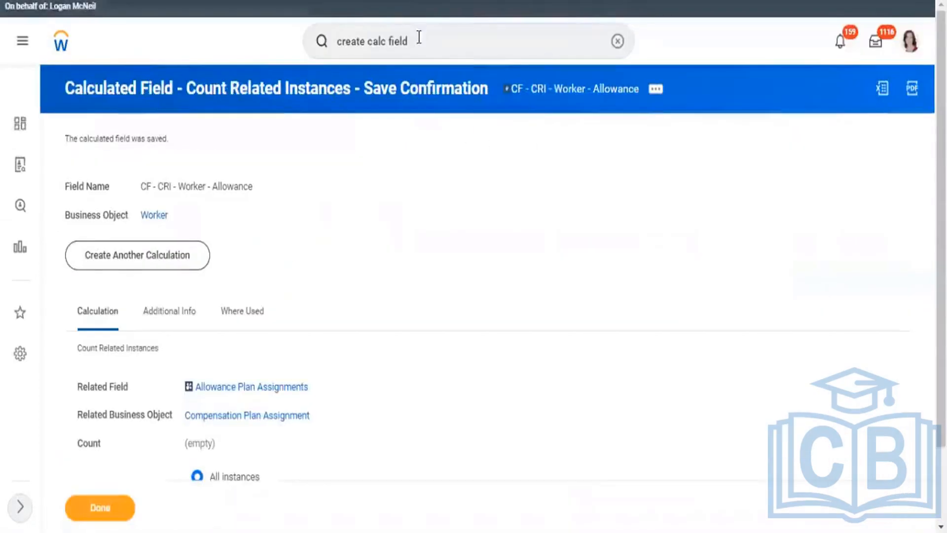
Step: Search for create calc field, start a new calculated field, and set its business object to Worker
click(468, 26)
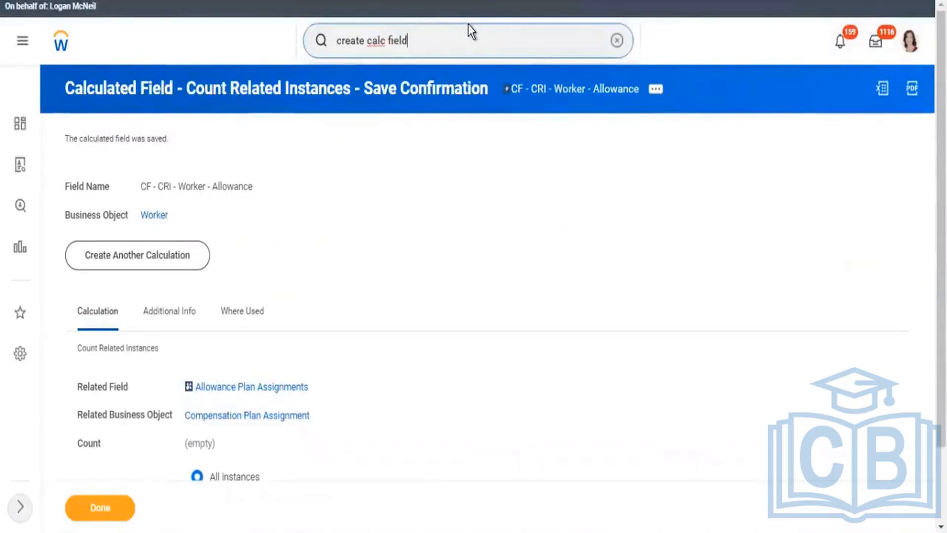
key(Return)
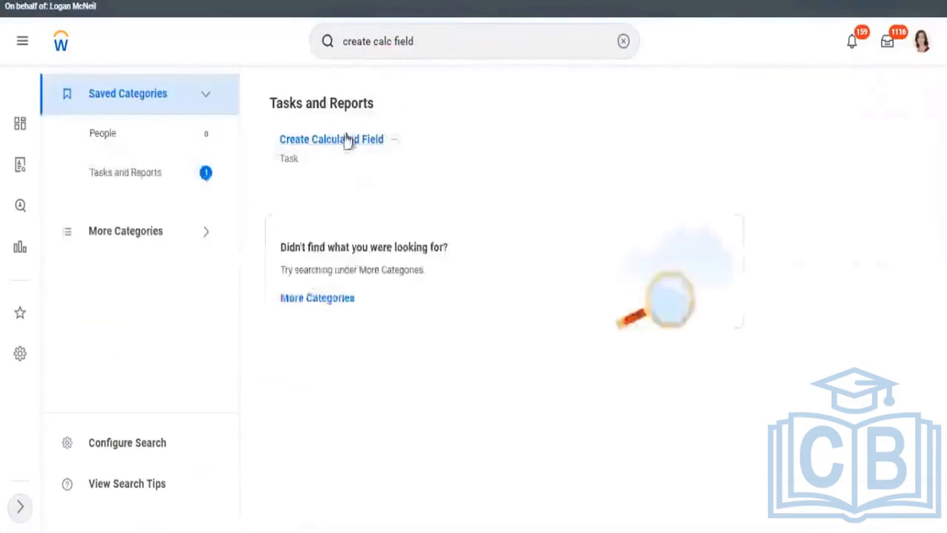
click(344, 139)
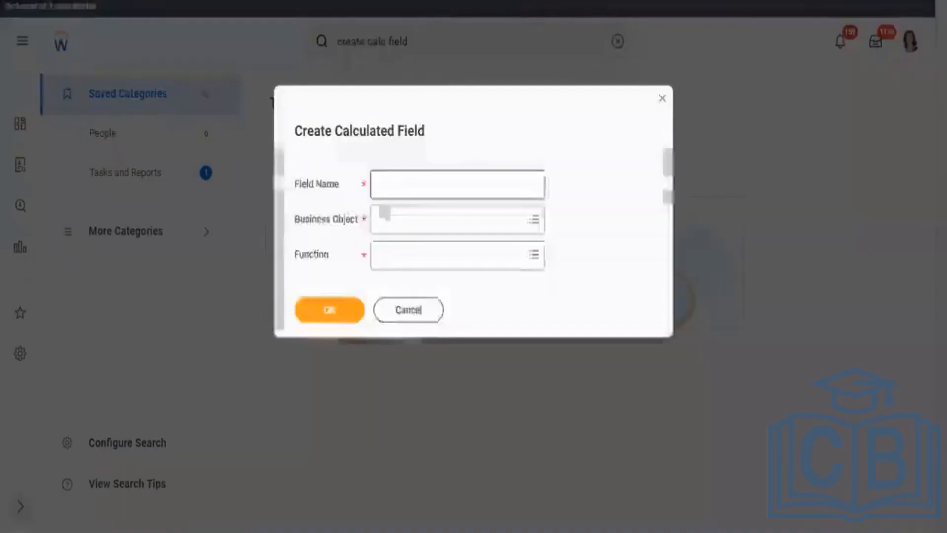
click(393, 220)
text(worker)
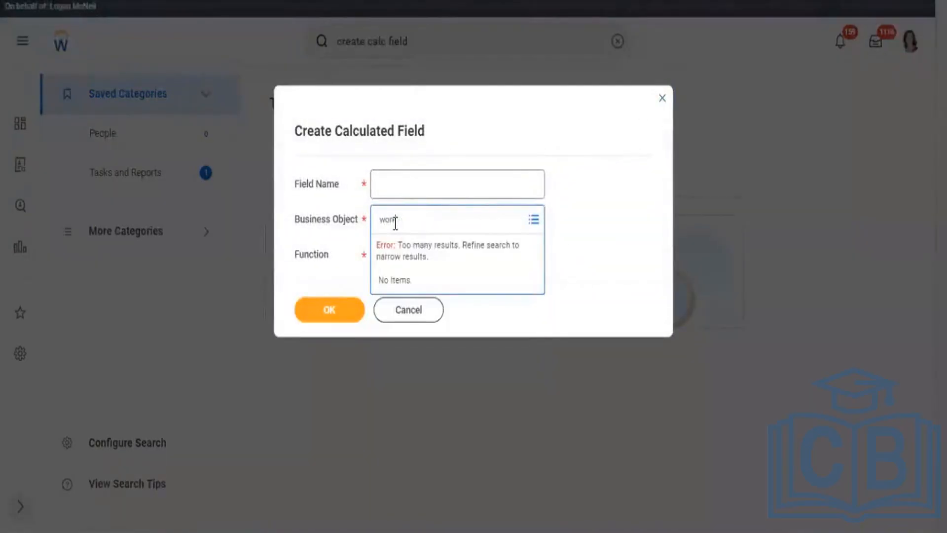
key(Return)
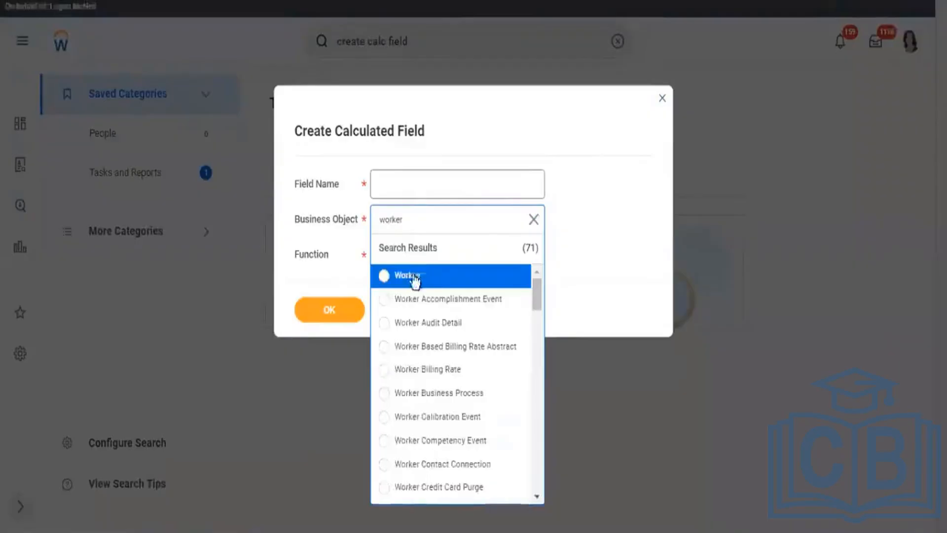
click(401, 275)
Step: Set the function to Sum Related Instances, name the calculated field test, and continue to its calculation settings
click(395, 269)
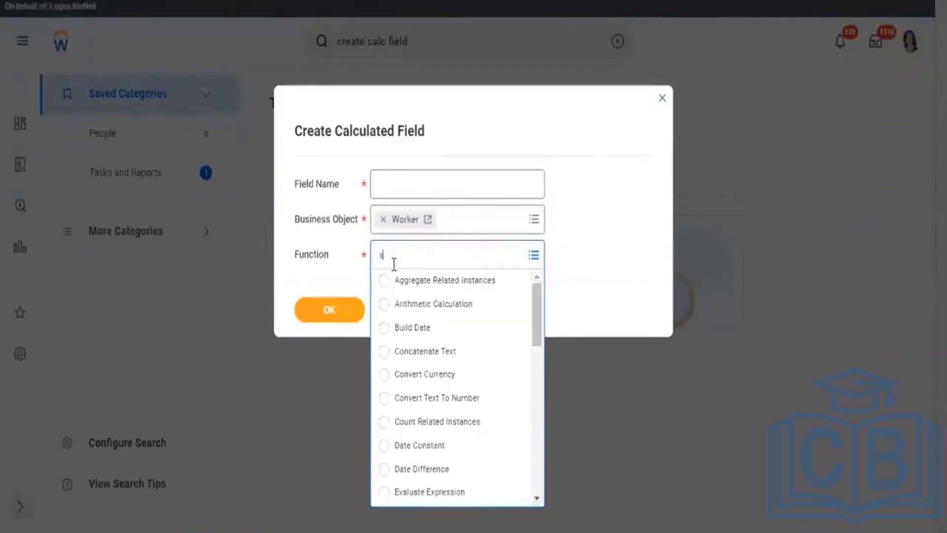
text(sum rel)
key(Return)
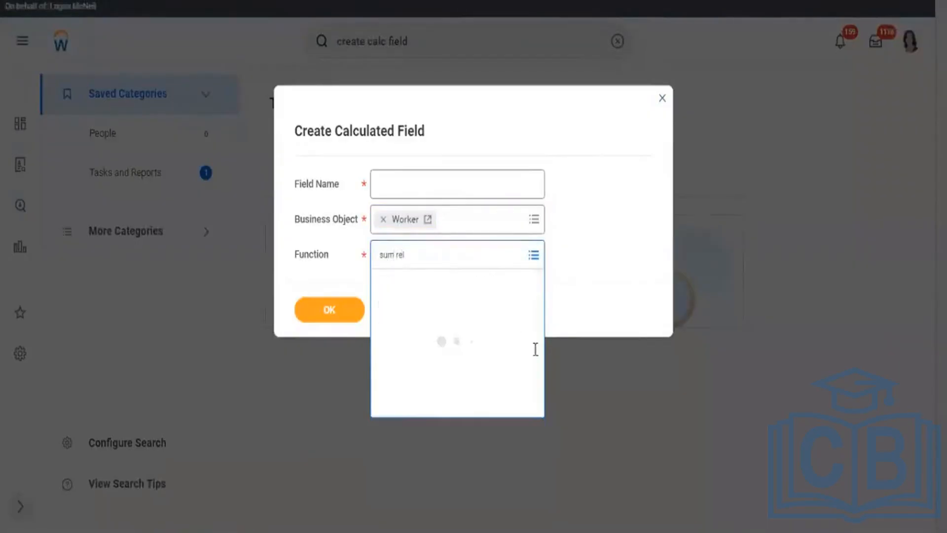
click(389, 183)
text(test)
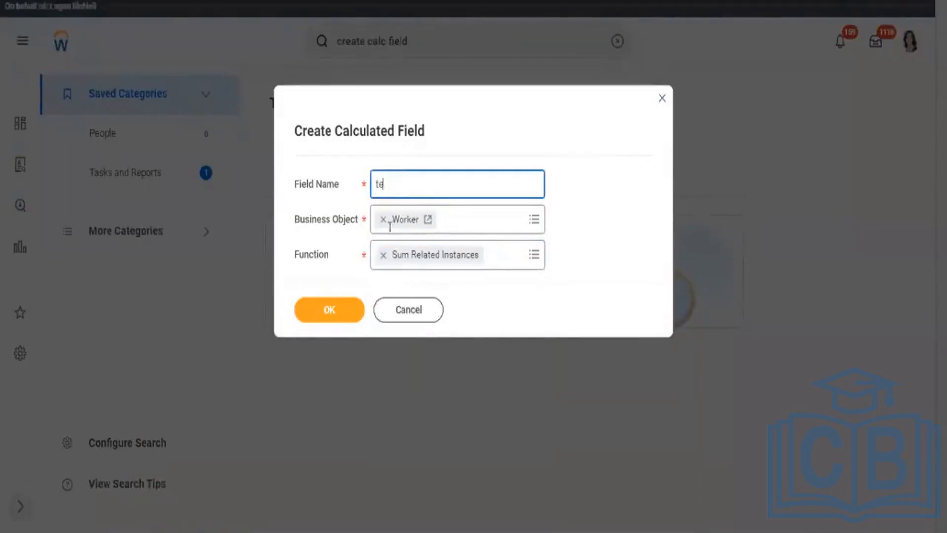
click(328, 311)
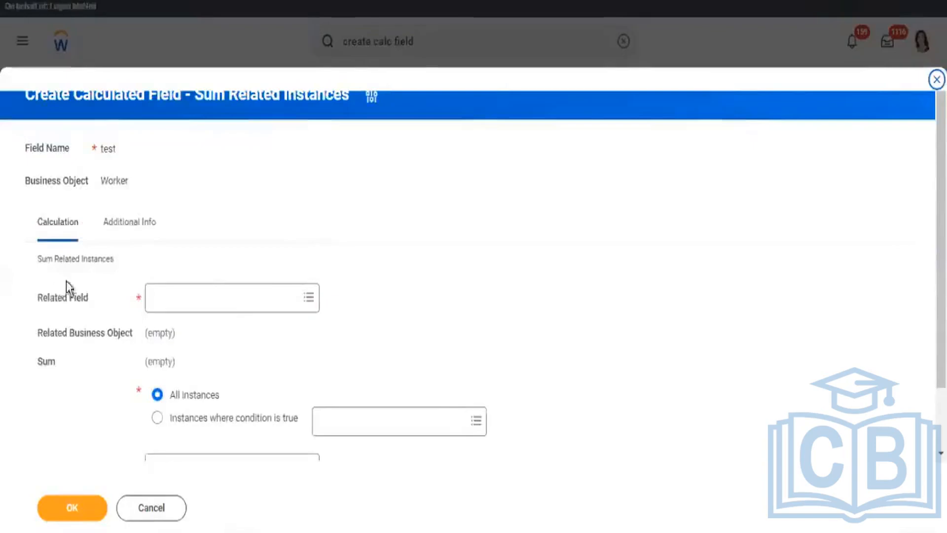
Step: Examine the Related Field, instance condition and Field to Sum settings of Sum Related Instances, and leave the form without saving
drag(37, 245, 87, 250)
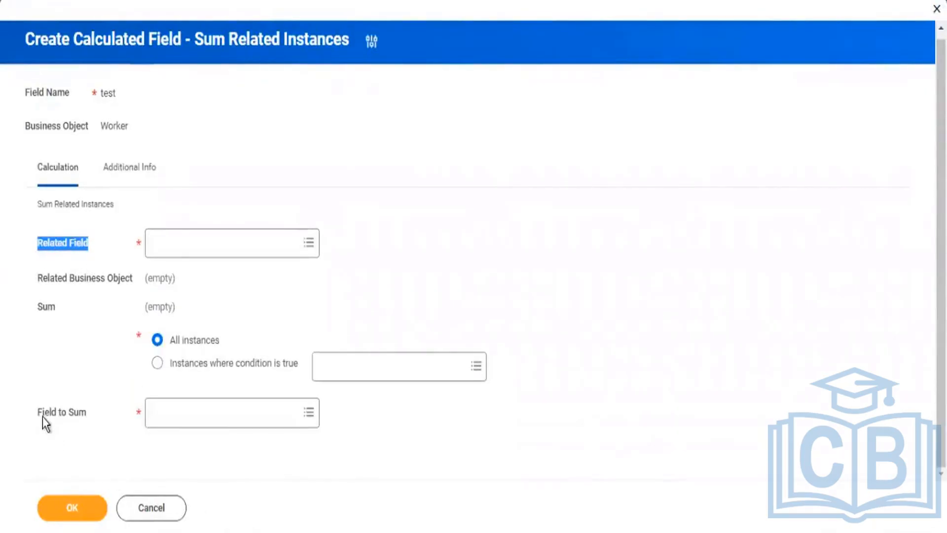
drag(42, 413, 84, 408)
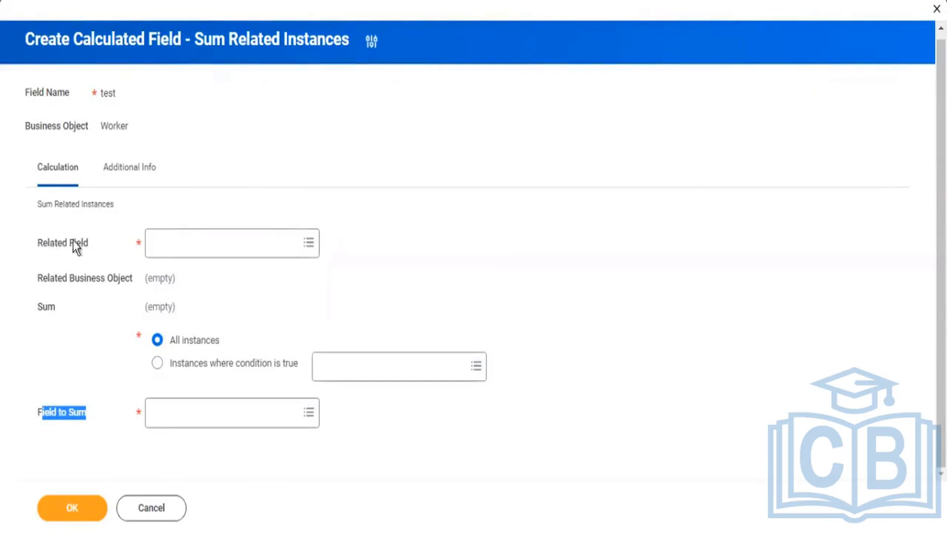
drag(49, 243, 89, 241)
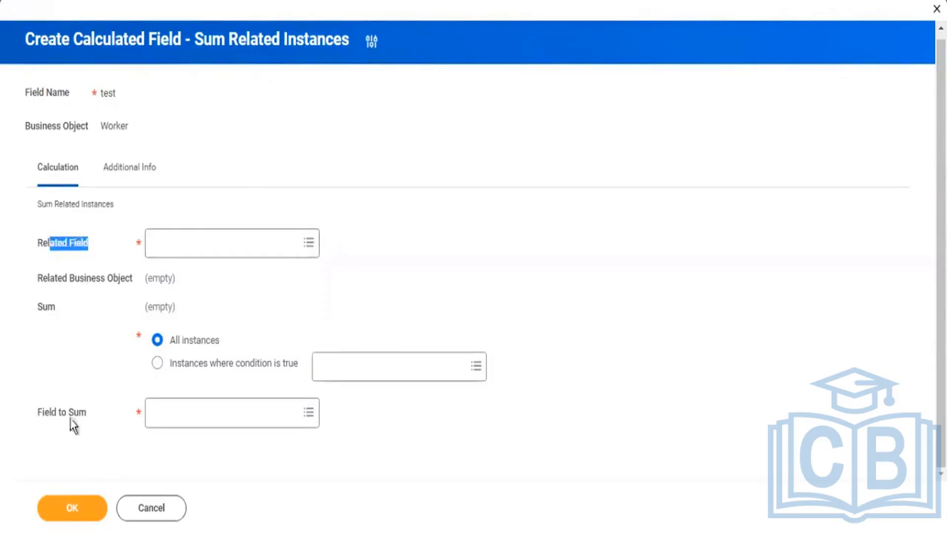
drag(75, 420, 68, 413)
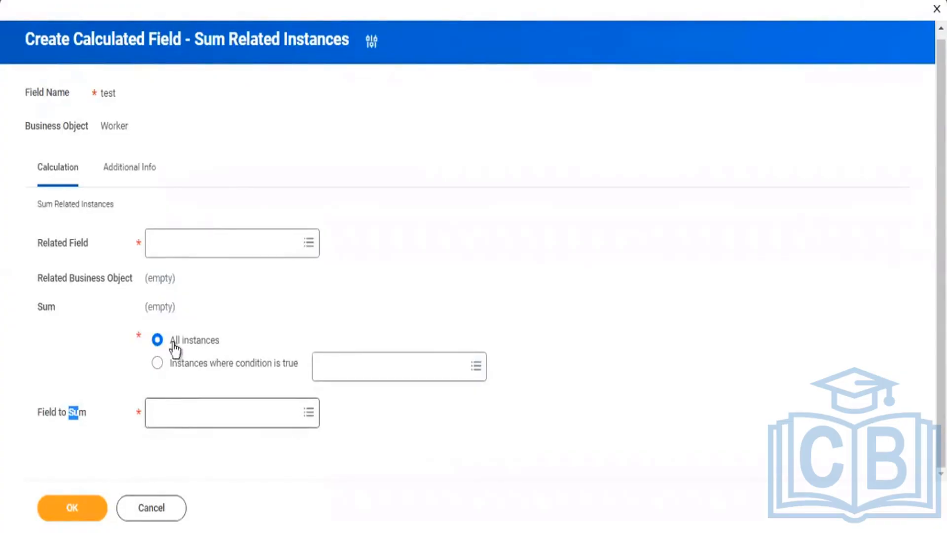
click(202, 41)
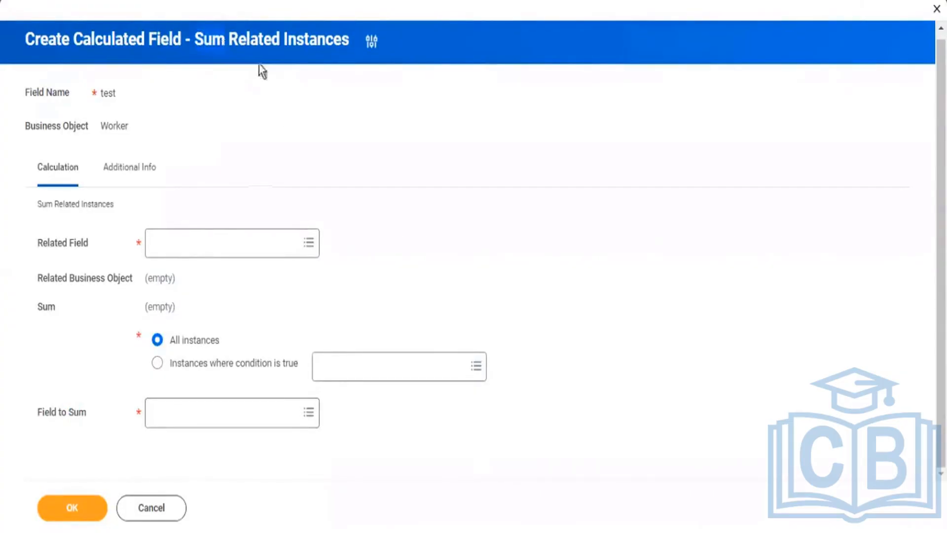
scroll(347, 46, up, 1)
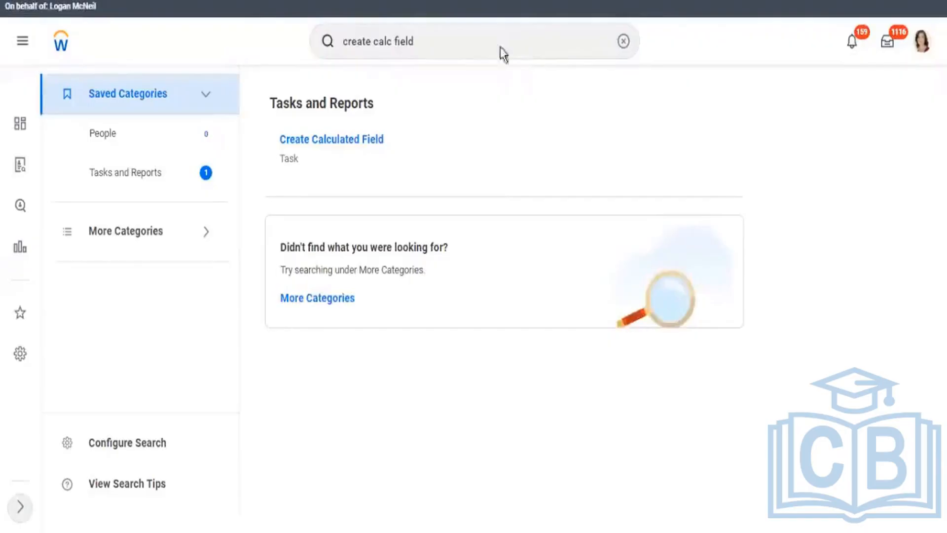
Step: Search for find worker and open the Find Workers report
click(501, 42)
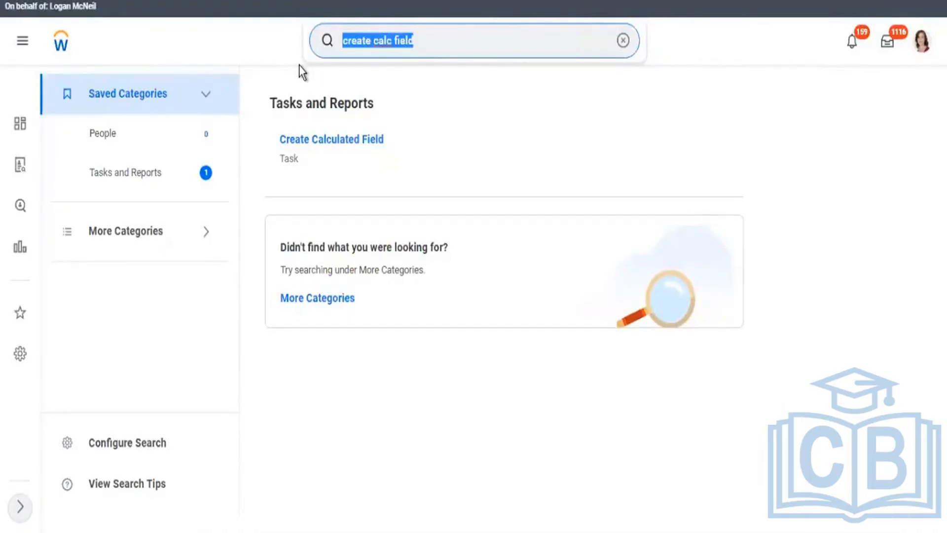
text(find worker)
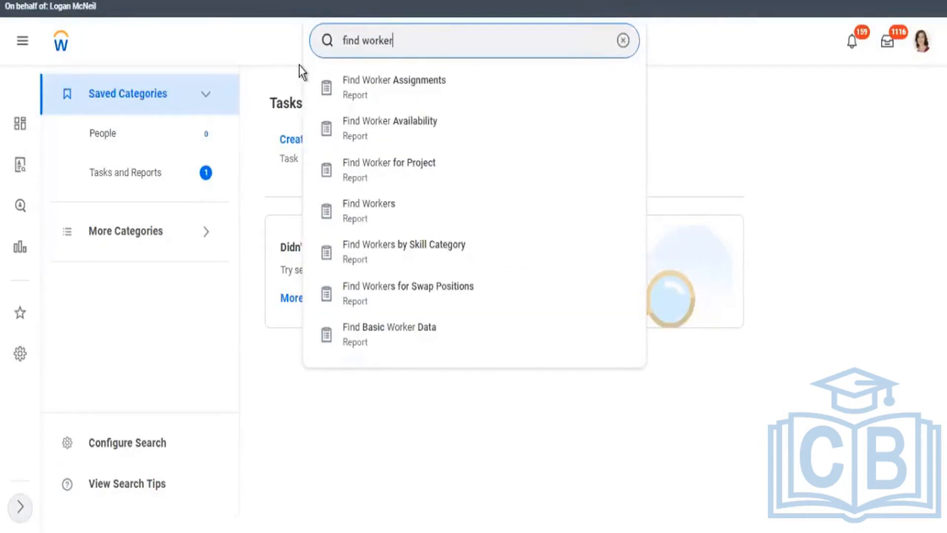
key(Down)
key(Down)
key(Down)
key(Down)
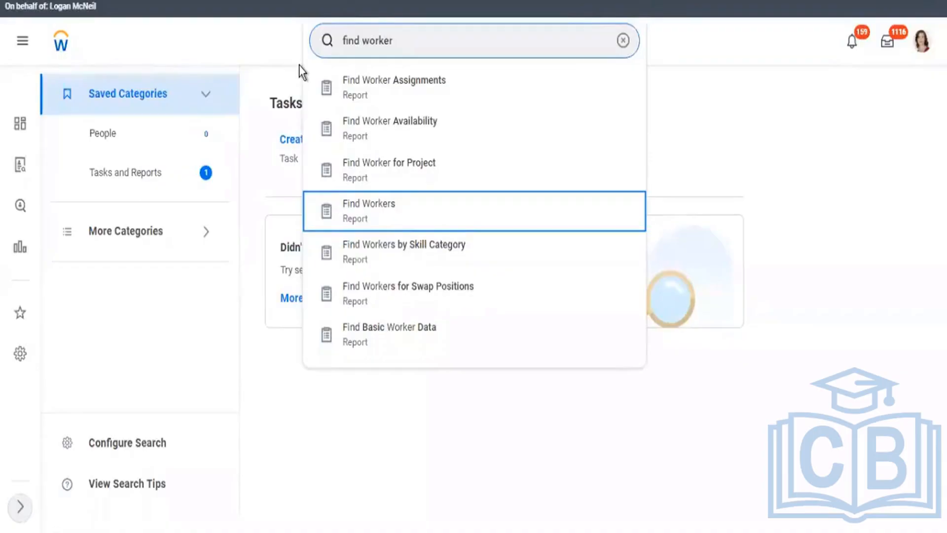
key(Return)
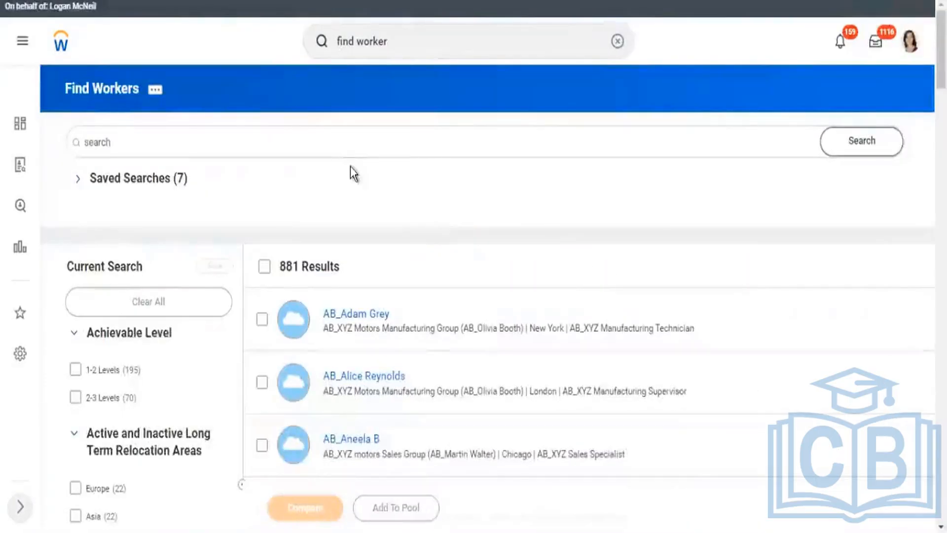
Step: Examine the Find Workers report, including its title, the worker results list, and facet filters such as Achievable Level and the relocation areas
drag(69, 90, 129, 101)
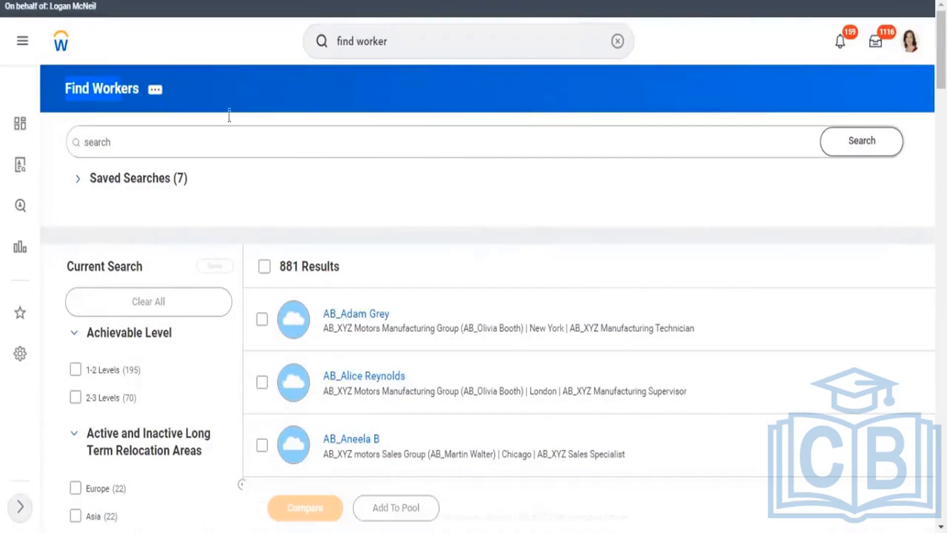
click(184, 84)
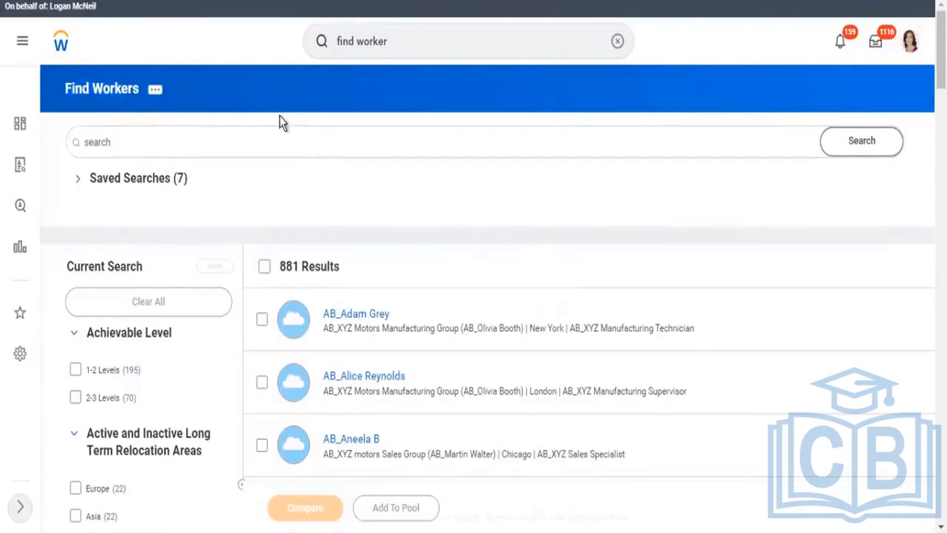
drag(51, 85, 126, 97)
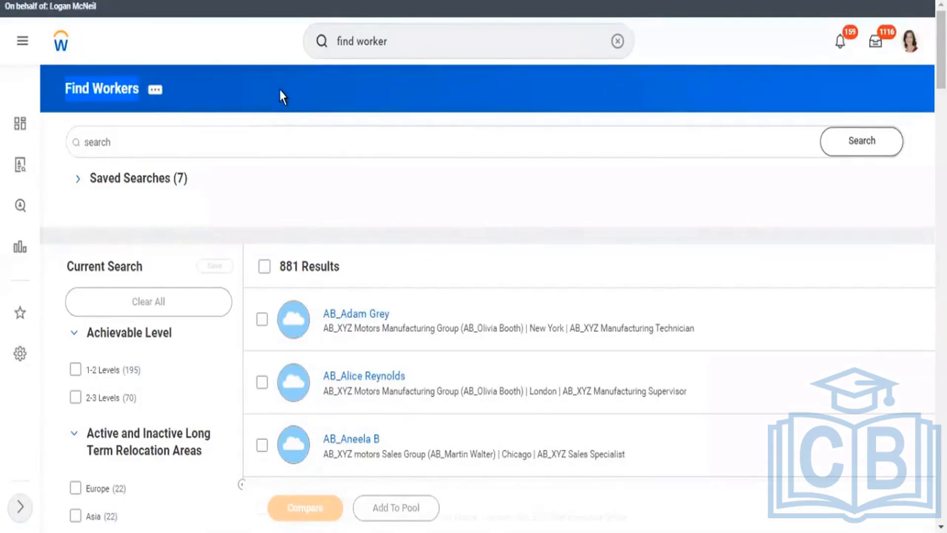
scroll(419, 235, down, 3)
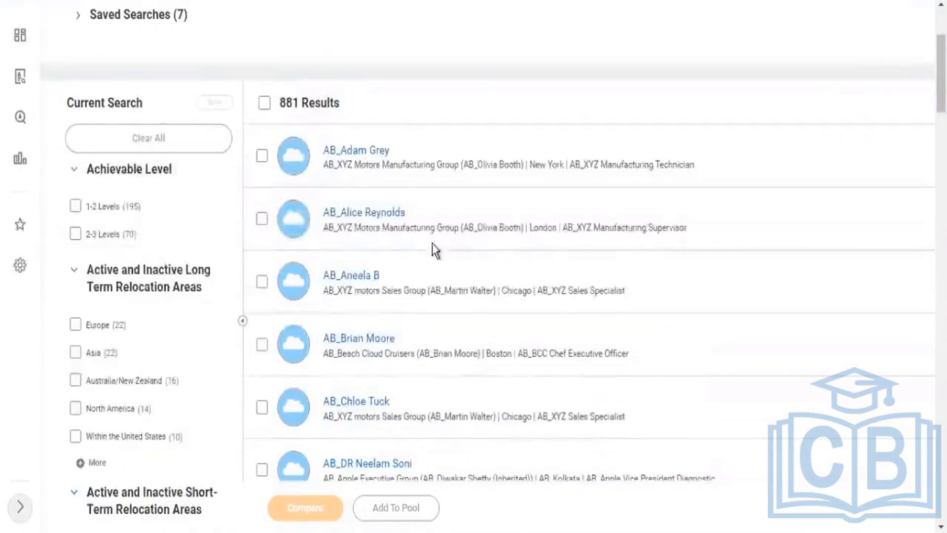
scroll(432, 244, up, 3)
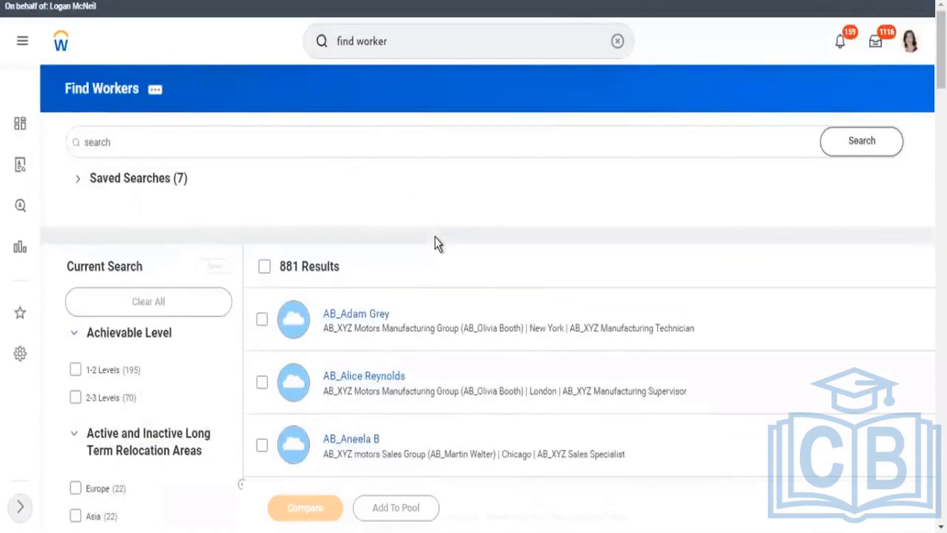
scroll(420, 282, down, 3)
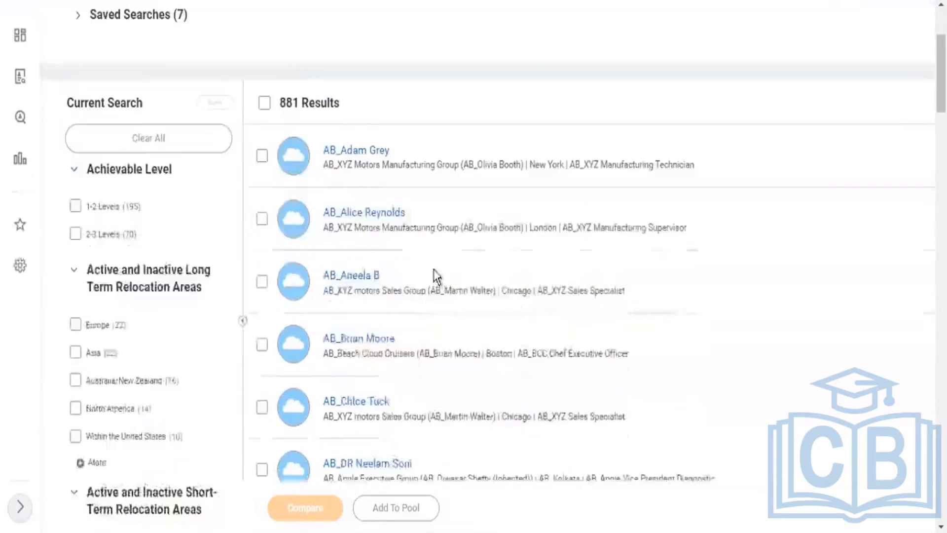
scroll(437, 277, up, 3)
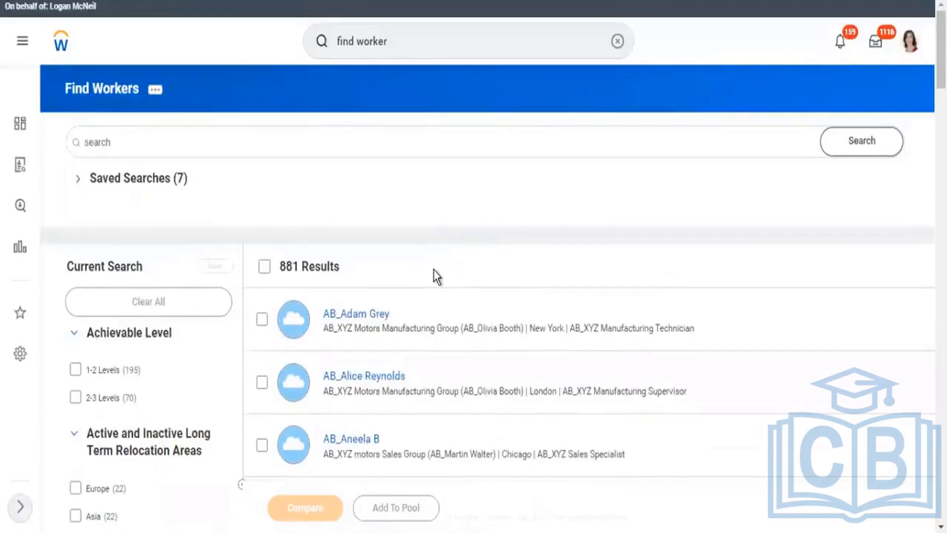
scroll(436, 278, down, 2)
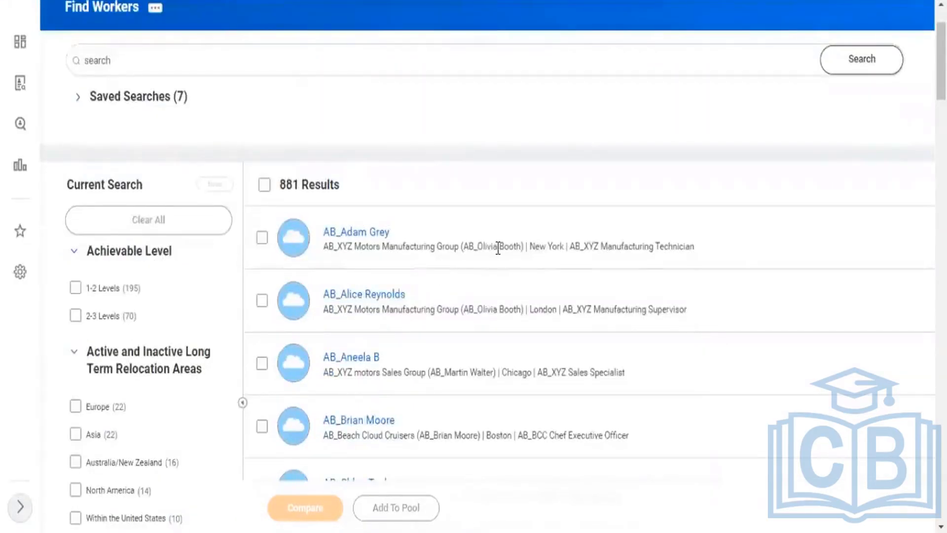
scroll(120, 239, down, 2)
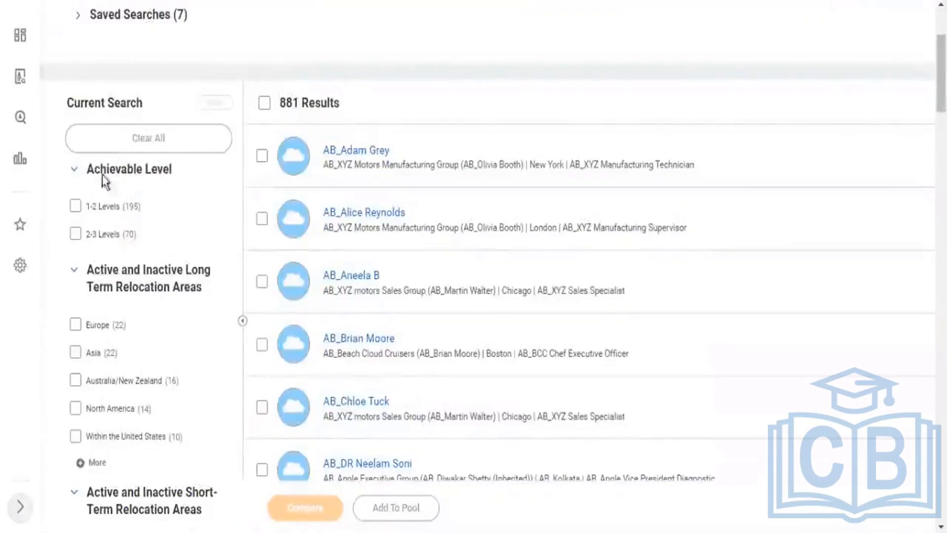
scroll(182, 317, down, 4)
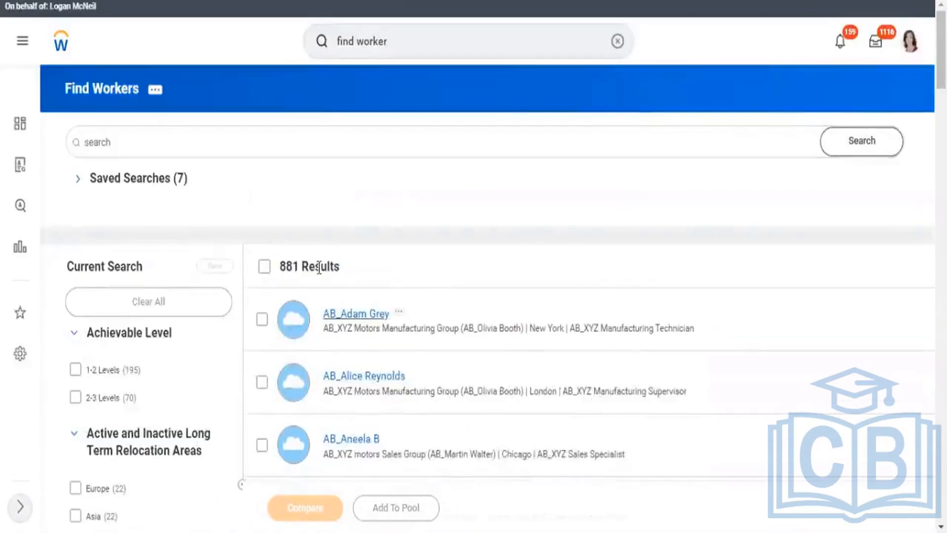
Step: Examine the Find Workers result count and the available facet filters, including achievable level and relocation areas
scroll(319, 267, down, 2)
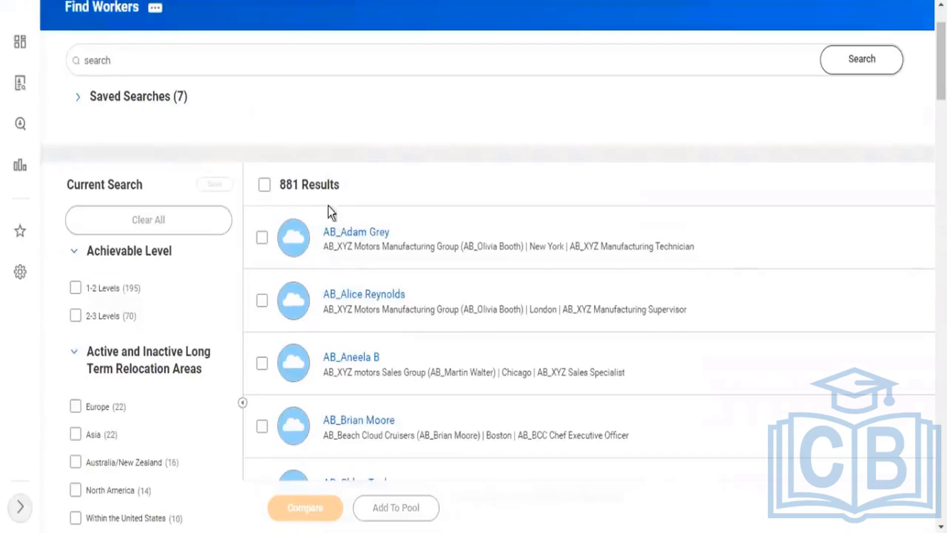
double_click(300, 188)
scroll(345, 296, down, 2)
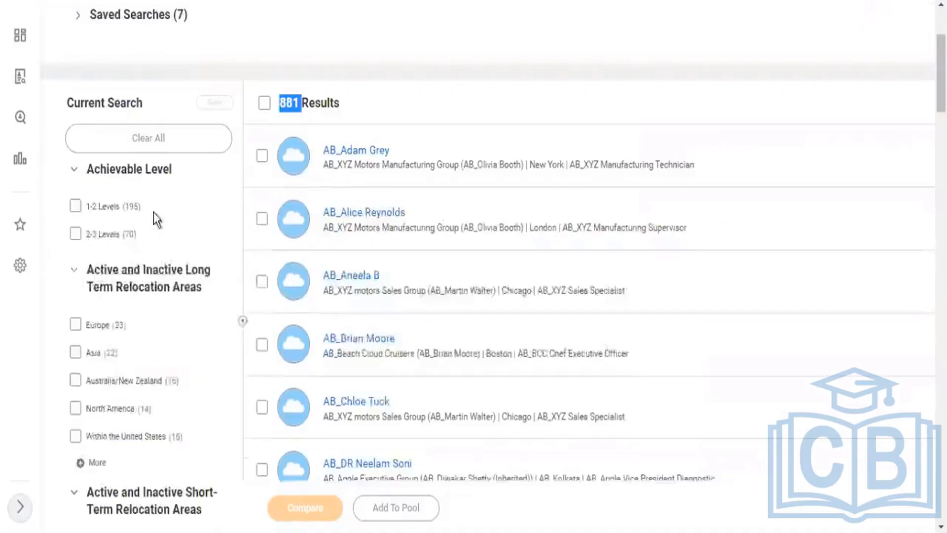
scroll(163, 232, down, 6)
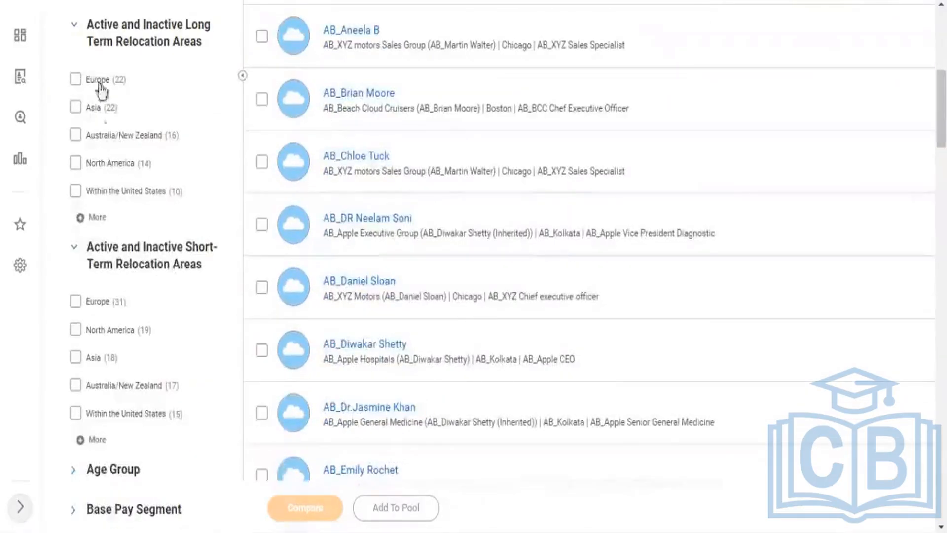
scroll(143, 301, up, 8)
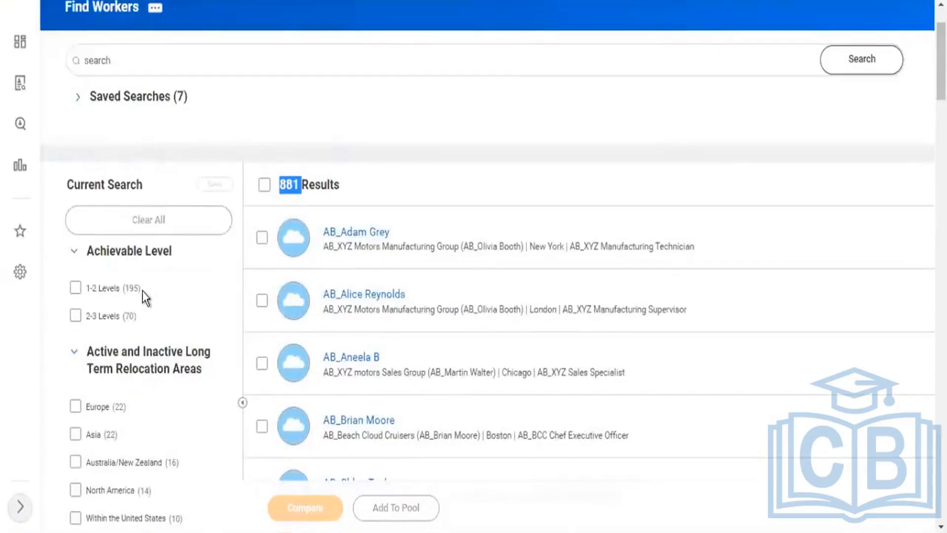
scroll(142, 296, down, 7)
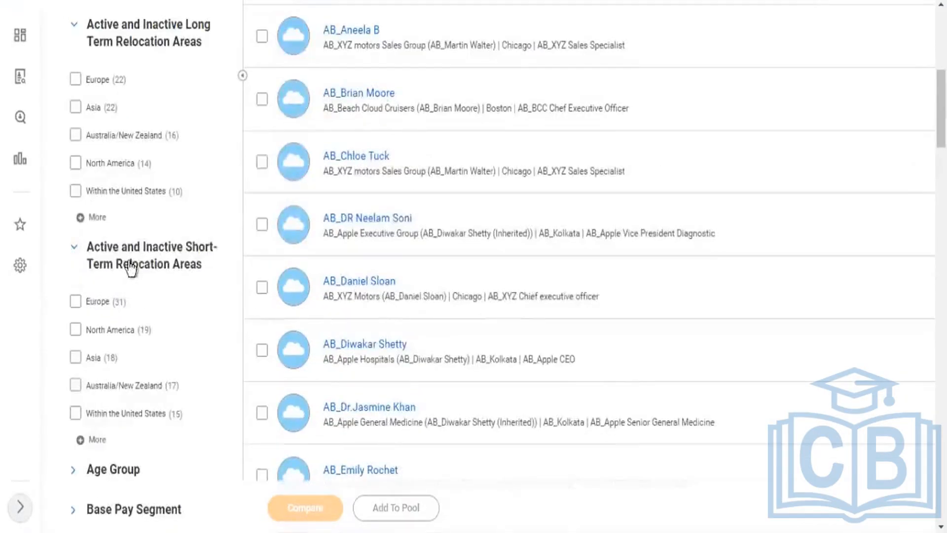
scroll(156, 313, down, 4)
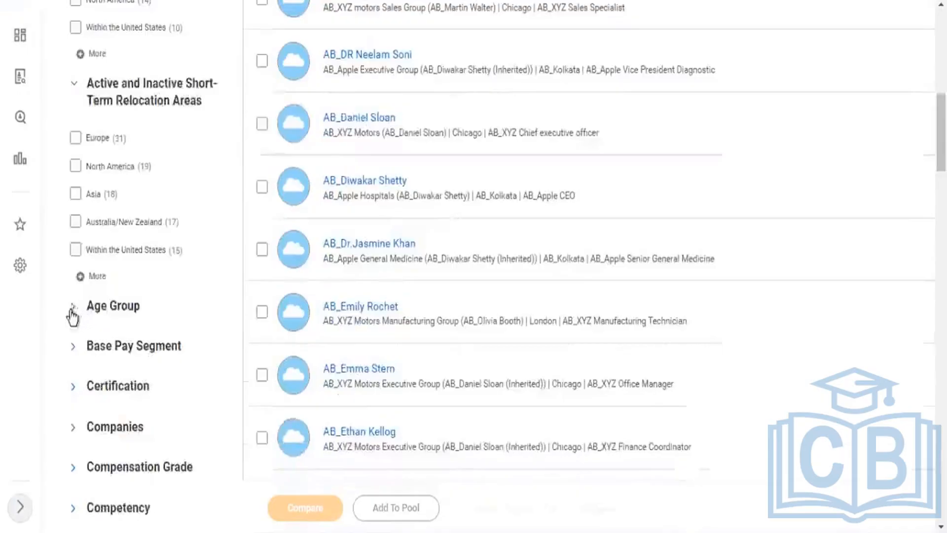
Step: Expand the Age Group facet and filter the workers to ages 41 - 50, checking the updated result count
click(72, 308)
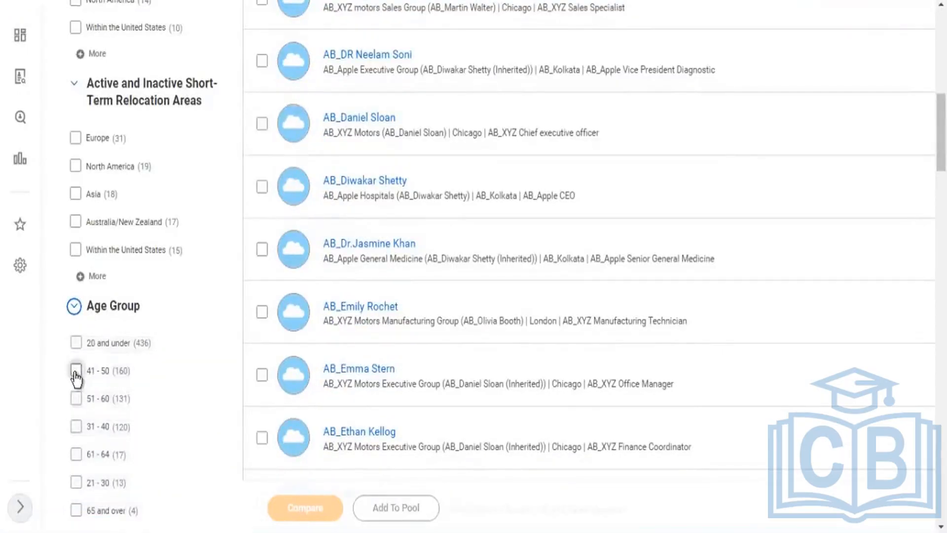
drag(118, 371, 124, 372)
click(76, 372)
scroll(594, 280, up, 2)
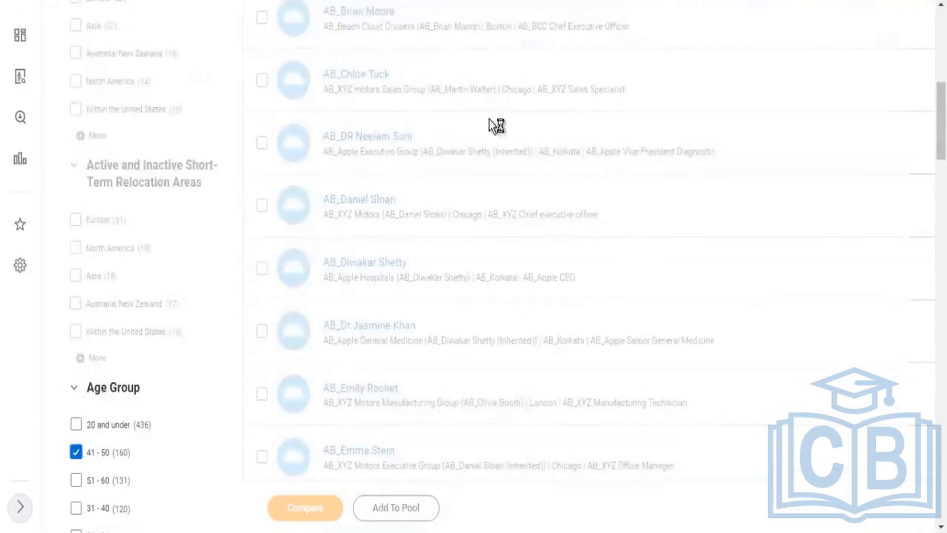
scroll(630, 130, up, 4)
scroll(633, 136, up, 3)
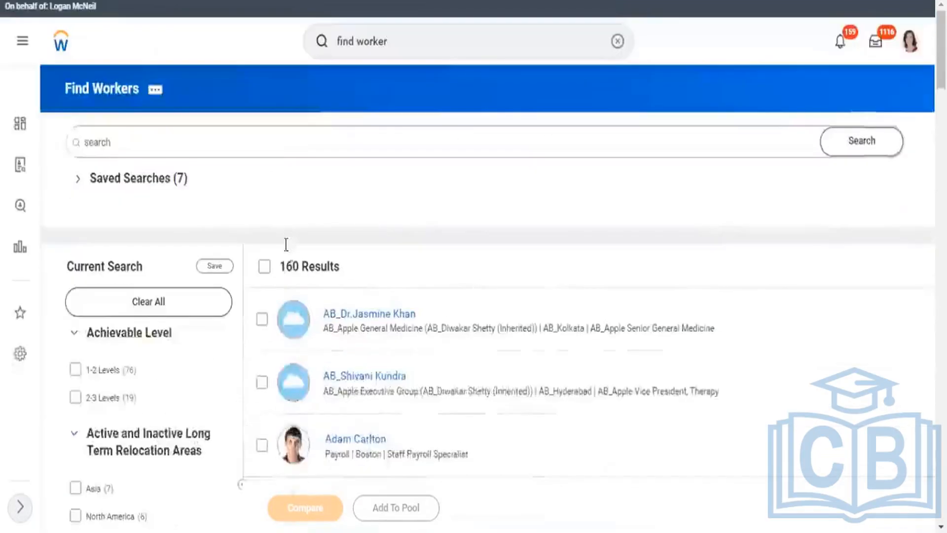
drag(286, 267, 329, 276)
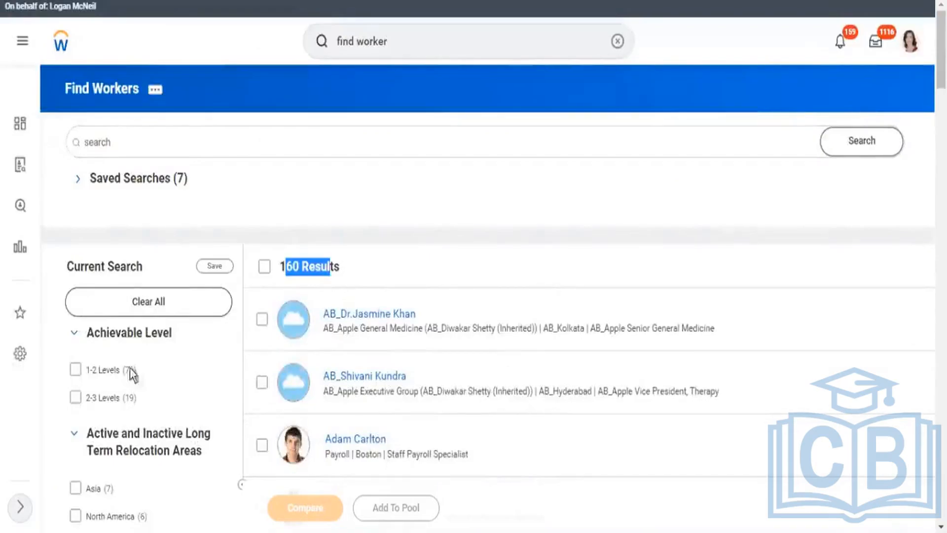
Step: Start copying the Find Workers standard report to a custom report
scroll(132, 375, down, 8)
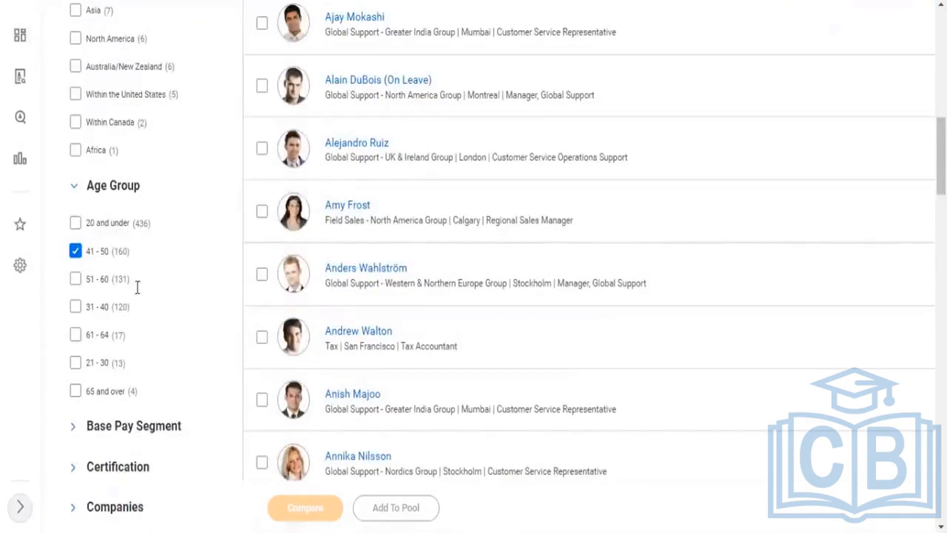
scroll(321, 297, up, 8)
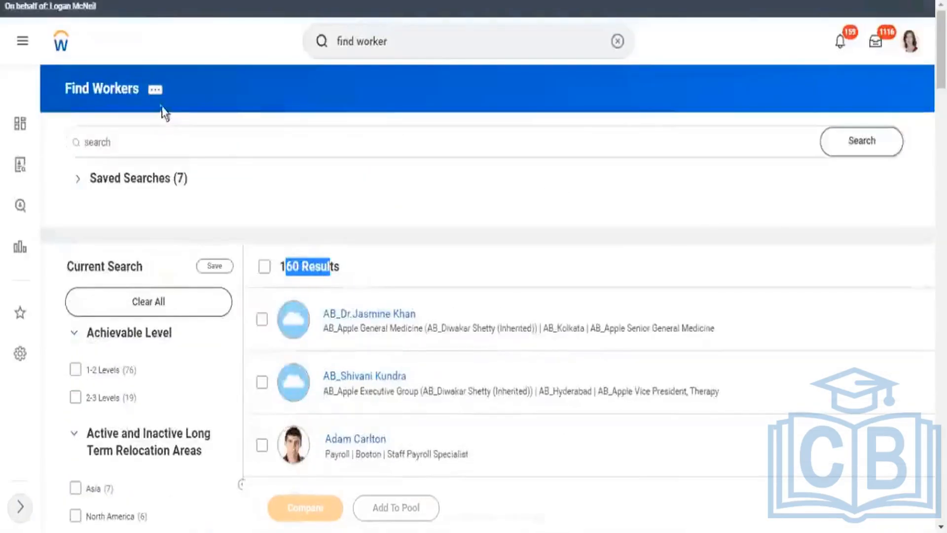
click(173, 102)
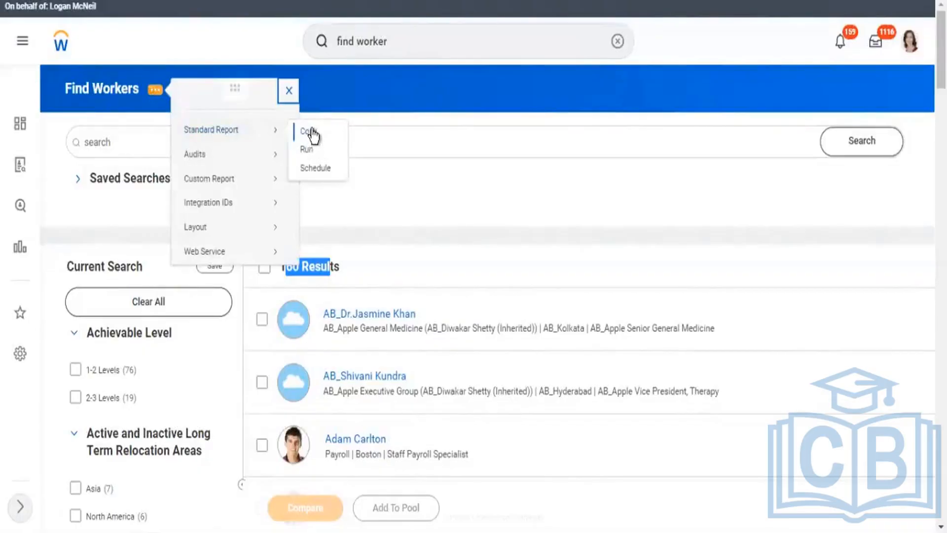
click(418, 163)
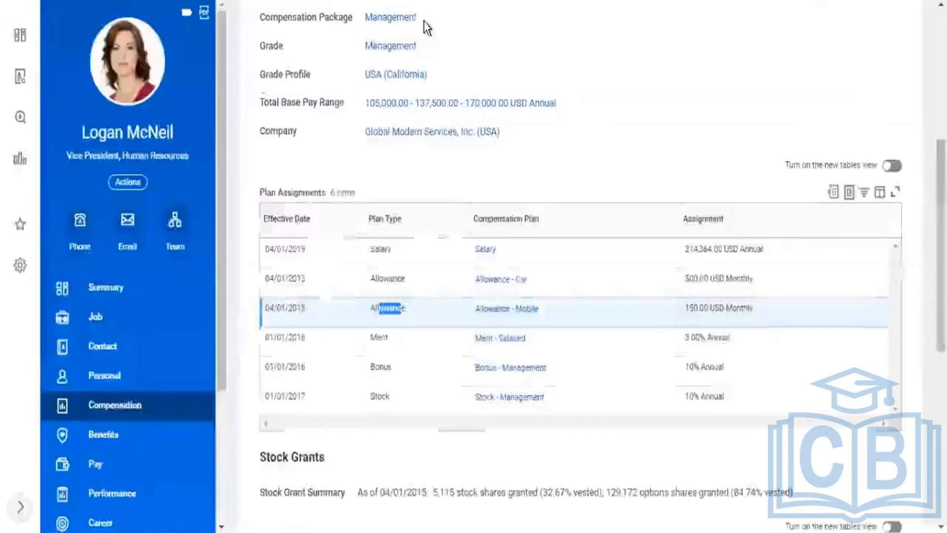
Step: On the worker's compensation page, search for "create custom rep" and open the Create Custom Report task
scroll(470, 66, up, 6)
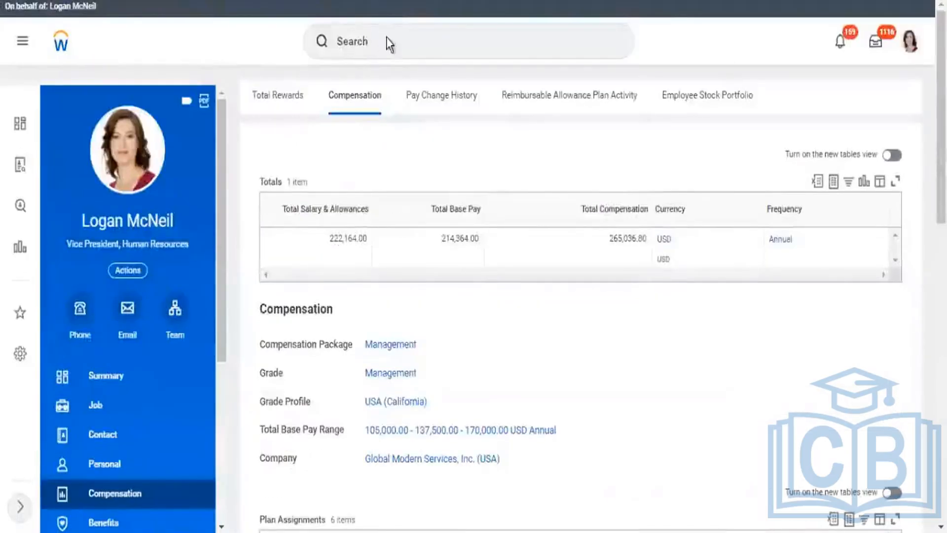
click(388, 41)
text(create cutom r)
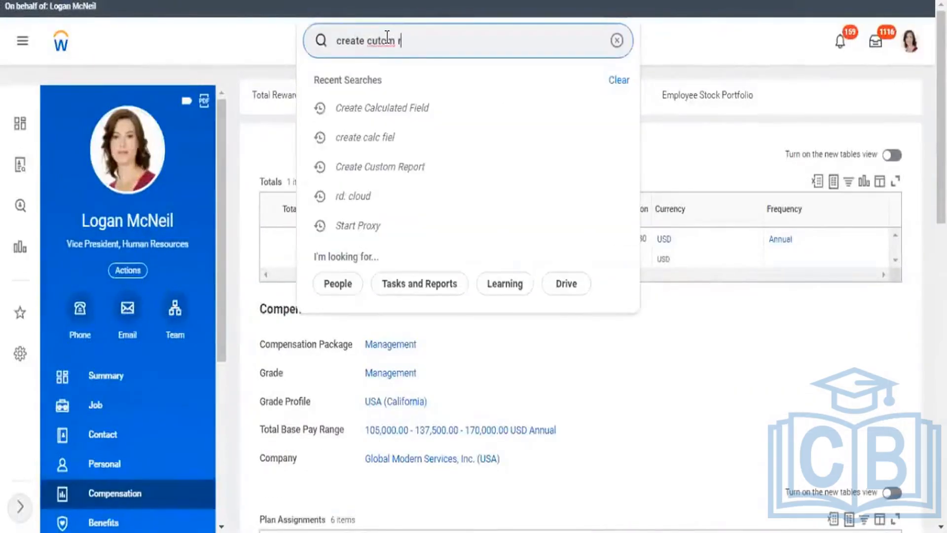
key(Return)
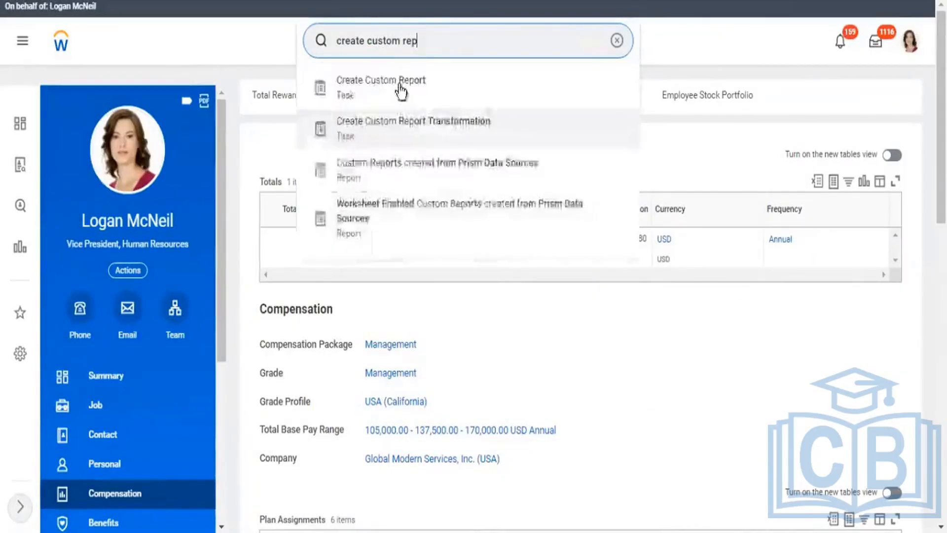
click(327, 176)
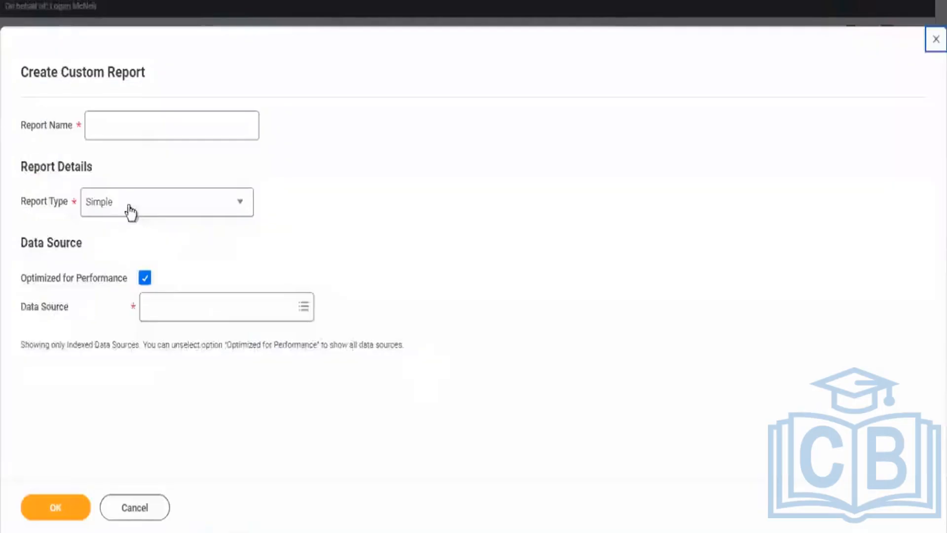
Step: Set the new custom report's type to Search and check its required report name field
click(131, 213)
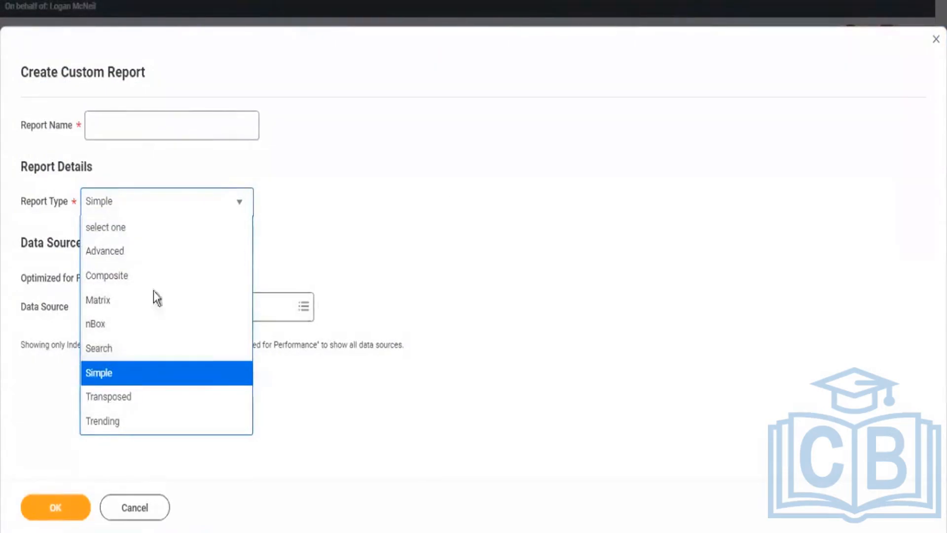
click(163, 348)
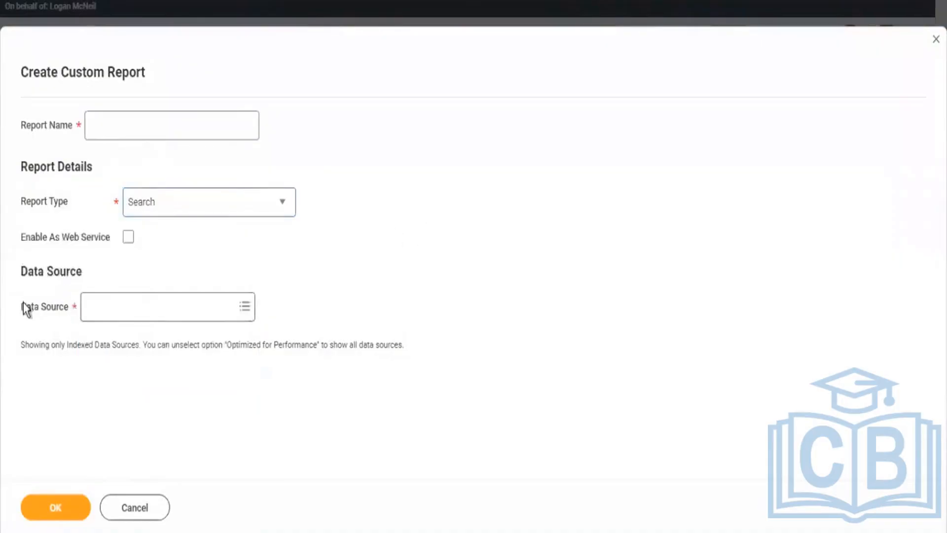
drag(23, 126, 76, 134)
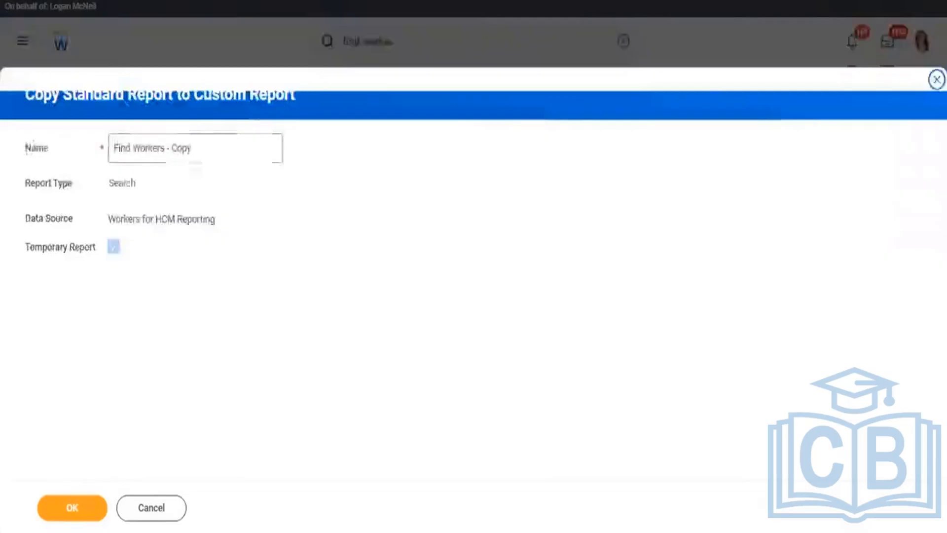
Step: Return to the standard report copy and create it as the temporary custom report "Find Workers - Copy"
click(76, 508)
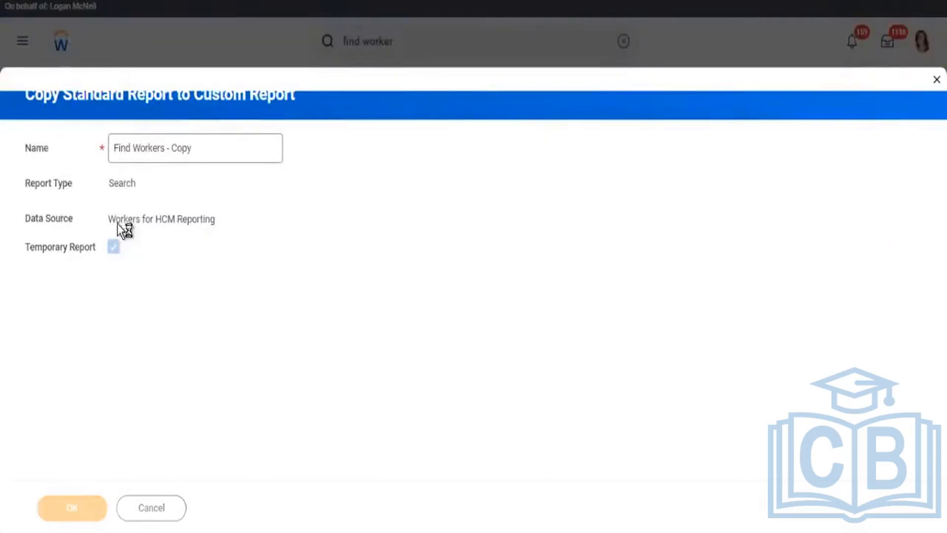
drag(116, 220, 189, 223)
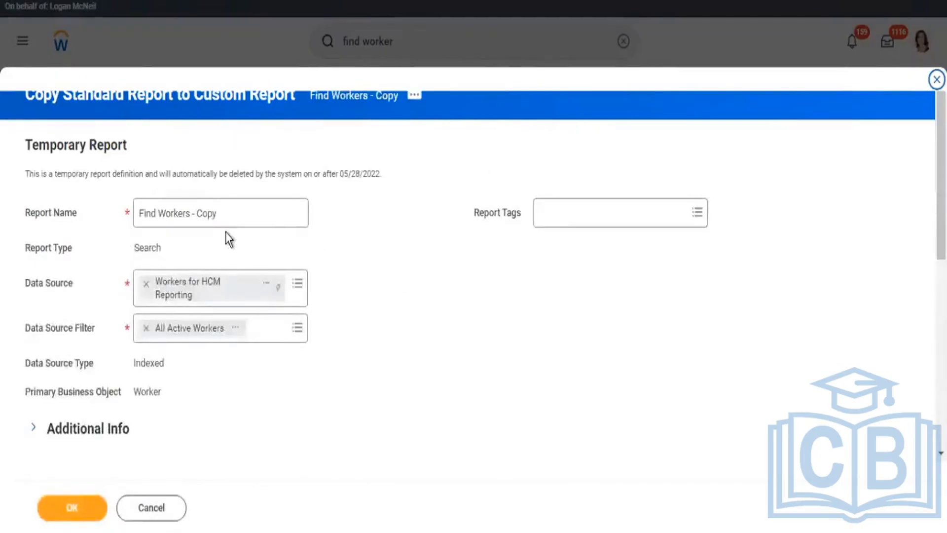
scroll(239, 222, down, 3)
scroll(396, 268, up, 2)
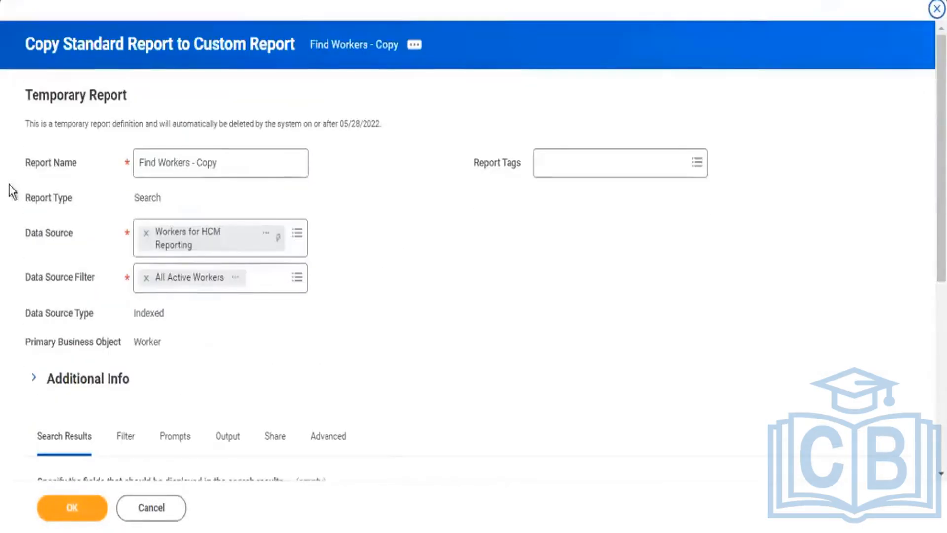
Step: Review the copied report's name, type, data source and data source filter, including the data sources available for selection
drag(25, 167, 66, 168)
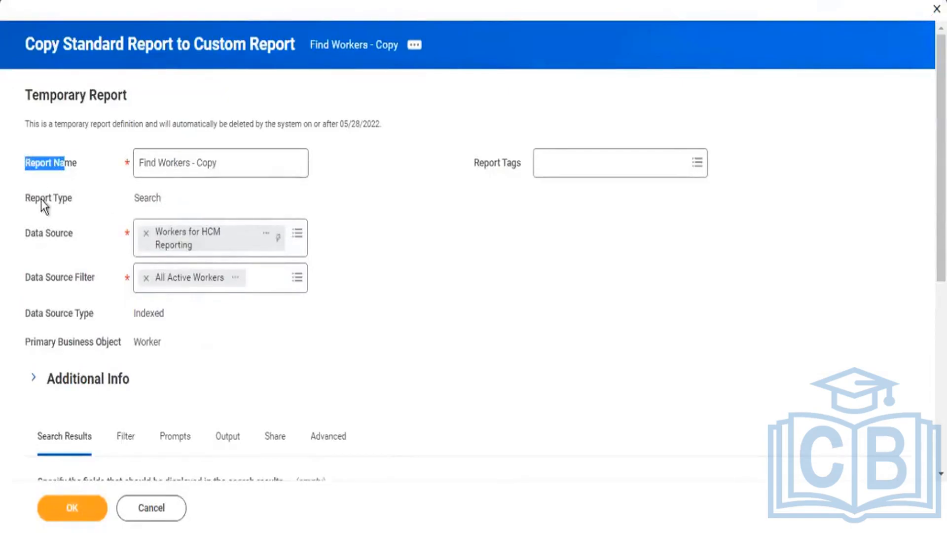
drag(40, 199, 149, 201)
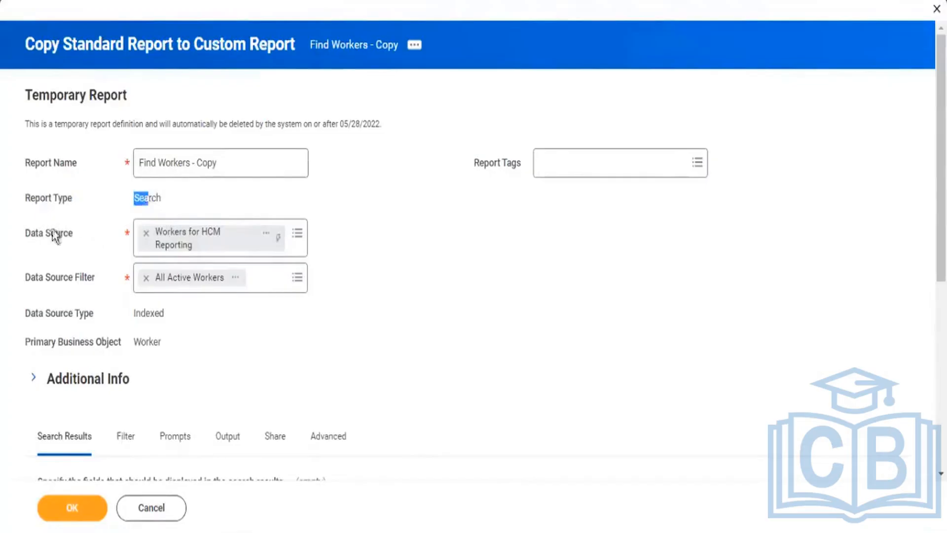
drag(36, 236, 64, 236)
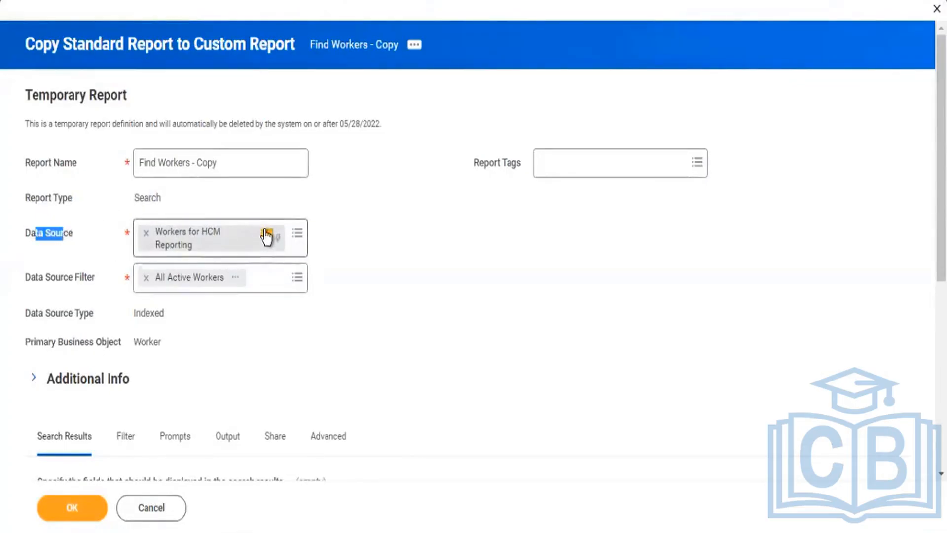
drag(38, 277, 78, 280)
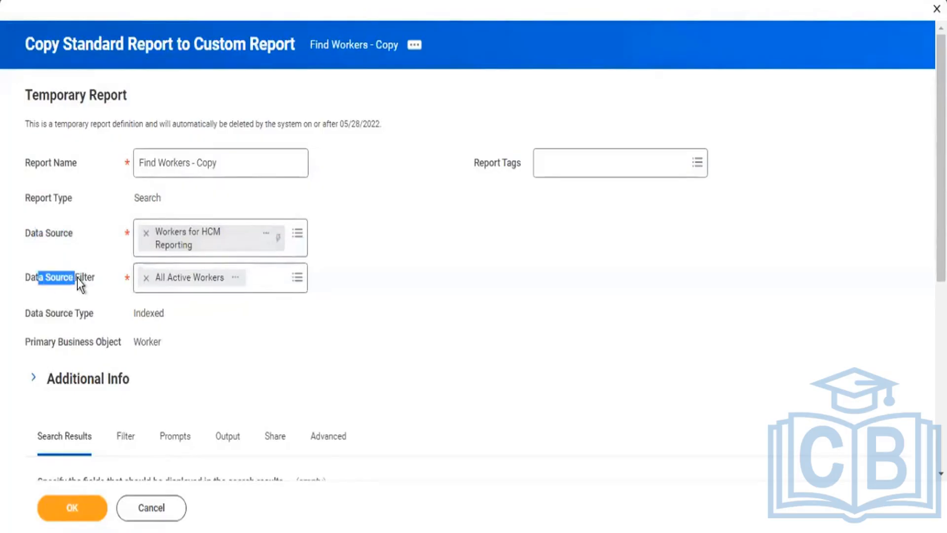
click(297, 235)
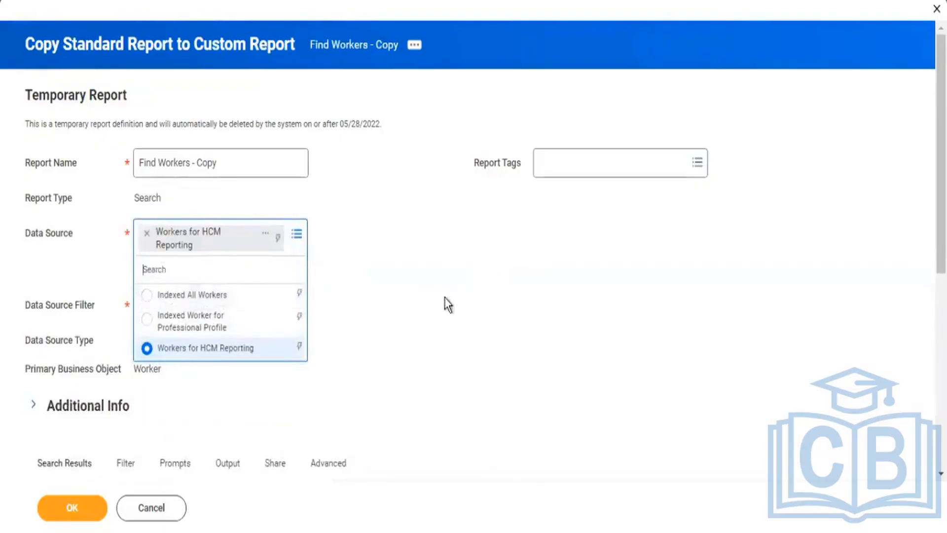
click(426, 306)
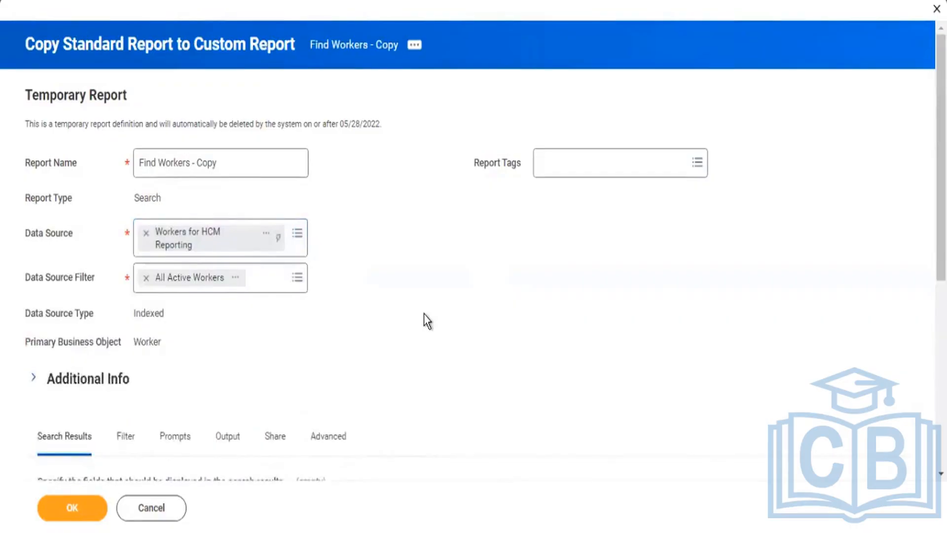
Step: Examine the copied report's search results fields, their order and options, and its primary business object
scroll(184, 316, down, 2)
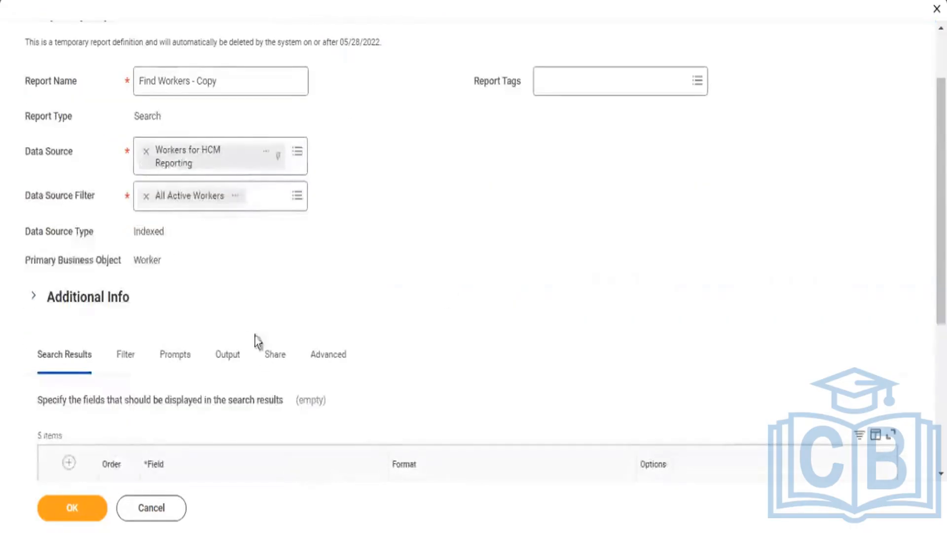
scroll(266, 271, down, 5)
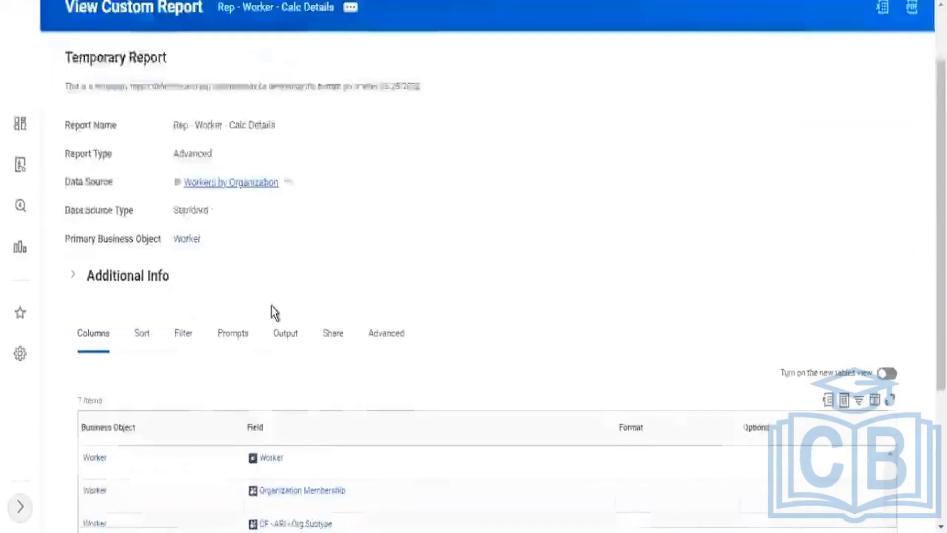
scroll(89, 323, down, 4)
drag(88, 217, 140, 224)
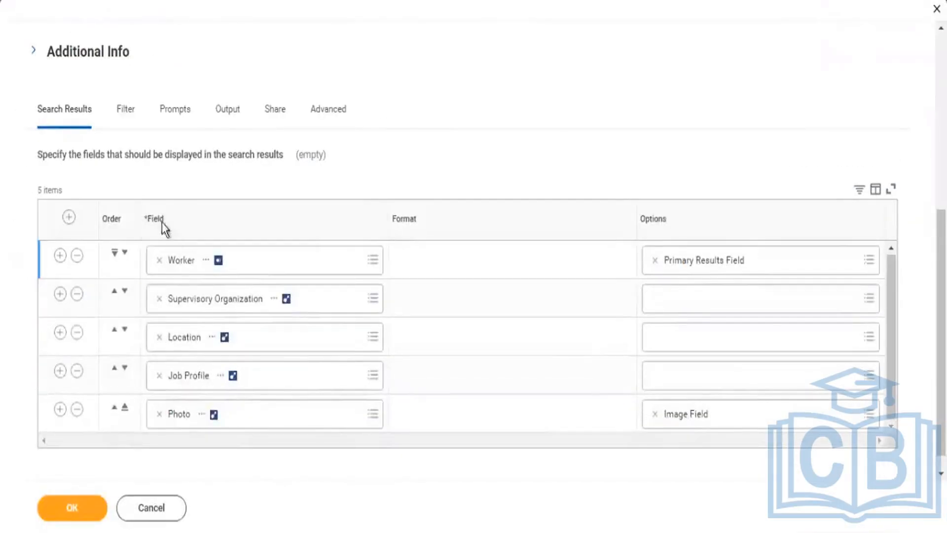
click(118, 298)
scroll(222, 187, up, 5)
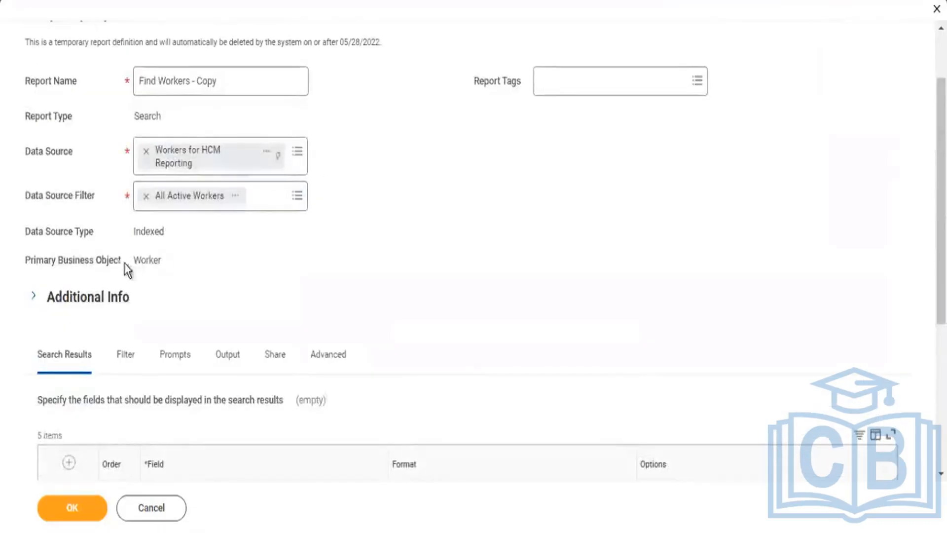
drag(124, 262, 148, 266)
scroll(296, 252, down, 5)
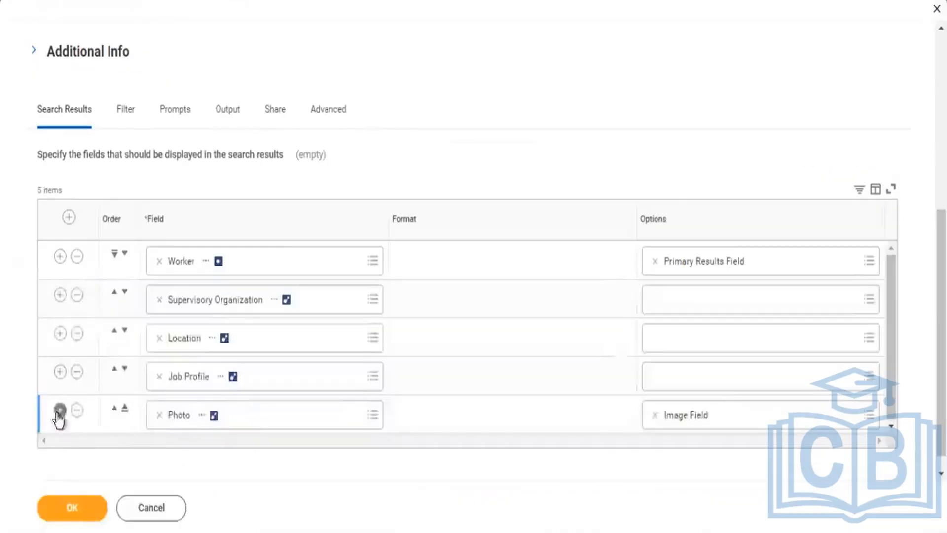
Step: Try a new search results row after Photo by searching its available fields for "company", and remove the row
scroll(191, 431, down, 1)
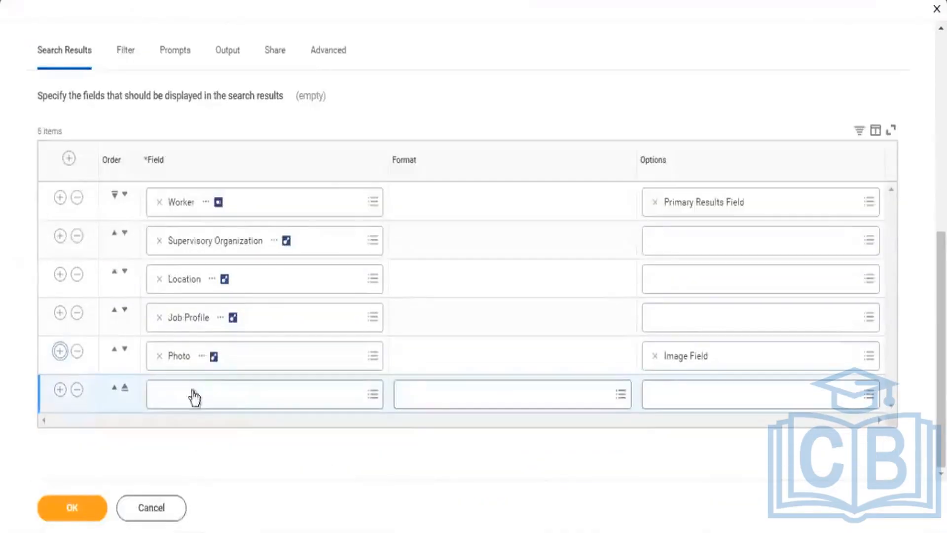
click(237, 400)
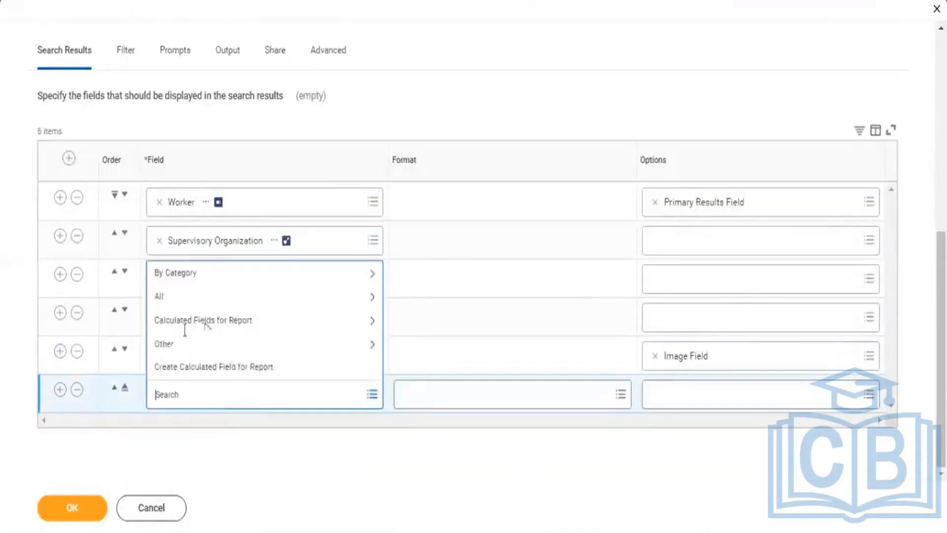
click(169, 294)
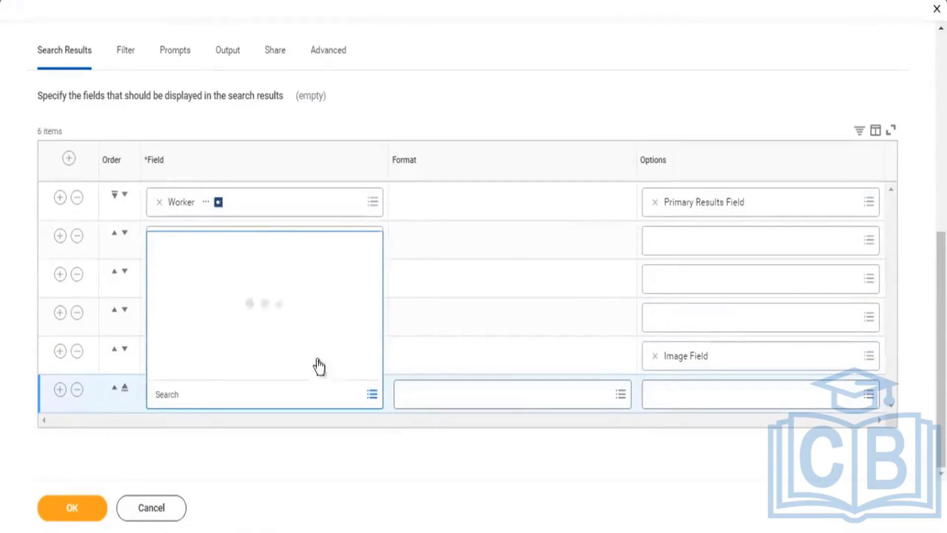
click(180, 296)
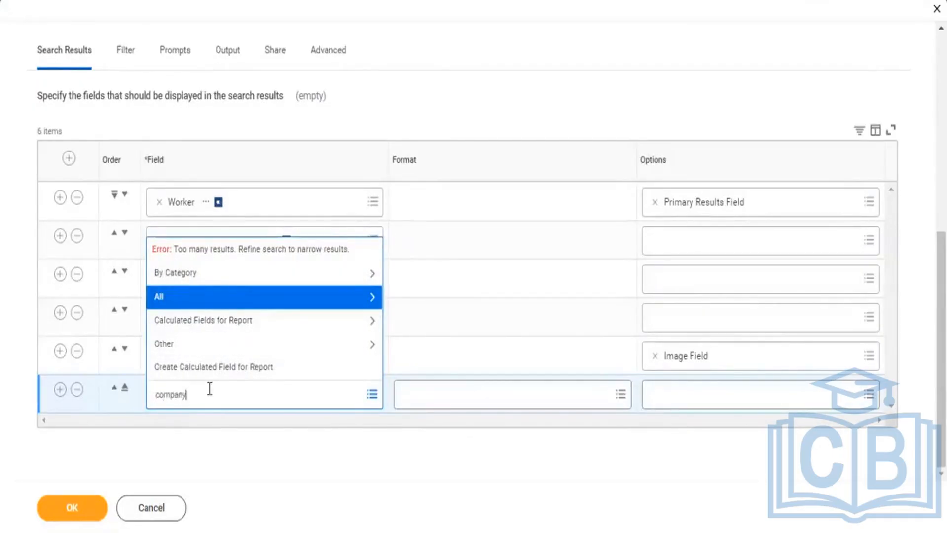
key(Return)
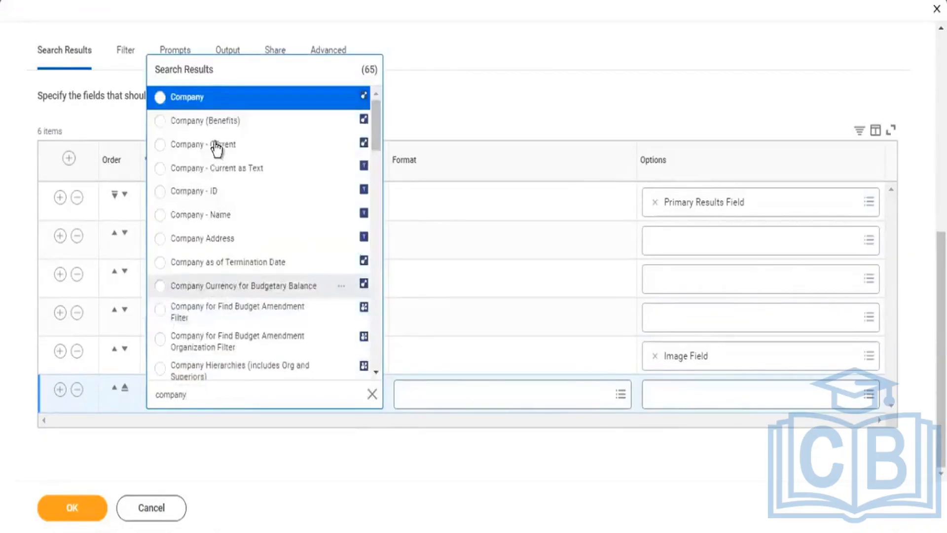
scroll(242, 238, down, 2)
scroll(242, 238, down, 10)
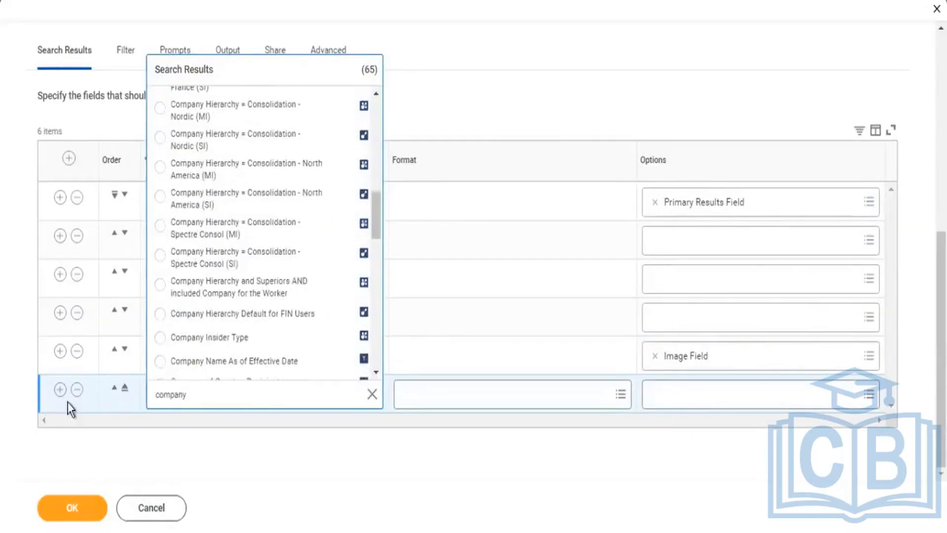
click(78, 393)
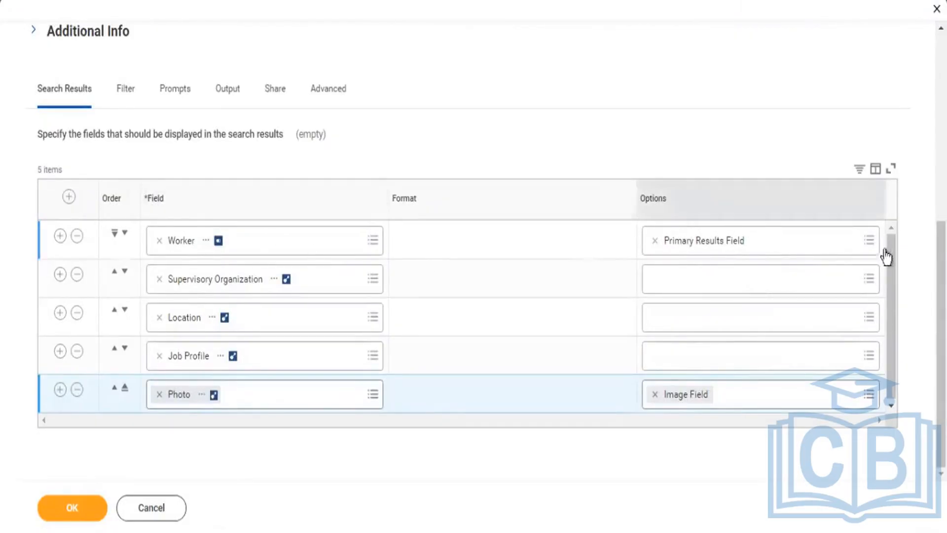
Step: Check the option assigned to the Worker field against the report's primary business object
click(871, 241)
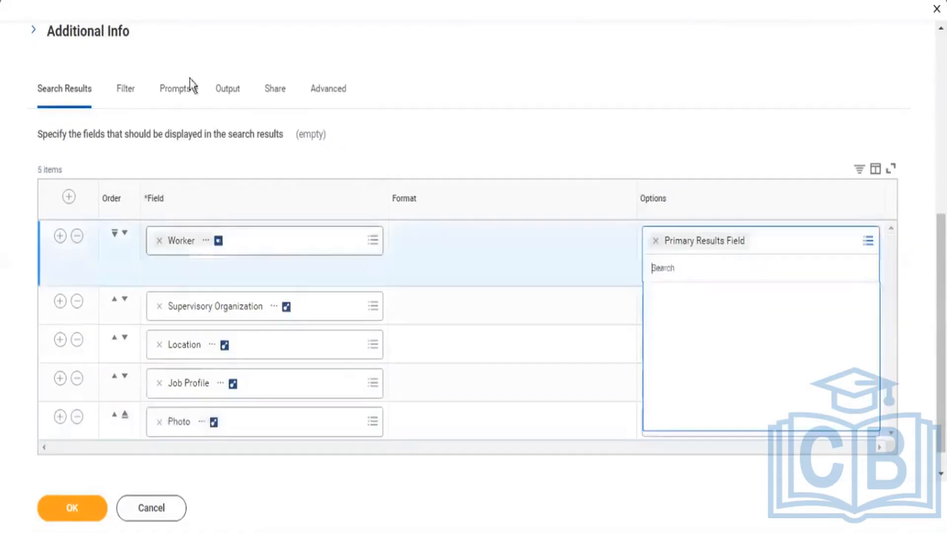
scroll(361, 268, up, 5)
scroll(691, 321, down, 3)
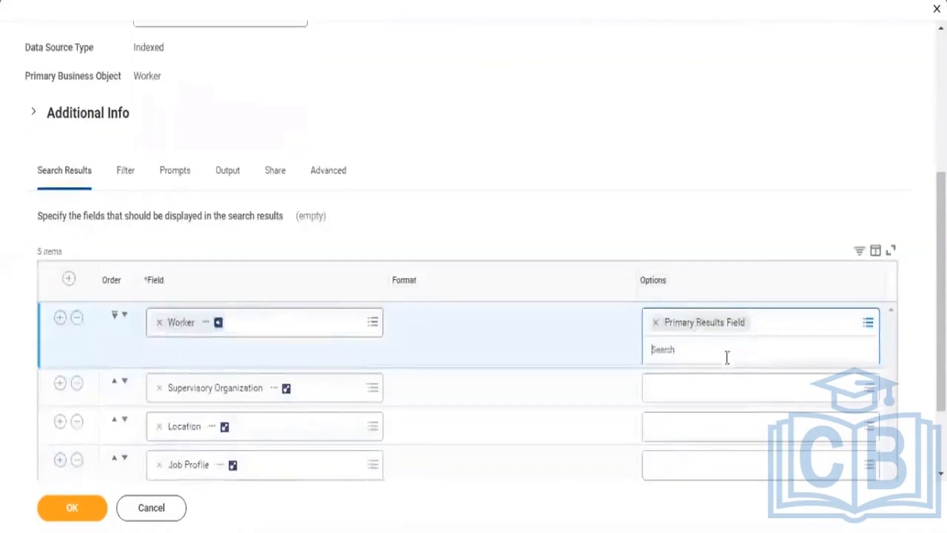
scroll(706, 318, down, 2)
scroll(692, 307, down, 1)
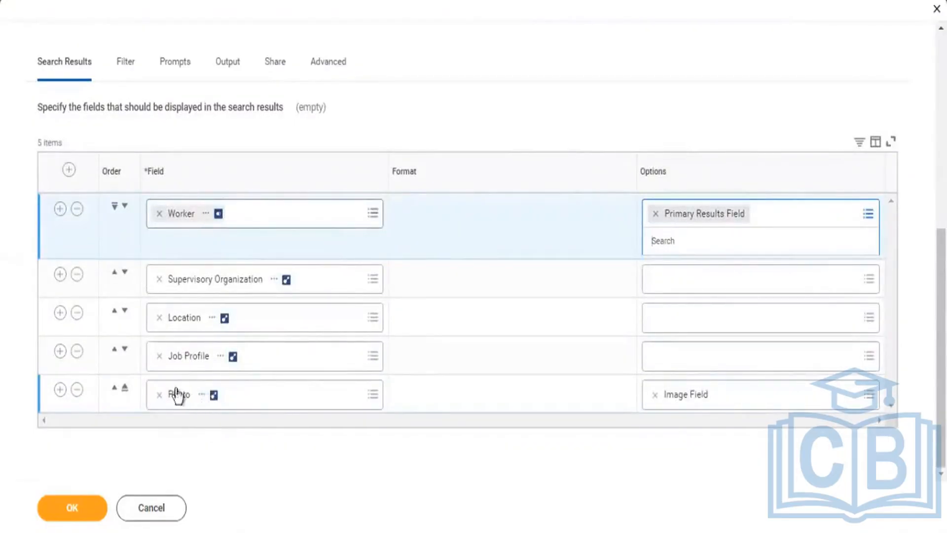
Step: Read the Photo report field's description and check the valid options available for that field
click(214, 395)
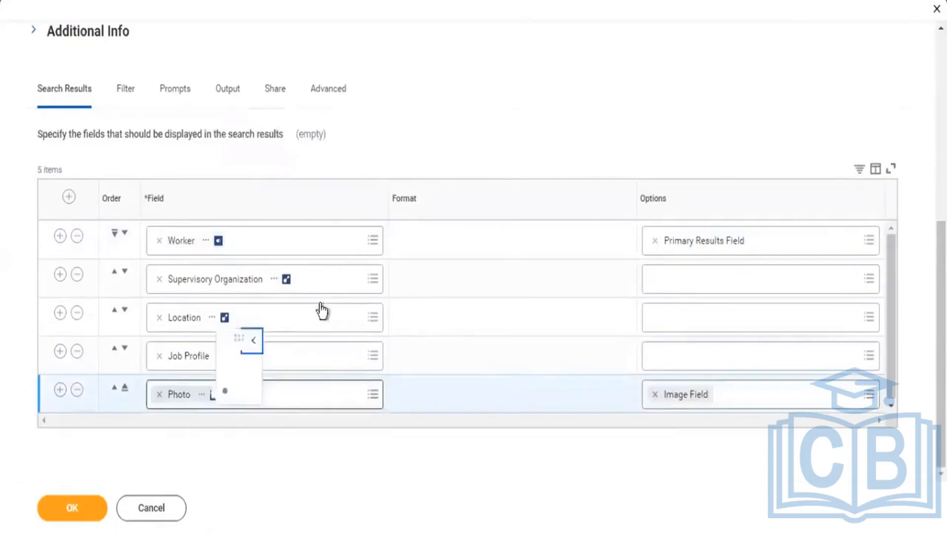
drag(349, 195, 446, 194)
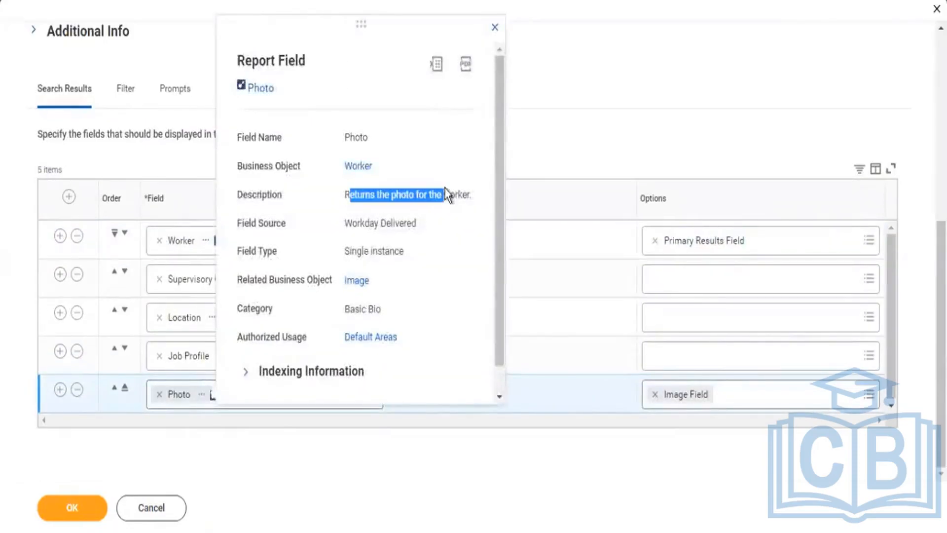
click(631, 453)
click(867, 398)
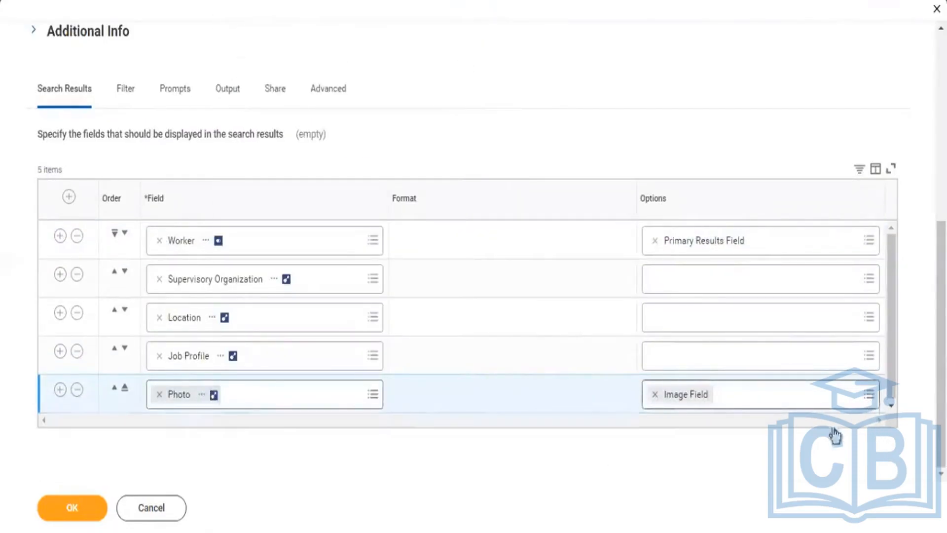
click(714, 349)
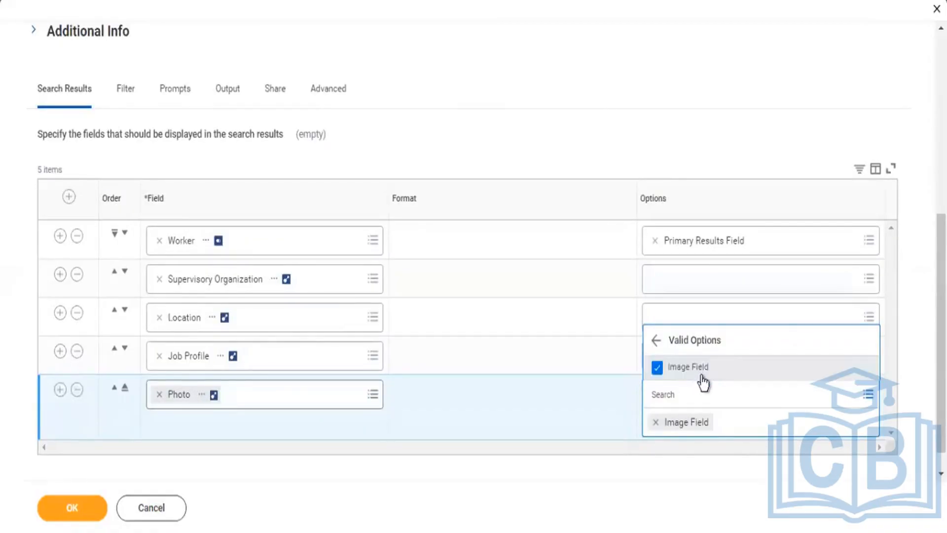
click(578, 118)
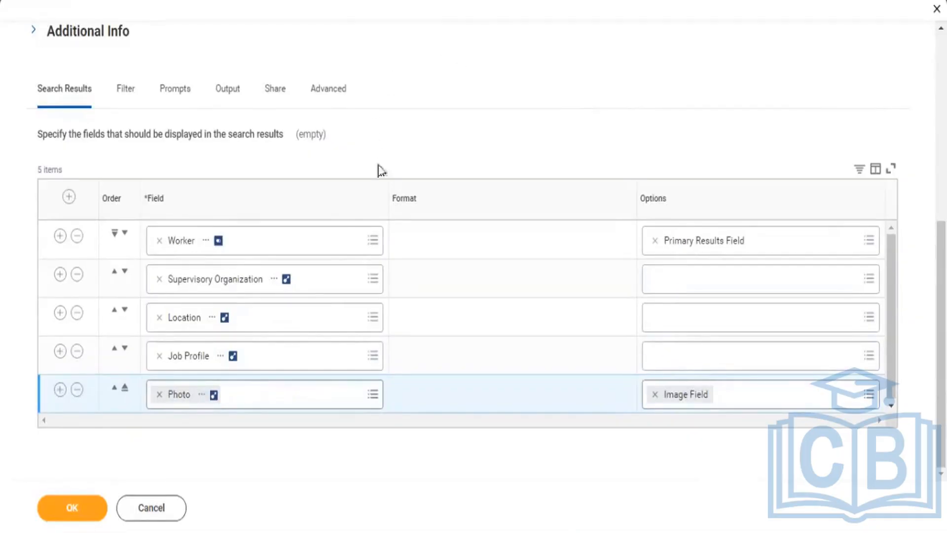
Step: Review the copied report's filter and prompt settings, including the prompt defaults
click(124, 90)
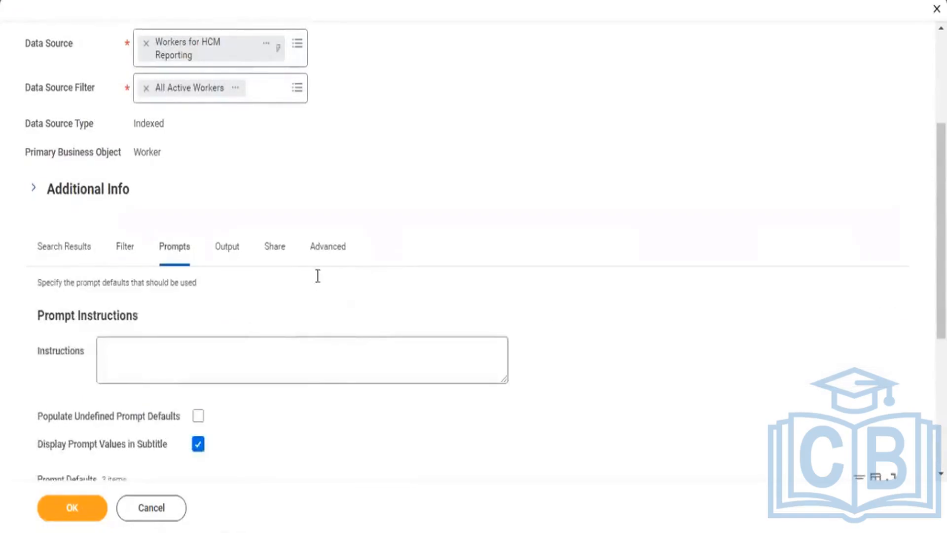
scroll(326, 277, down, 5)
scroll(308, 182, up, 5)
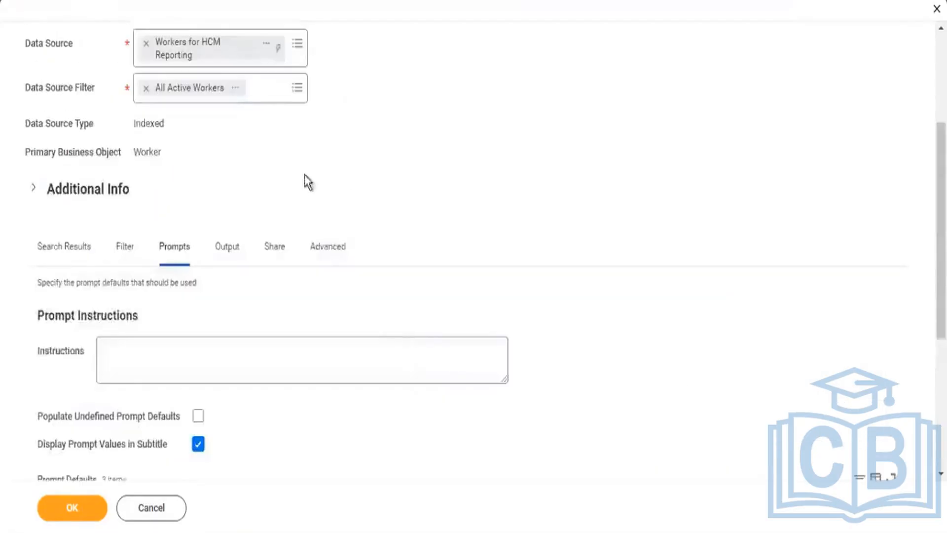
Step: Examine the facet filter fields and label overrides in the report's advanced facet options
click(316, 257)
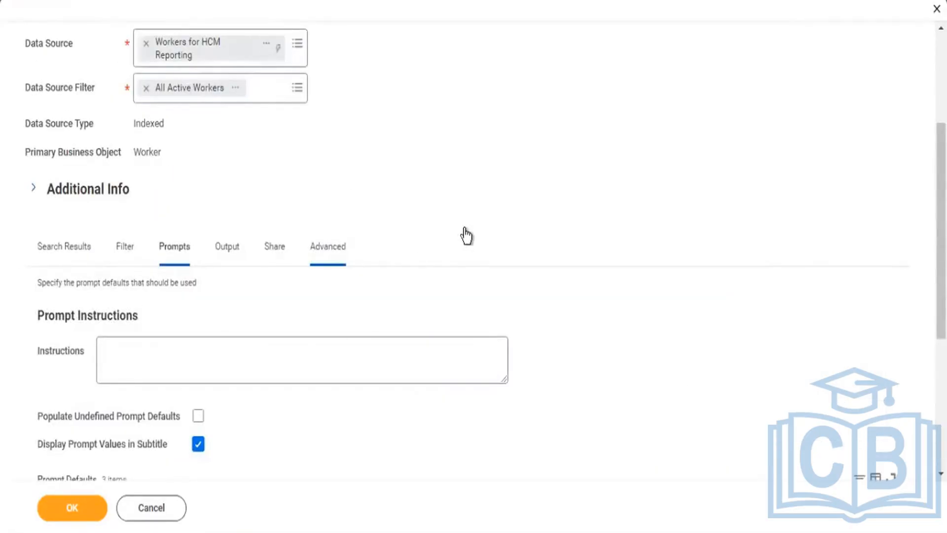
scroll(477, 207, down, 15)
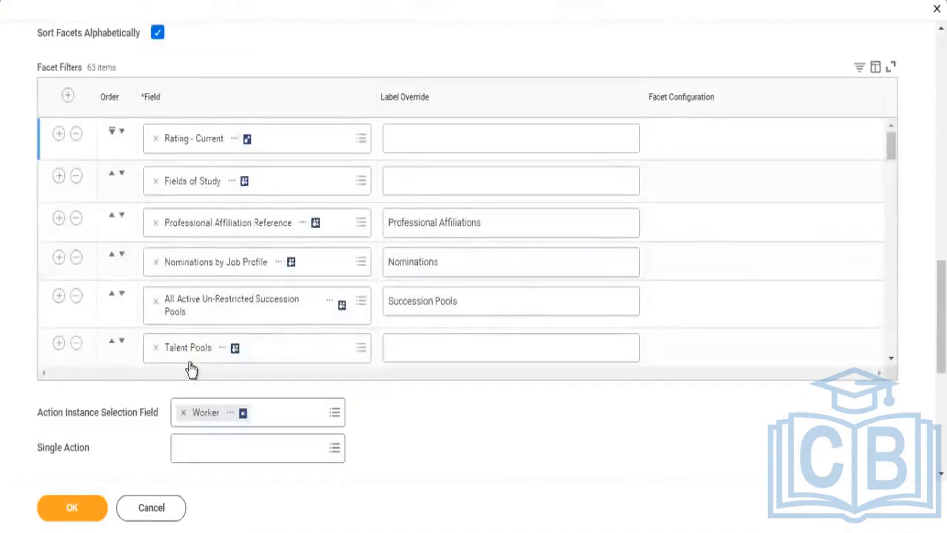
scroll(383, 237, down, 8)
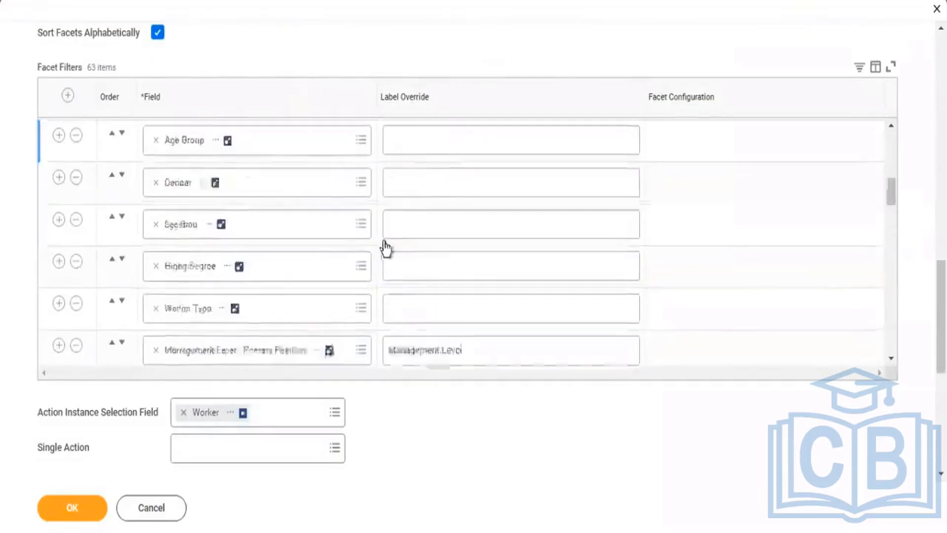
scroll(386, 248, down, 4)
scroll(396, 248, down, 5)
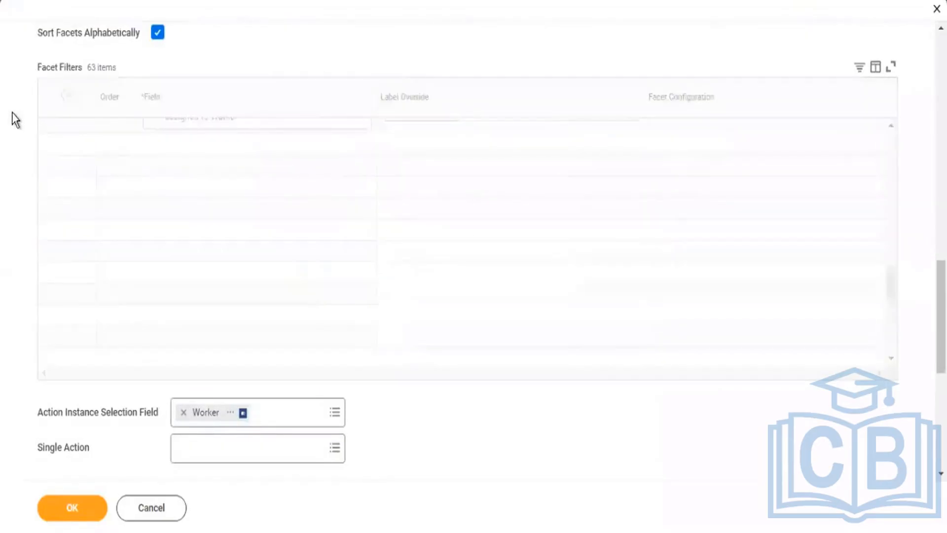
scroll(12, 119, up, 1)
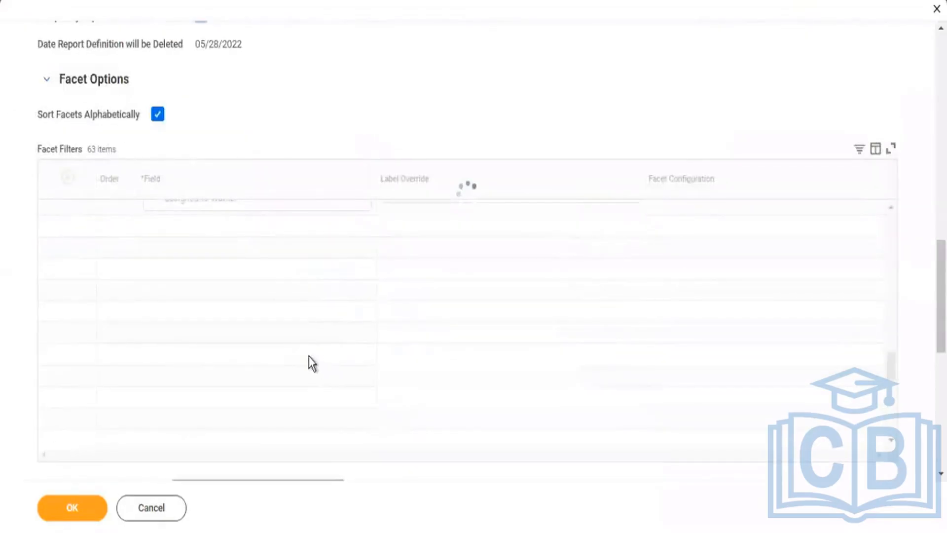
scroll(316, 330, up, 5)
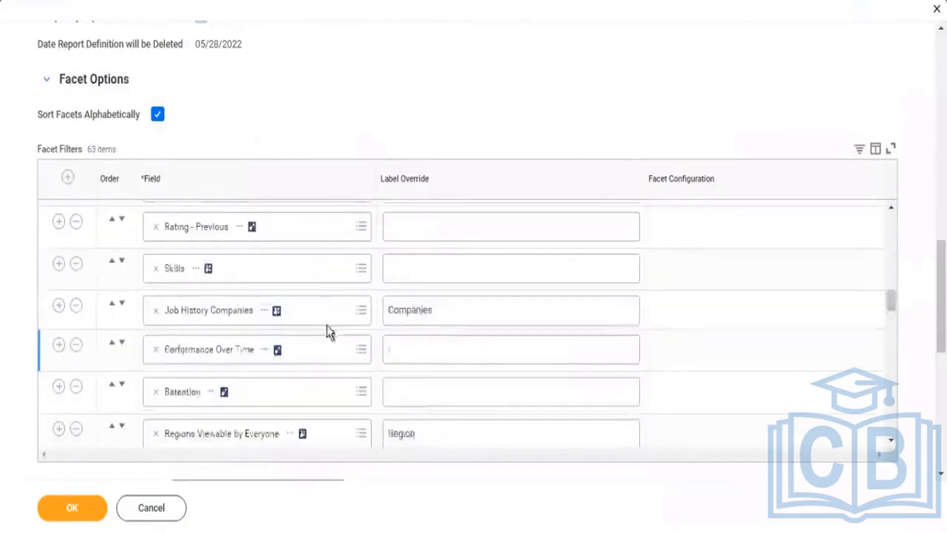
scroll(326, 328, up, 3)
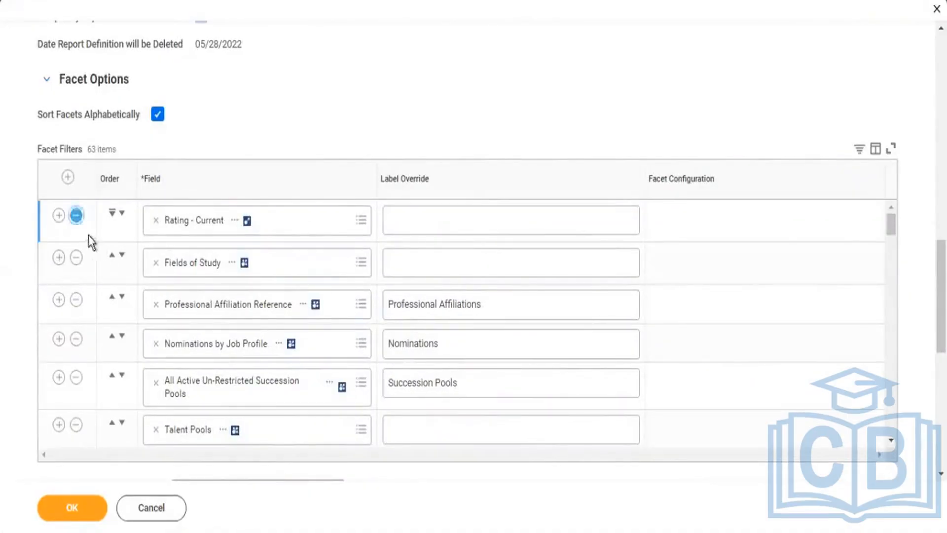
Step: Remove the first six facet filters, from Rating - Current through Talent Pools
click(76, 217)
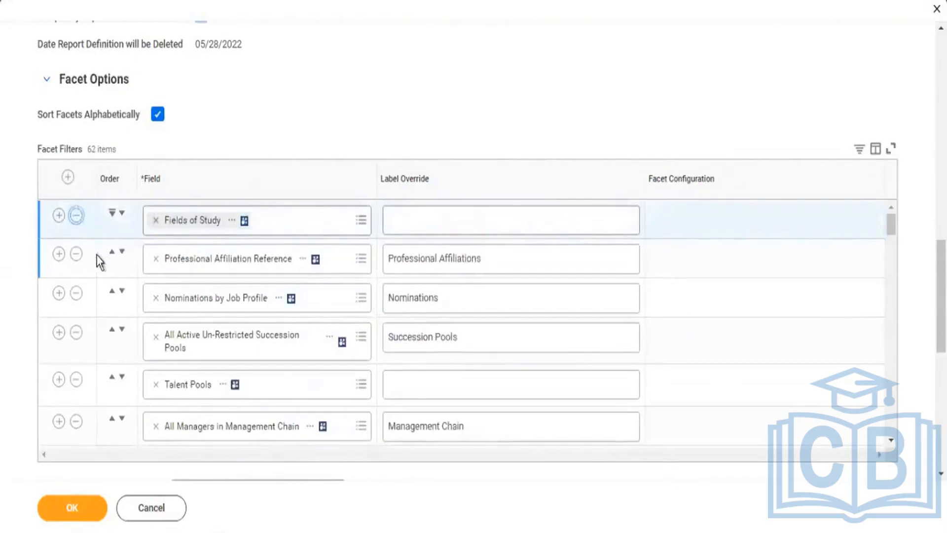
click(77, 217)
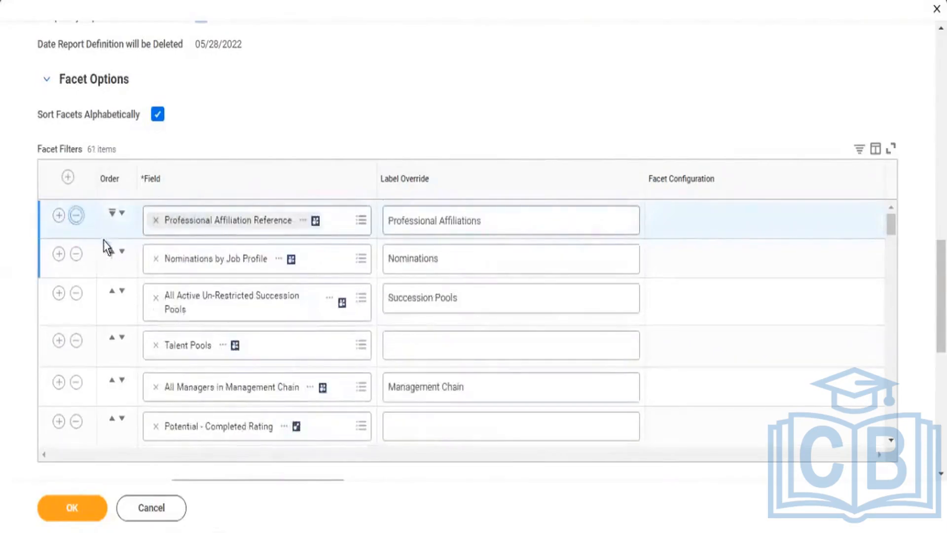
click(77, 217)
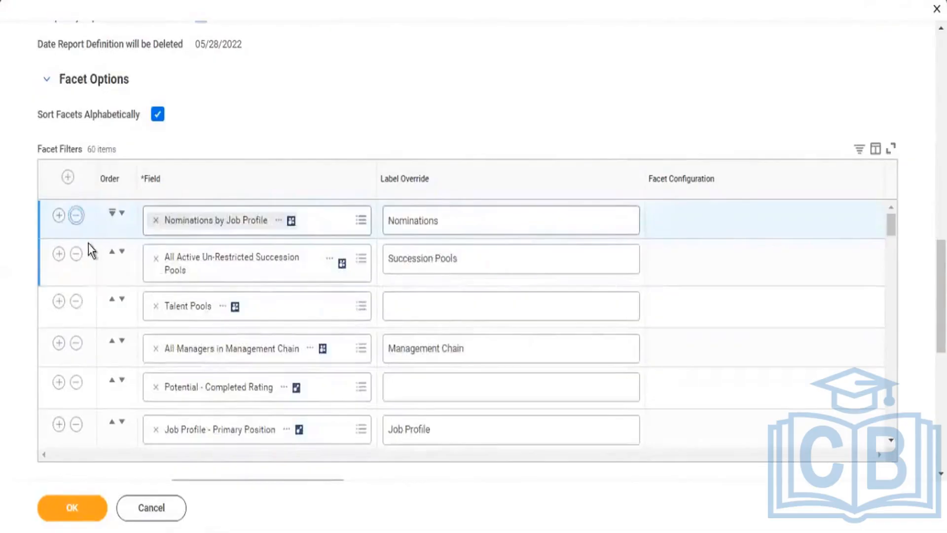
click(76, 217)
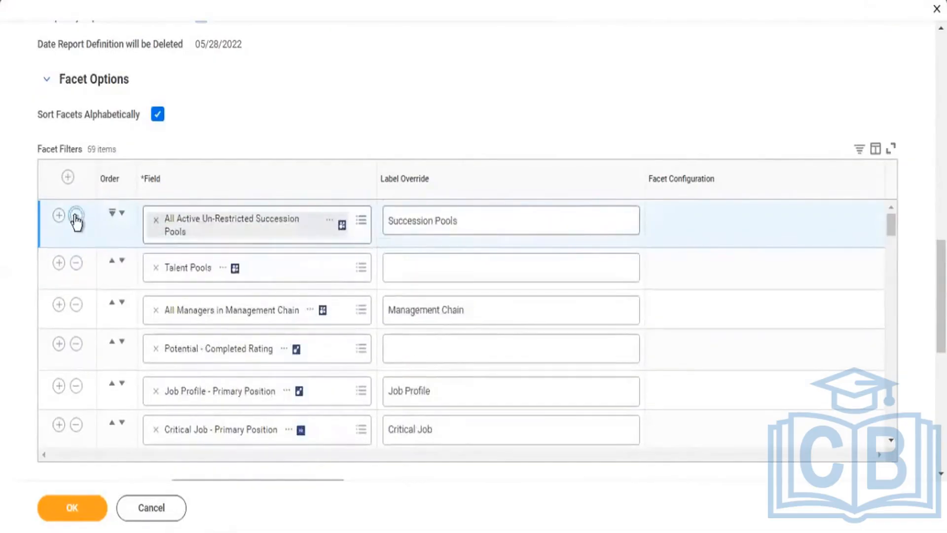
click(76, 217)
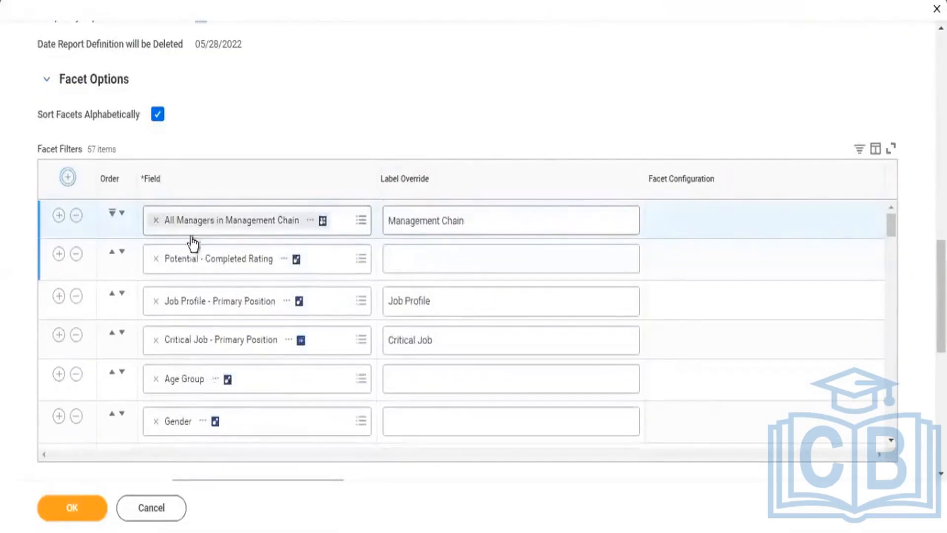
Step: Browse the full list of fields available for a new facet filter and discard the added empty row
click(179, 221)
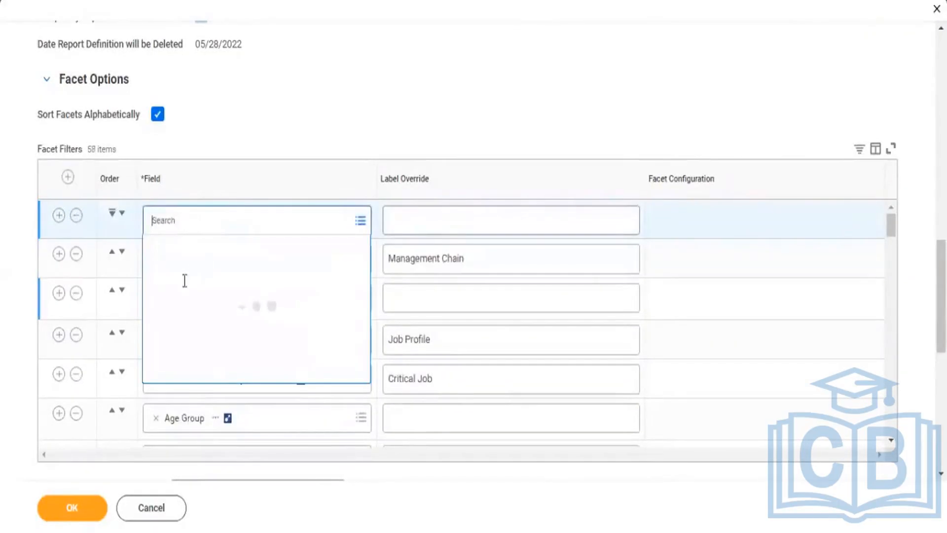
click(293, 303)
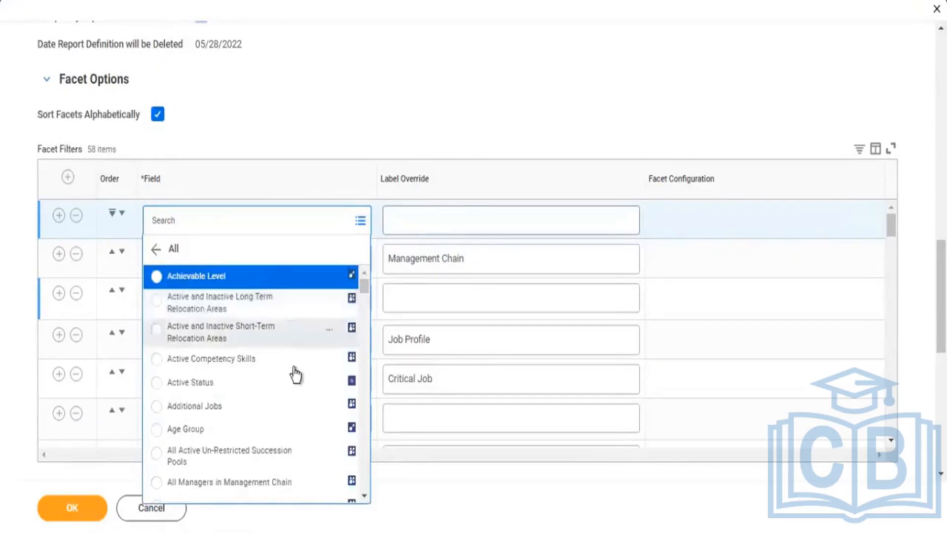
scroll(292, 374, down, 5)
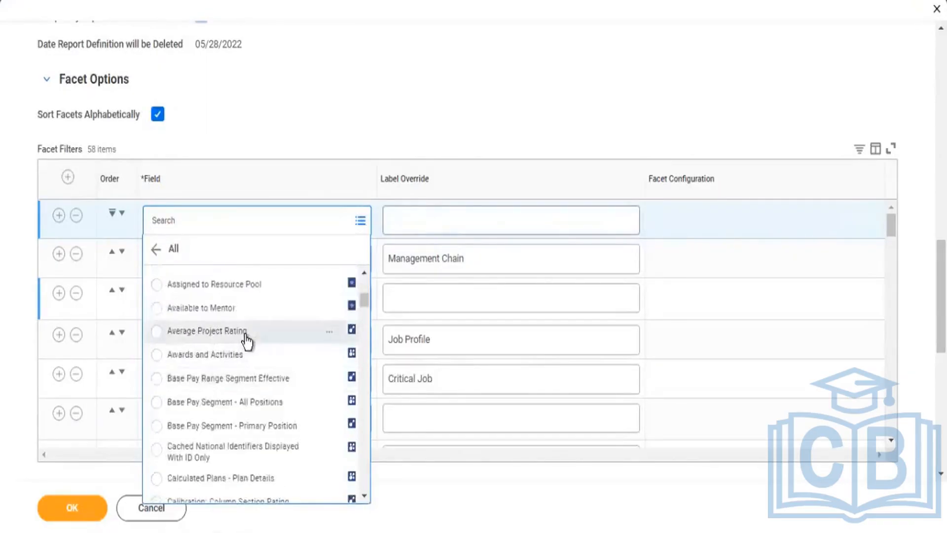
scroll(248, 338, up, 2)
scroll(277, 370, up, 2)
scroll(277, 370, down, 8)
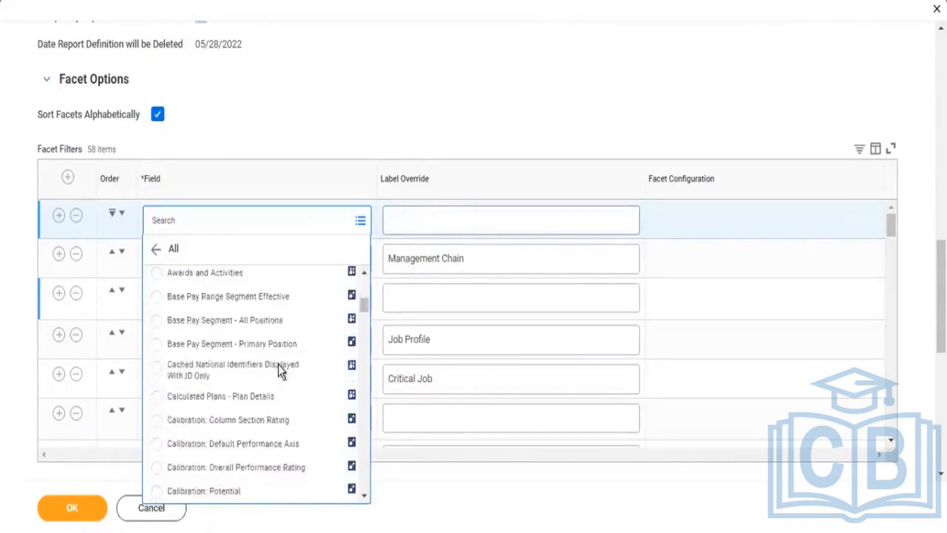
scroll(281, 367, down, 4)
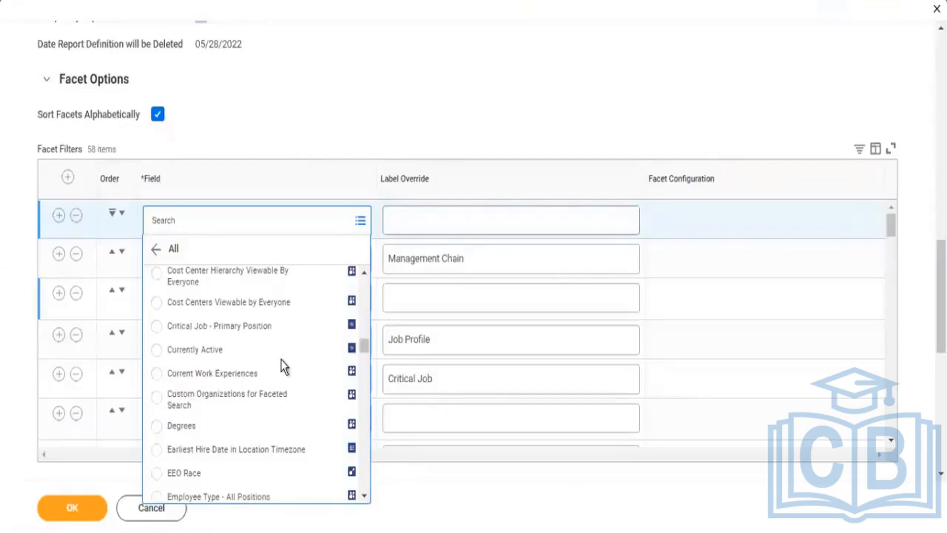
scroll(289, 427, down, 8)
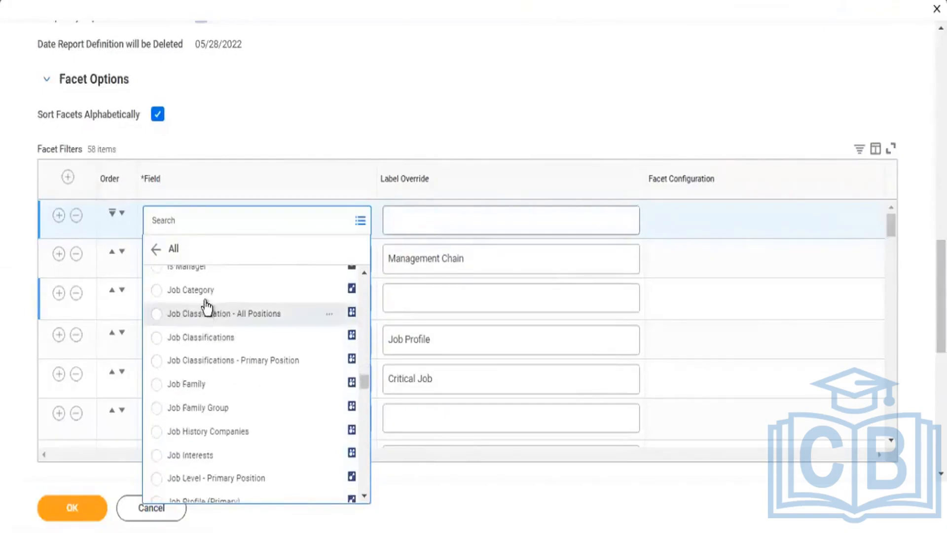
scroll(250, 360, down, 5)
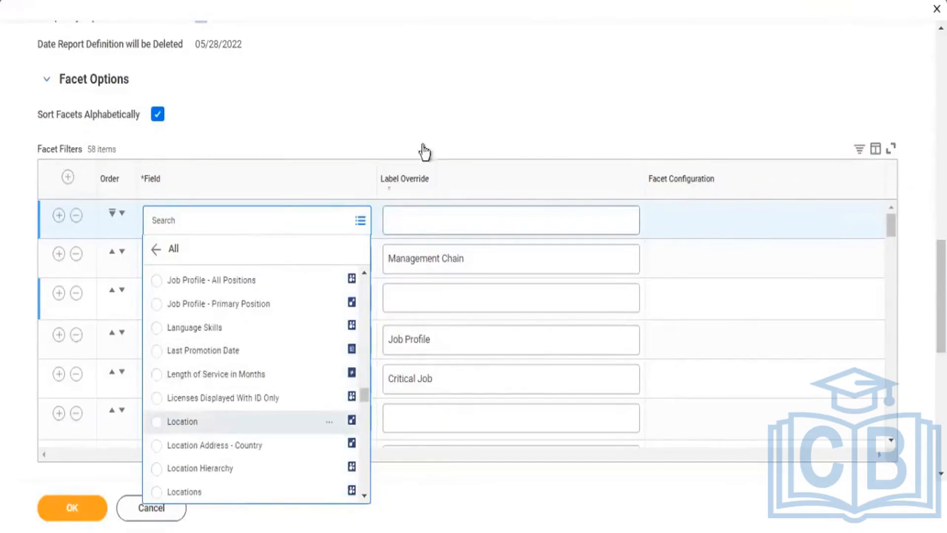
click(341, 148)
click(76, 215)
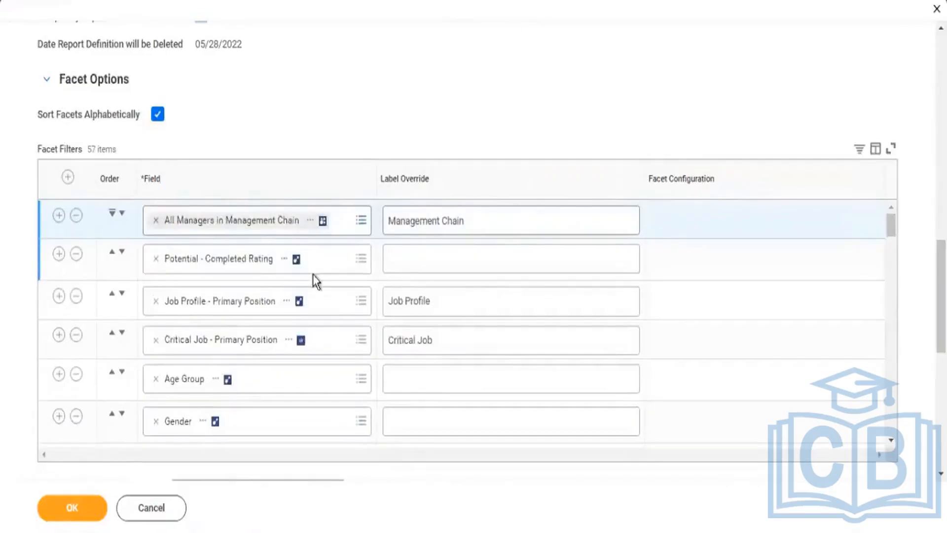
Step: Submit the report changes and remove the flagged Importance Rating for Initiative with most Time Logged Last 12 Months facet filter
scroll(313, 274, down, 6)
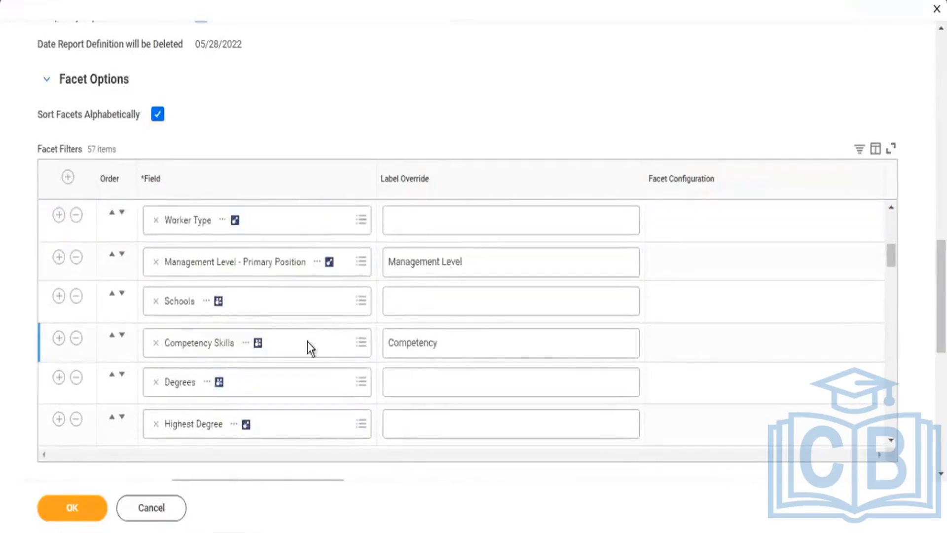
scroll(309, 347, down, 15)
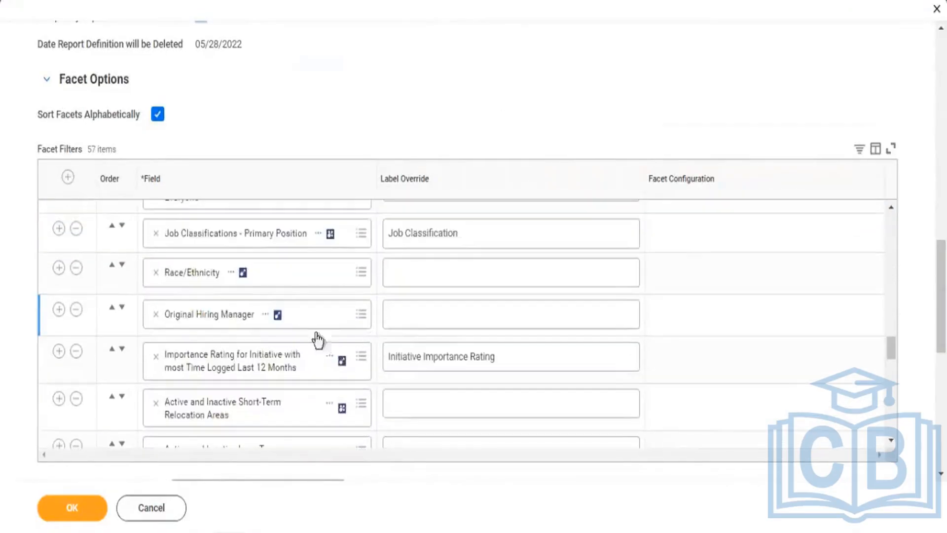
scroll(321, 359, down, 10)
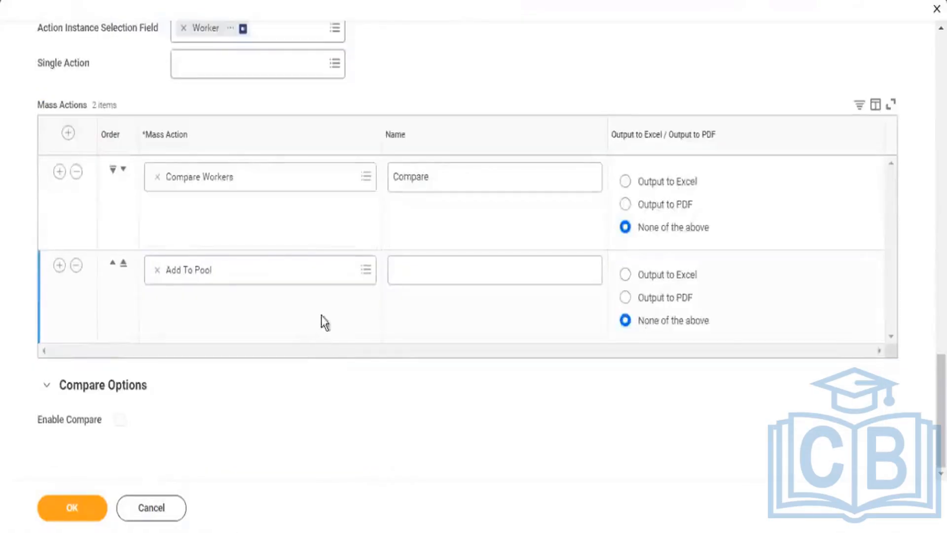
click(73, 510)
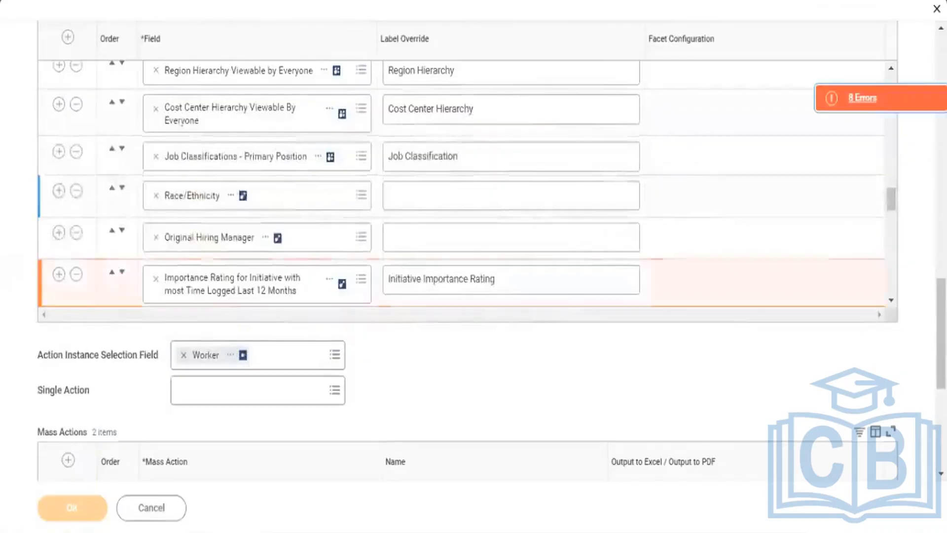
click(76, 274)
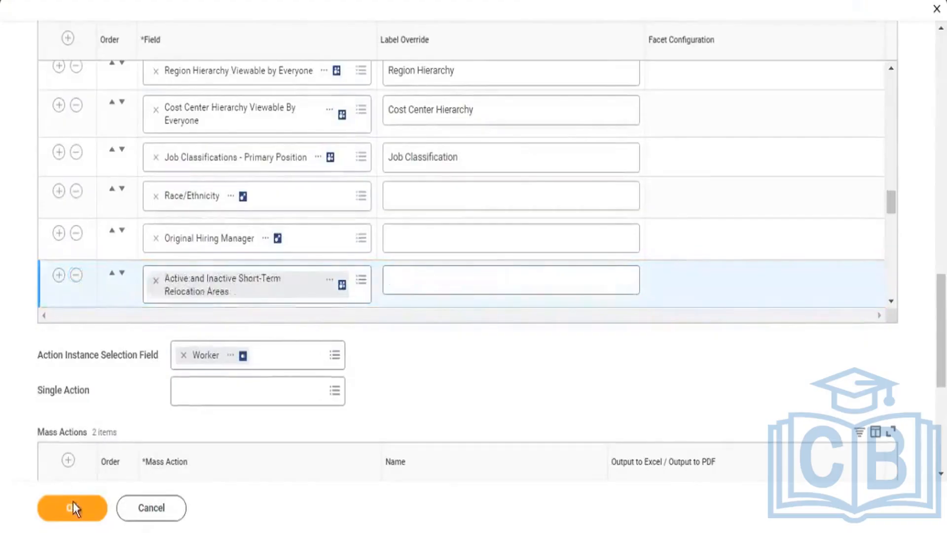
Step: Locate the other flagged facet filters in the list and remove the first one, directly above Academic Appointment Tenured
scroll(394, 193, up, 10)
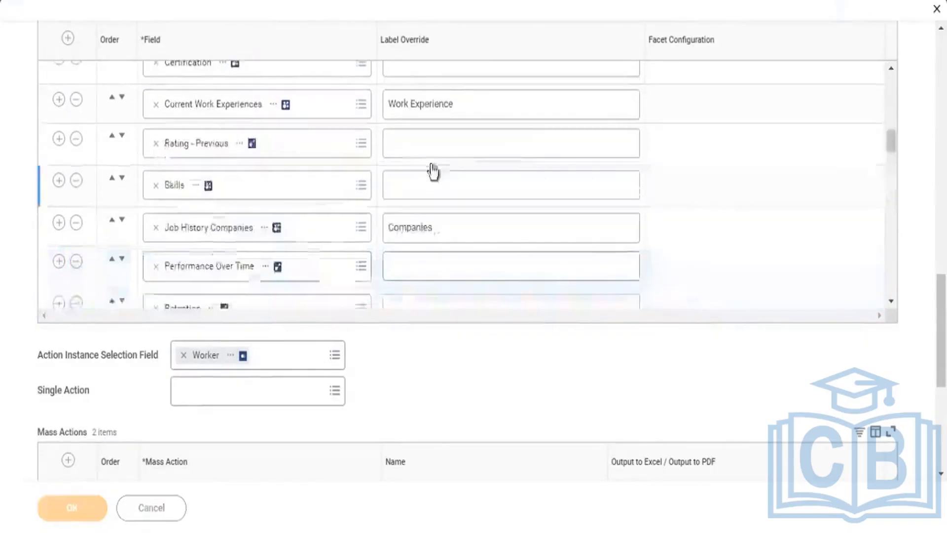
scroll(533, 148, up, 5)
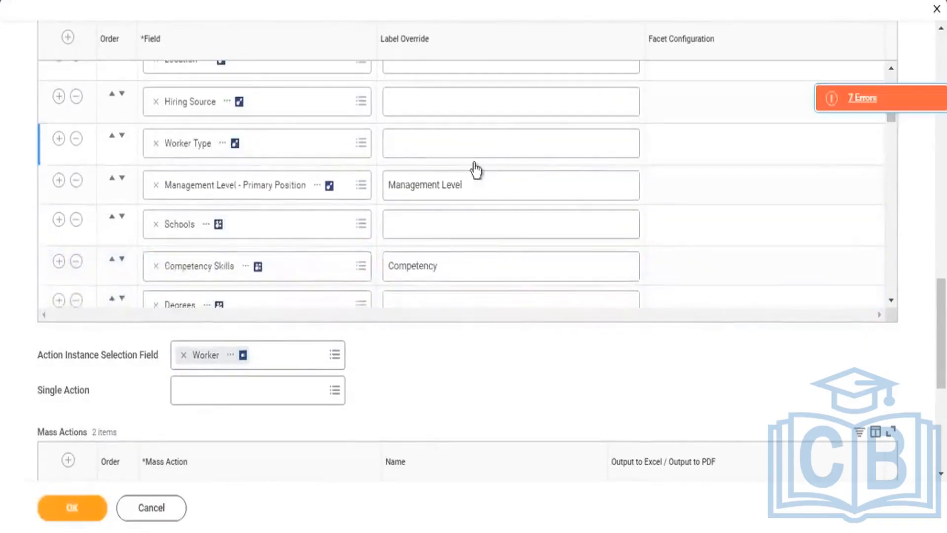
scroll(419, 198, up, 5)
scroll(296, 217, up, 5)
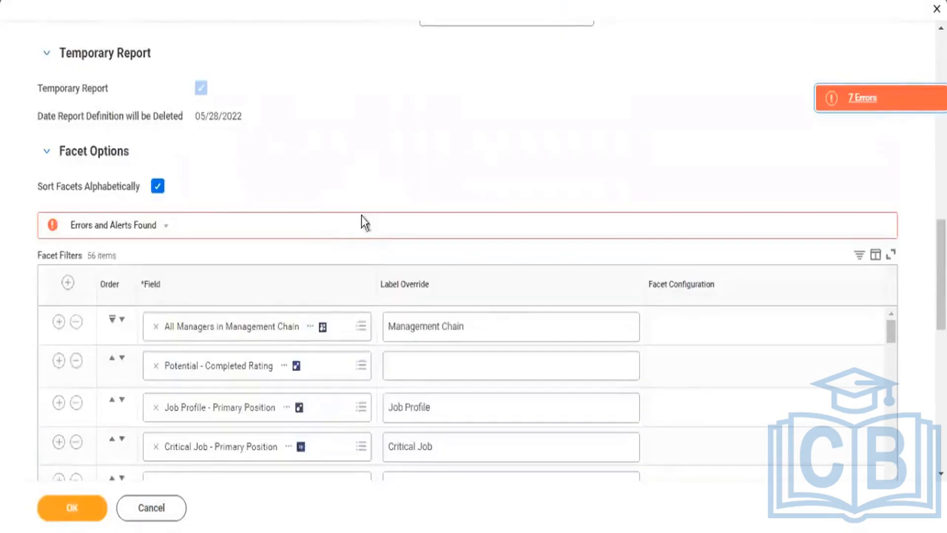
scroll(299, 355, down, 6)
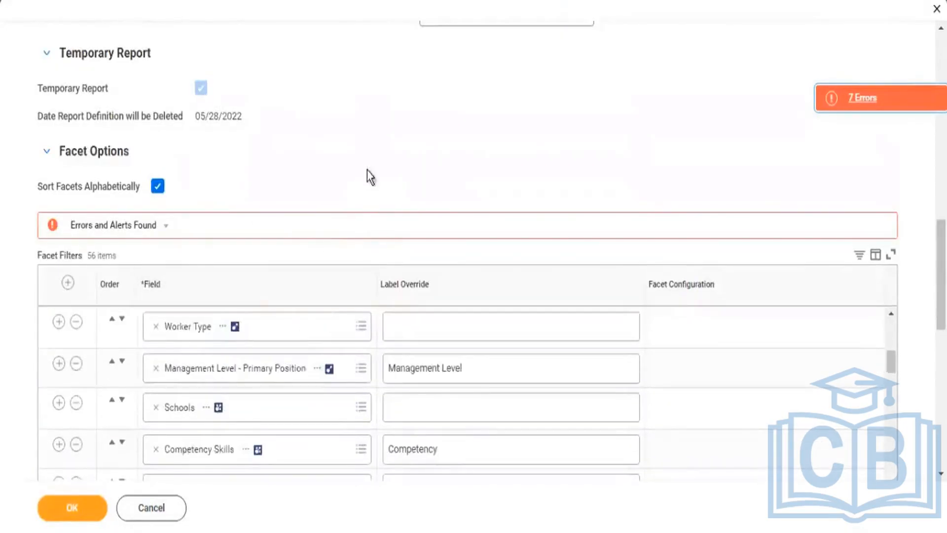
scroll(369, 178, down, 2)
scroll(303, 332, down, 10)
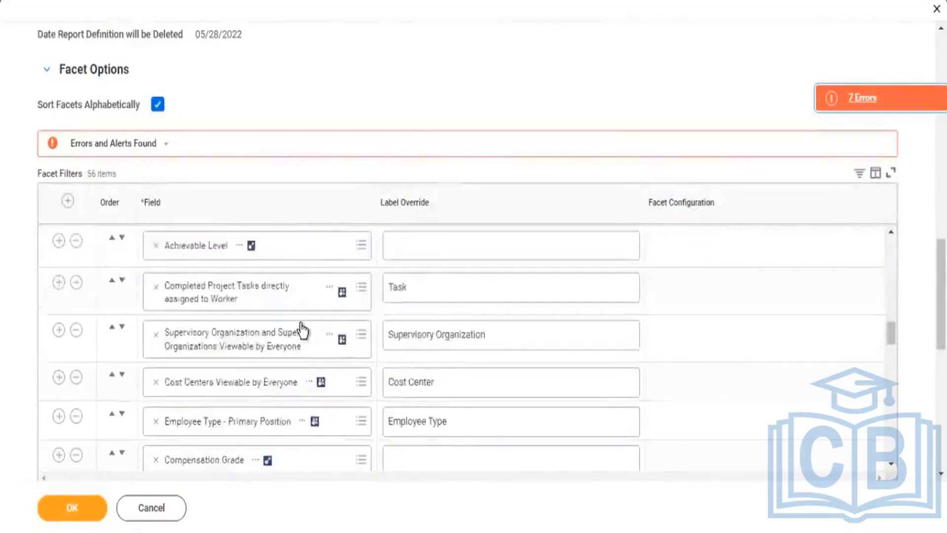
scroll(302, 329, down, 10)
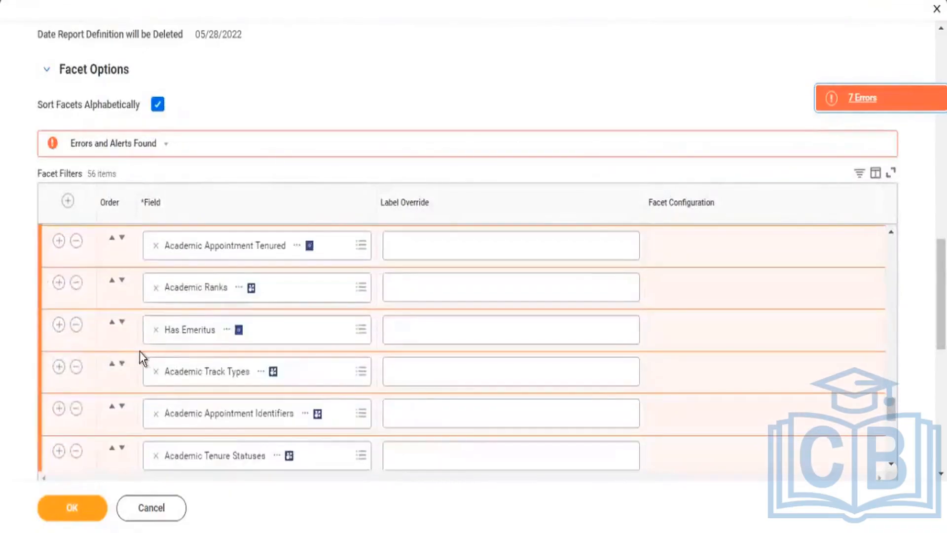
scroll(142, 328, up, 2)
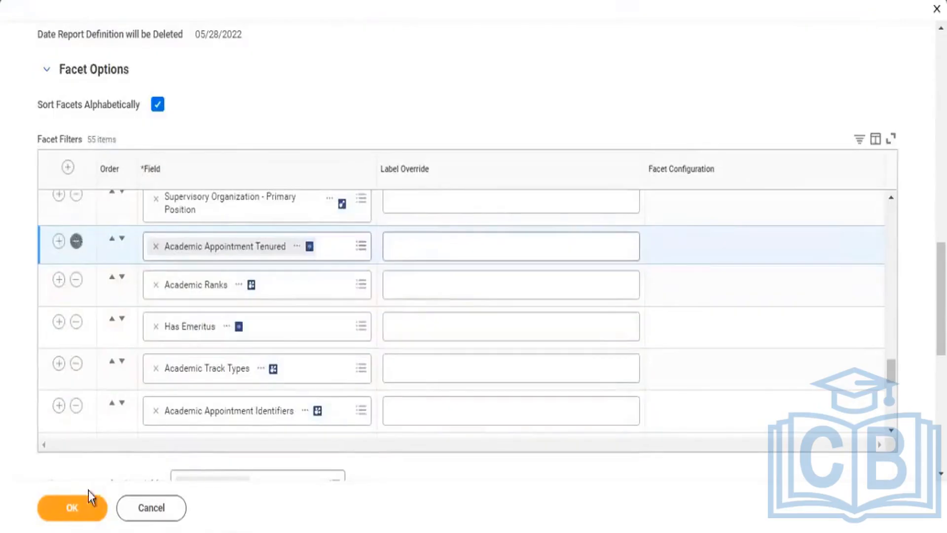
Step: Resubmit the report changes and read the error details for the flagged facet filter rows
click(80, 509)
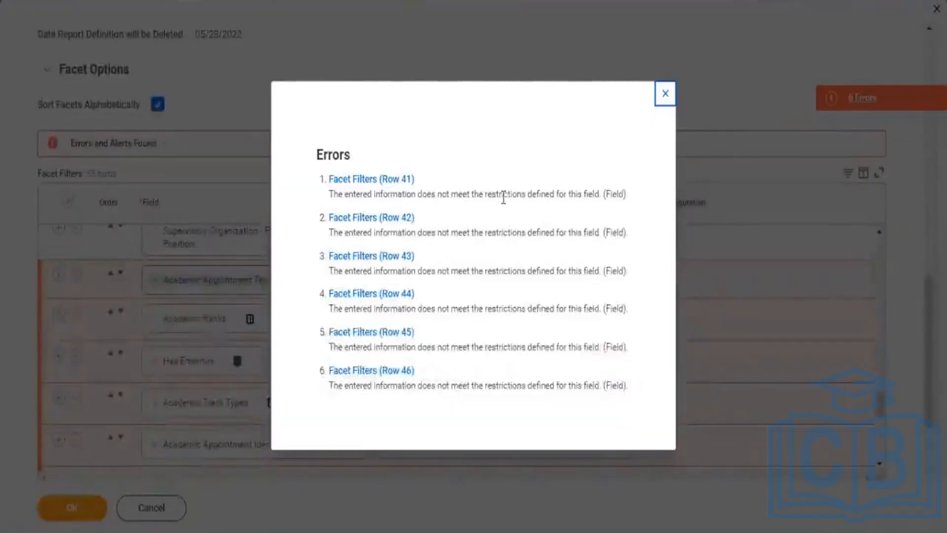
drag(438, 194, 621, 190)
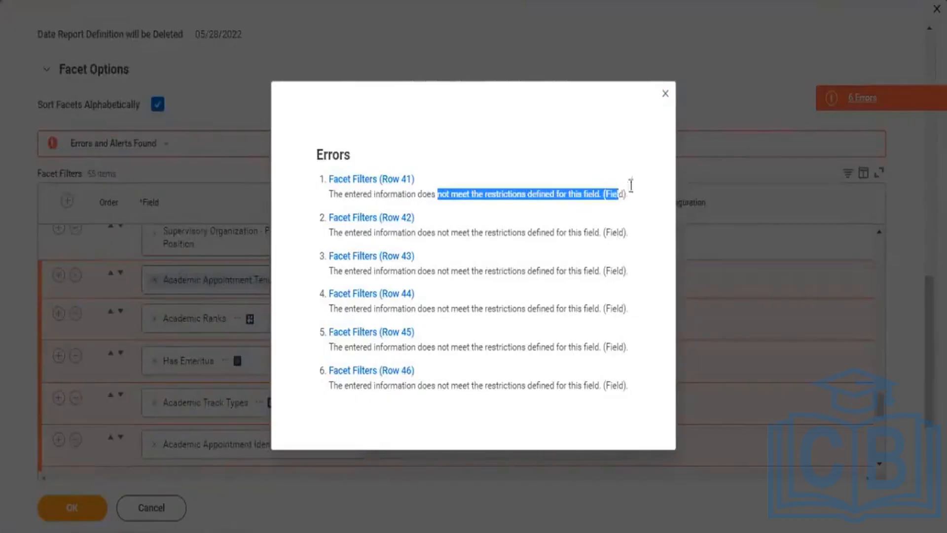
click(665, 94)
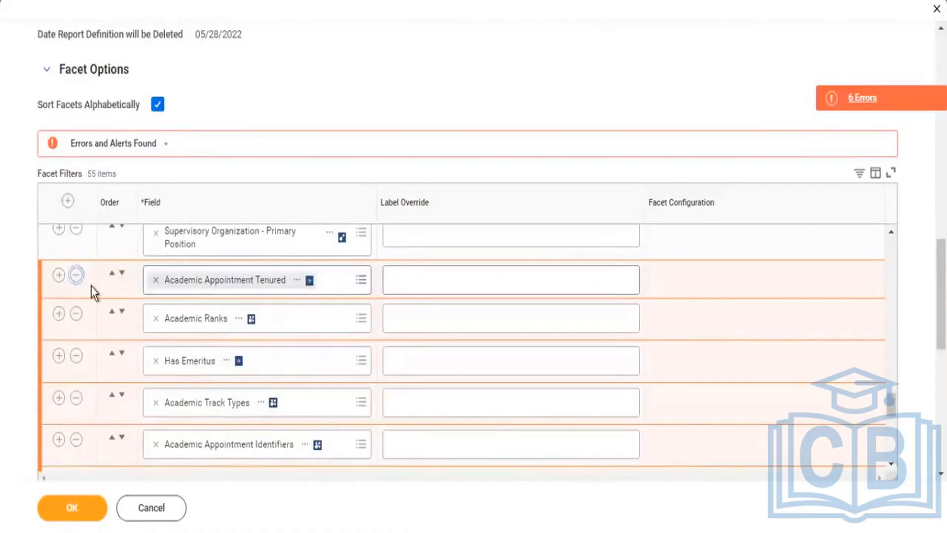
Step: Remove the six flagged facet filters from Academic Appointment Tenured through Academic Tenure Statuses and save the report
click(77, 275)
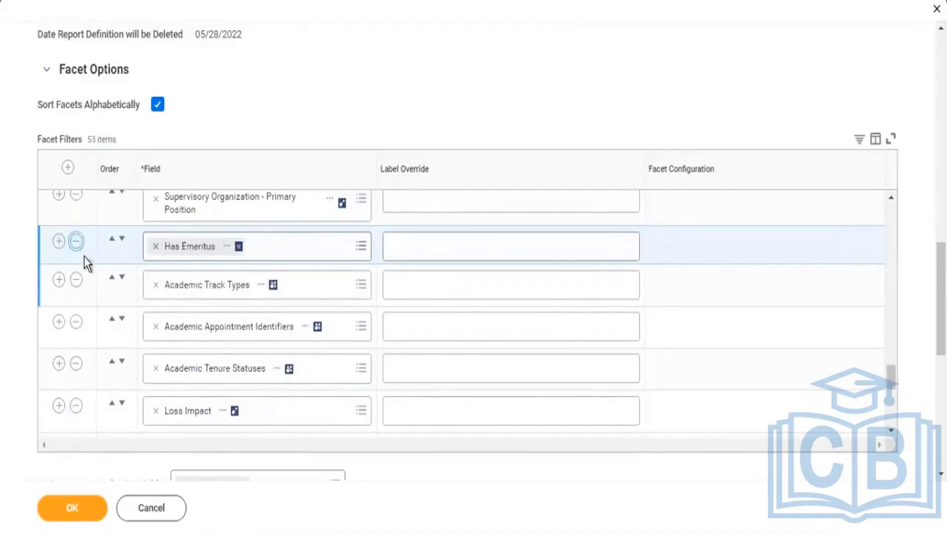
click(76, 241)
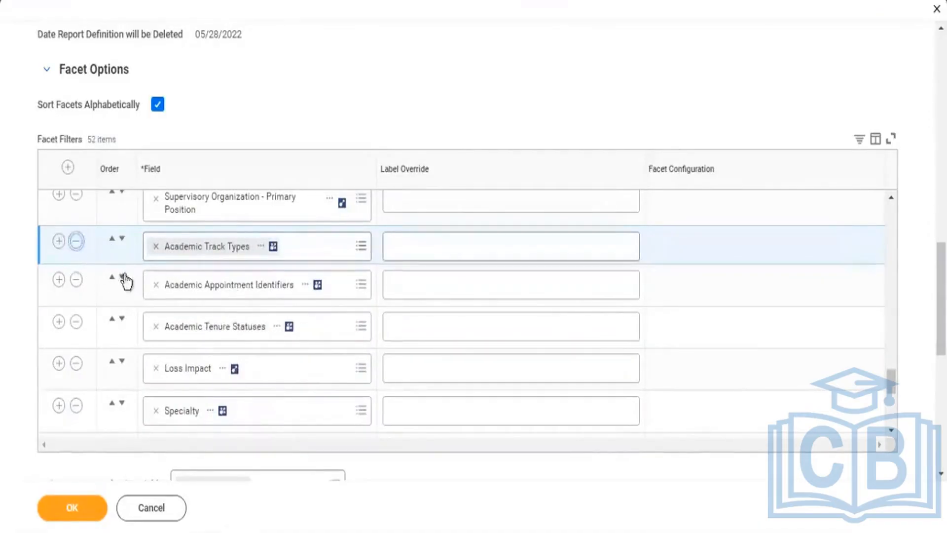
click(76, 241)
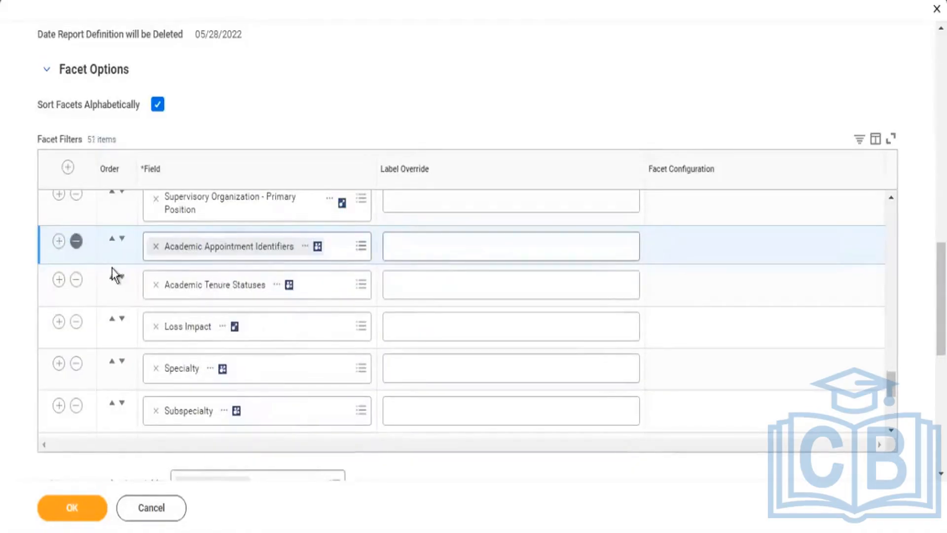
click(78, 243)
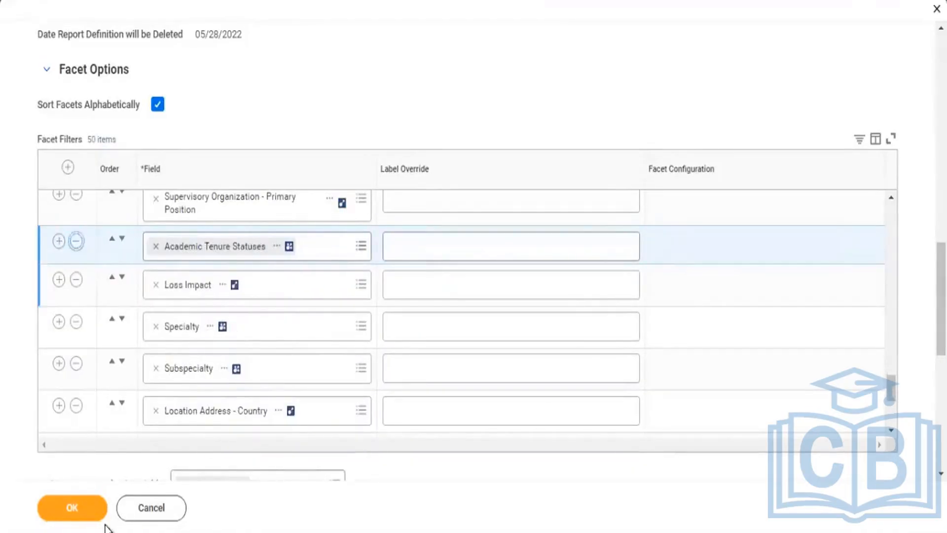
click(66, 513)
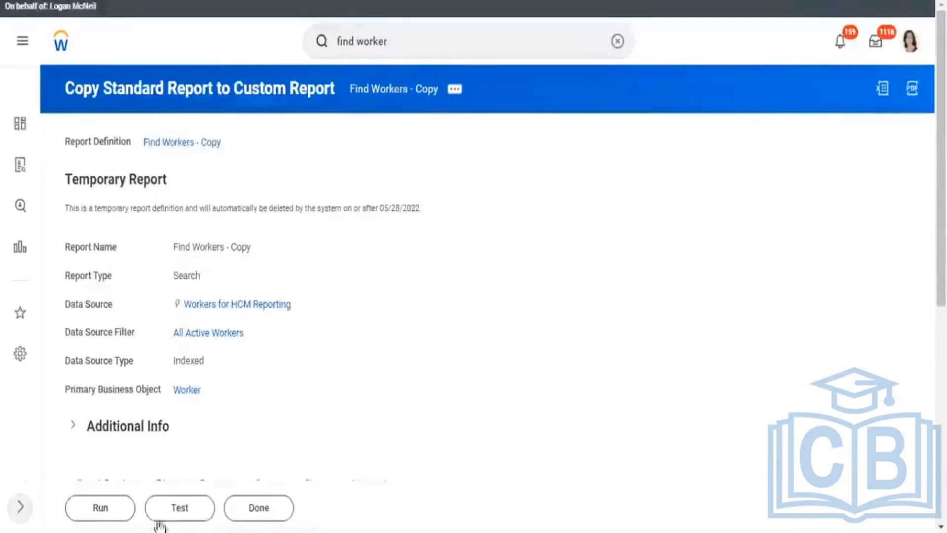
Step: Run the copied report and open its definition to check the search result fields and their options
click(100, 508)
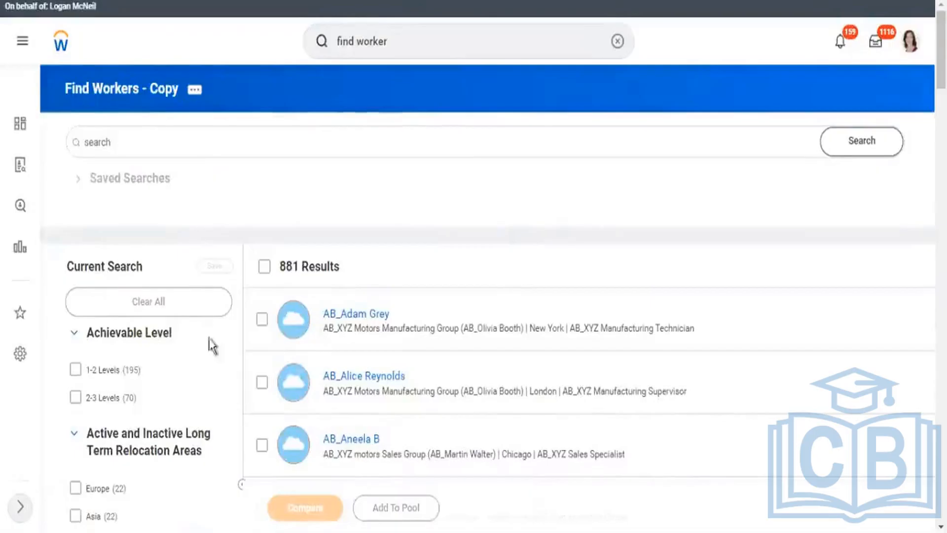
click(132, 90)
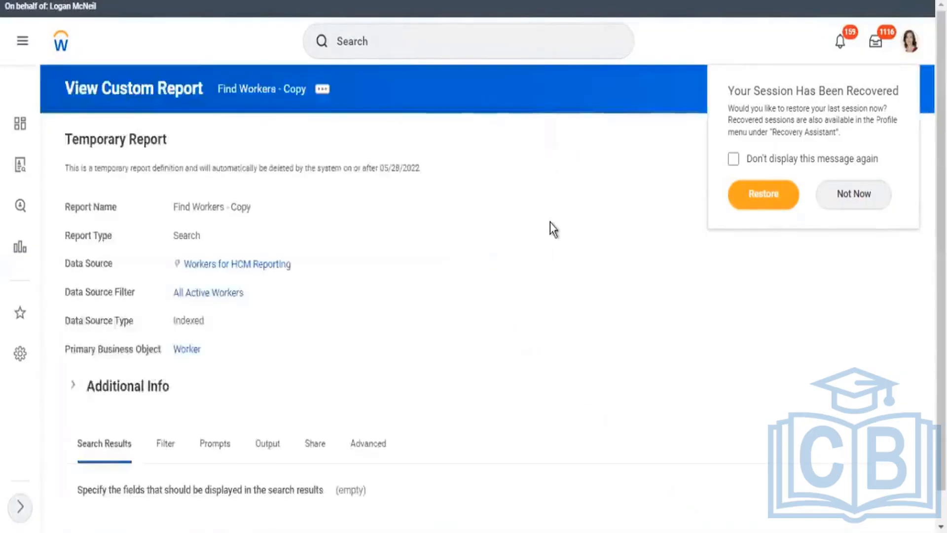
scroll(354, 267, down, 4)
scroll(622, 315, down, 1)
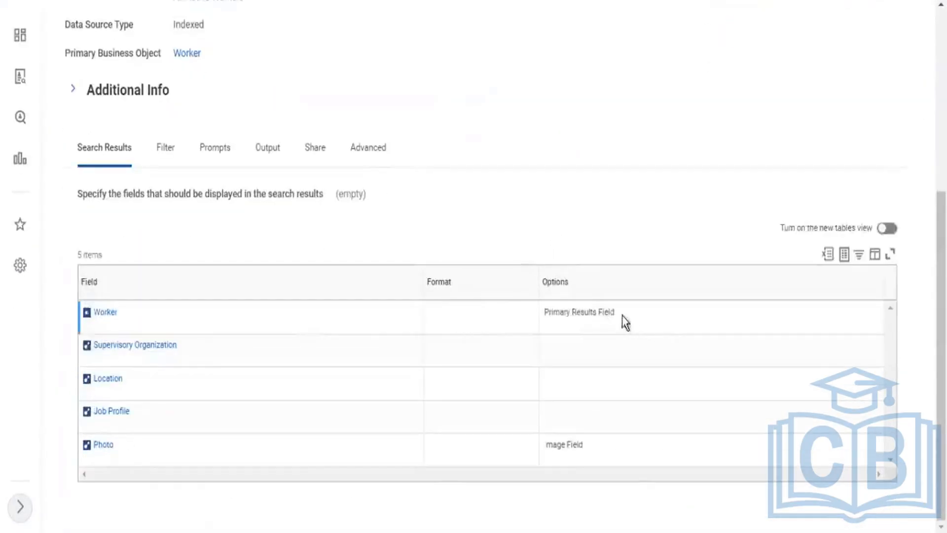
drag(571, 314, 580, 314)
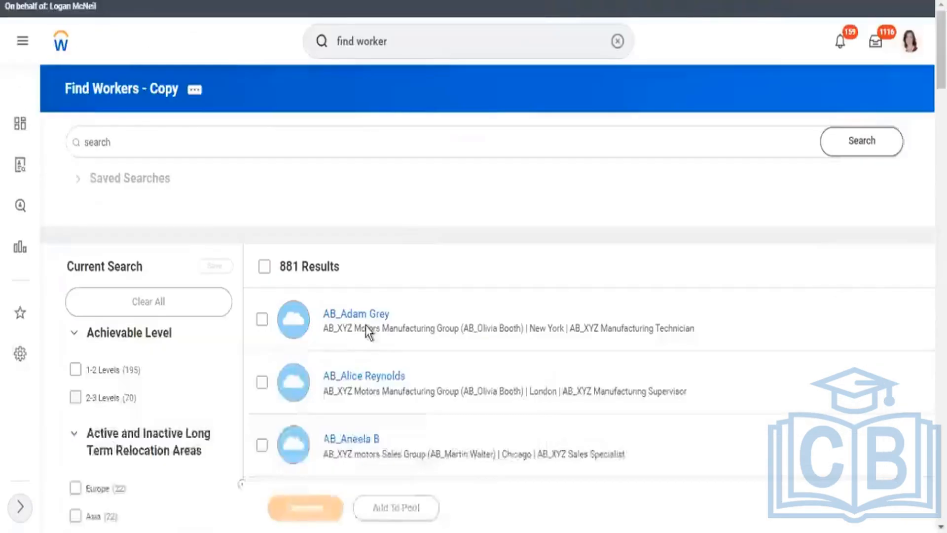
Step: Compare the first worker's name in the search results with the Primary Results Field in the report definition
drag(404, 313, 321, 321)
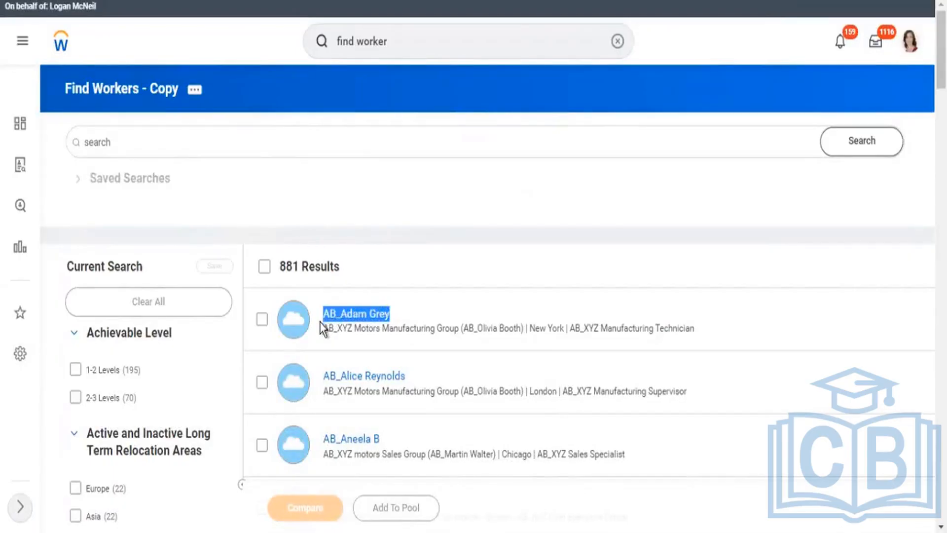
click(321, 321)
triple_click(321, 321)
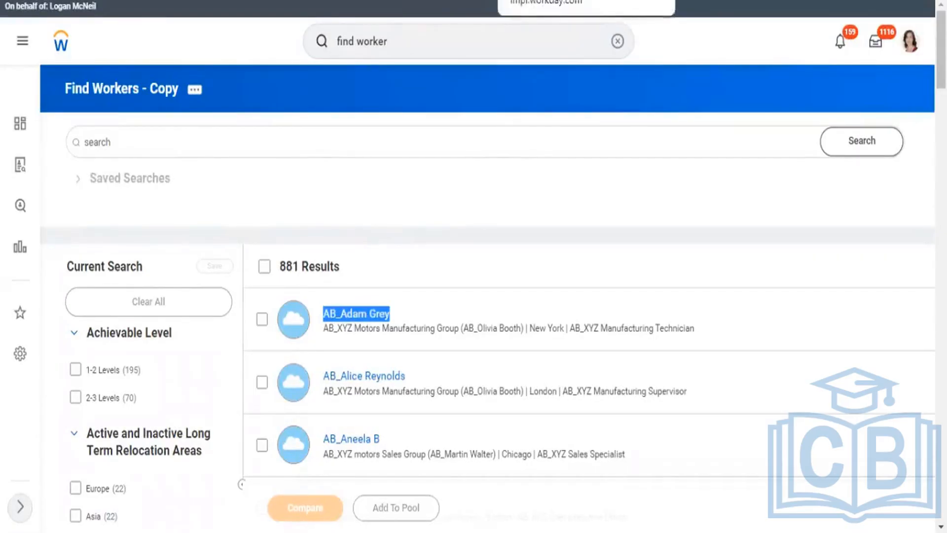
click(543, 0)
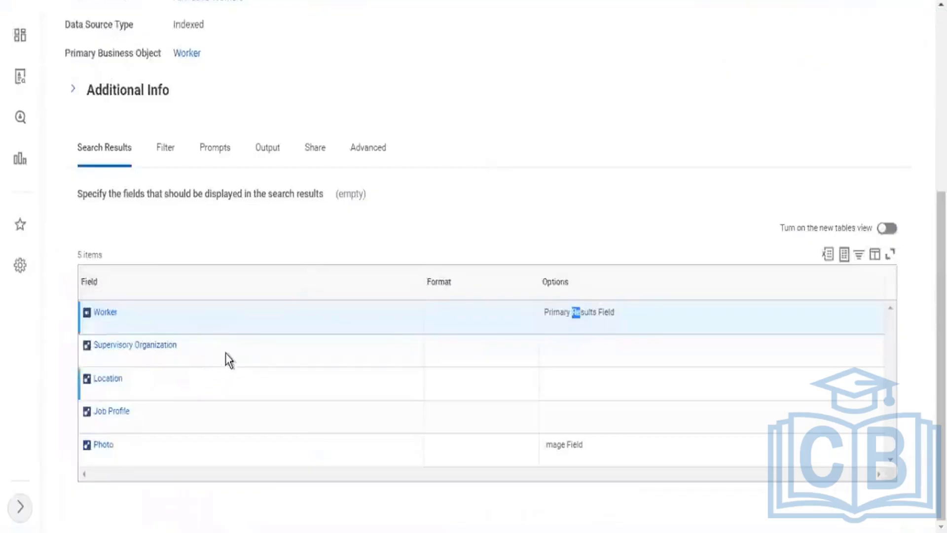
Step: Match the Supervisory Organization, Location and Job Profile fields in the definition with the detail line under the first worker in the search results
drag(190, 347, 98, 352)
drag(150, 385, 94, 382)
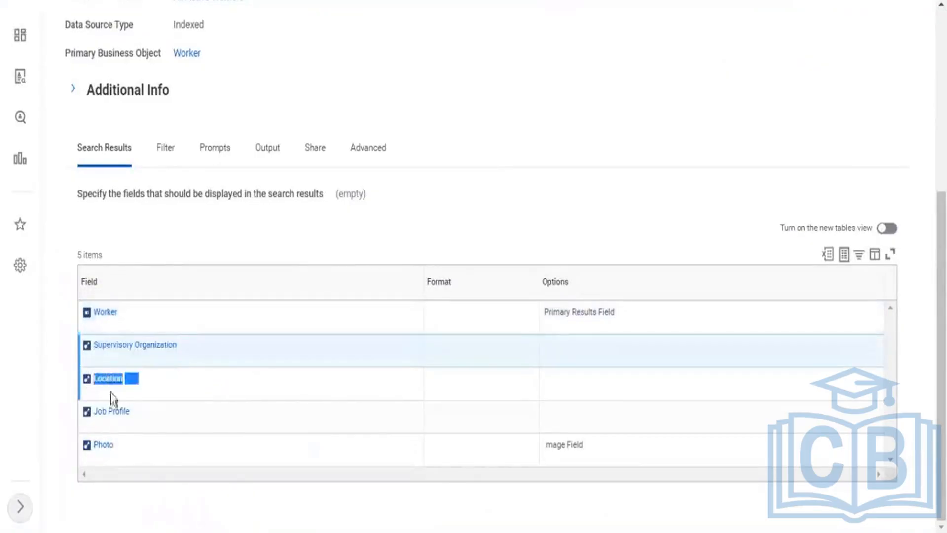
drag(165, 418, 93, 409)
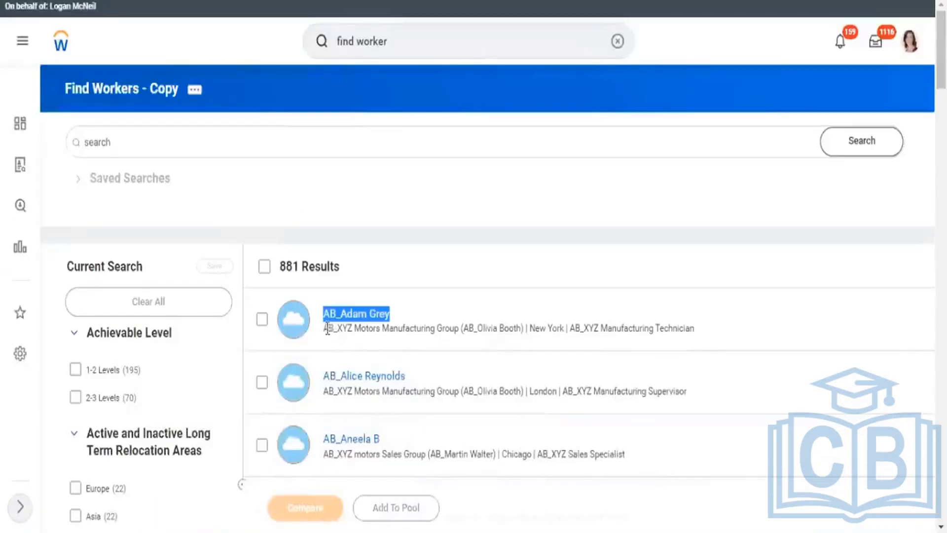
drag(325, 328, 678, 330)
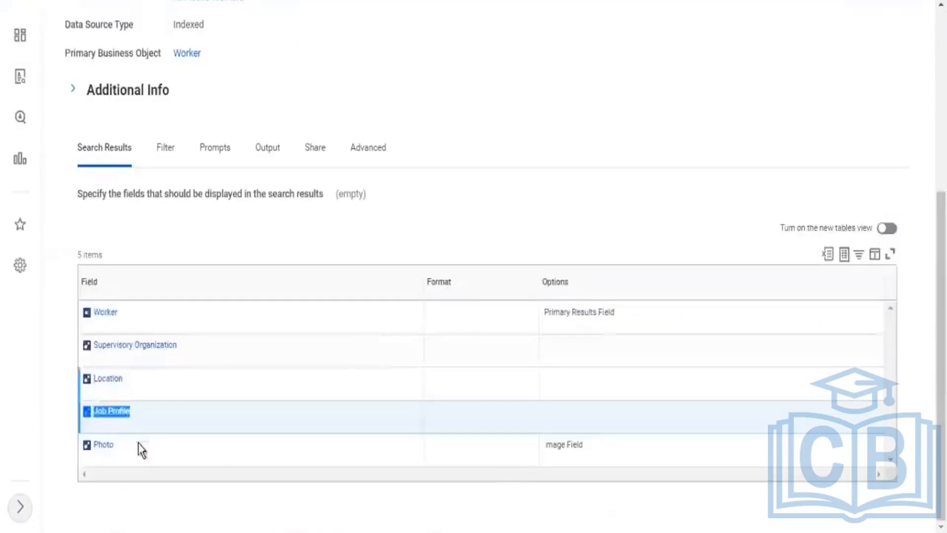
Step: Relate the Photo field and its Image Field option to the worker pictures throughout the search results
drag(138, 448, 526, 484)
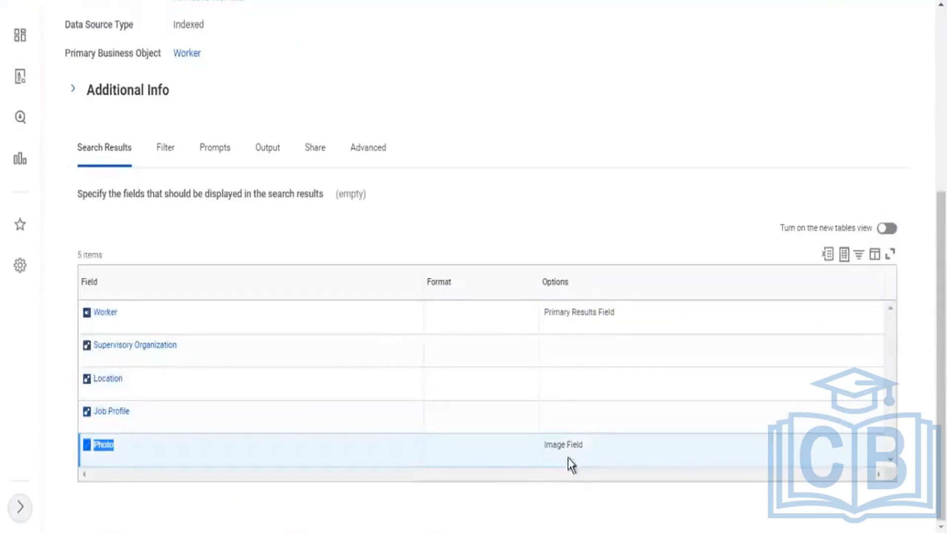
drag(572, 446, 556, 446)
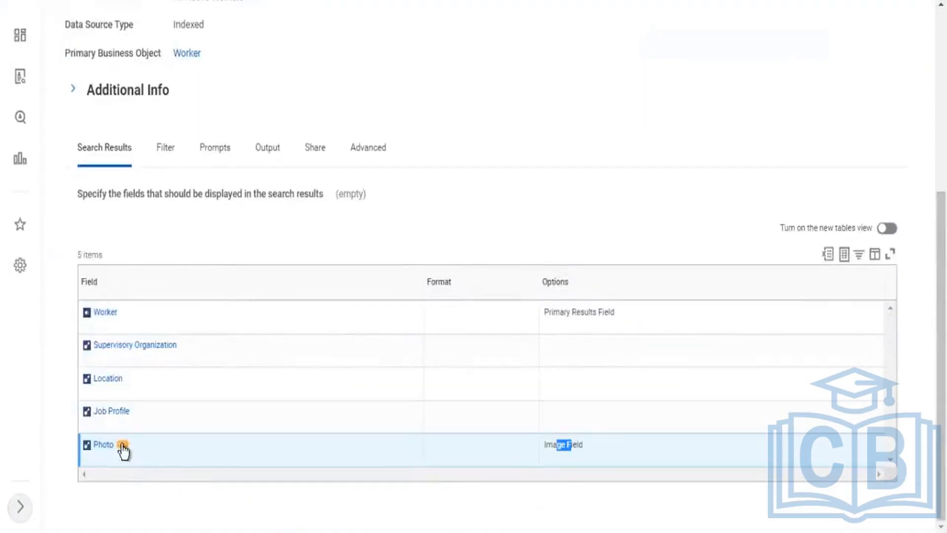
click(123, 446)
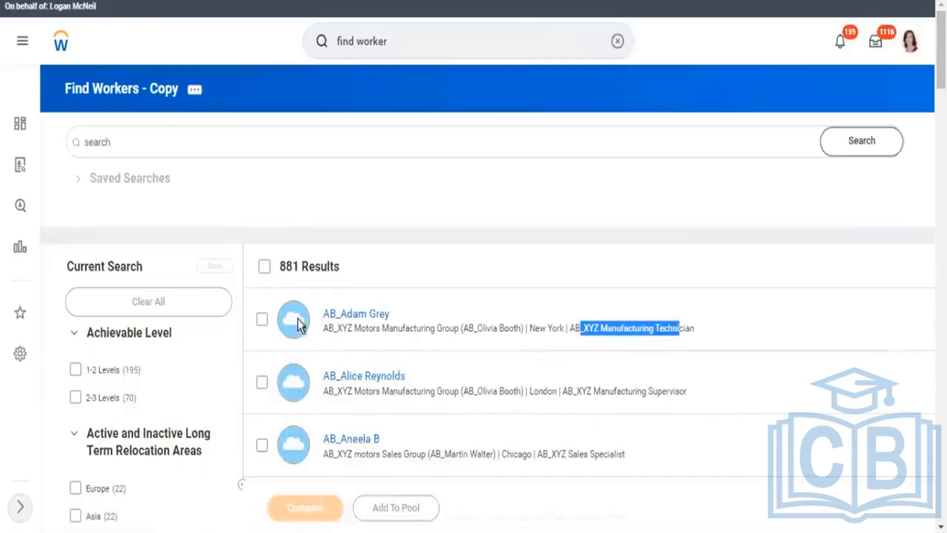
scroll(378, 389, down, 15)
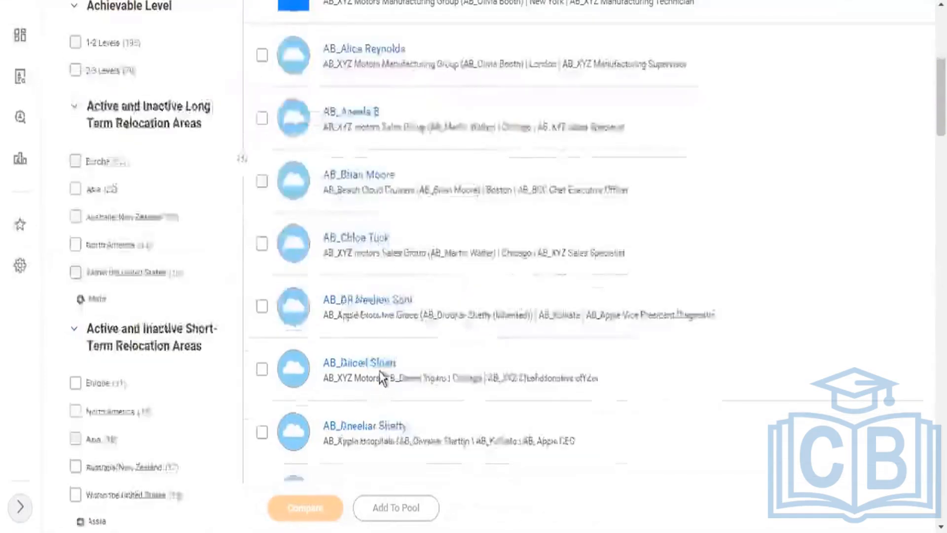
scroll(411, 371, down, 12)
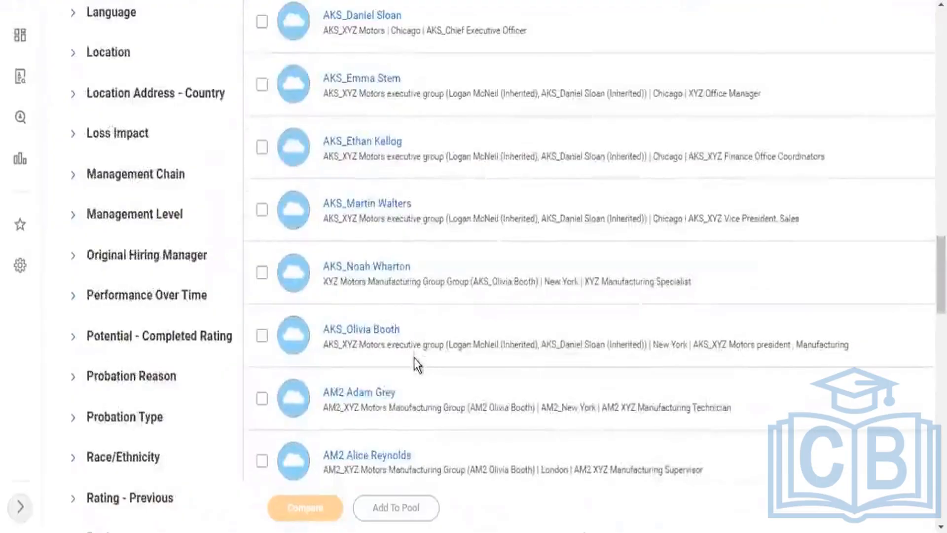
scroll(413, 357, down, 2)
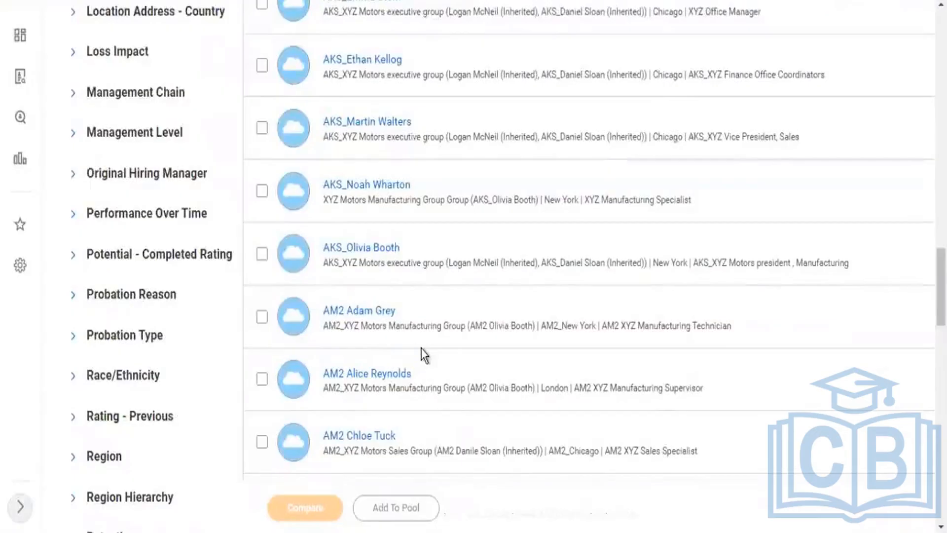
scroll(422, 351, up, 12)
scroll(454, 150, up, 8)
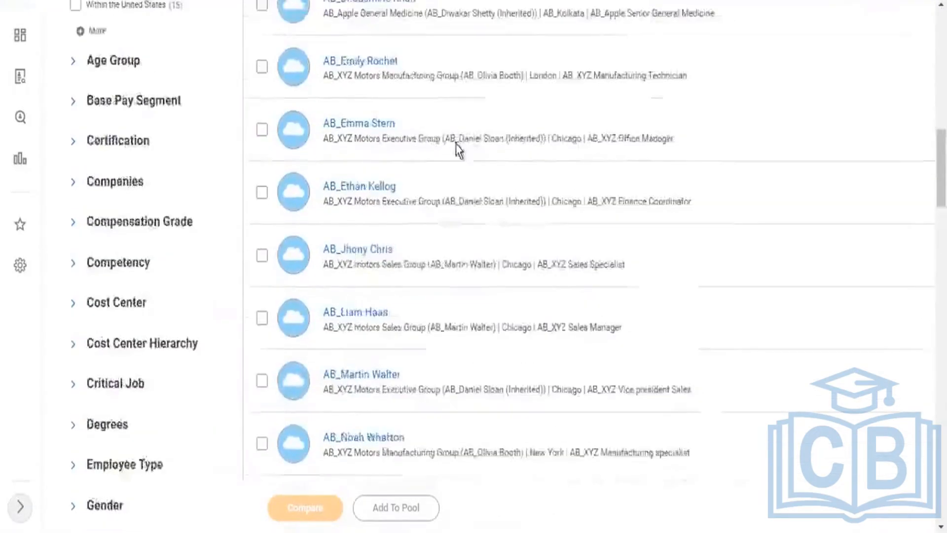
scroll(459, 150, up, 6)
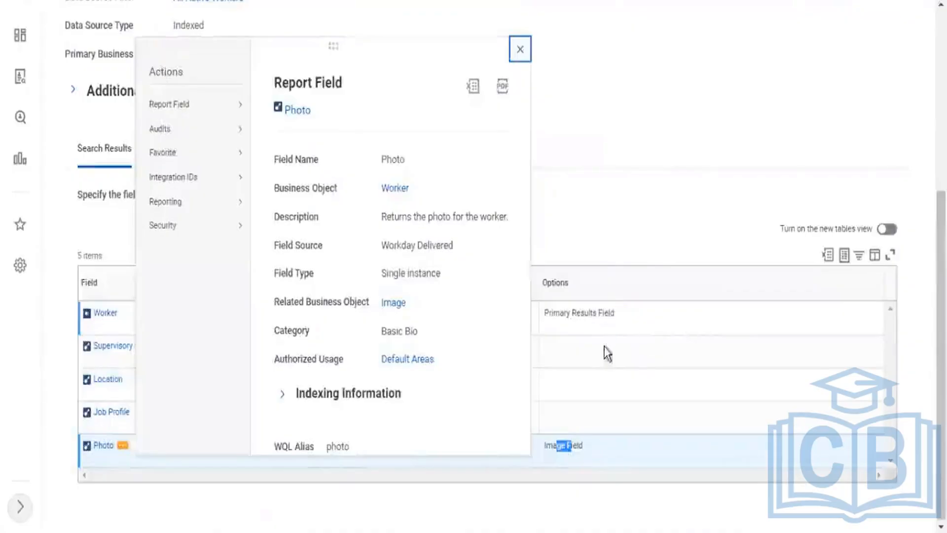
Step: Close the Photo field details and compare the Primary Results Field option with the first worker's entry in the search results
click(570, 327)
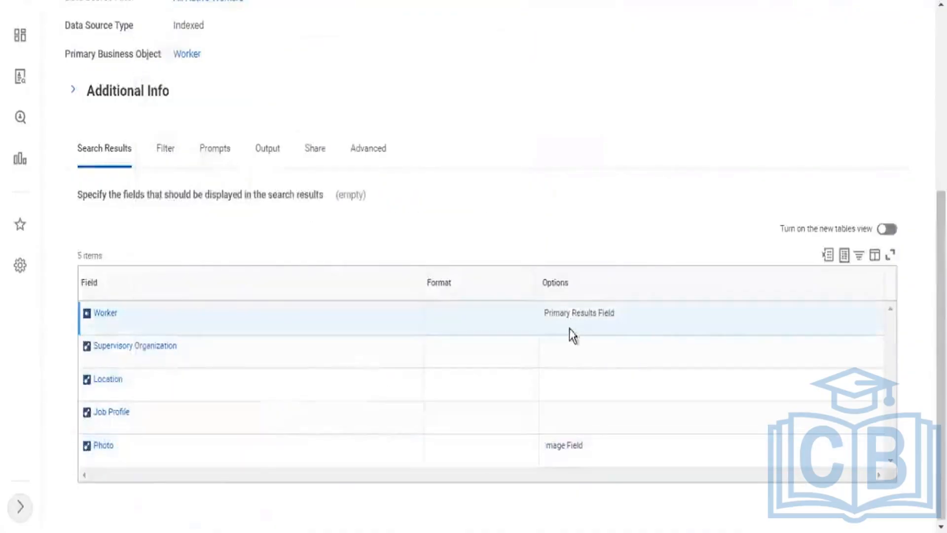
drag(552, 314, 589, 313)
double_click(654, 376)
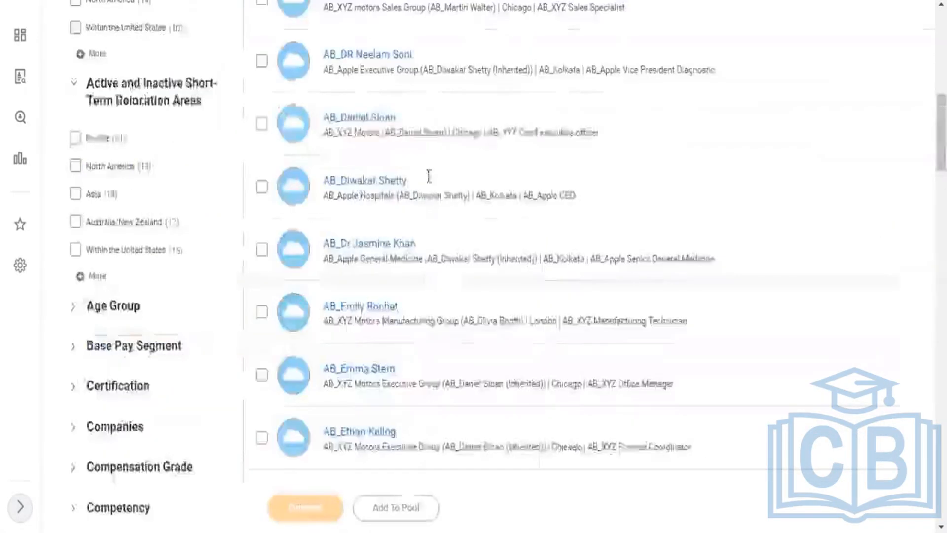
scroll(430, 179, up, 10)
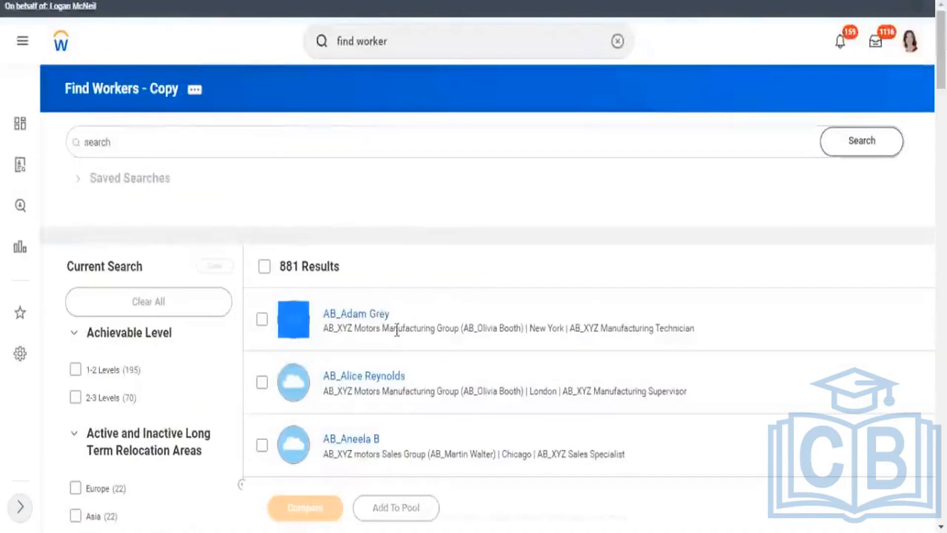
drag(394, 329, 582, 341)
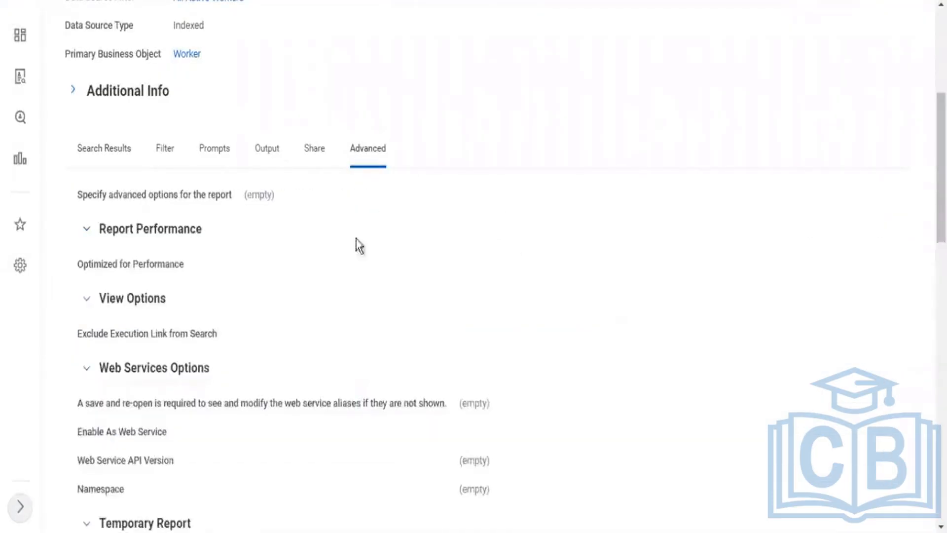
Step: Review the Facet Filters list under Facet Options in the copied report's advanced settings
scroll(357, 248, down, 3)
scroll(296, 316, down, 3)
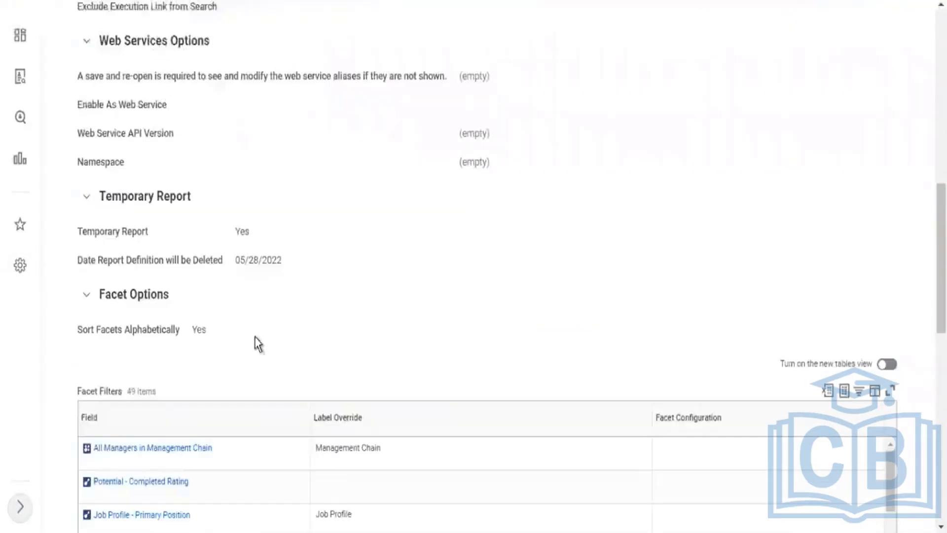
drag(78, 391, 110, 394)
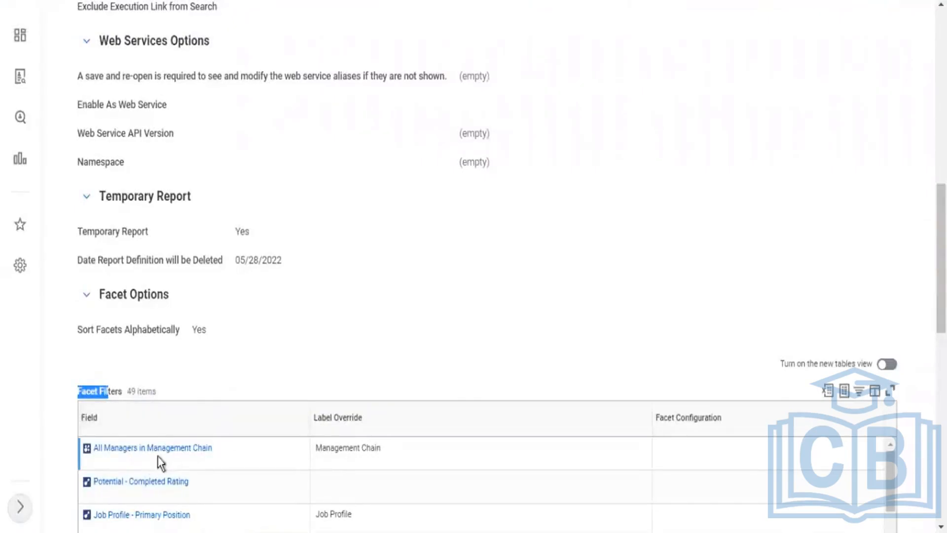
scroll(148, 451, down, 3)
scroll(212, 349, down, 2)
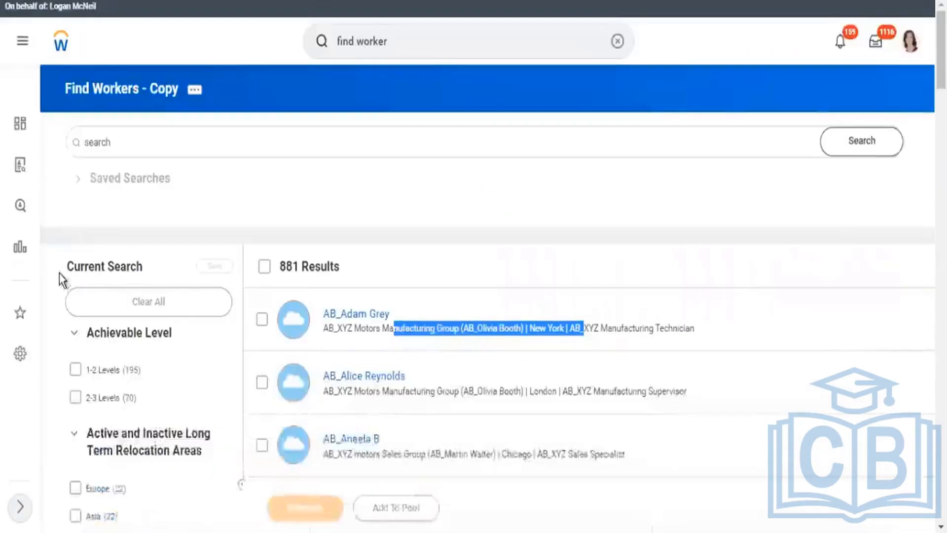
Step: Expand the Age Group facet under Current Search and compare it with the Facet Filters list in the report definition
drag(67, 267, 117, 270)
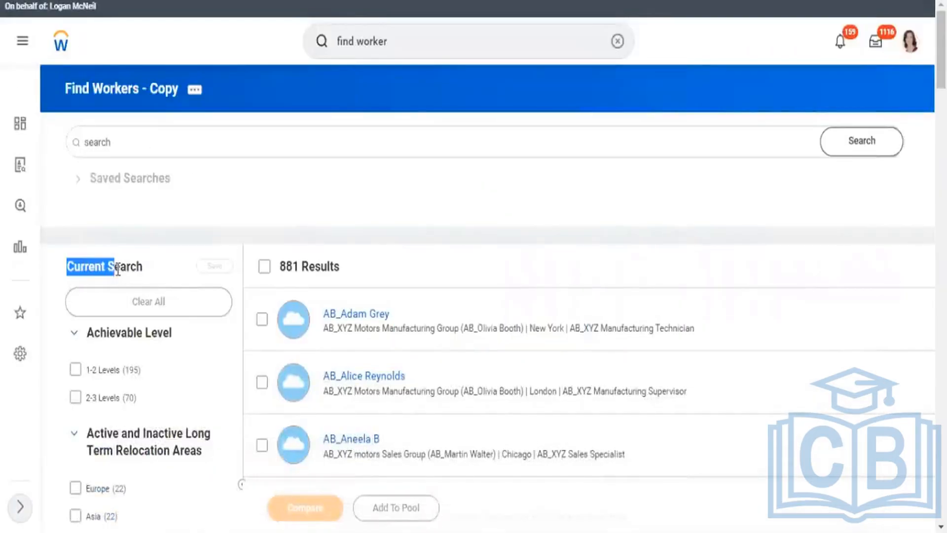
scroll(108, 301, down, 10)
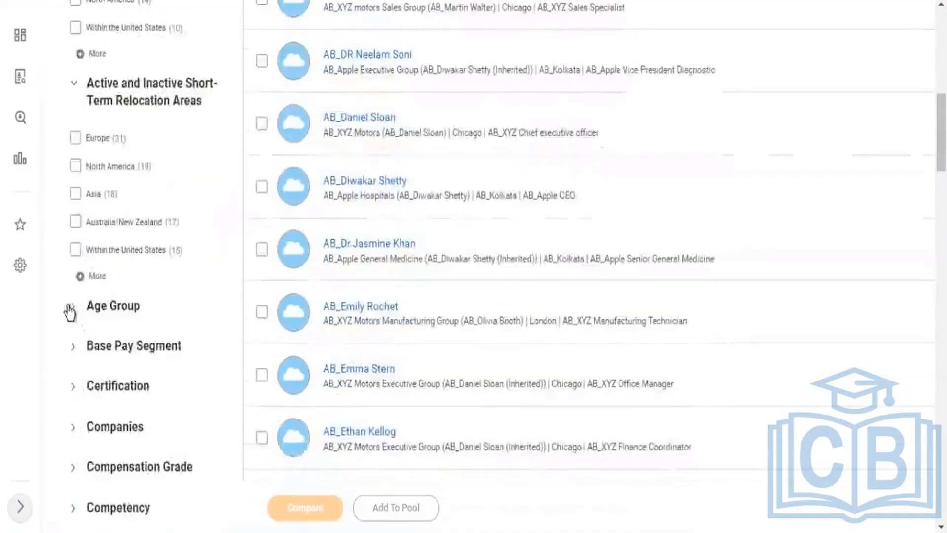
click(74, 306)
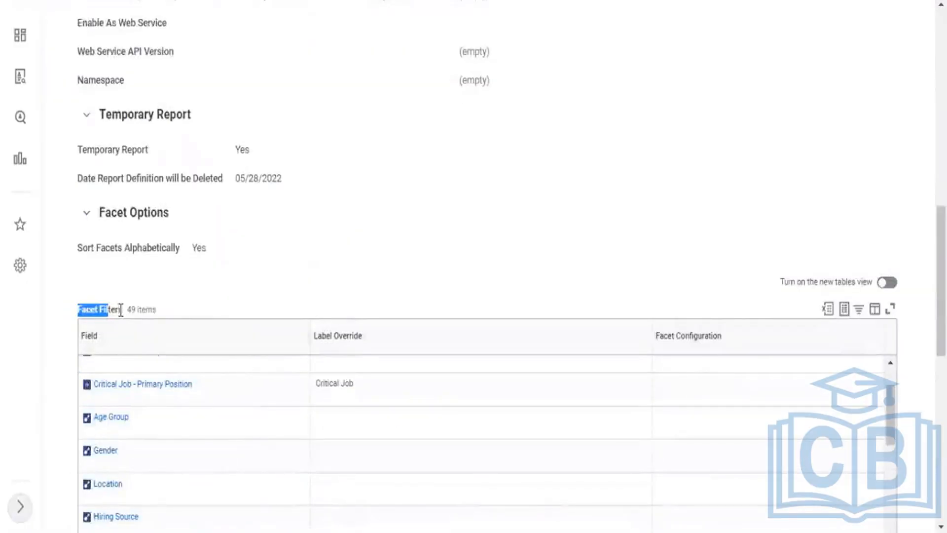
click(115, 310)
drag(128, 309, 156, 309)
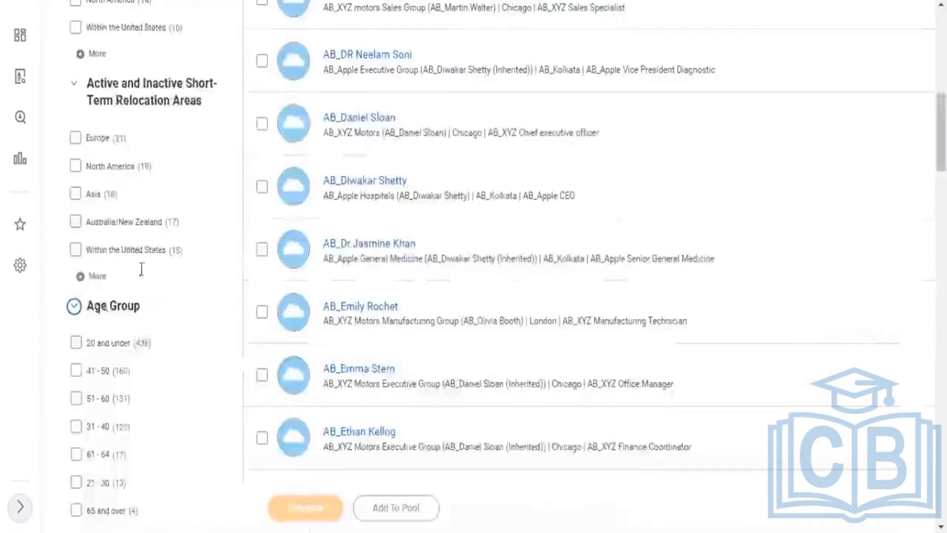
Step: Look through the remaining search facets down to Work Experience, including its options
scroll(153, 315, down, 2)
scroll(155, 324, down, 15)
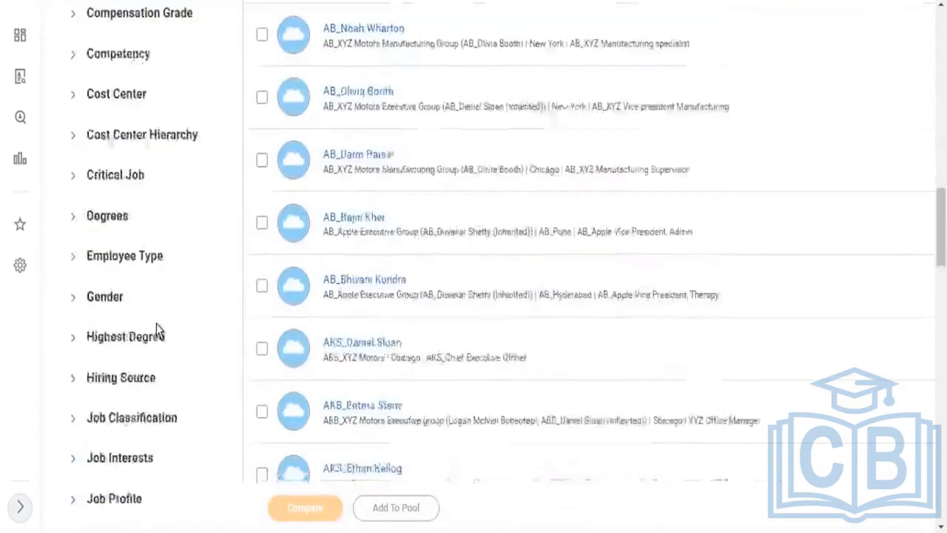
scroll(156, 328, down, 10)
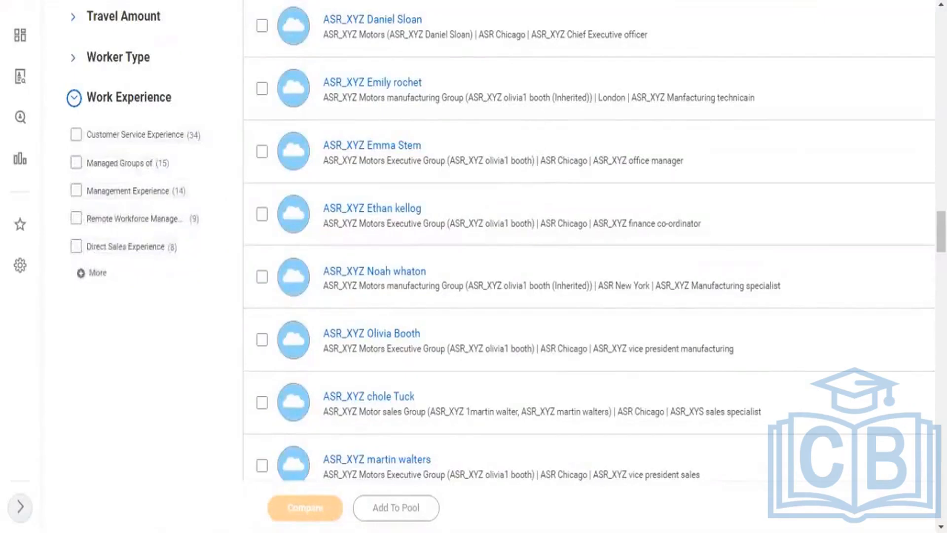
scroll(106, 158, up, 15)
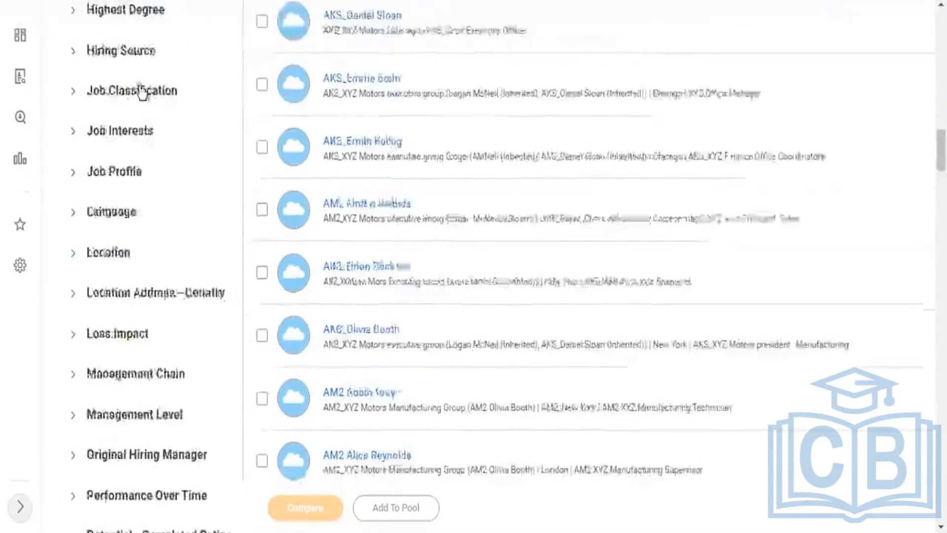
scroll(142, 91, up, 15)
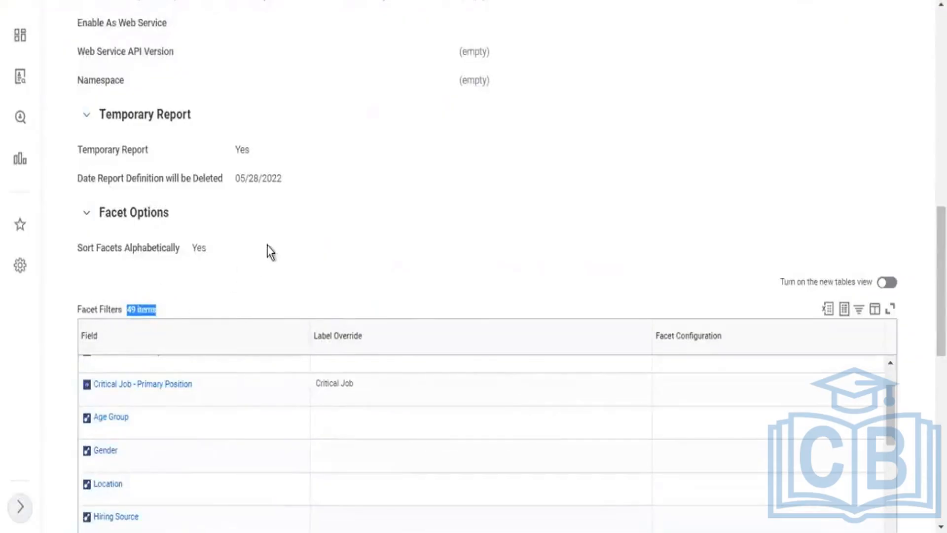
Step: Switch to the Rep - Worker - Calc Details report definition and check its advanced options for facet settings
scroll(268, 246, up, 10)
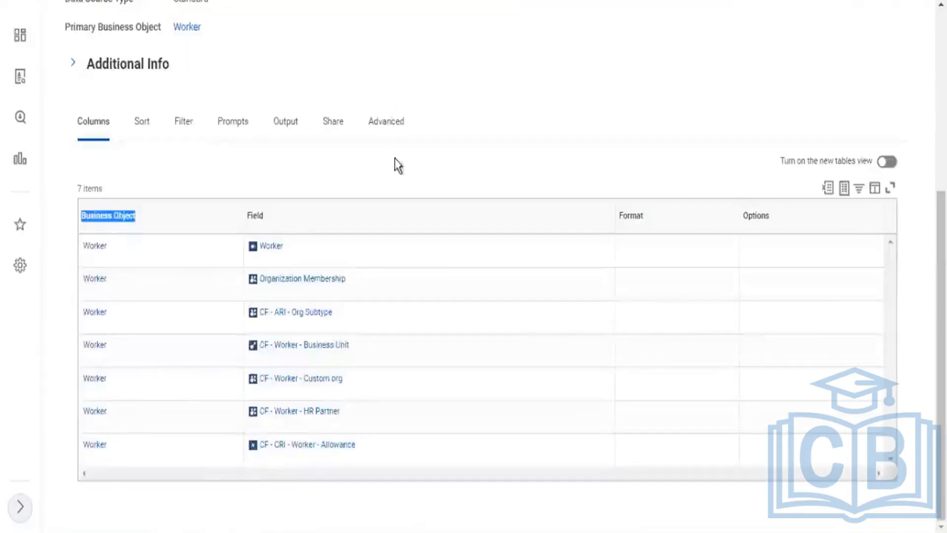
scroll(335, 97, up, 6)
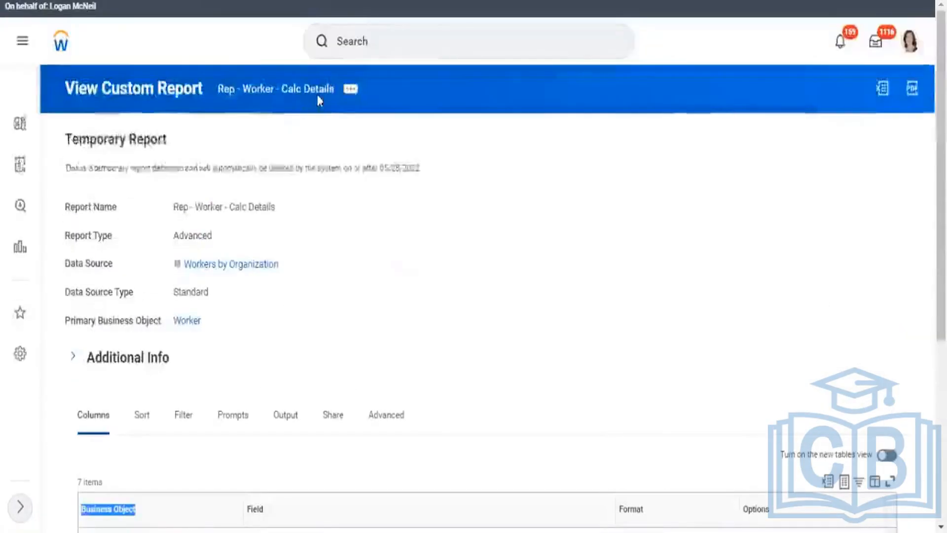
scroll(414, 387, down, 2)
click(478, 326)
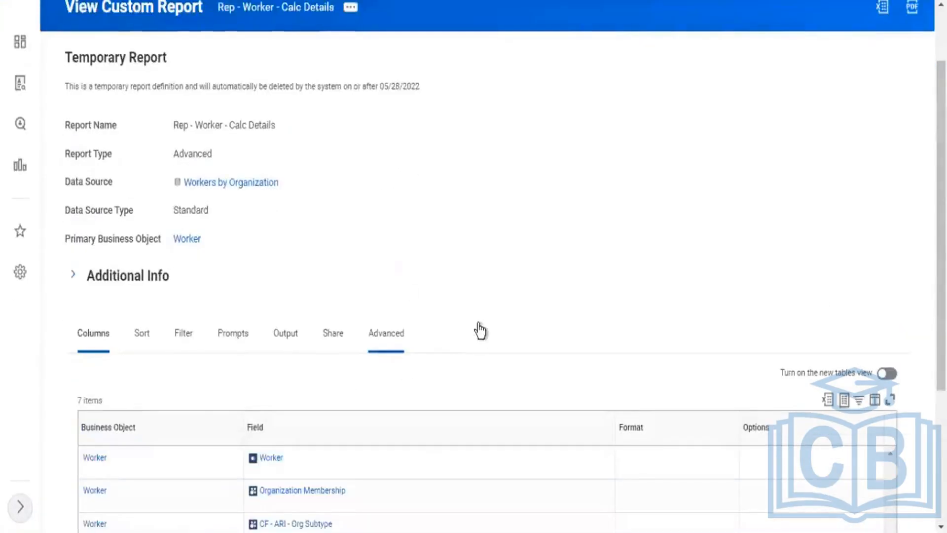
scroll(445, 295, down, 10)
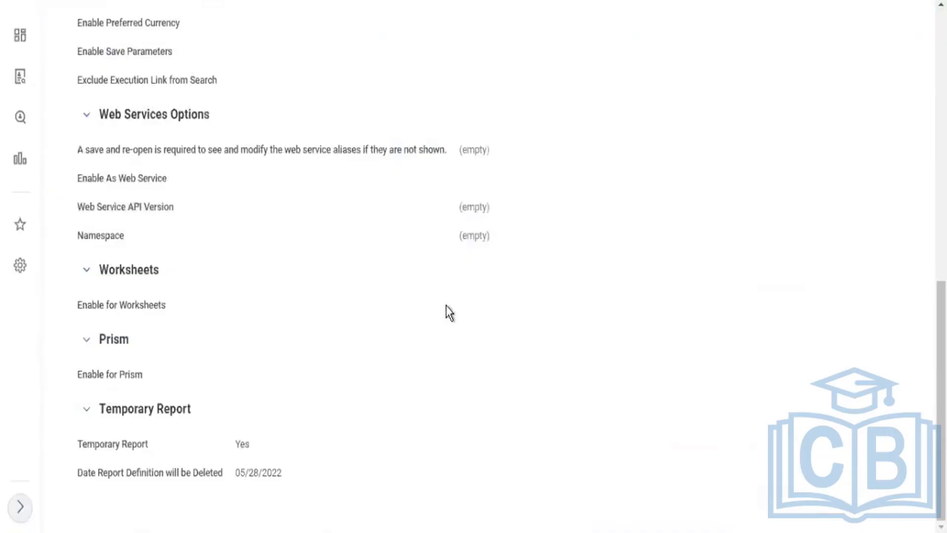
scroll(258, 304, up, 6)
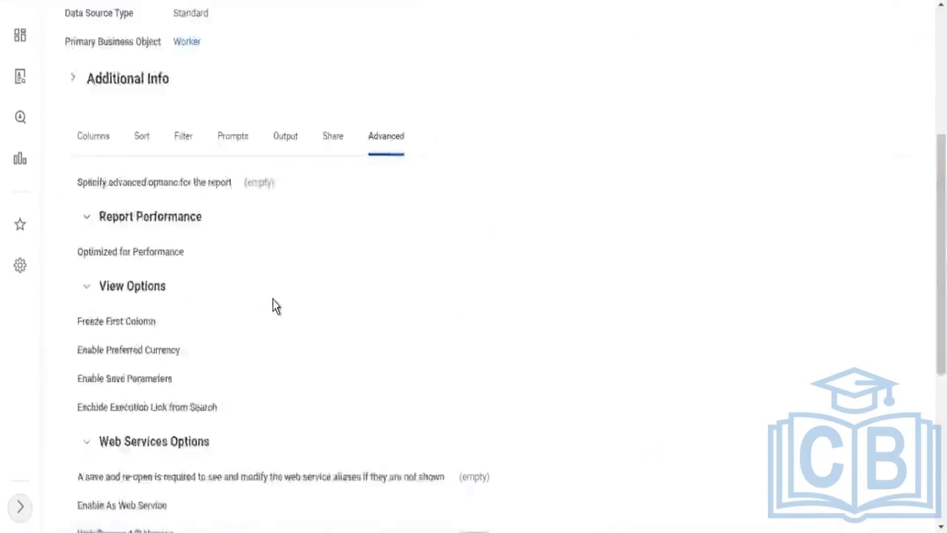
scroll(275, 306, down, 6)
scroll(296, 237, up, 11)
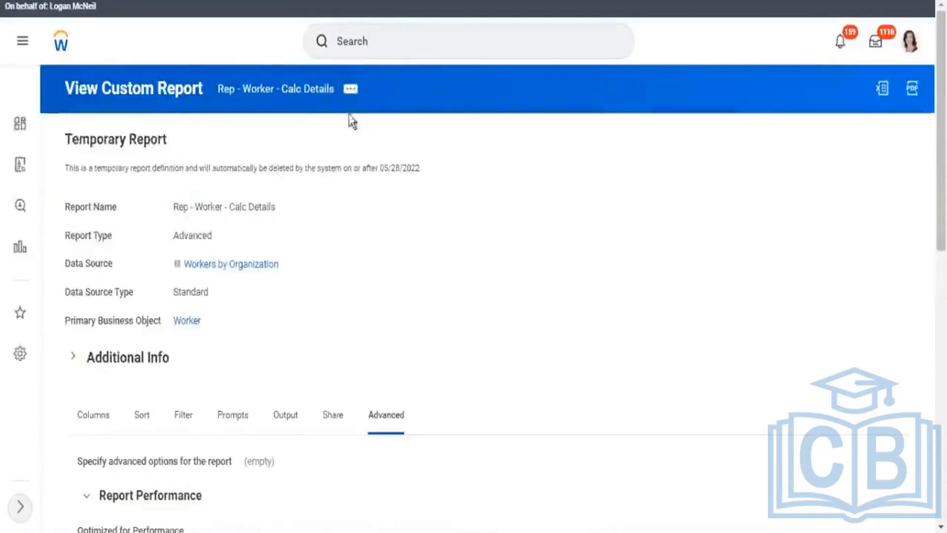
Step: Open the Rep - Worker - Calc Details custom report for editing
click(350, 88)
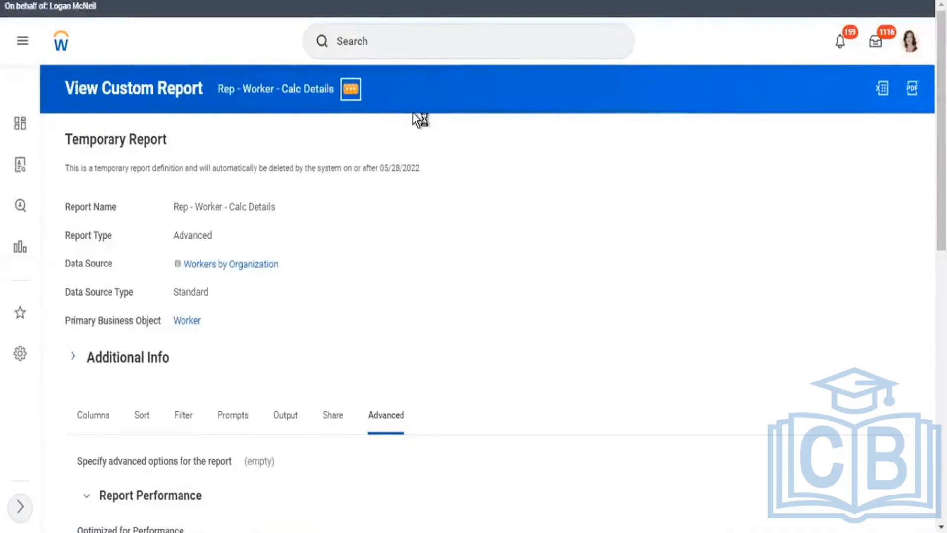
mouse_move(408, 145)
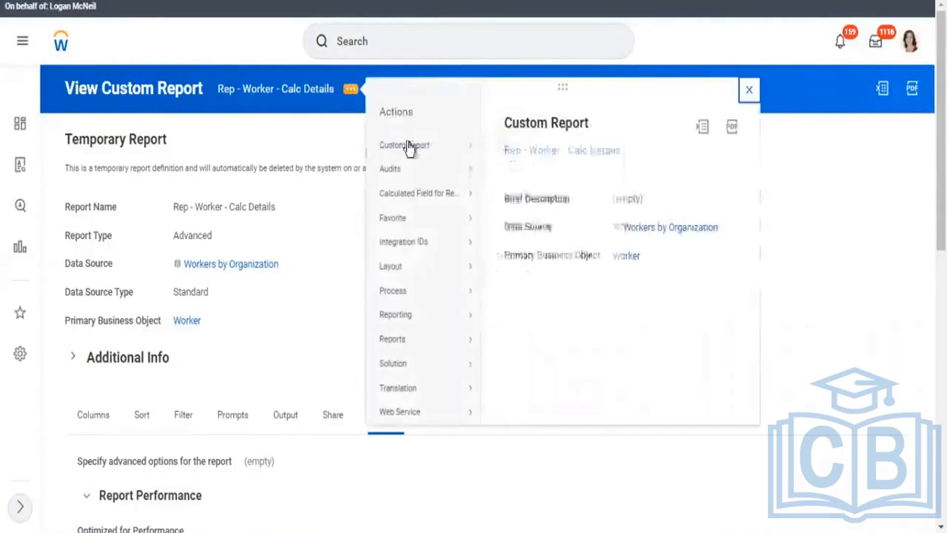
click(502, 147)
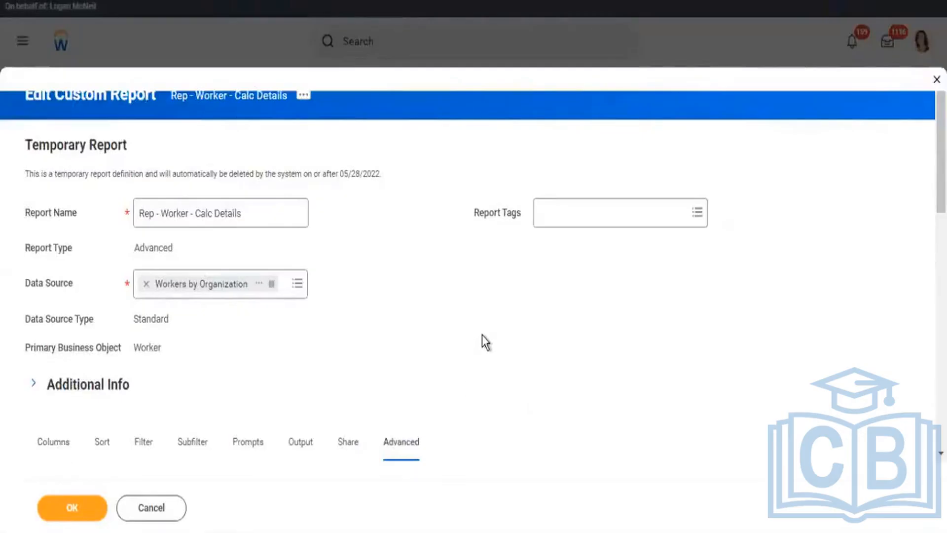
Step: Look through the advanced options of Rep - Worker - Calc Details down to the Temporary Report section
scroll(458, 253, down, 6)
scroll(459, 252, down, 8)
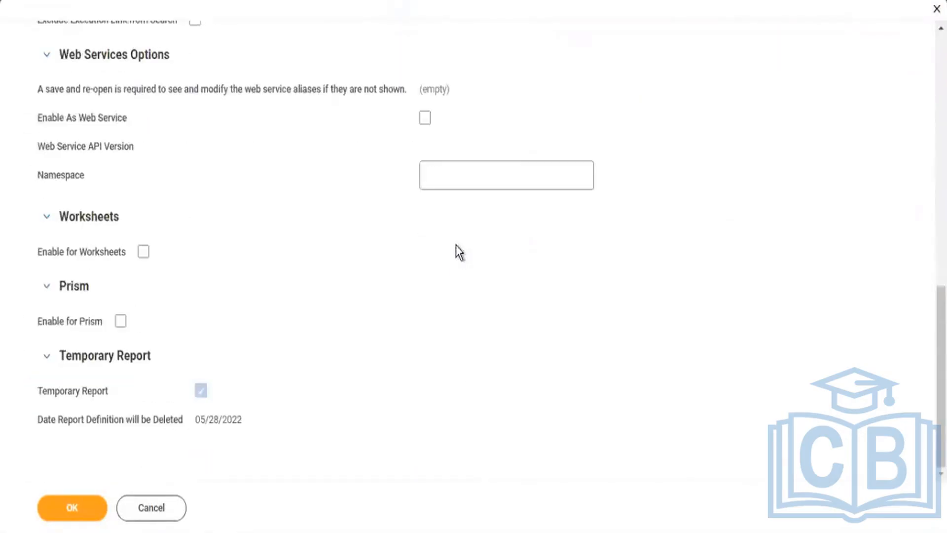
scroll(456, 251, up, 14)
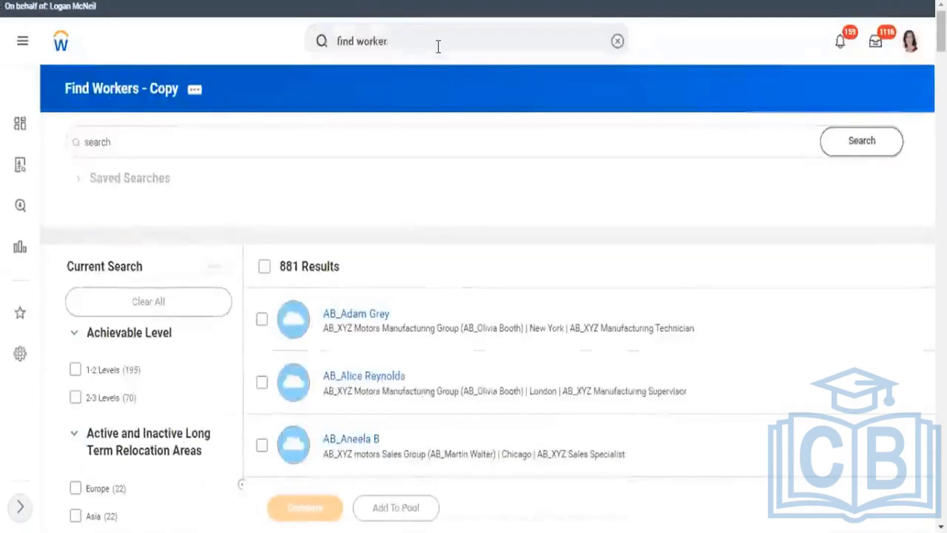
Step: Search for "find jobs" and open the Find Jobs report
key(BackSpace)
key(BackSpace)
key(BackSpace)
key(BackSpace)
key(BackSpace)
key(BackSpace)
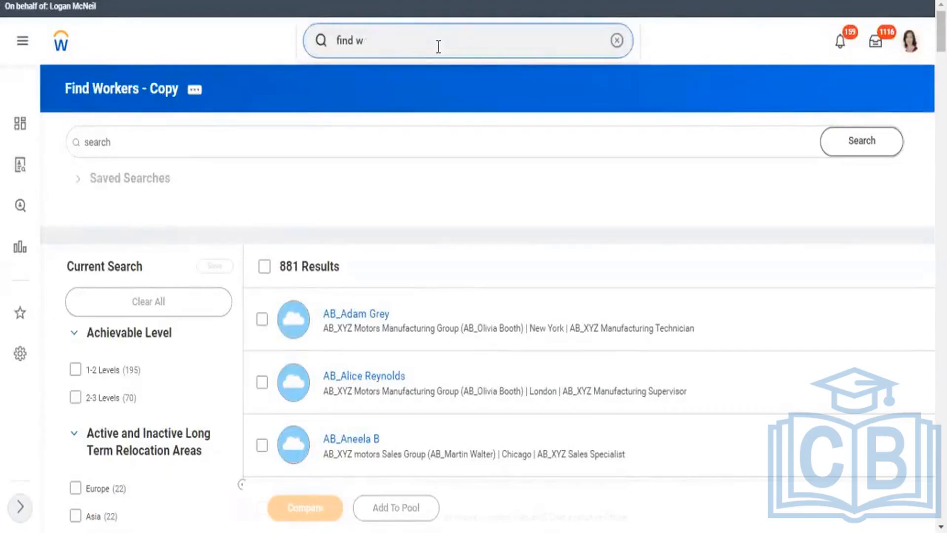
text(jobs)
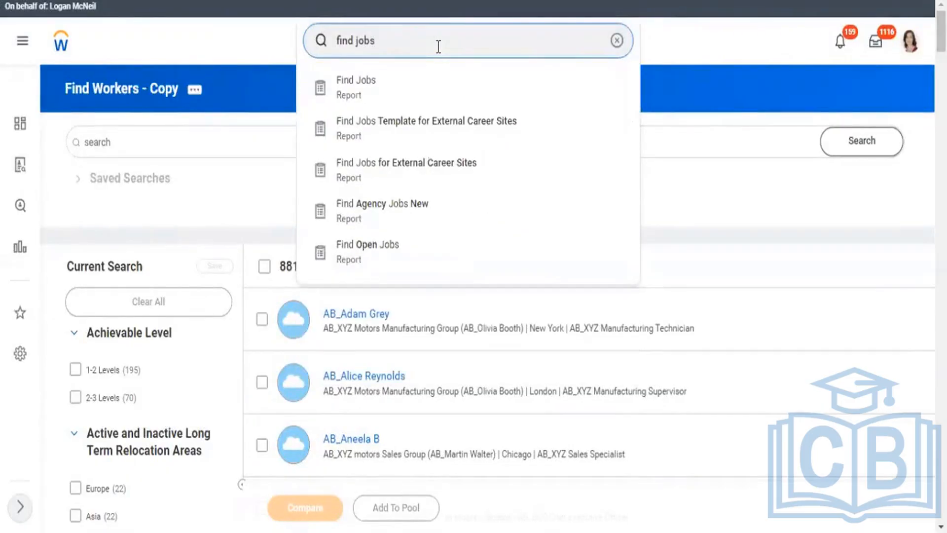
key(Up)
key(Down)
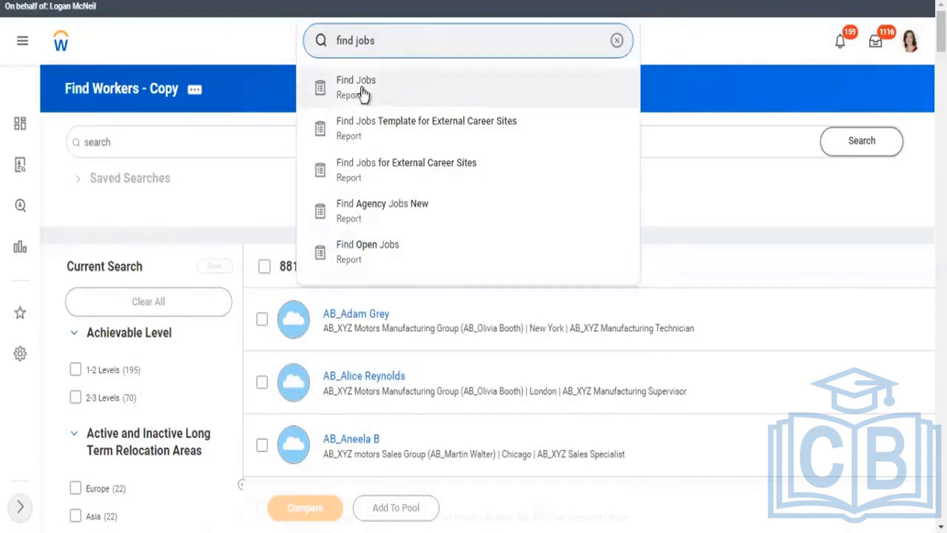
click(542, 89)
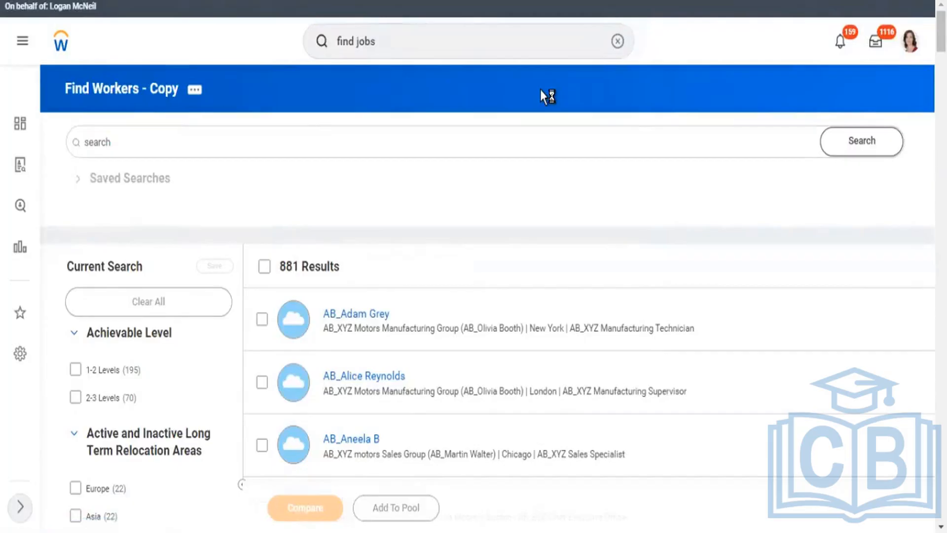
Step: Examine the job results, their detail lines and the search facets in Find Jobs, and return to the Find Workers - Copy definition
scroll(467, 235, down, 3)
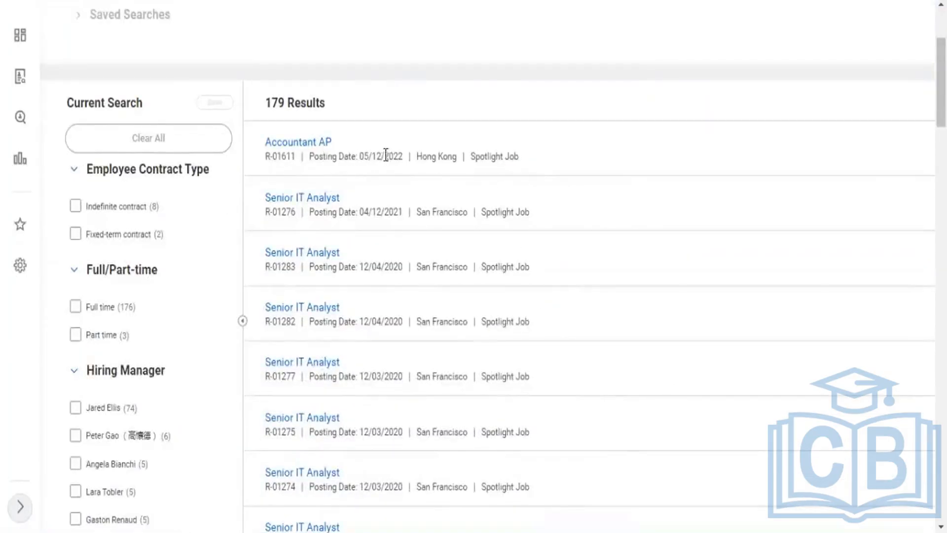
drag(323, 156, 510, 157)
scroll(667, 445, up, 3)
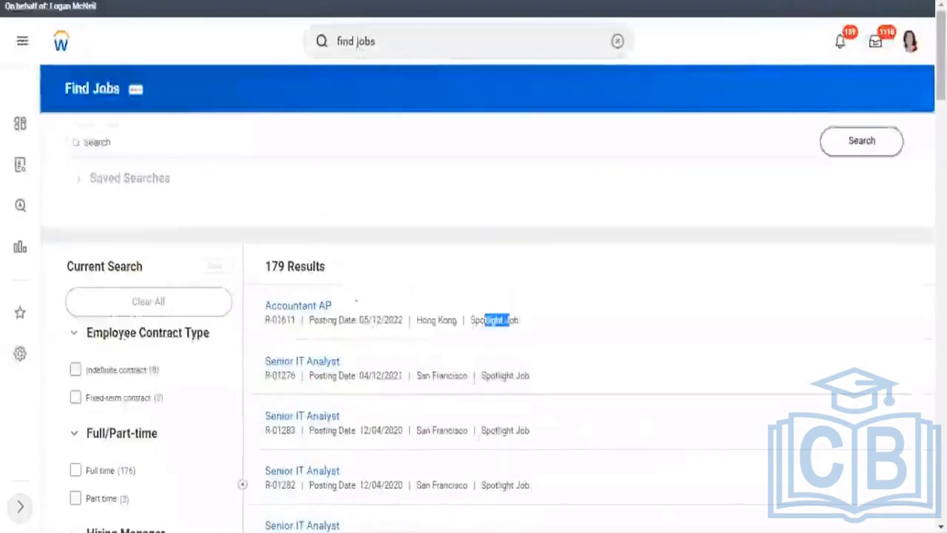
scroll(172, 291, down, 3)
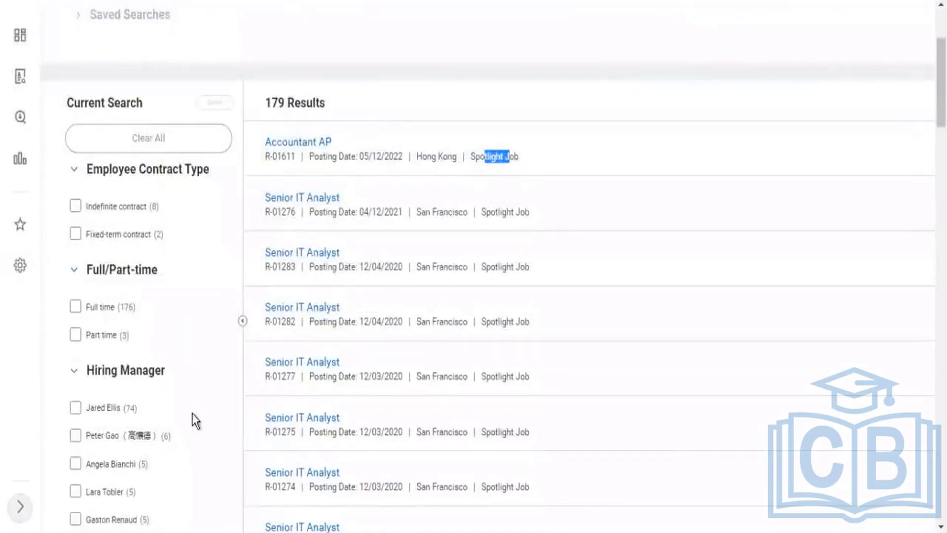
scroll(197, 410, up, 3)
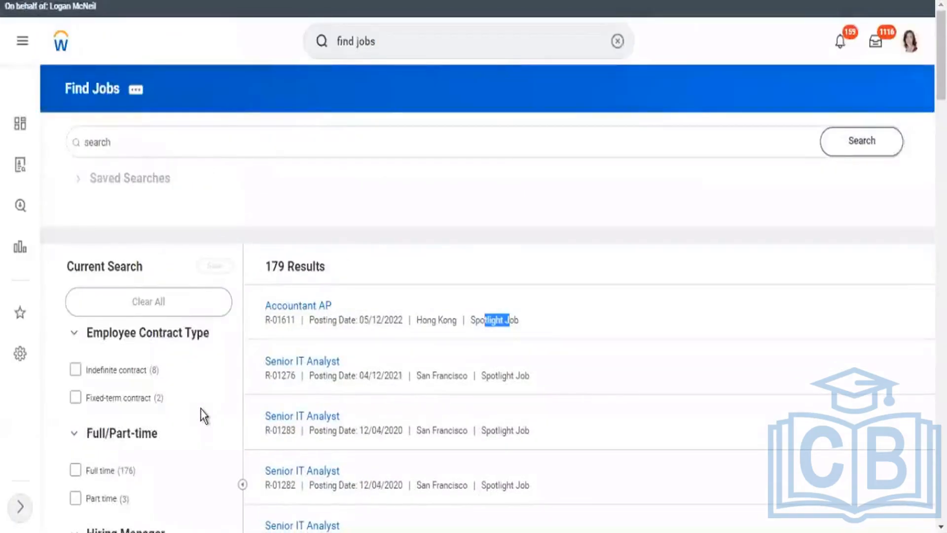
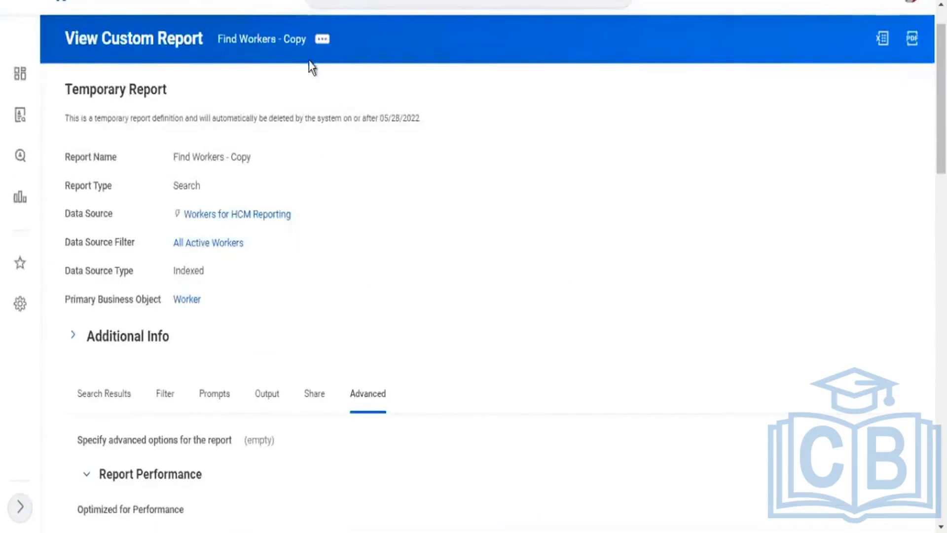
click(323, 39)
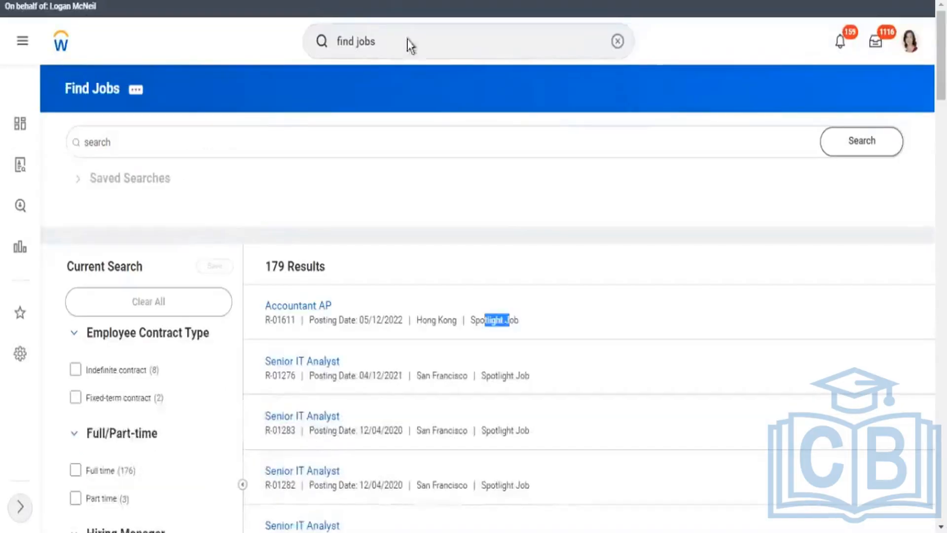
Step: Search for "create custom report" and open the Create Custom Report task
click(408, 44)
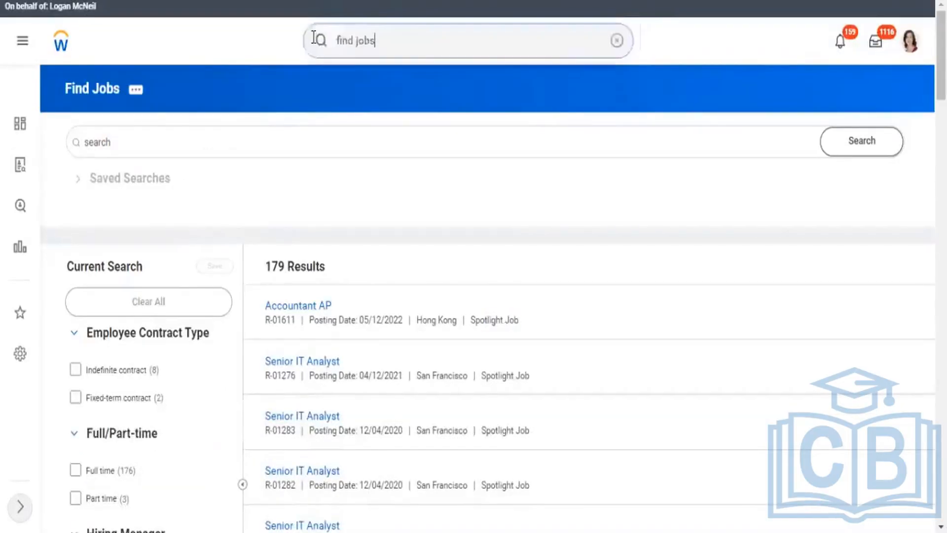
key(ctrl+a)
text(crea)
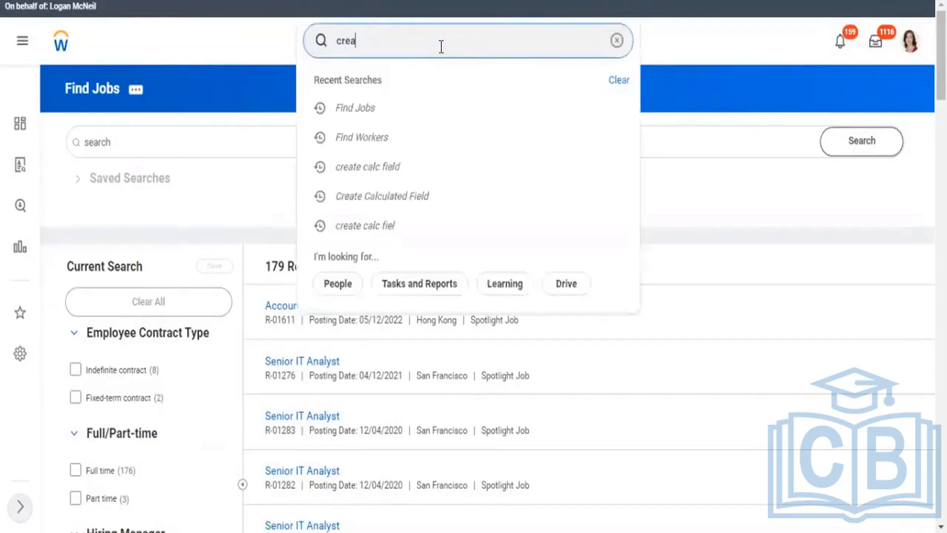
text(te custom repo)
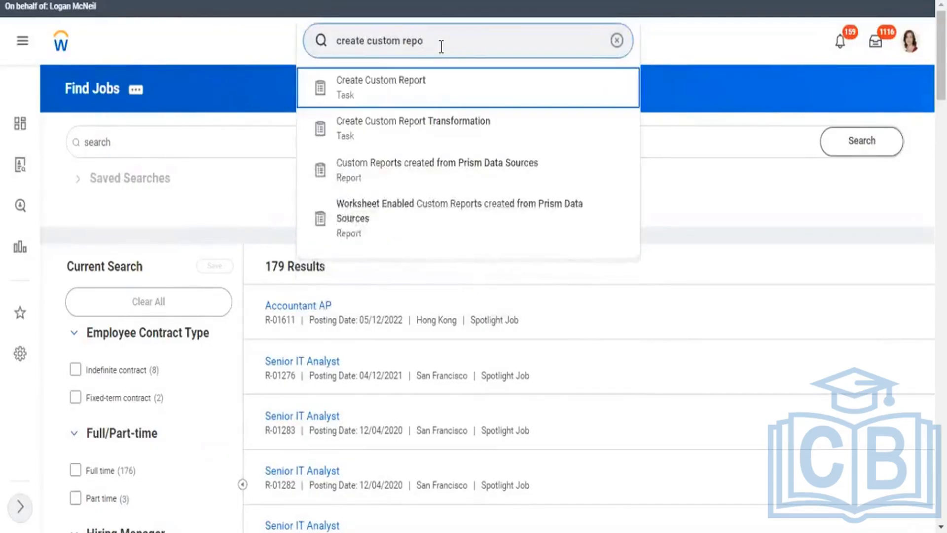
key(Return)
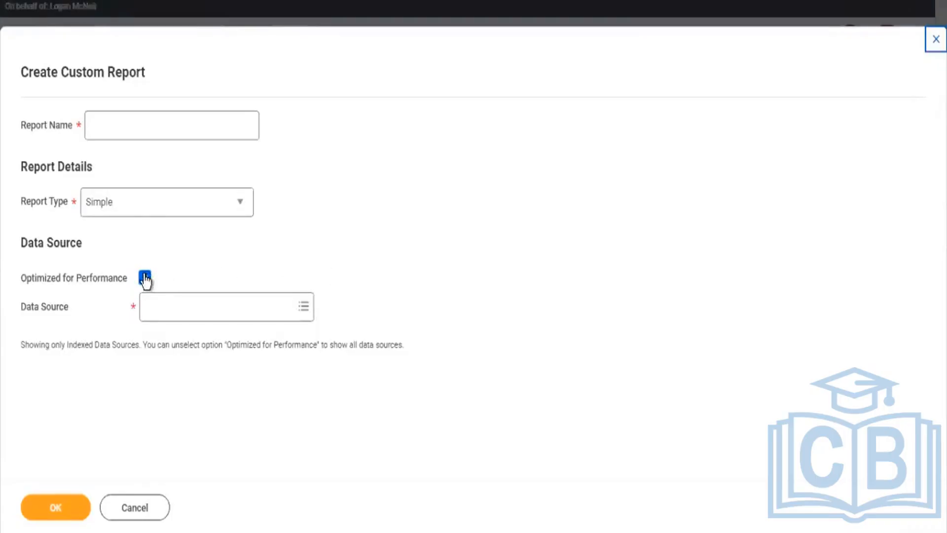
Step: Turn off Optimized for Performance and choose Compensation Review Employee Adjustment for Statements as the data source
click(144, 277)
click(176, 318)
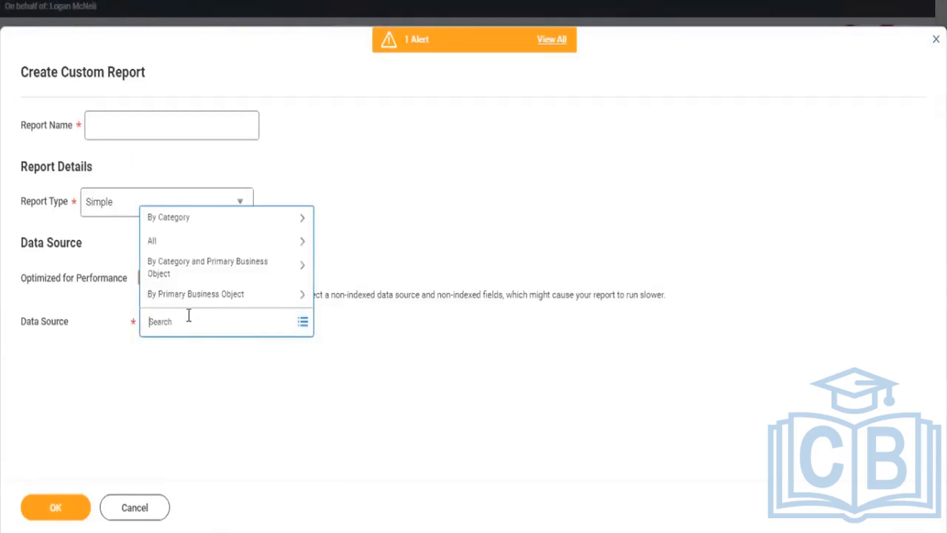
text(adjust for)
key(Return)
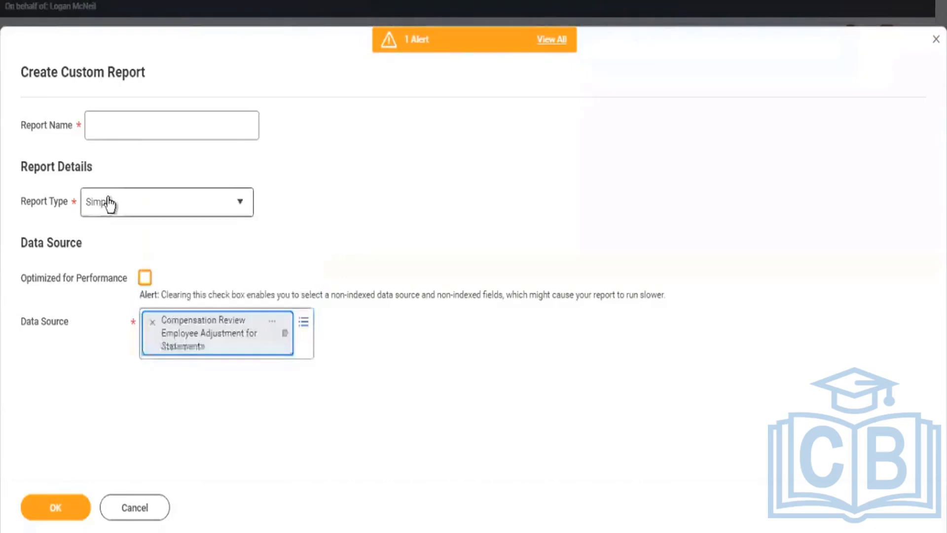
Step: Set the report type to Search after trying Advanced, and remove the selected data source
click(142, 220)
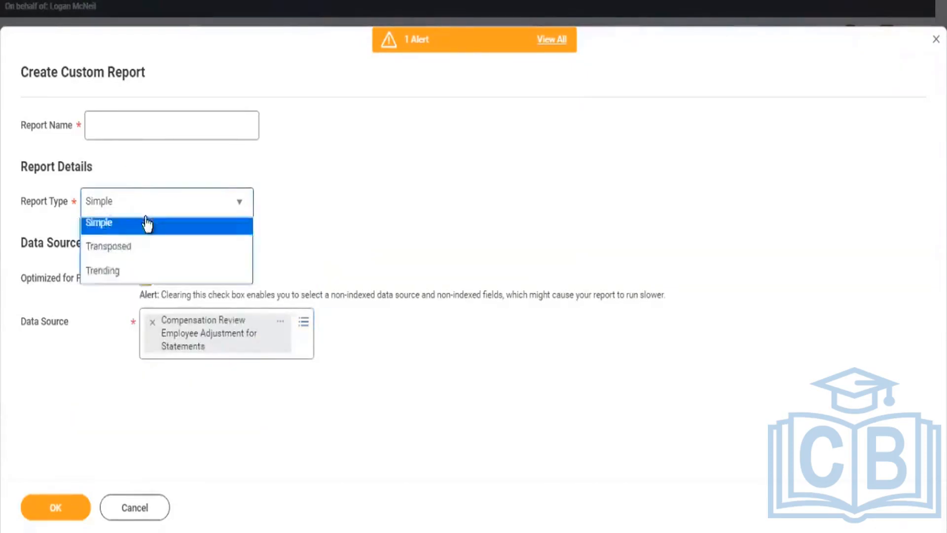
click(129, 249)
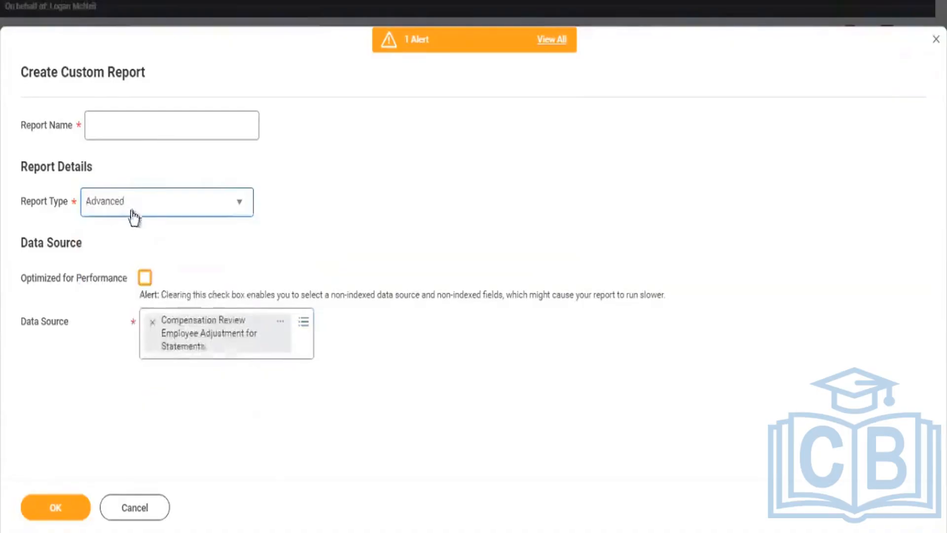
click(158, 202)
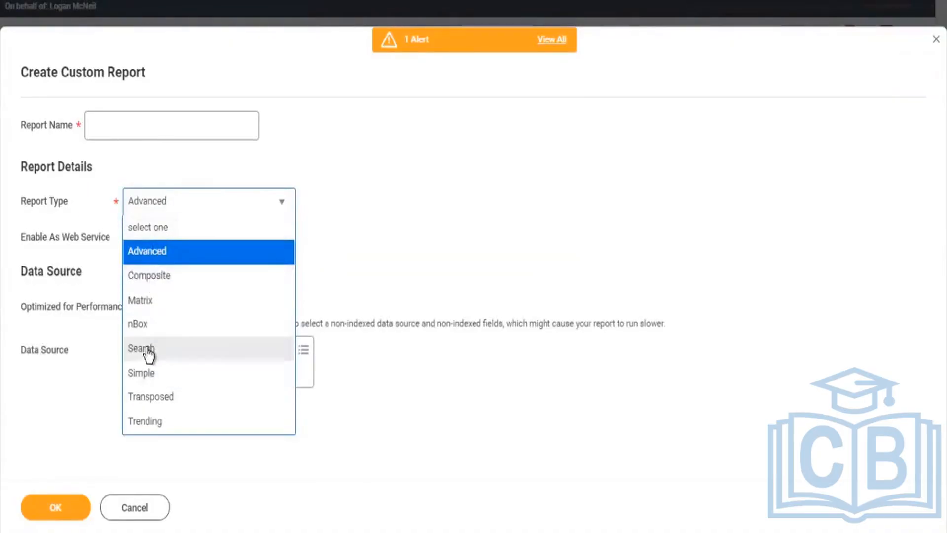
click(261, 359)
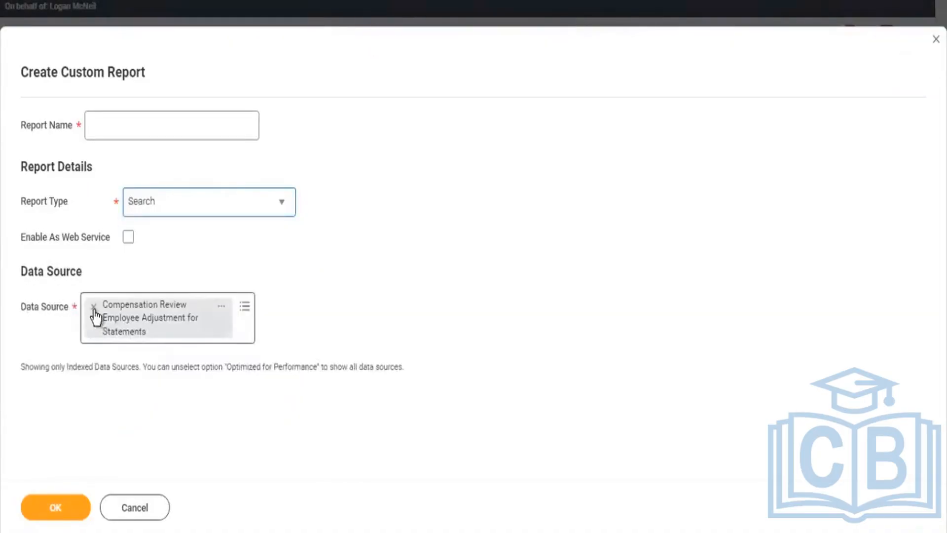
click(93, 306)
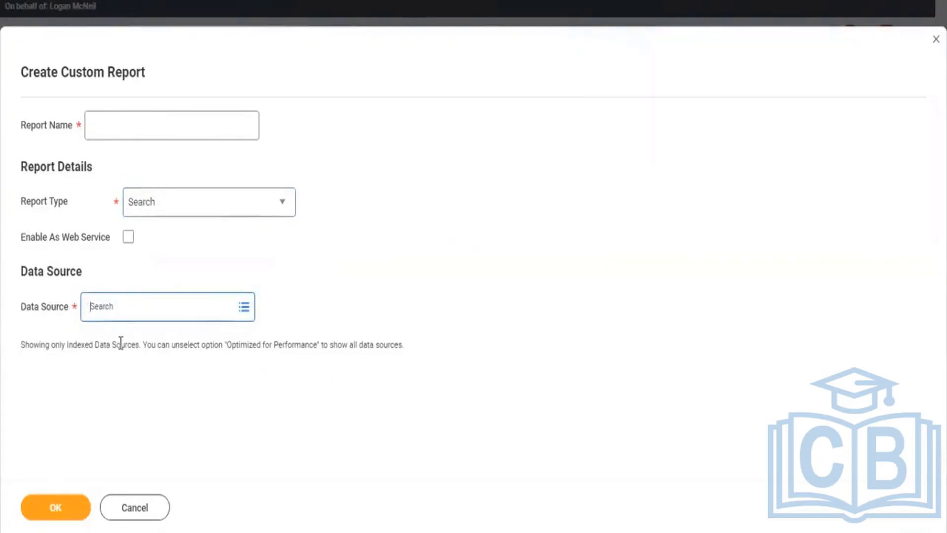
Step: Read the note about indexed data sources below the Data Source field
drag(93, 345, 131, 345)
drag(198, 345, 292, 345)
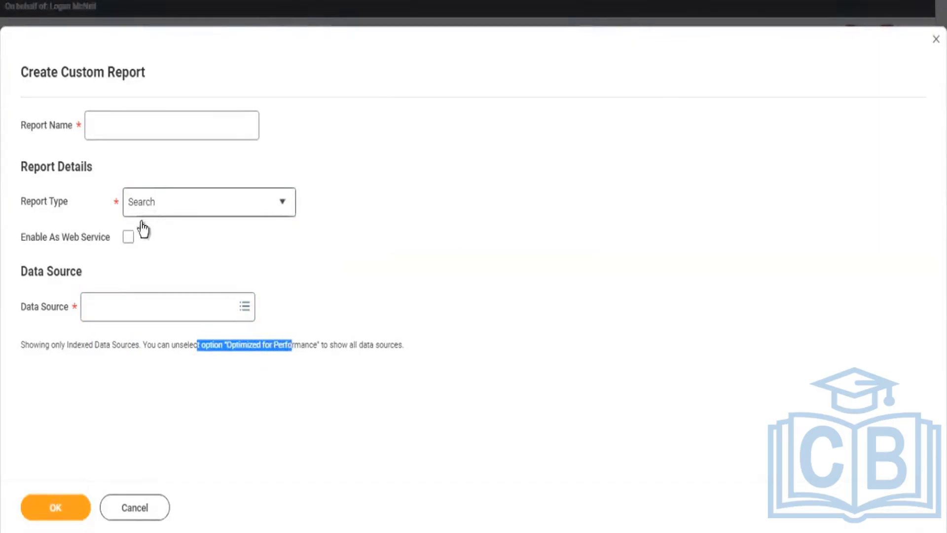
drag(44, 308, 34, 308)
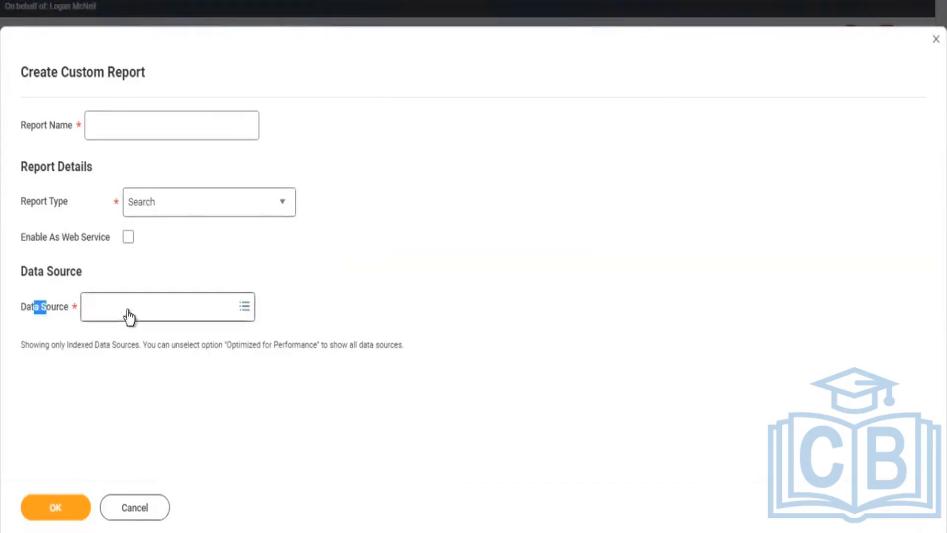
Step: Browse the full list of data sources available for the Search report type
click(129, 311)
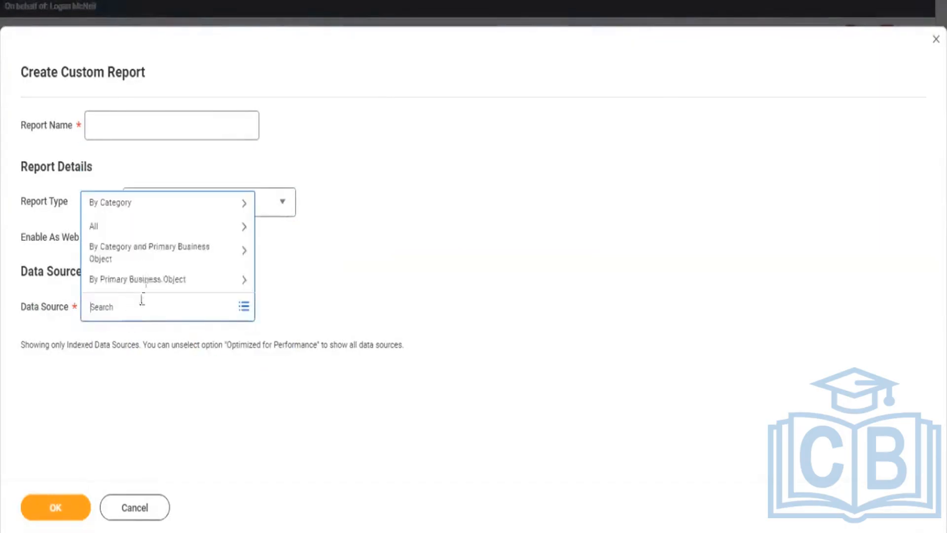
click(141, 233)
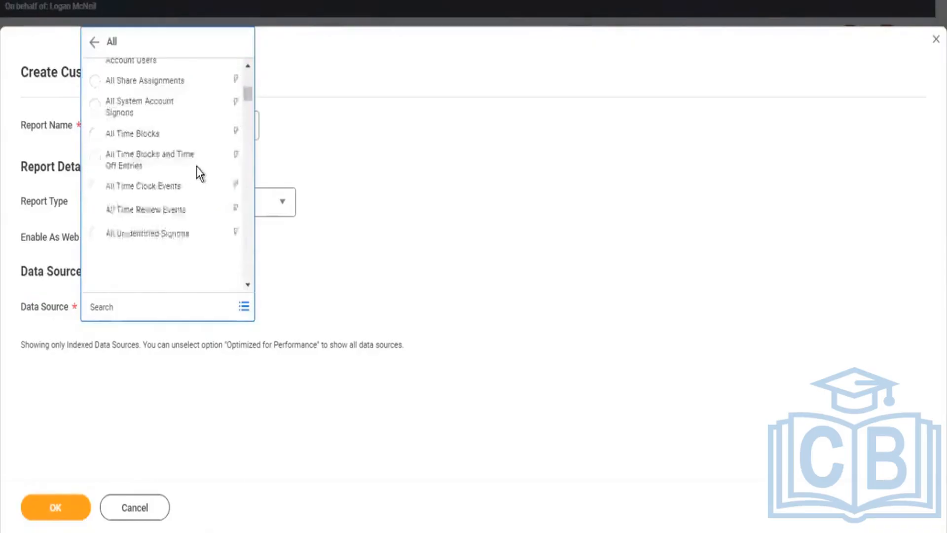
scroll(196, 158, up, 10)
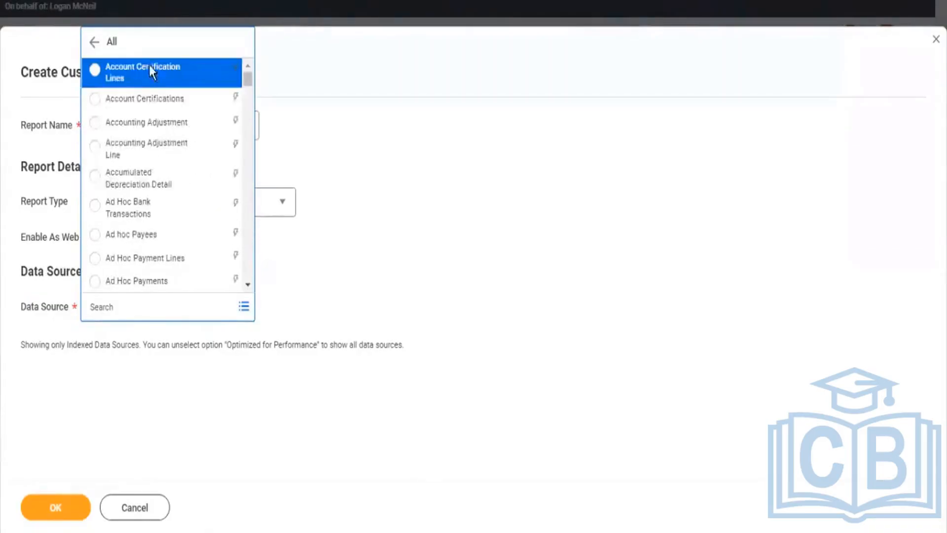
scroll(169, 202, down, 3)
scroll(180, 202, down, 2)
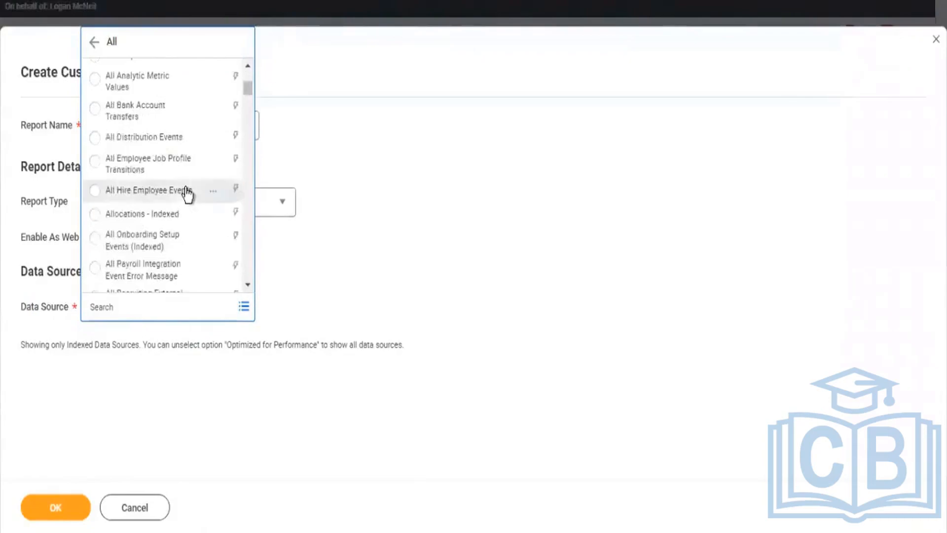
scroll(209, 184, down, 3)
scroll(212, 186, down, 4)
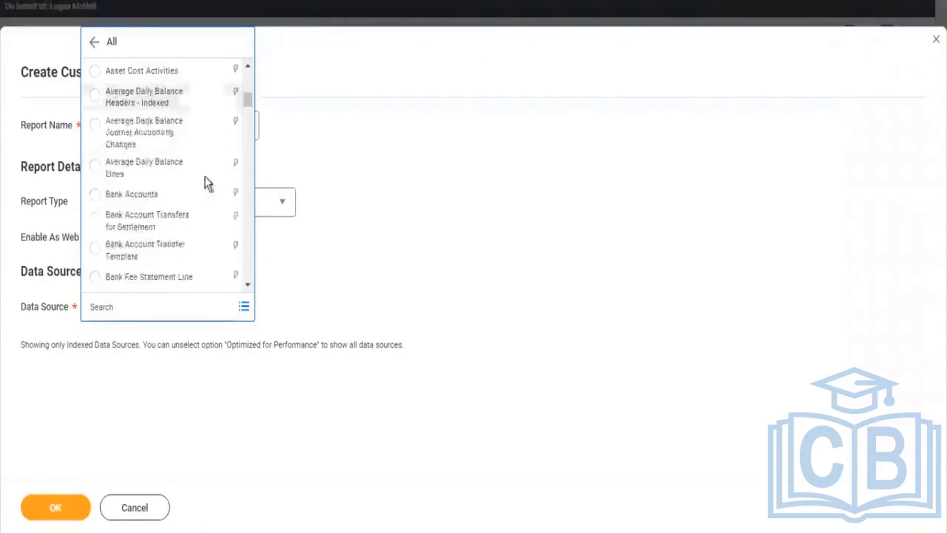
scroll(199, 161, up, 3)
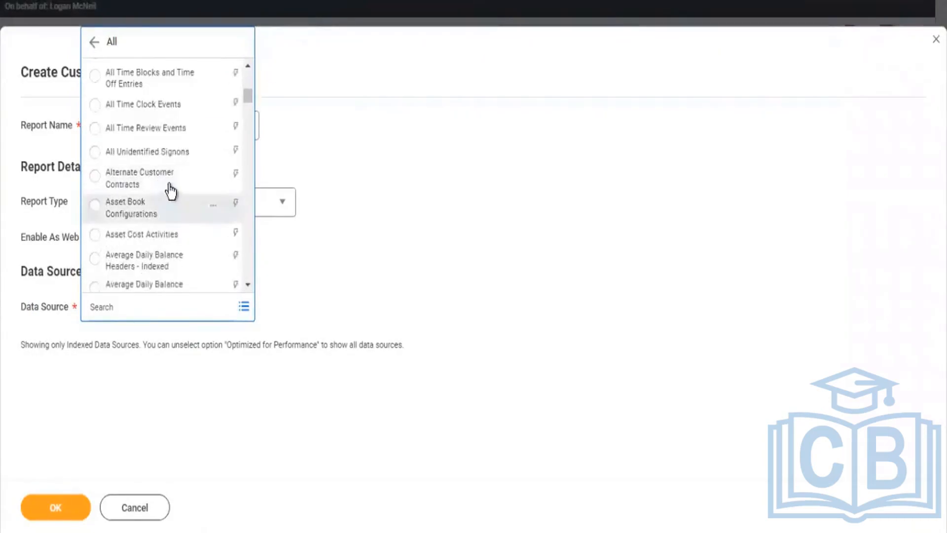
scroll(182, 148, up, 2)
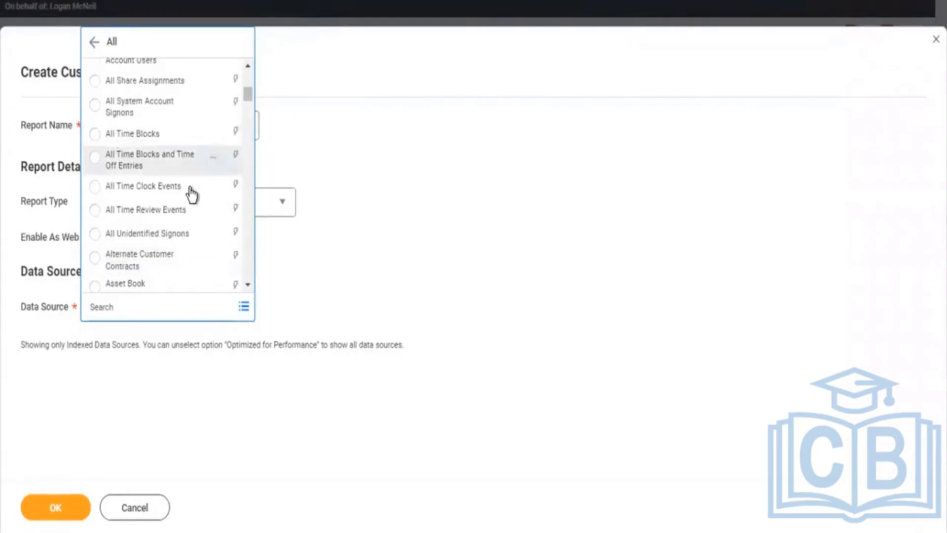
scroll(192, 192, down, 5)
scroll(200, 202, down, 5)
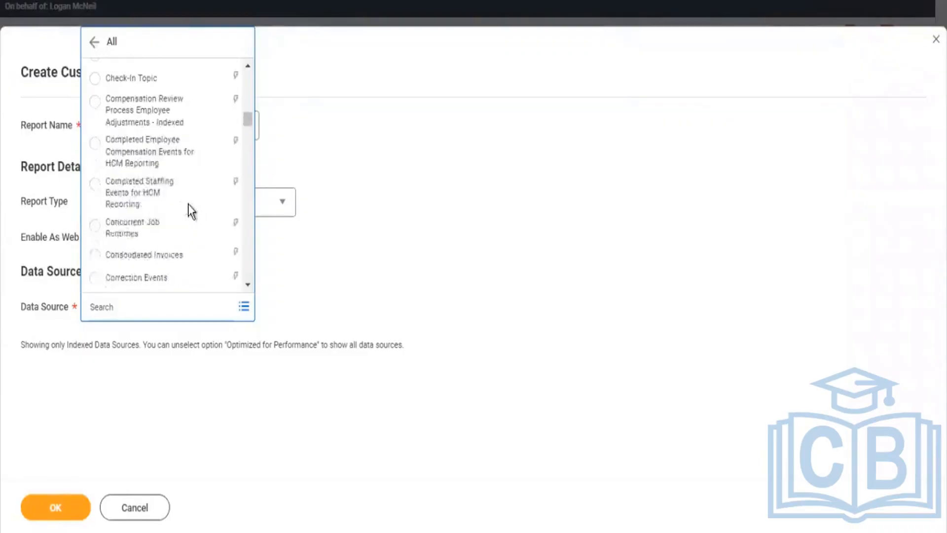
scroll(187, 207, down, 2)
scroll(197, 212, down, 6)
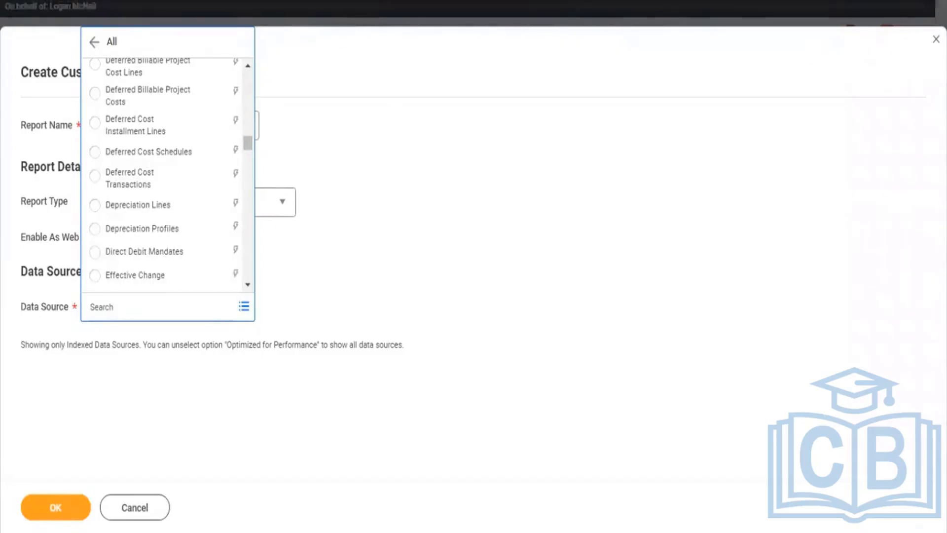
Step: Cancel the Create Custom Report form and discard its changes
click(935, 39)
click(134, 507)
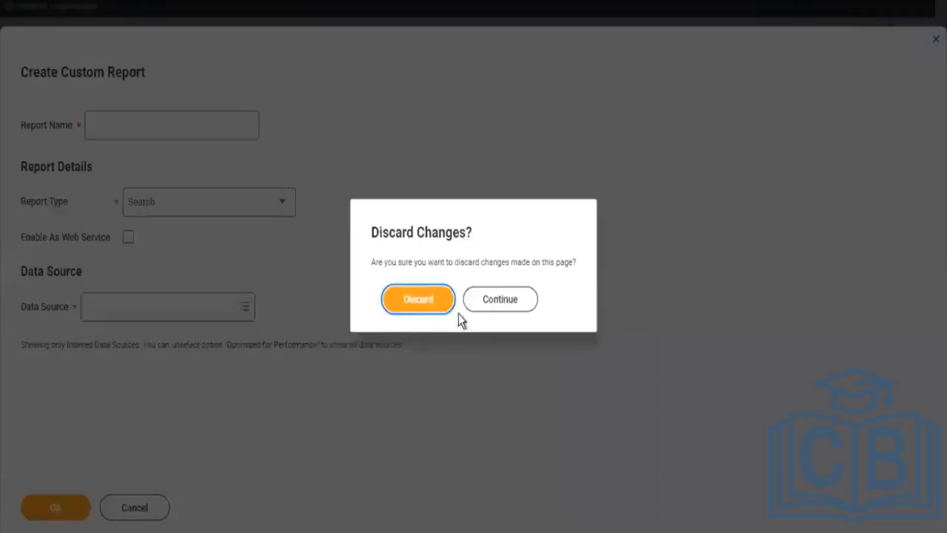
click(432, 305)
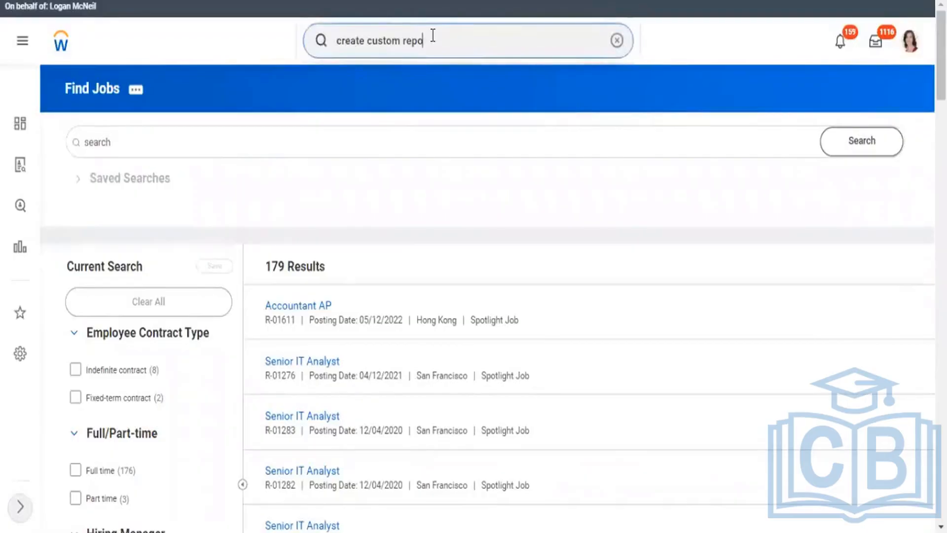
Step: Search for "create custom repo", open the Create Custom Report task and show the available report types
drag(428, 39, 301, 60)
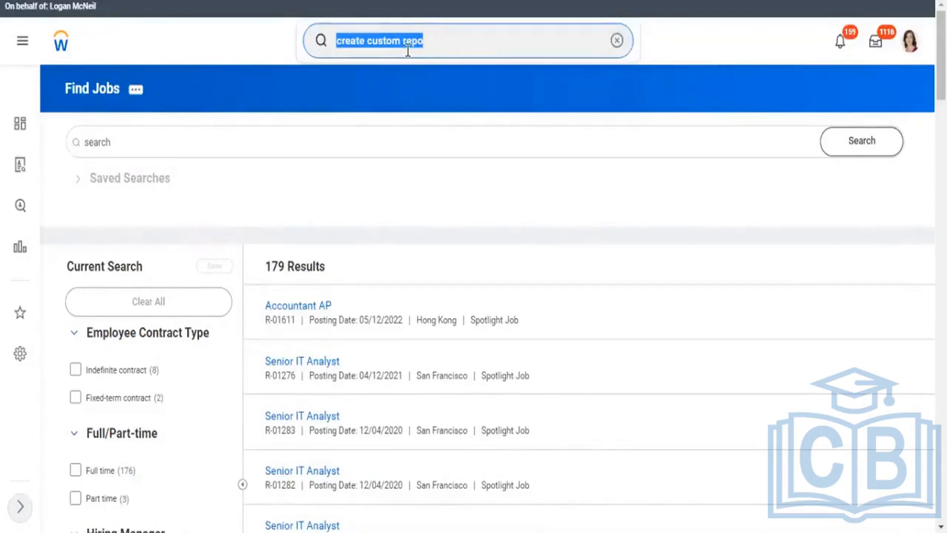
text(create )
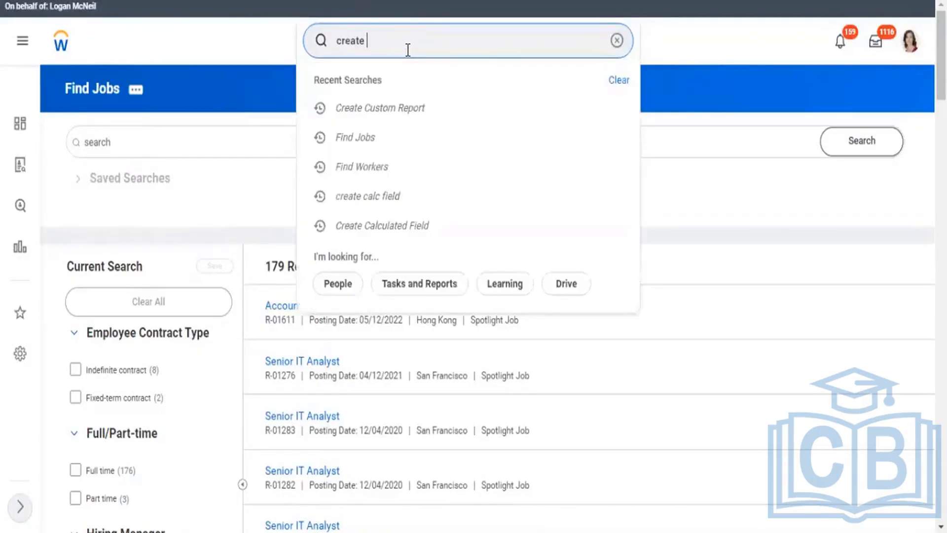
text(custom repo)
key(Return)
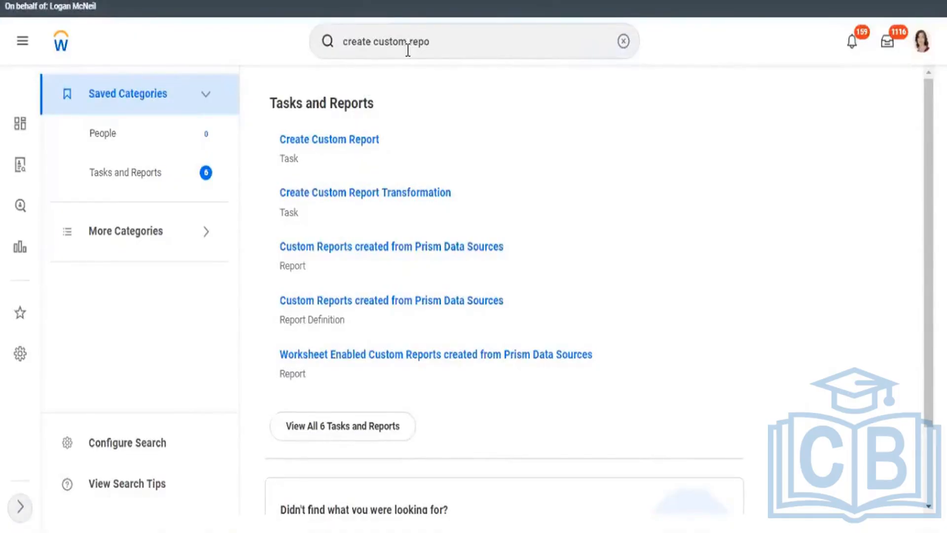
click(334, 140)
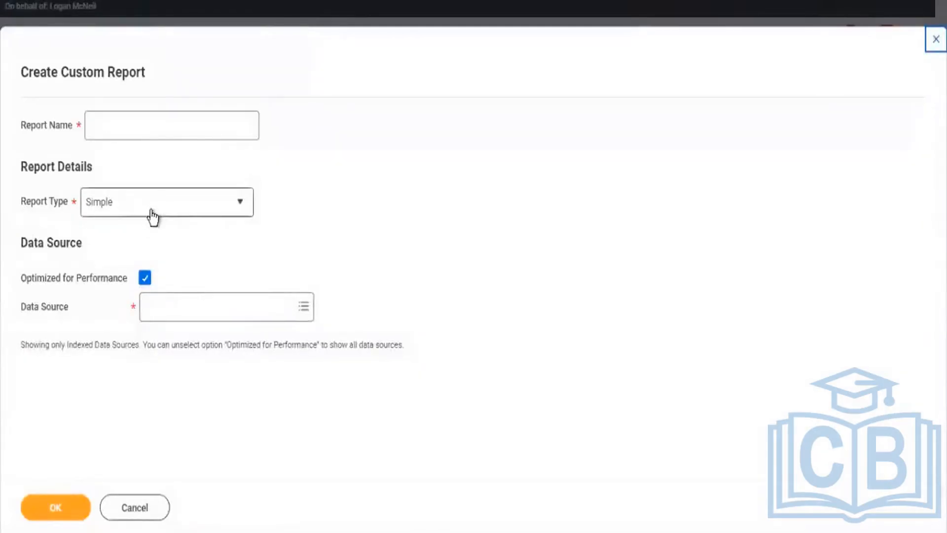
click(153, 216)
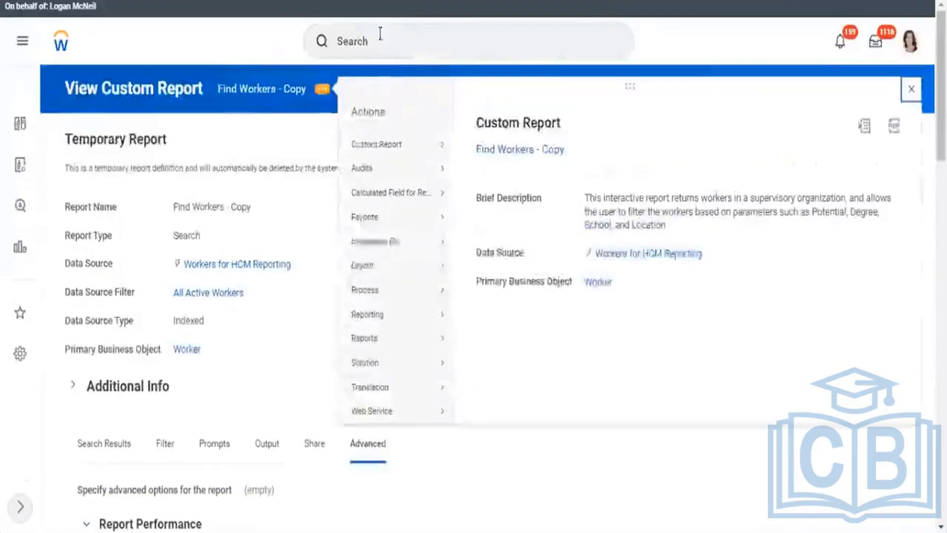
click(396, 45)
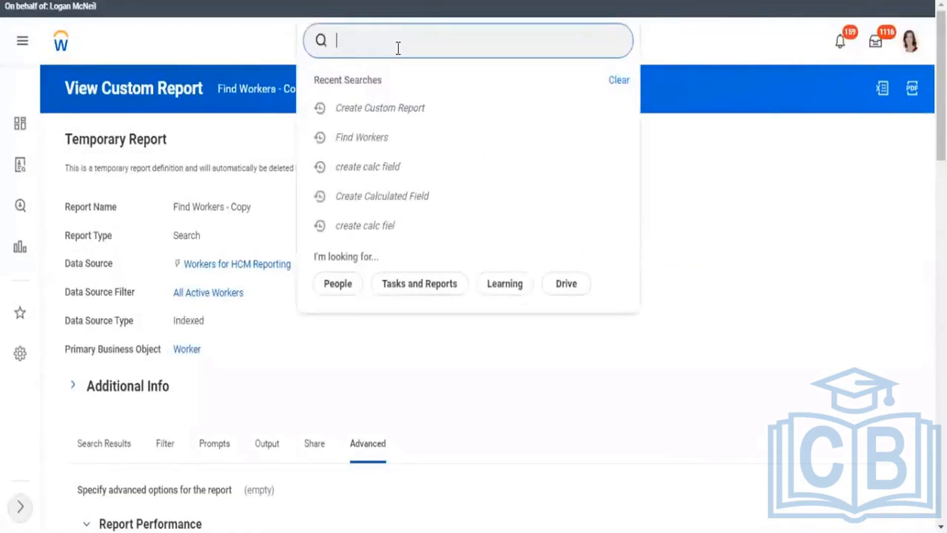
text(create)
key(BackSpace)
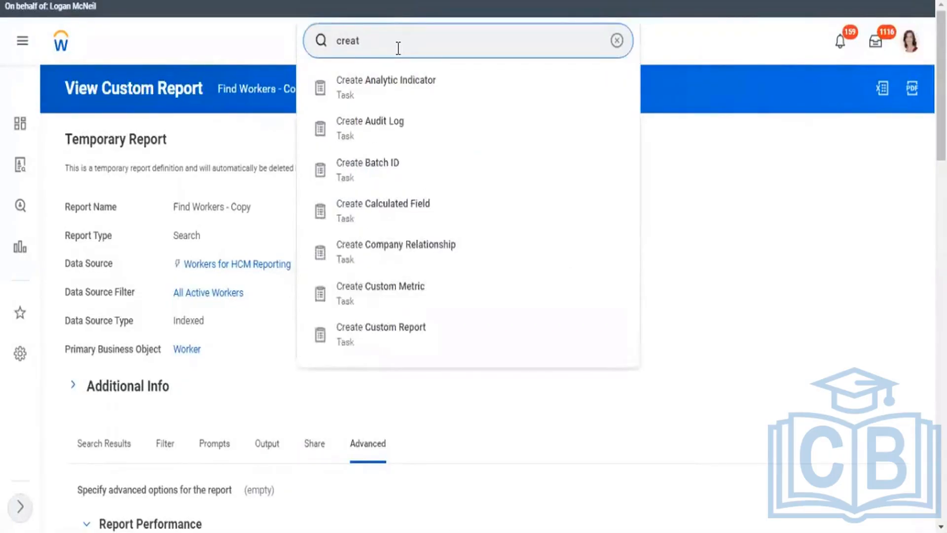
key(BackSpace)
key(BackSpace)
key(BackSpace)
key(BackSpace)
key(BackSpace)
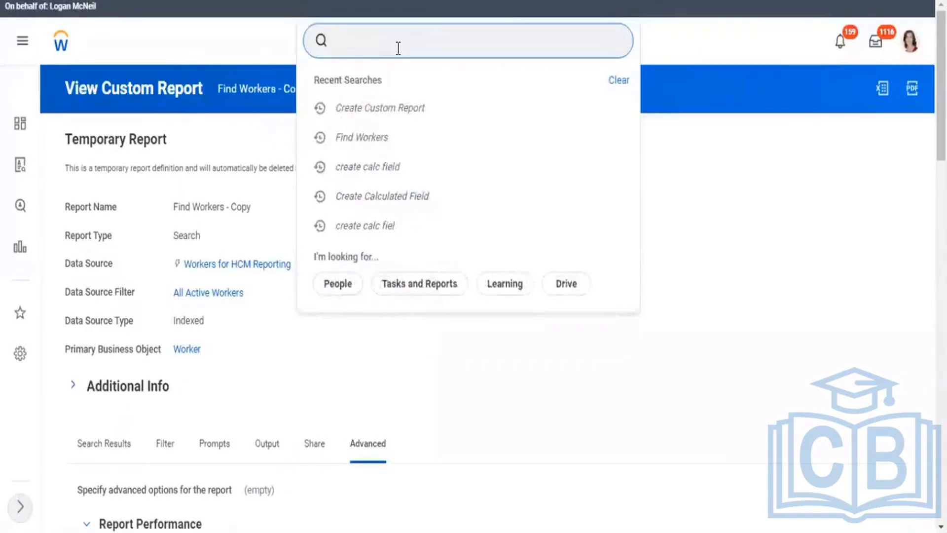
Step: Search for "potential by", open the definition of Talent Calibration - Potential by Performance and check its report type
text(potential)
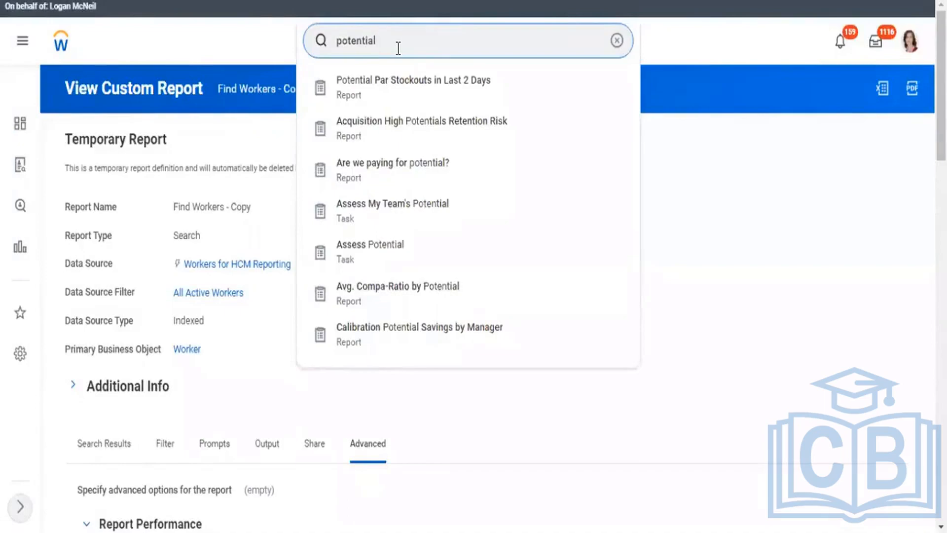
text( by)
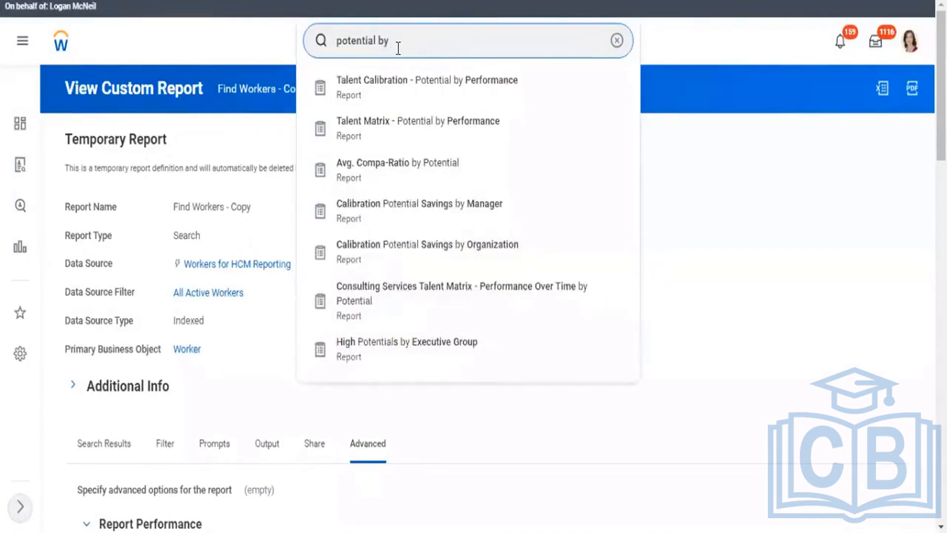
click(556, 132)
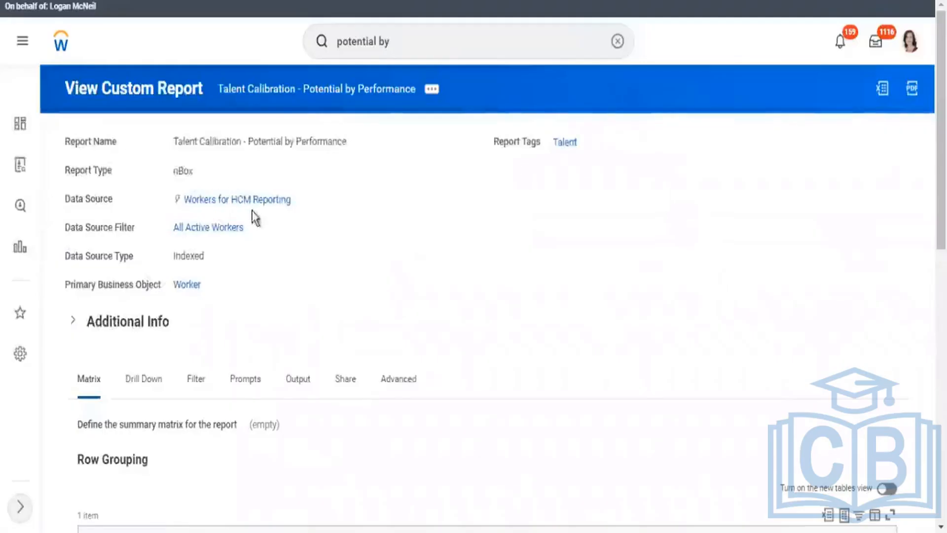
scroll(276, 198, down, 5)
scroll(318, 169, up, 5)
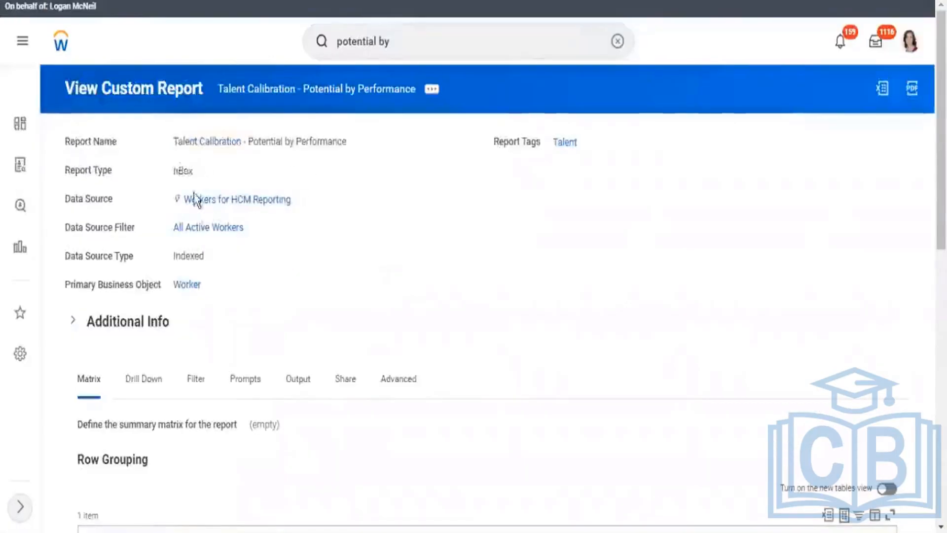
drag(189, 170, 173, 170)
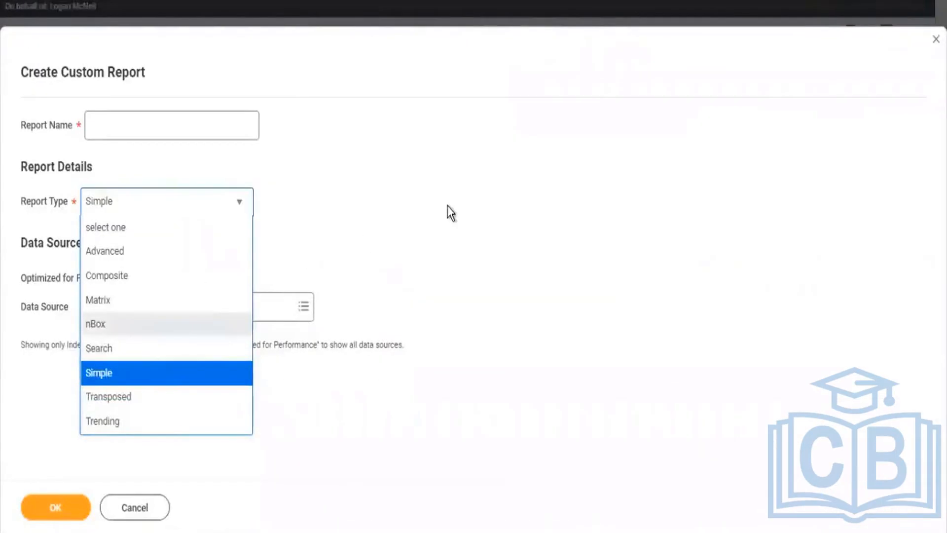
Step: Set the new custom report's type to nBox and read the note about indexed data sources
key(Return)
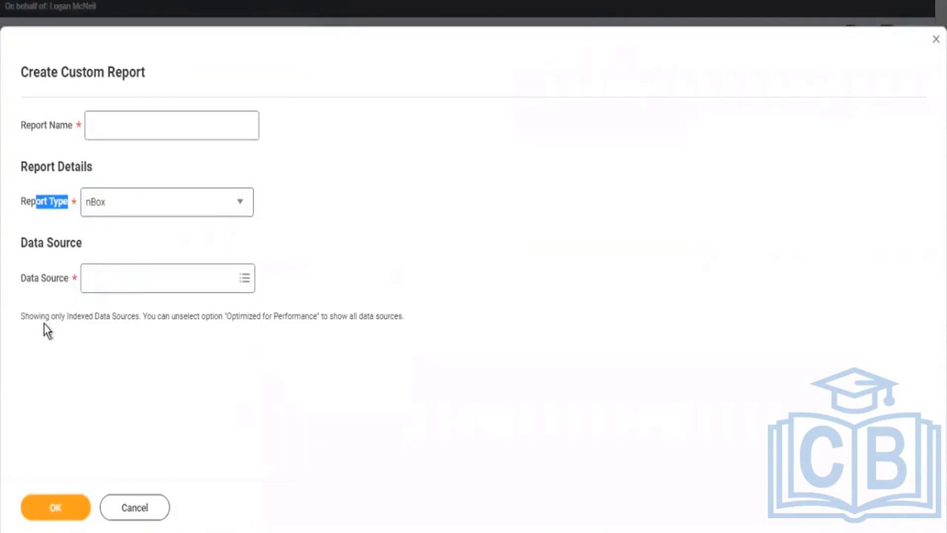
drag(45, 316, 128, 327)
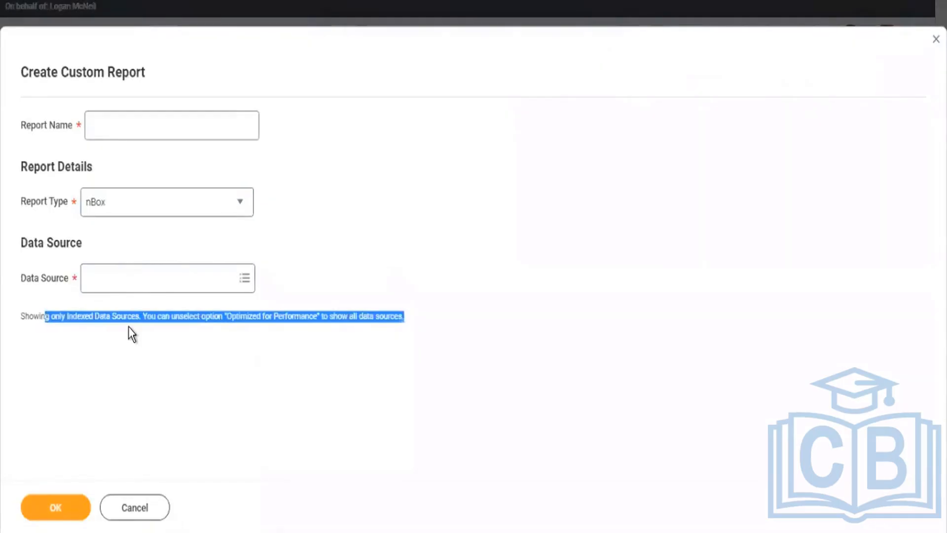
drag(11, 121, 55, 129)
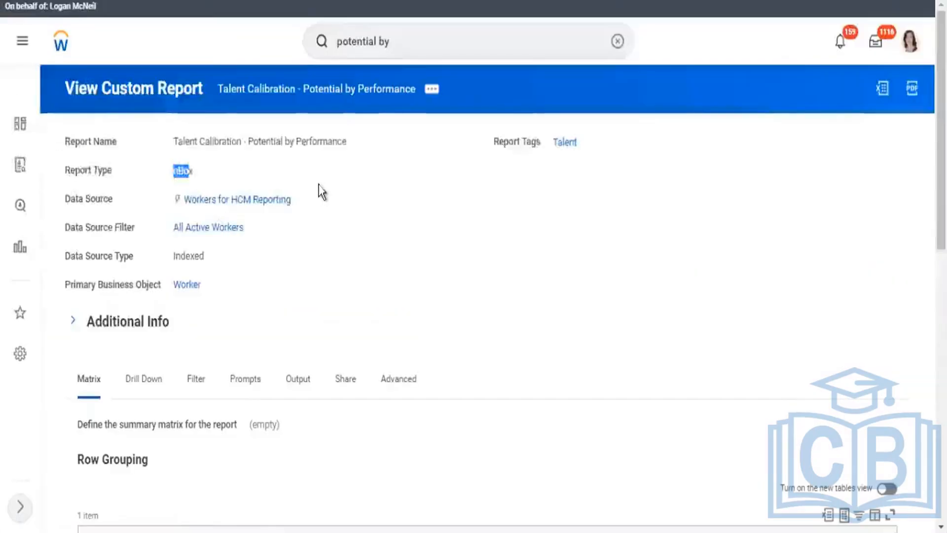
Step: Switch to the Excel sheet and enter the label "Potential" in cell F42, below the existing entries
scroll(326, 188, down, 3)
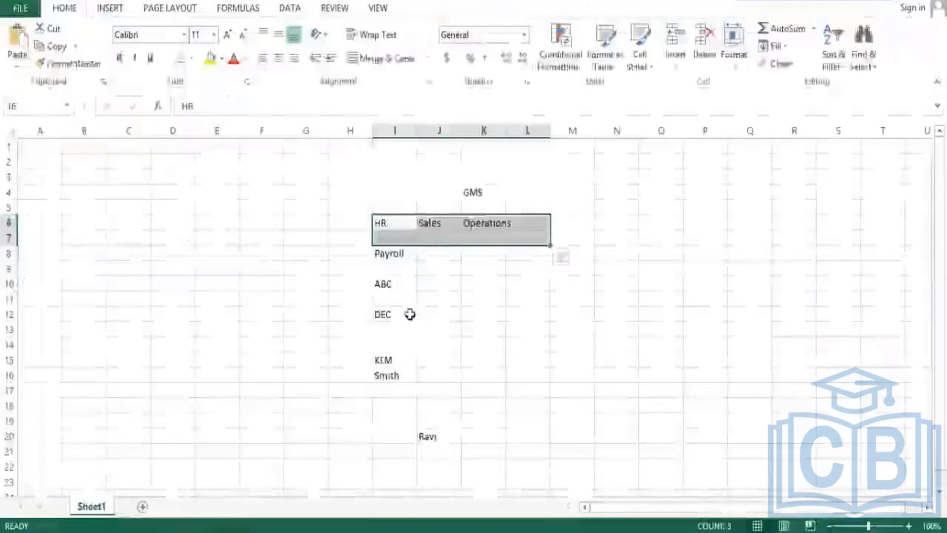
scroll(379, 378, down, 4)
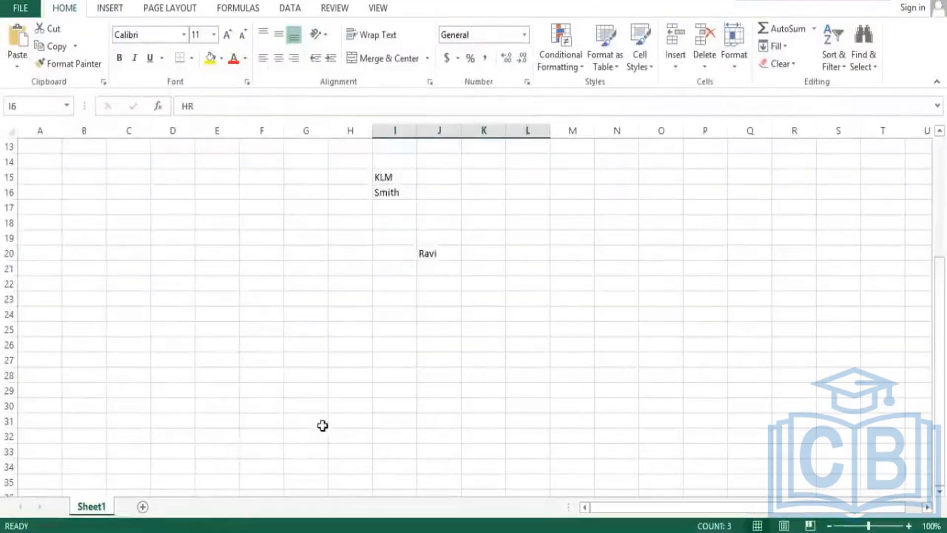
scroll(324, 425, down, 3)
click(281, 450)
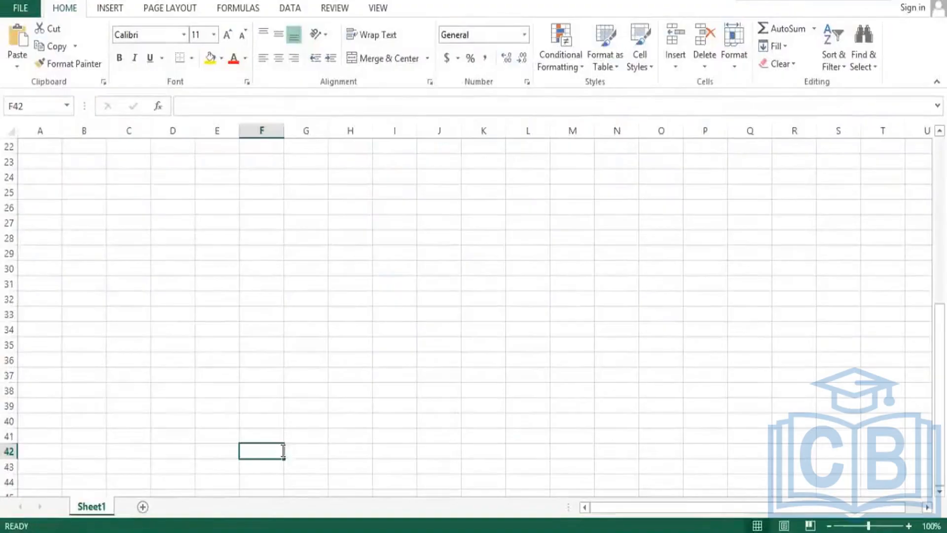
text(Potenati)
key(BackSpace)
key(BackSpace)
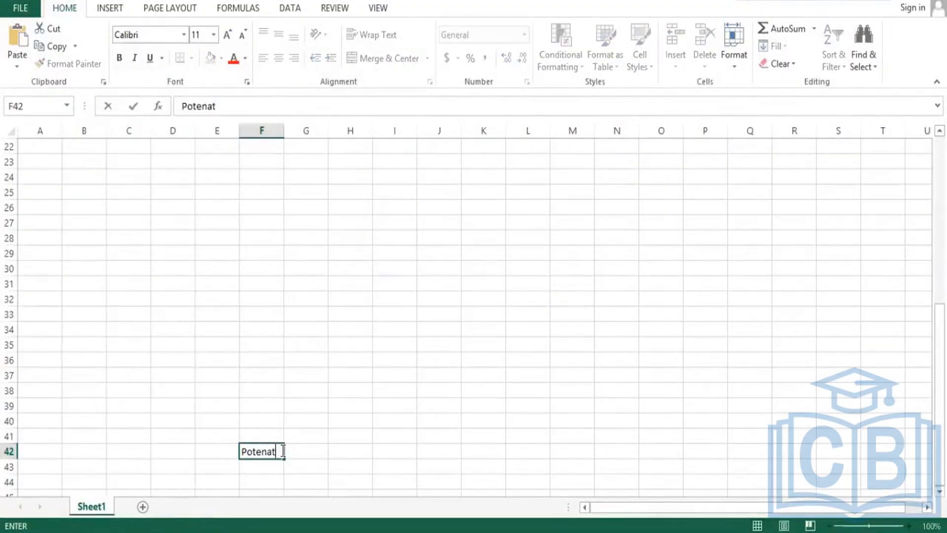
key(BackSpace)
key(BackSpace)
key(BackSpace)
text(ential)
key(Tab)
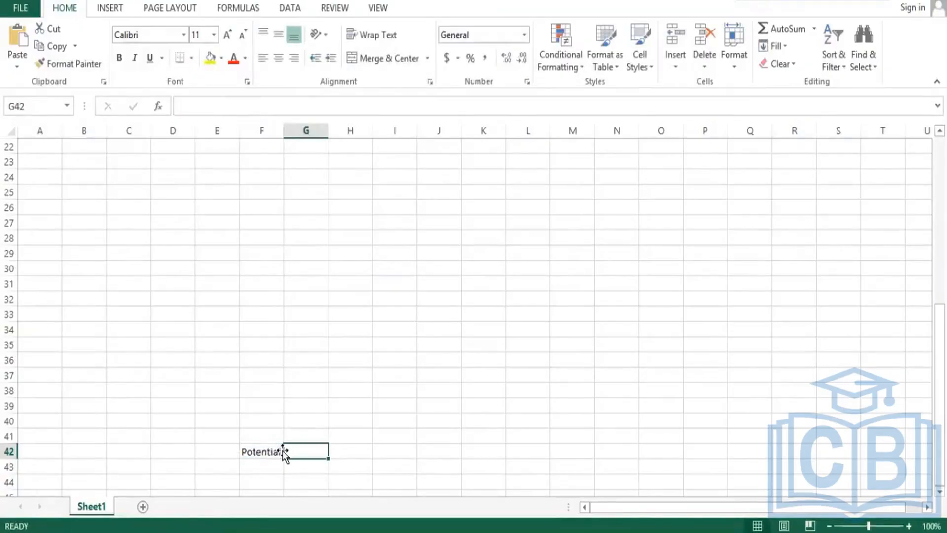
Step: Enter the rating values 1 in G42, 2 in F43 and 3 in F44
text(1)
key(Return)
text(2)
key(Return)
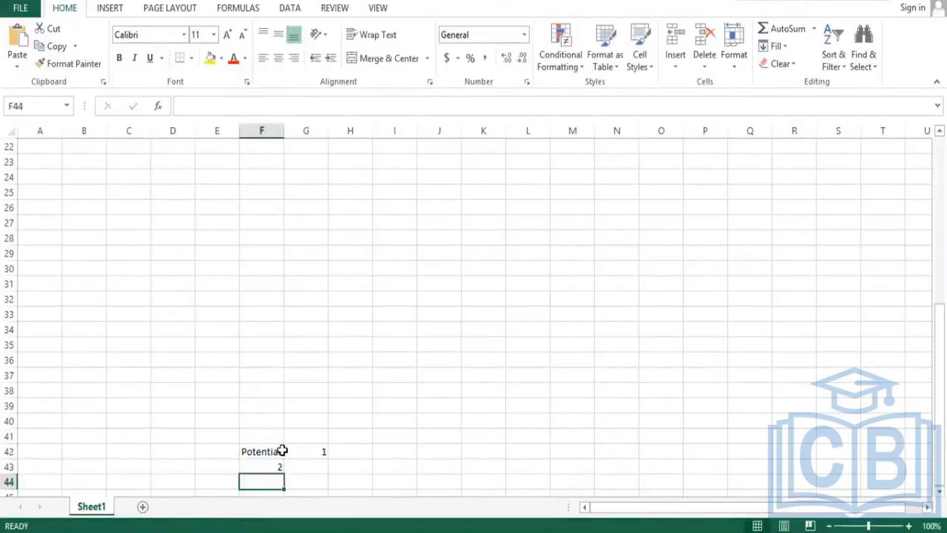
text(3)
key(Return)
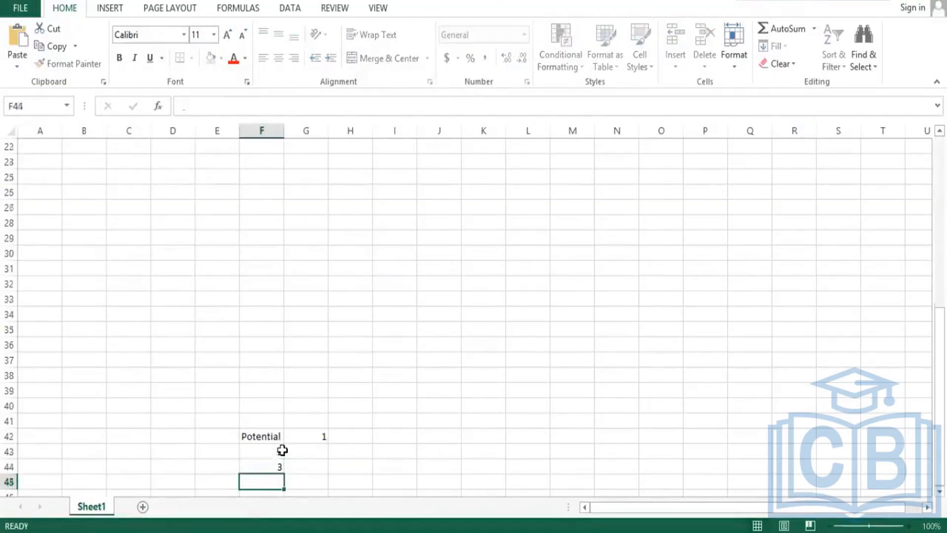
Step: Enter the performance ratings "Exc", "Ave" and "Below" in cells J42 to J44
click(454, 436)
text(E)
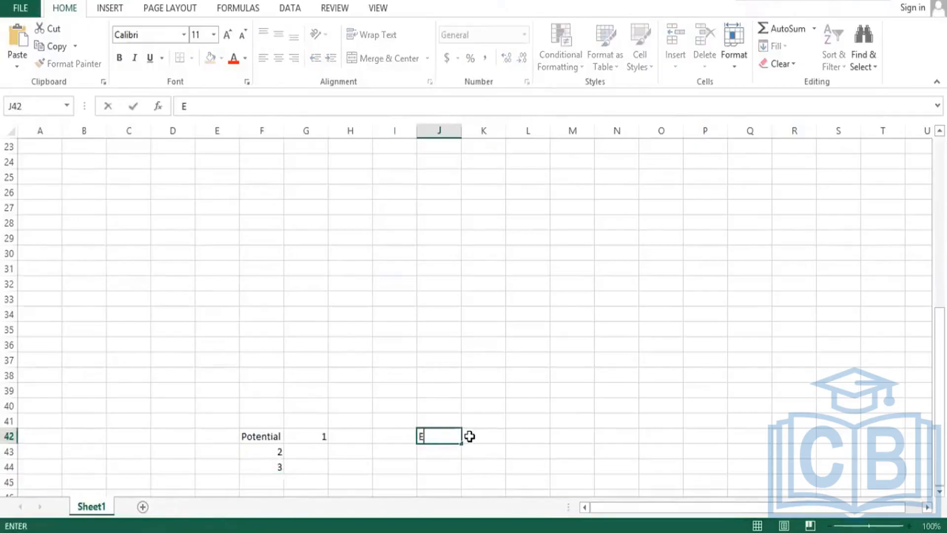
text(xc)
key(Return)
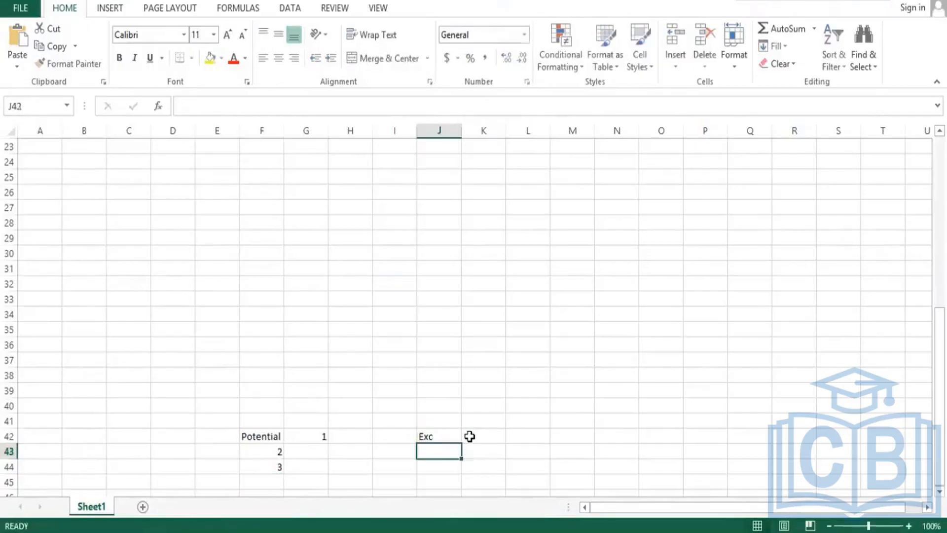
text(Ave)
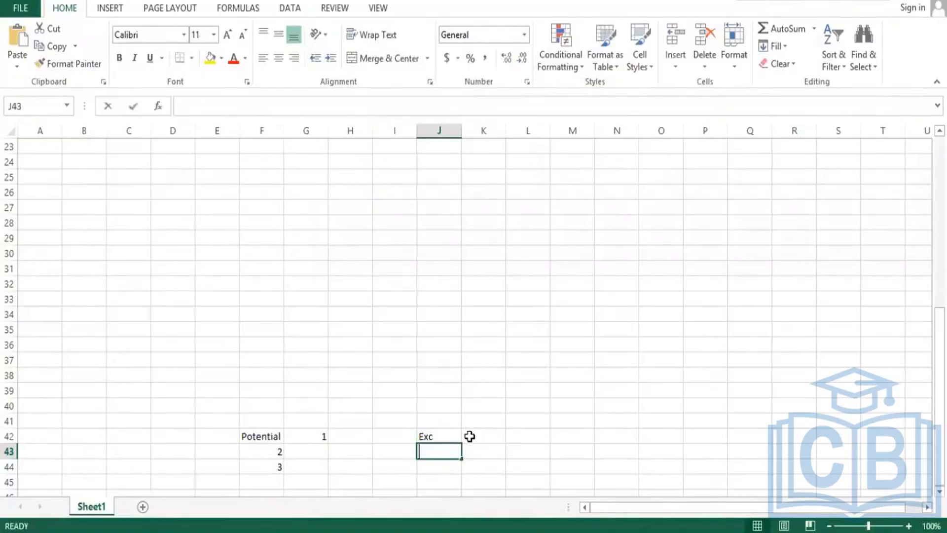
key(Return)
text(Below)
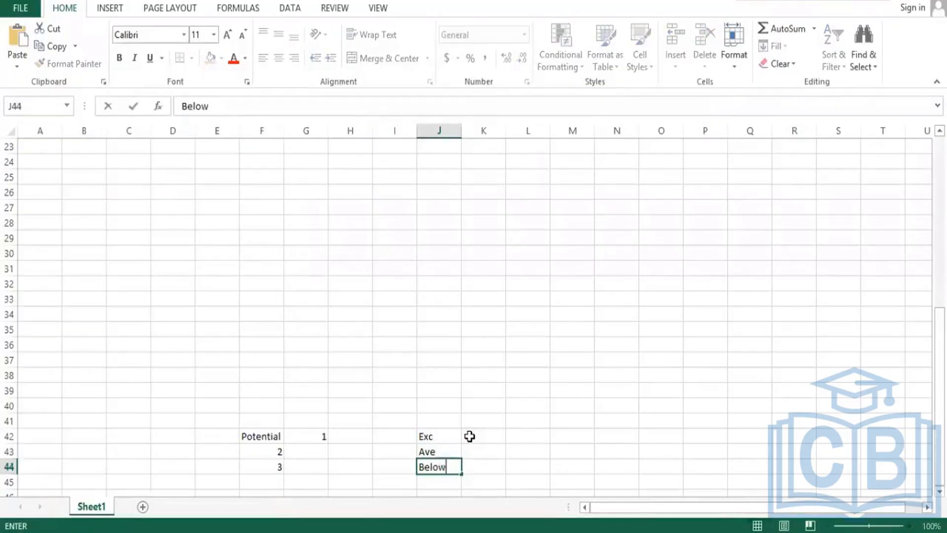
key(Return)
Step: Enter the axis label "Poten" in cell L41 to start a separate rating grid
scroll(424, 379, down, 2)
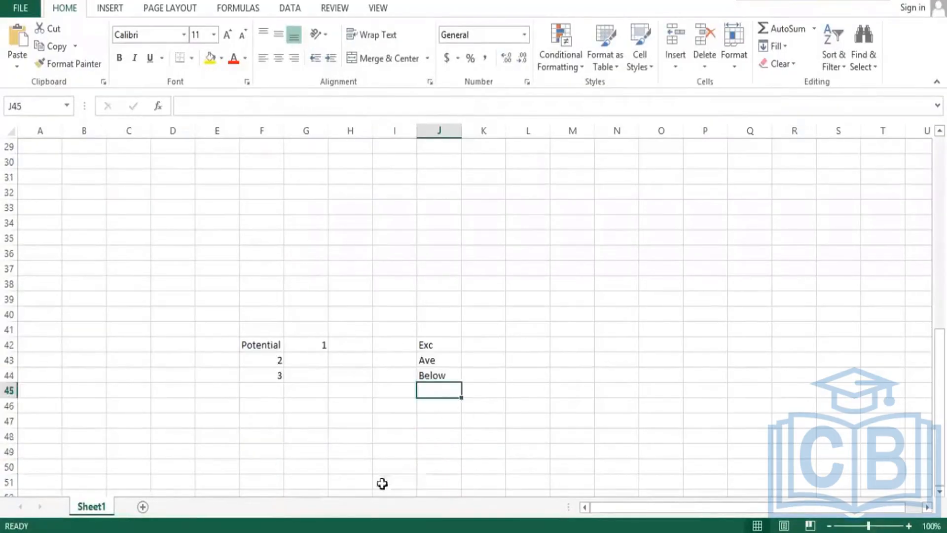
click(543, 330)
text(Poten)
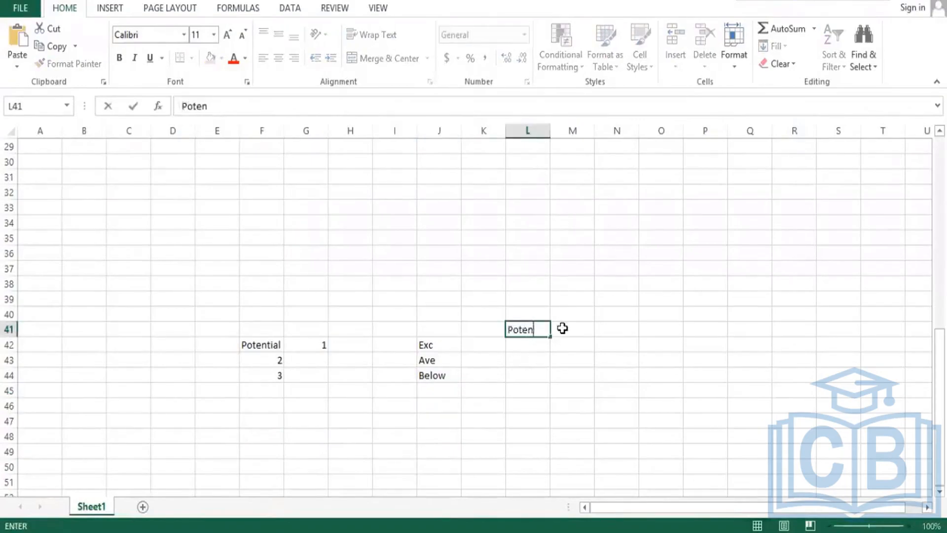
key(Return)
key(Up)
click(562, 328)
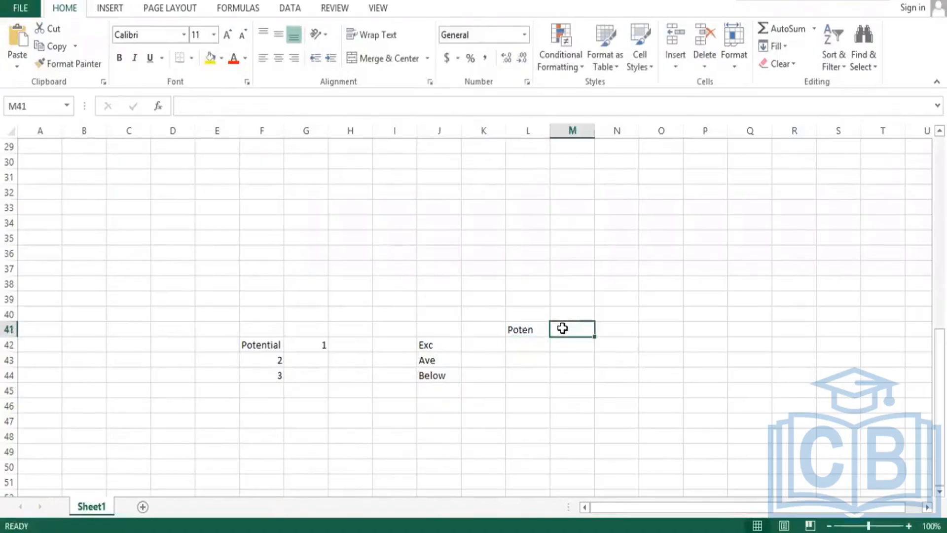
key(Left)
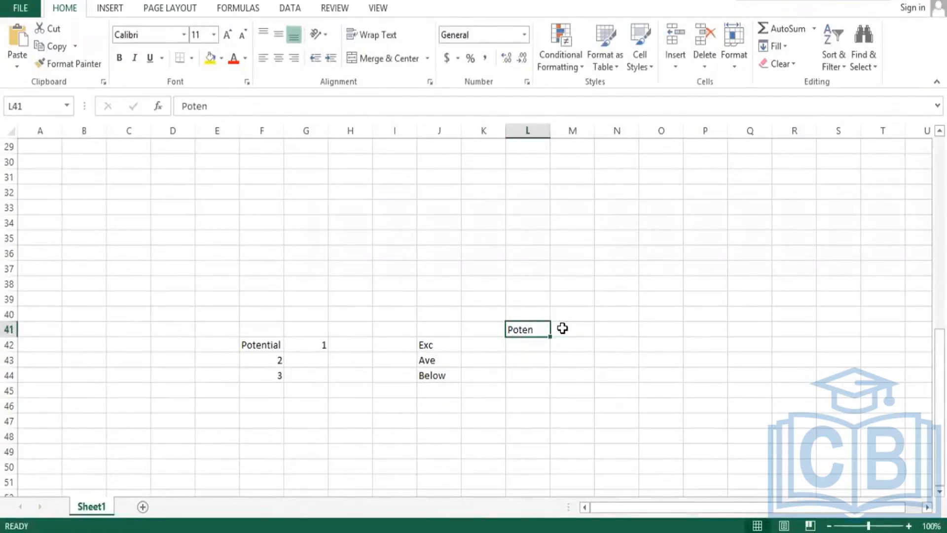
Step: Enter the label "Per" in cell L40, directly above "Poten"
key(Up)
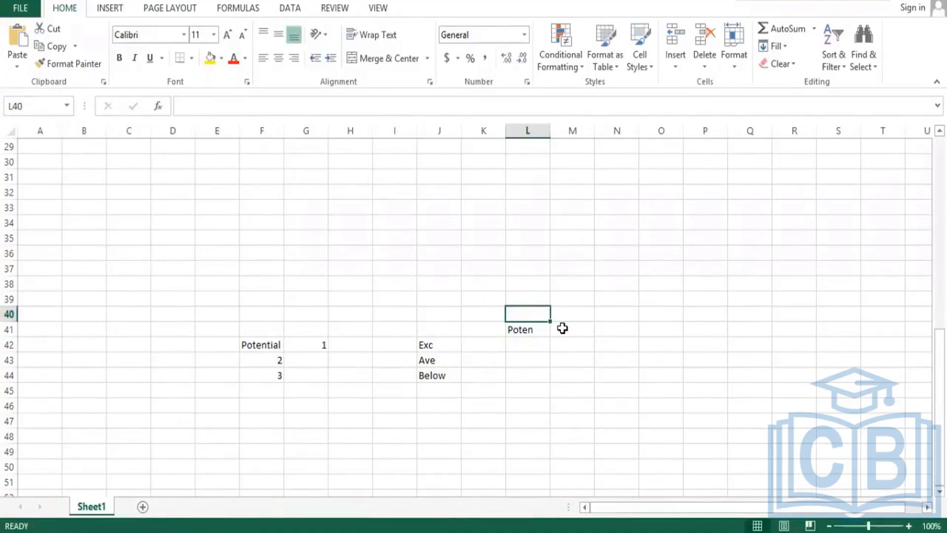
text(PEr)
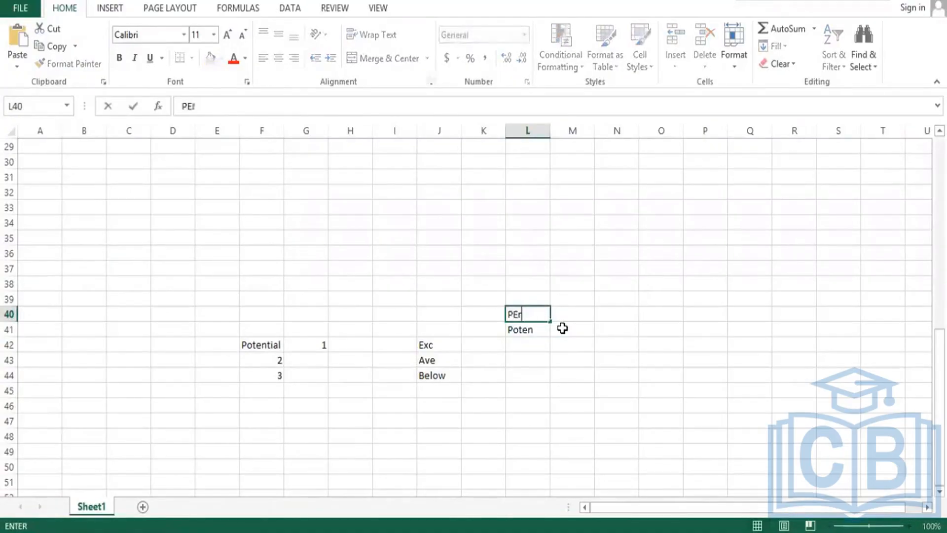
click(599, 358)
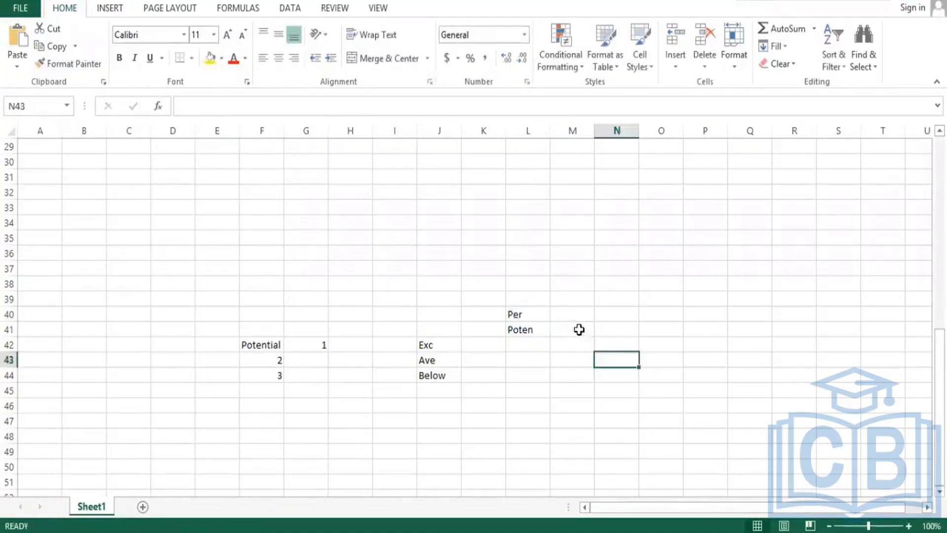
Step: Enter the potential ratings 1, 2 and 3 in cells M41 to O41, beside "Poten"
click(581, 330)
text(1)
key(Tab)
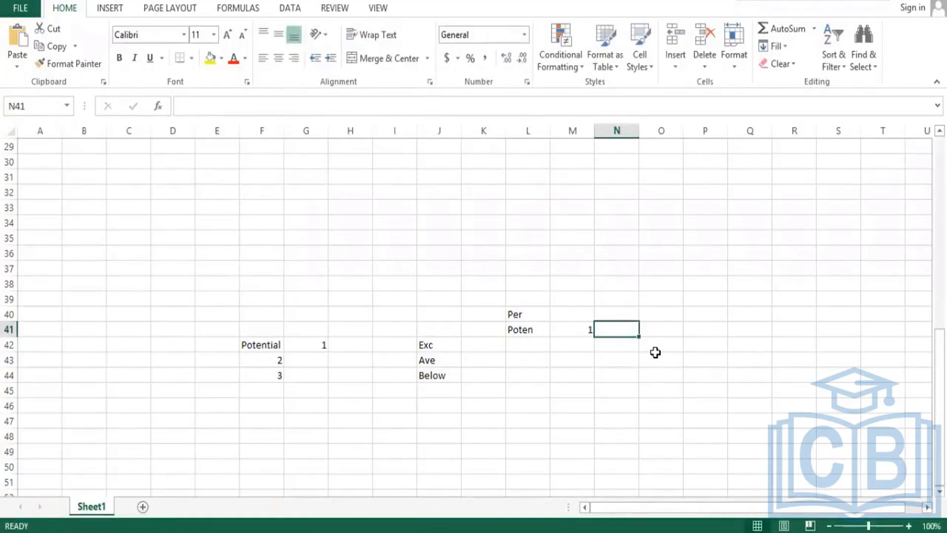
text(2)
key(Tab)
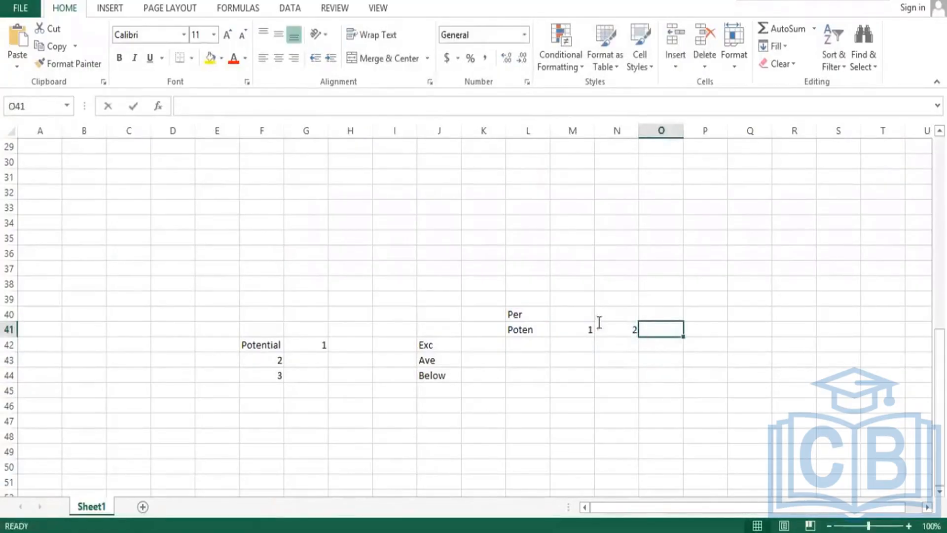
text(3)
click(572, 315)
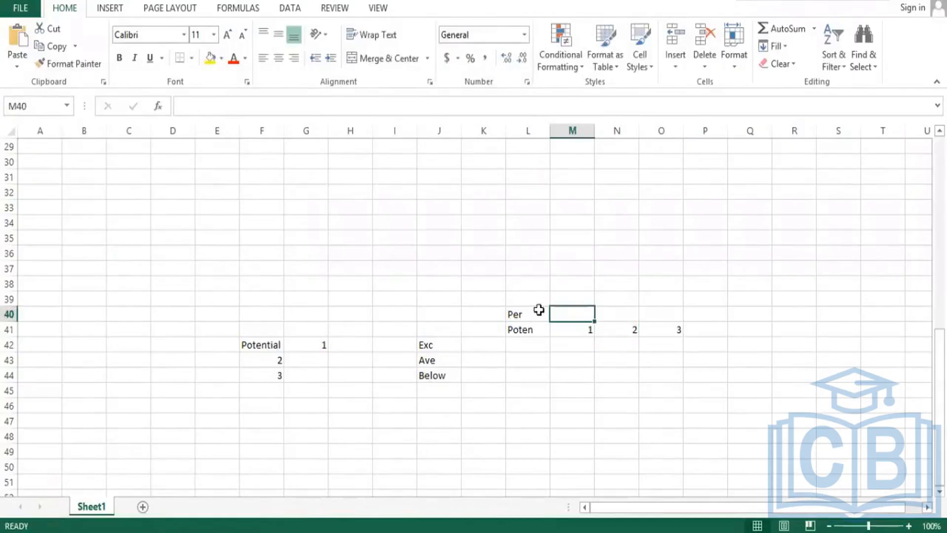
Step: Replace the label in cell L40 with the performance rating "Exe"
key(Left)
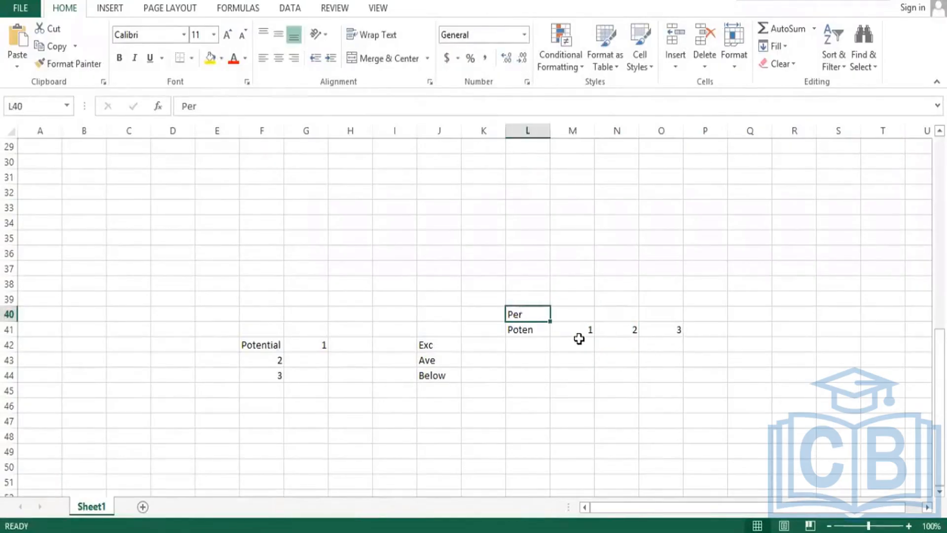
text(E)
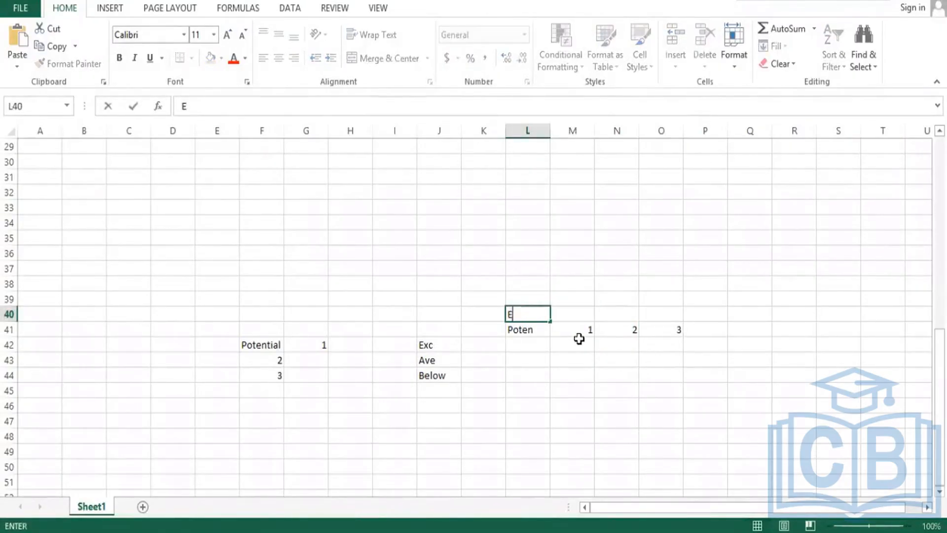
text(x)
key(BackSpace)
key(BackSpace)
key(Return)
key(Up)
text(E)
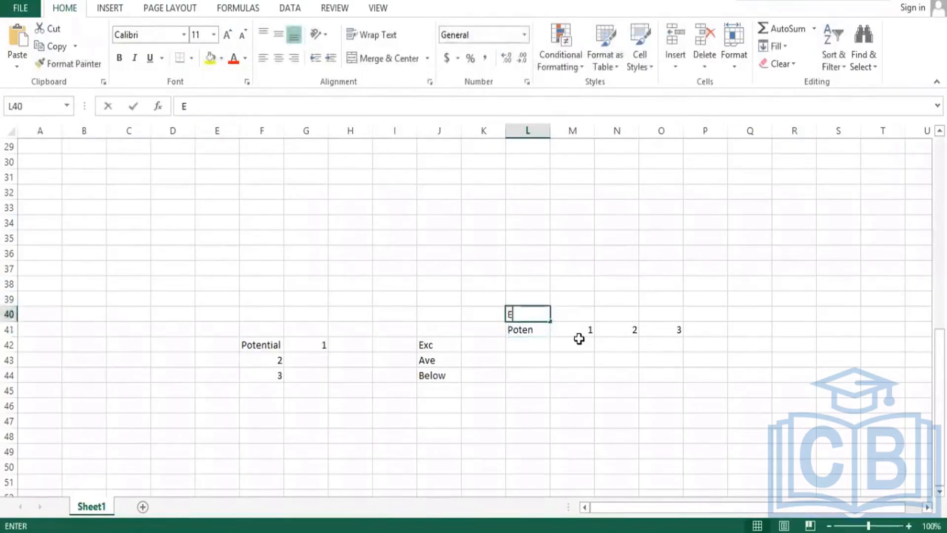
text(xe)
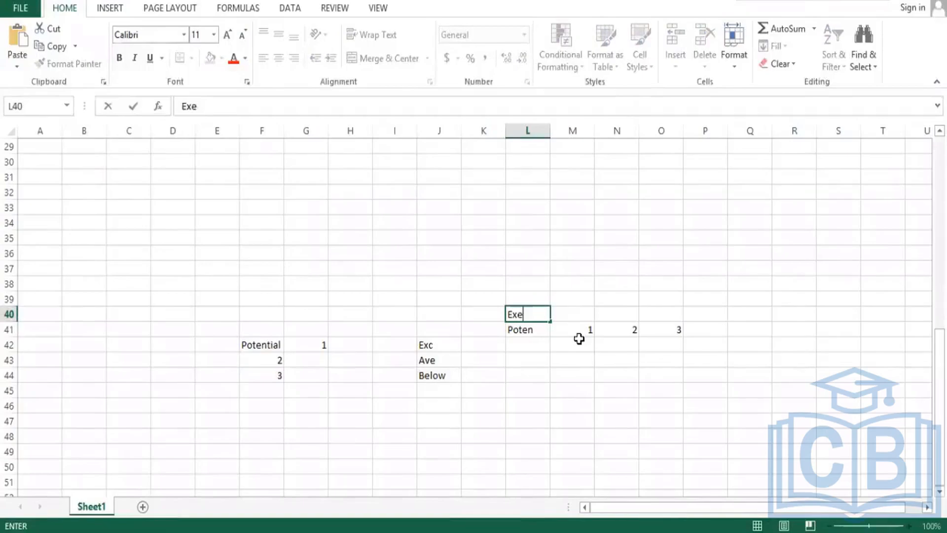
key(Return)
Step: Enter the performance rating "Ave" in L39 and "Below" in L38, stacked above "Exe"
key(Up)
text(Ave)
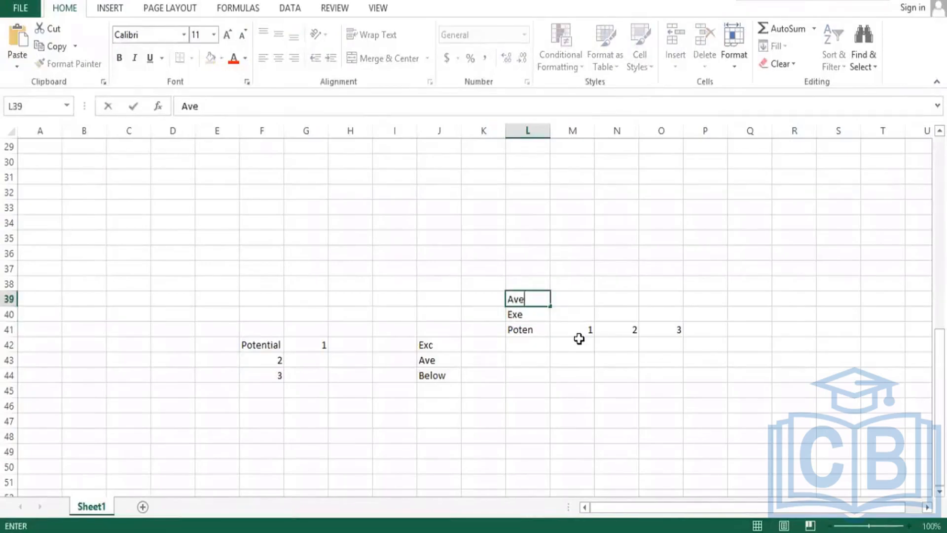
key(Up)
text(Ve)
key(BackSpace)
key(BackSpace)
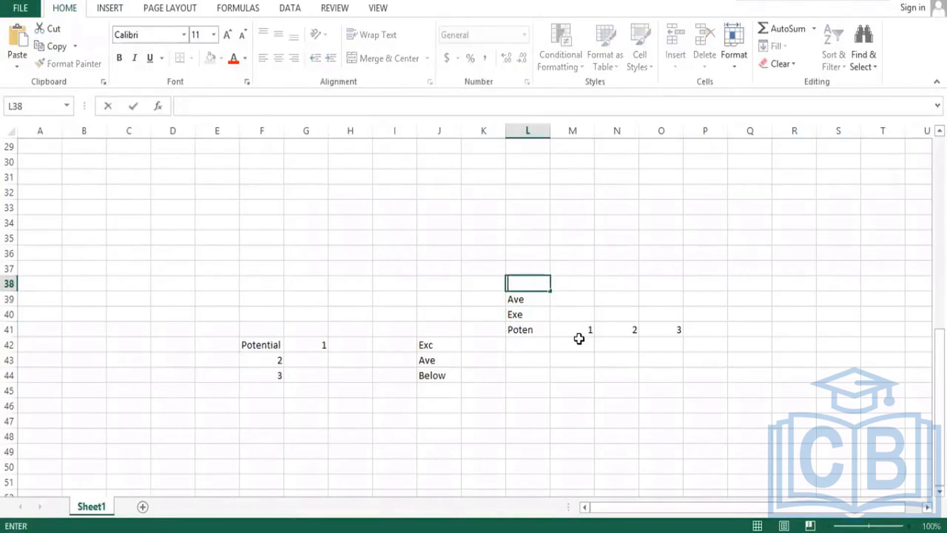
text(V)
key(BackSpace)
text(Below)
key(Return)
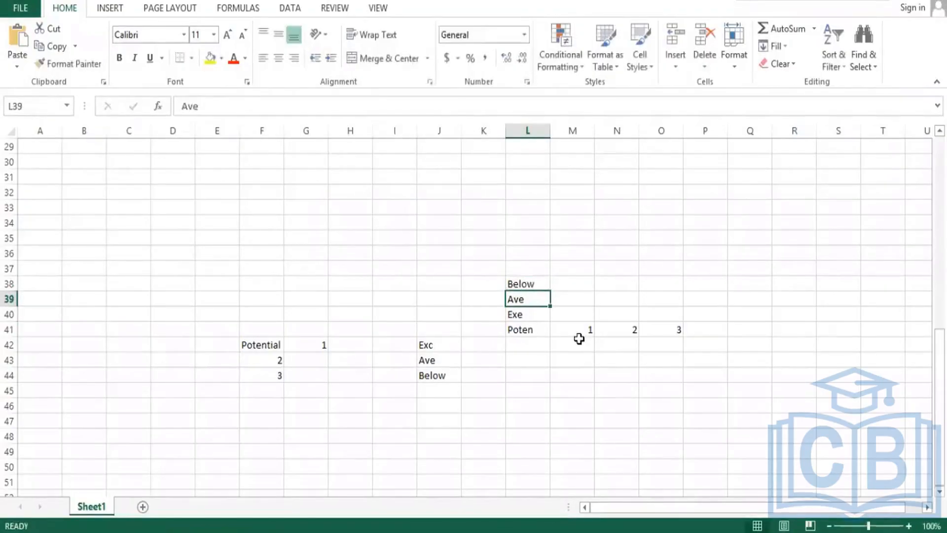
Step: Enter an employee's name in cell N39, where the "Ave" row meets potential rating 2
click(438, 359)
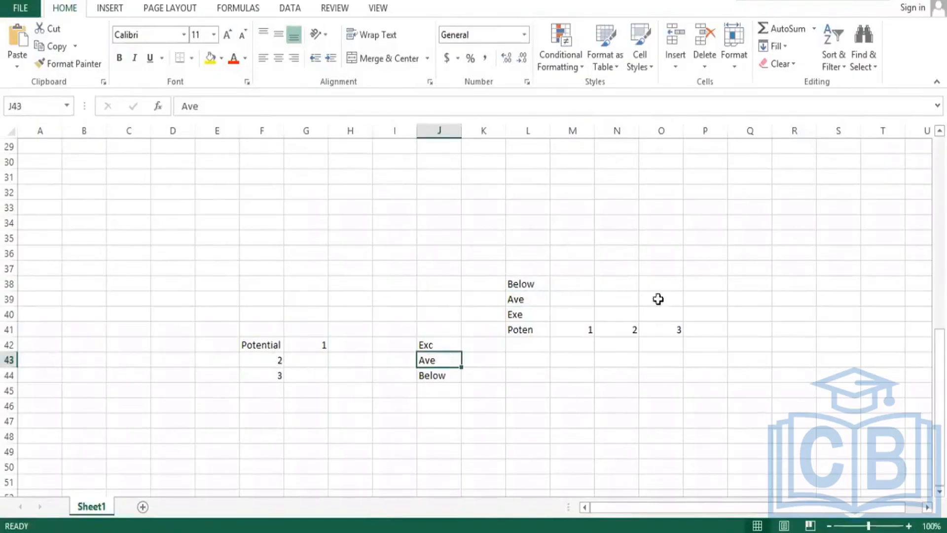
click(539, 298)
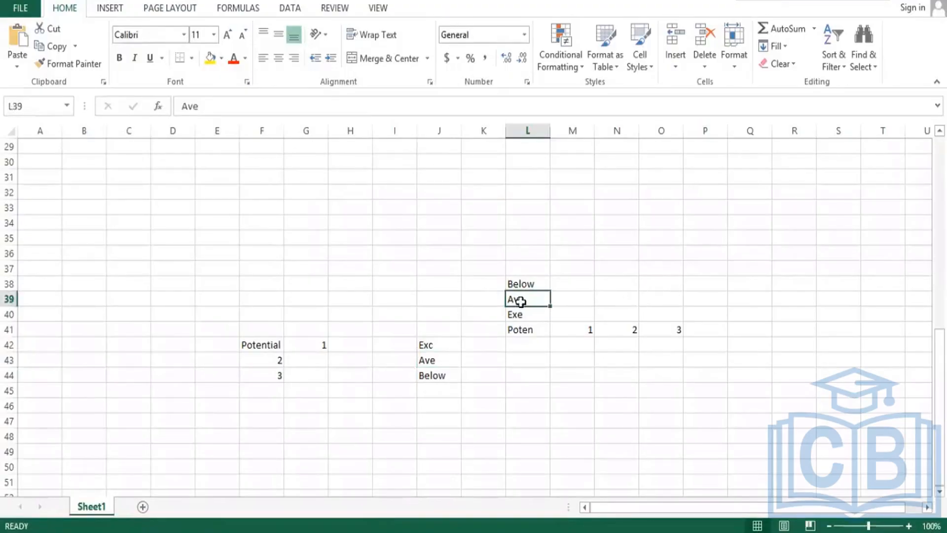
drag(533, 298, 616, 296)
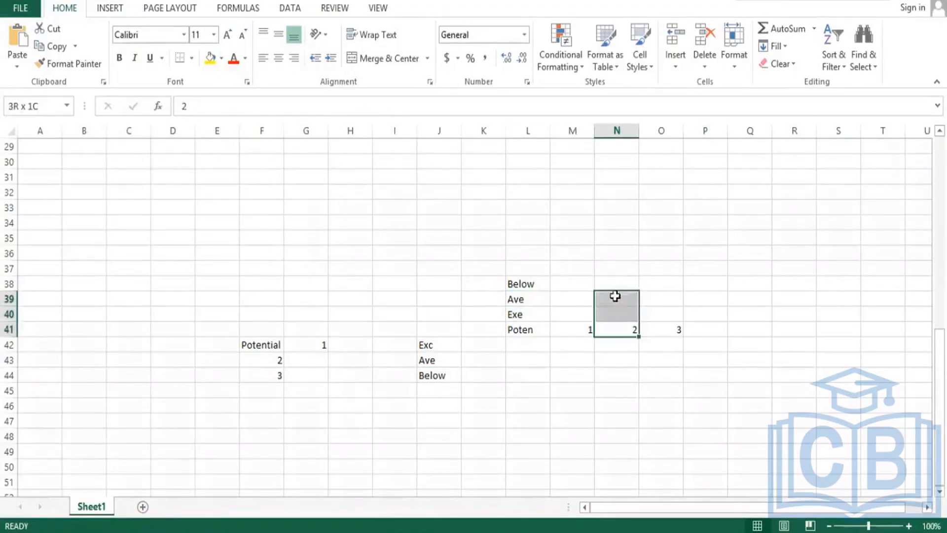
click(616, 296)
text(Ravi)
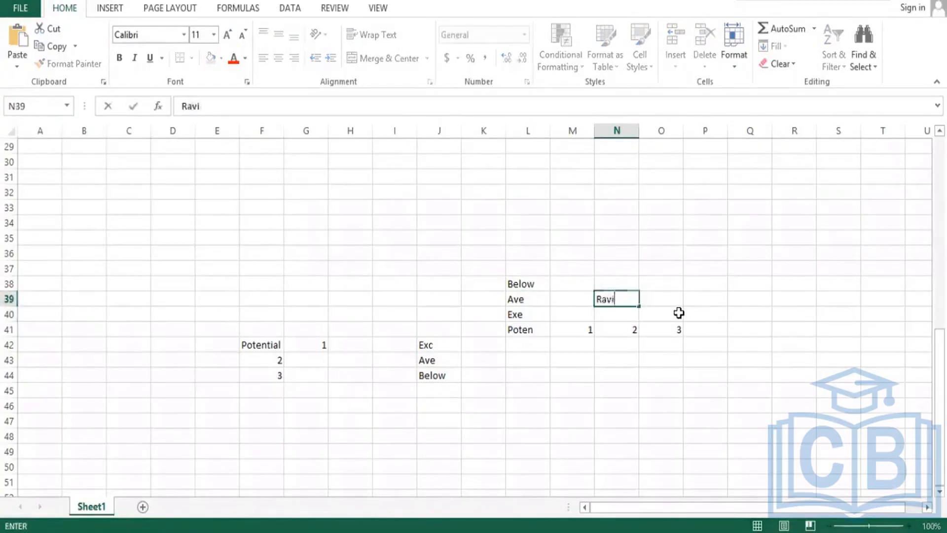
key(Return)
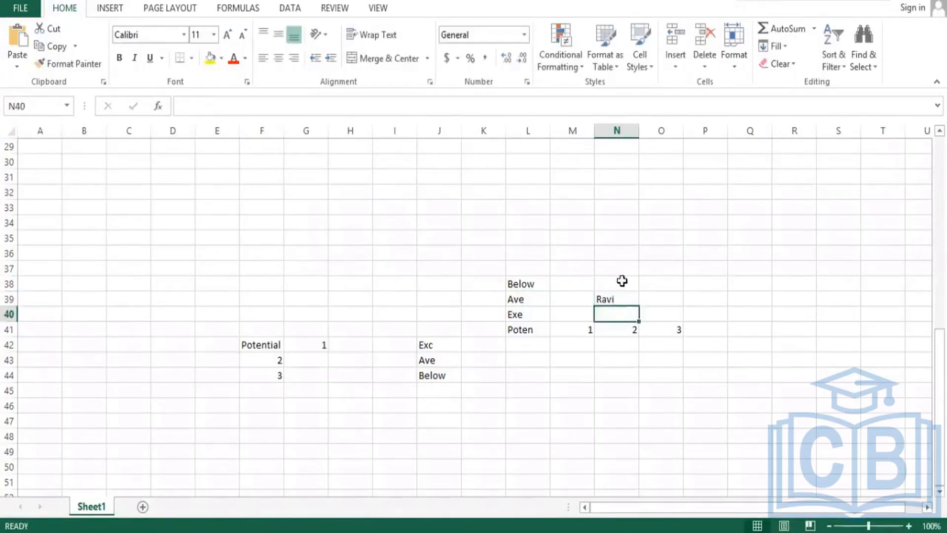
Step: Enter a second employee's name in O40, where "Exe" meets potential rating 3, and select the grid L38:O41
click(530, 315)
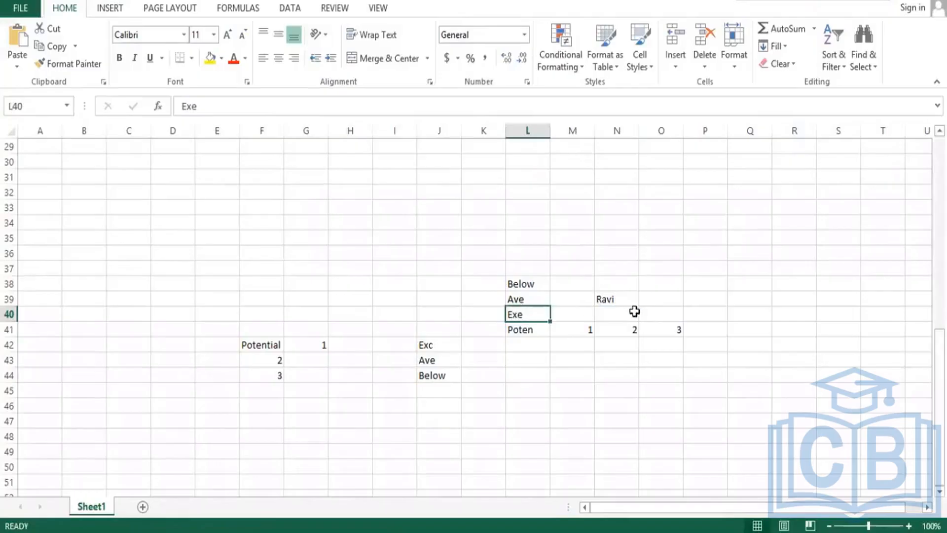
click(680, 314)
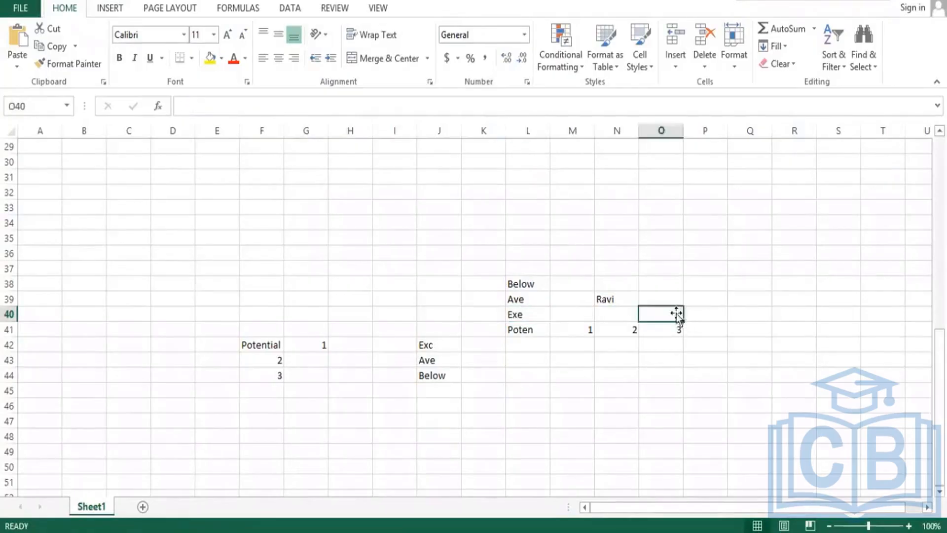
text(Smith)
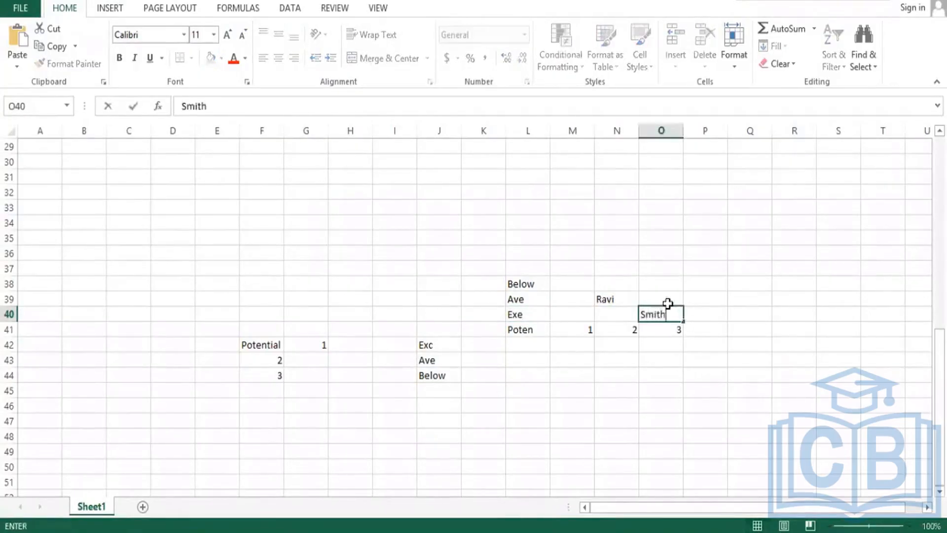
key(Return)
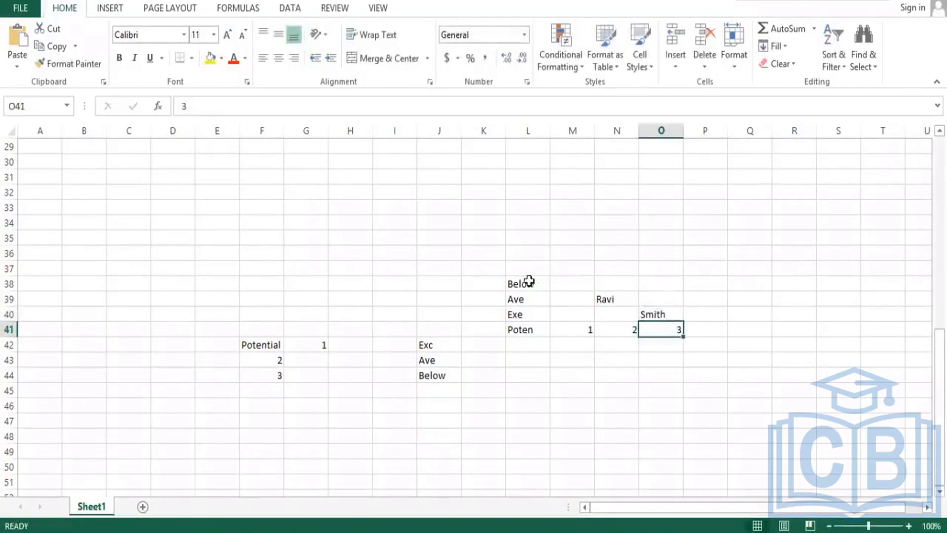
drag(525, 279, 678, 331)
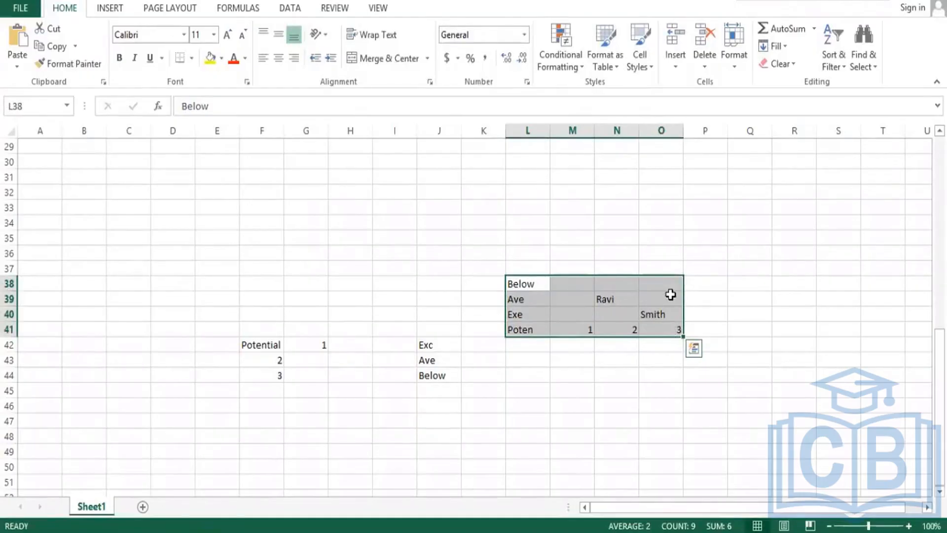
Step: Switch to Workday and examine the Row Grouping in the Talent Calibration - Potential by Performance report definition
key(alt+Tab)
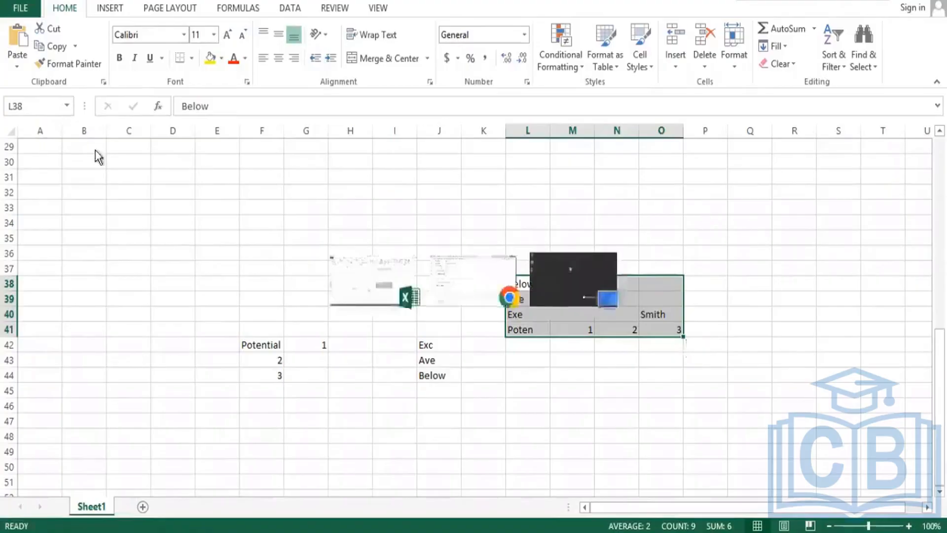
scroll(448, 200, up, 3)
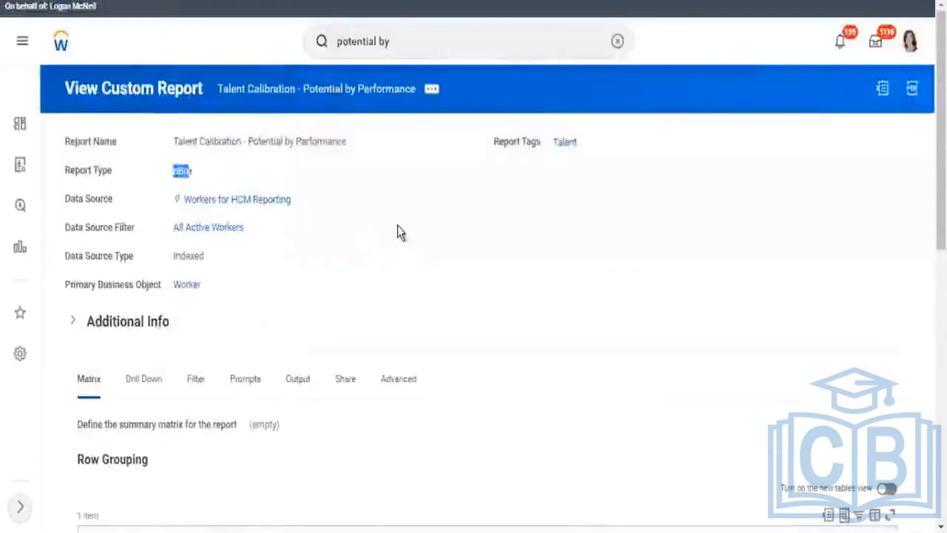
scroll(397, 233, down, 5)
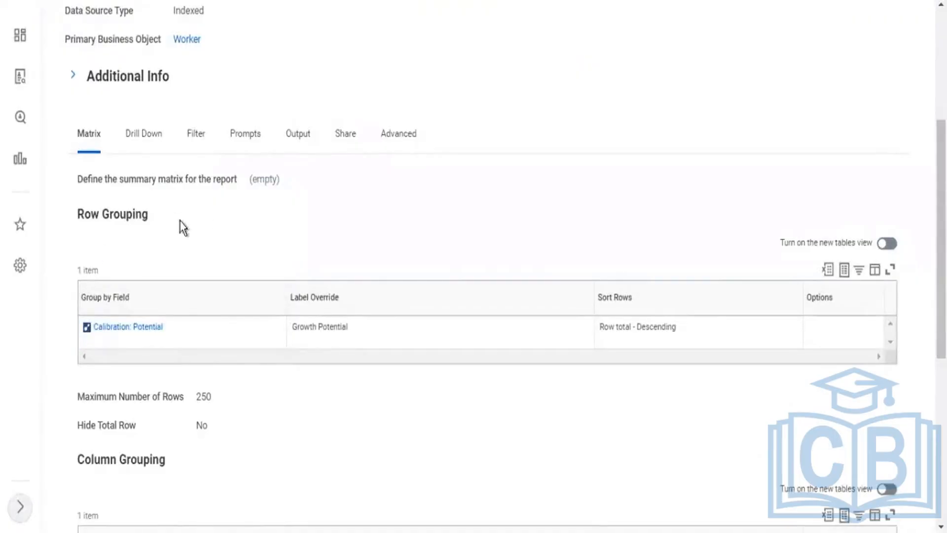
drag(92, 215, 156, 225)
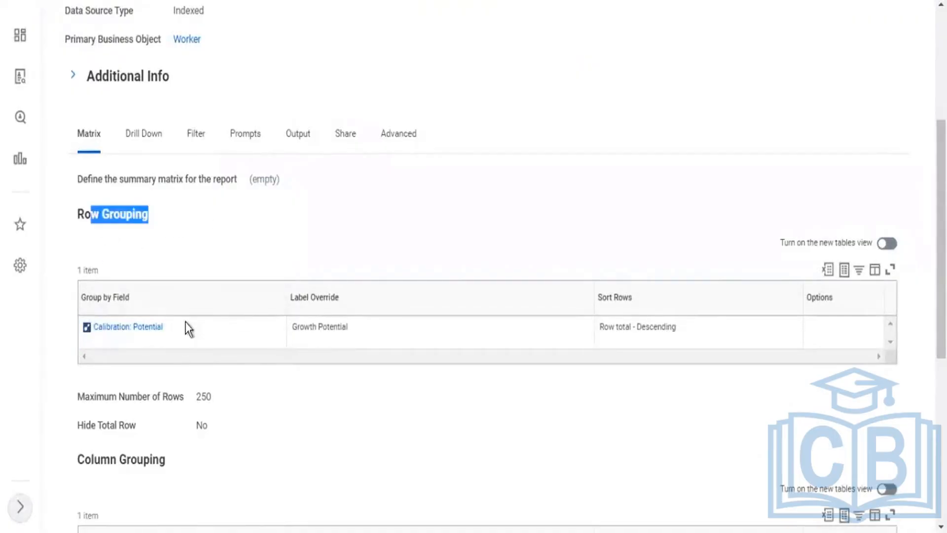
Step: Examine the Calibration: Potential row grouping field and the Calibration: Talent Based Performance Rating column grouping field
drag(191, 330, 121, 332)
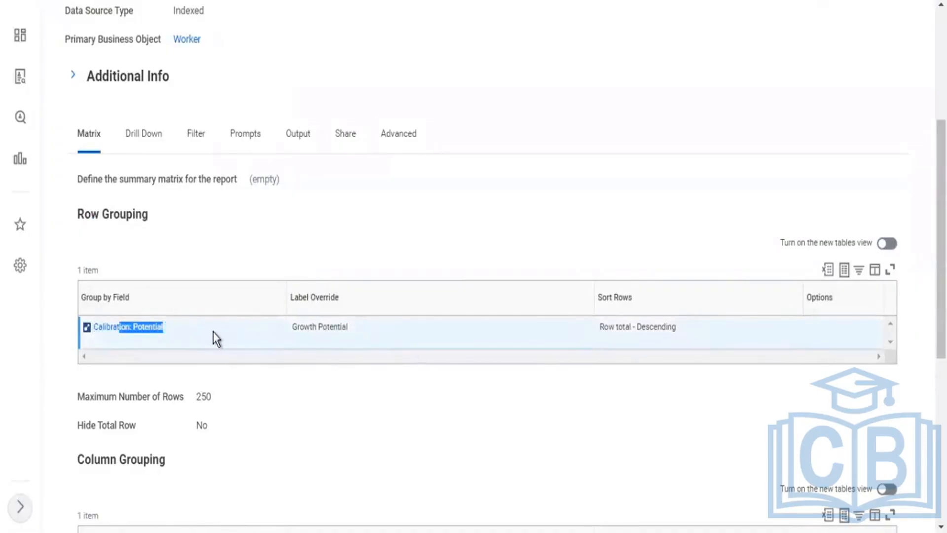
drag(220, 335, 71, 342)
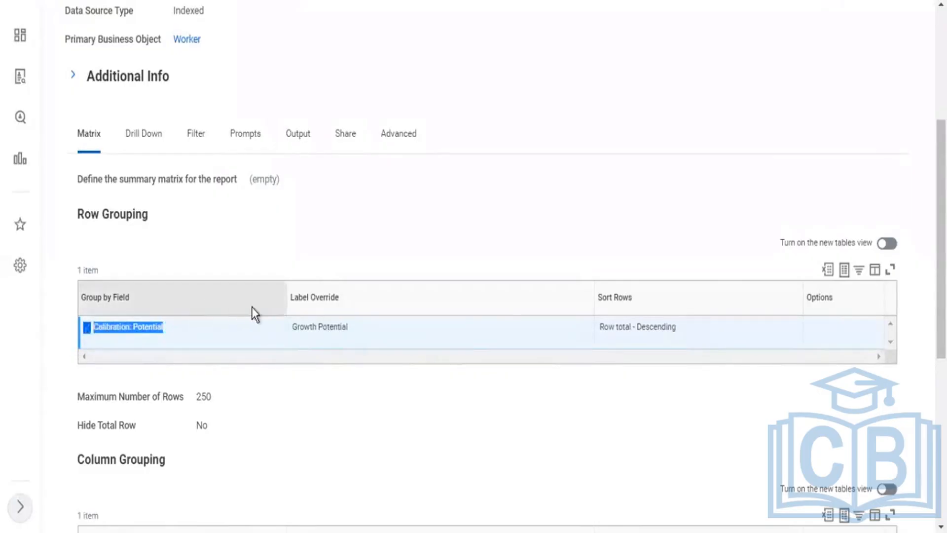
scroll(254, 312, down, 5)
drag(159, 339, 134, 337)
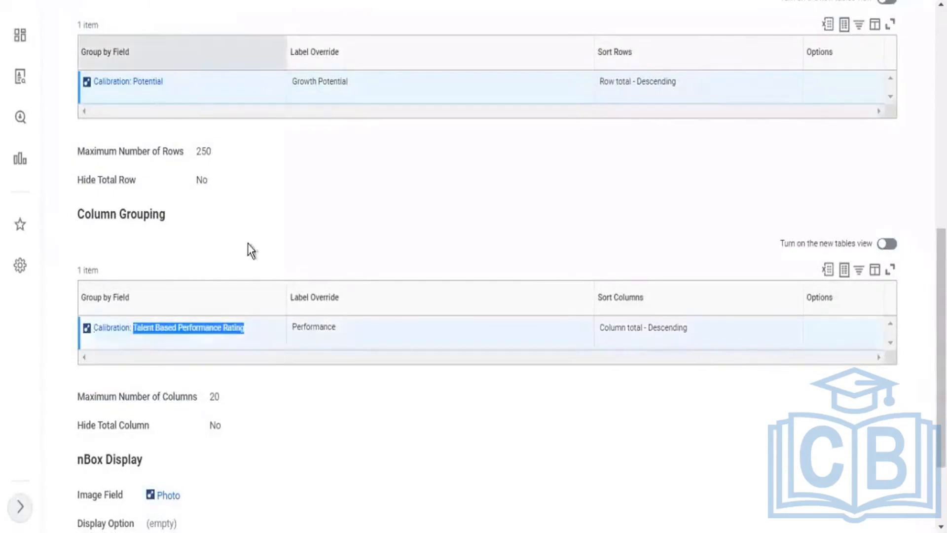
Step: Open the Talent Calibration - Potential by Performance custom report for editing and go to its matrix settings
scroll(335, 124, up, 10)
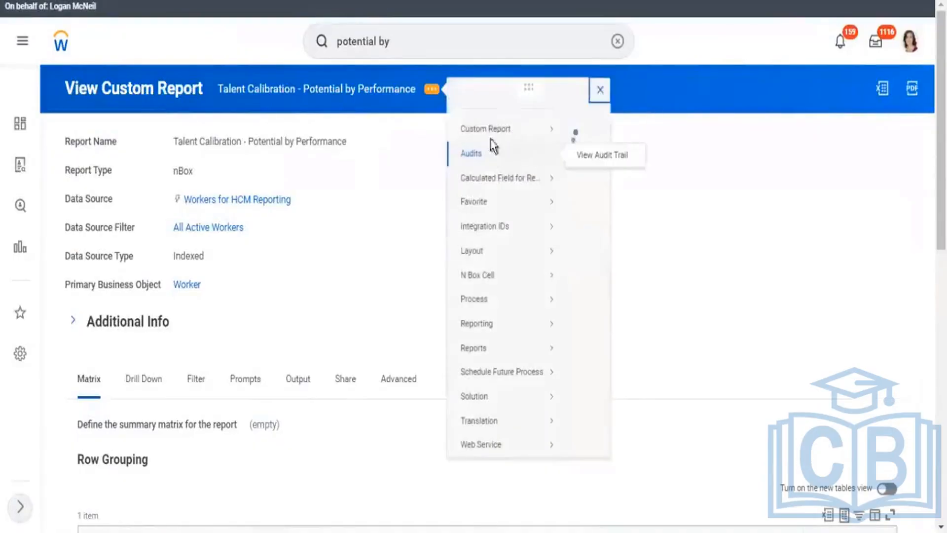
mouse_move(490, 145)
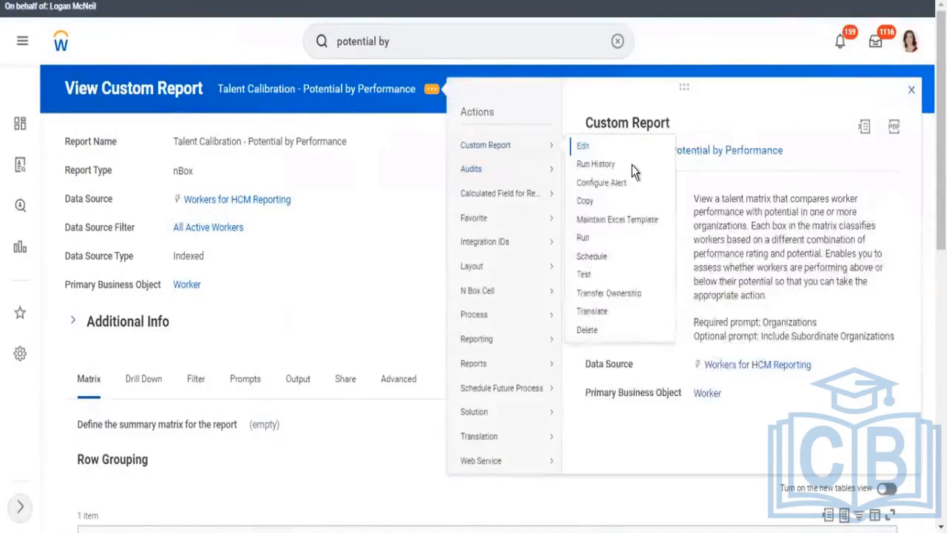
click(583, 146)
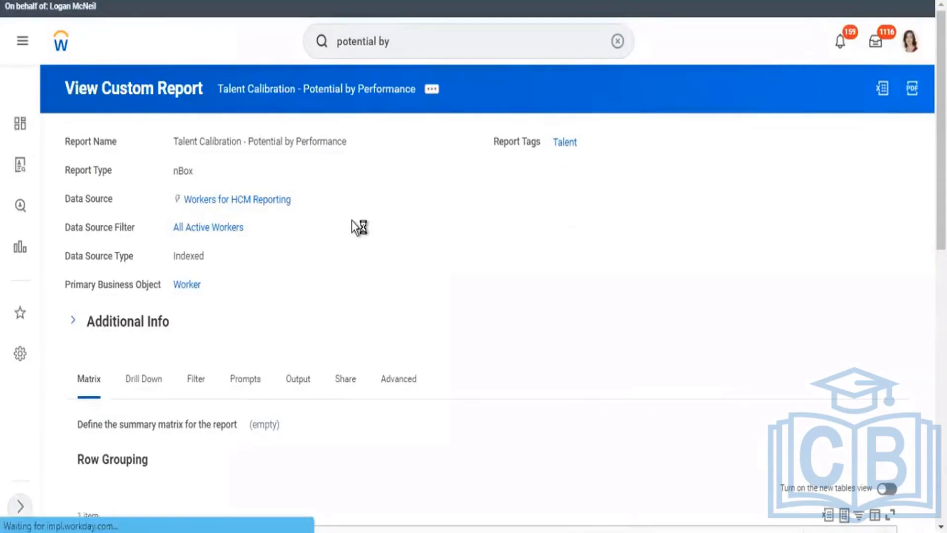
scroll(359, 230, down, 8)
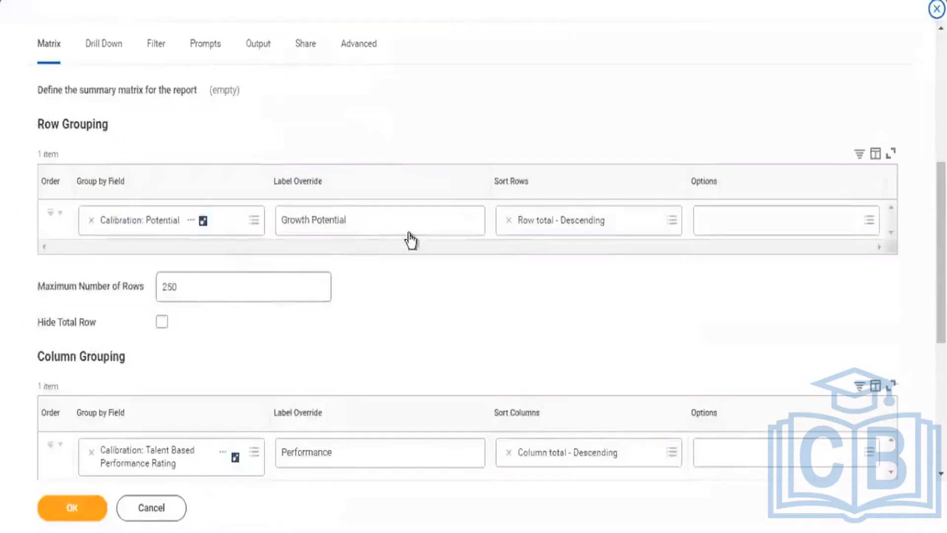
Step: Review the row grouping's label override, the column grouping, and the nBox image field and display option in the report editor
scroll(159, 114, up, 3)
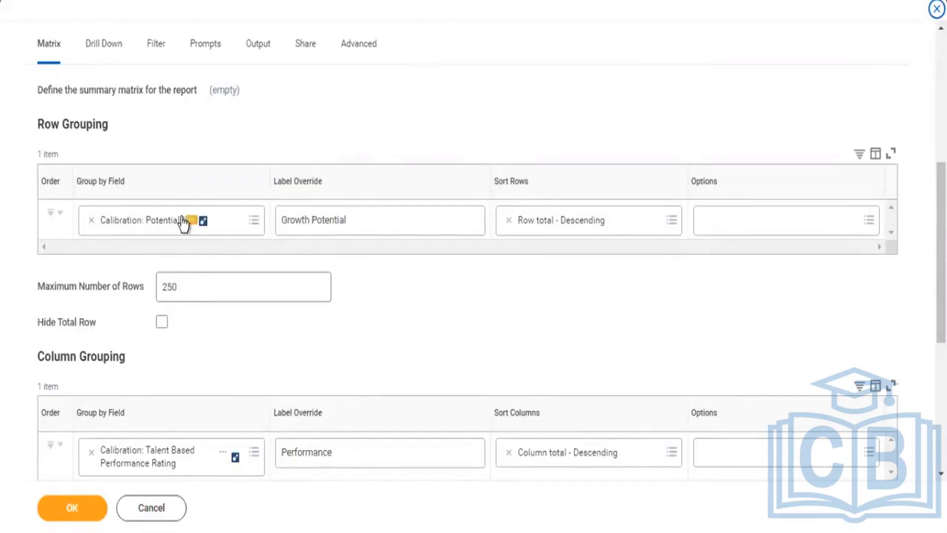
triple_click(357, 219)
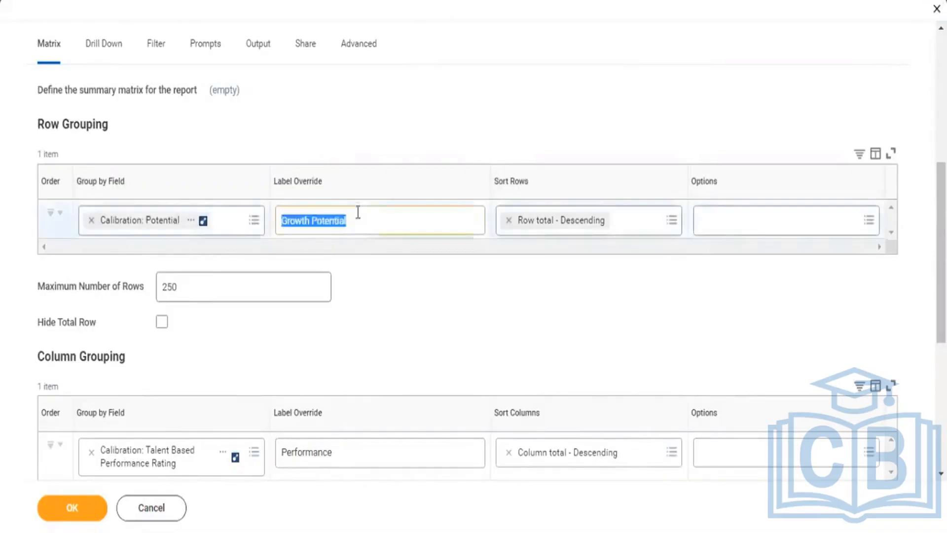
click(382, 218)
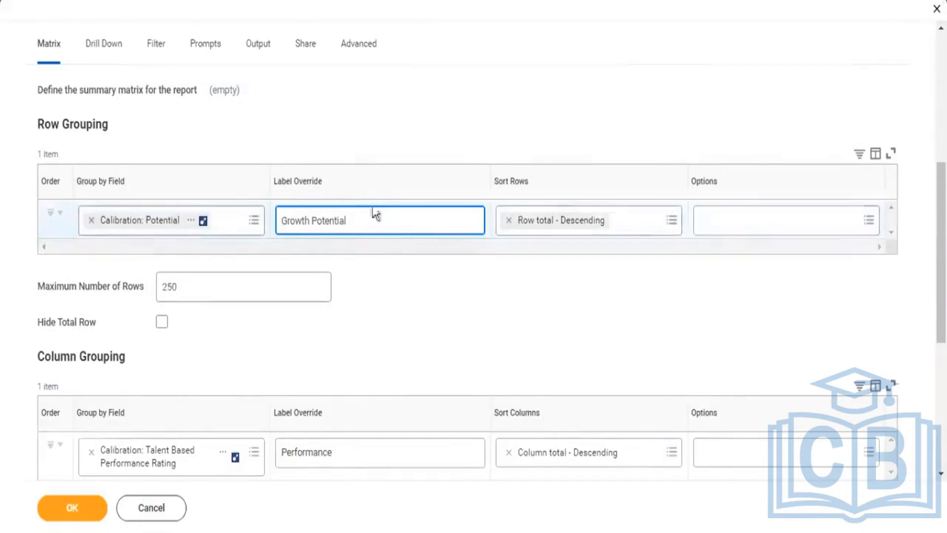
scroll(374, 212, down, 5)
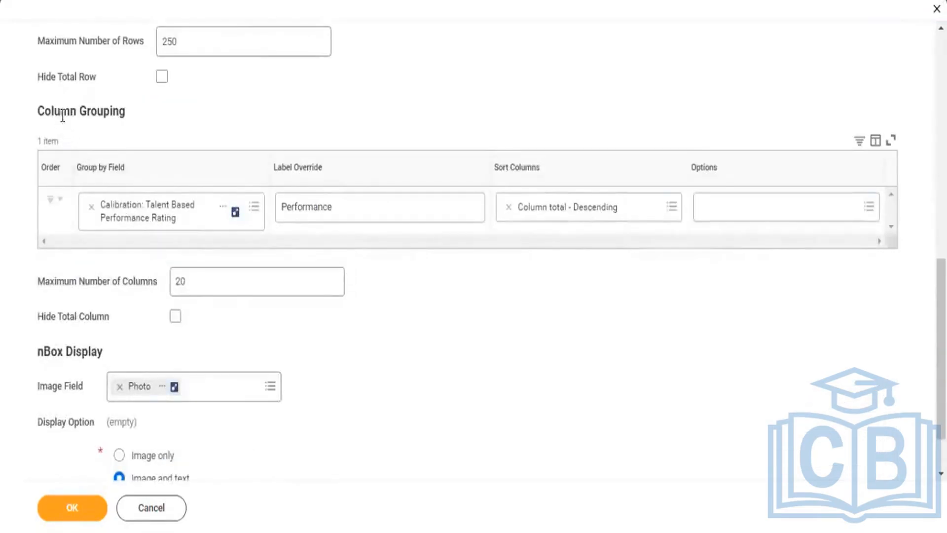
drag(61, 113, 97, 112)
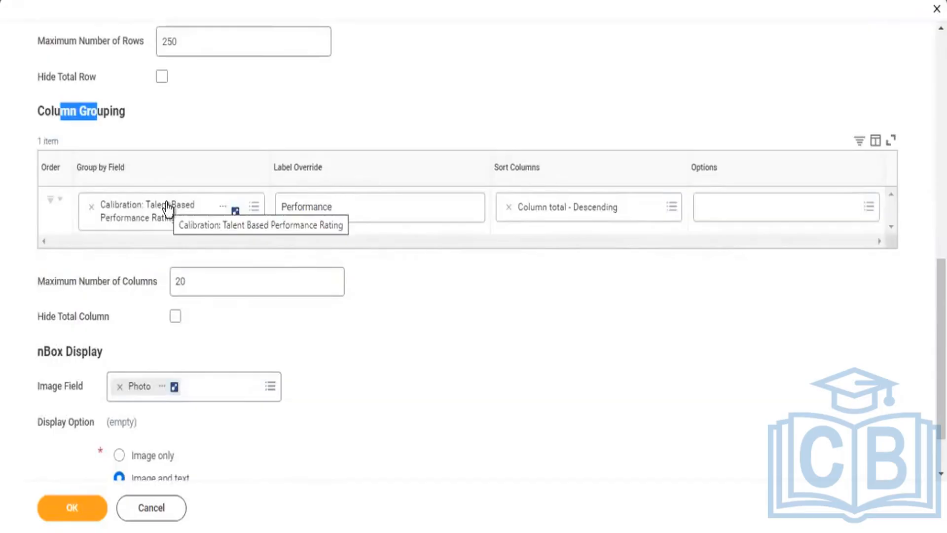
click(444, 335)
scroll(450, 337, down, 2)
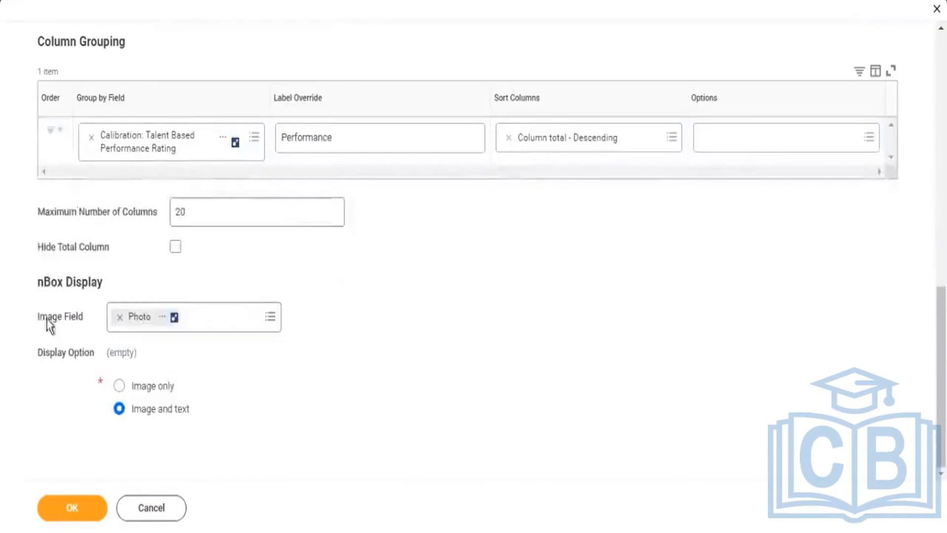
drag(41, 316, 104, 340)
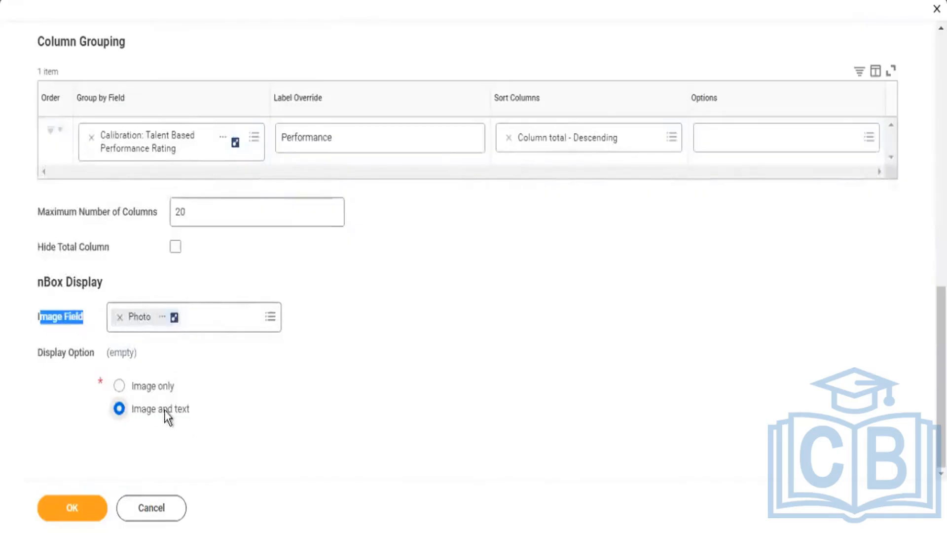
drag(172, 410, 142, 410)
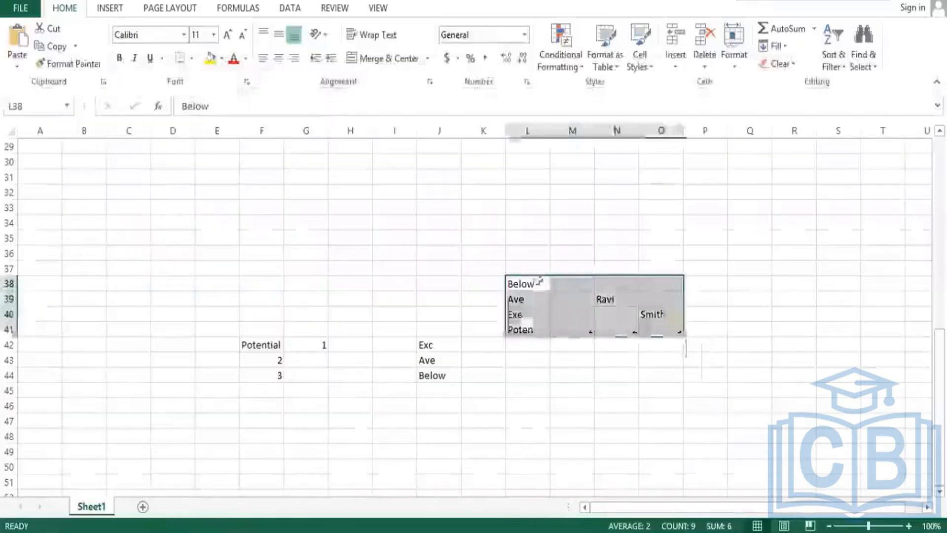
Step: Switch to Excel and inspect the grid cells M38:O40 and the employee's name in N39
click(541, 282)
drag(572, 283, 643, 317)
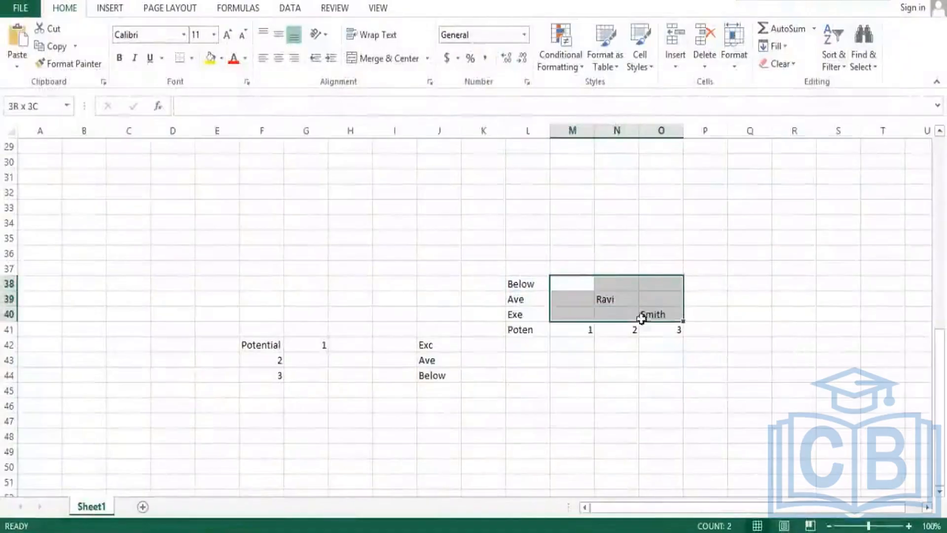
click(619, 297)
double_click(619, 296)
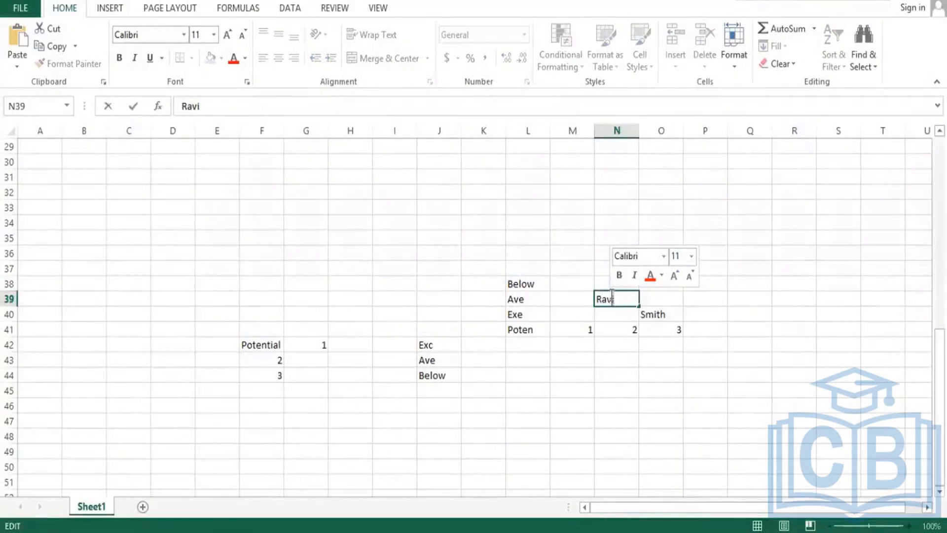
double_click(605, 298)
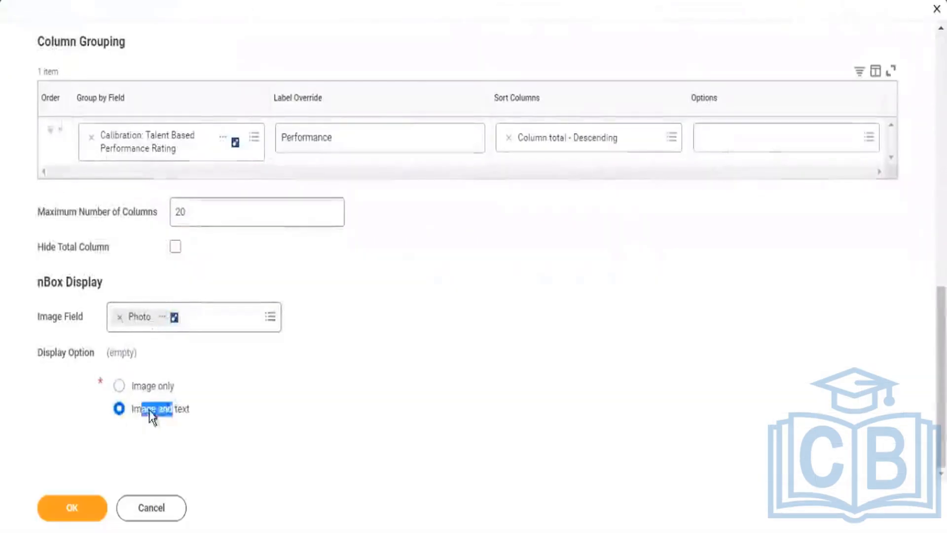
Step: Return to Workday, try the Image only display option for the nBox, and set it back to Image and text
click(146, 388)
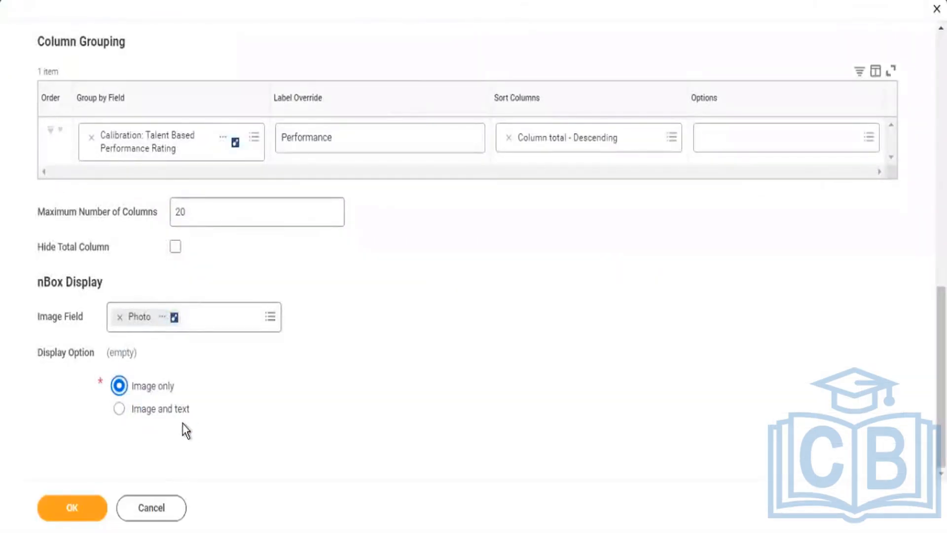
click(163, 409)
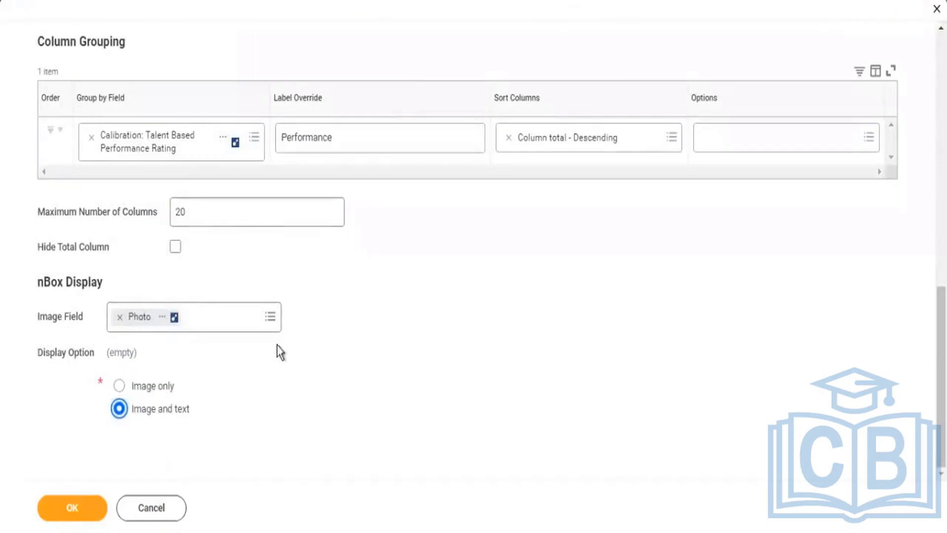
scroll(296, 339, up, 10)
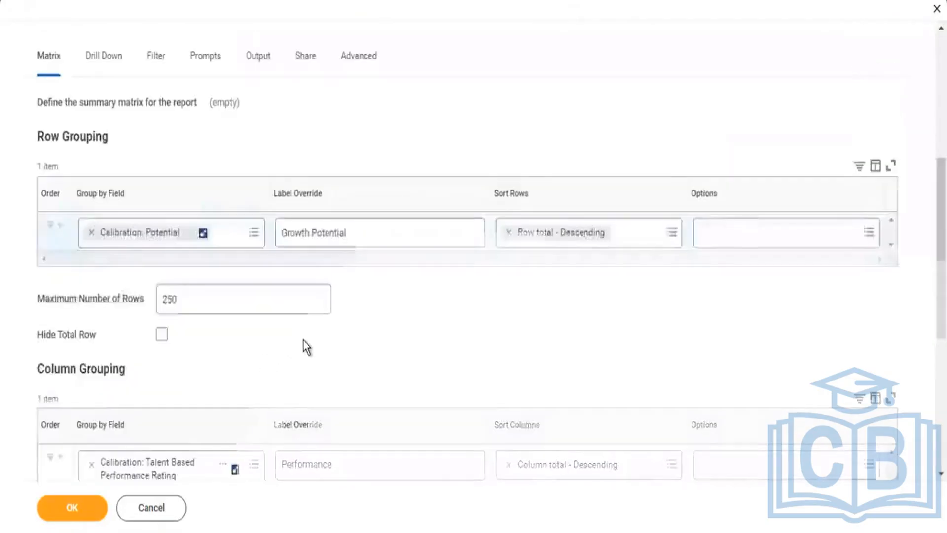
Step: Compare the group-by fields, label overrides and sort settings of the matrix's row and column groupings with the report's data source details
scroll(199, 323, down, 2)
scroll(30, 365, down, 2)
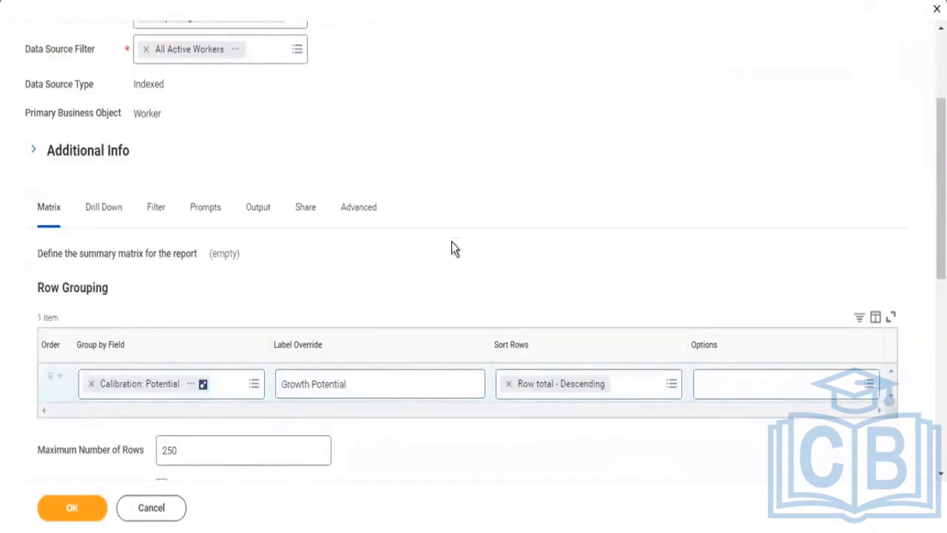
scroll(262, 265, up, 2)
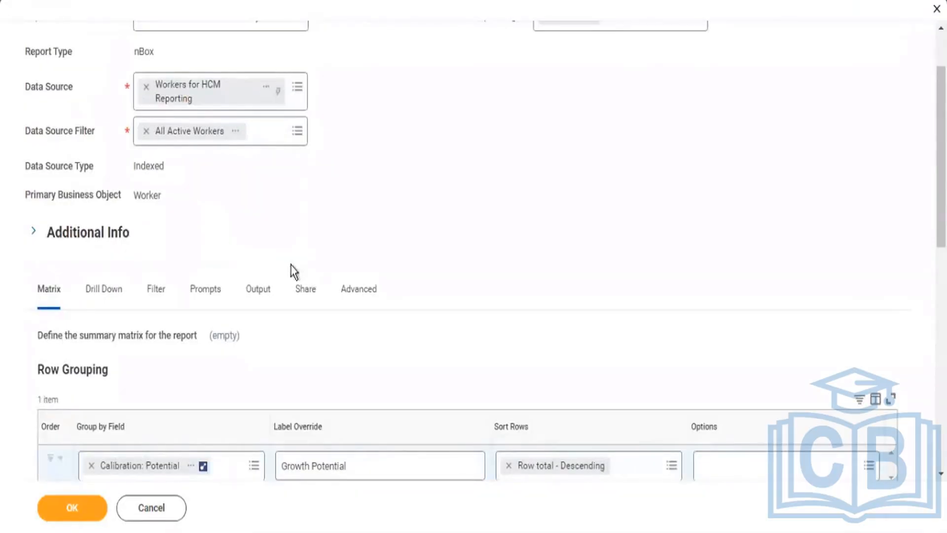
scroll(284, 362, down, 2)
scroll(189, 329, down, 2)
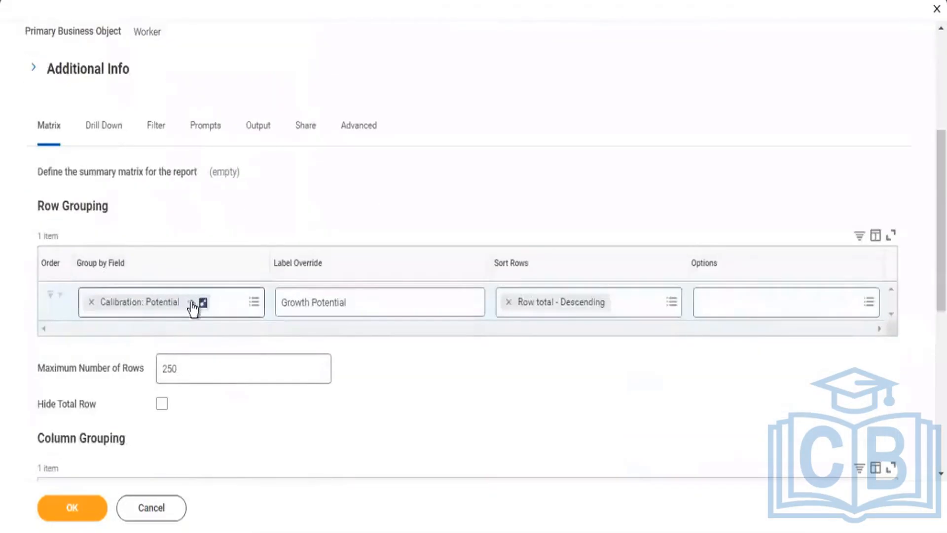
scroll(274, 418, down, 4)
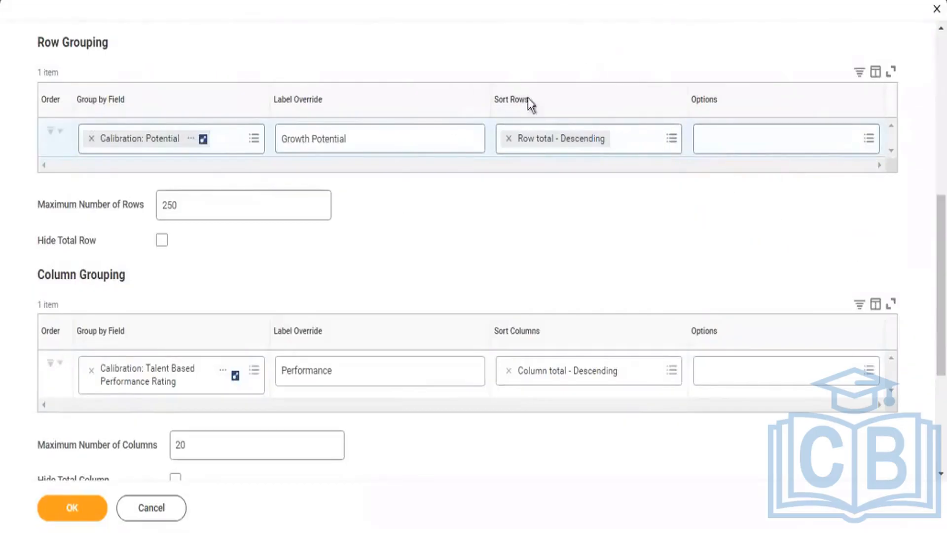
scroll(284, 82, up, 3)
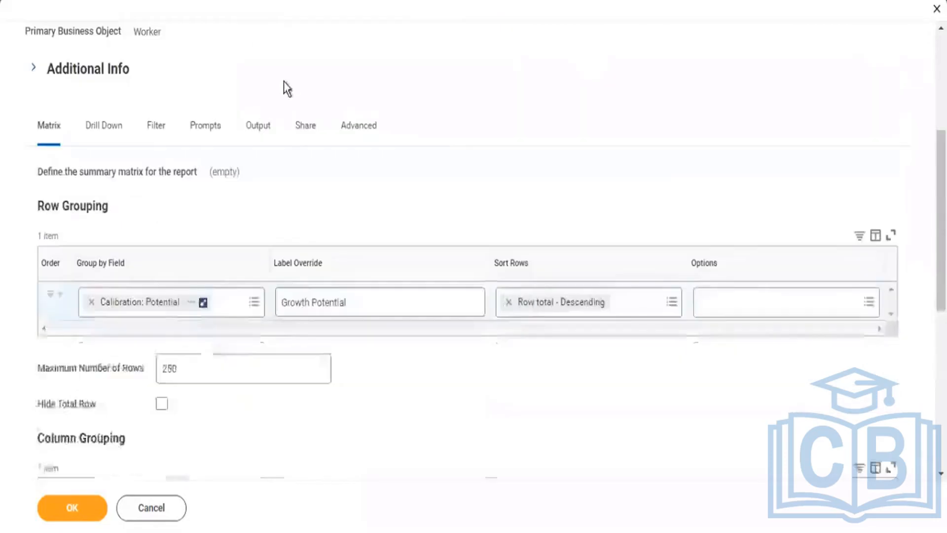
scroll(466, 205, up, 5)
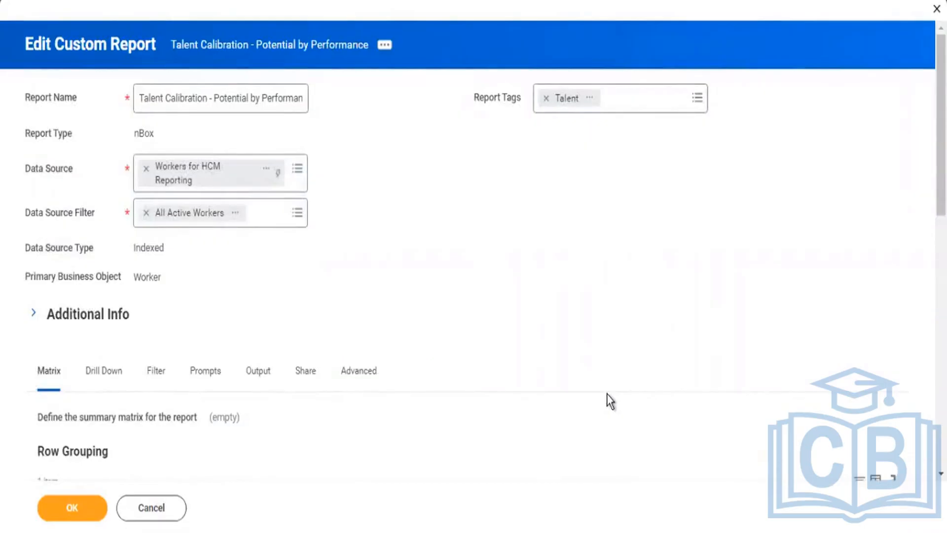
scroll(306, 372, down, 5)
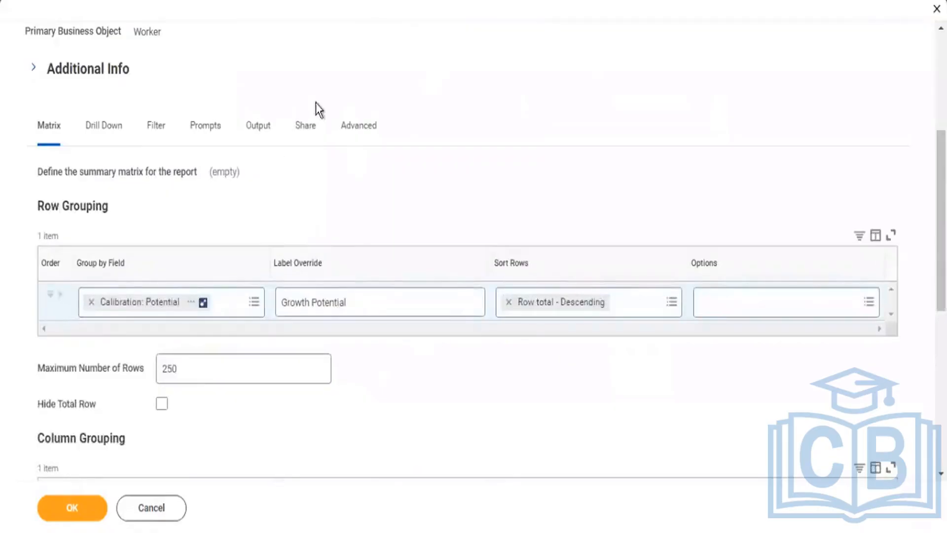
scroll(369, 303, down, 3)
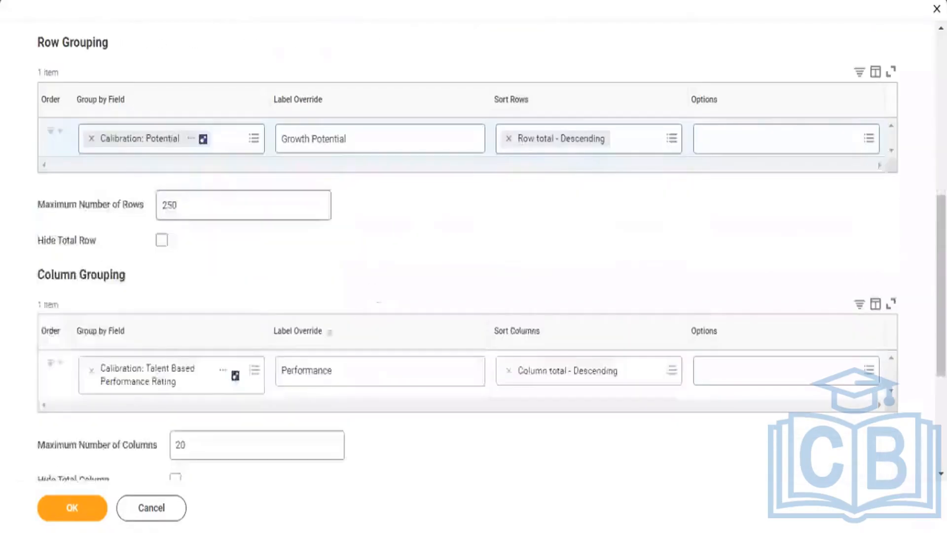
scroll(144, 164, up, 5)
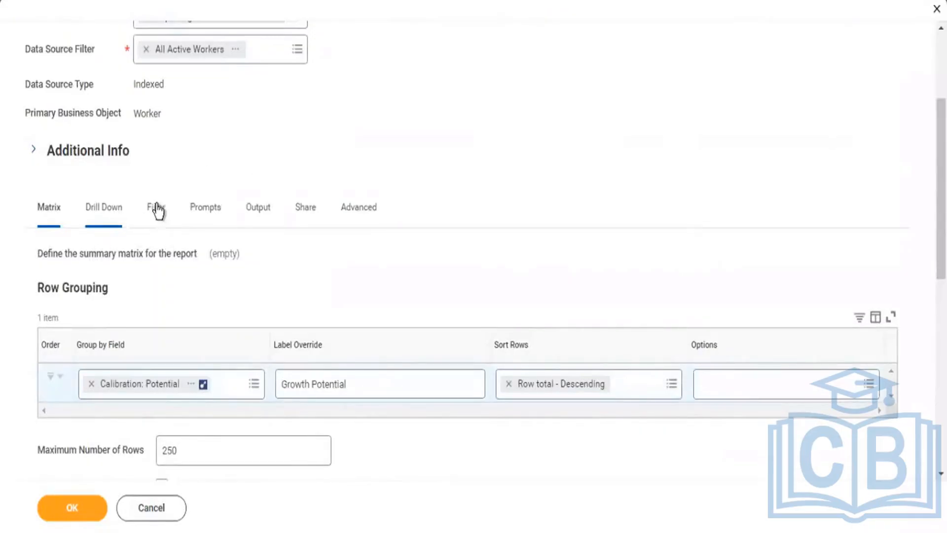
Step: Examine the report's drill-down settings, including the list of drillable fields and their label overrides
scroll(209, 195, down, 1)
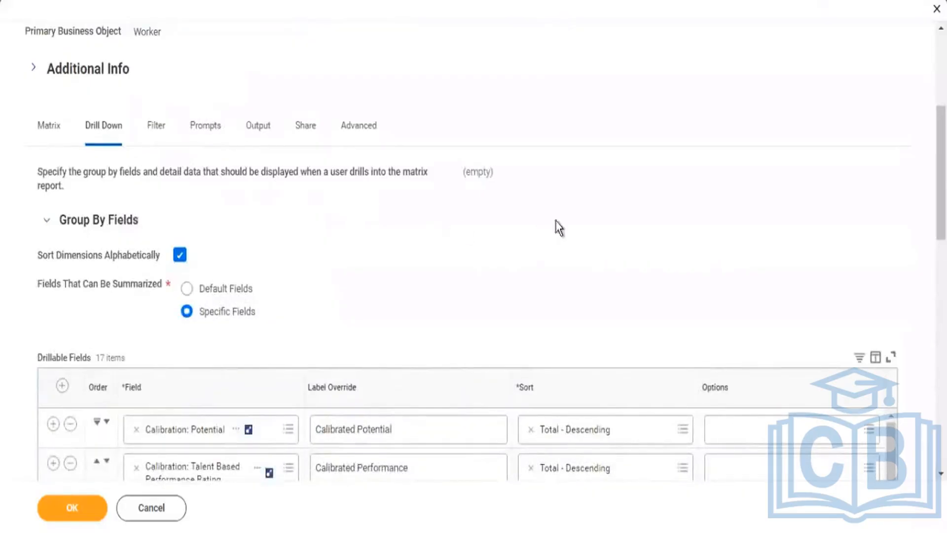
scroll(444, 247, down, 3)
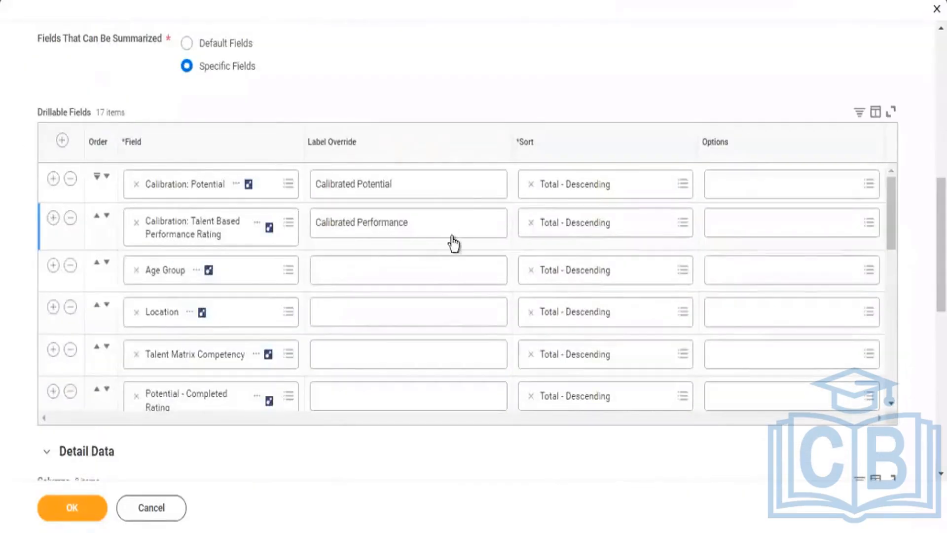
scroll(451, 243, down, 5)
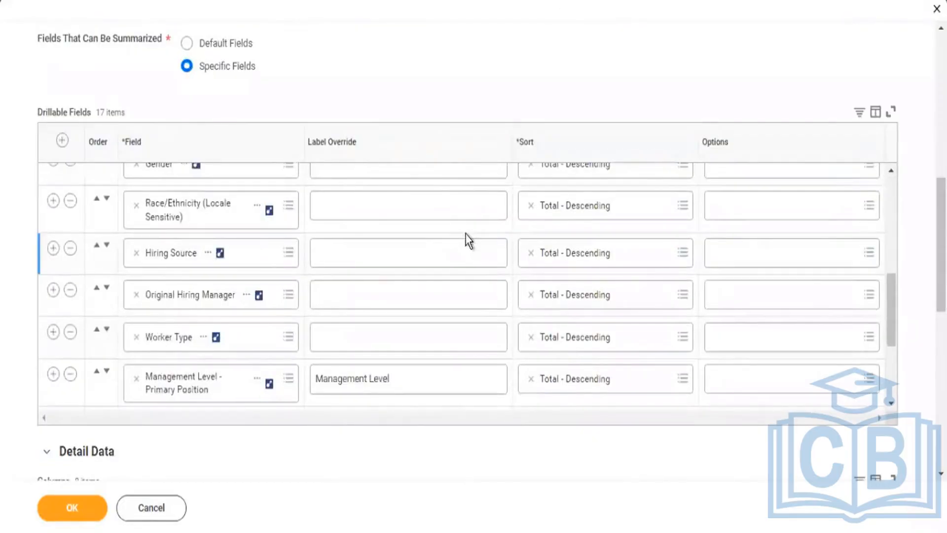
scroll(443, 222, up, 5)
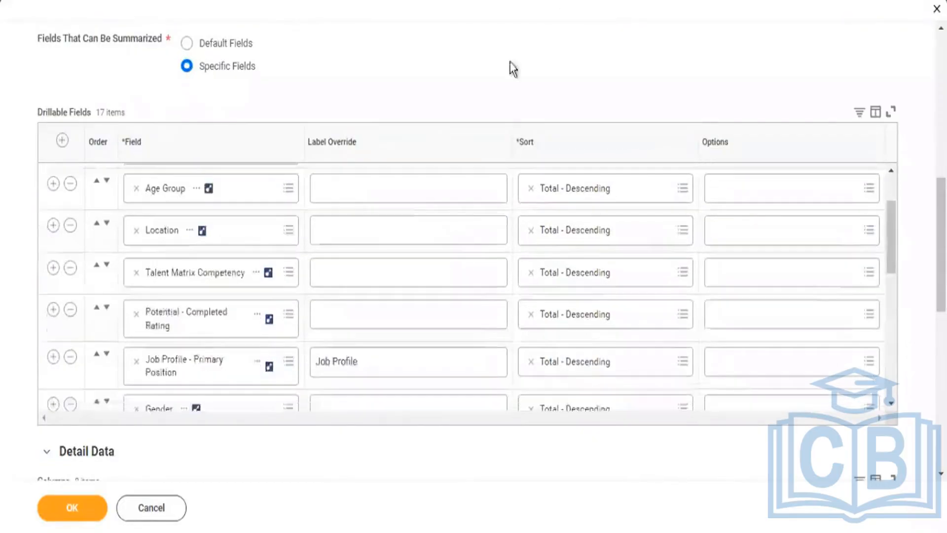
scroll(545, 79, up, 5)
scroll(299, 143, up, 3)
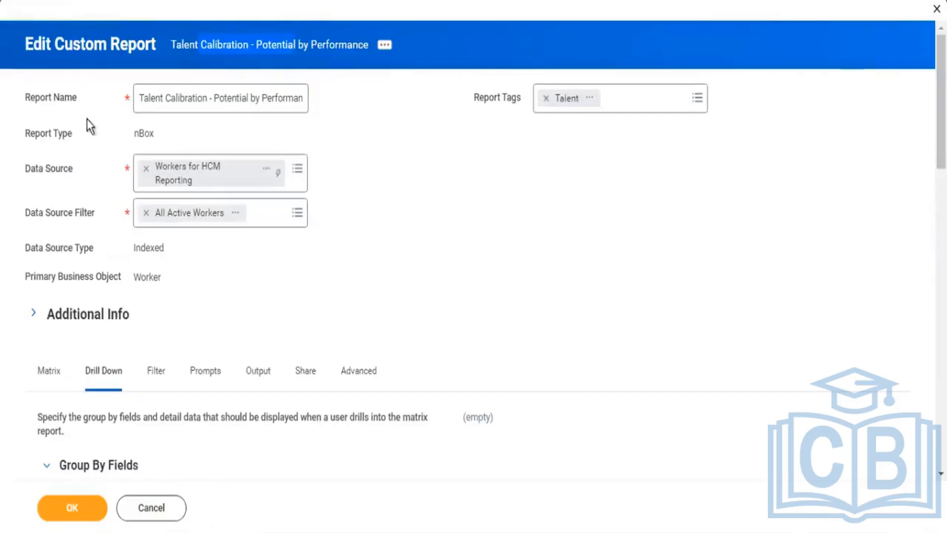
Step: Check the custom report's nBox report type and save the report definition
drag(150, 131, 133, 133)
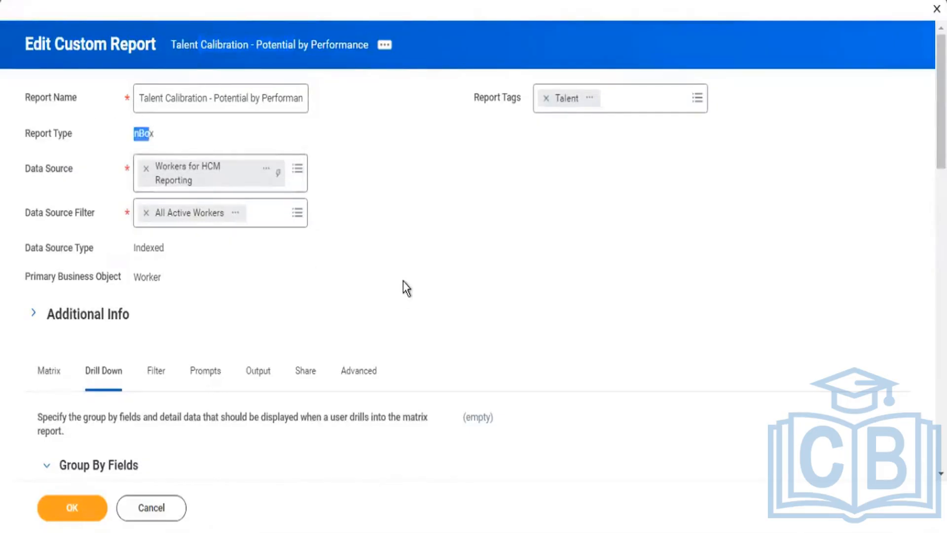
scroll(291, 393, down, 3)
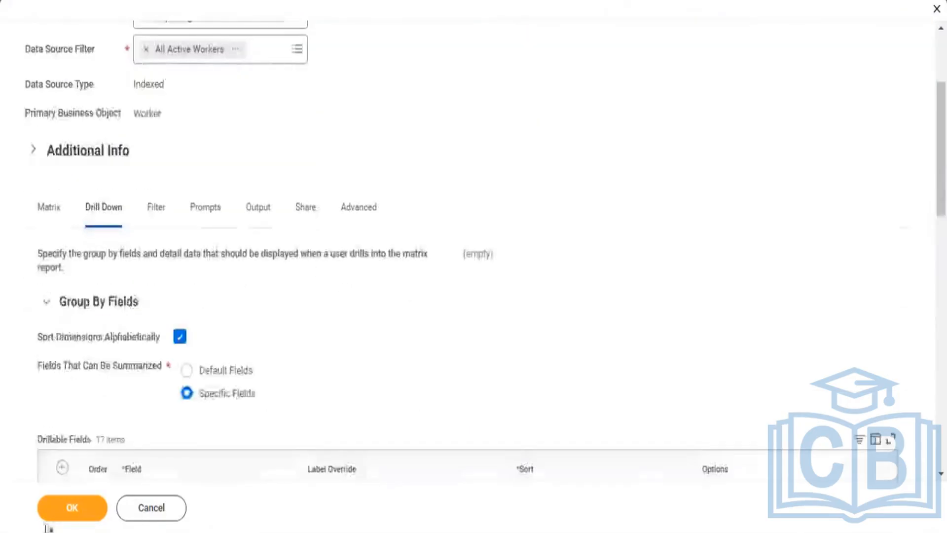
click(74, 506)
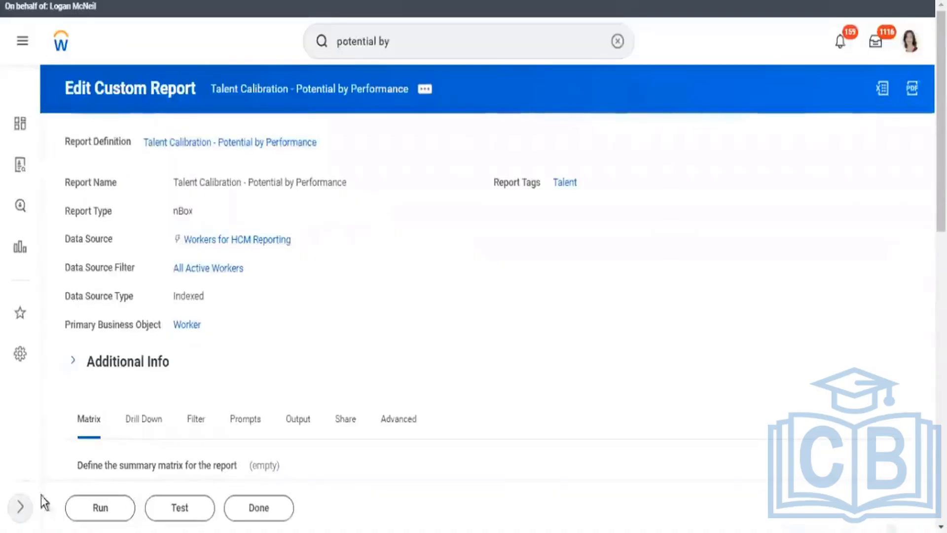
Step: Run the report and examine its two calibration prompts, including the values offered for Calibration Node for nBox
click(89, 517)
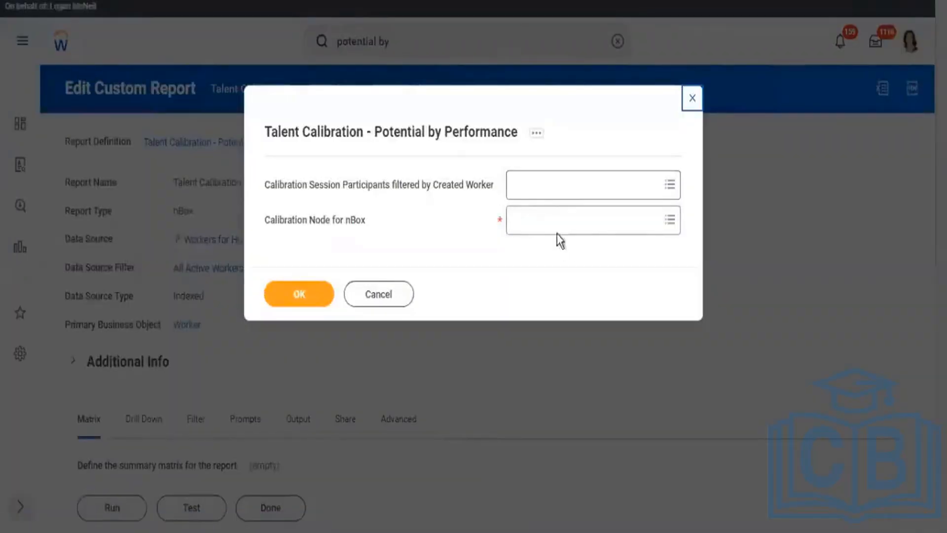
drag(324, 226, 284, 222)
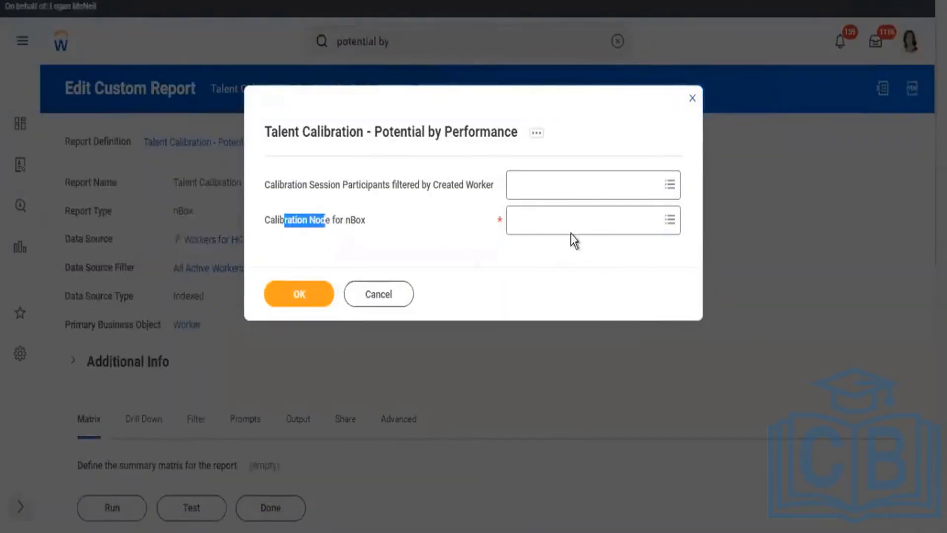
click(602, 230)
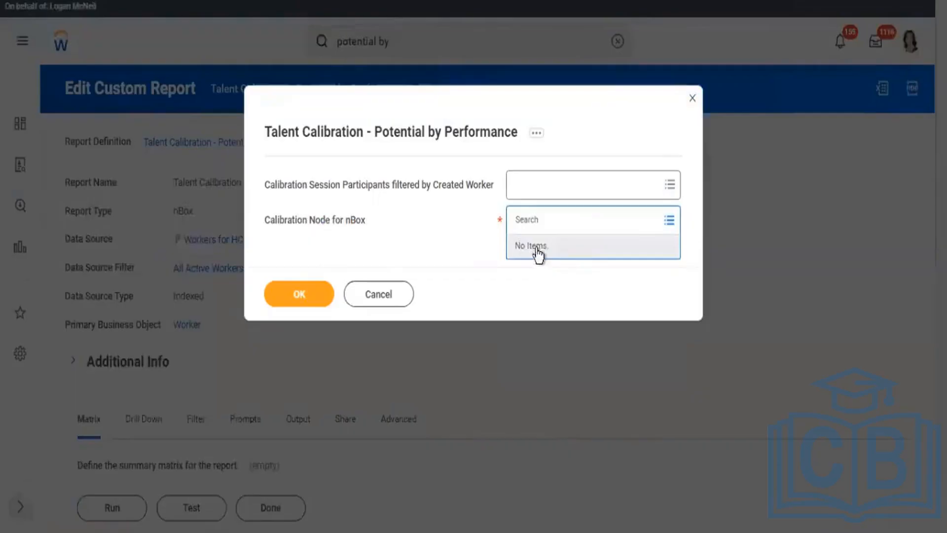
drag(281, 222, 328, 228)
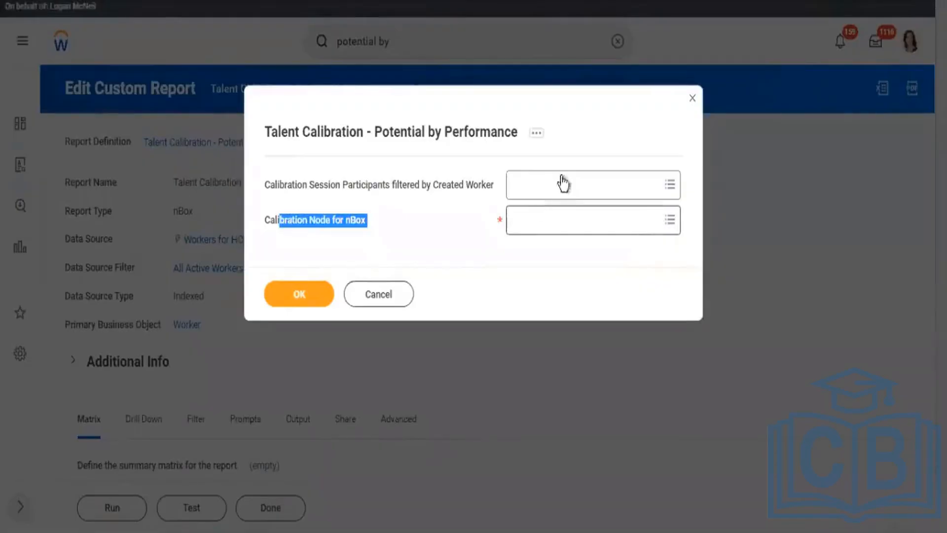
drag(282, 131, 355, 132)
drag(451, 184, 546, 220)
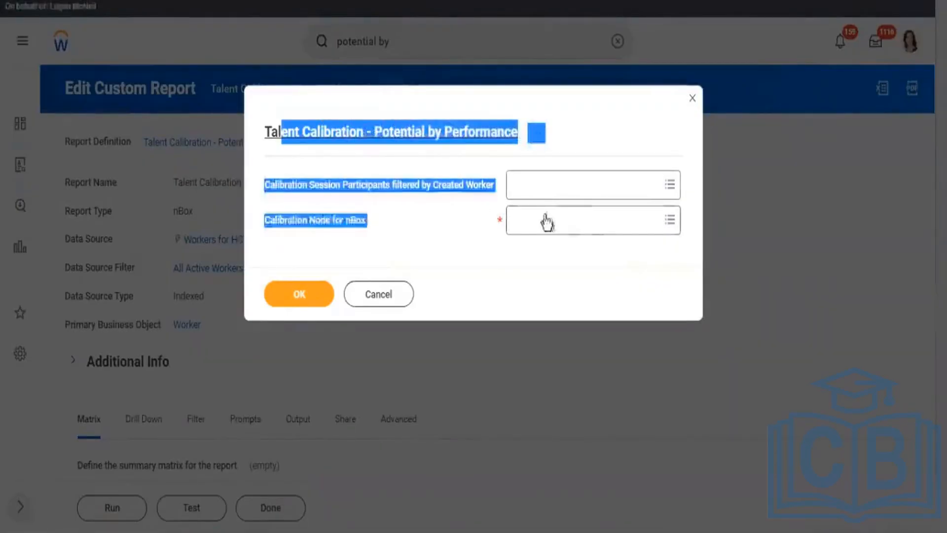
click(695, 245)
drag(695, 245, 256, 173)
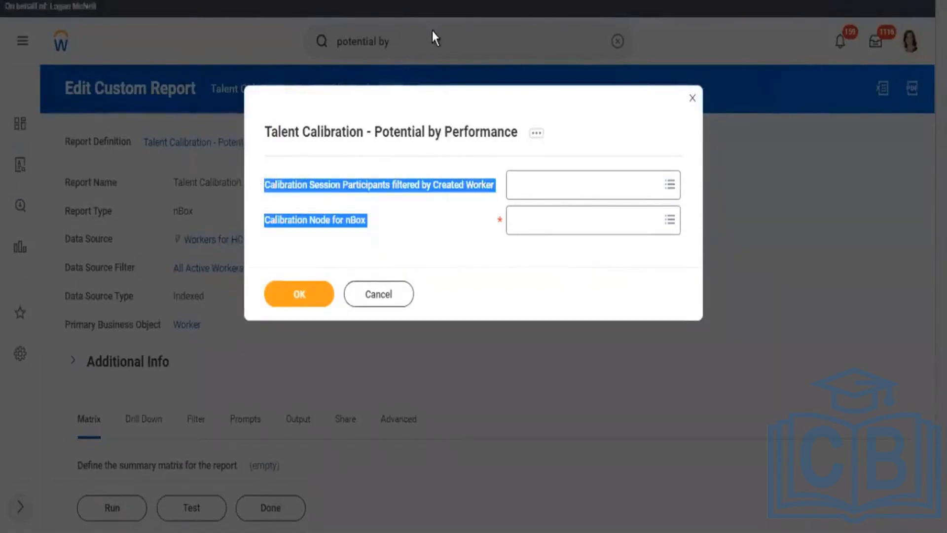
Step: Open the Talent Calibration - Potential by Performance report definition from its run prompts and review the row grouping, column grouping and nBox display
click(455, 132)
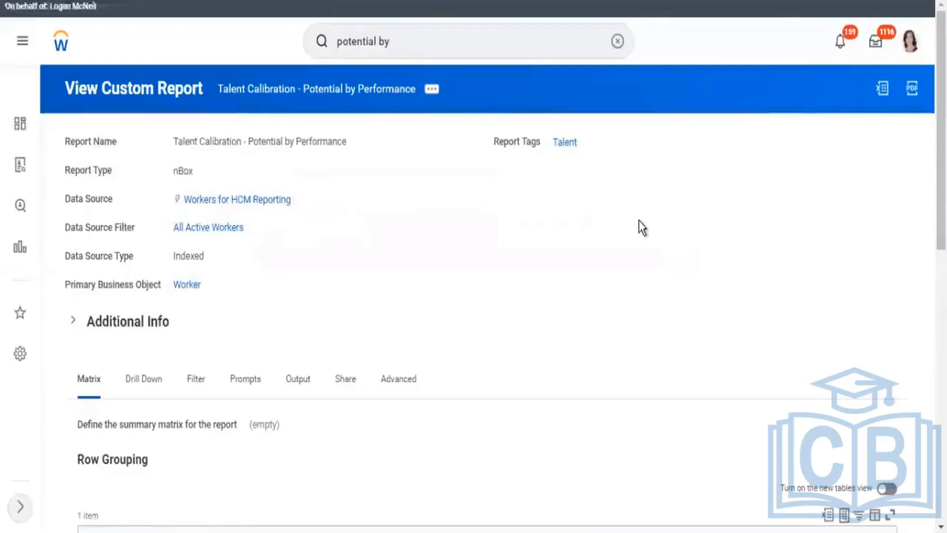
scroll(643, 228, down, 5)
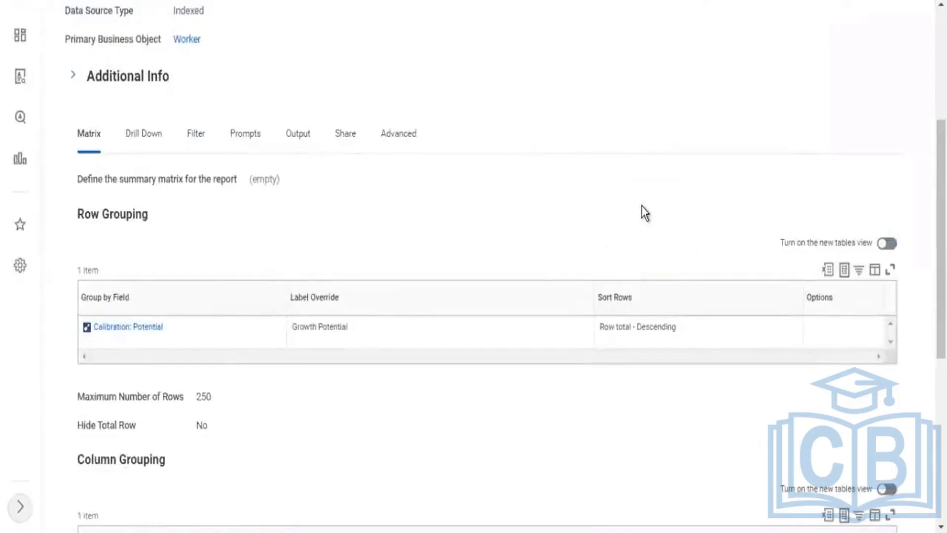
scroll(641, 206, down, 7)
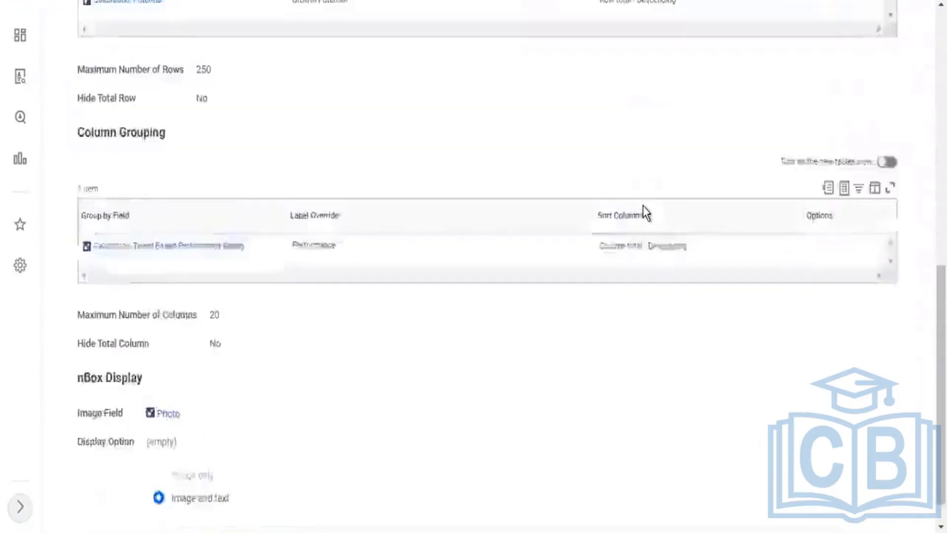